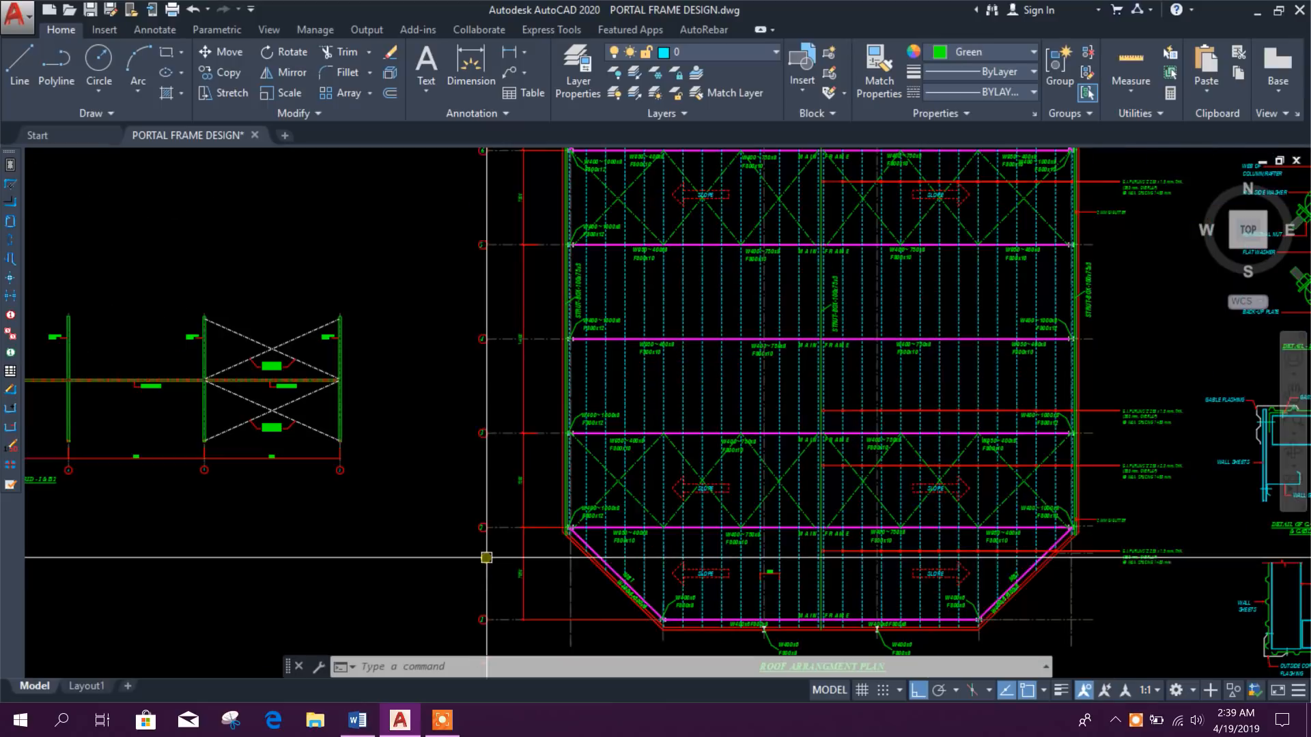
Examine the roof arrangement plan and the drawings around it in the portal frame drawing
scroll(532, 290, down, 1)
scroll(814, 323, down, 2)
scroll(800, 462, up, 1)
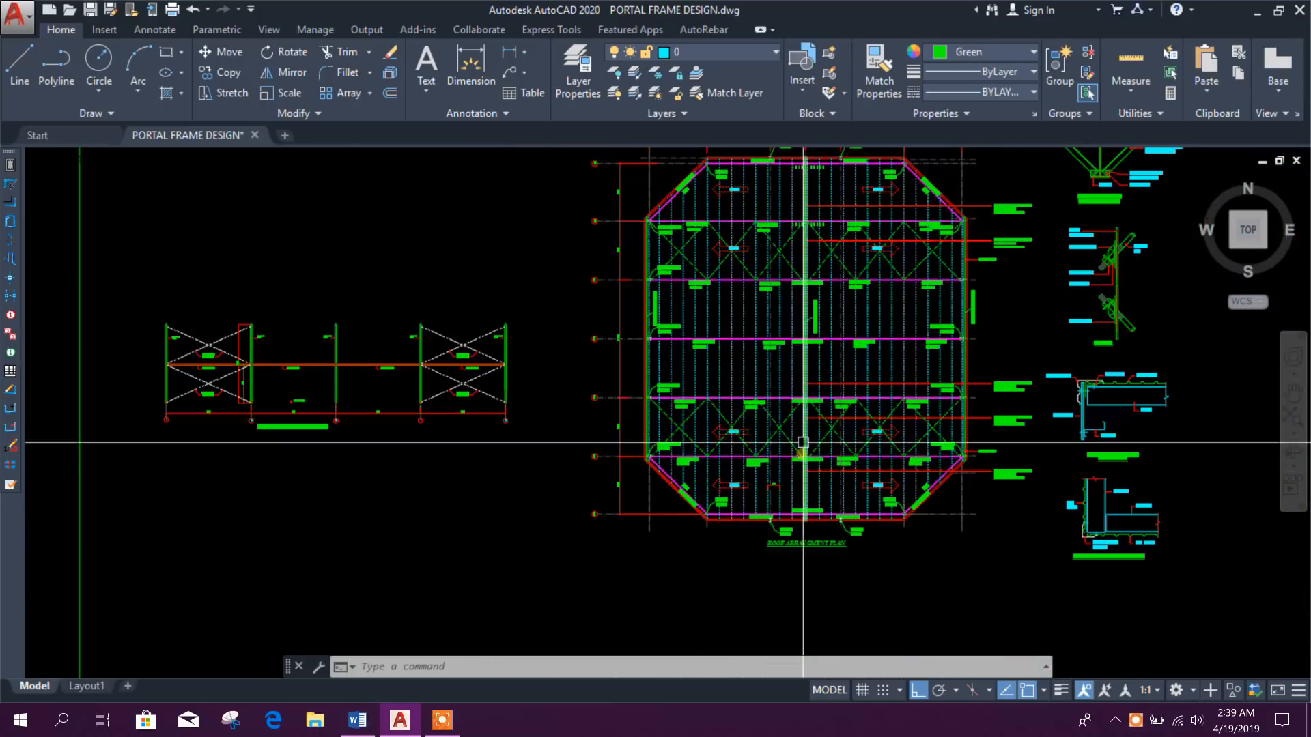
scroll(793, 287, down, 1)
middle_drag(825, 514, 774, 357)
scroll(679, 458, up, 2)
scroll(659, 323, up, 2)
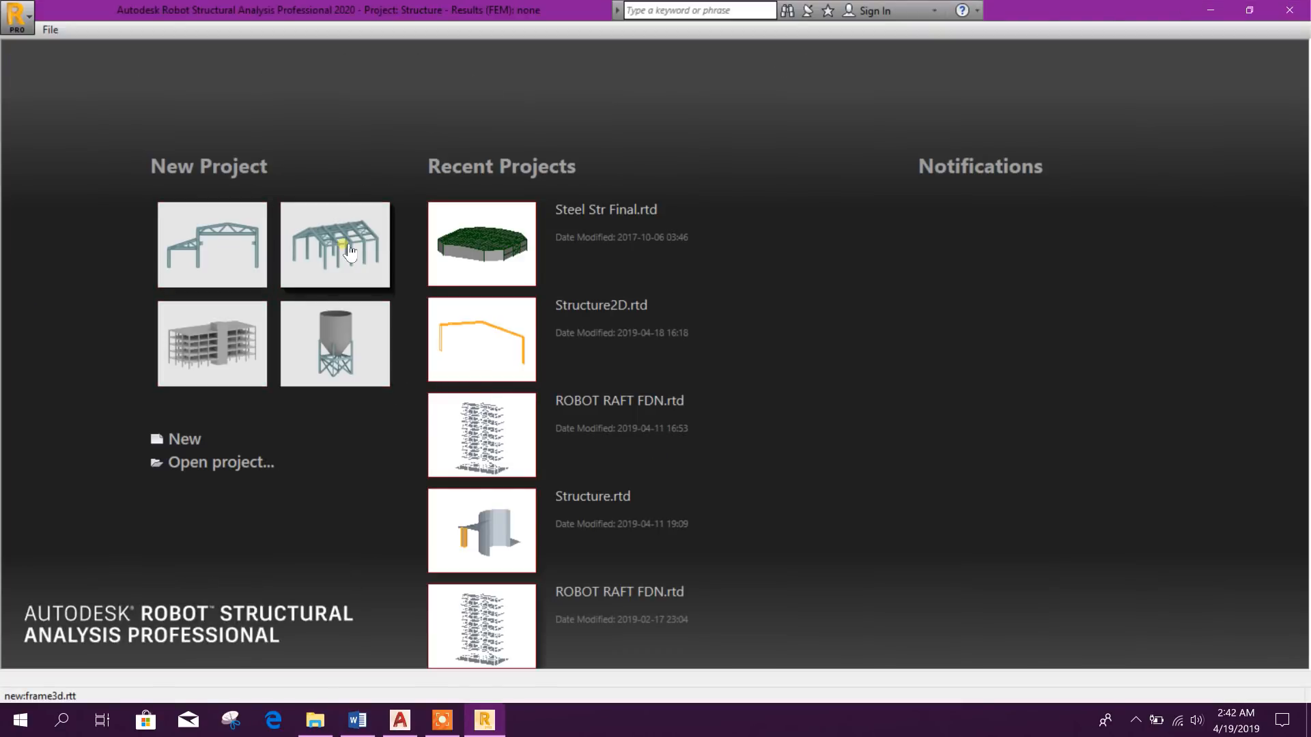
Start a new 3D frame project in Robot Structural Analysis and accept the preferences with United States regional settings
click(348, 247)
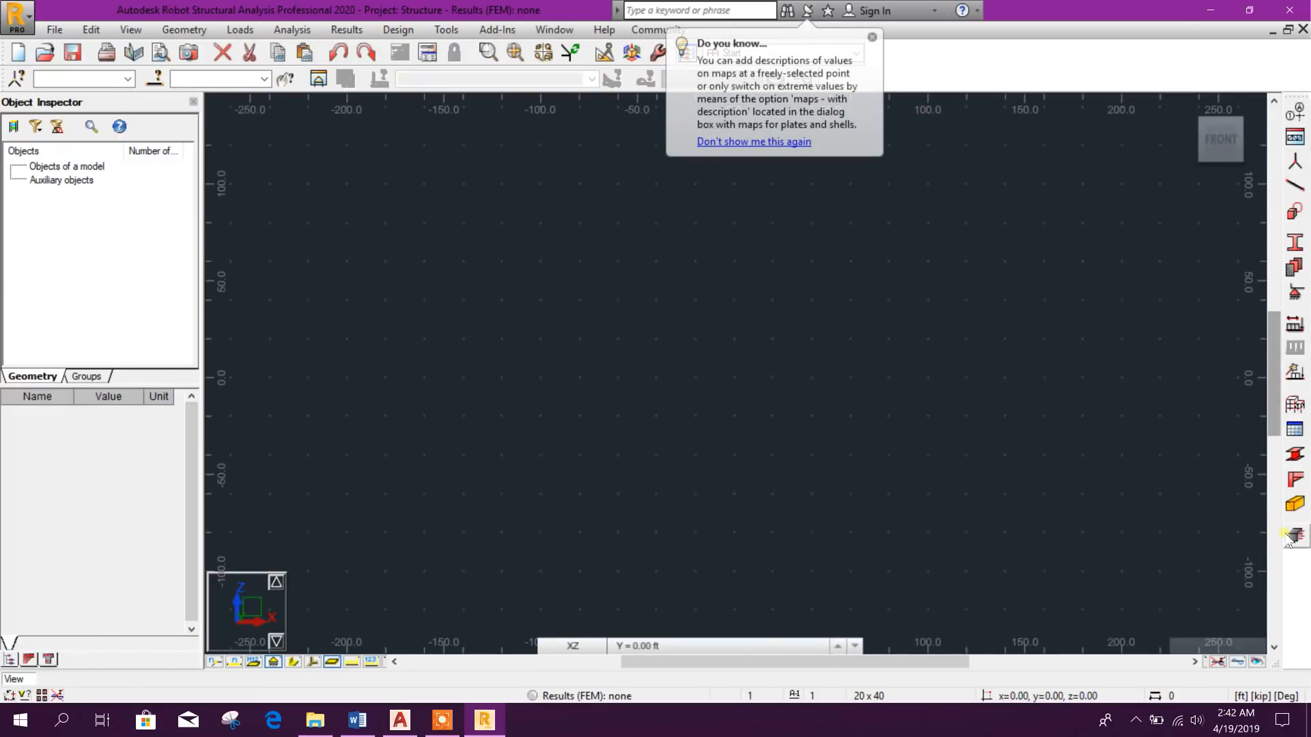
click(444, 28)
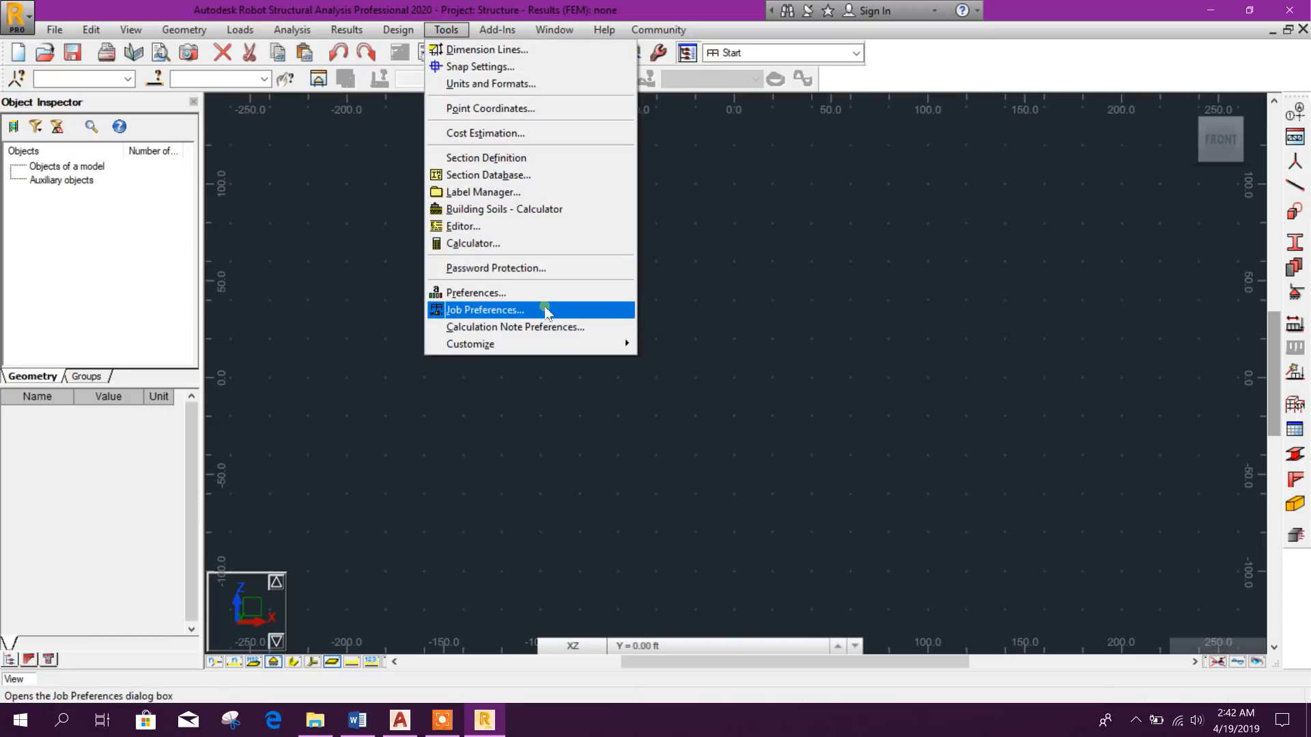
click(491, 294)
drag(717, 225, 826, 209)
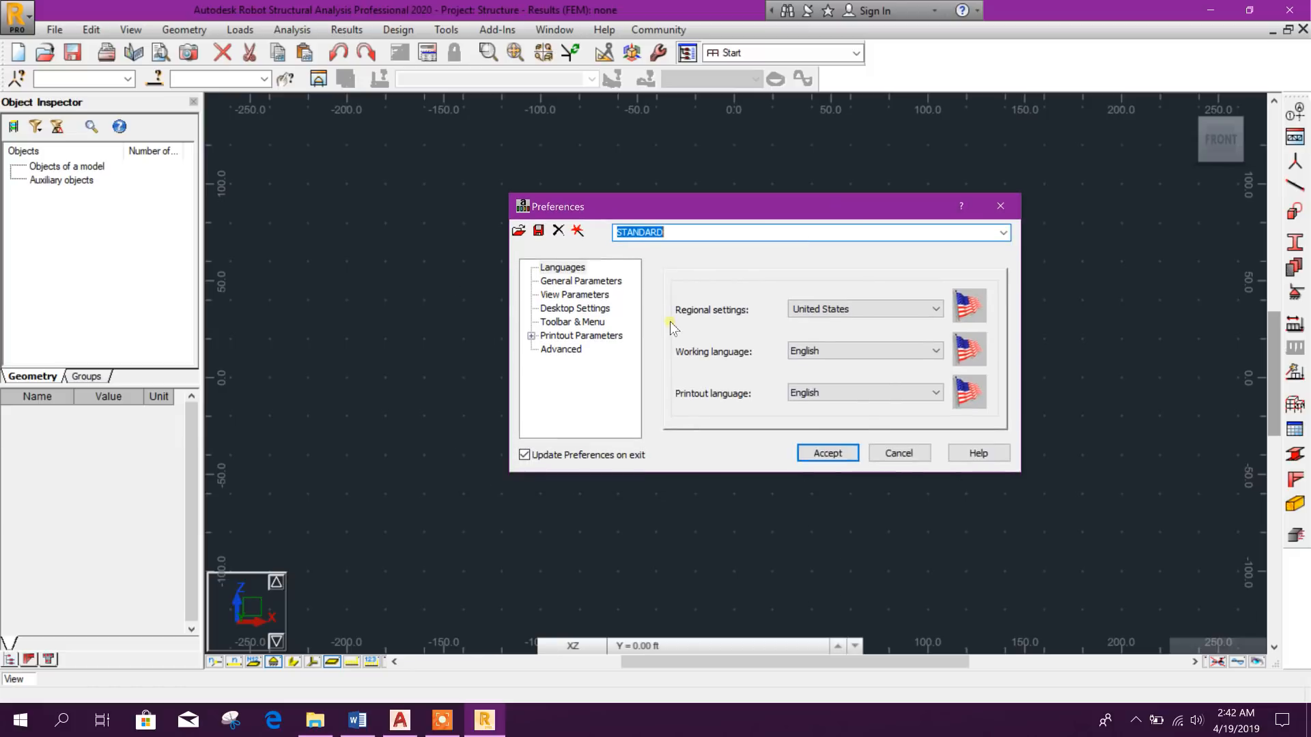
click(866, 312)
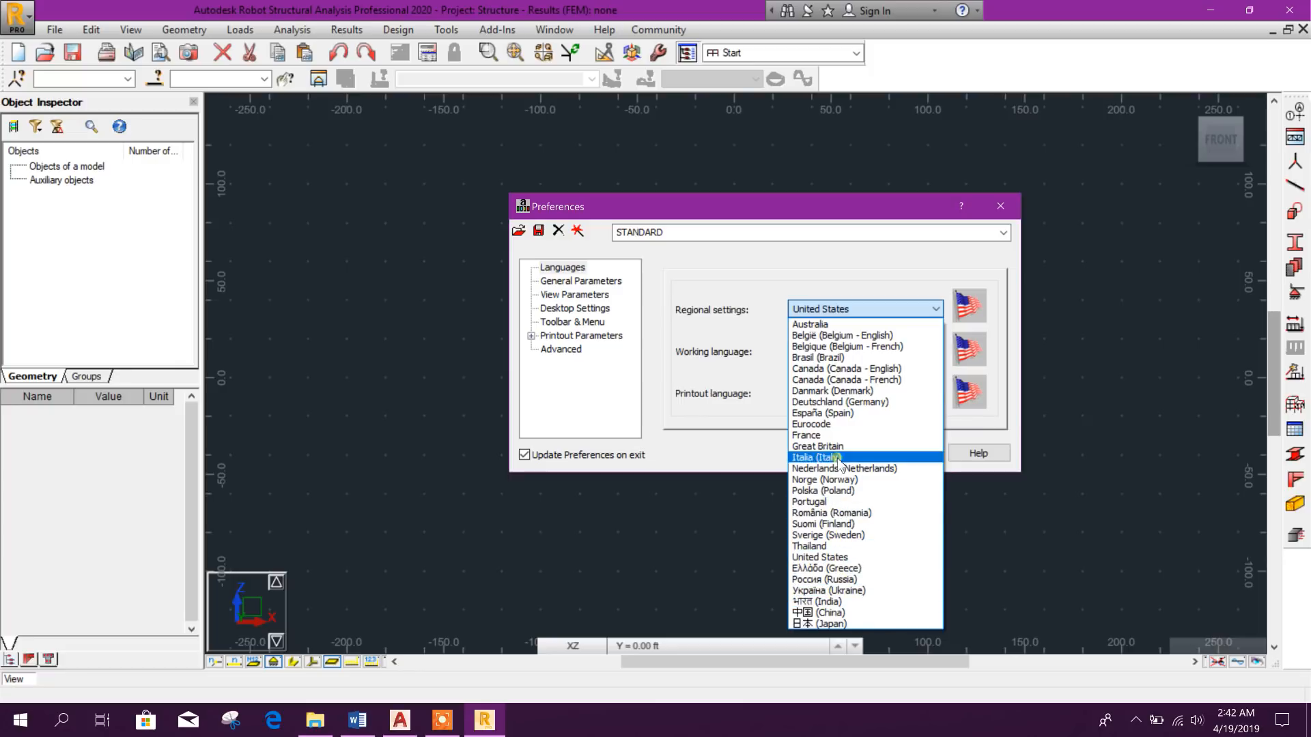
click(839, 311)
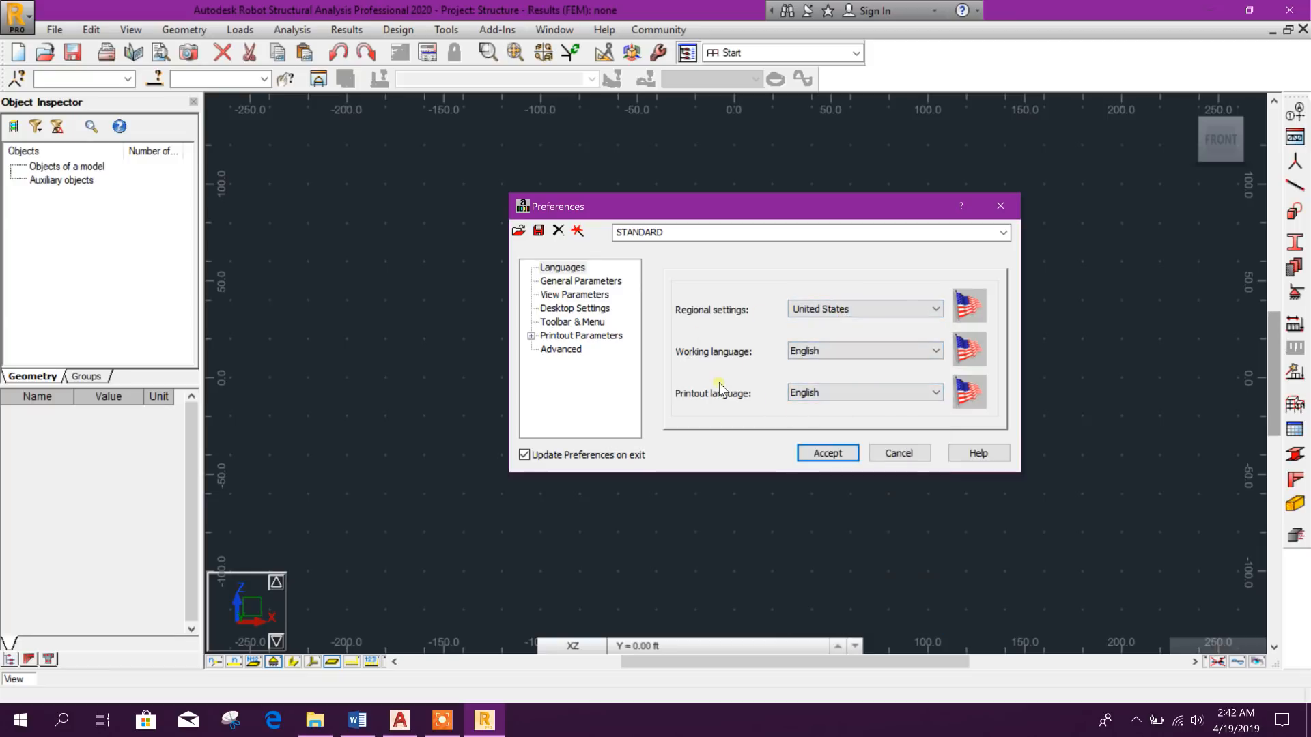
click(845, 459)
Set the project's default units to metric in the job preferences
click(498, 30)
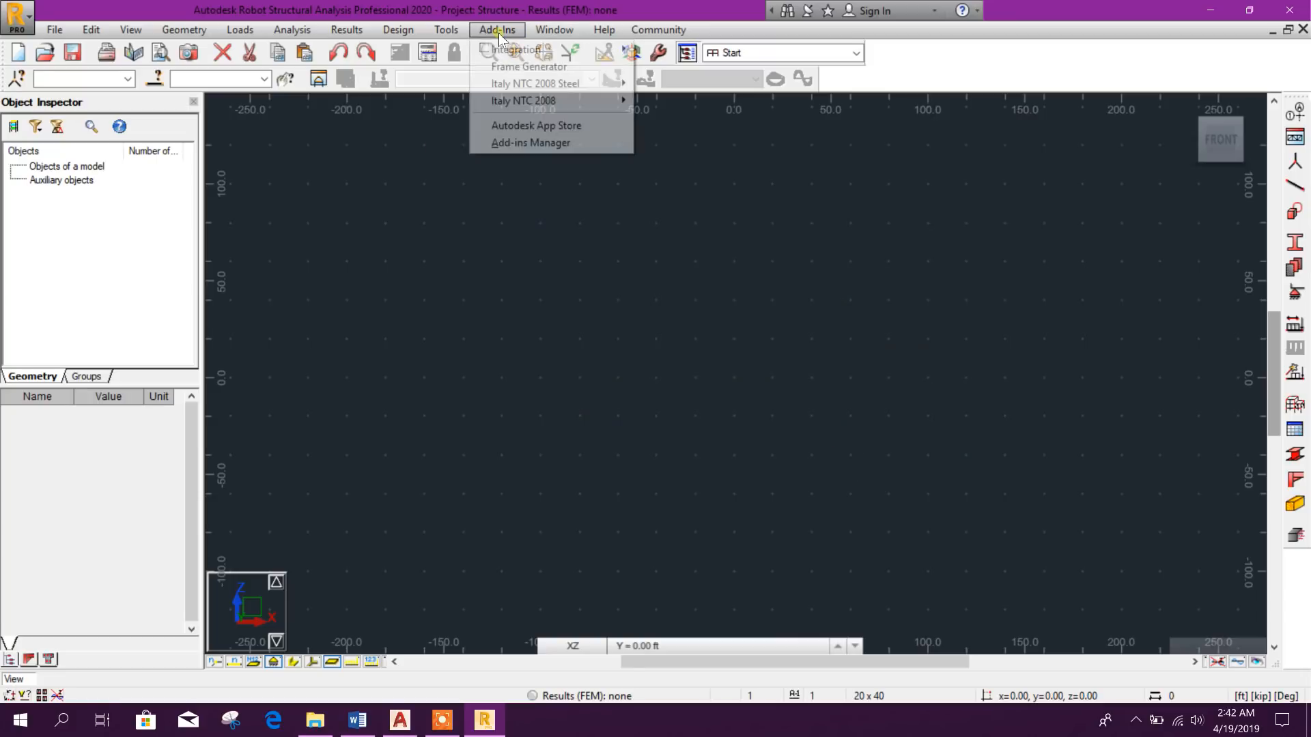
mouse_move(446, 30)
click(513, 314)
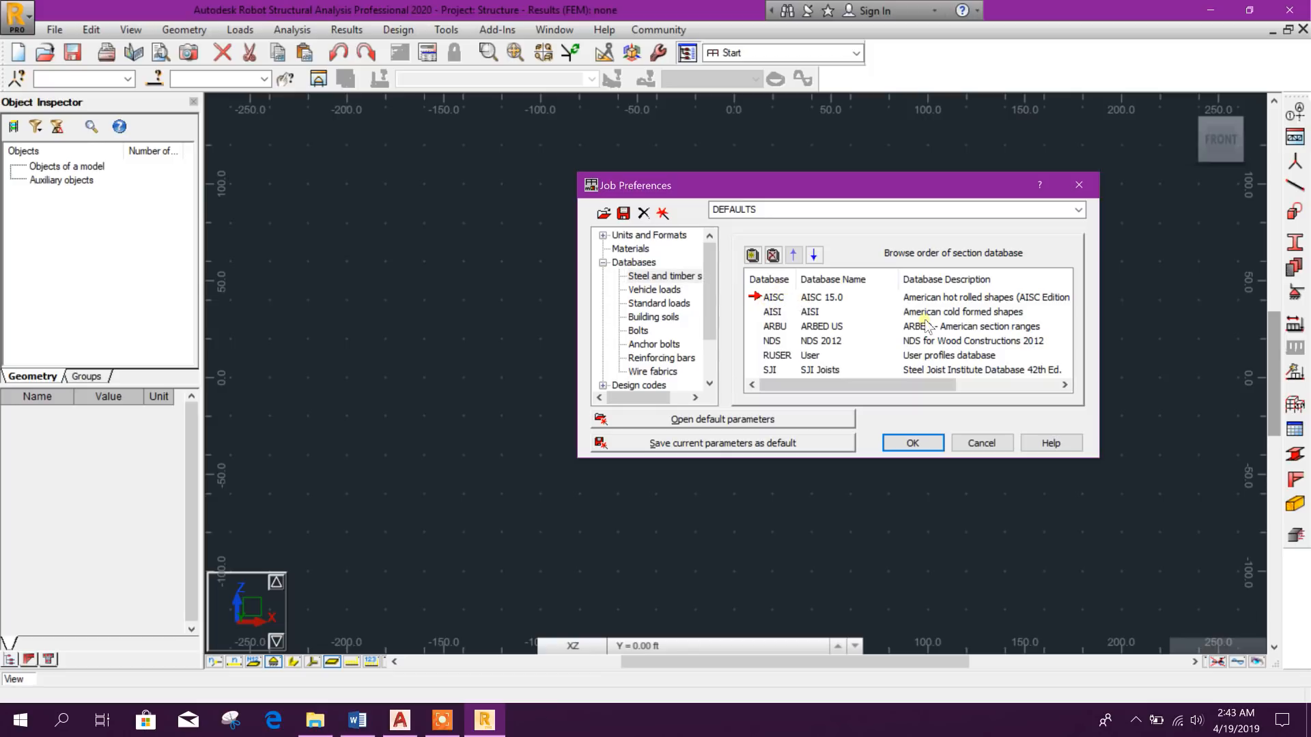
click(622, 236)
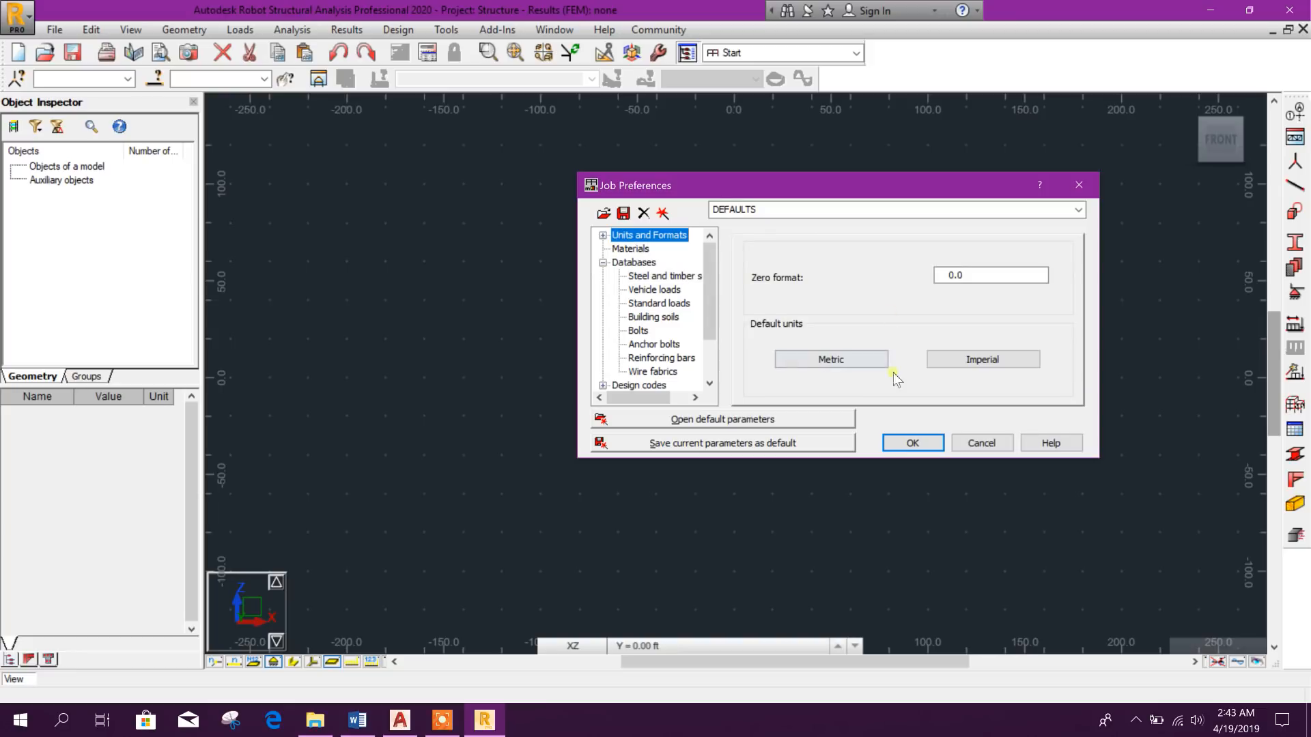
click(847, 361)
click(847, 365)
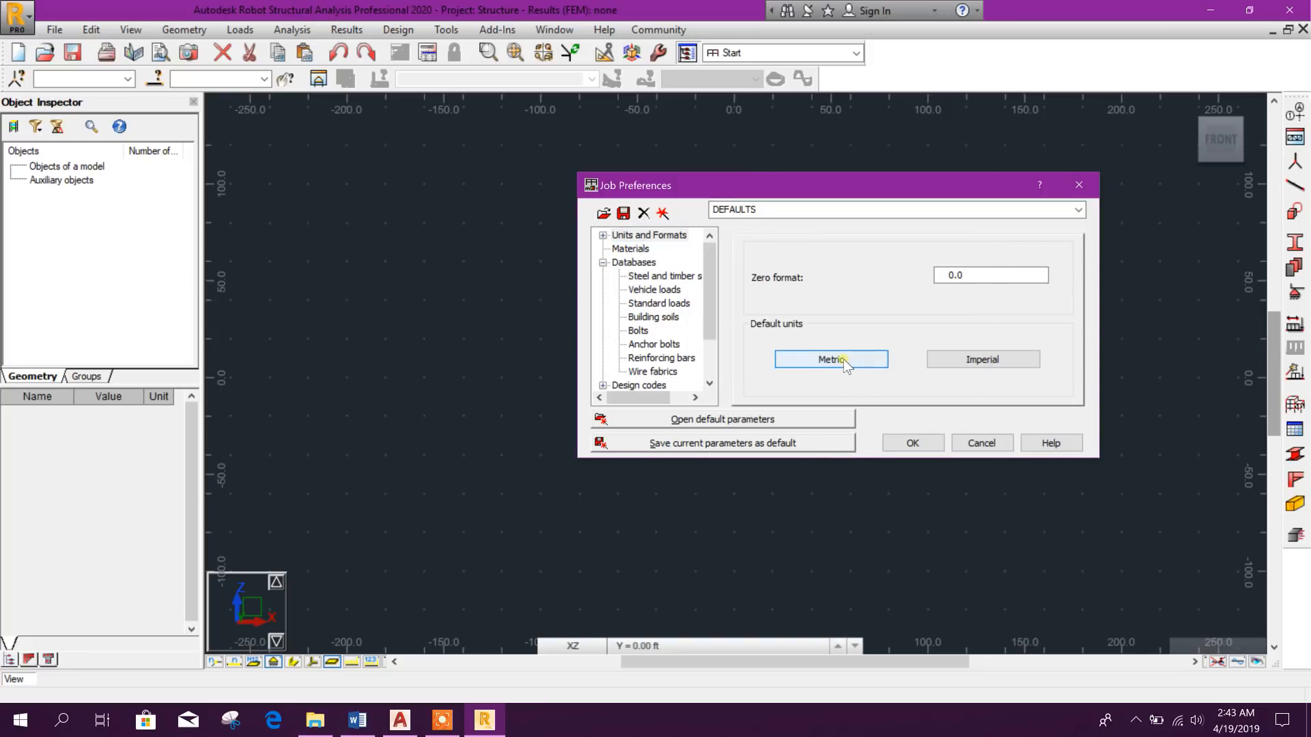
Set the basic steel of the American materials set to STEEL A53 Gr.B and accept the job preferences
click(632, 251)
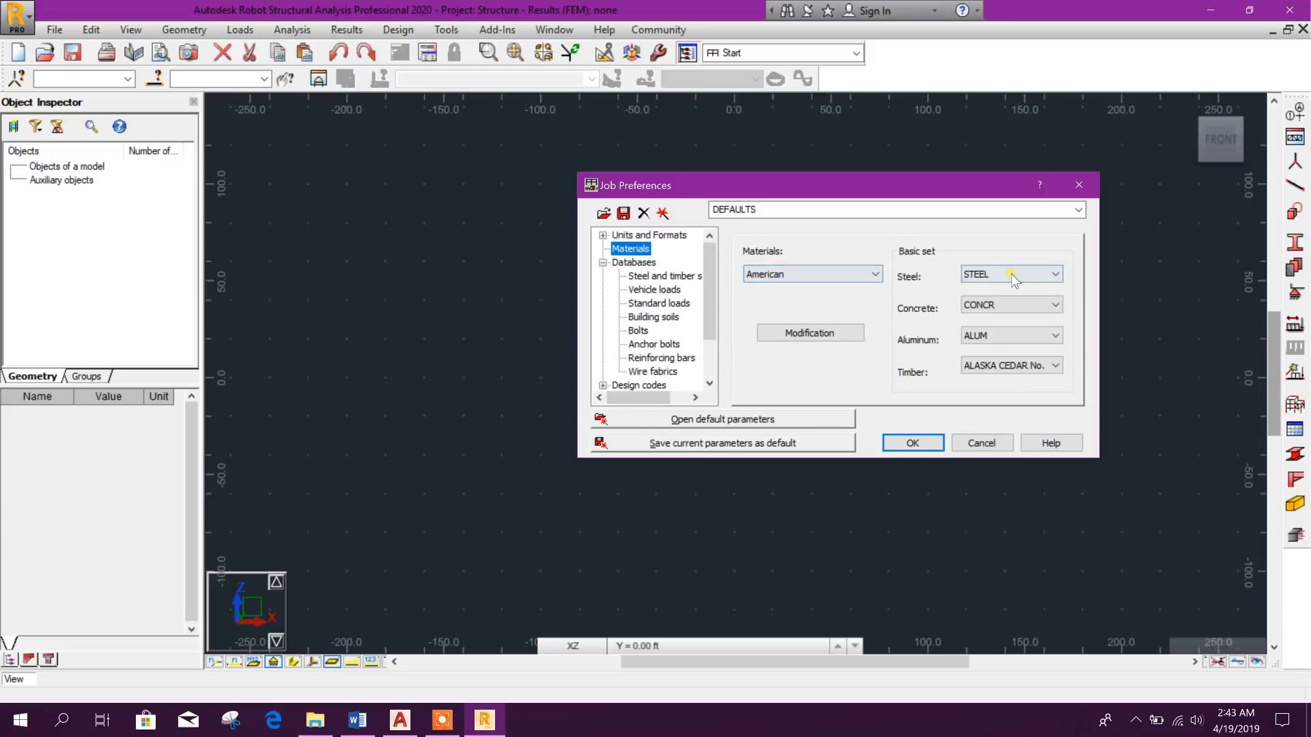
click(1012, 275)
drag(1057, 345, 1053, 486)
drag(1054, 550, 1065, 350)
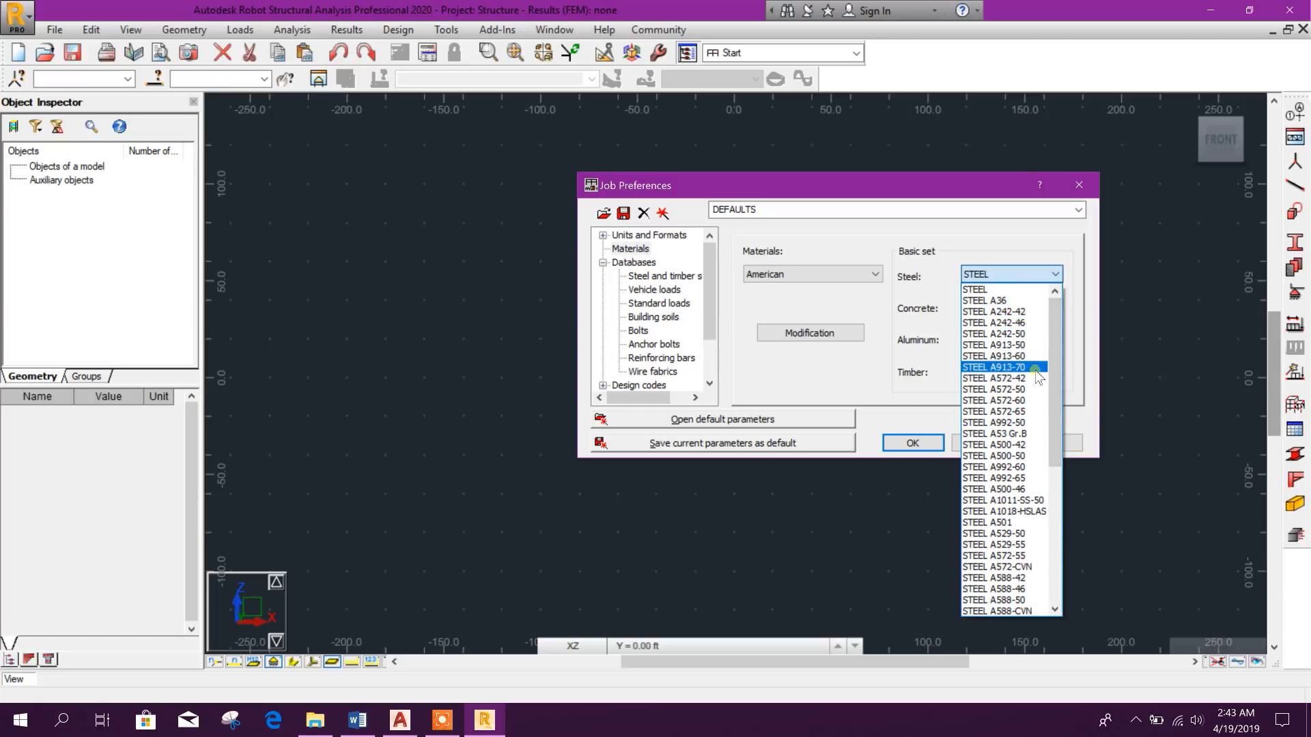
click(1037, 434)
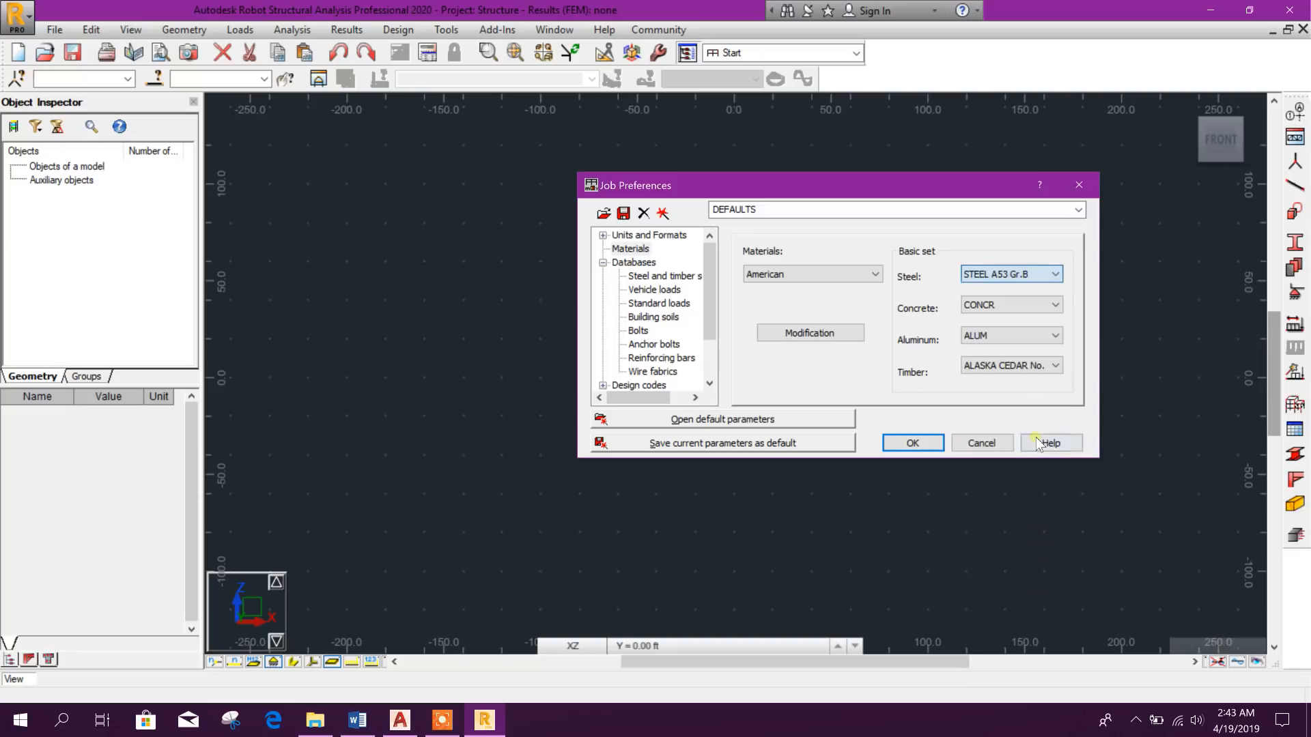
click(914, 444)
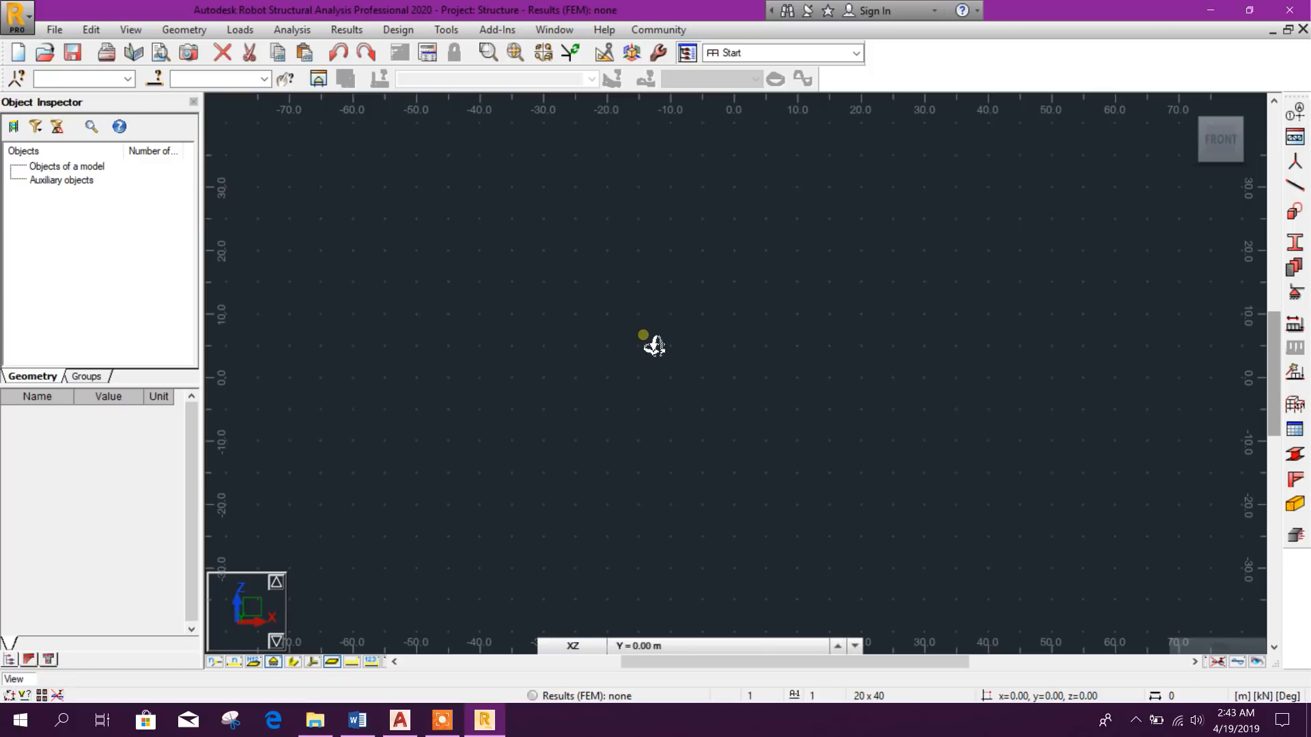
Enable the DSC algorithm for bar releases and RLINK elements for rigid links in the structure analysis job preferences
scroll(640, 334, down, 2)
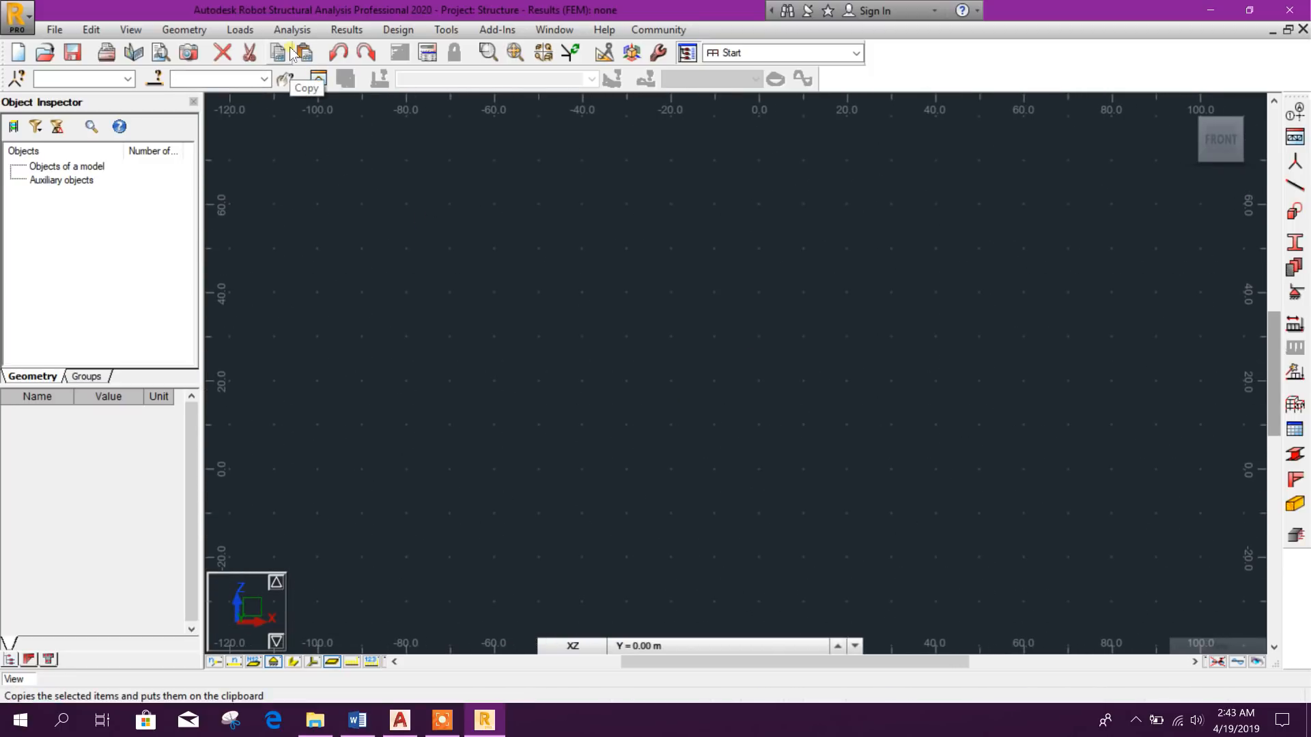
click(446, 30)
click(478, 310)
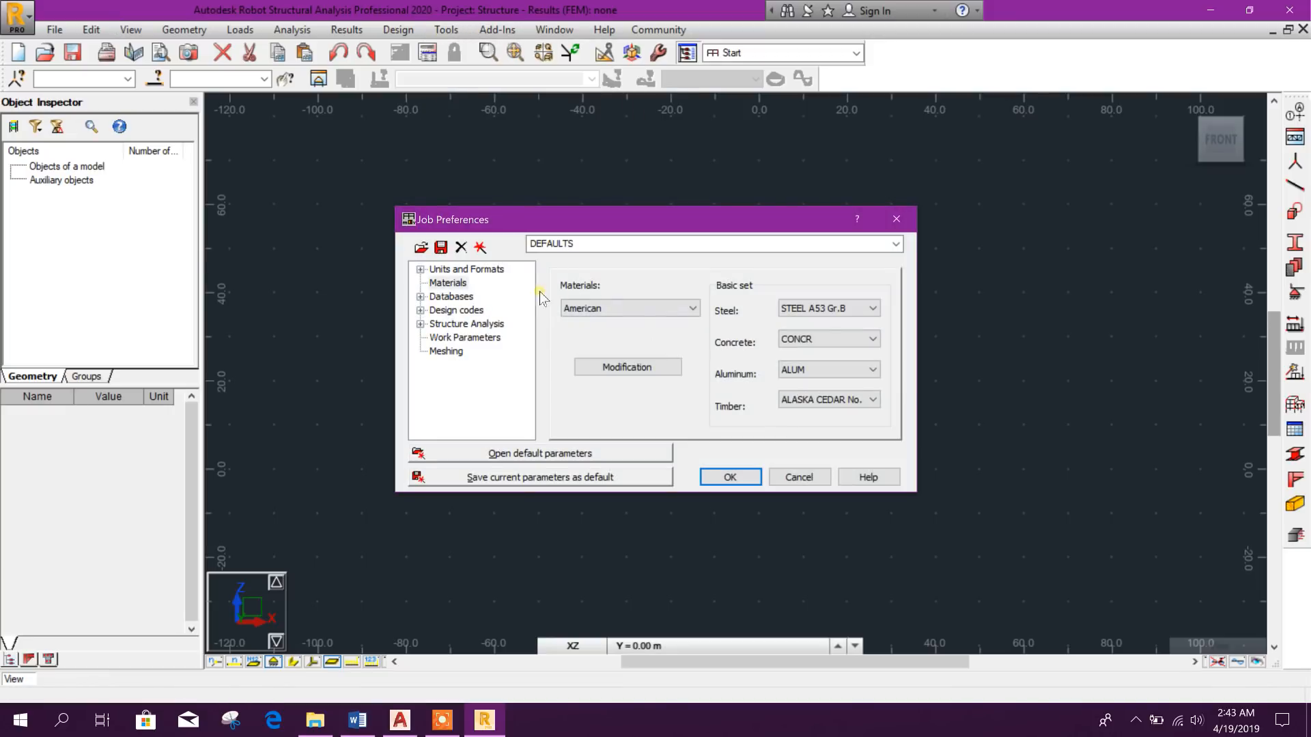
click(454, 324)
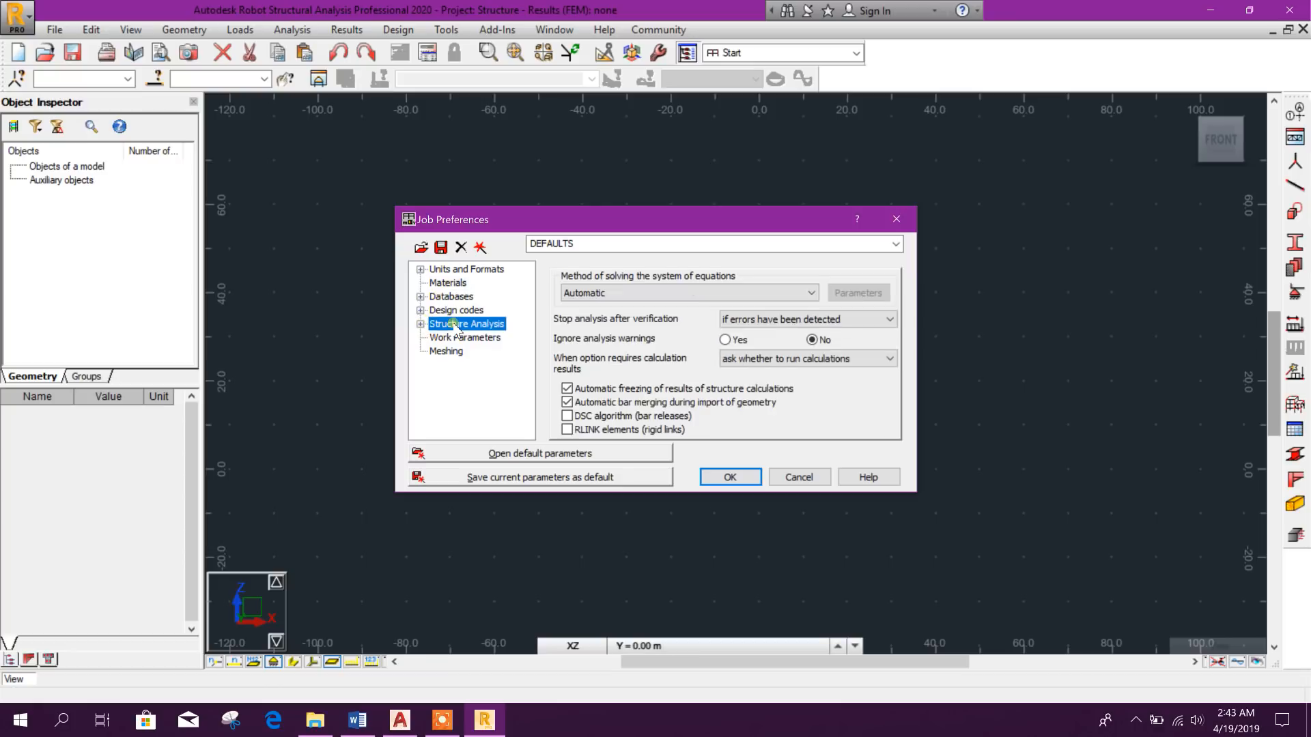
click(566, 415)
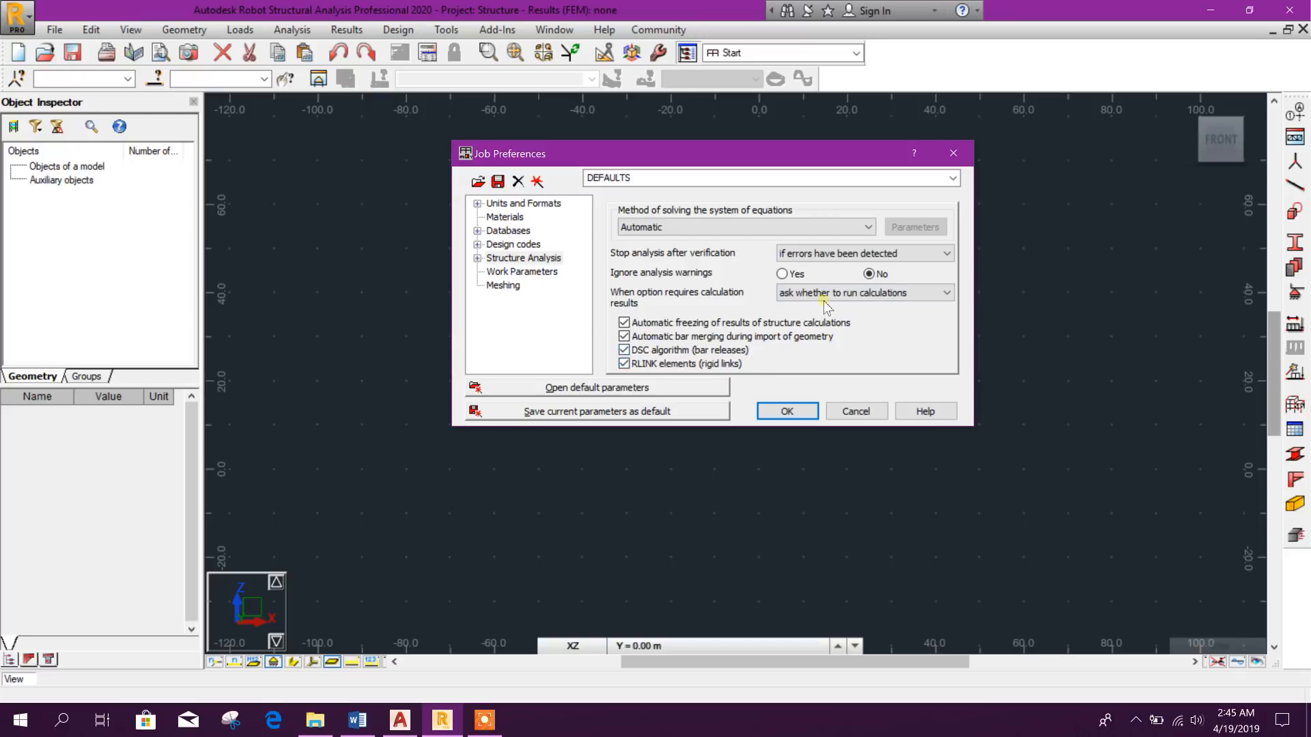
drag(790, 158, 878, 149)
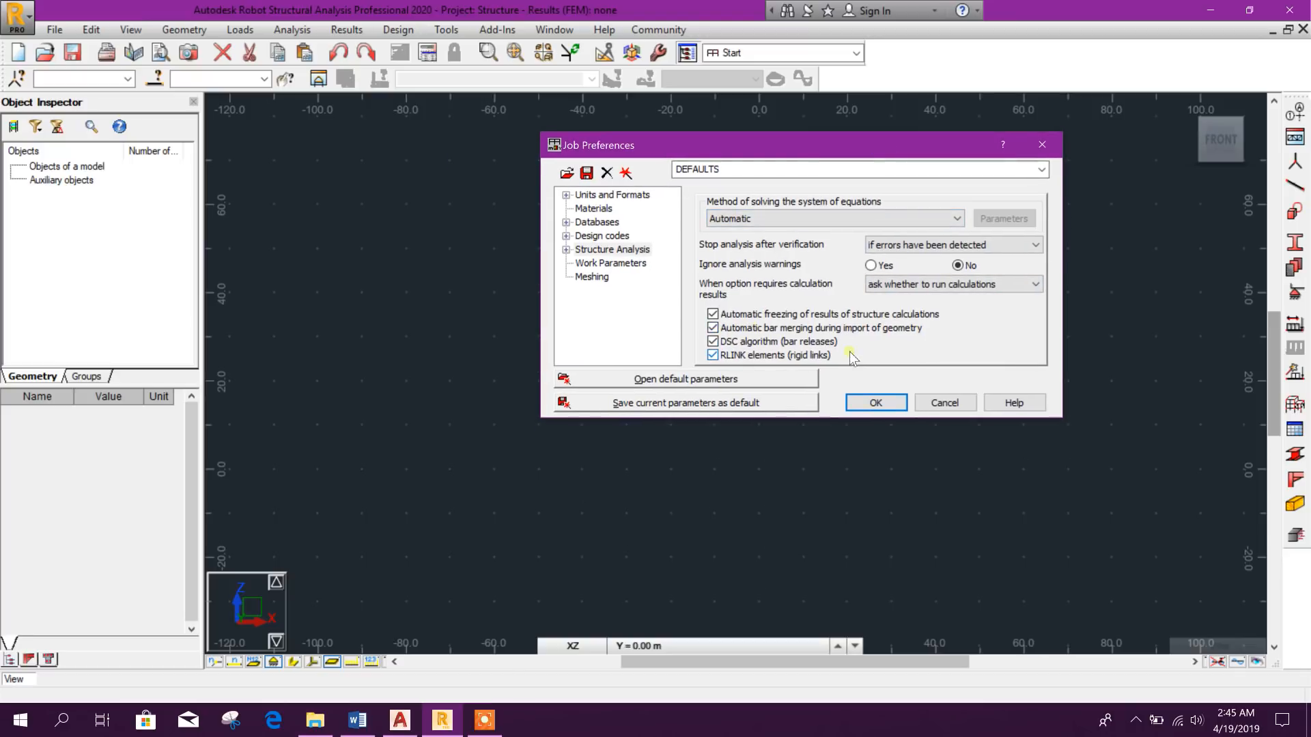
drag(842, 152, 837, 147)
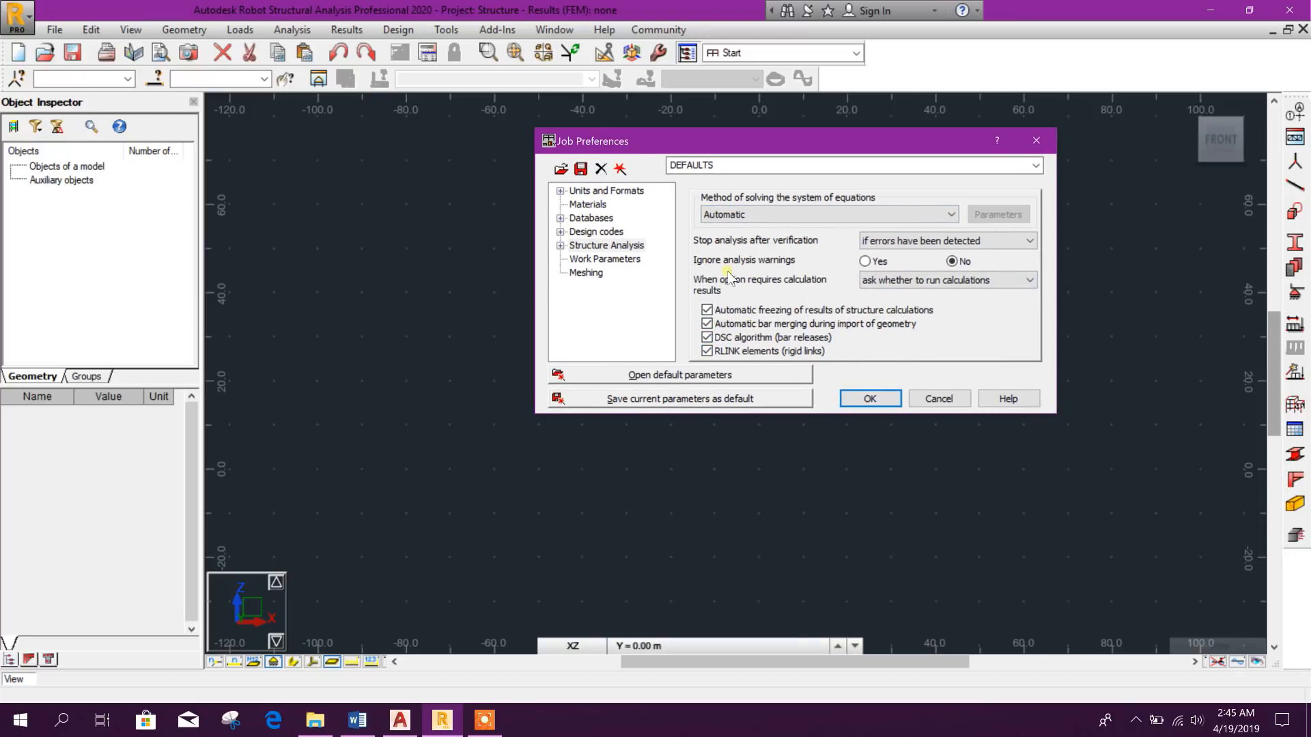
click(888, 401)
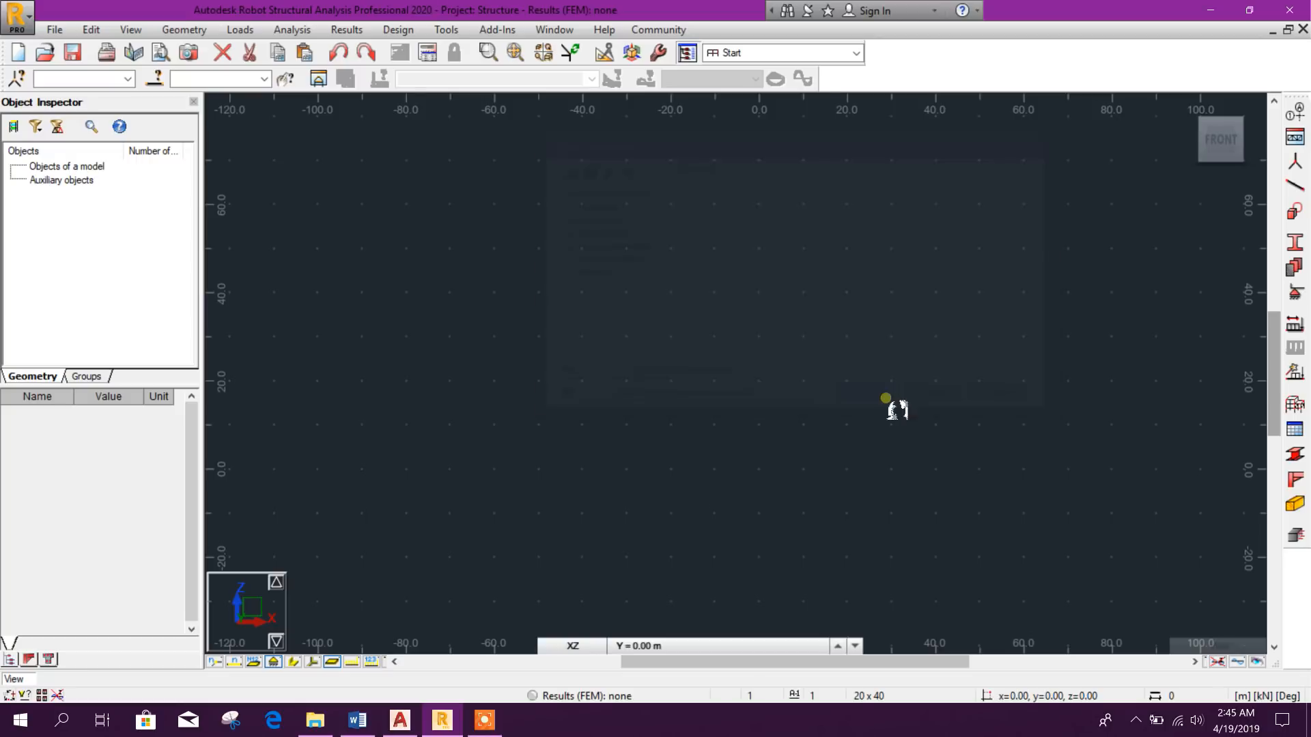
Open the Cartesian structural axis definition with the distance between X axes ready for entry
middle_drag(758, 404, 749, 408)
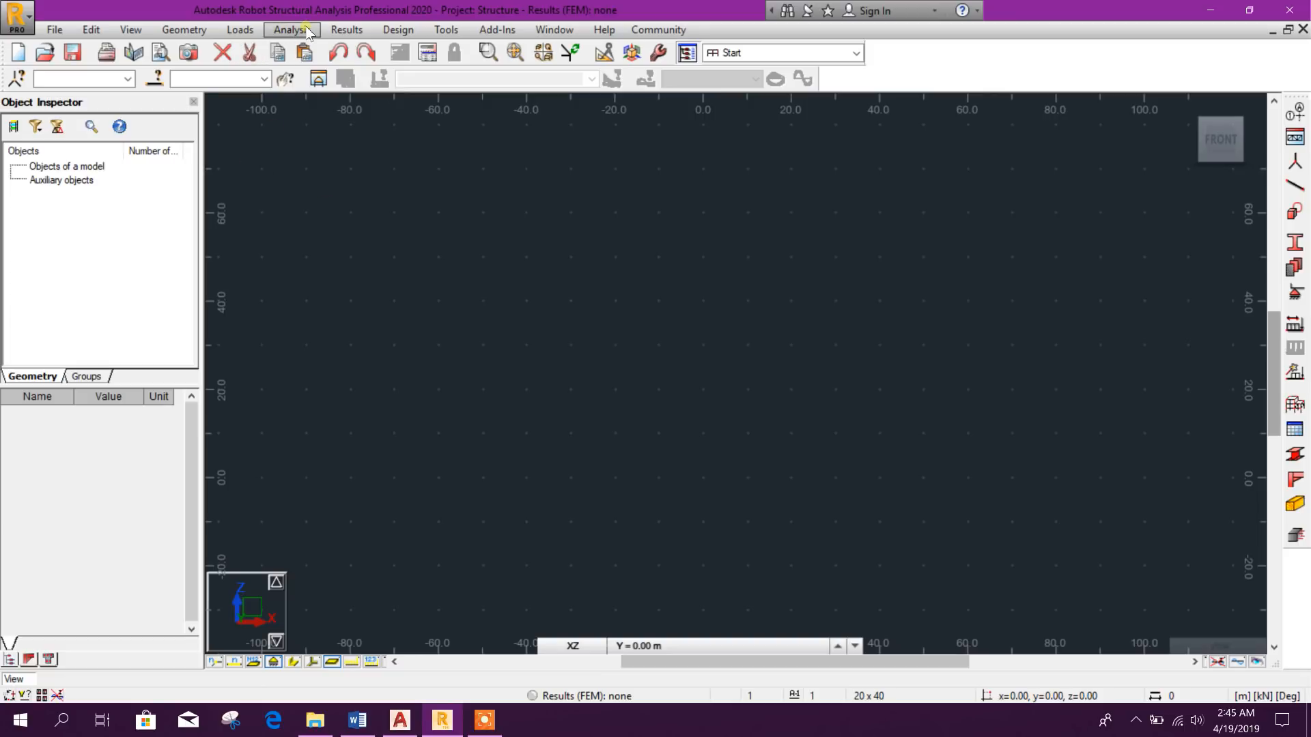
click(195, 32)
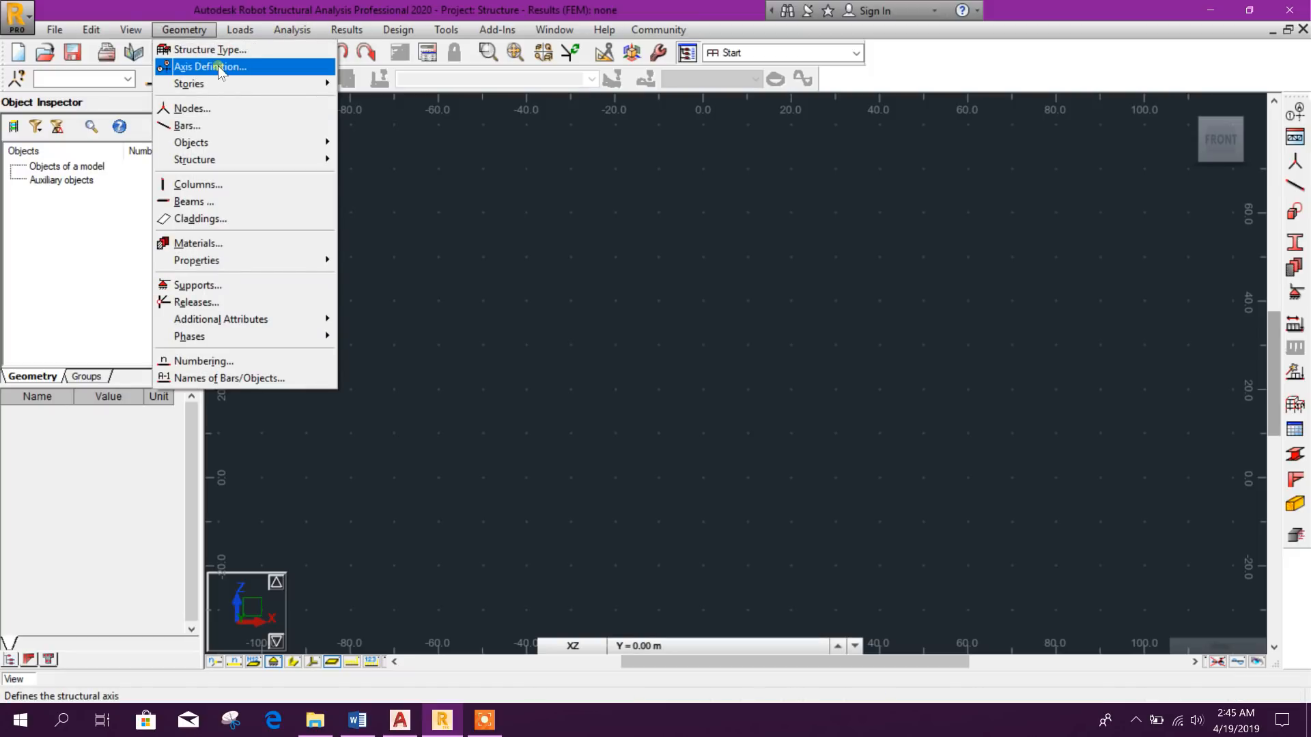
click(1297, 112)
drag(1132, 111, 613, 179)
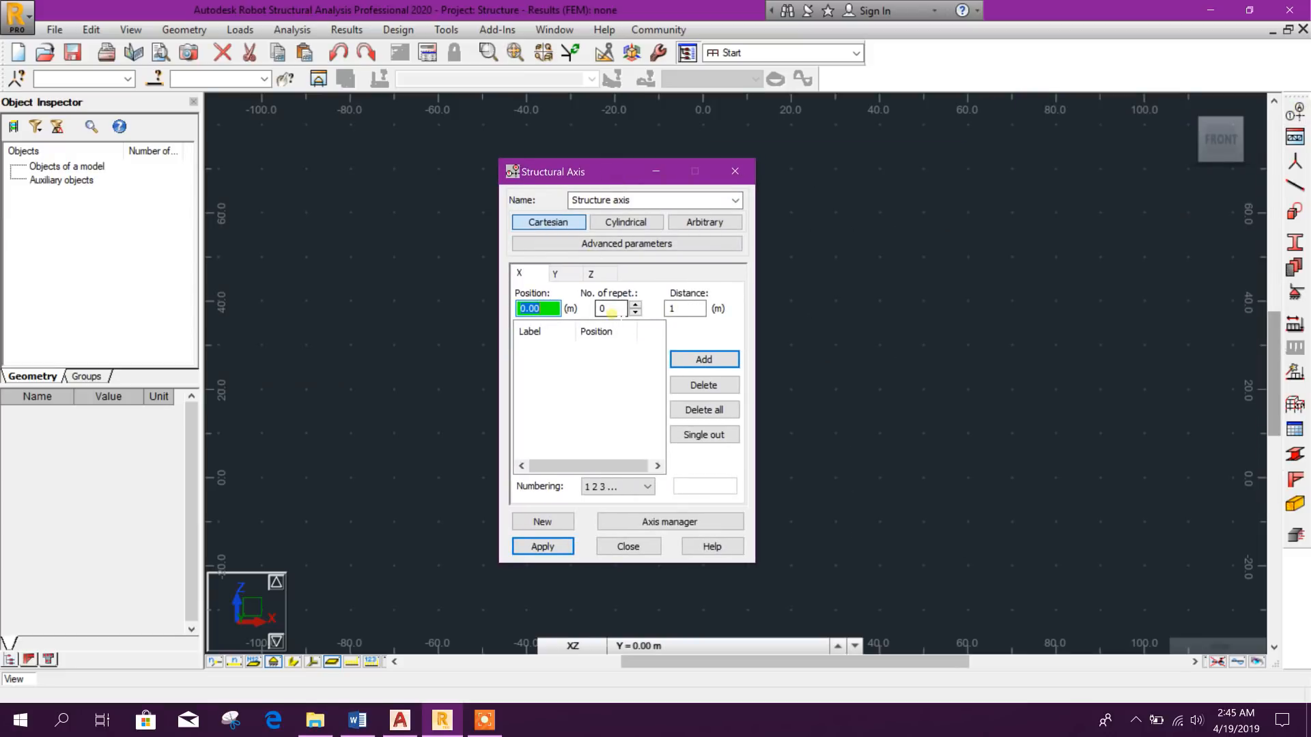
drag(685, 310, 667, 308)
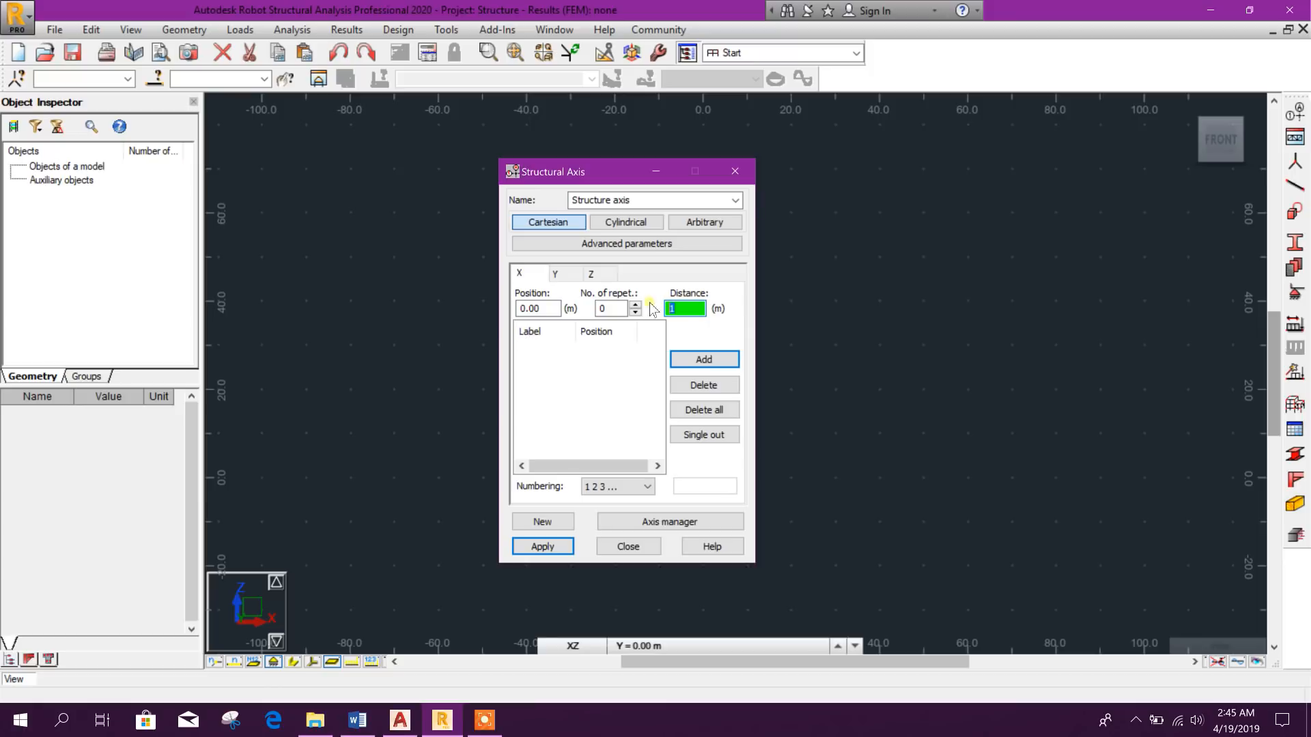
drag(638, 171, 659, 149)
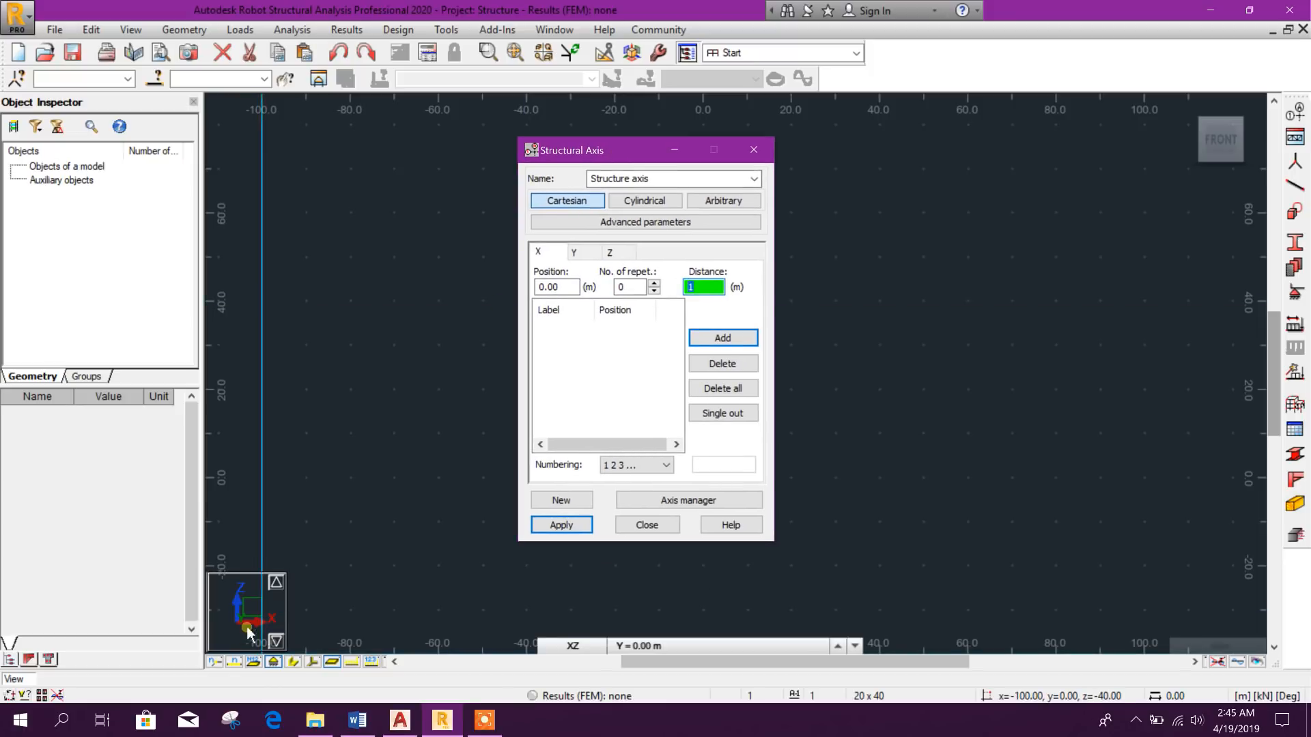
Switch to the AutoCAD roof plan and examine the grid spacings between axes A and G
click(400, 720)
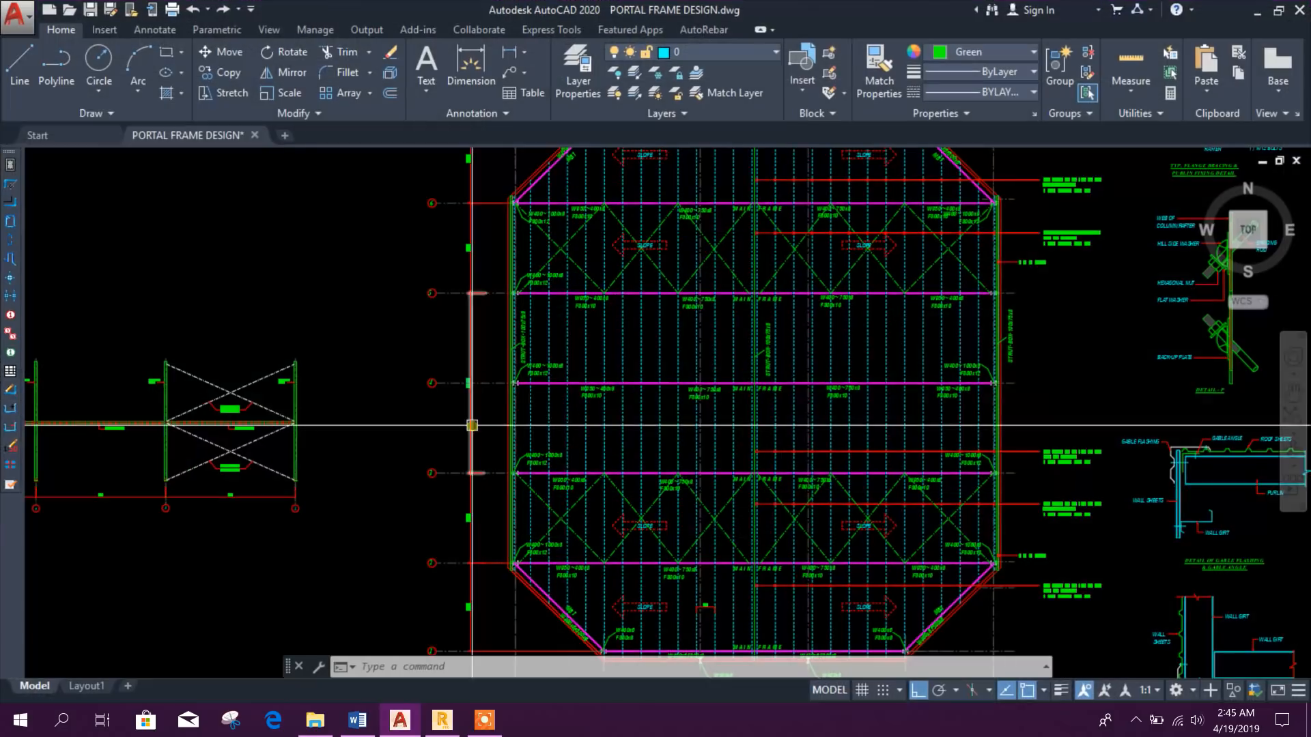
scroll(471, 425, down, 5)
scroll(600, 433, up, 6)
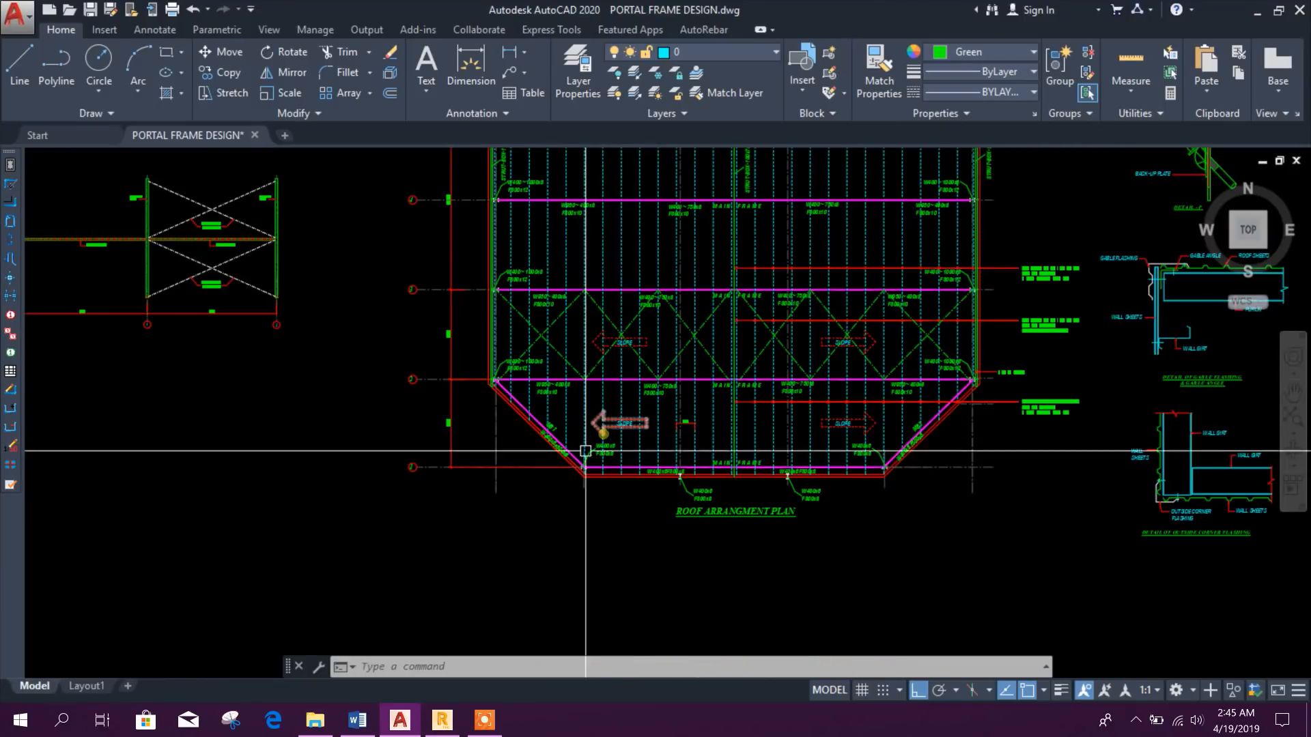
scroll(585, 451, down, 4)
scroll(625, 344, up, 2)
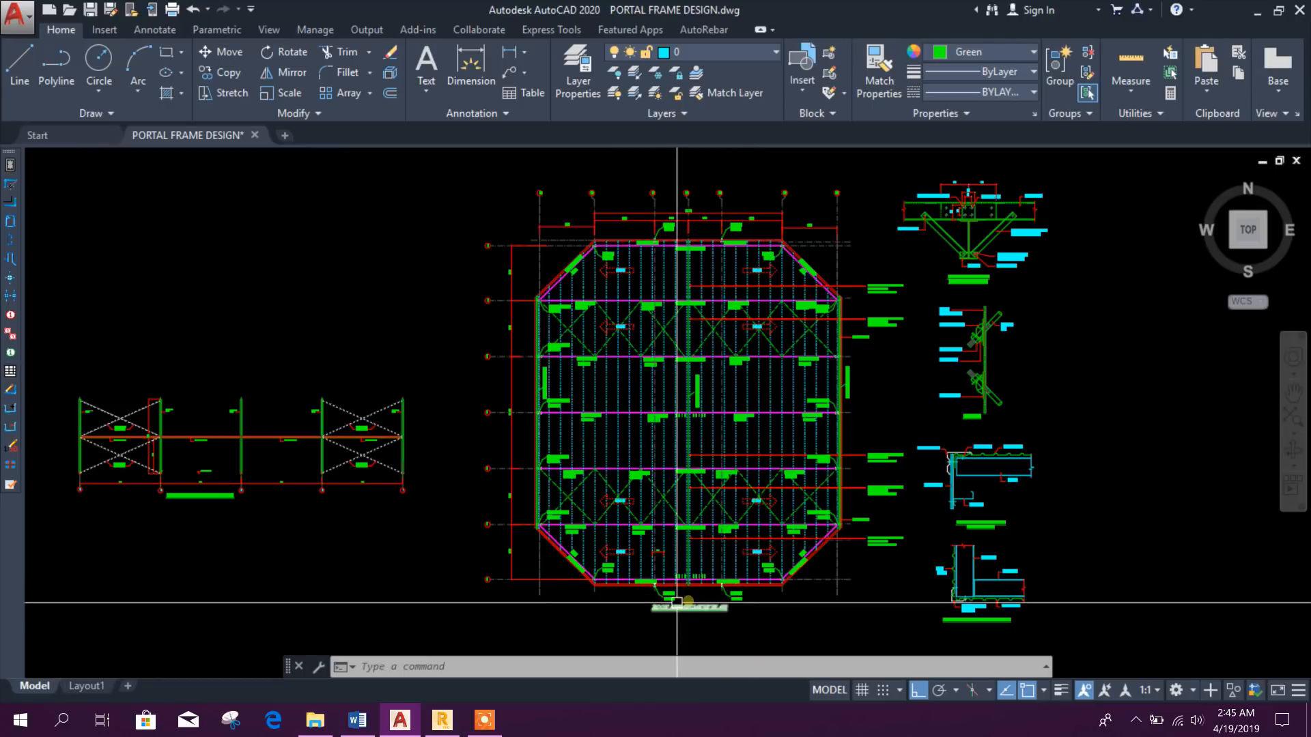
scroll(711, 604, up, 4)
scroll(697, 571, down, 4)
scroll(675, 348, up, 5)
middle_drag(708, 339, 603, 408)
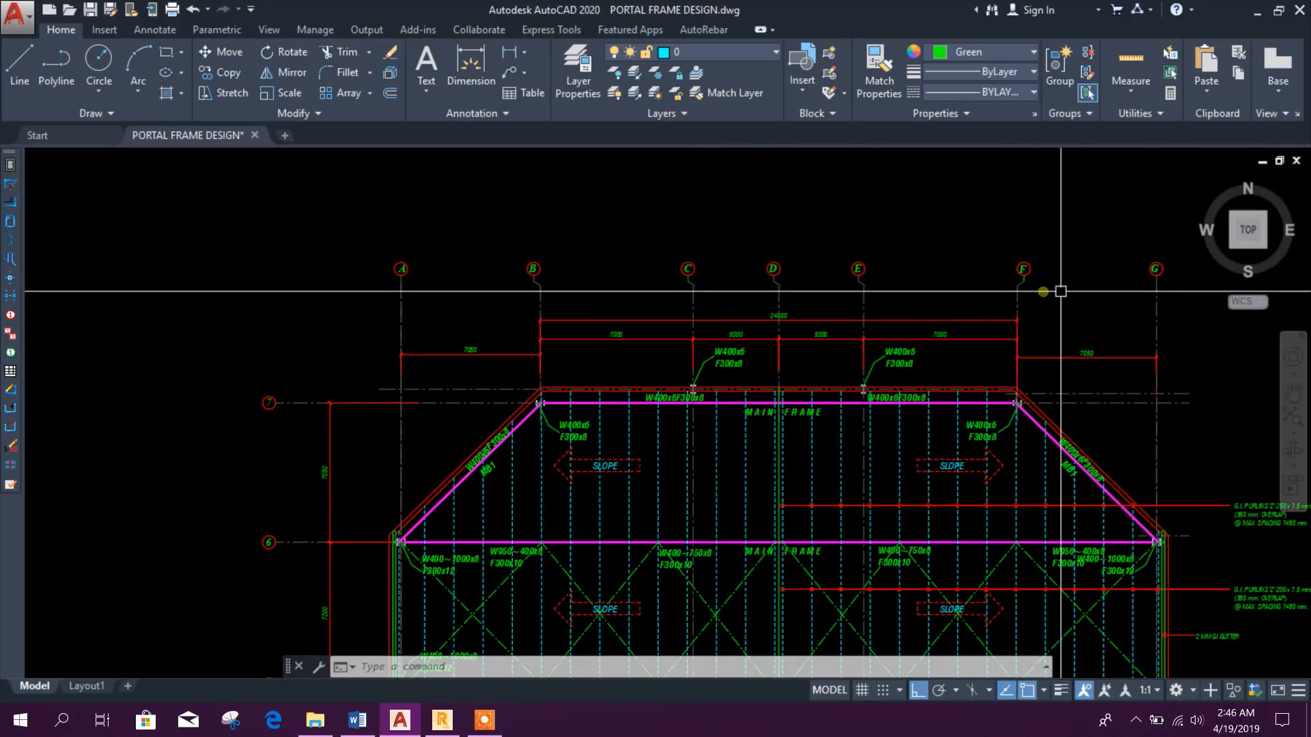
scroll(1147, 327, up, 1)
scroll(375, 337, up, 1)
middle_drag(375, 336, 377, 376)
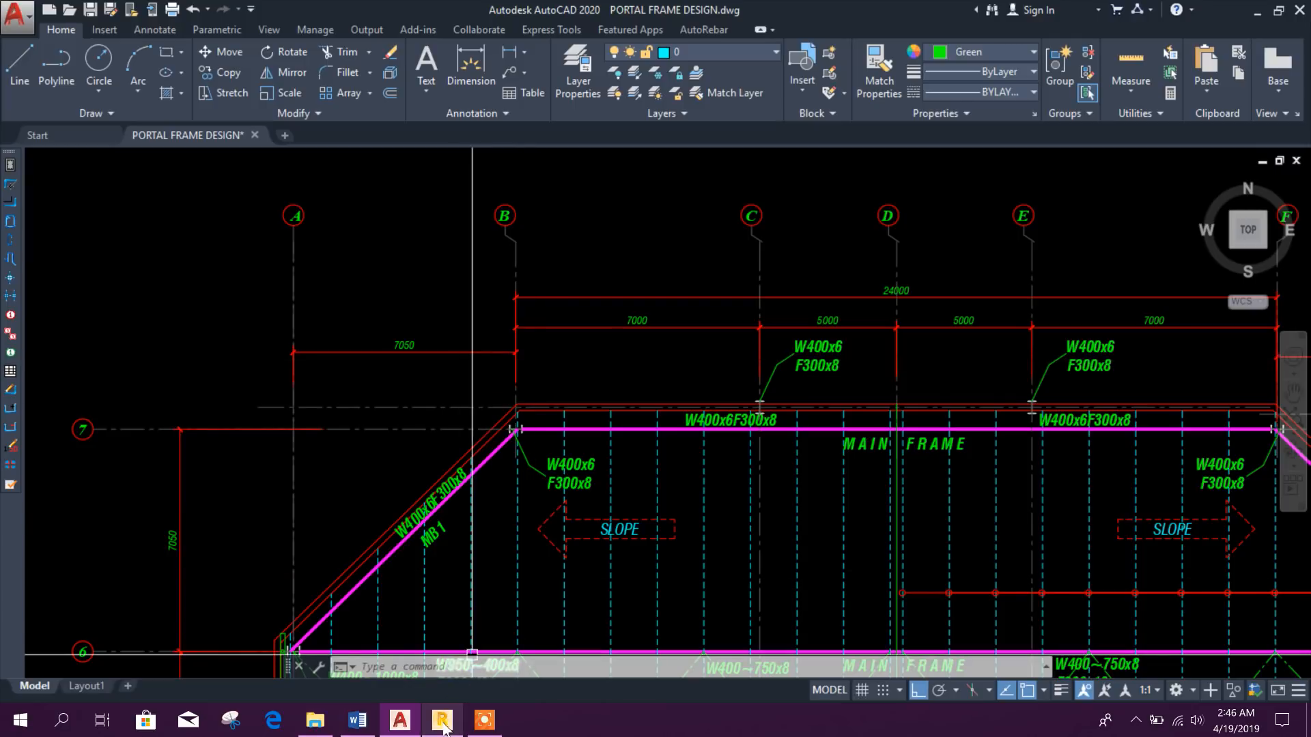
Switch back to Robot Structural Analysis and add X axes from position 0.00 with one repetition at 7.05 m
click(443, 721)
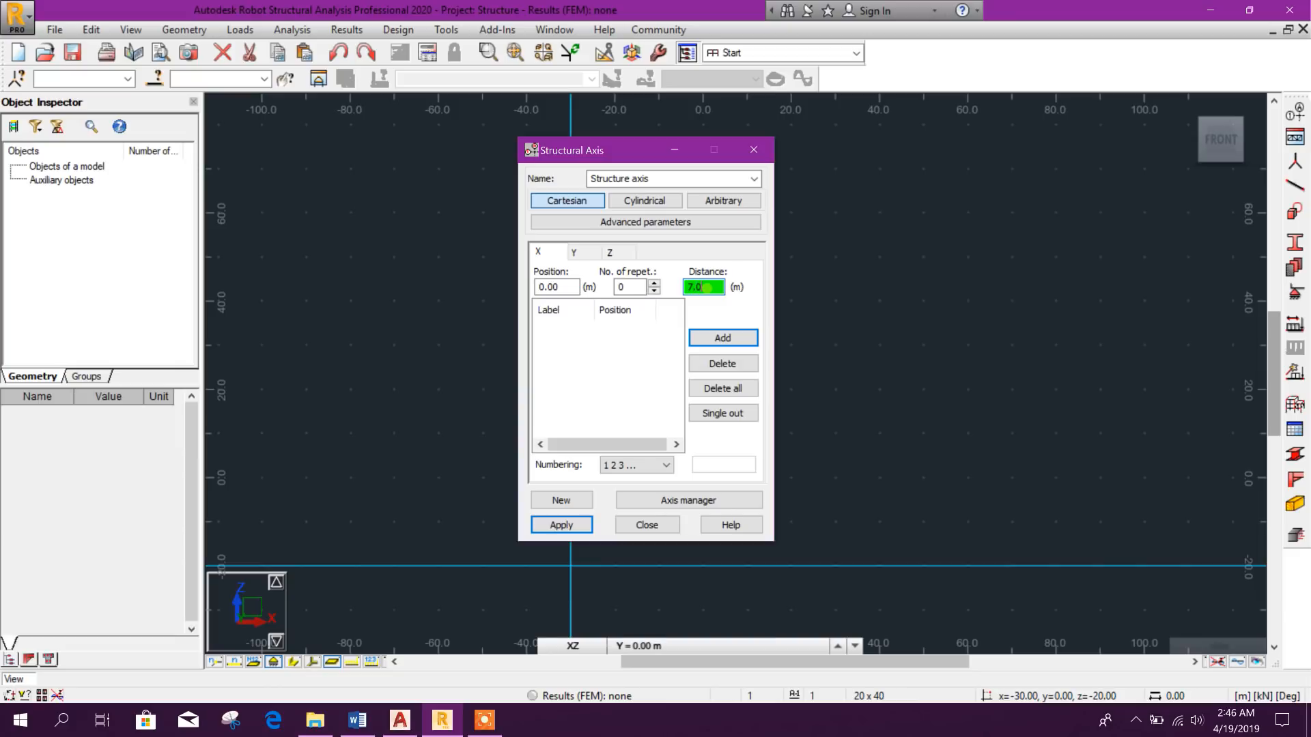
click(635, 286)
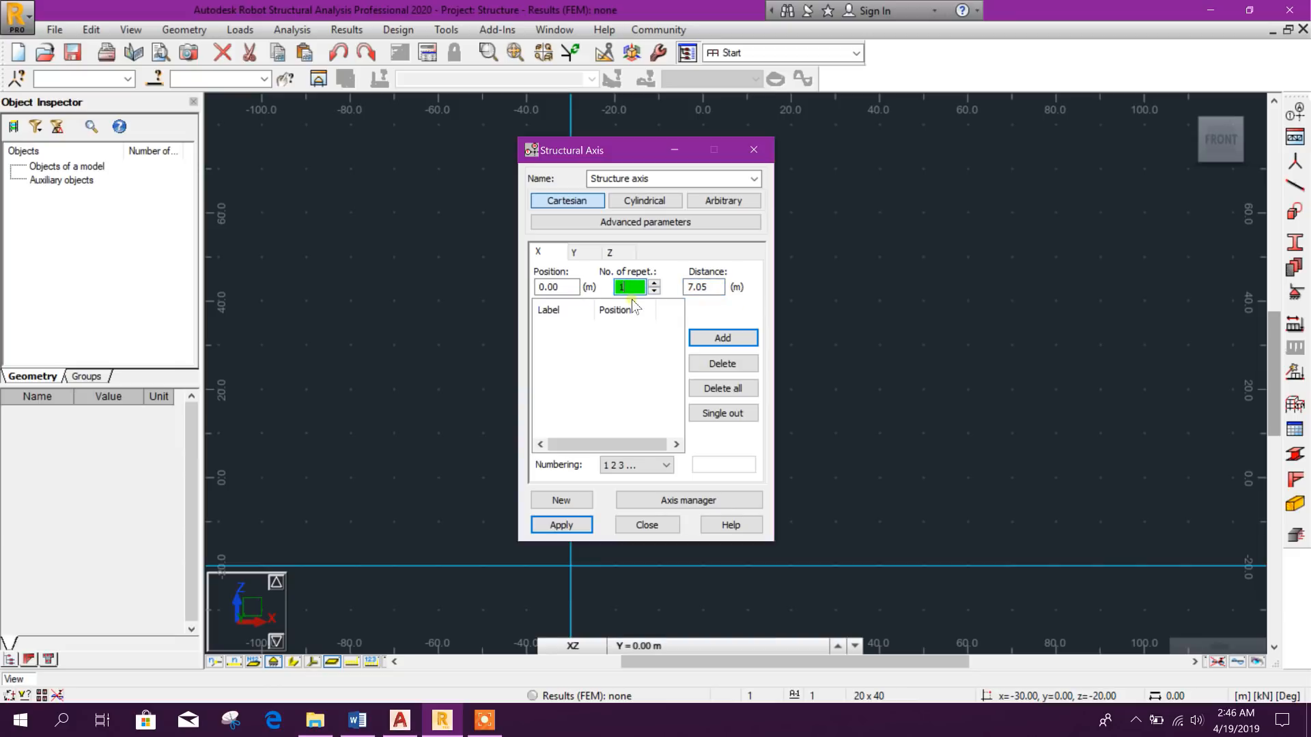
text(1)
key(Tab)
click(695, 338)
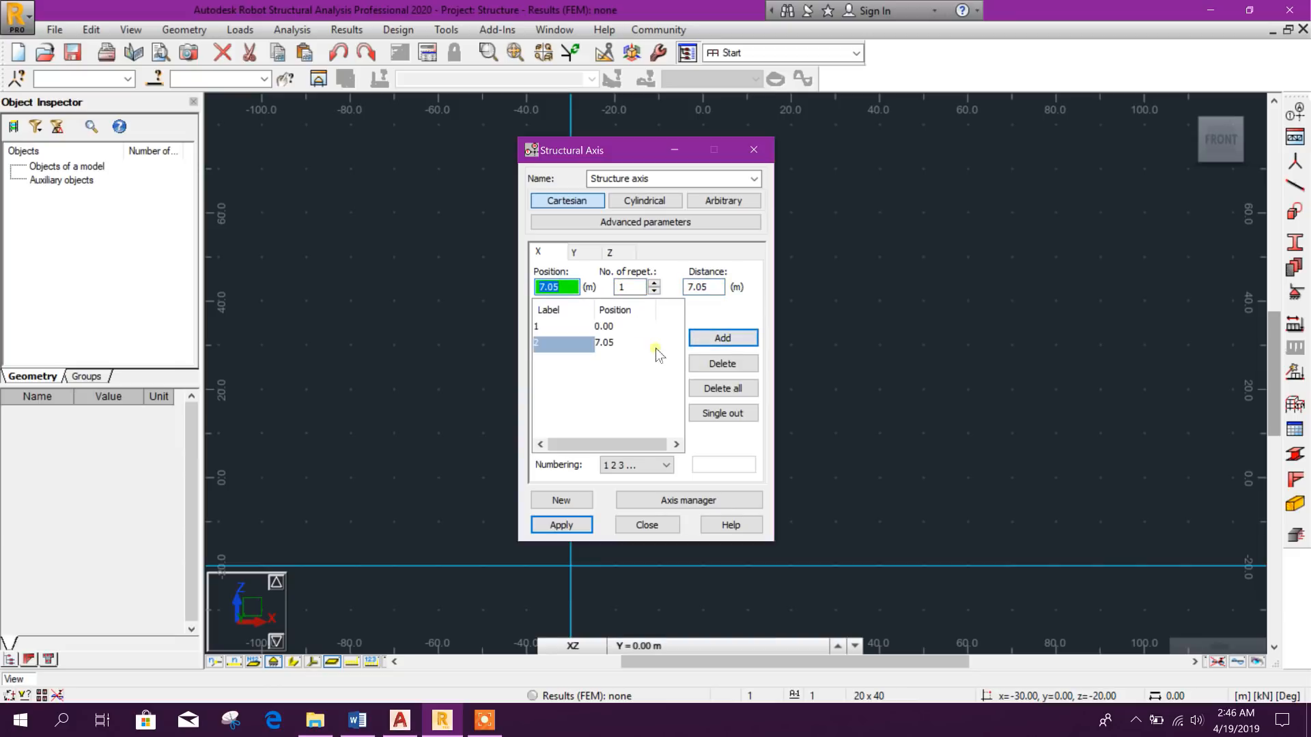
Check the roof plan in AutoCAD and add the following X axes in Robot Structural Analysis at distances of 7 m, 5 m and 5 m
click(690, 288)
click(399, 720)
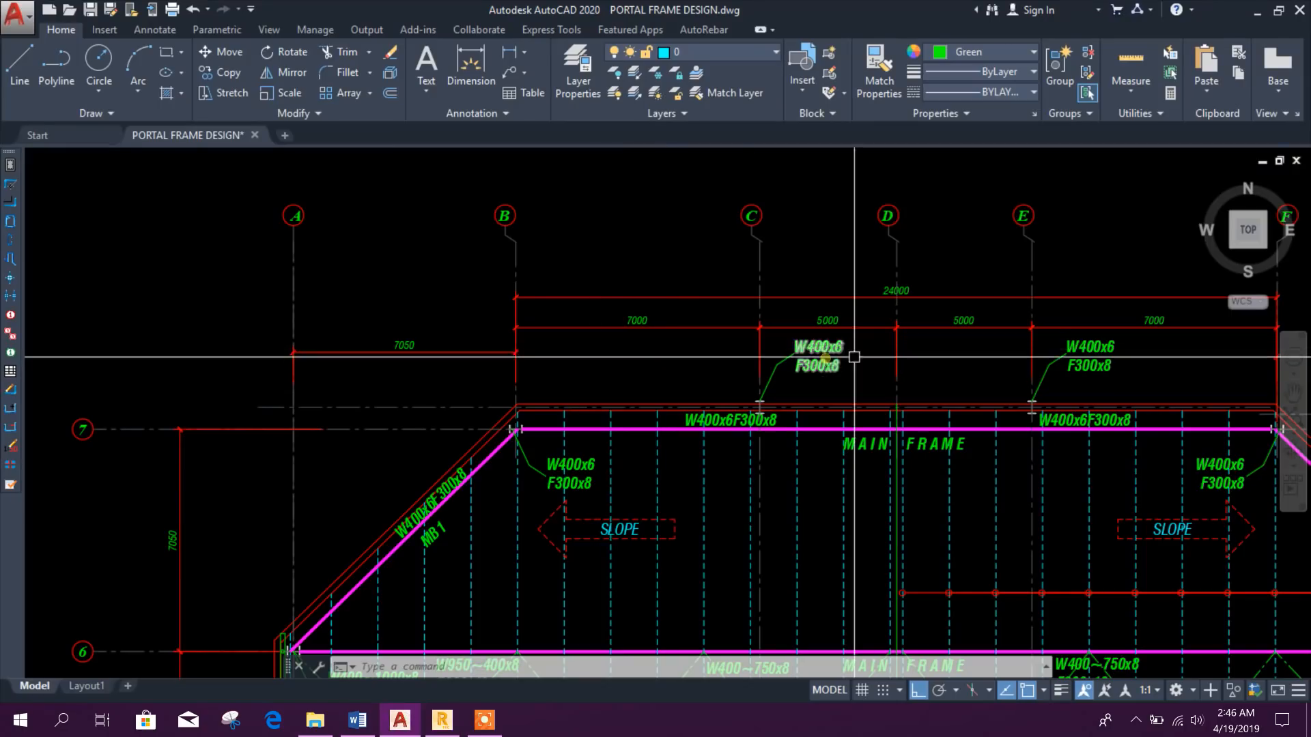
click(442, 720)
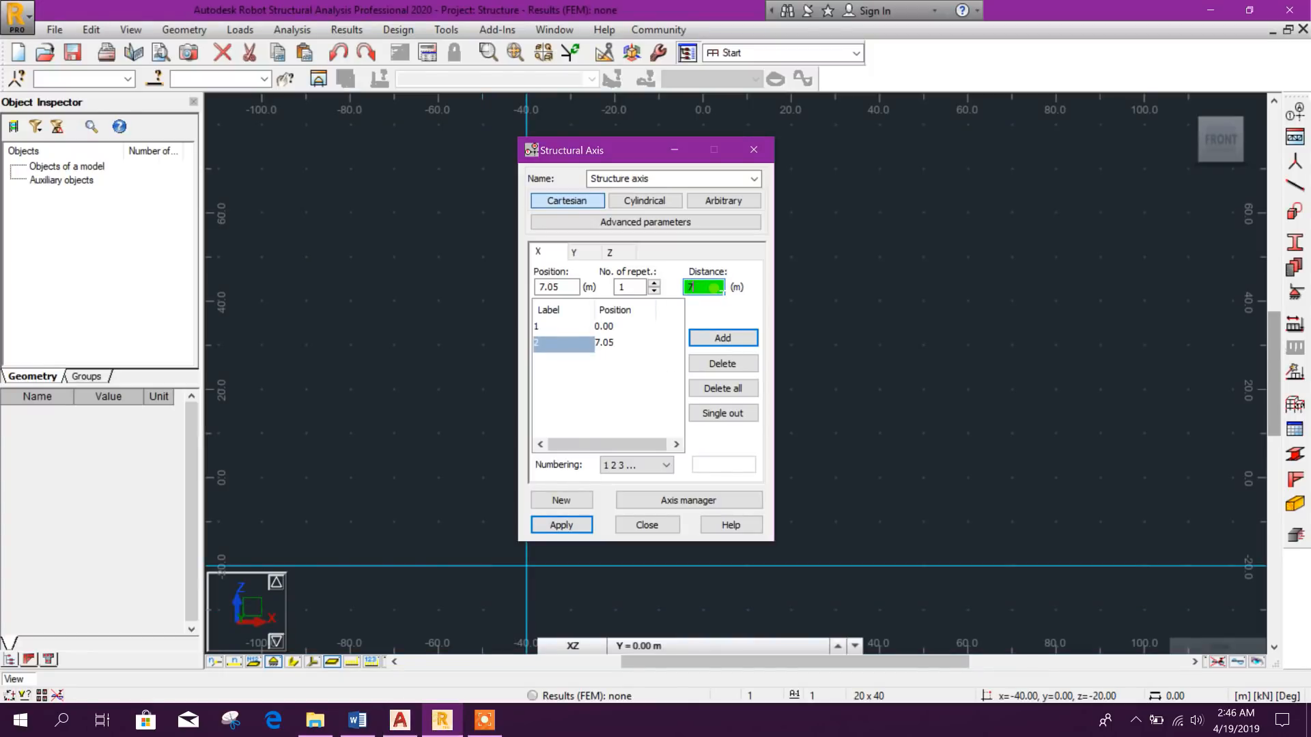
click(721, 337)
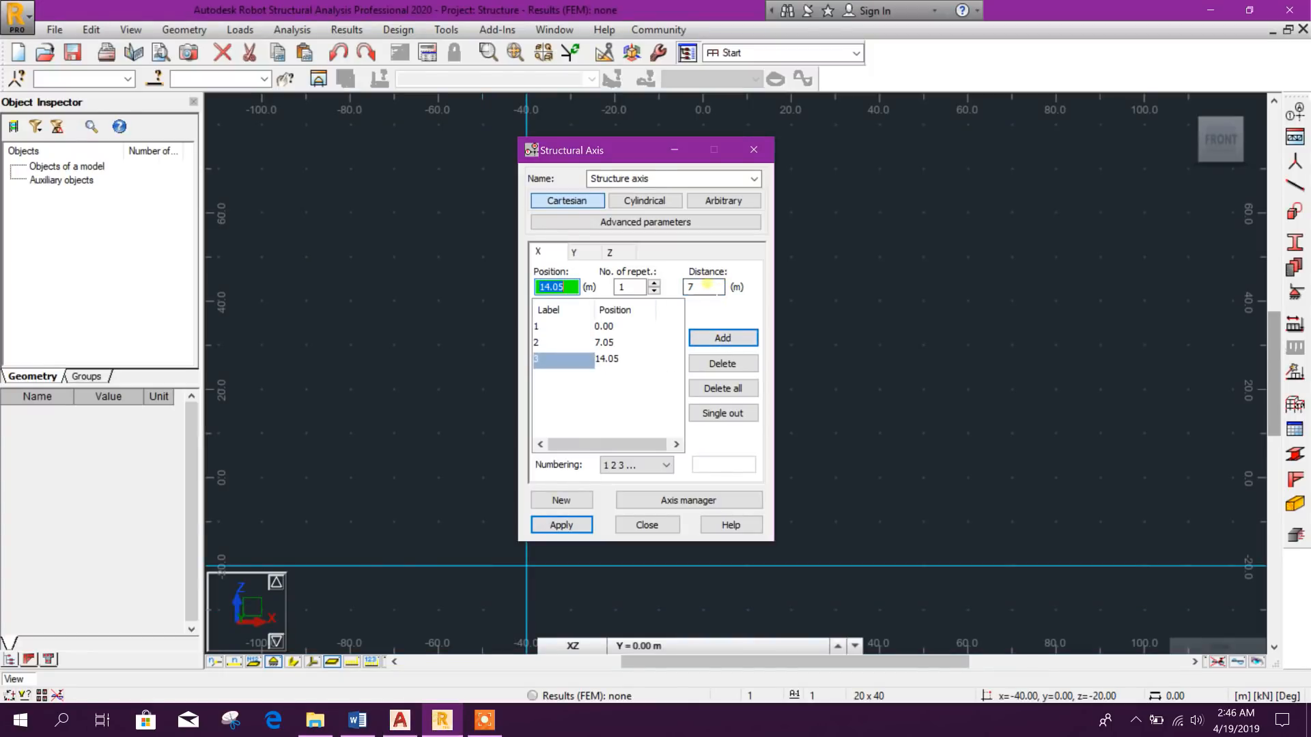
text(5)
click(722, 338)
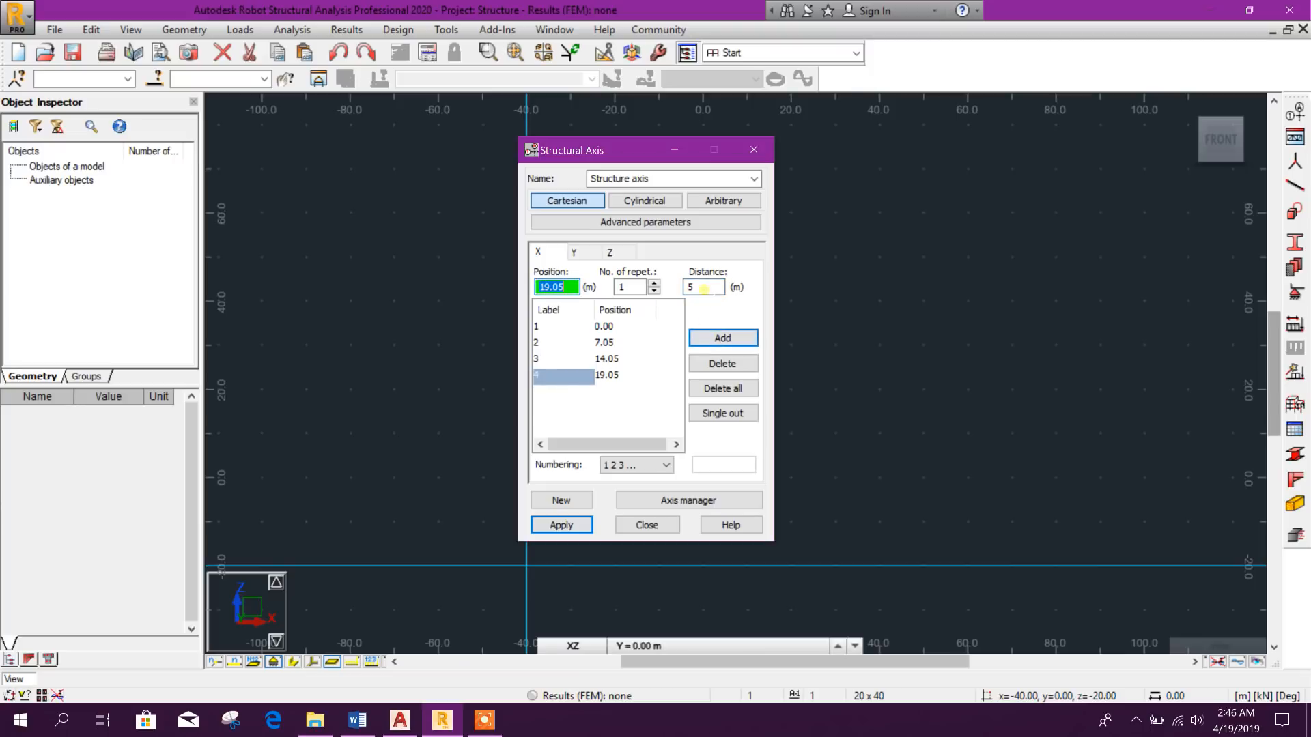
click(722, 337)
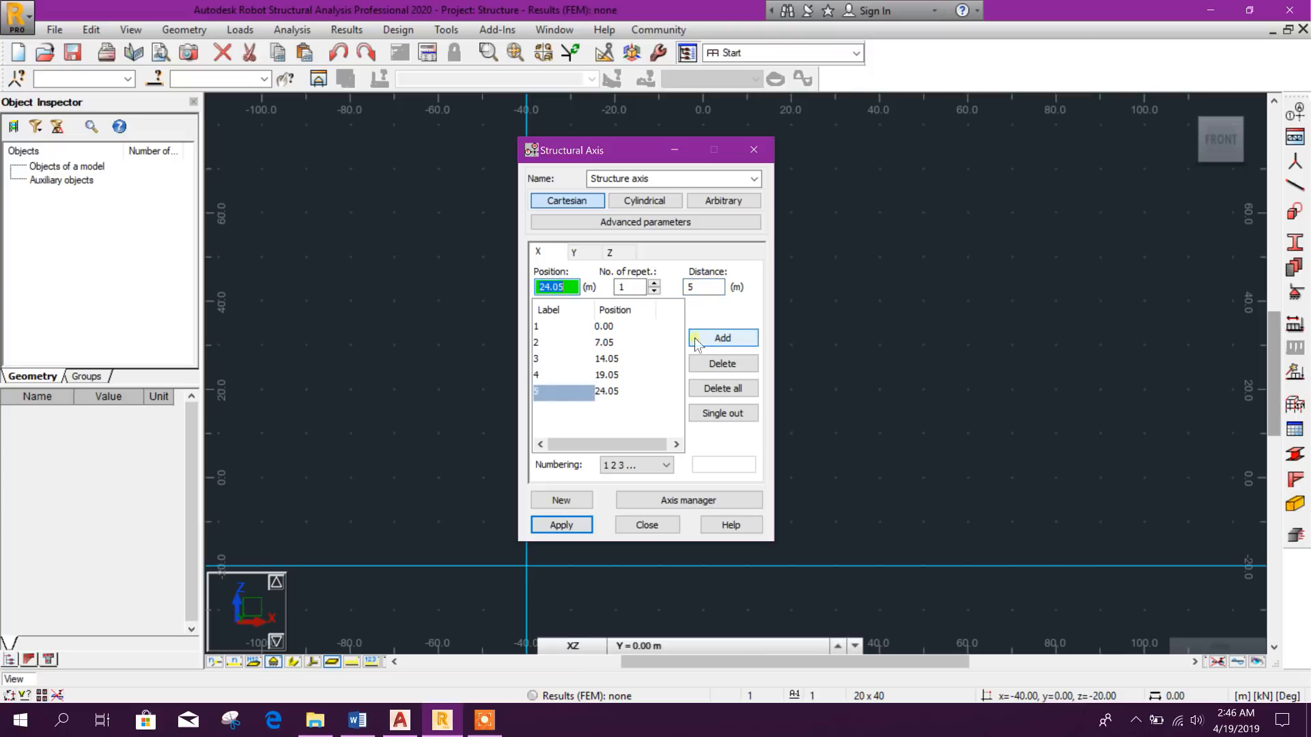
Add the last two X axes at distances of 7 m and 7.05 m and number the X axes as A B C
text(7)
click(722, 337)
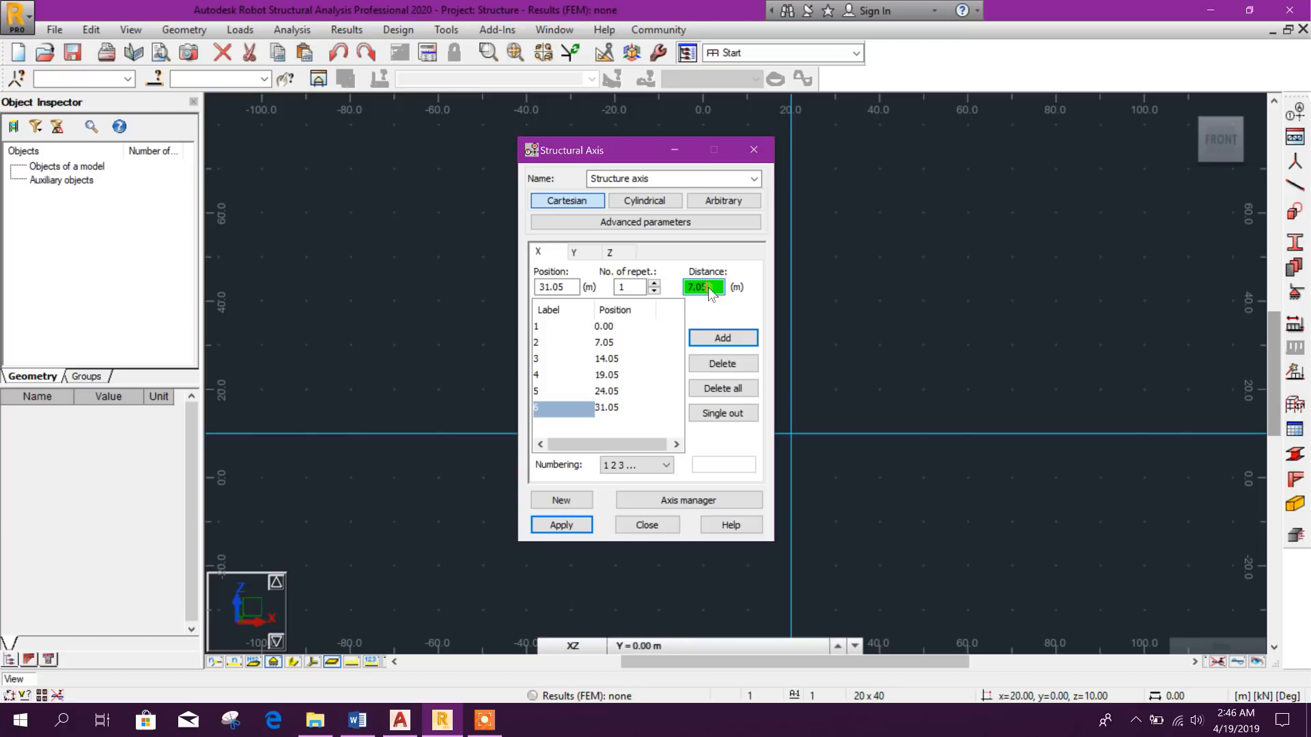
click(723, 337)
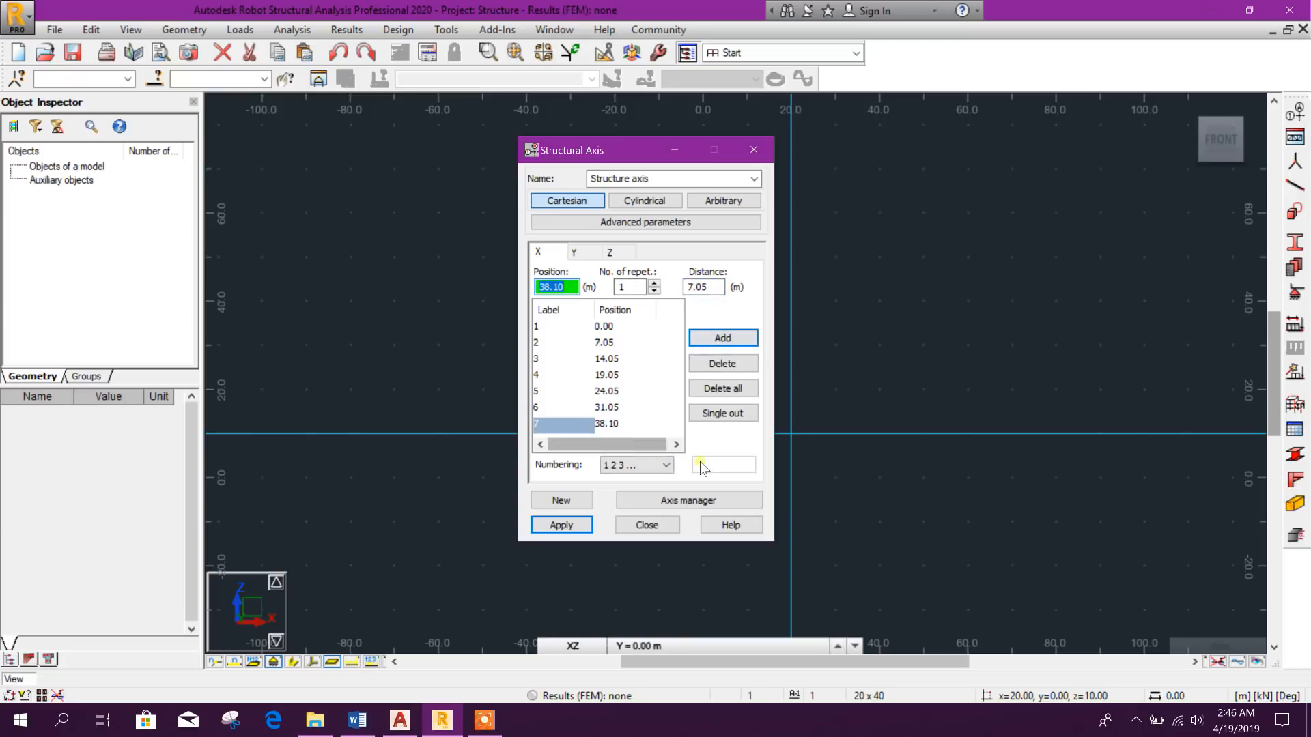
click(645, 466)
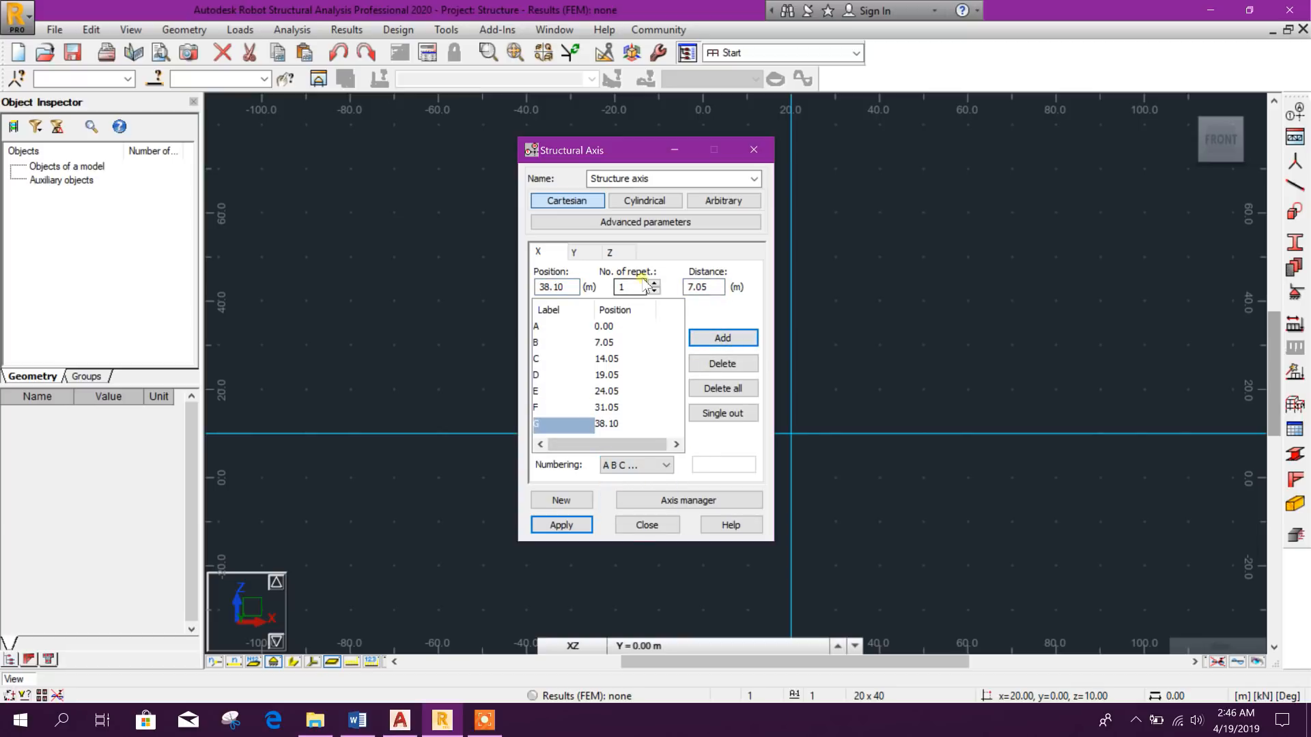
Add Y axes from position 0.00 with one repetition at 7.05 m, reading the spacing between grid rows 1 and 2 from the AutoCAD plan
click(589, 255)
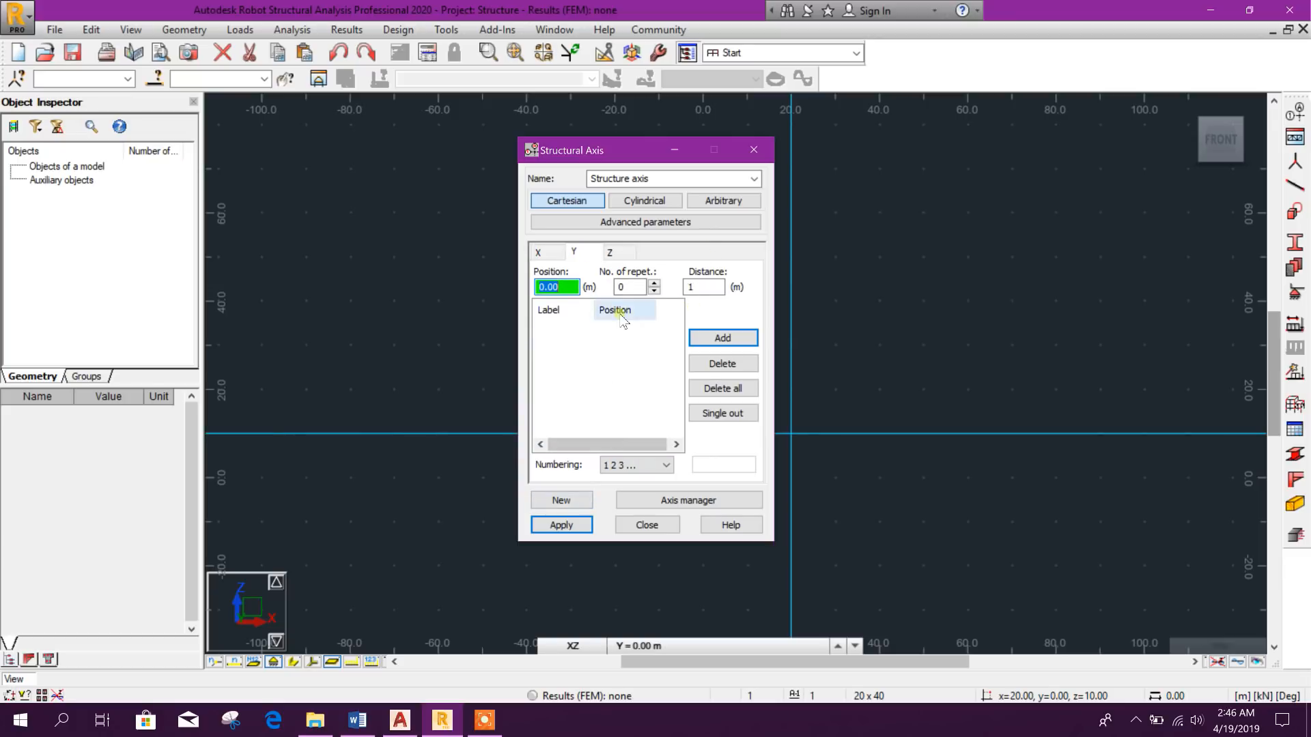
key(Tab)
click(400, 719)
mouse_move(600, 489)
middle_down()
mouse_move(585, 451)
mouse_move(636, 232)
middle_up()
scroll(636, 232, down, 2)
scroll(527, 554, up, 2)
middle_drag(576, 631, 567, 558)
scroll(478, 574, up, 2)
scroll(509, 536, down, 2)
scroll(563, 496, up, 4)
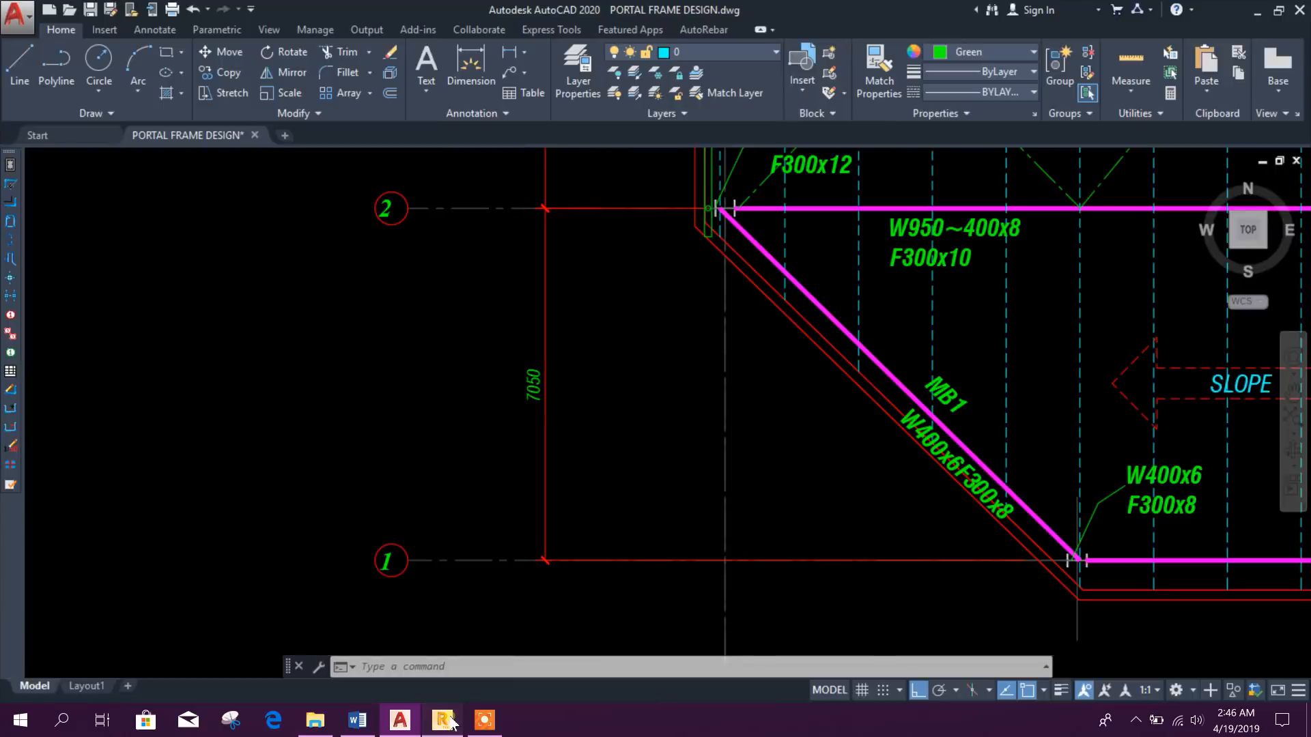
click(451, 721)
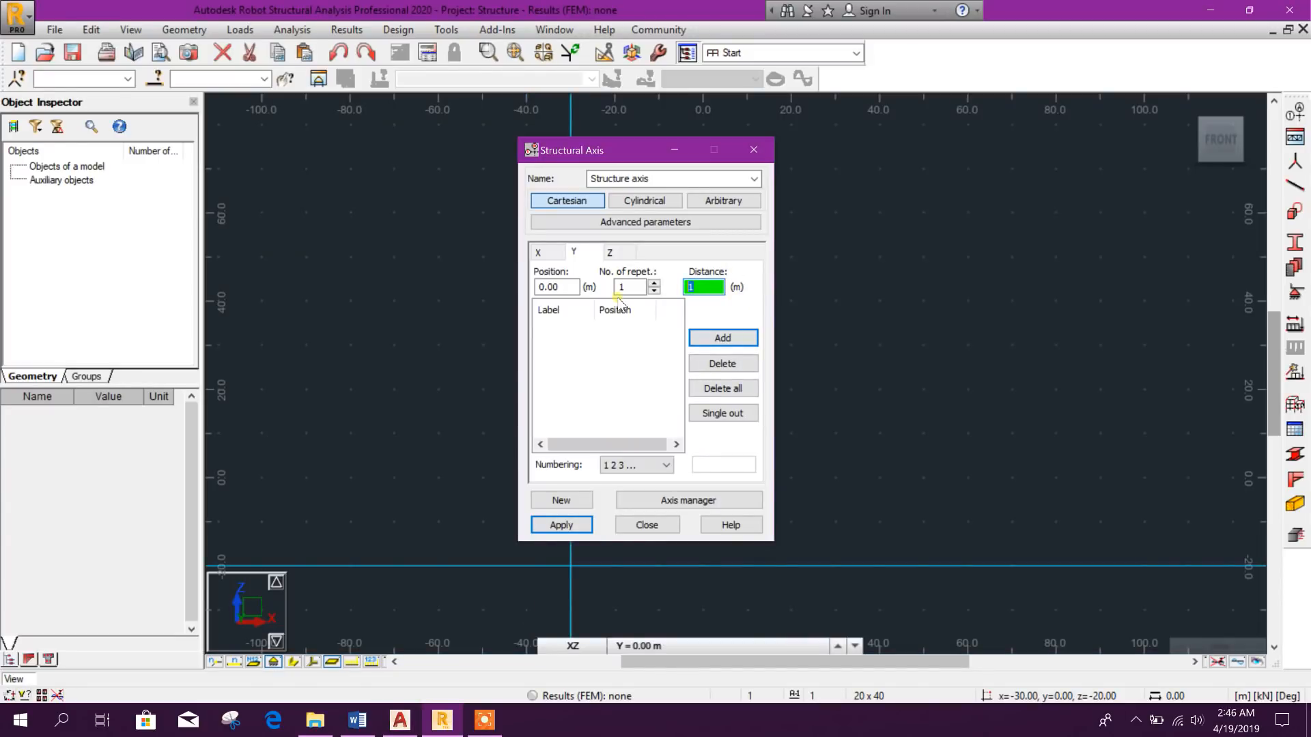
click(722, 338)
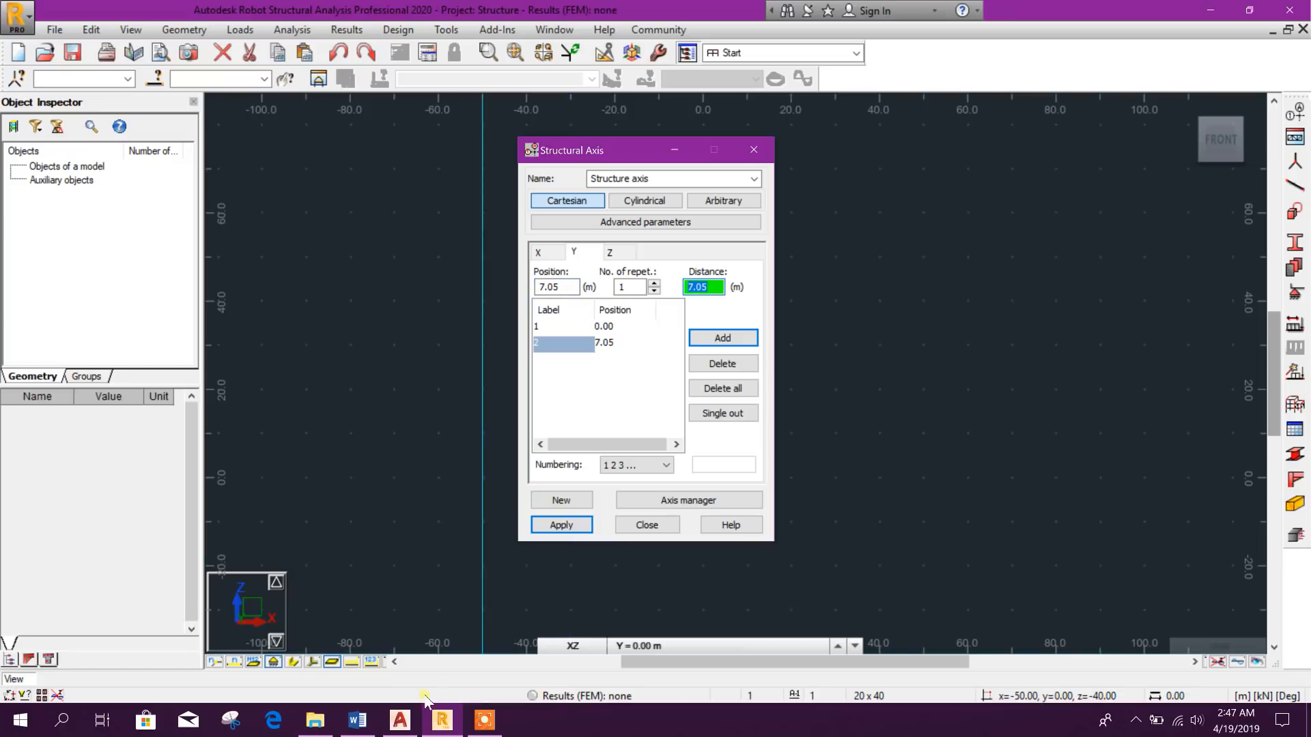
Switch to the AutoCAD roof plan and examine the spacings between grid rows 2 and 7
click(400, 721)
scroll(585, 390, down, 3)
scroll(584, 375, up, 2)
scroll(580, 372, down, 2)
middle_drag(593, 307, 587, 426)
scroll(578, 284, up, 2)
scroll(588, 348, down, 4)
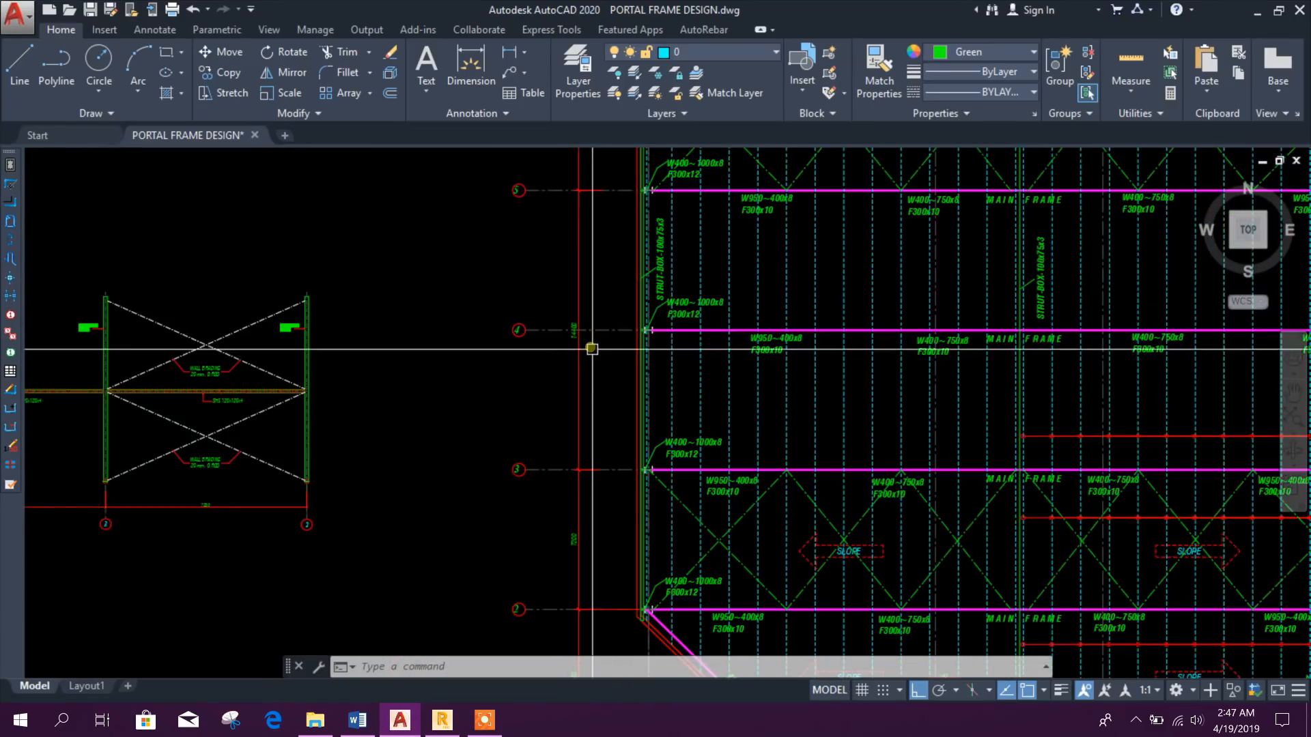
scroll(612, 378, up, 3)
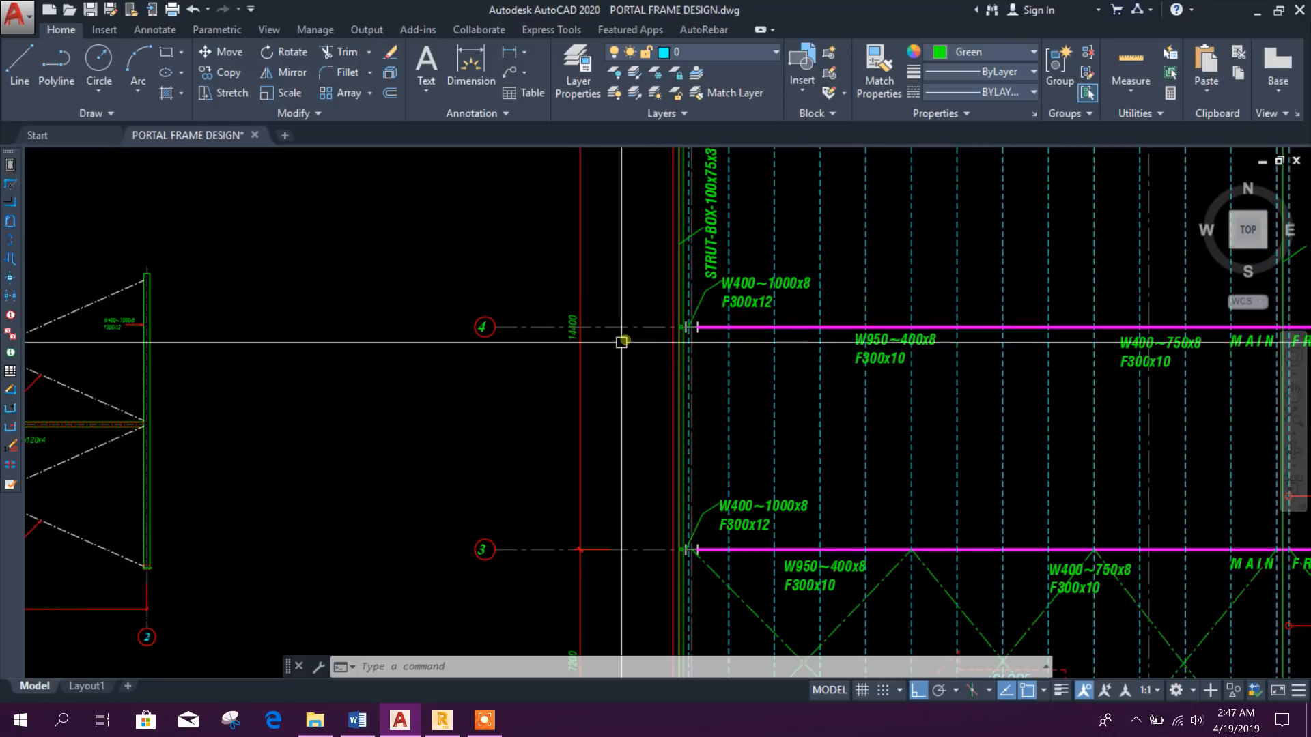
middle_drag(571, 345, 600, 468)
scroll(617, 376, up, 1)
middle_drag(617, 377, 577, 424)
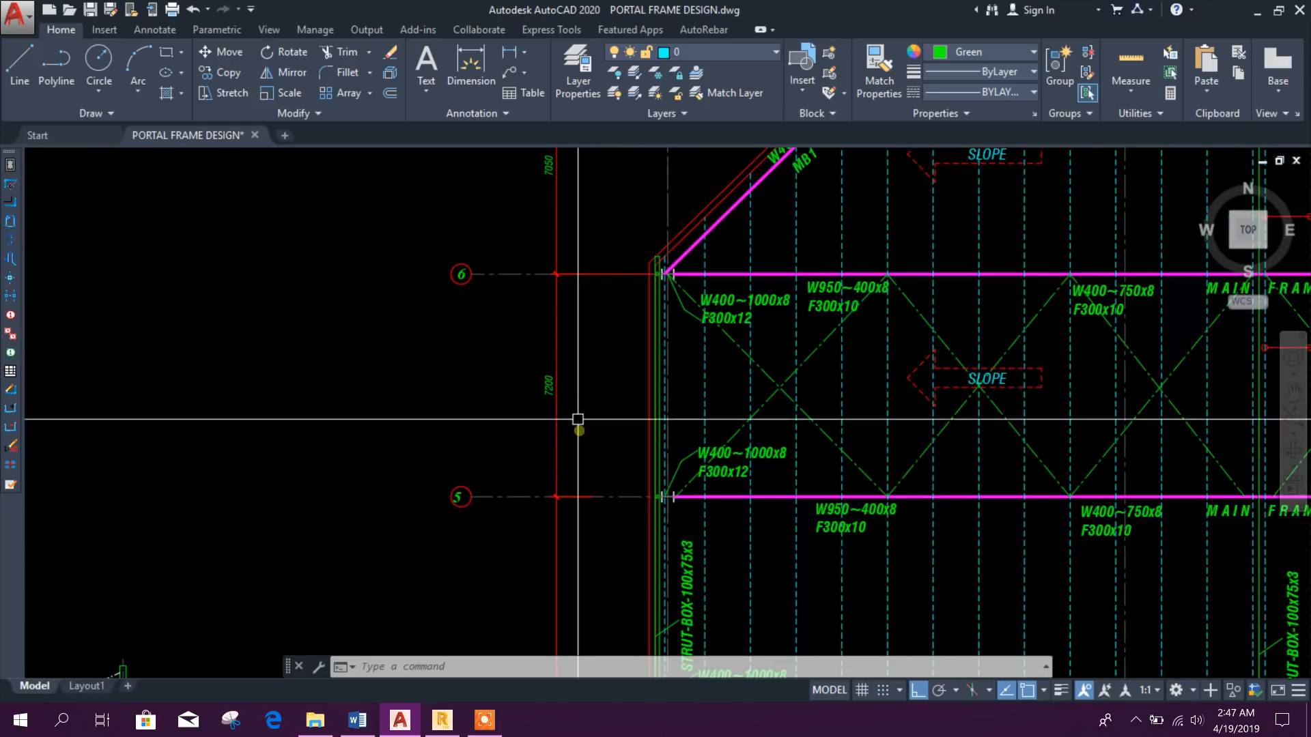
scroll(612, 336, down, 2)
scroll(520, 580, down, 3)
scroll(566, 575, up, 3)
middle_drag(582, 348, 582, 469)
scroll(574, 418, down, 2)
scroll(572, 315, up, 4)
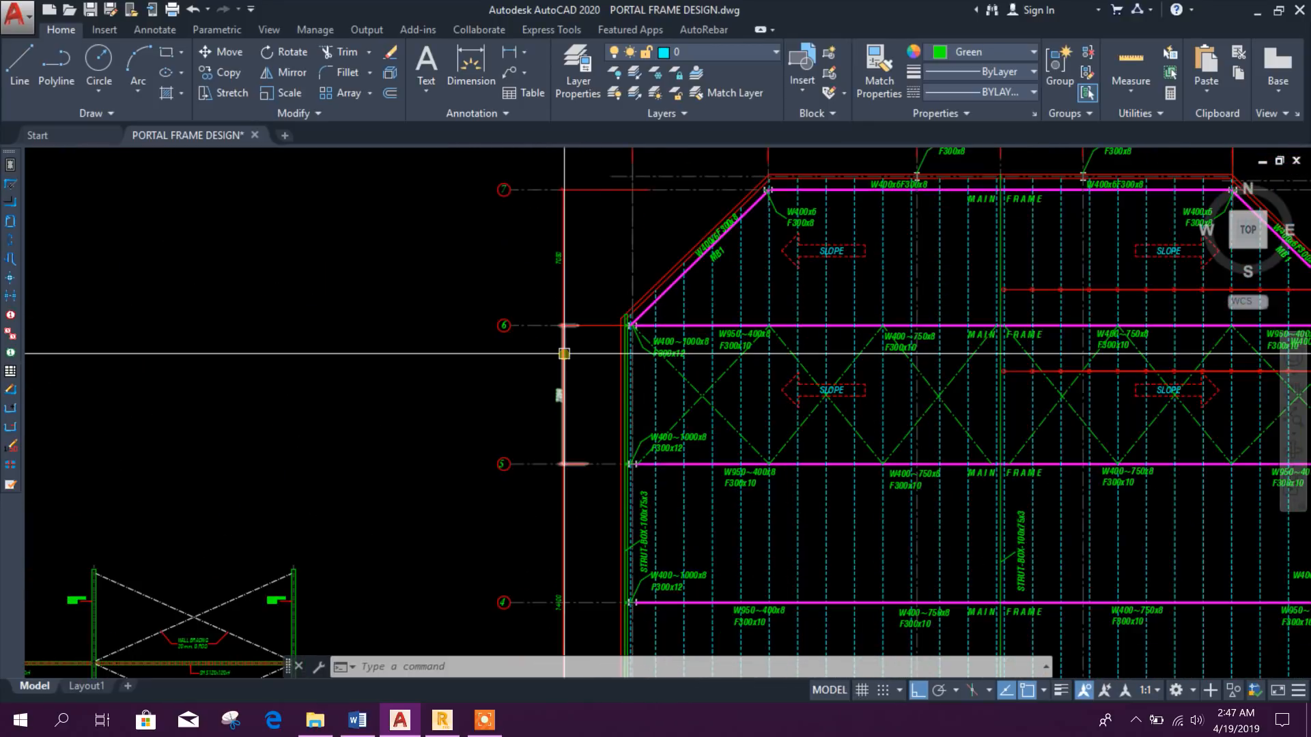
Switch back to Robot Structural Analysis and add Y axes with four repetitions at 7.2 m and one repetition at 7.05 m
click(442, 720)
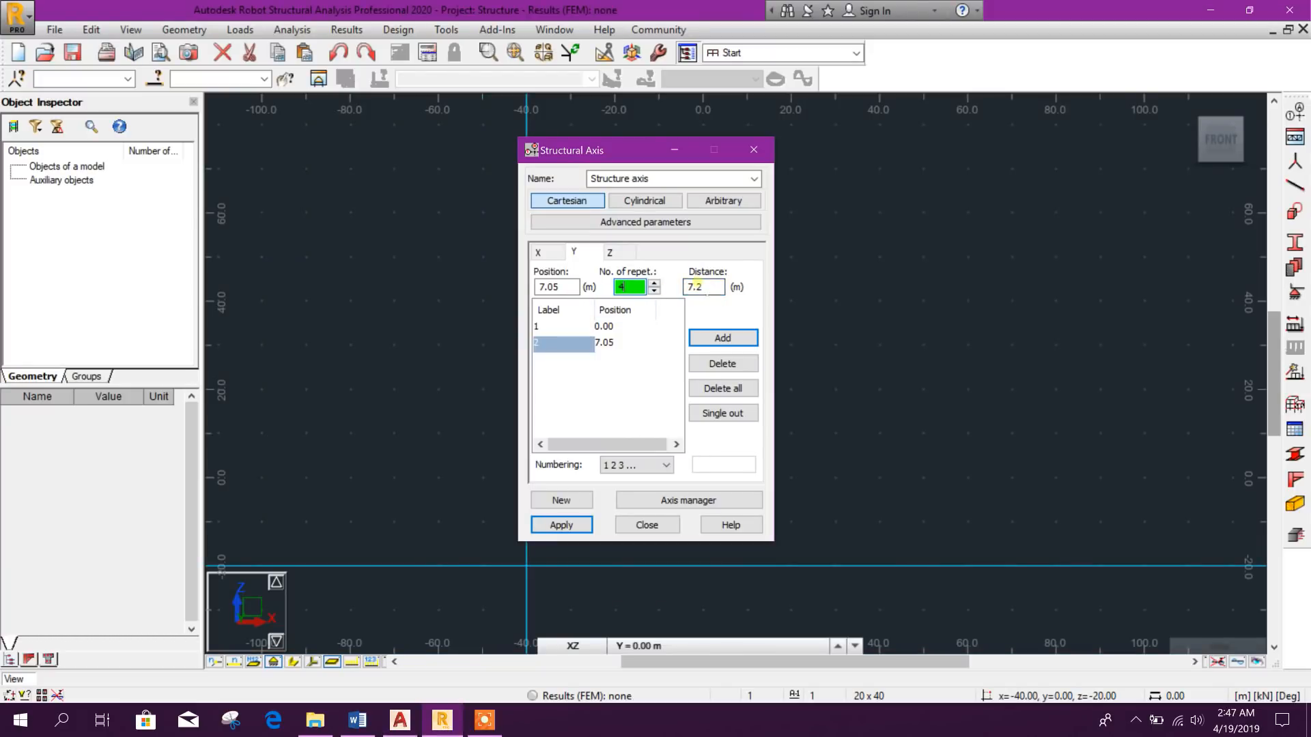
click(720, 338)
click(400, 721)
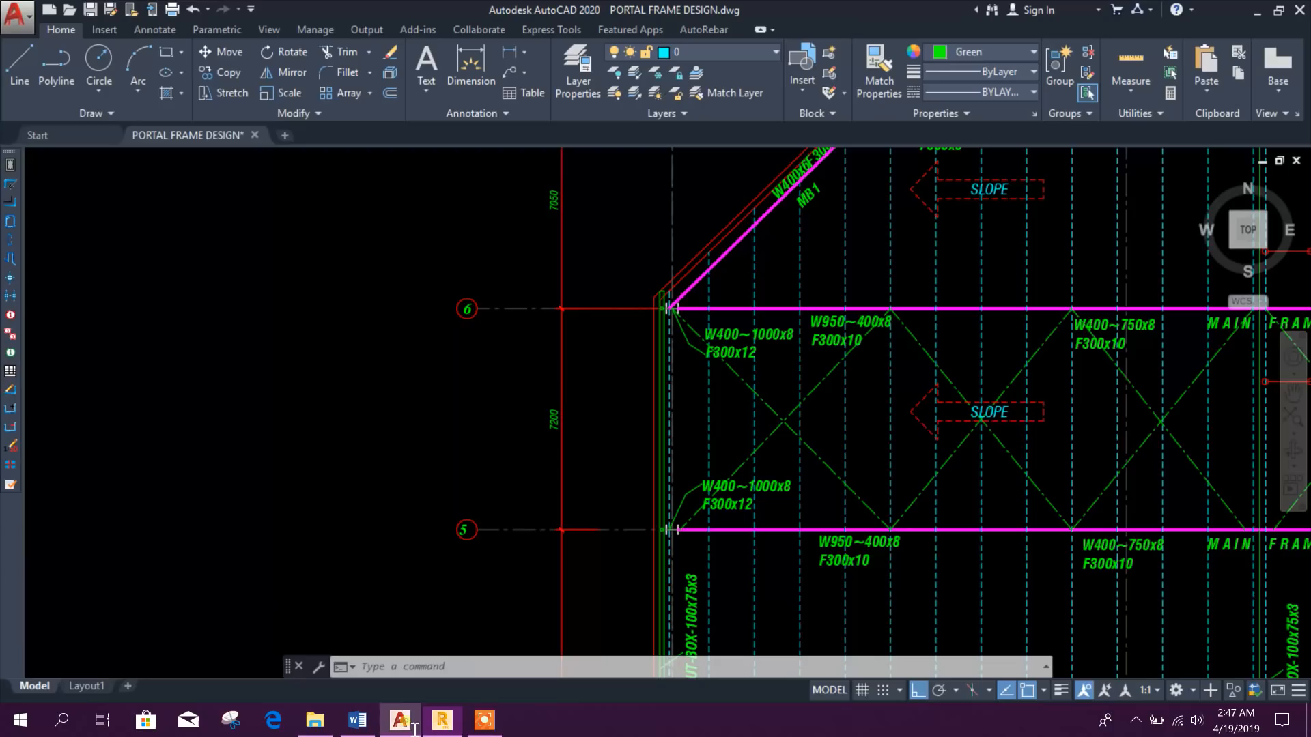
scroll(588, 304, up, 3)
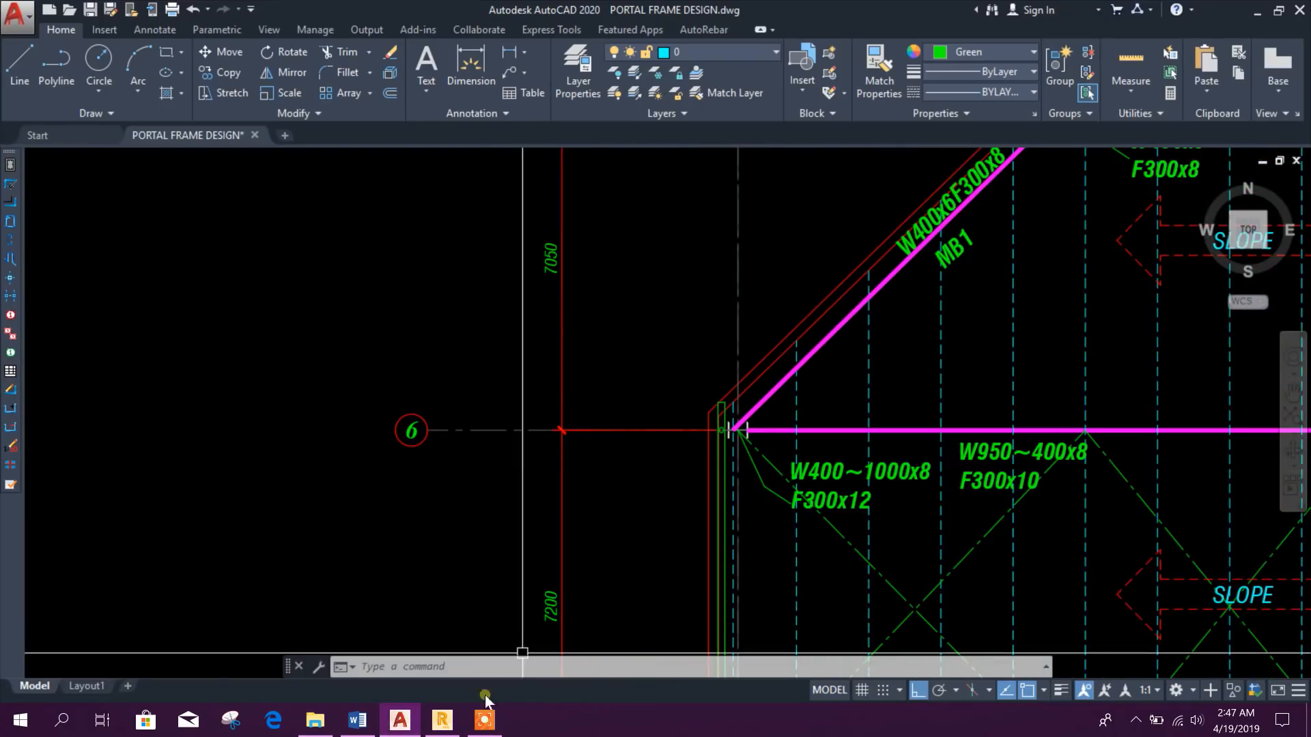
click(441, 720)
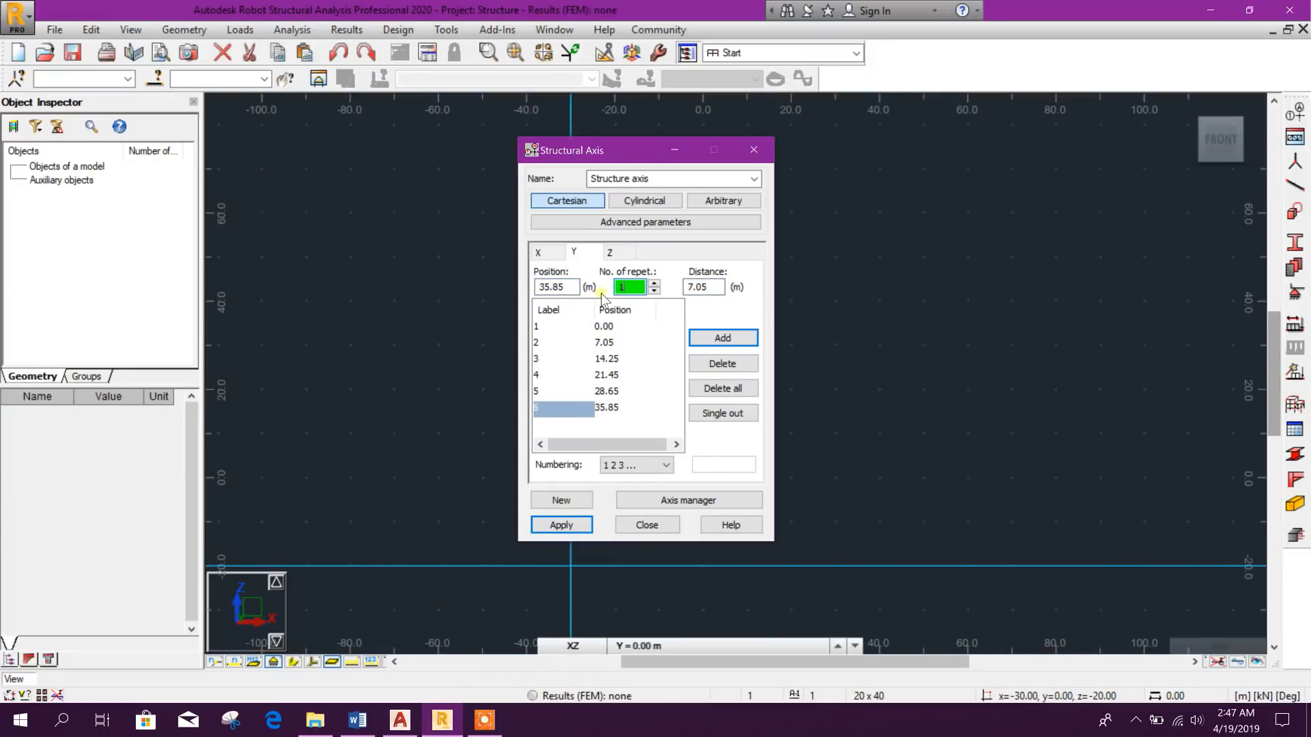
click(724, 339)
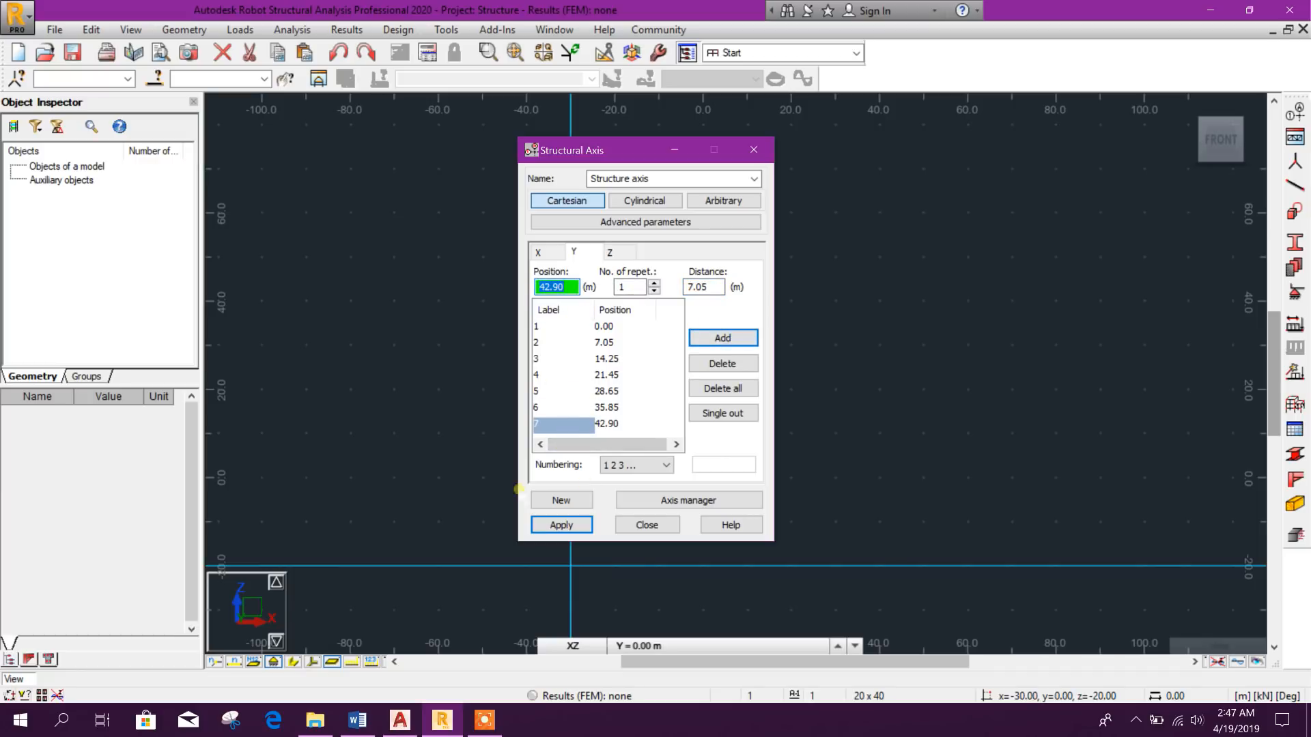
Compare the entered Y axes with the grid rows of the AutoCAD roof plan and return to Robot Structural Analysis
click(410, 720)
scroll(625, 383, down, 3)
scroll(560, 320, up, 3)
scroll(577, 279, down, 2)
scroll(581, 304, down, 3)
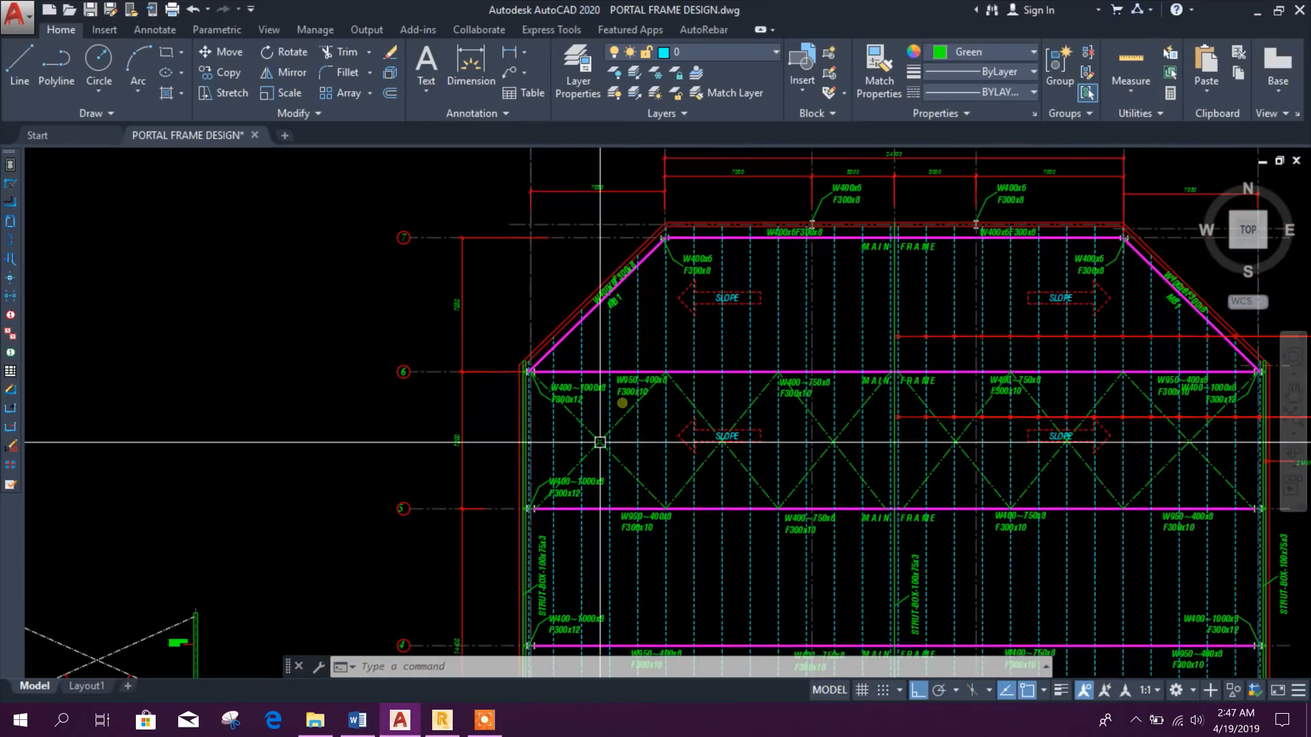
click(442, 719)
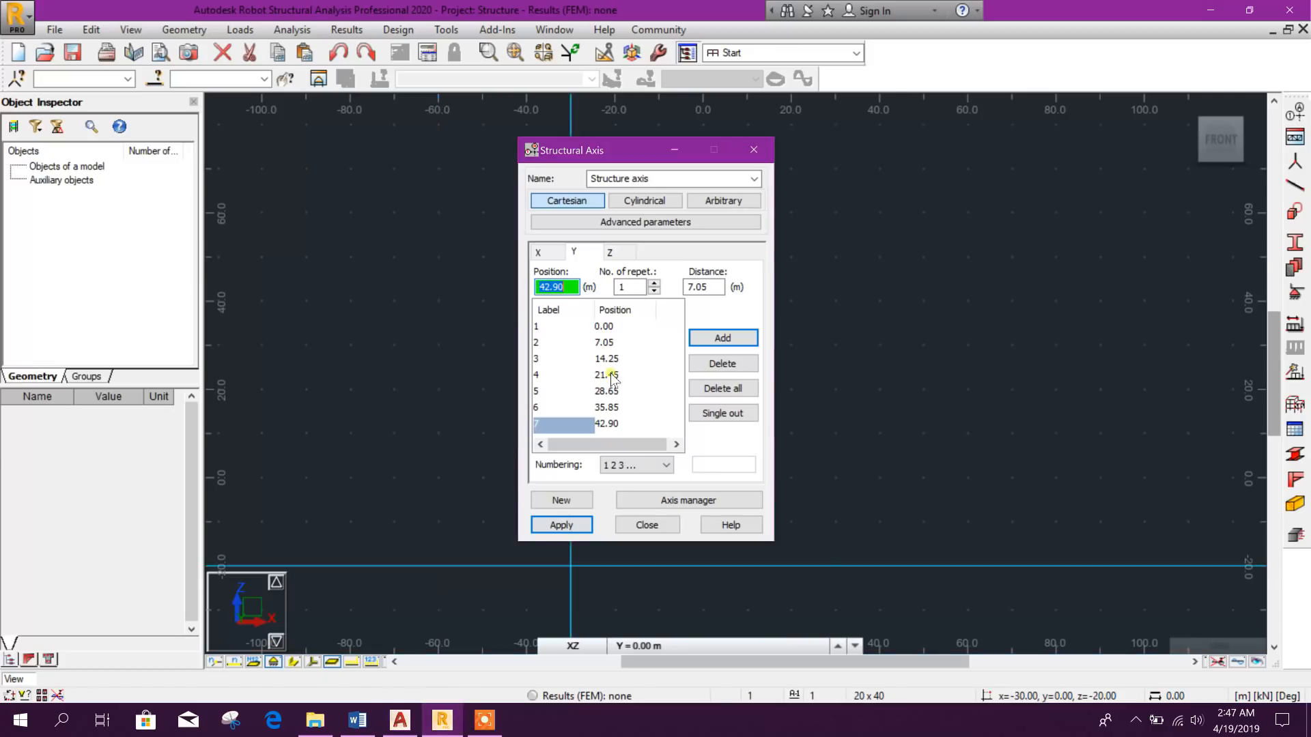
Open the Z axis definition, switch to AutoCAD and examine the eave and ridge height dimensions on the portal frame section
click(625, 256)
click(400, 719)
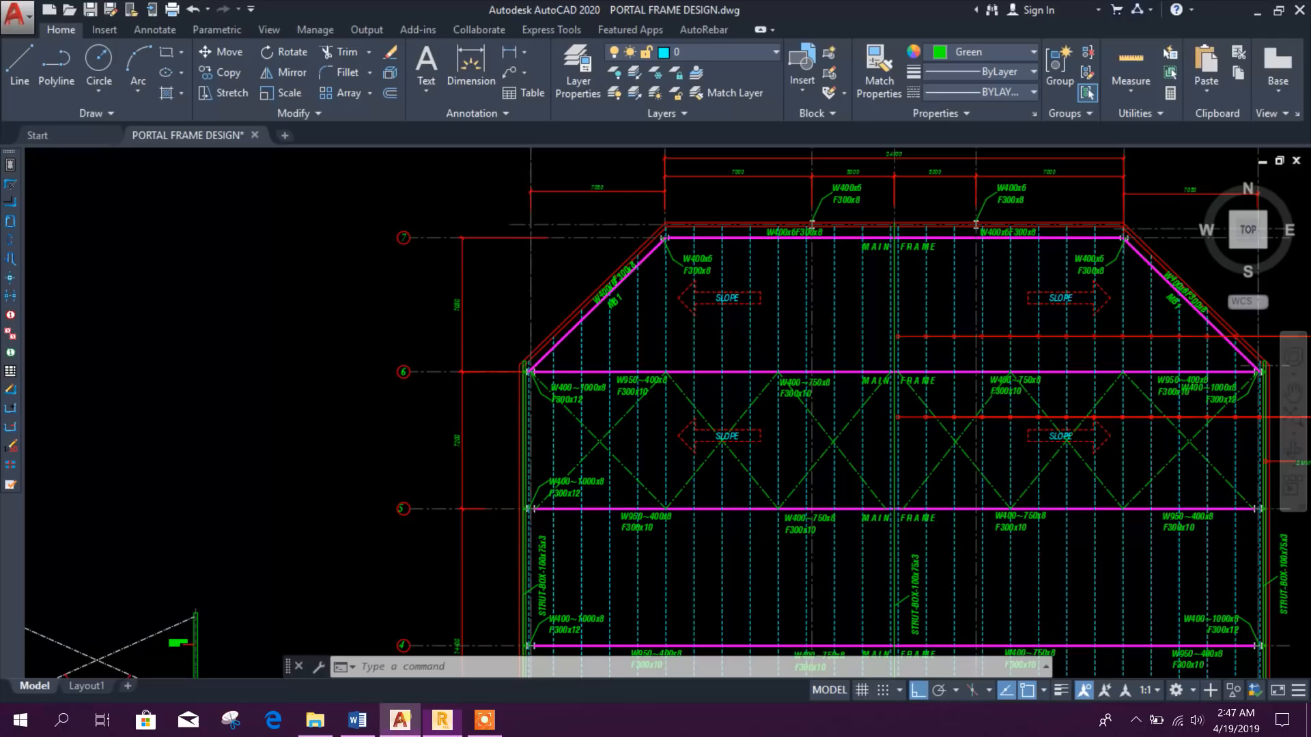
scroll(739, 406, down, 3)
scroll(738, 406, up, 10)
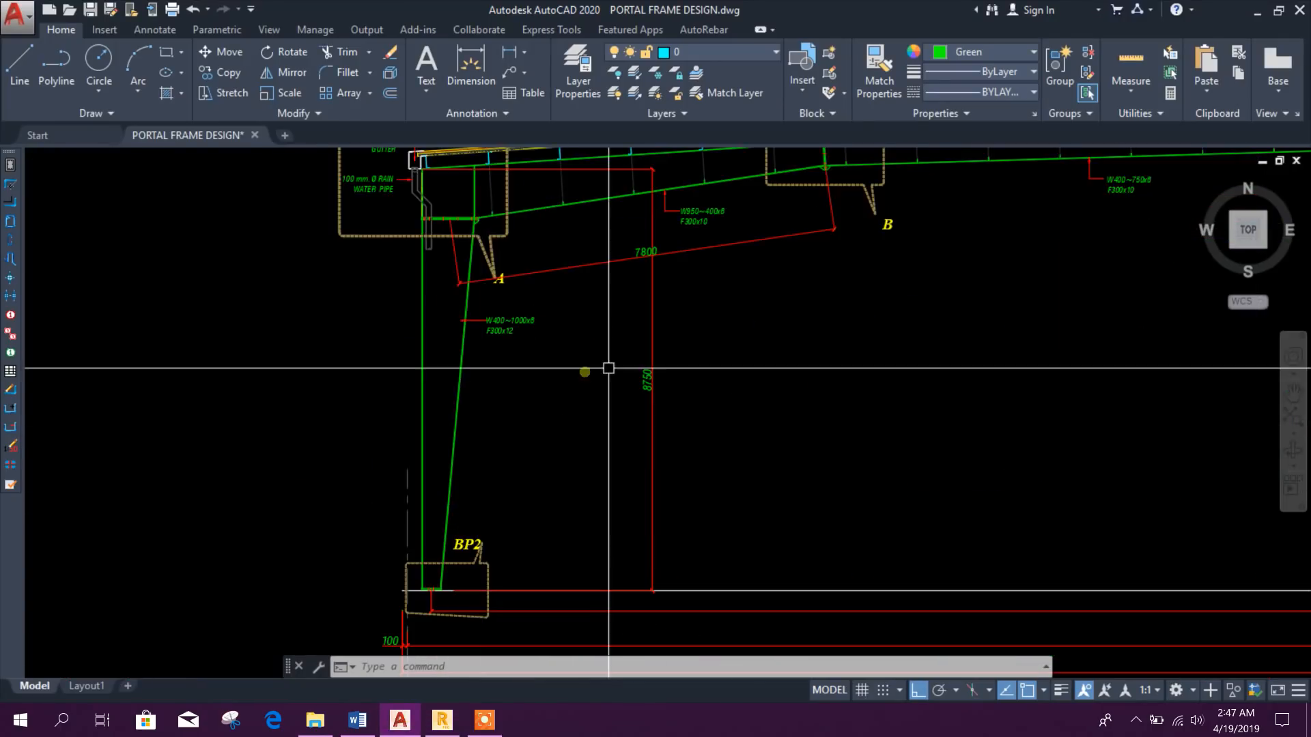
middle_drag(717, 410, 685, 520)
scroll(620, 433, down, 3)
scroll(468, 278, up, 3)
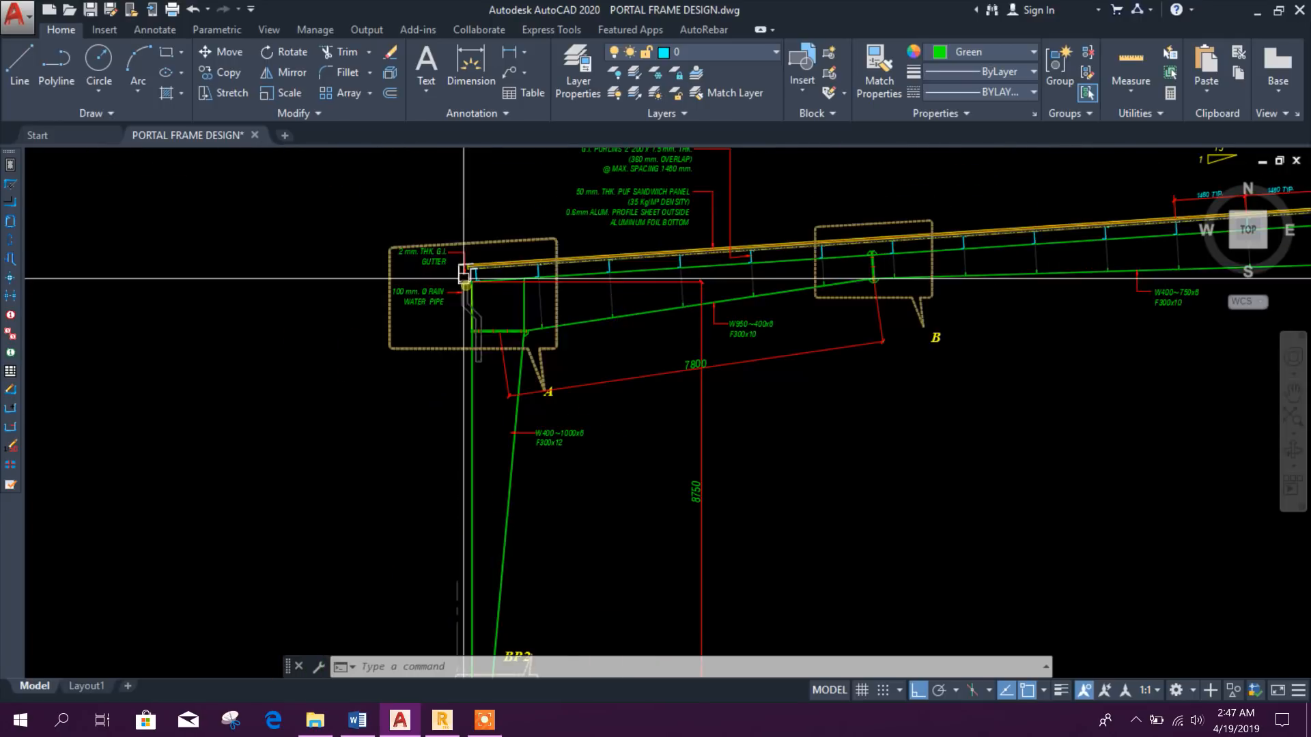
scroll(705, 556, up, 3)
scroll(685, 474, down, 6)
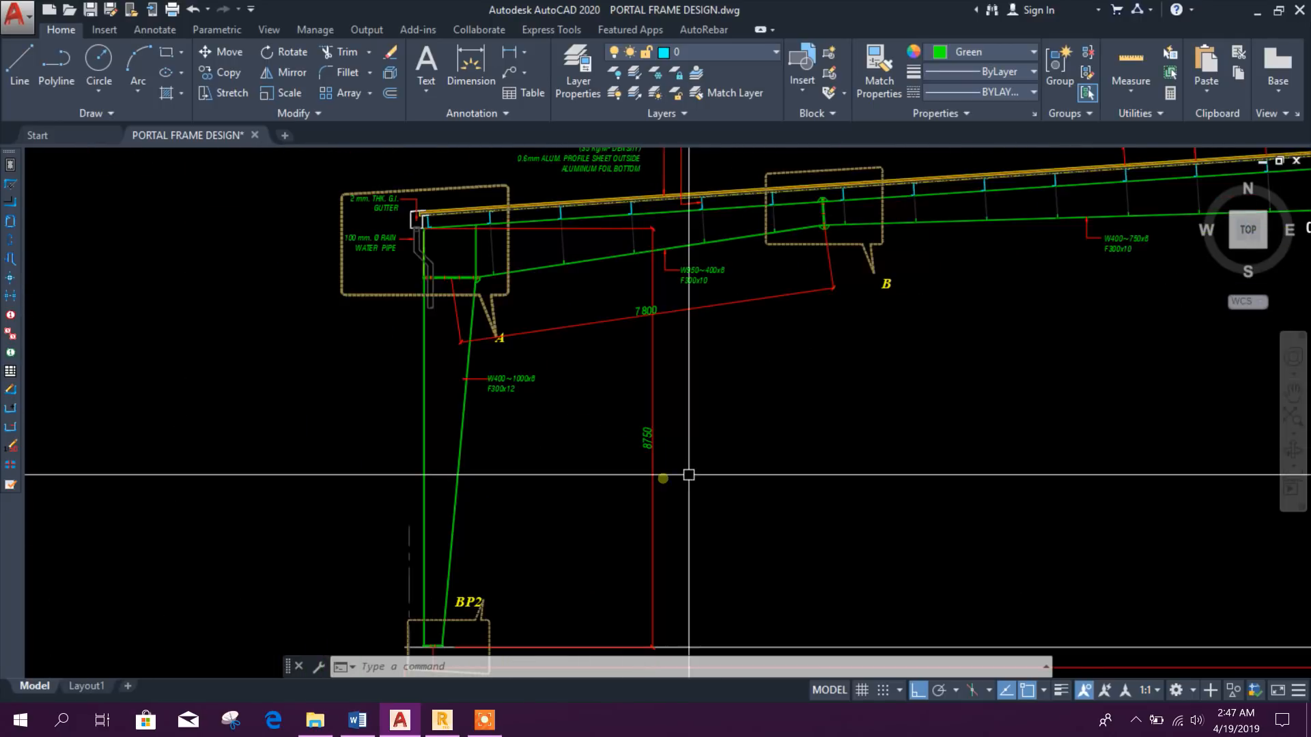
scroll(881, 430, up, 4)
scroll(785, 308, down, 4)
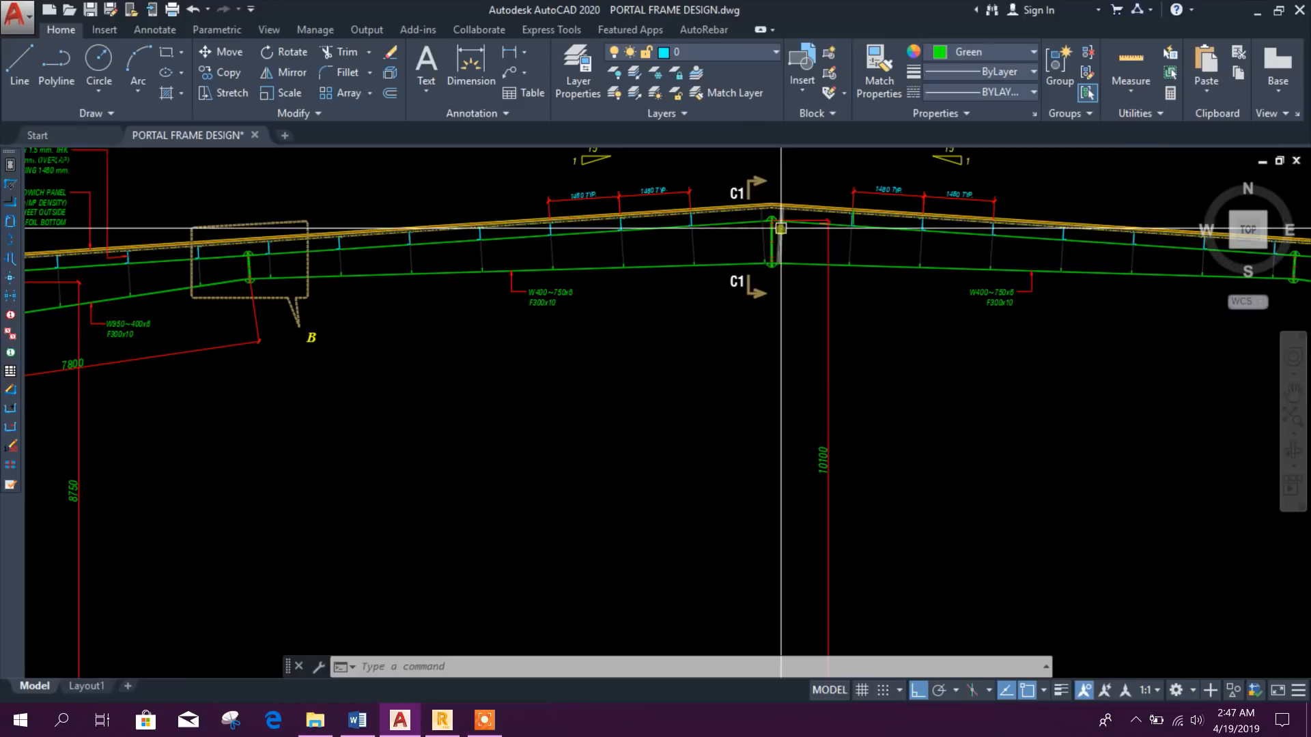
scroll(820, 410, up, 4)
scroll(811, 458, up, 2)
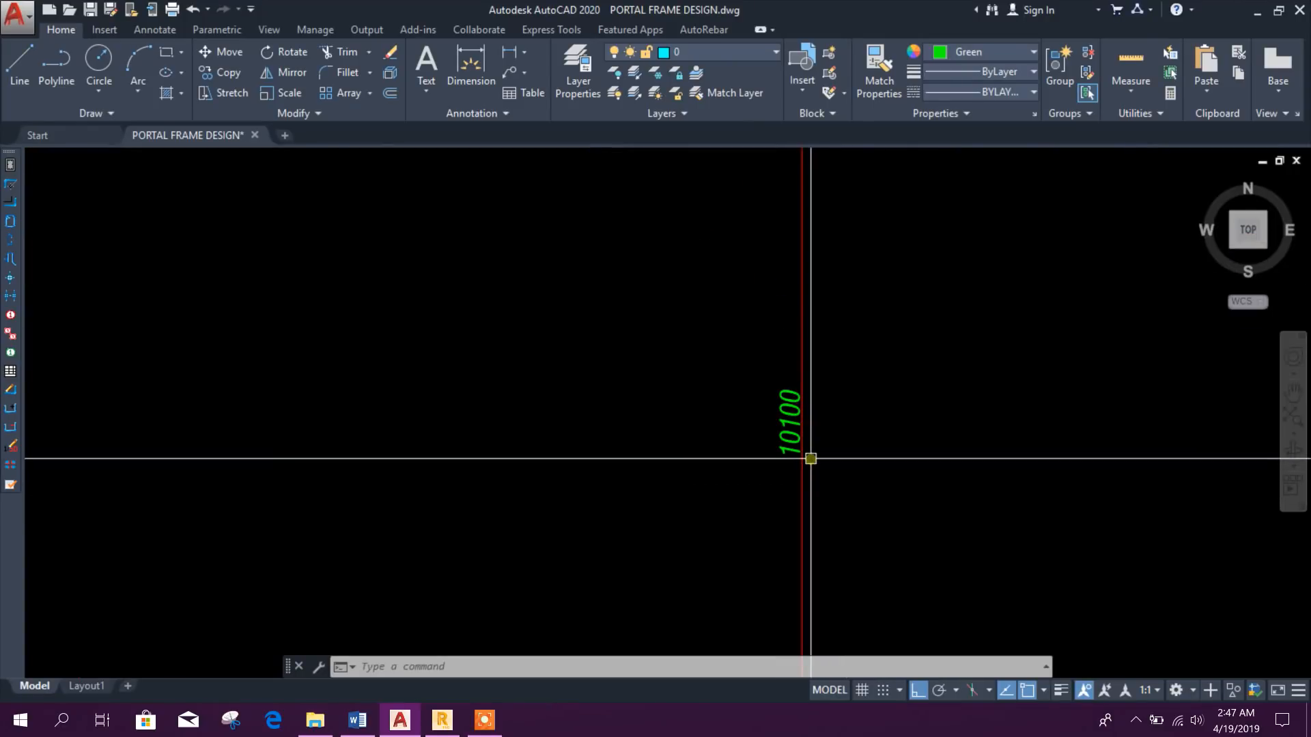
Switch back to Robot Structural Analysis and add Z axes from position 0.00 with one repetition at 8.75 m
click(442, 719)
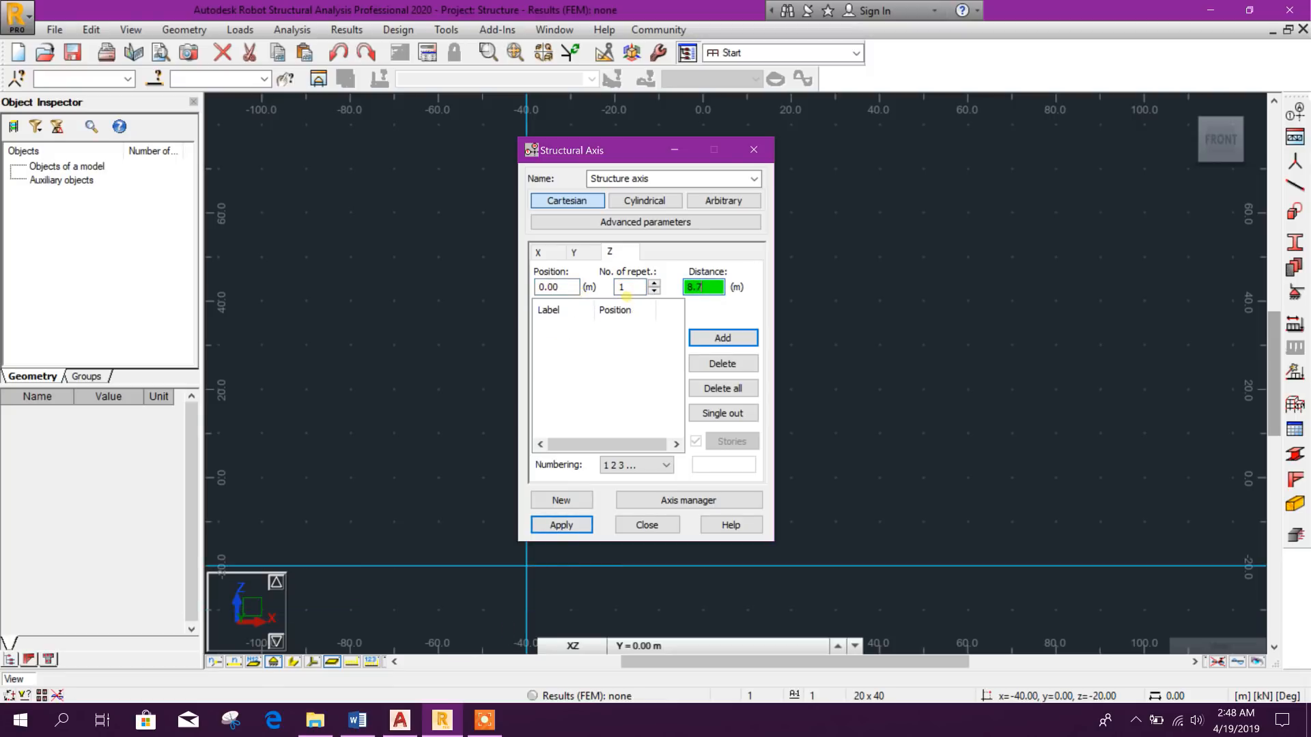
click(722, 338)
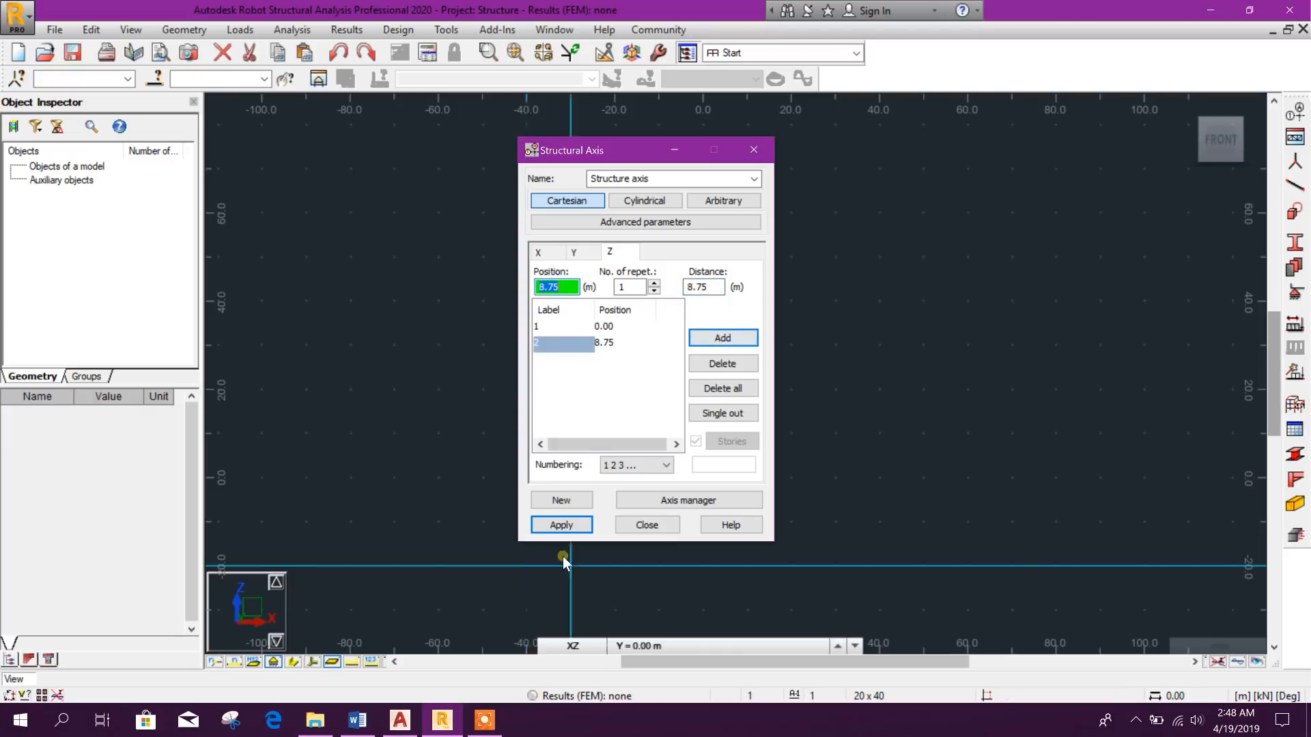
Switch to AutoCAD and place a vertical linear dimension between the eave level and the ridge on the inner bays section
click(399, 720)
scroll(696, 483, down, 5)
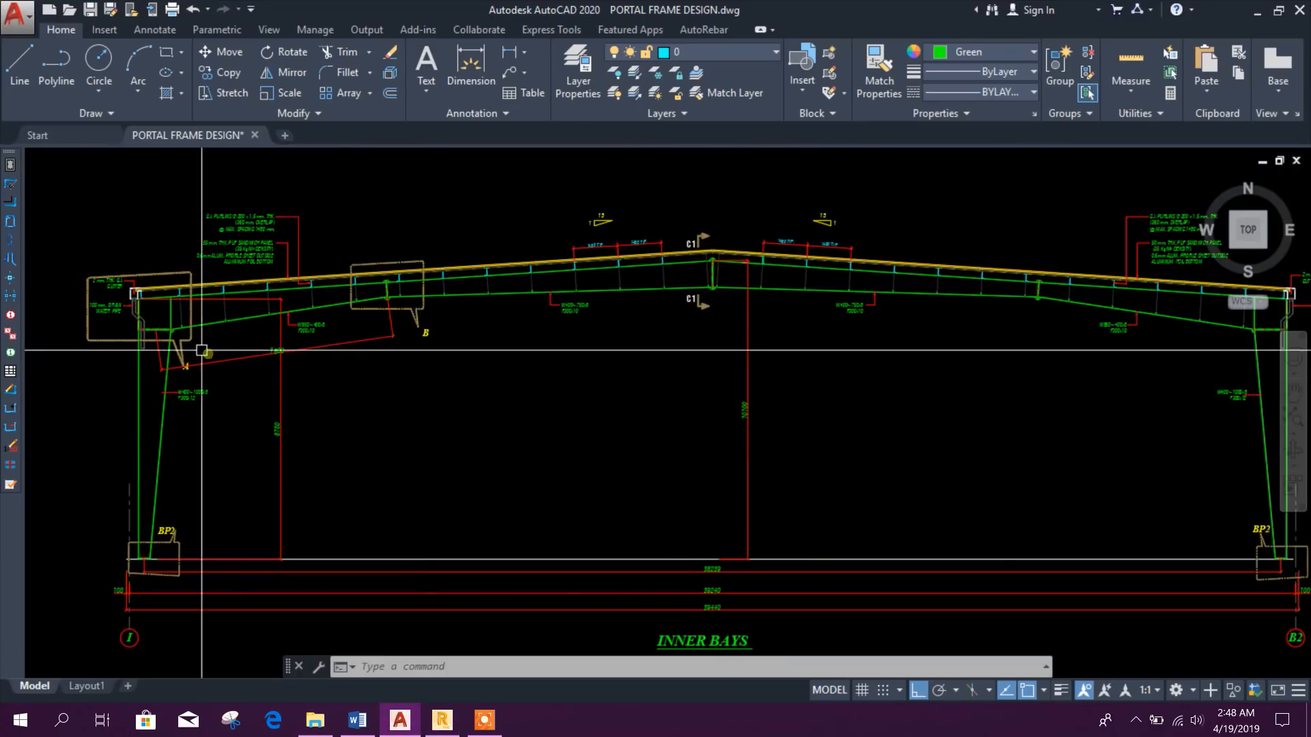
scroll(316, 375, up, 5)
middle_drag(705, 440, 515, 506)
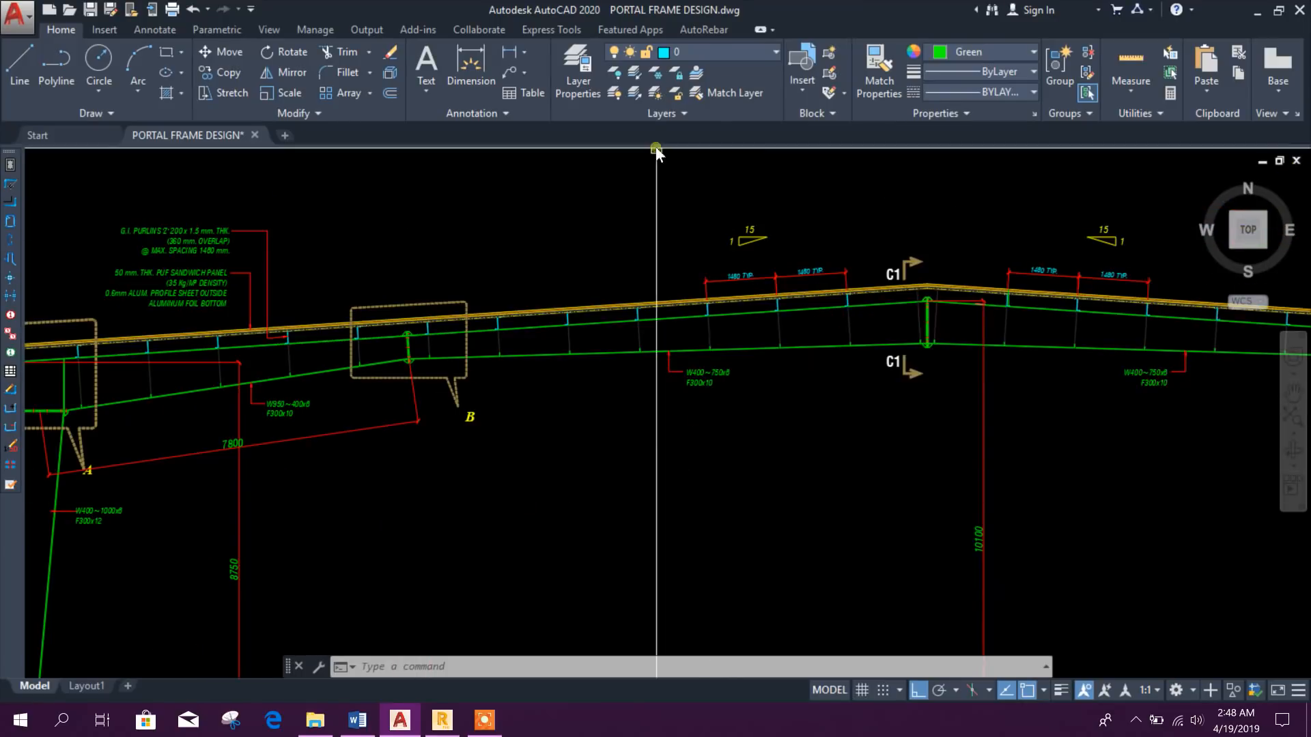
click(517, 56)
scroll(291, 338, up, 4)
click(174, 375)
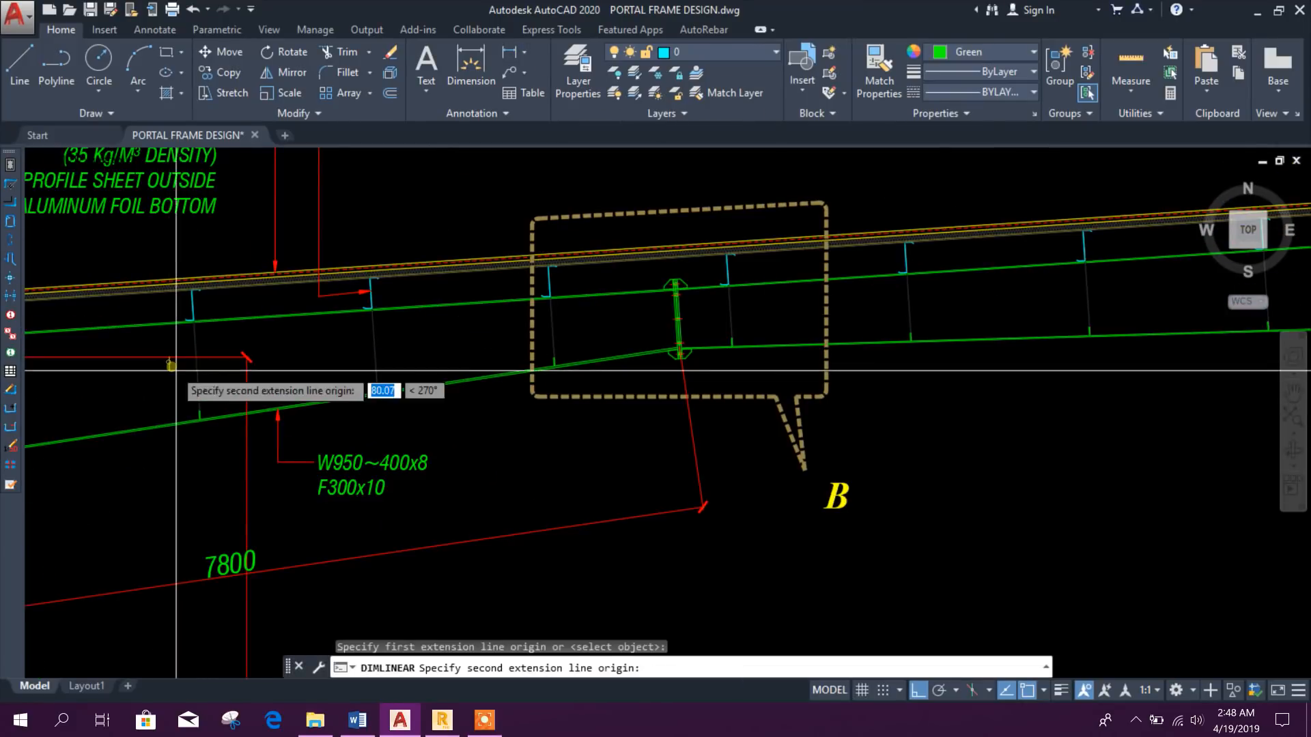
scroll(248, 390, down, 6)
scroll(689, 378, up, 5)
click(636, 279)
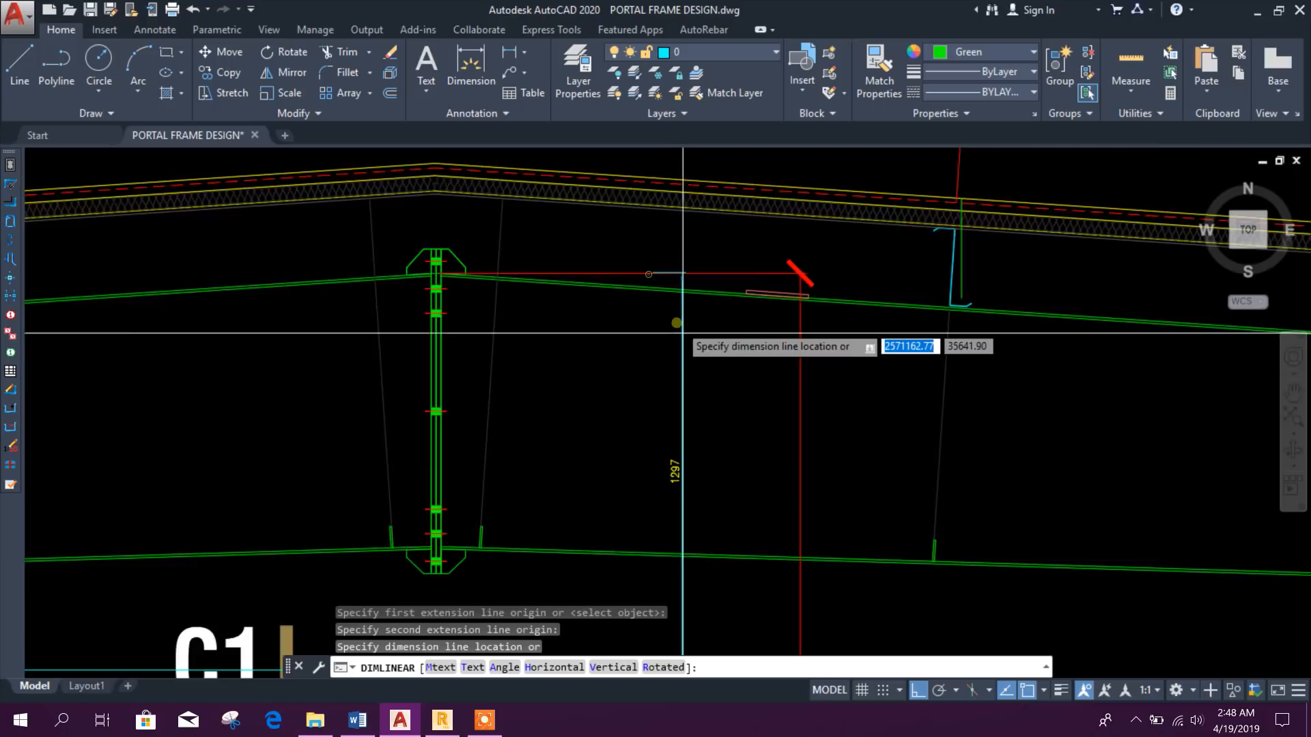
scroll(682, 336, down, 3)
click(659, 360)
scroll(666, 362, up, 6)
scroll(667, 363, down, 6)
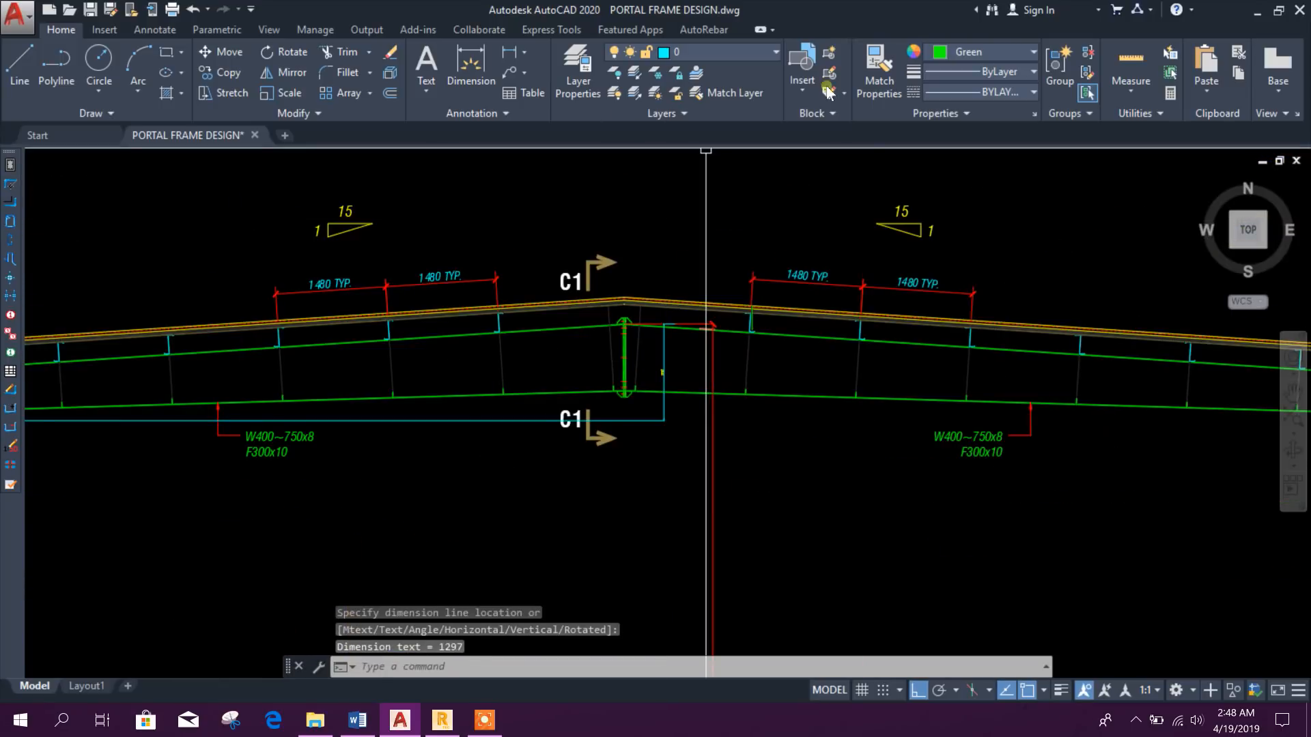
click(880, 75)
scroll(740, 492, down, 4)
scroll(723, 526, up, 5)
scroll(851, 460, down, 2)
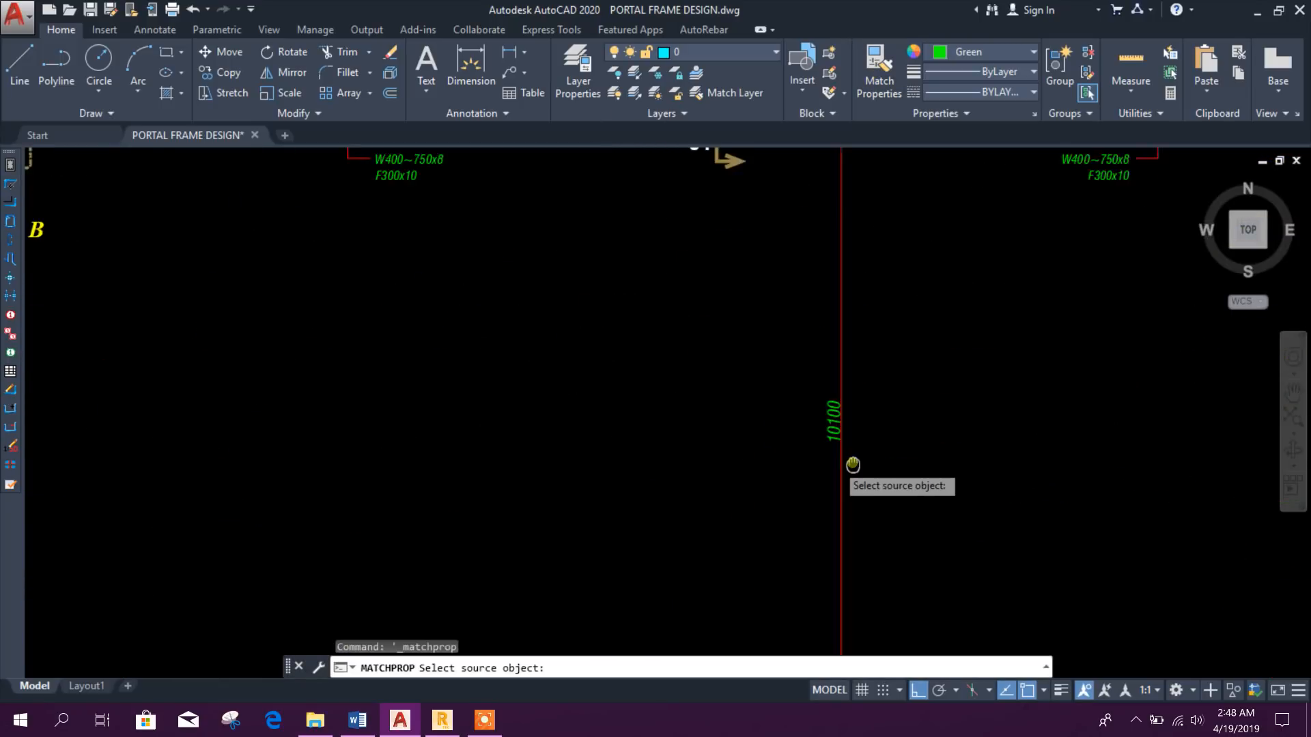
scroll(838, 463, up, 1)
key(Escape)
Erase the new linear dimension near the ridge of the frame section
middle_drag(773, 328, 768, 440)
click(797, 253)
key(Delete)
Examine the ridge and eave height dimensions on the frame section and open the Windows Calculator
scroll(843, 382, up, 4)
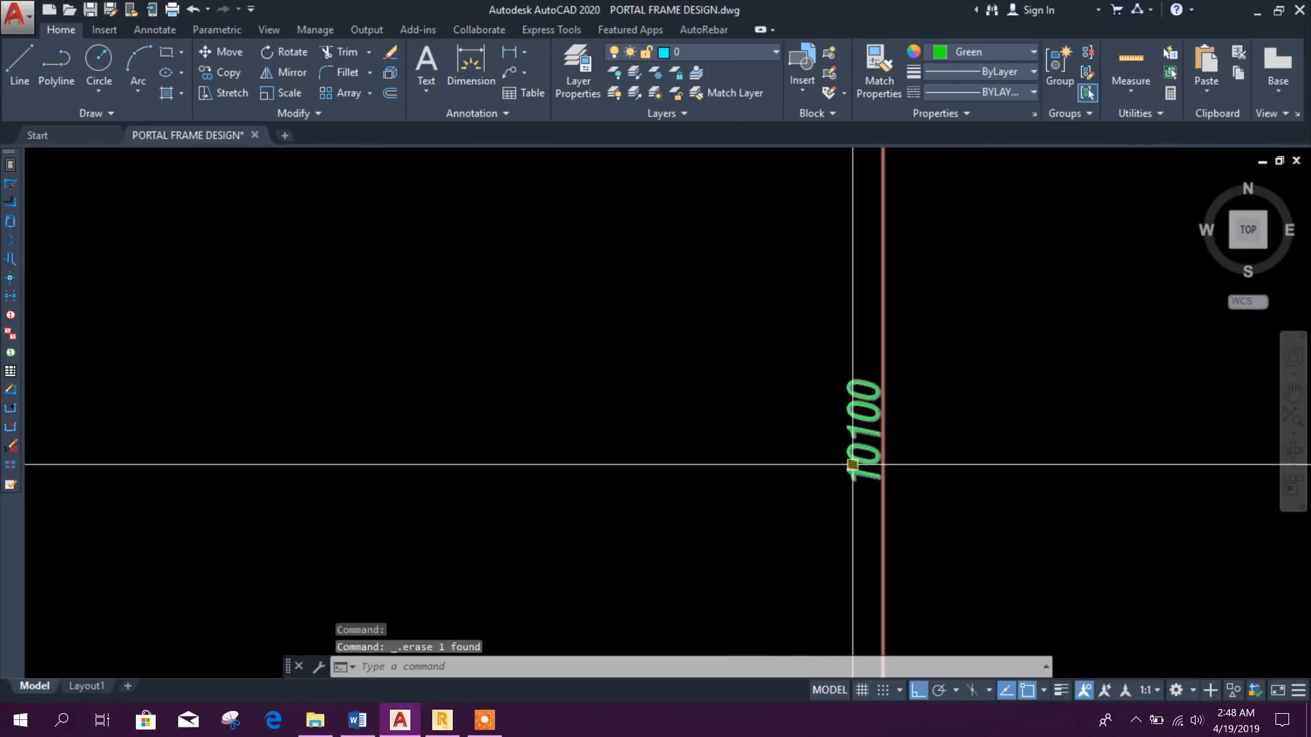
scroll(407, 368, down, 5)
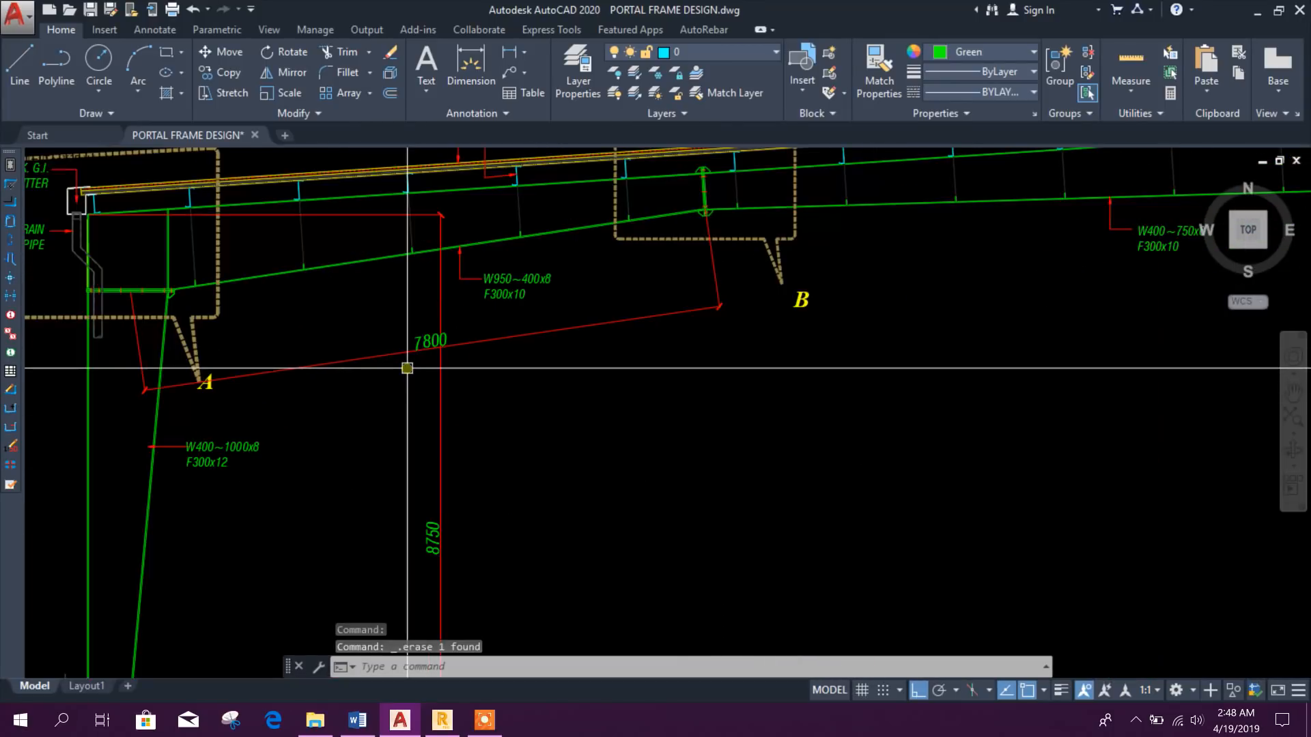
scroll(407, 368, down, 4)
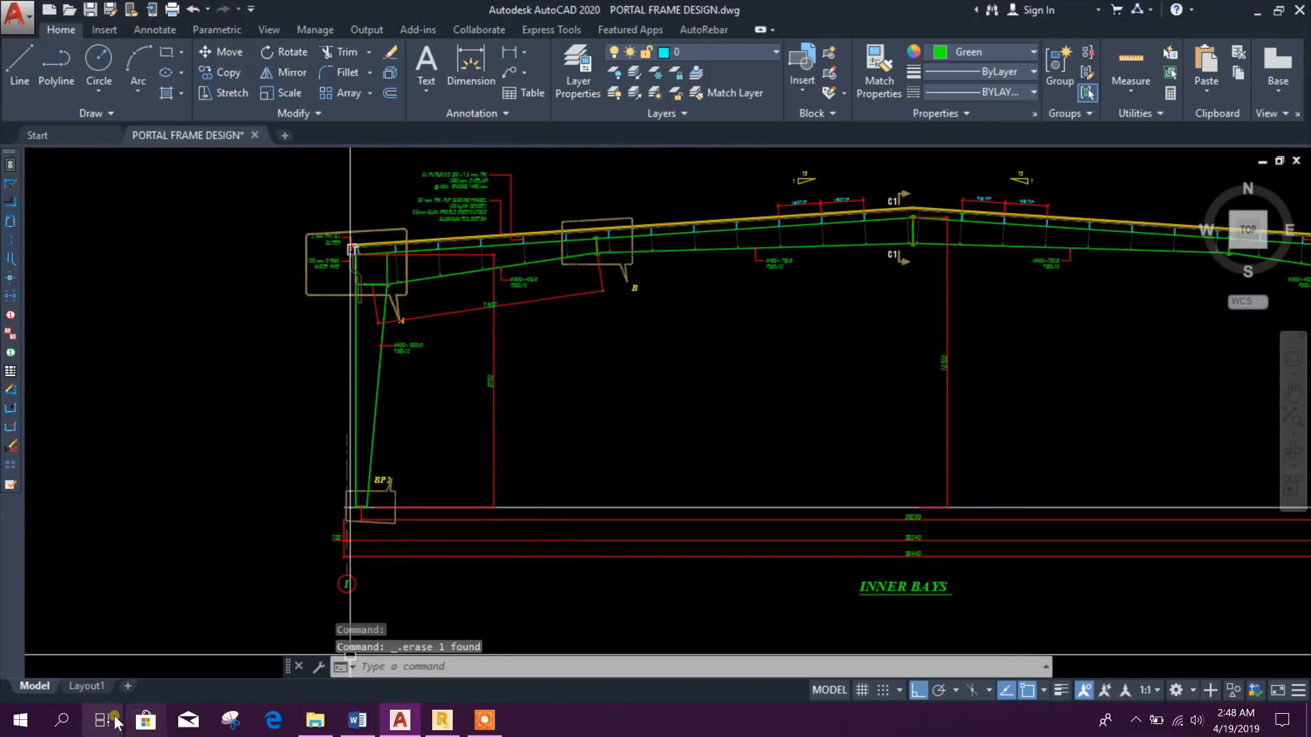
click(64, 722)
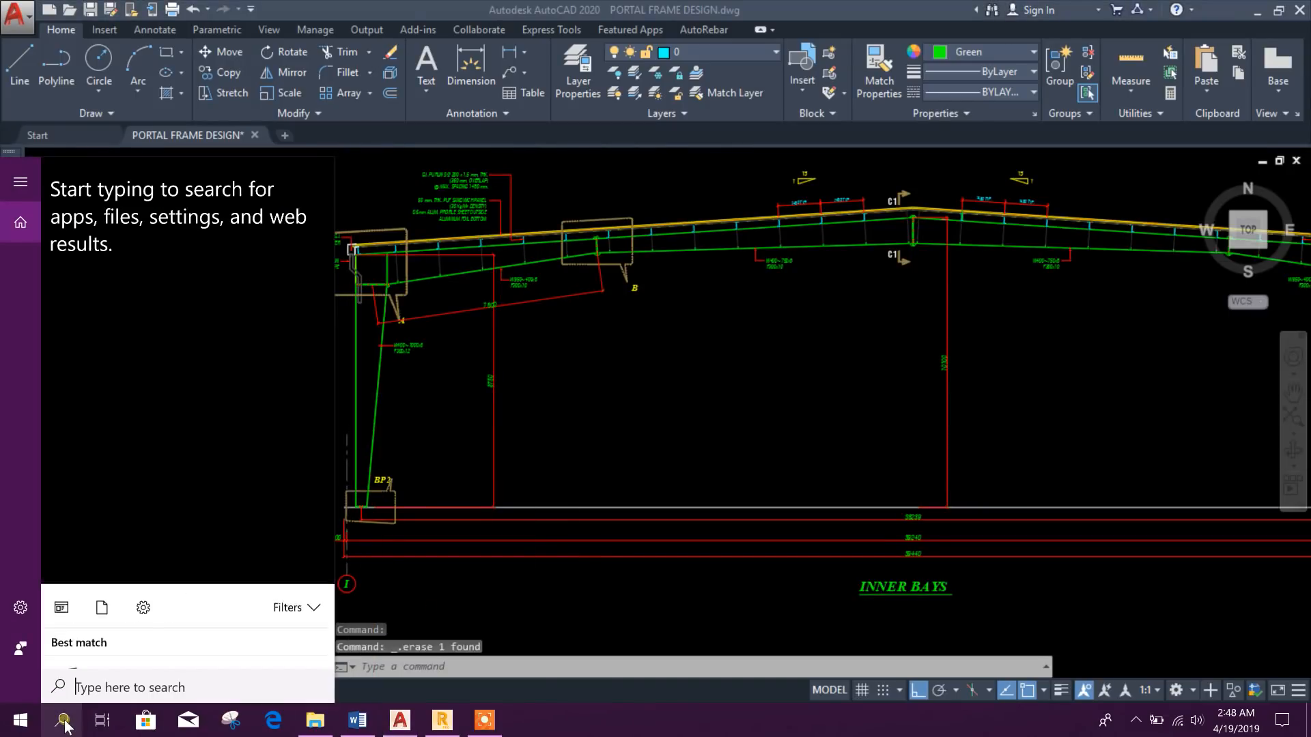
text(calc)
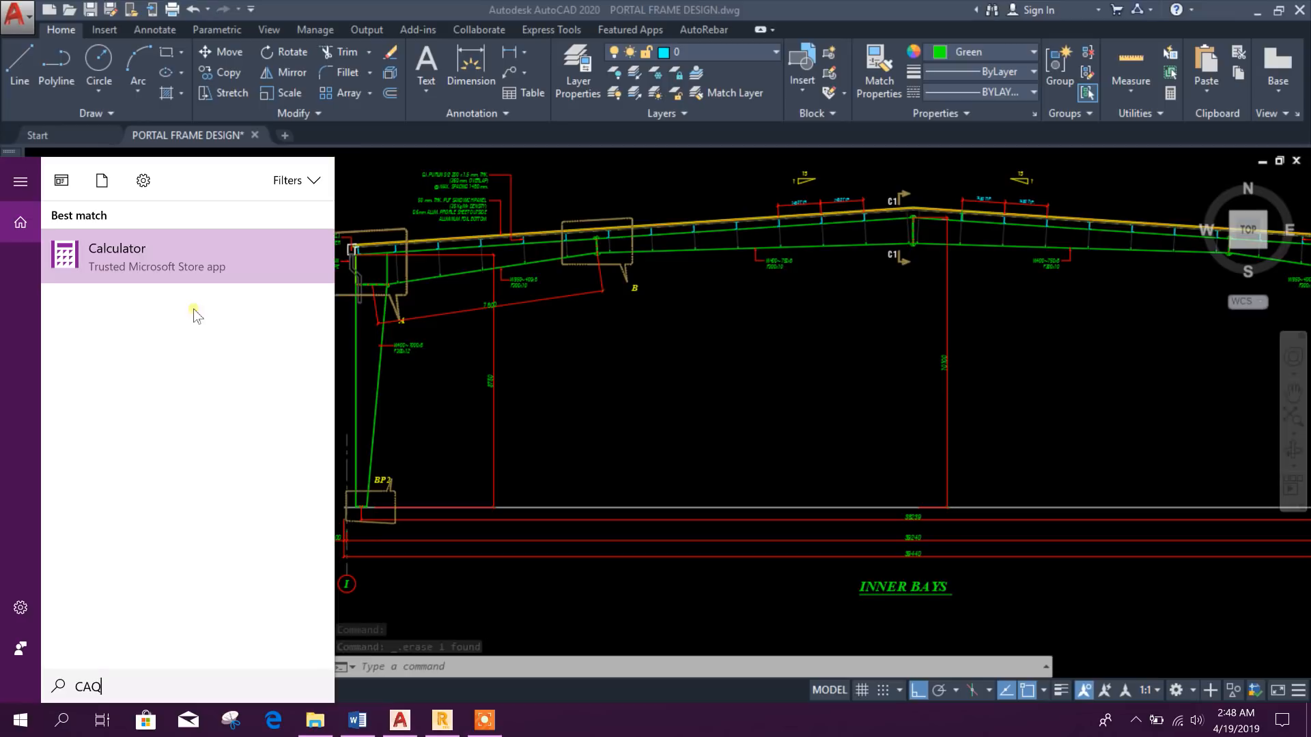
click(207, 271)
Calculate 10.1 minus 8.75 for the eave-to-ridge height difference and close the Calculator
click(298, 499)
click(365, 544)
click(432, 546)
click(291, 502)
click(500, 454)
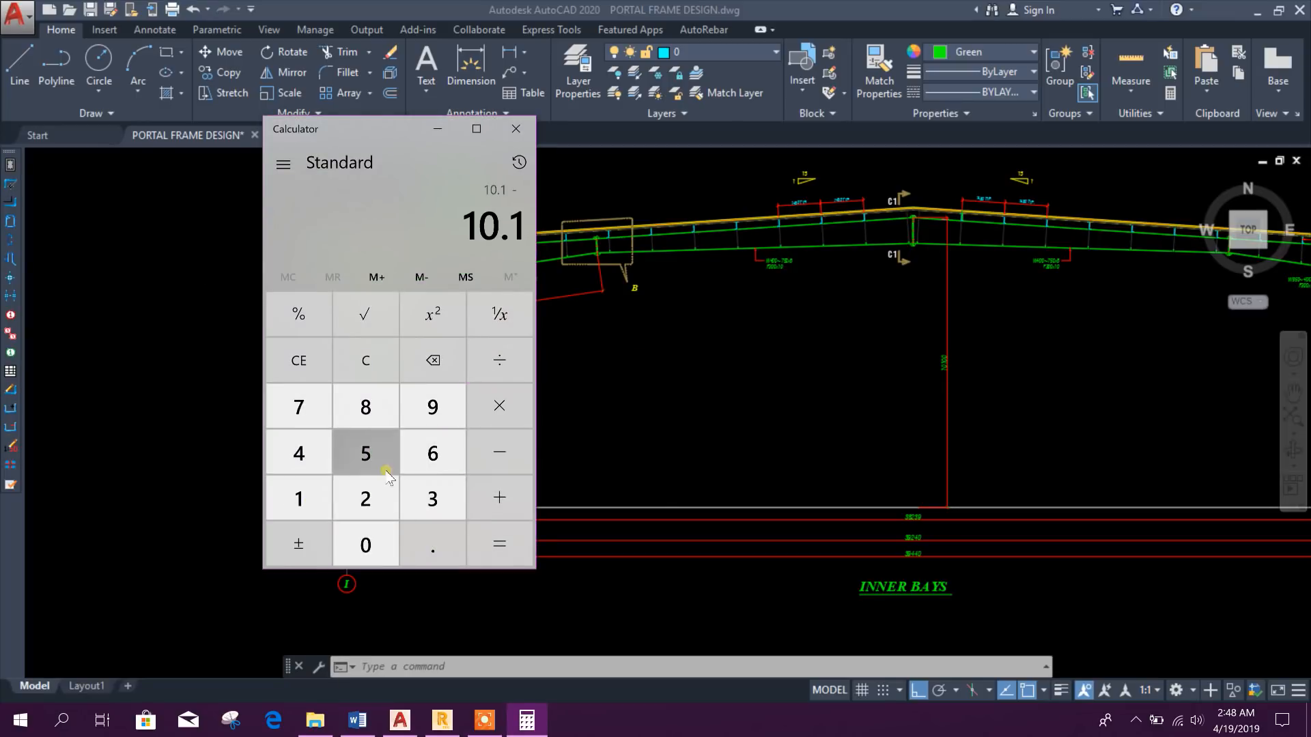
click(373, 424)
click(425, 546)
click(311, 413)
click(358, 453)
click(499, 544)
click(516, 128)
Switch back to Robot Structural Analysis and add one more Z axis at a distance of 1.35 m from position 8.75
scroll(460, 319, up, 2)
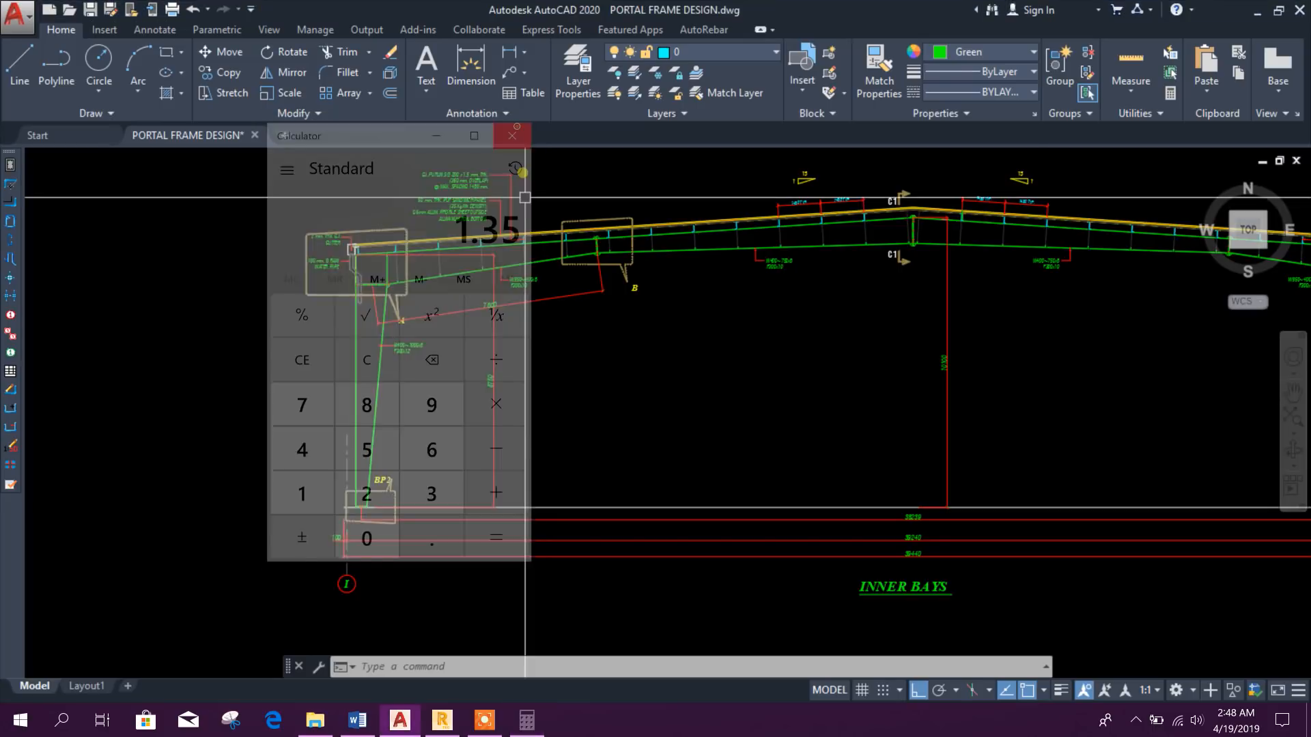
scroll(519, 433, up, 2)
click(442, 719)
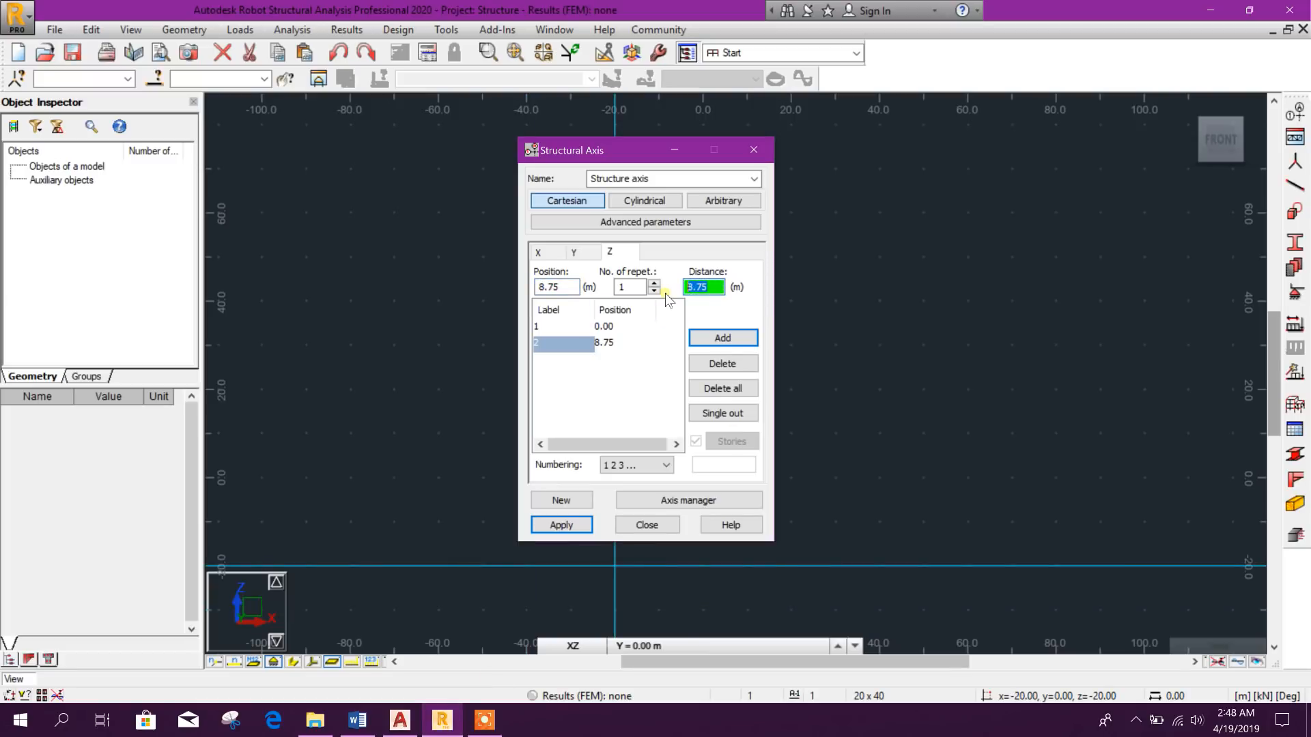
click(725, 338)
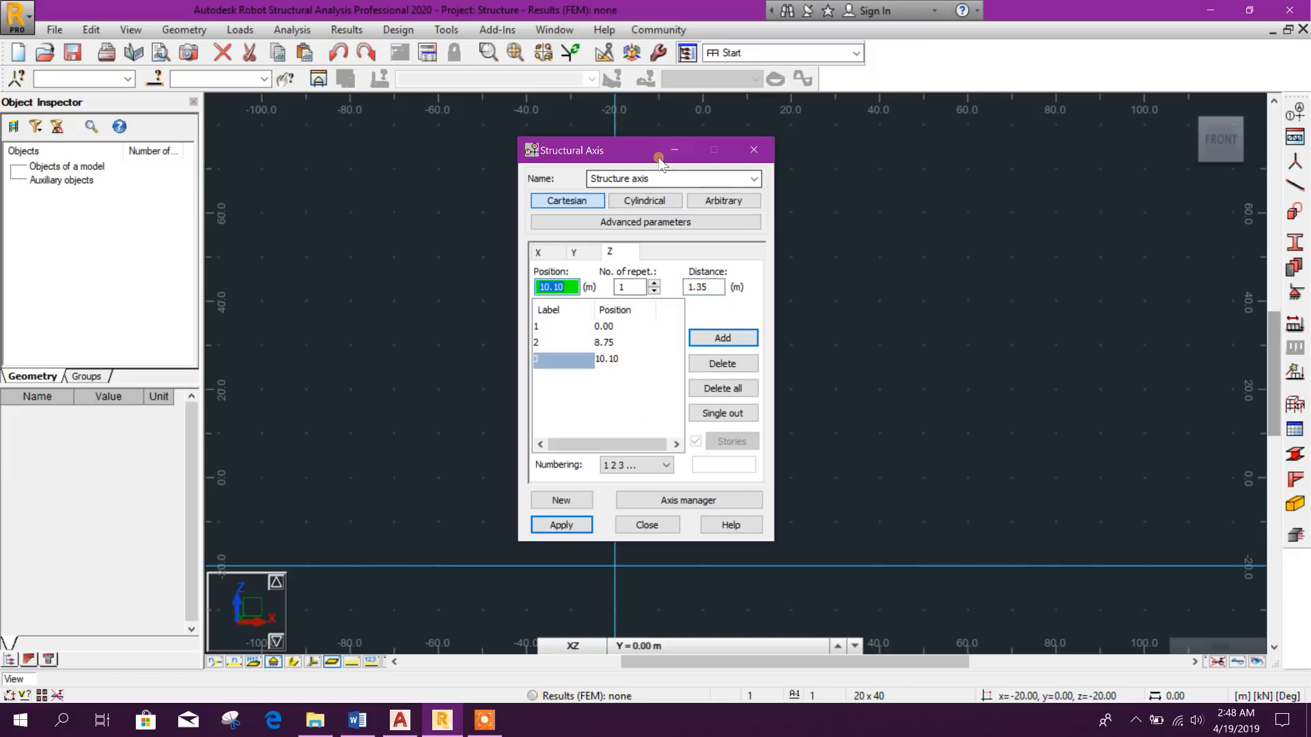
Apply the defined X, Y and Z structural axes and close the axis definition
drag(659, 158, 703, 140)
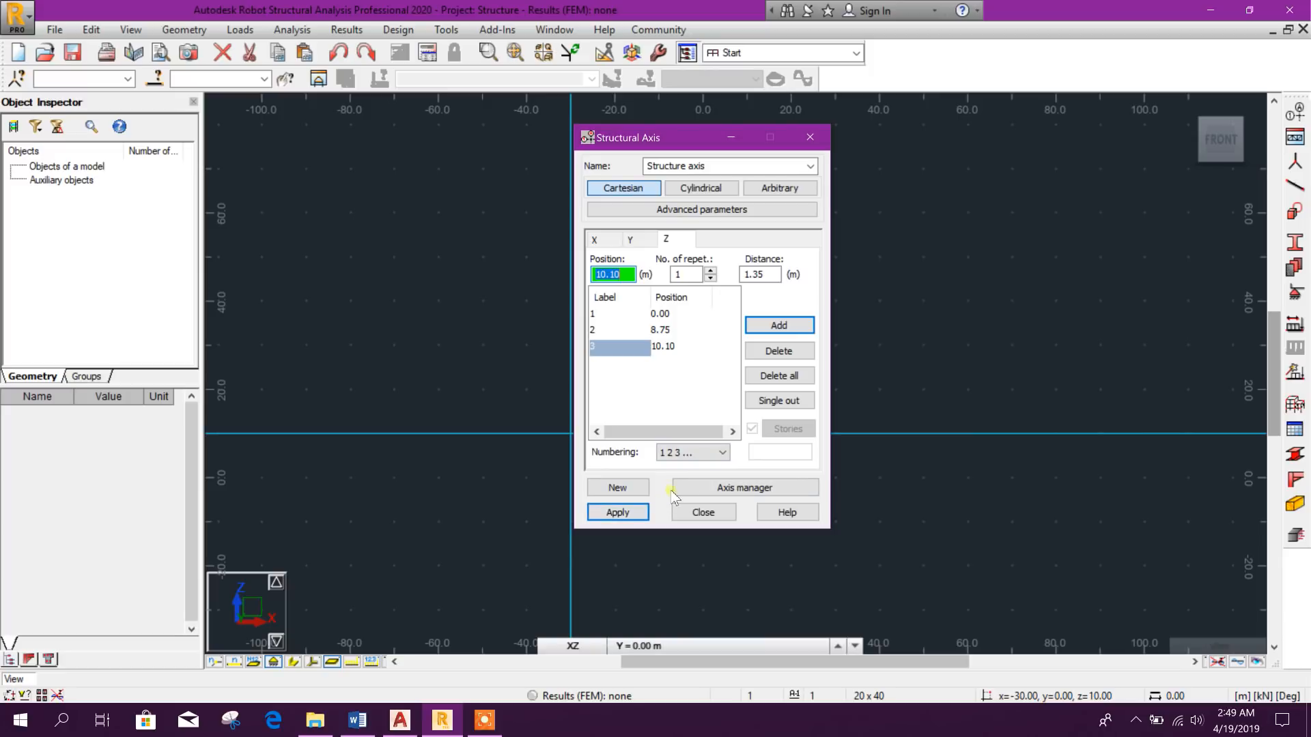
click(616, 512)
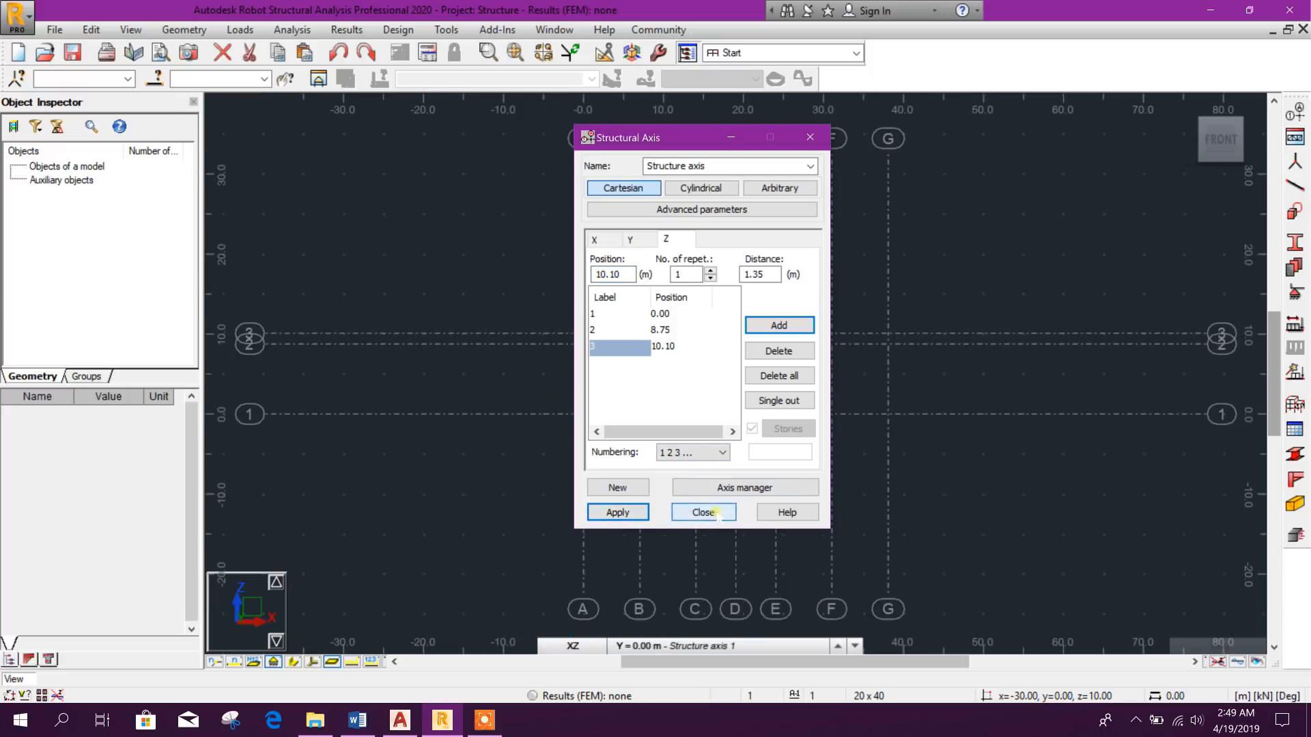
click(715, 513)
Inspect the structural axis grid in the front, 3D and top views
scroll(685, 384, down, 2)
middle_drag(771, 339, 741, 441)
scroll(723, 396, down, 1)
scroll(802, 359, up, 3)
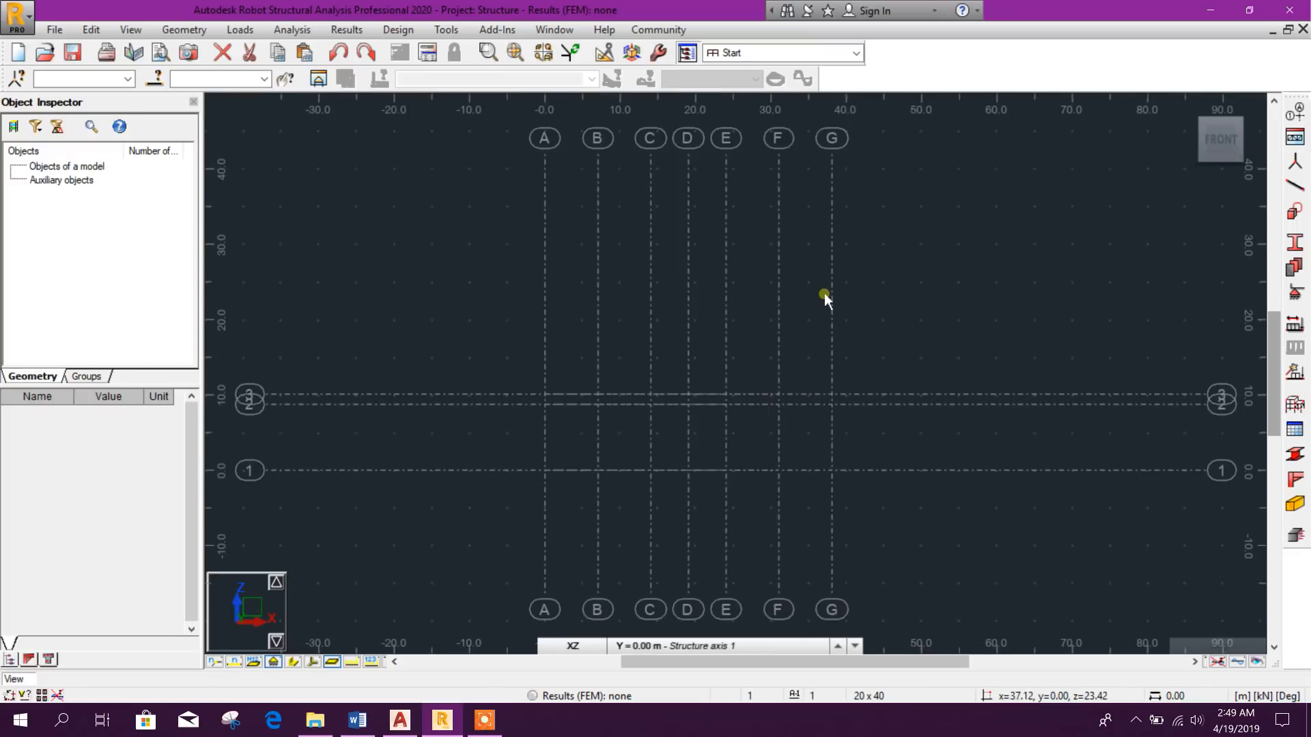
click(1194, 104)
scroll(692, 357, up, 3)
scroll(744, 347, down, 2)
scroll(830, 424, down, 2)
scroll(808, 472, up, 2)
scroll(799, 451, down, 2)
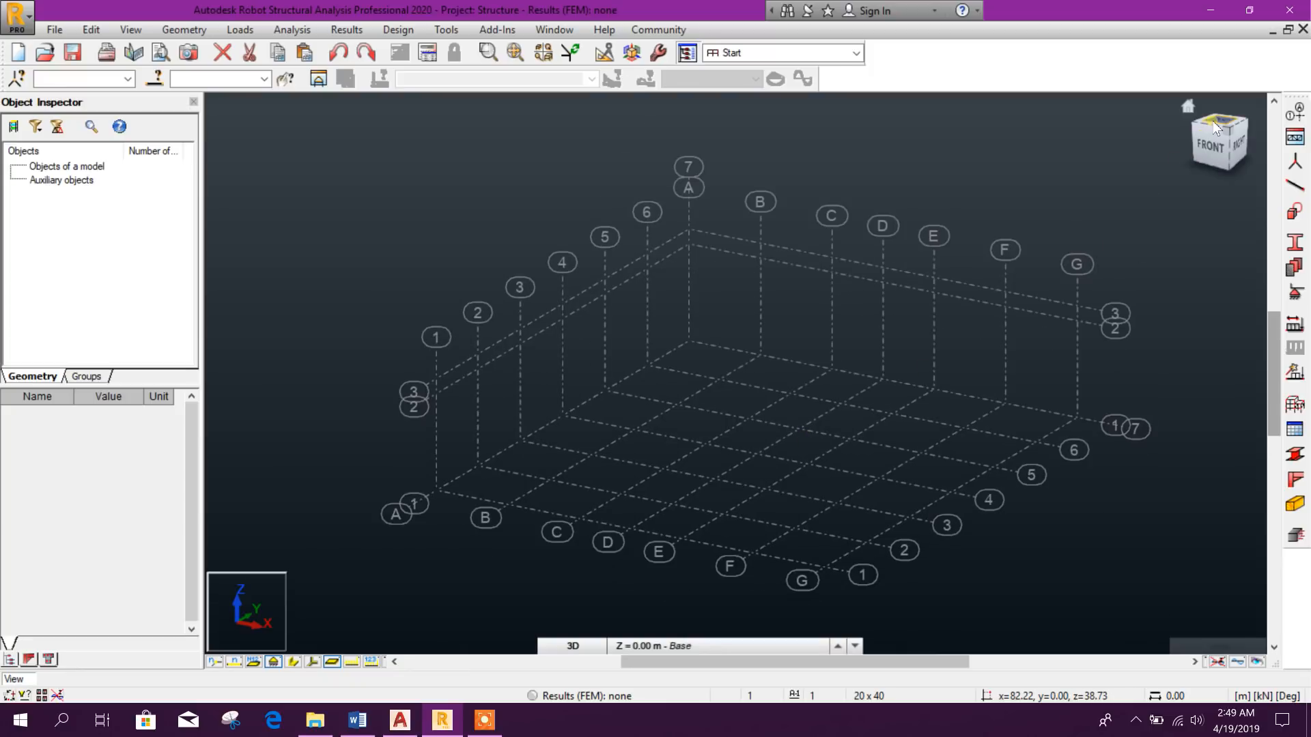
click(1213, 121)
middle_drag(754, 509, 739, 427)
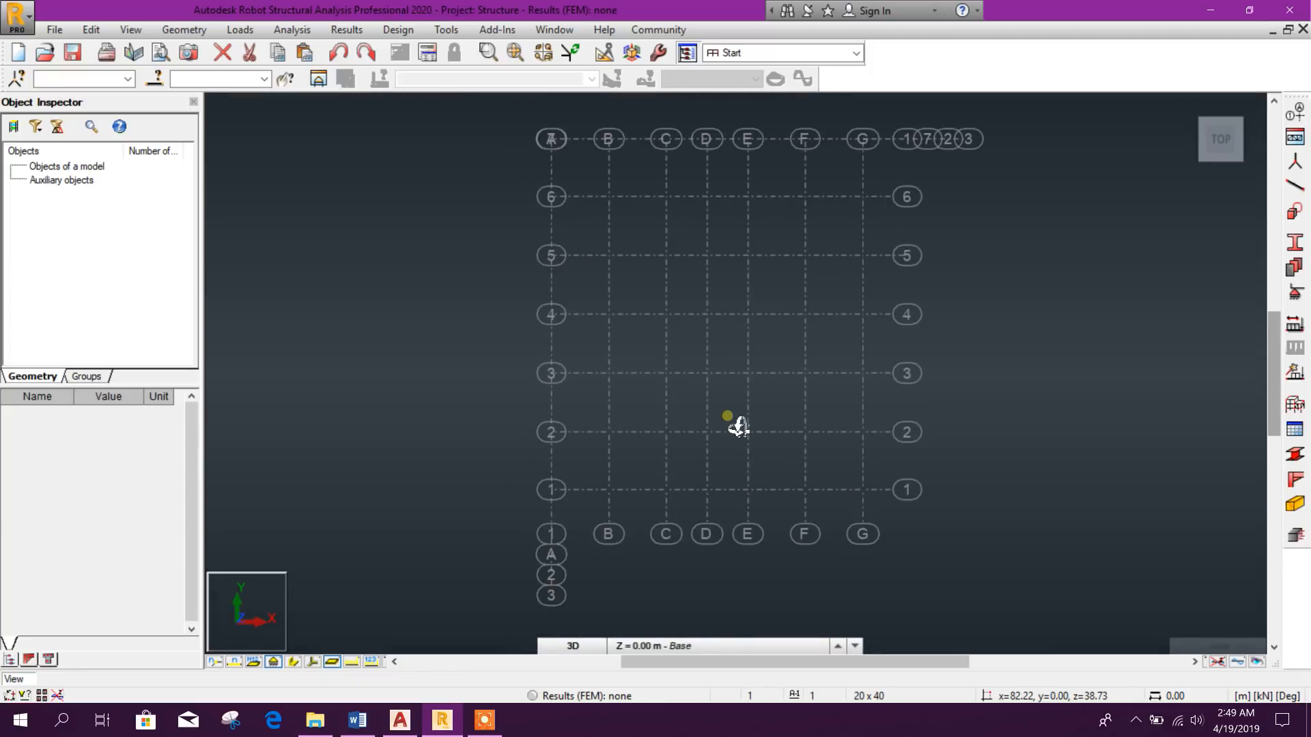
Return to the 3D home view and examine the complete axis grid up close
click(1190, 107)
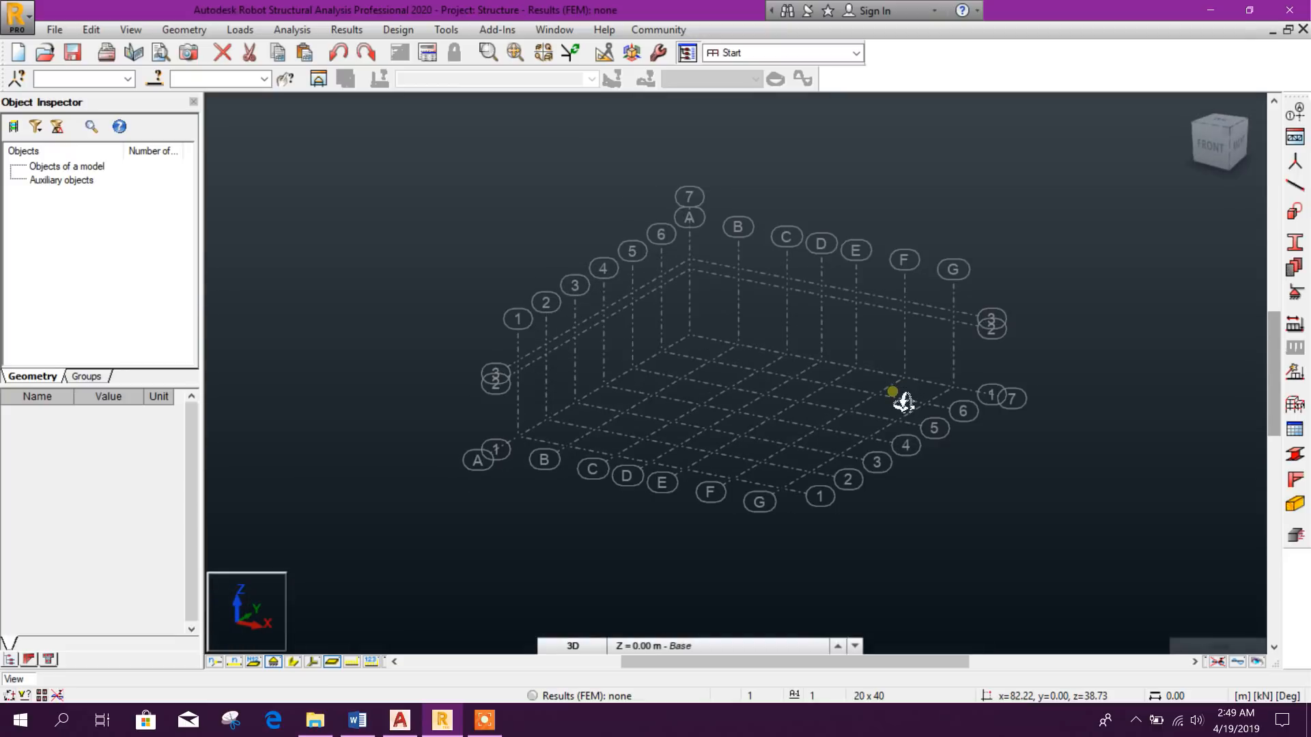
scroll(749, 432, up, 1)
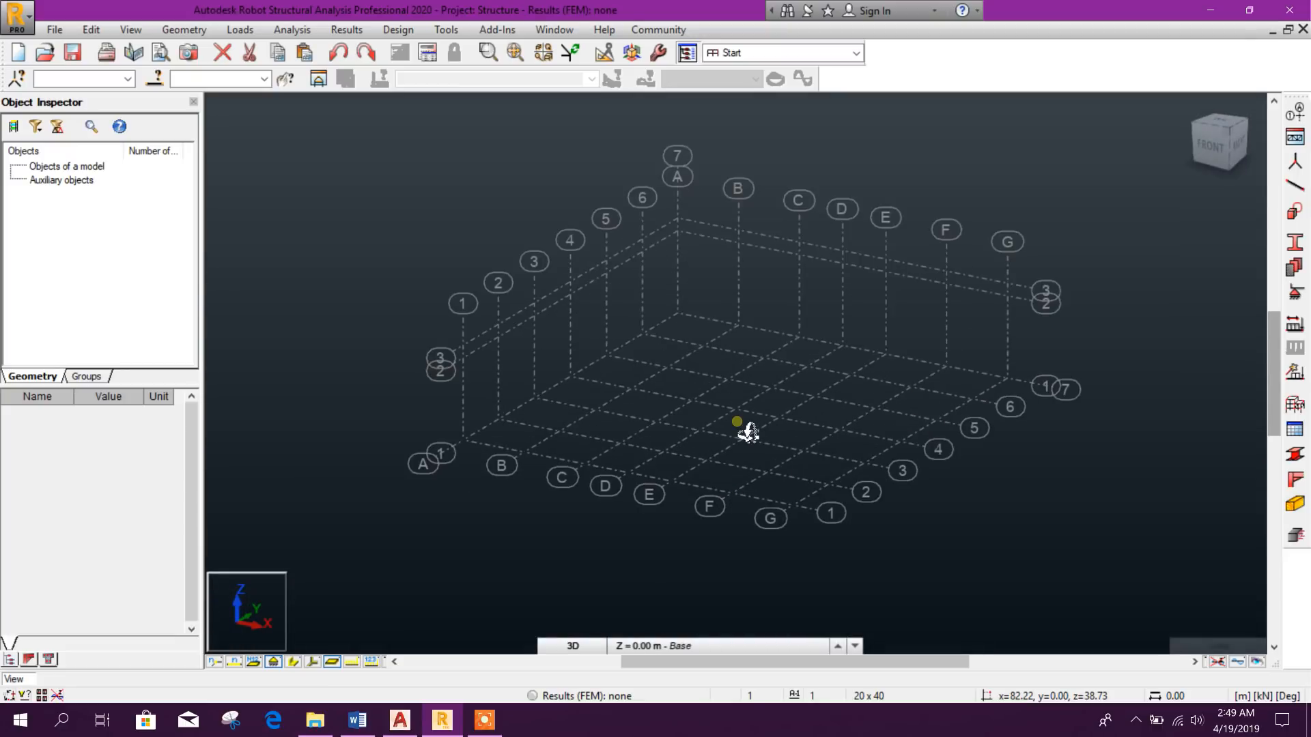
scroll(566, 348, up, 2)
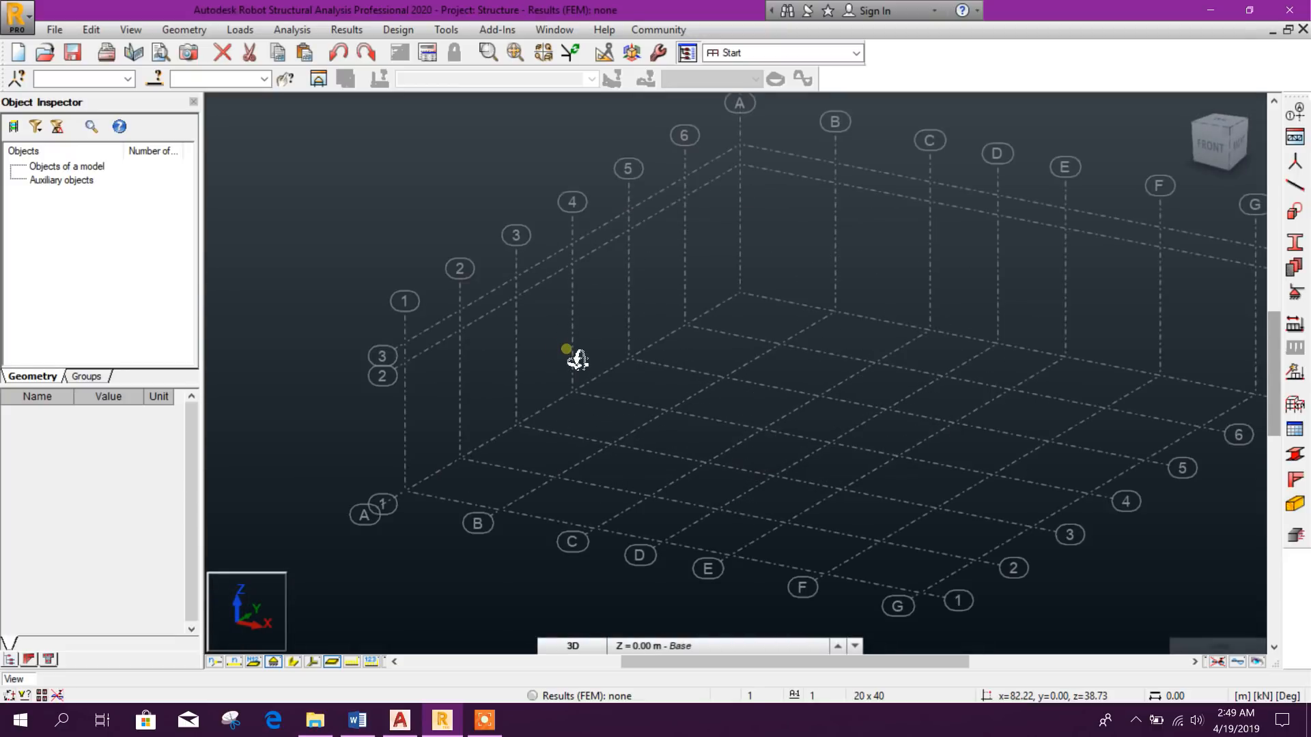
middle_drag(822, 465, 704, 467)
scroll(726, 471, down, 1)
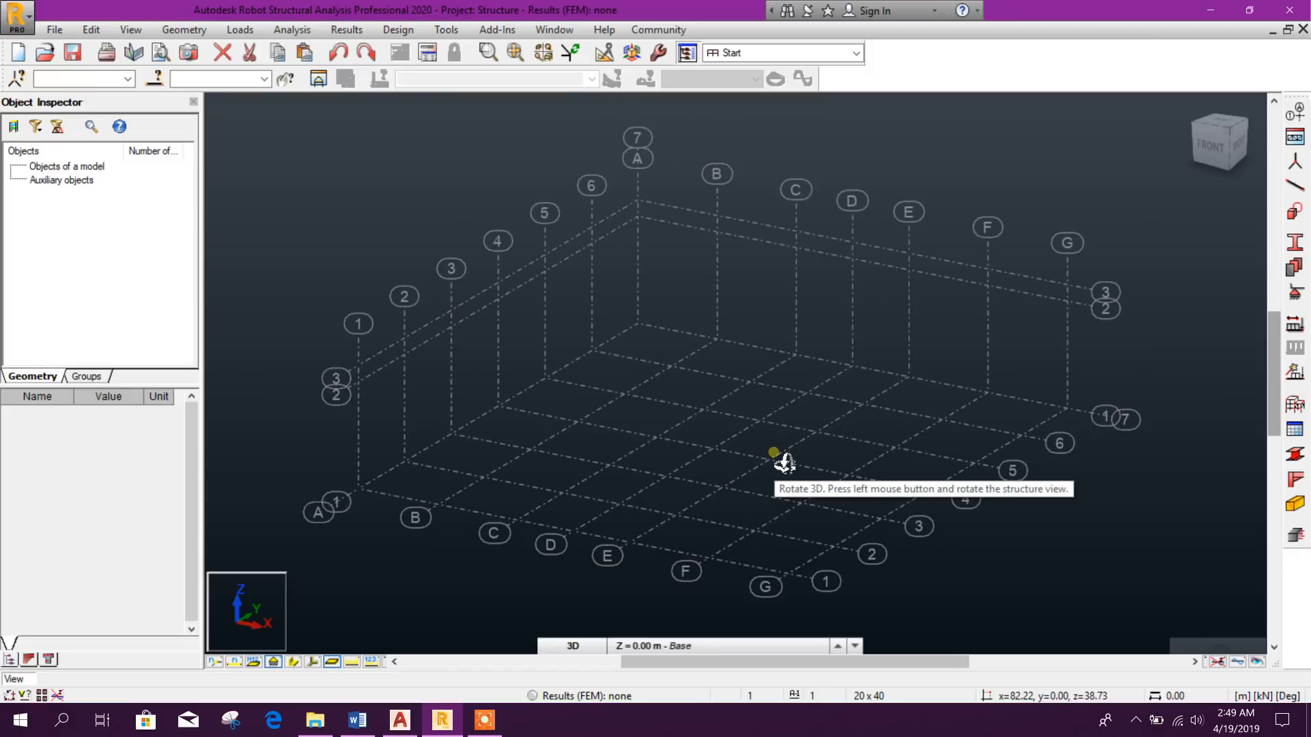
click(185, 30)
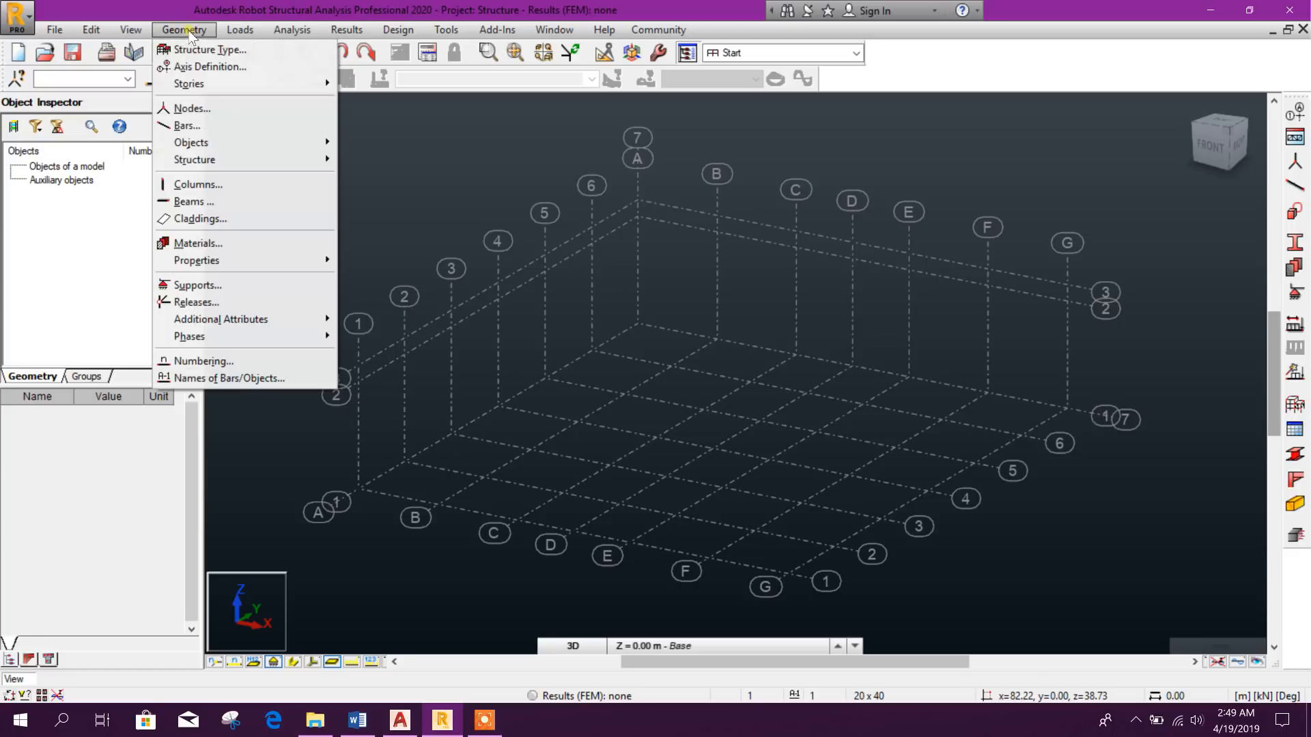
click(220, 127)
click(824, 191)
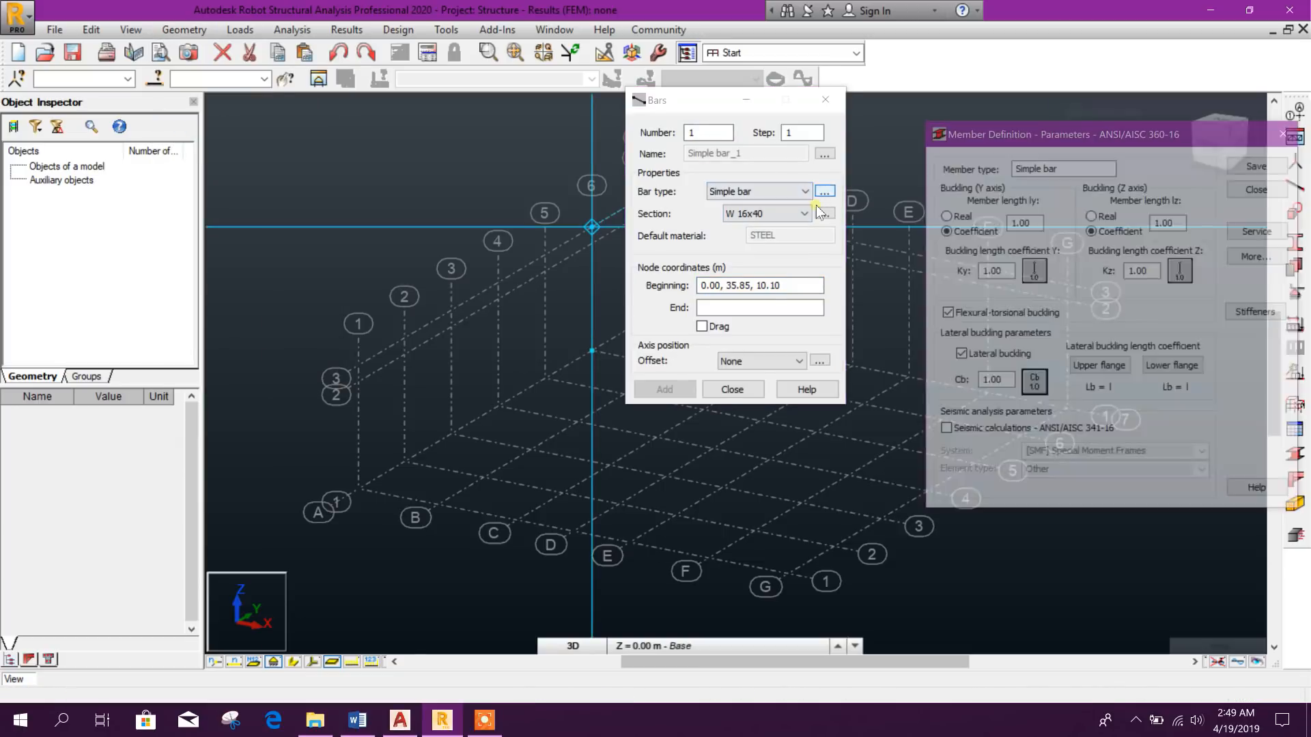
drag(1154, 130, 1011, 143)
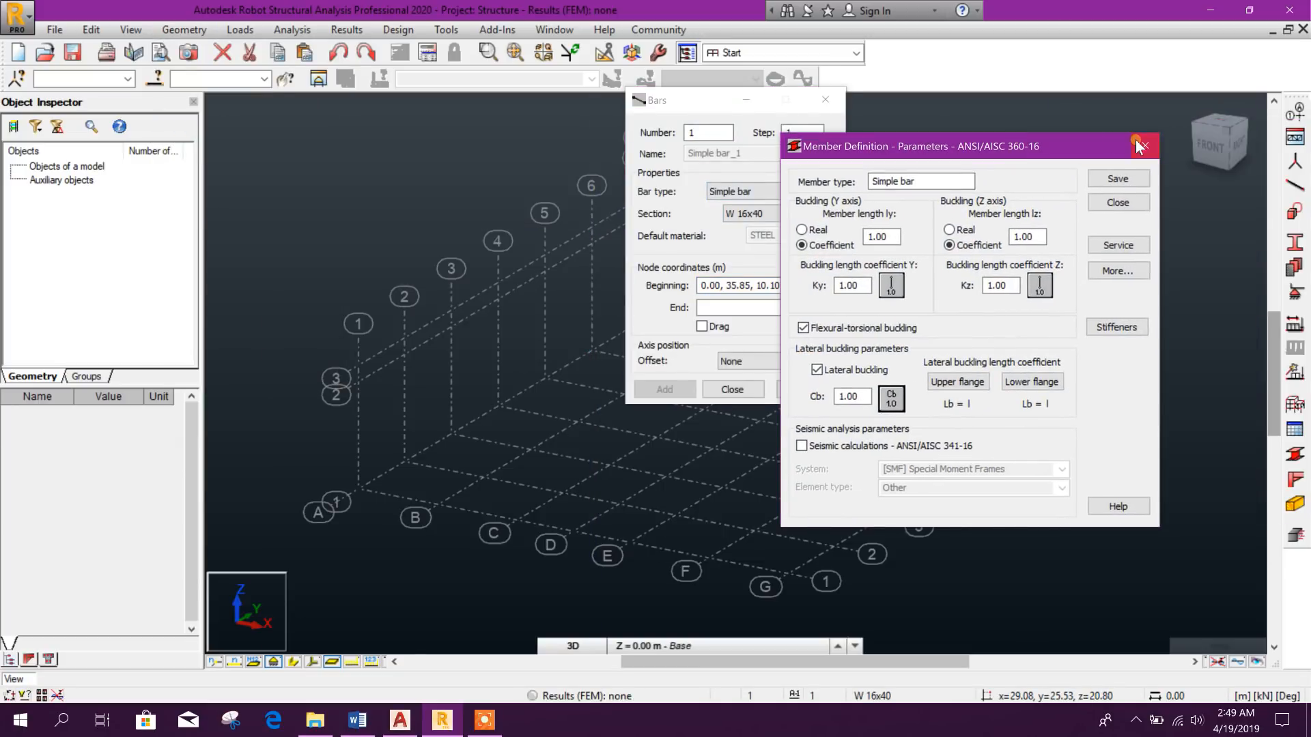
click(1142, 144)
click(825, 215)
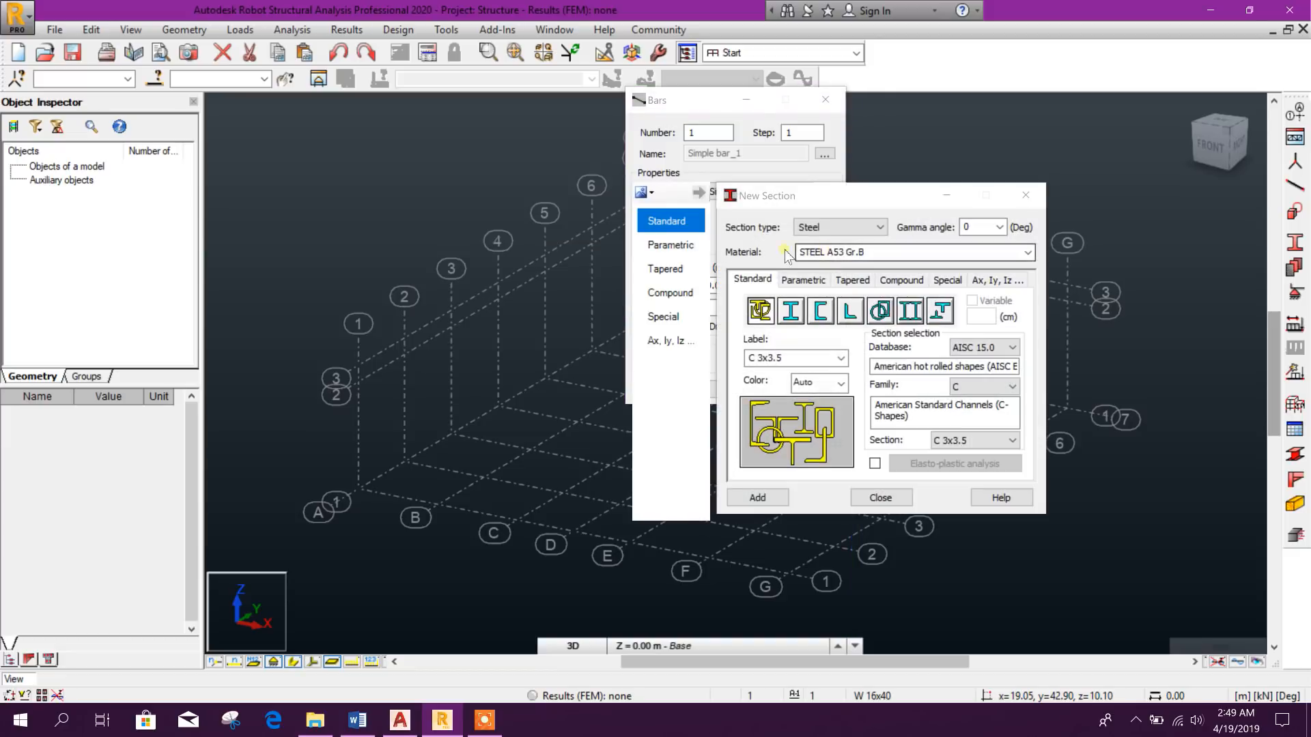
click(1022, 196)
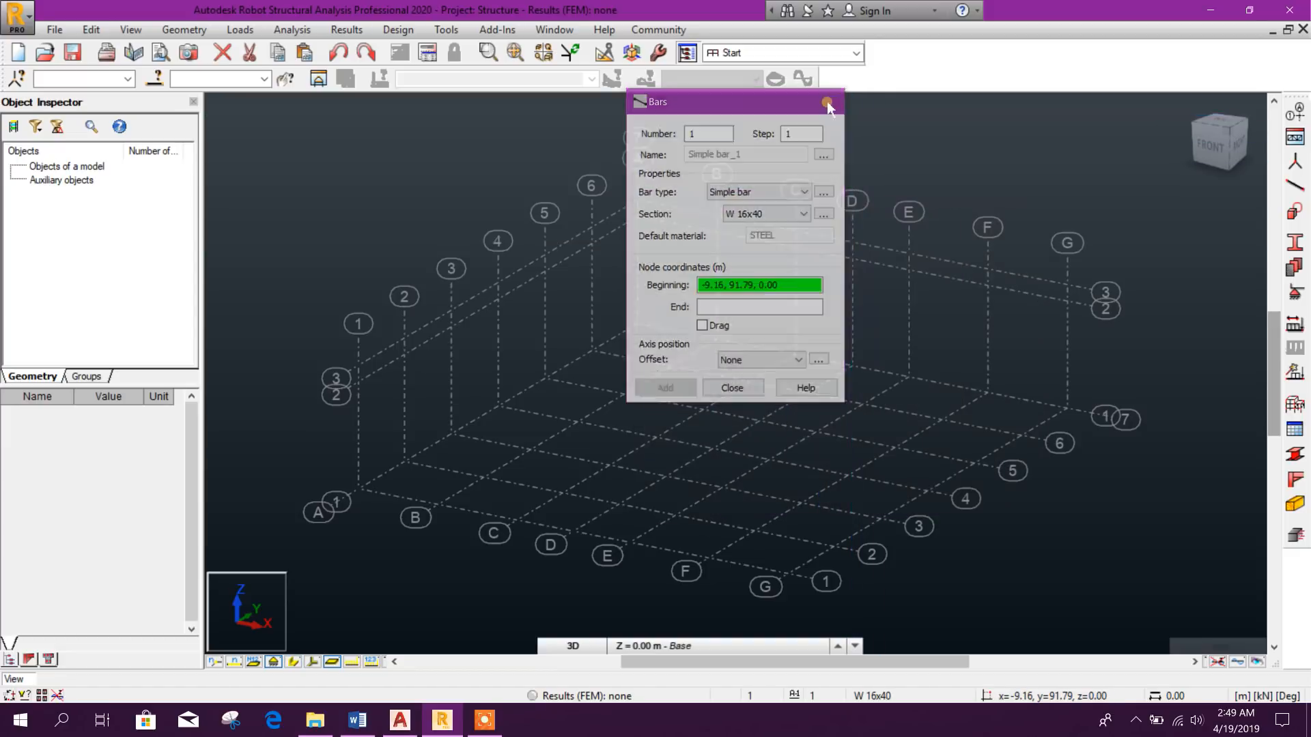
click(826, 100)
Start a new steel section definition as a tapered, doubly symmetric I-section
click(1292, 244)
drag(691, 104, 444, 115)
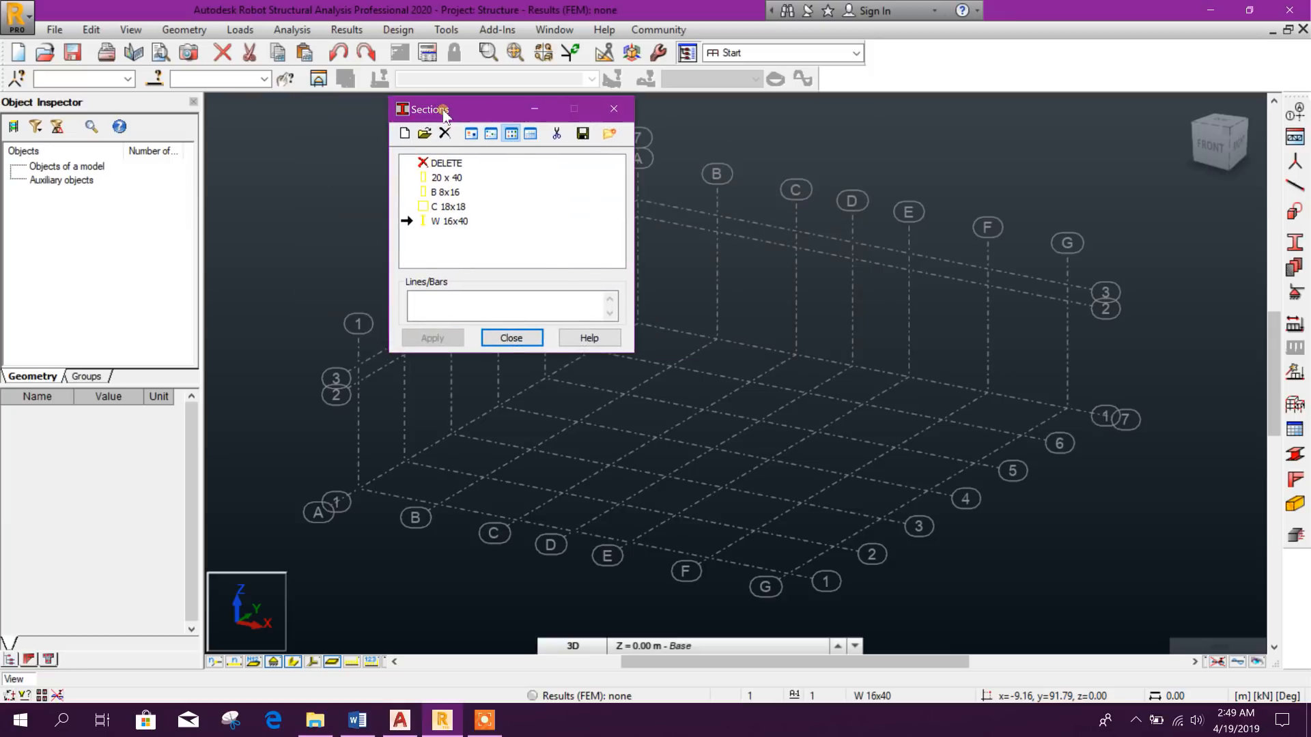
click(404, 134)
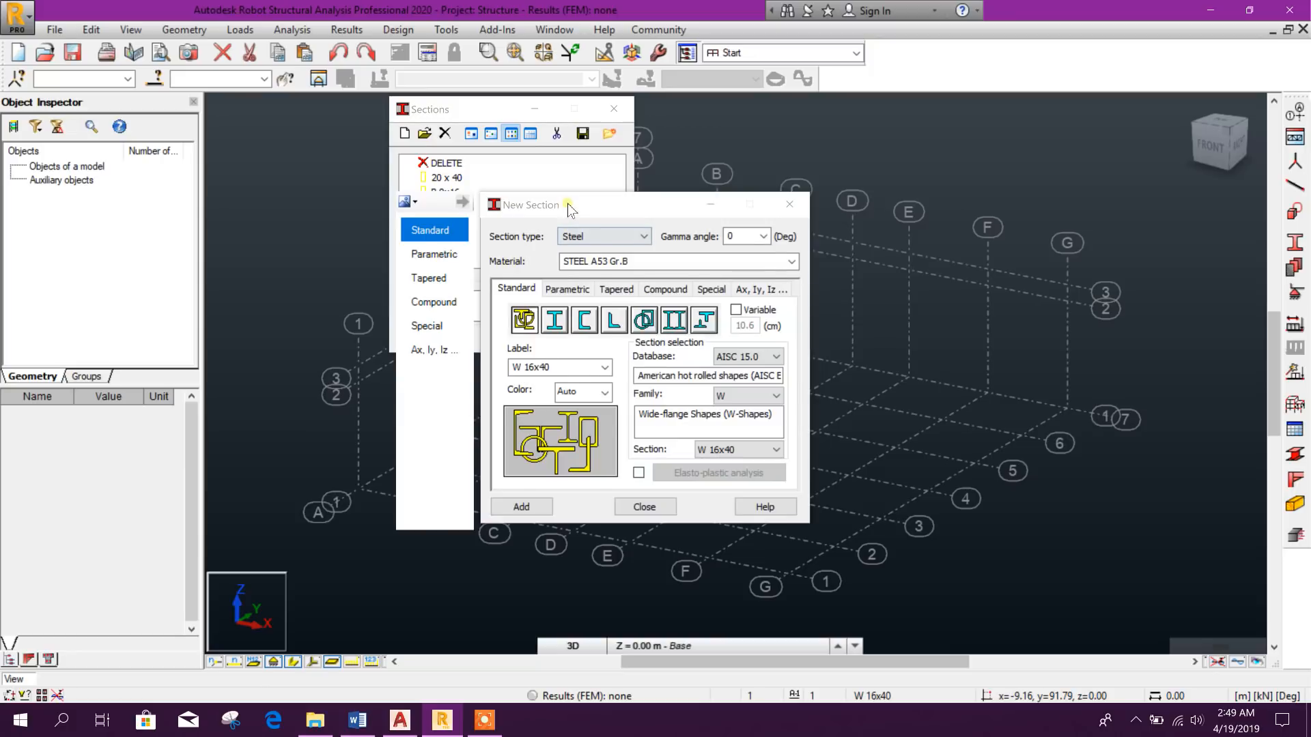
drag(567, 203, 610, 126)
click(478, 200)
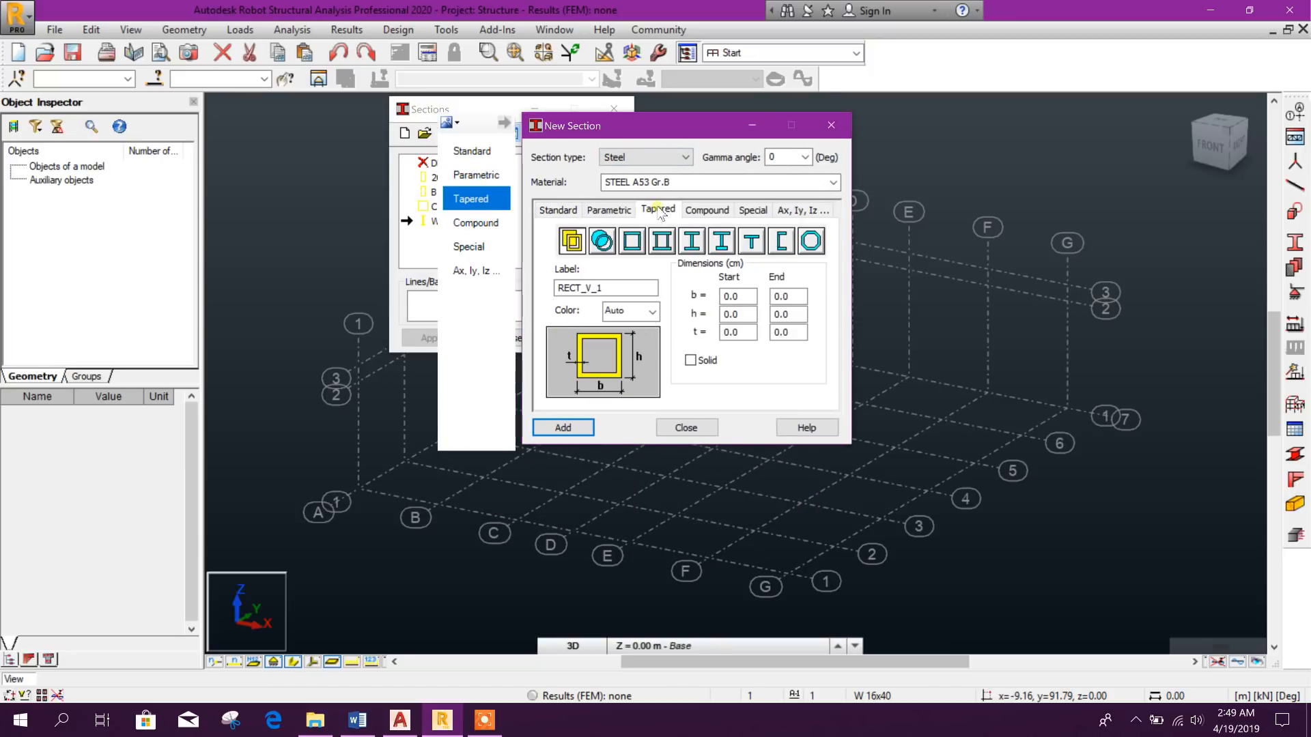
click(692, 240)
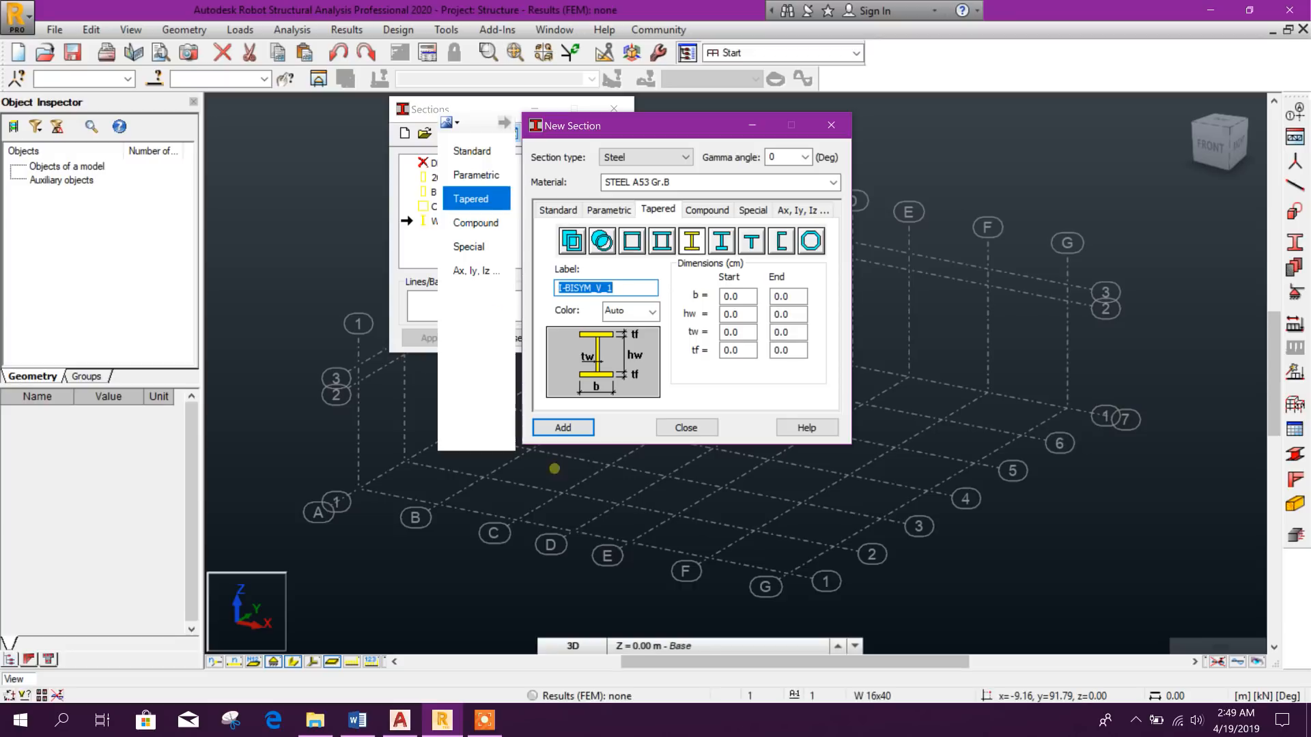
Switch to AutoCAD and examine the web and flange size label of the tapered column
click(400, 722)
scroll(576, 425, down, 5)
scroll(576, 424, up, 5)
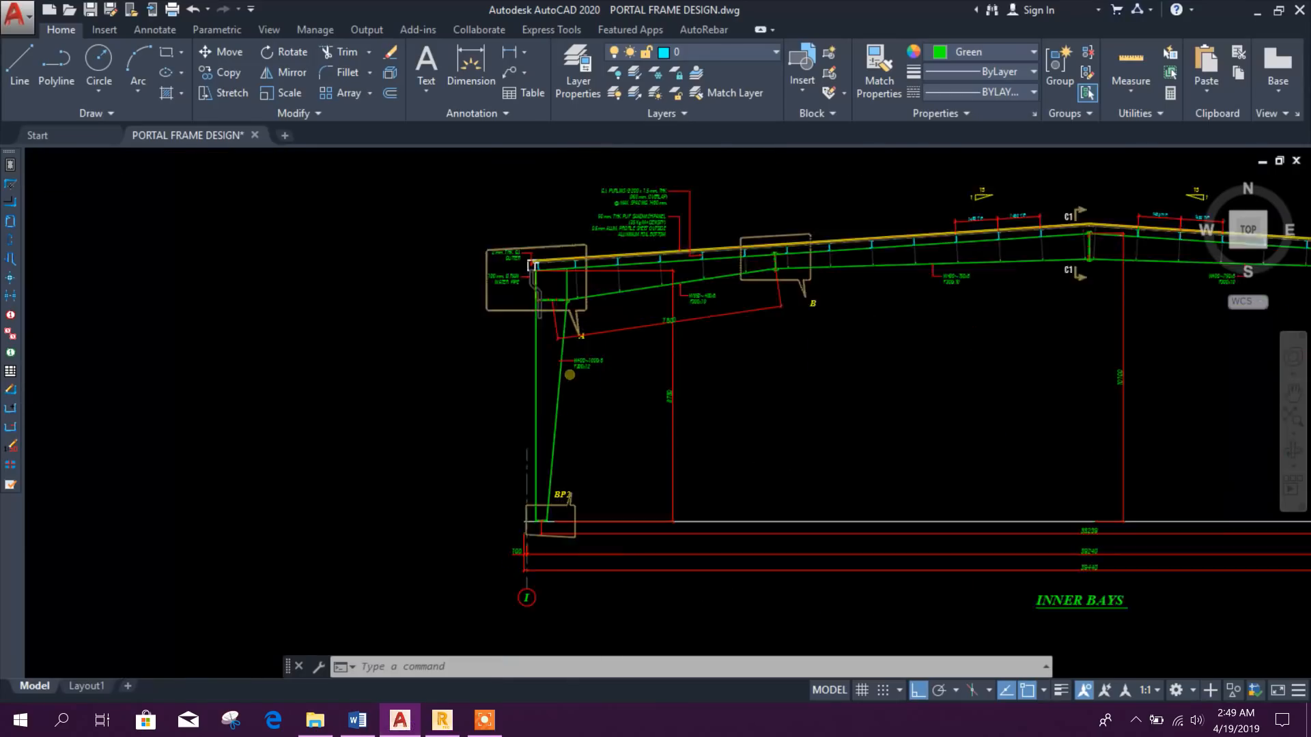
scroll(576, 424, up, 4)
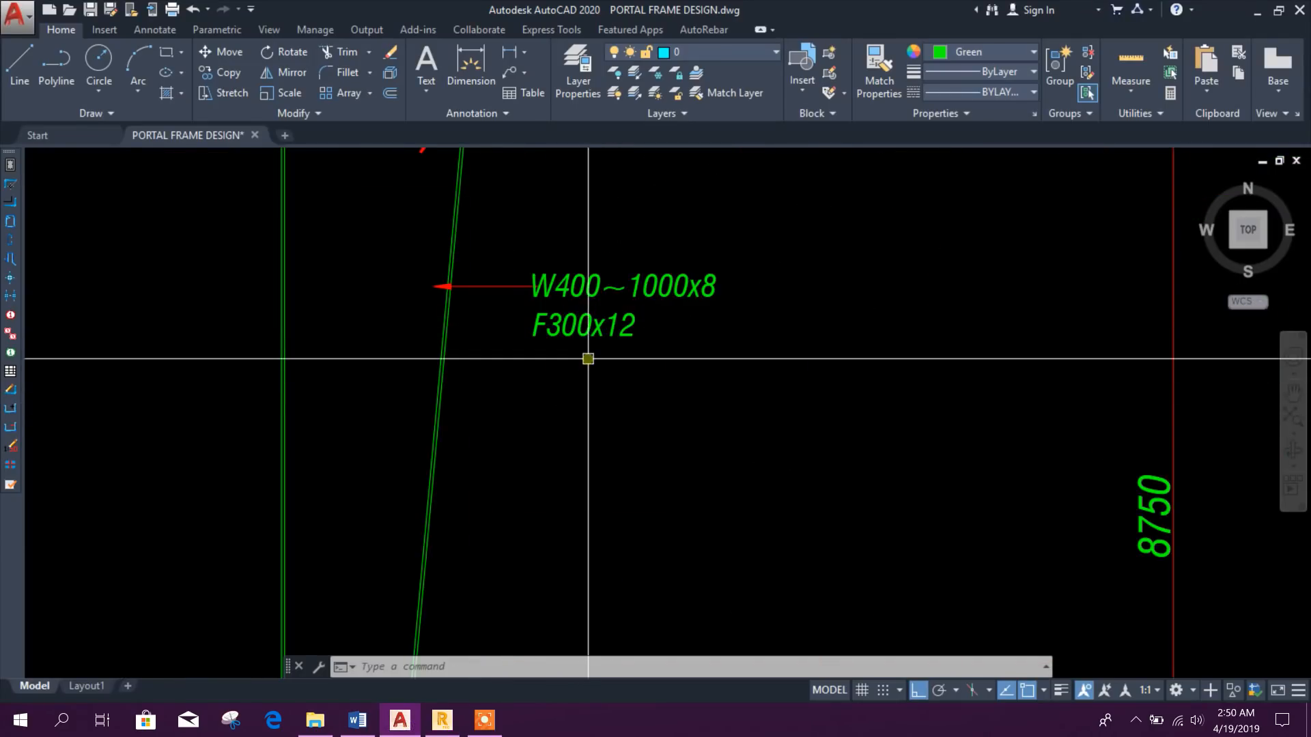
Examine the tapered column in the frame elevation from its base plate at BP2 to its web and flange size label
scroll(574, 298, up, 2)
scroll(684, 316, down, 3)
scroll(699, 314, up, 3)
scroll(699, 314, down, 8)
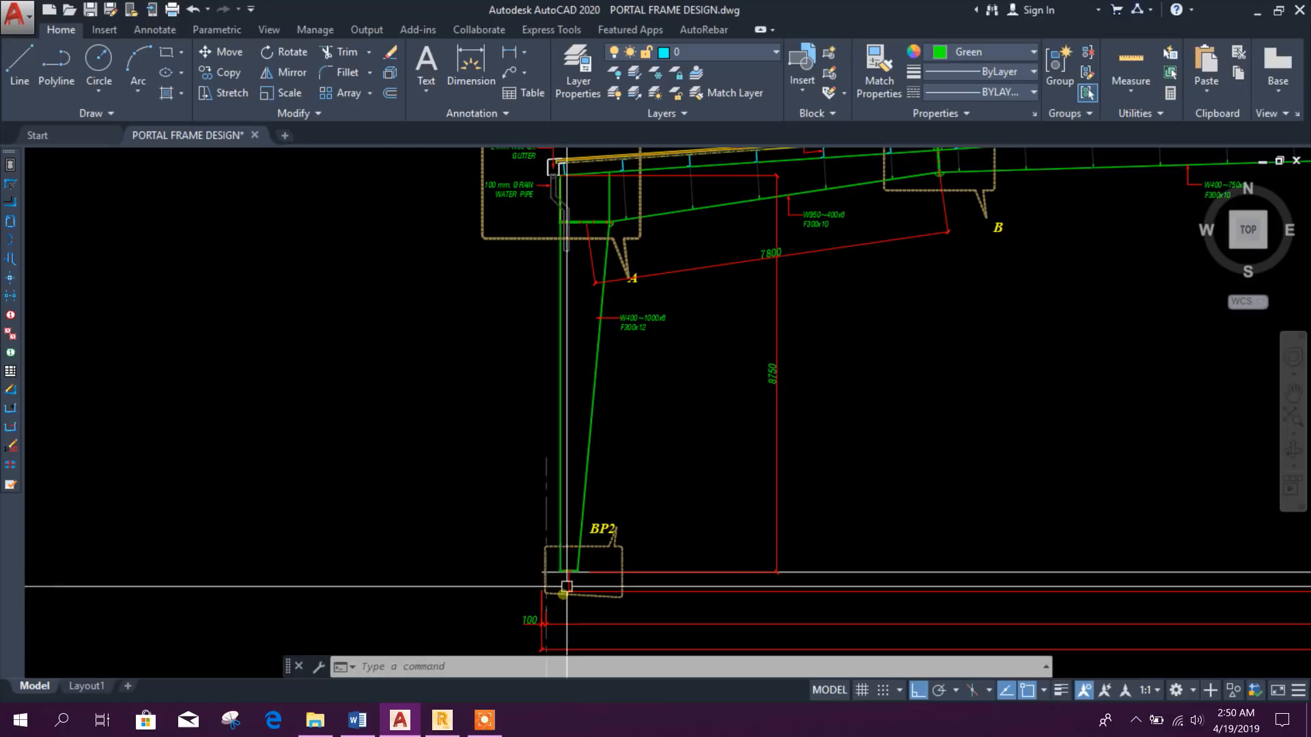
scroll(564, 580, up, 8)
scroll(593, 570, down, 2)
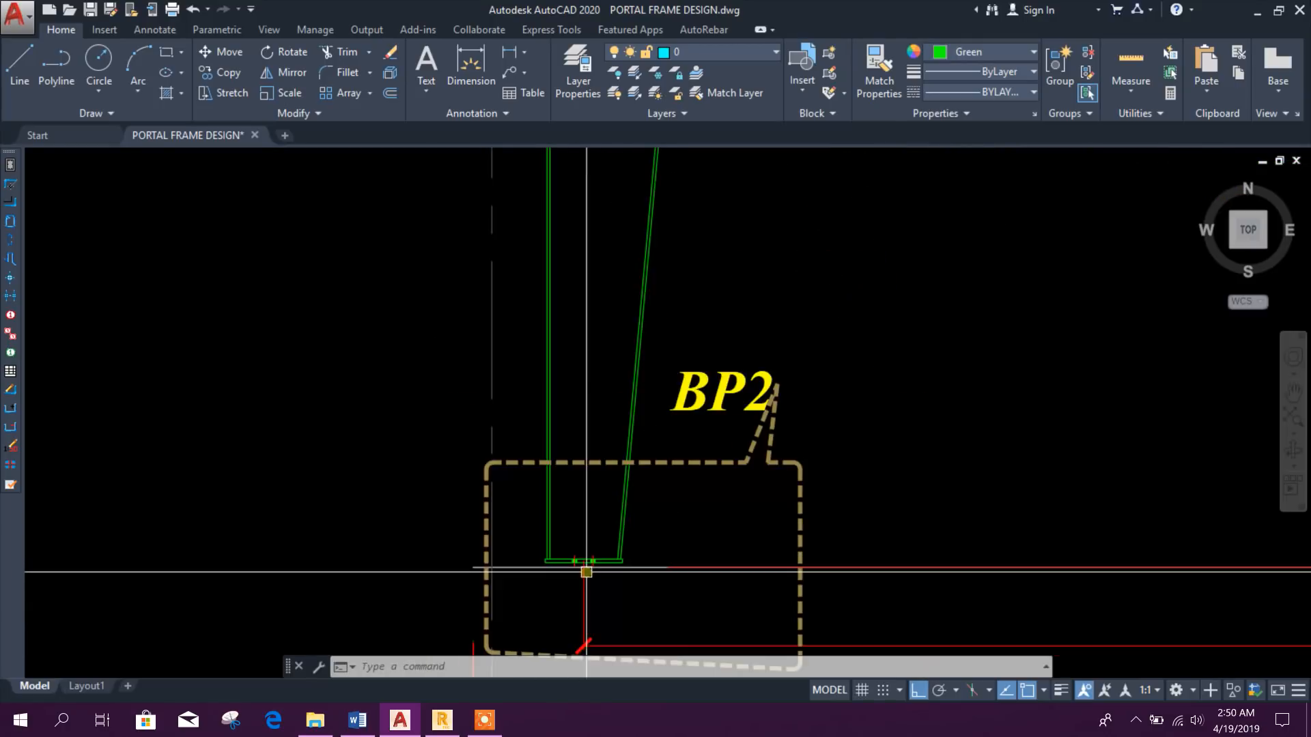
scroll(555, 571, up, 2)
middle_drag(626, 476, 624, 607)
scroll(610, 546, down, 1)
middle_drag(612, 352, 592, 462)
scroll(593, 431, up, 3)
scroll(561, 366, down, 1)
middle_drag(615, 519, 602, 413)
scroll(541, 316, up, 4)
scroll(538, 316, down, 4)
middle_drag(538, 317, 530, 429)
scroll(597, 616, up, 2)
middle_drag(597, 617, 544, 277)
scroll(544, 277, down, 1)
scroll(674, 391, up, 2)
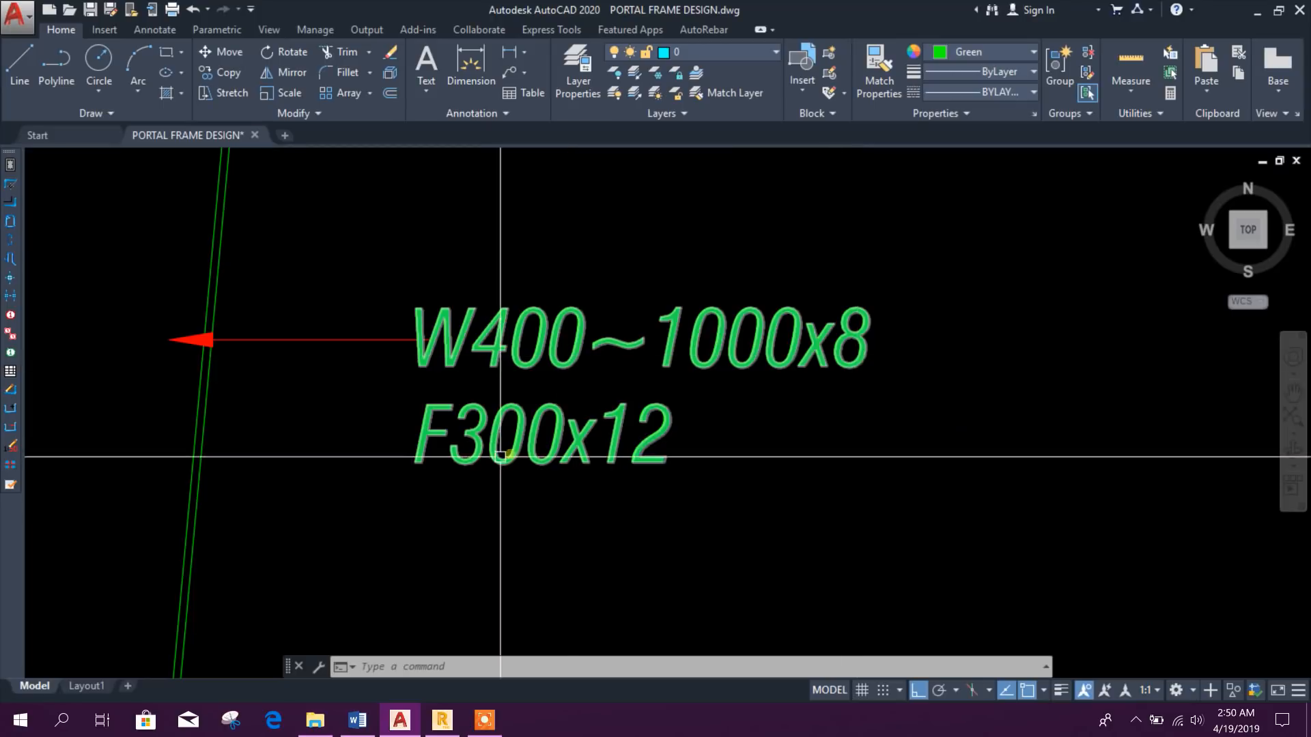
scroll(560, 451, down, 4)
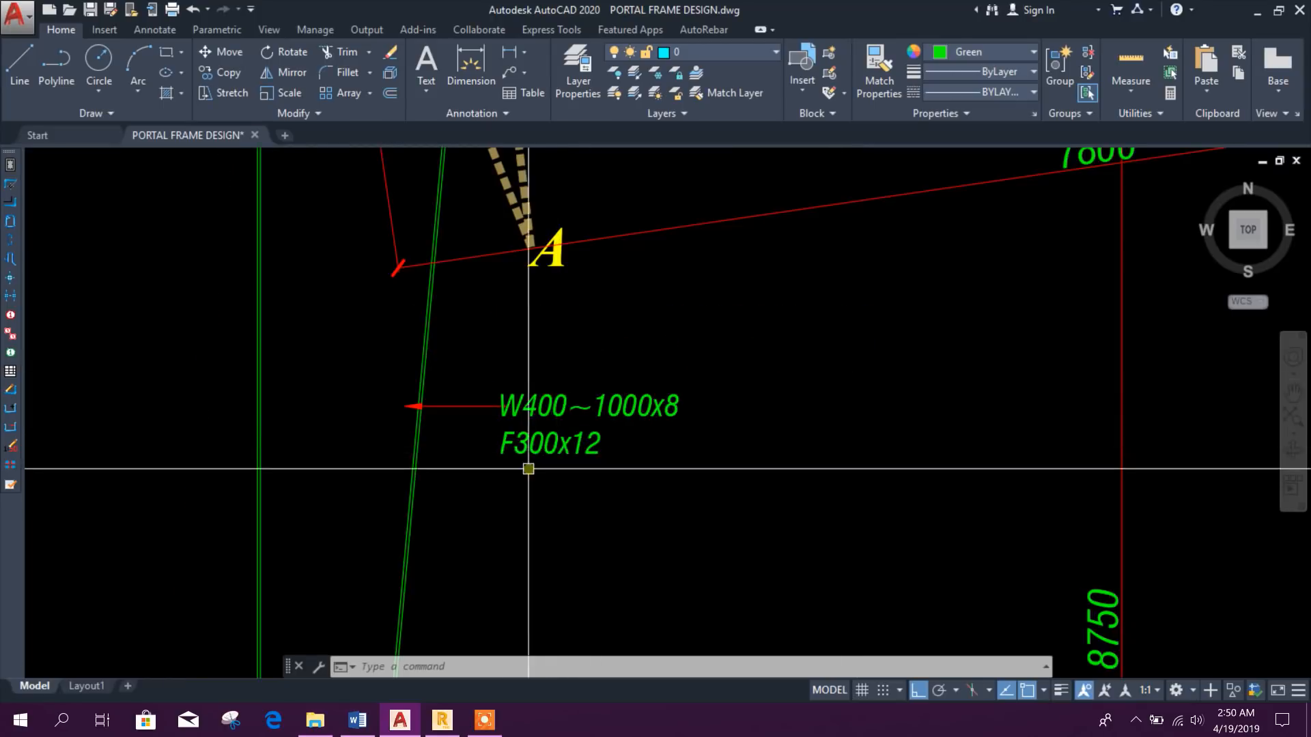
scroll(577, 444, up, 2)
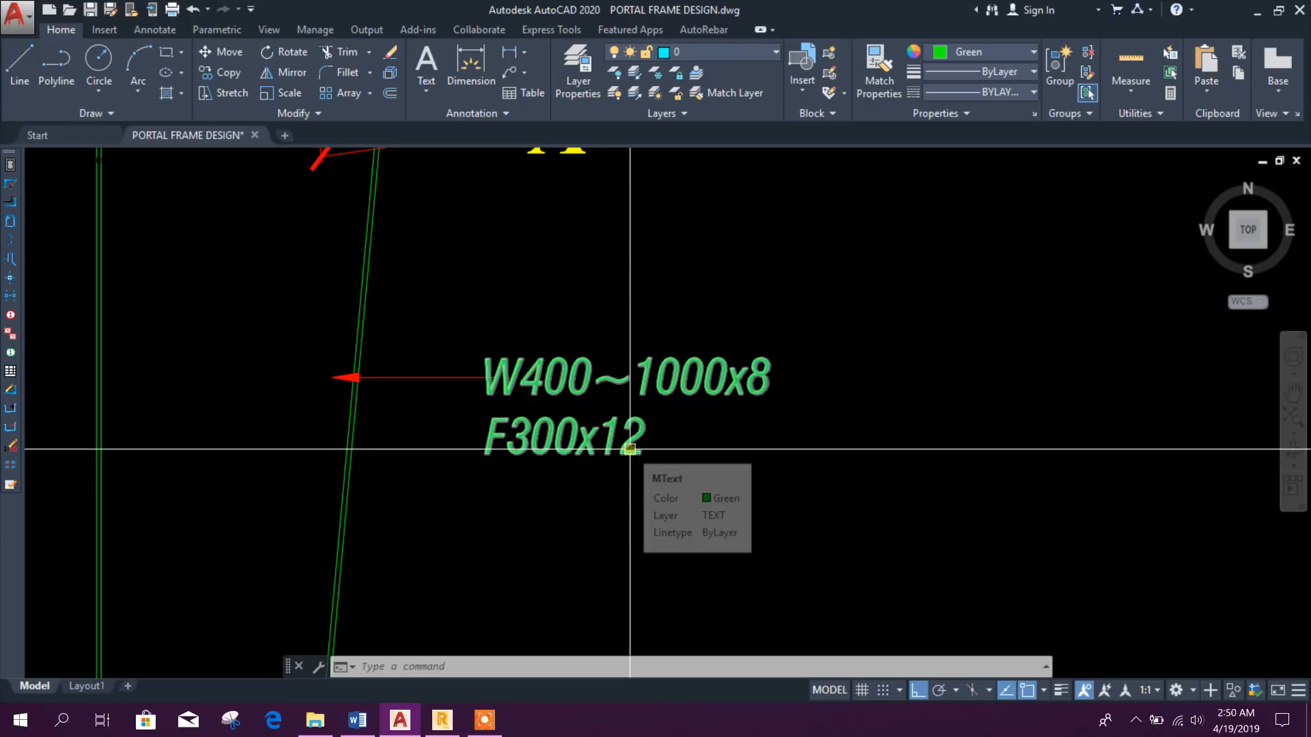
Switch to Robot Structural Analysis and label the new tapered section SC400~1000x8x300x12
click(448, 724)
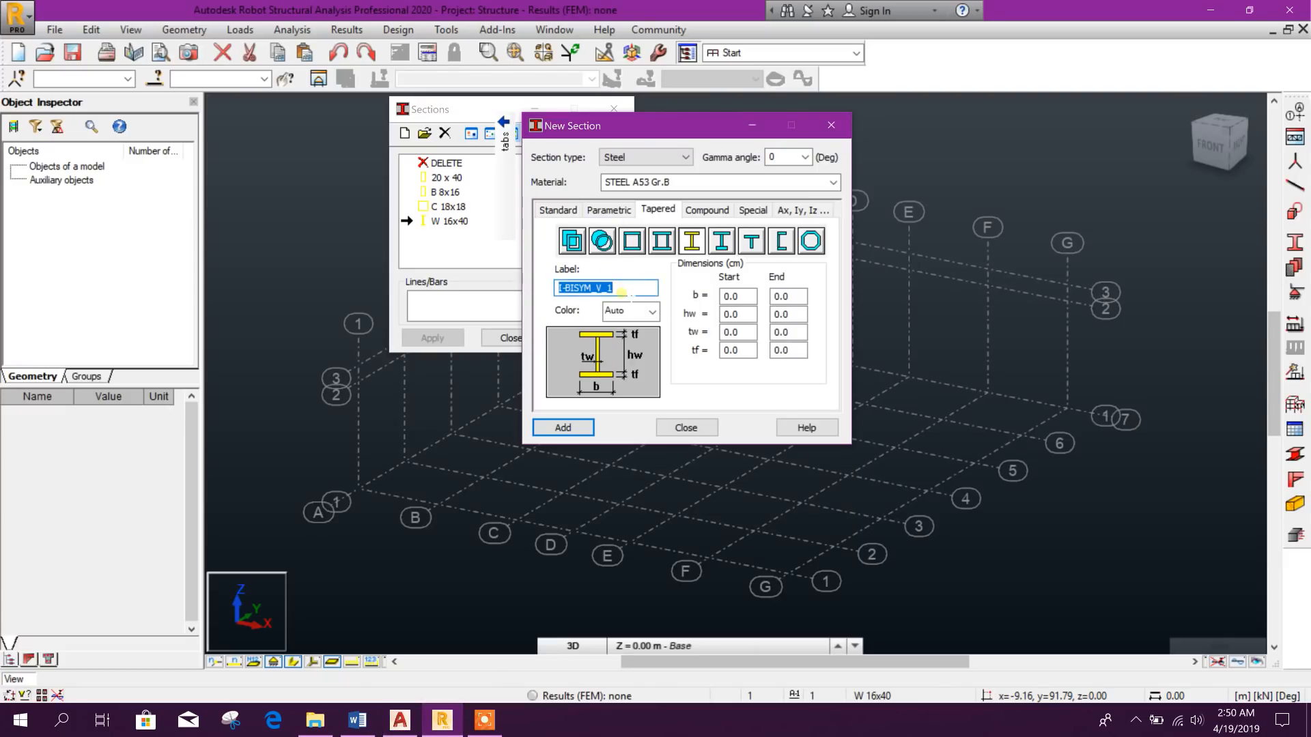
text(SC400~1000)
text(x300)
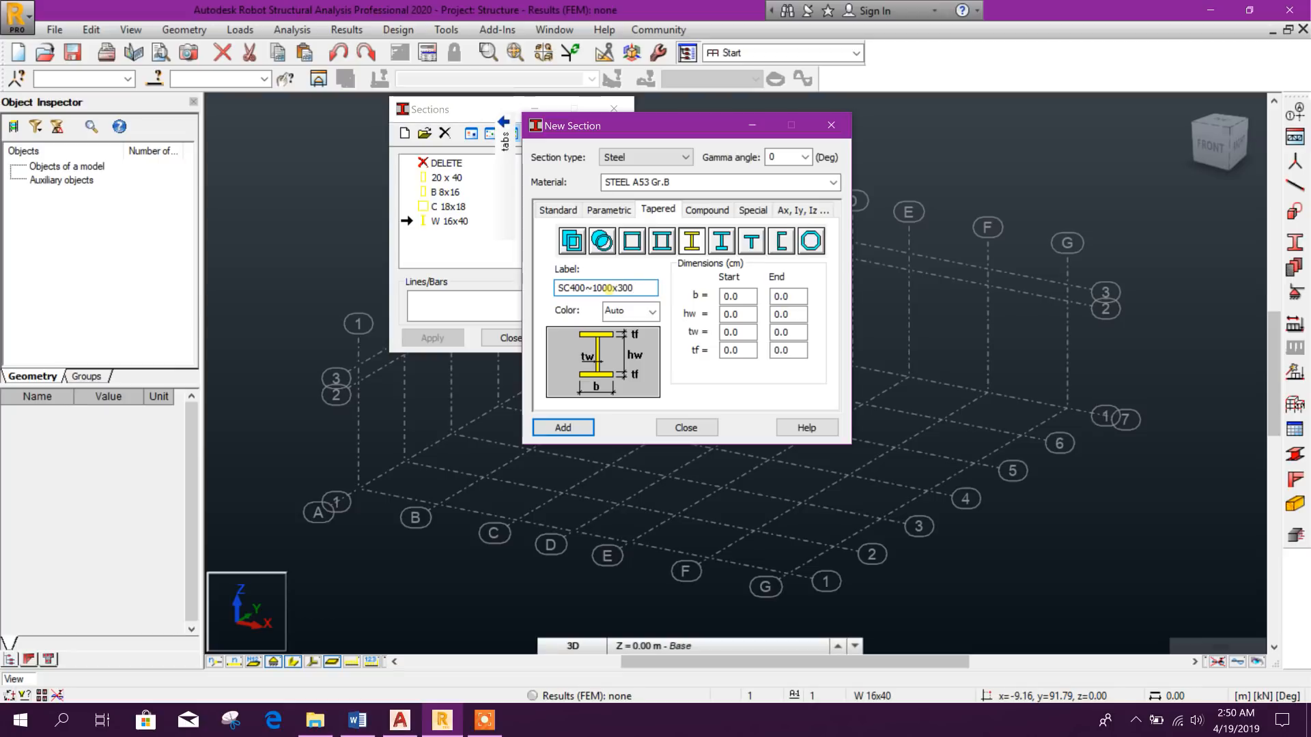
text(x12)
click(617, 287)
text(8x)
Shorten the column section's label to SC4~10x8x300x12
click(586, 288)
drag(585, 287, 576, 287)
key(BackSpace)
drag(591, 287, 600, 288)
key(BackSpace)
drag(639, 288, 557, 288)
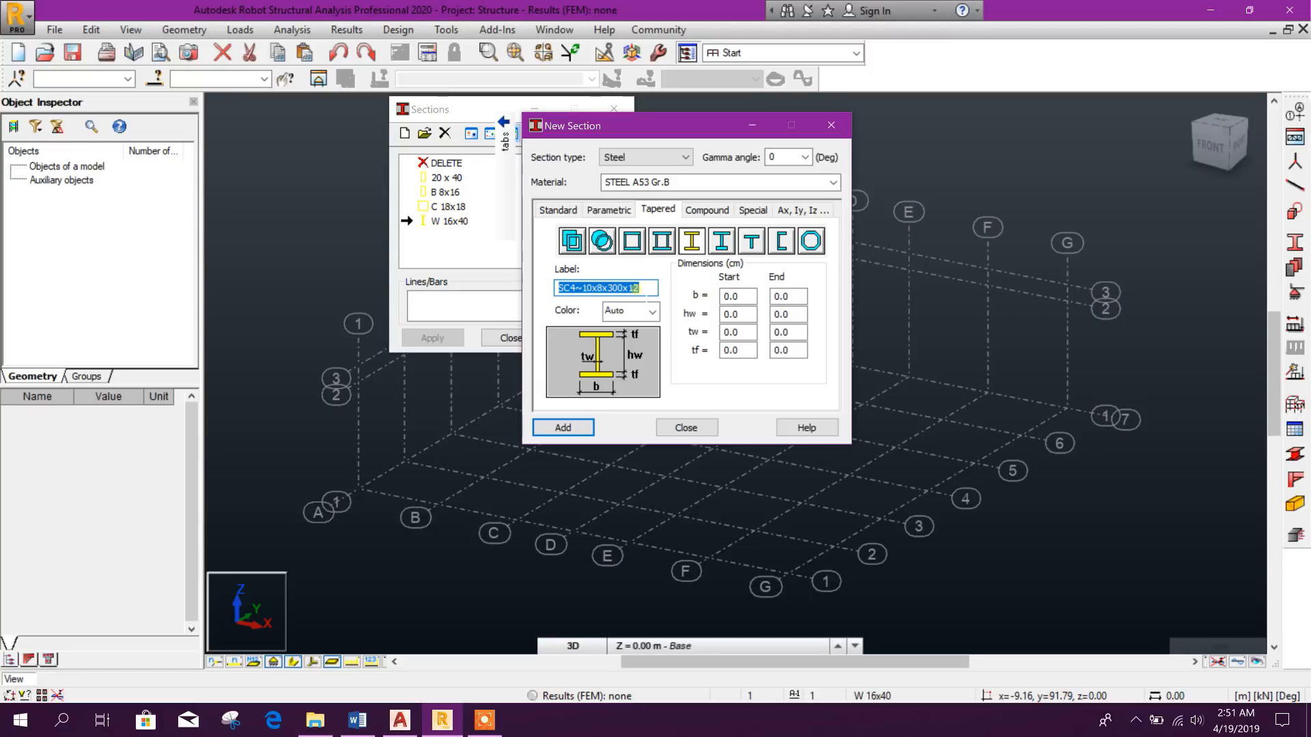
click(634, 288)
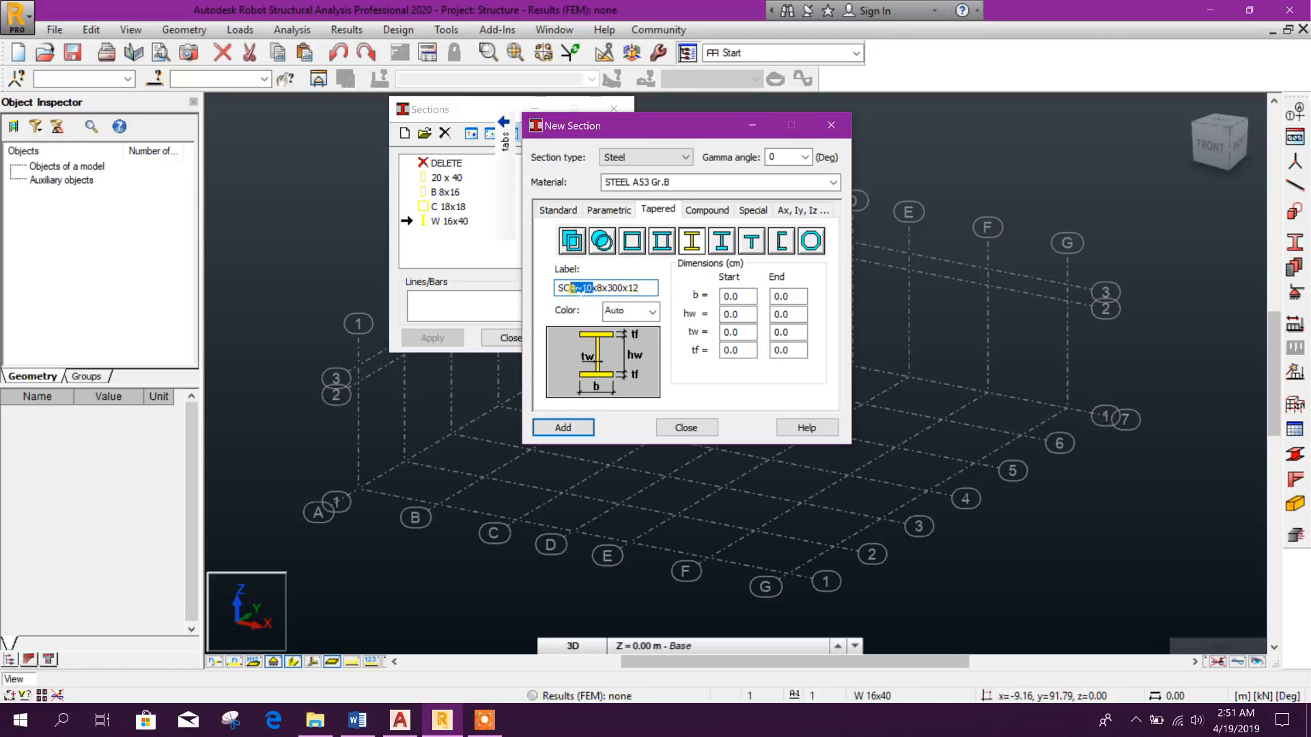
drag(595, 288, 570, 289)
click(576, 289)
Set the column section's flange width b to 300 and its web height hw to 400 at the start and 1000 at the end
click(733, 298)
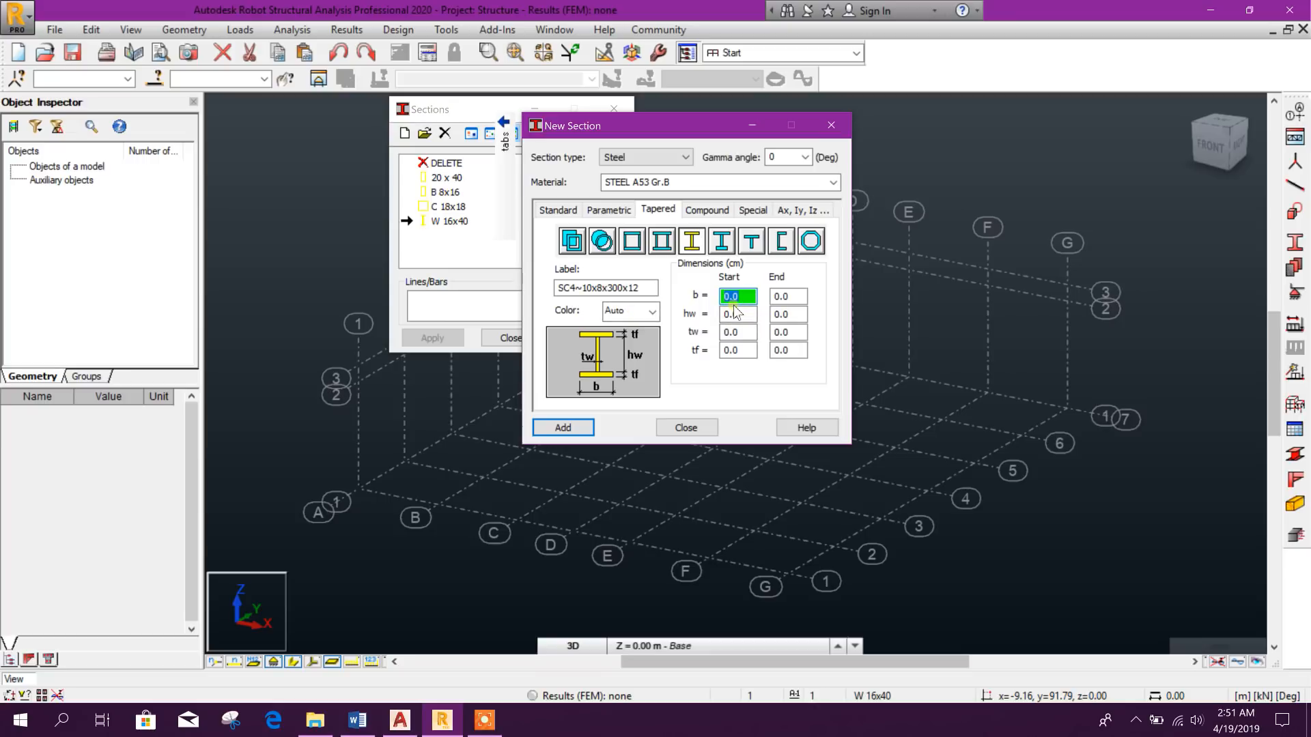
text(300)
key(Tab)
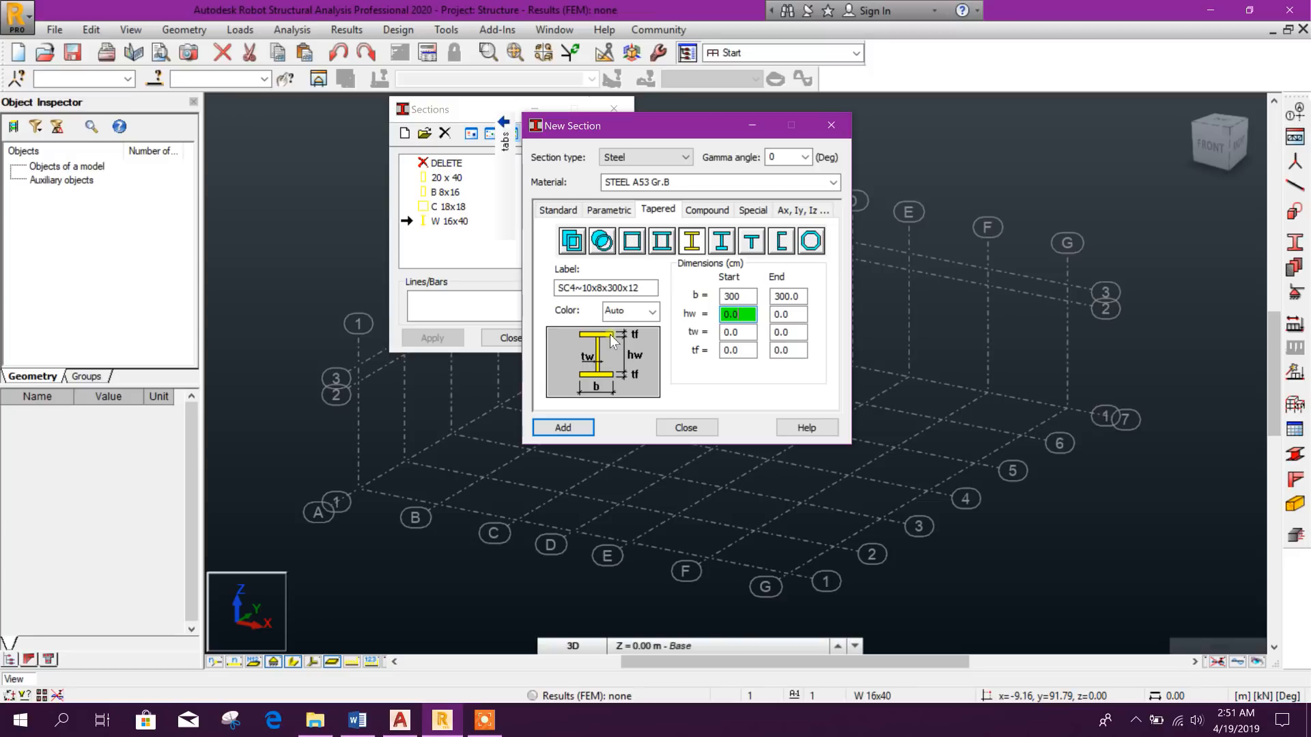
double_click(732, 315)
text(400)
click(805, 315)
text(1000)
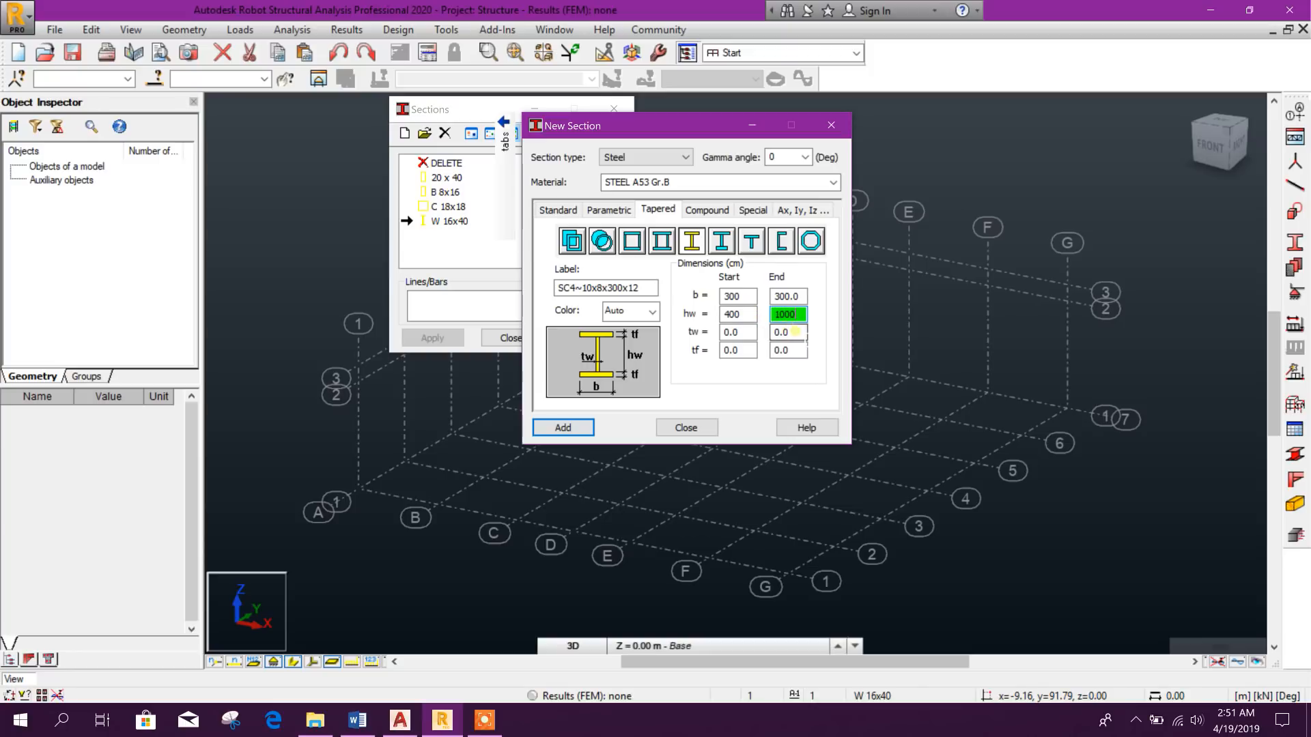
Set the web thickness tw to 8 and the flange thickness tf to 12, and add the column section to the list
click(737, 333)
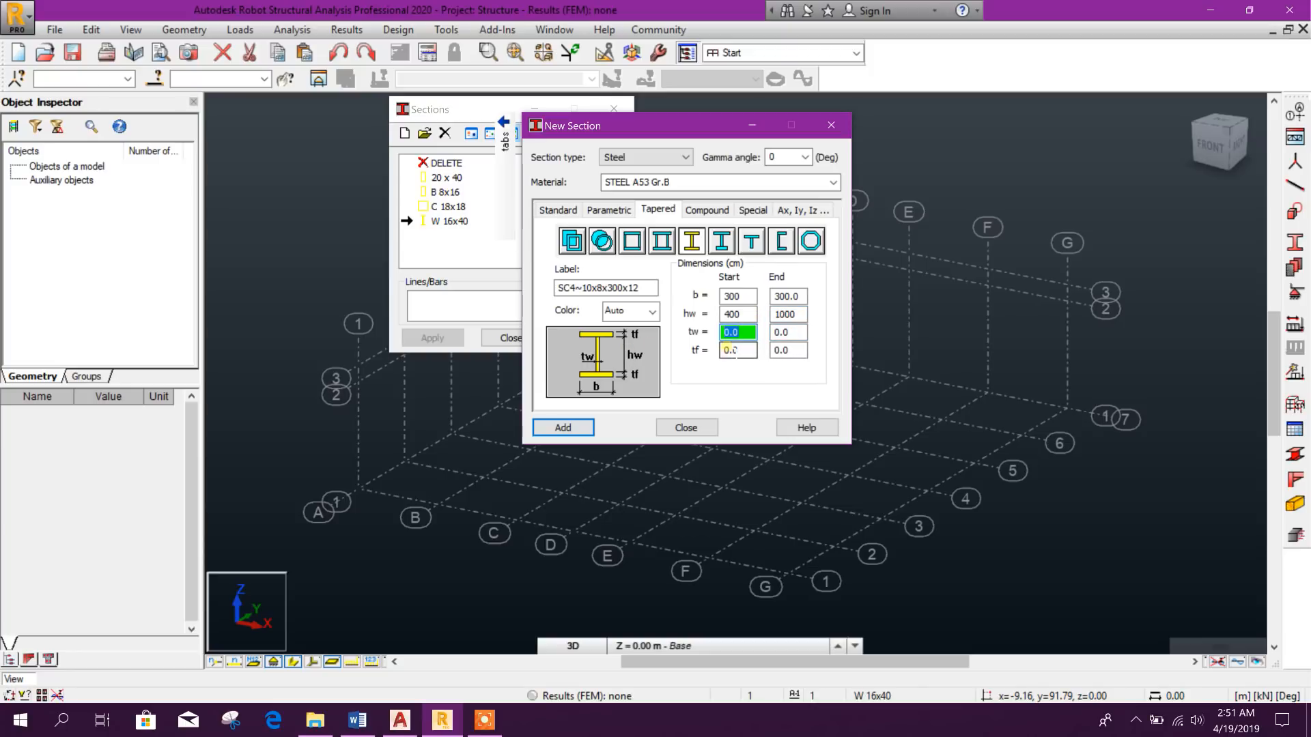
text(8)
click(746, 350)
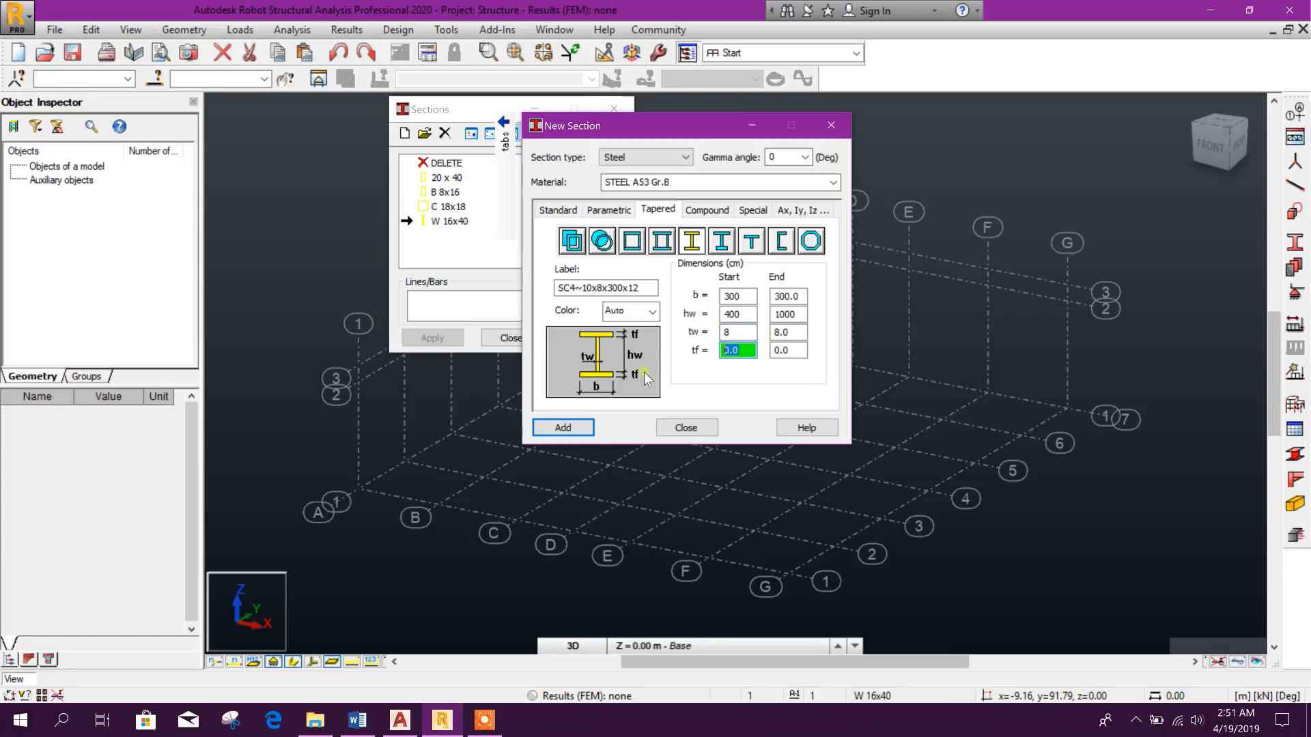
text(12)
click(736, 333)
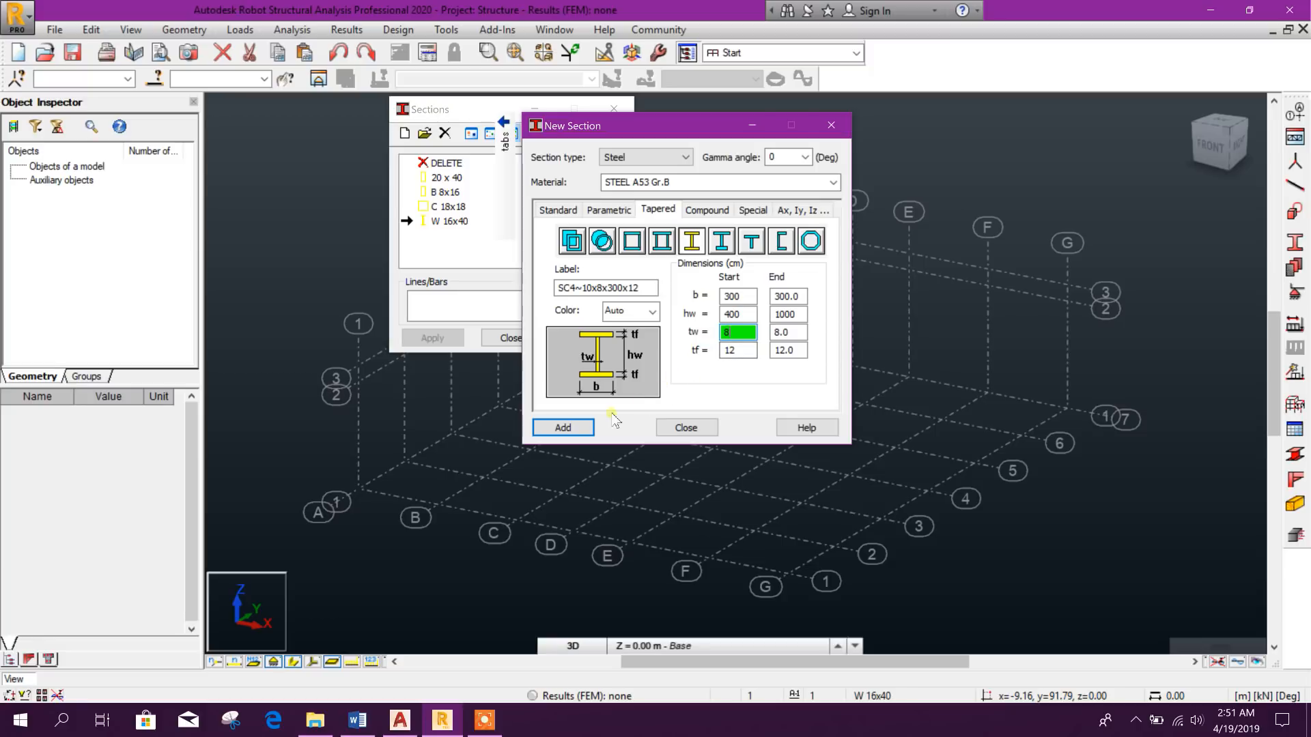
click(575, 428)
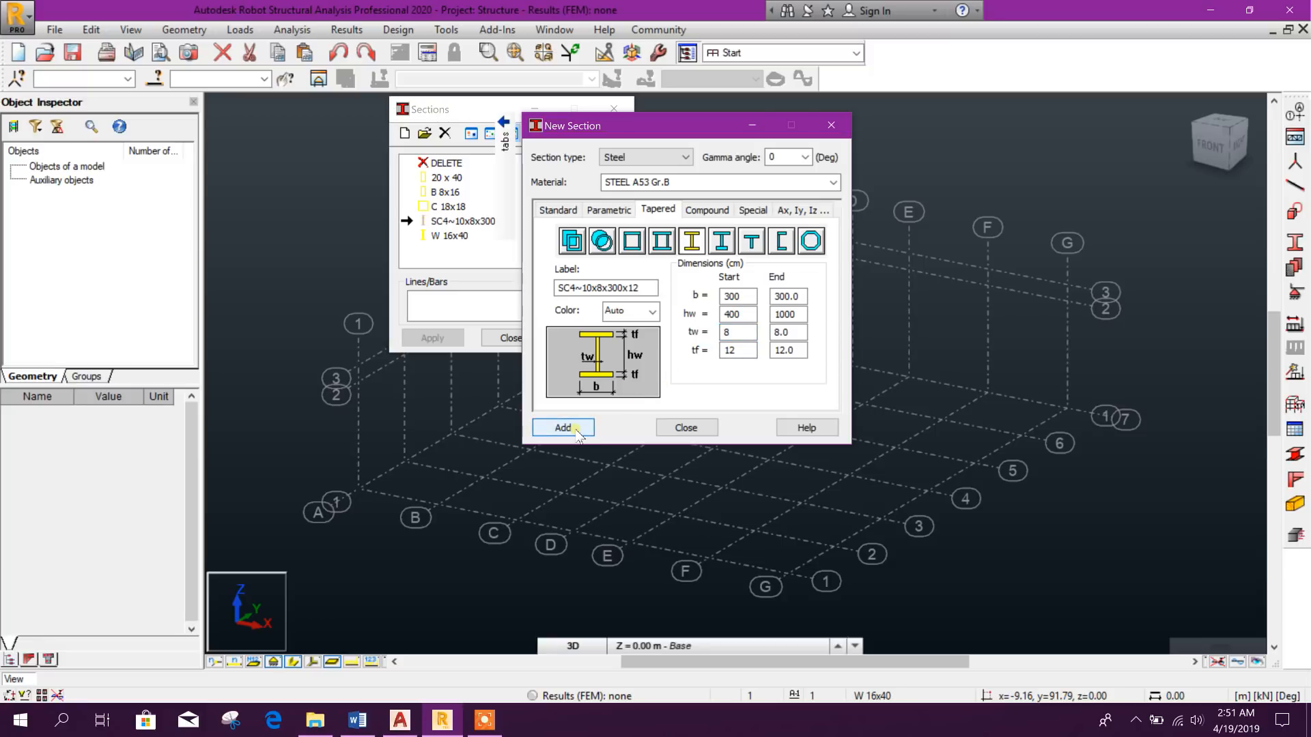
Switch to AutoCAD and examine the web and flange size label of the 7800-long tapered rafter
click(403, 721)
scroll(659, 378, down, 3)
middle_drag(808, 374, 579, 533)
scroll(693, 367, up, 4)
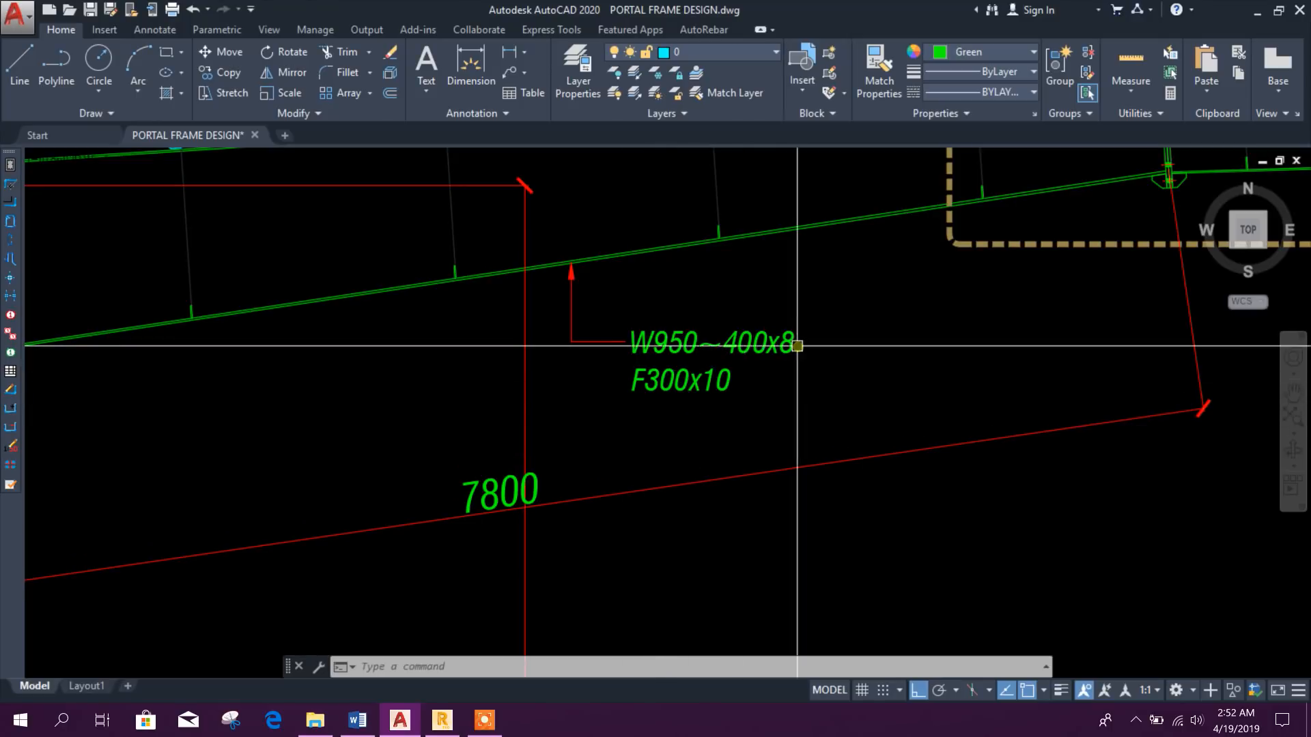
scroll(718, 398, down, 2)
scroll(710, 399, up, 2)
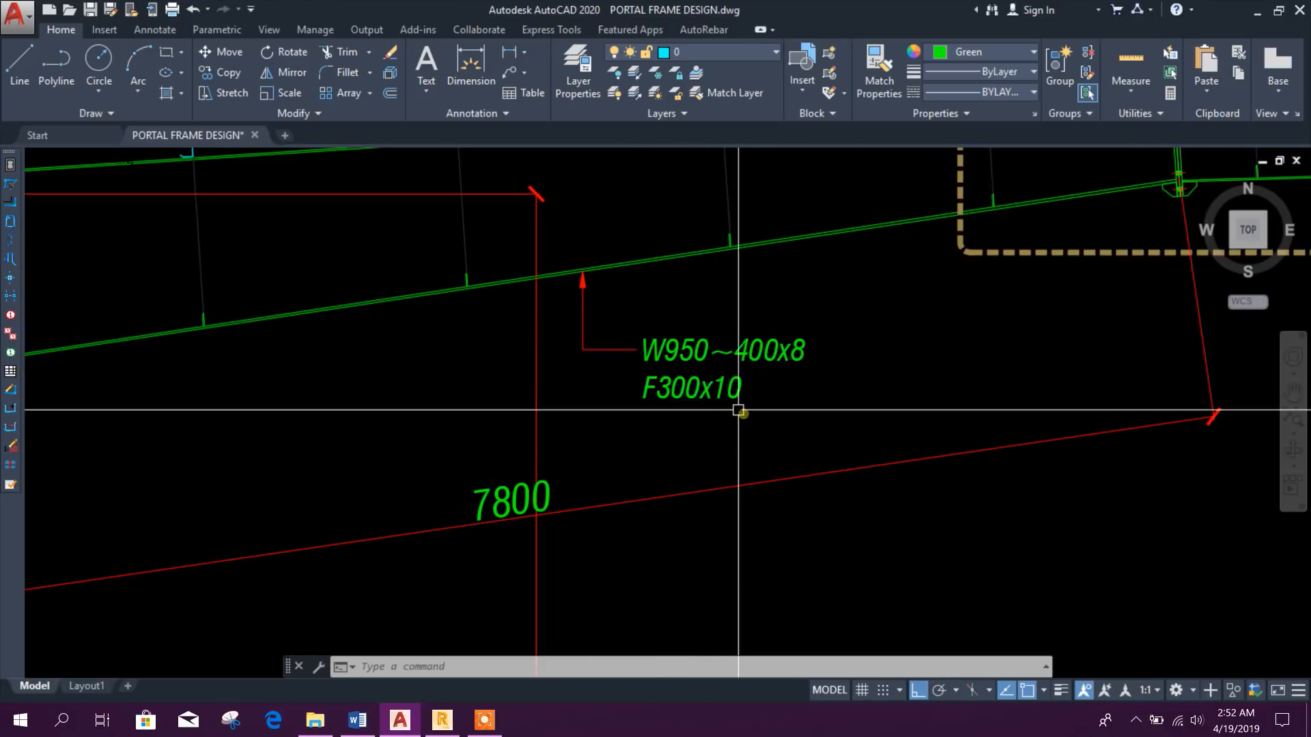
Return to Robot Structural Analysis and relabel the section definition SC95~40x8x300x10, checking it against the AutoCAD drawing
click(456, 723)
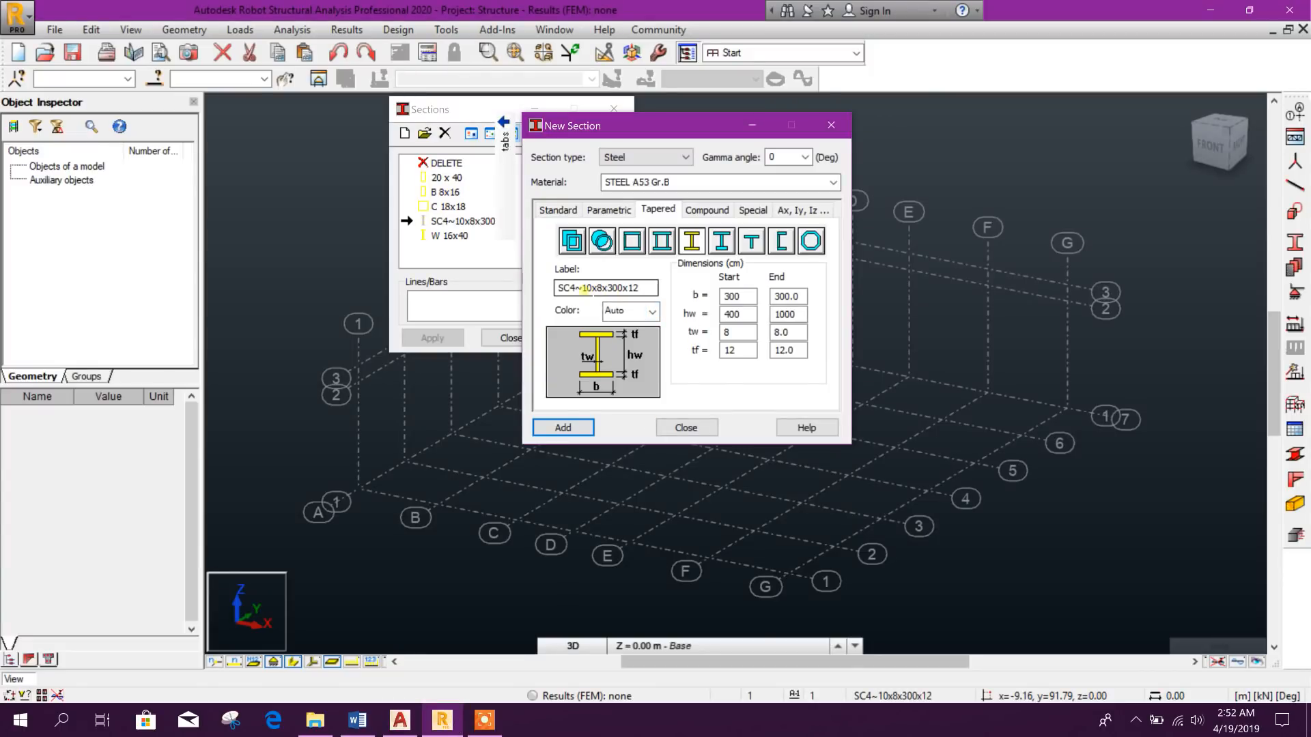
drag(587, 287, 592, 287)
text(9)
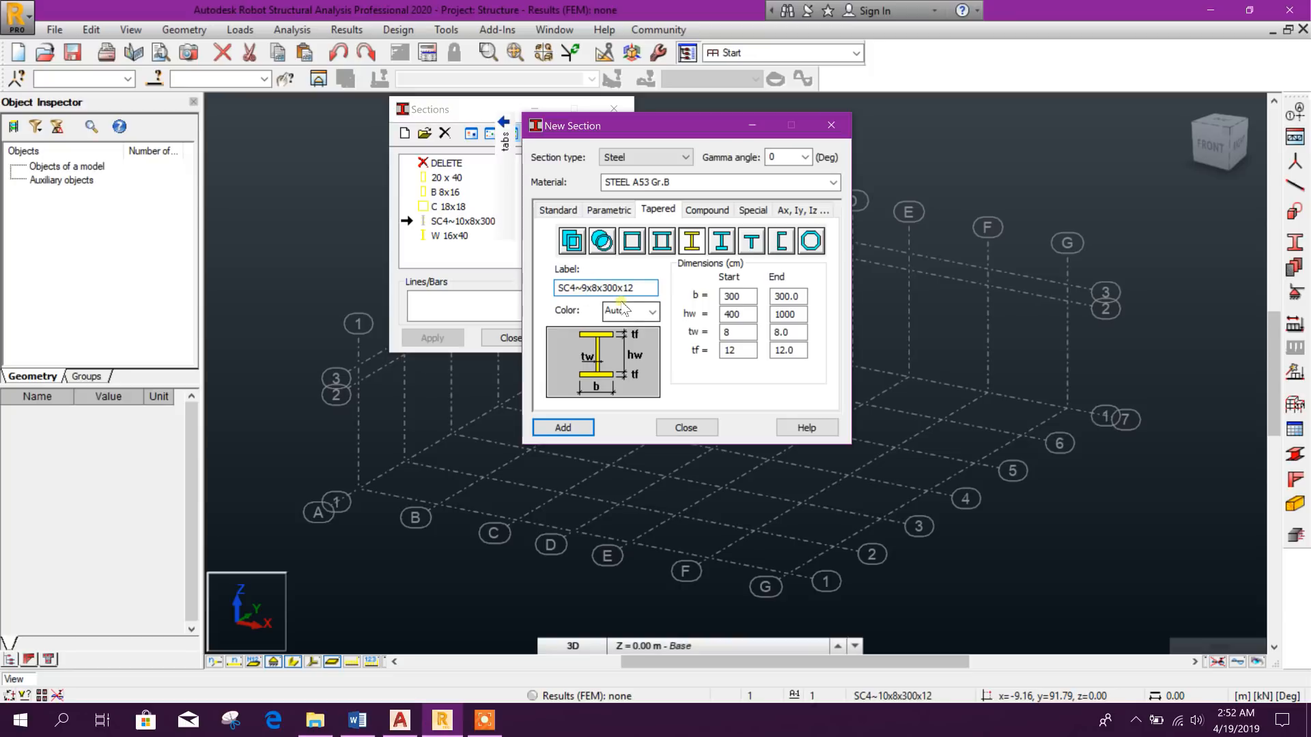
text(5)
mouse_move(597, 287)
mouse_down()
mouse_move(571, 287)
mouse_move(596, 287)
mouse_up()
text(95~)
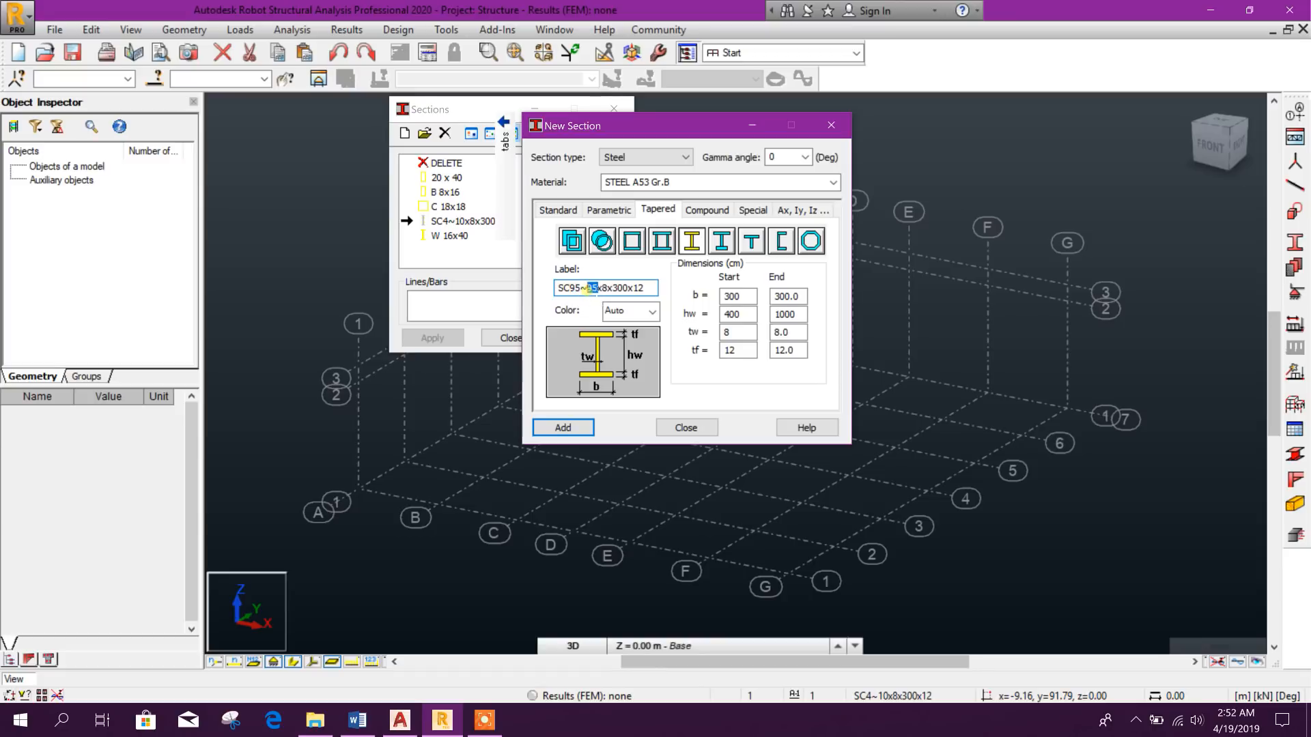
text(40)
click(612, 288)
drag(613, 287, 603, 288)
click(623, 288)
drag(639, 288, 644, 287)
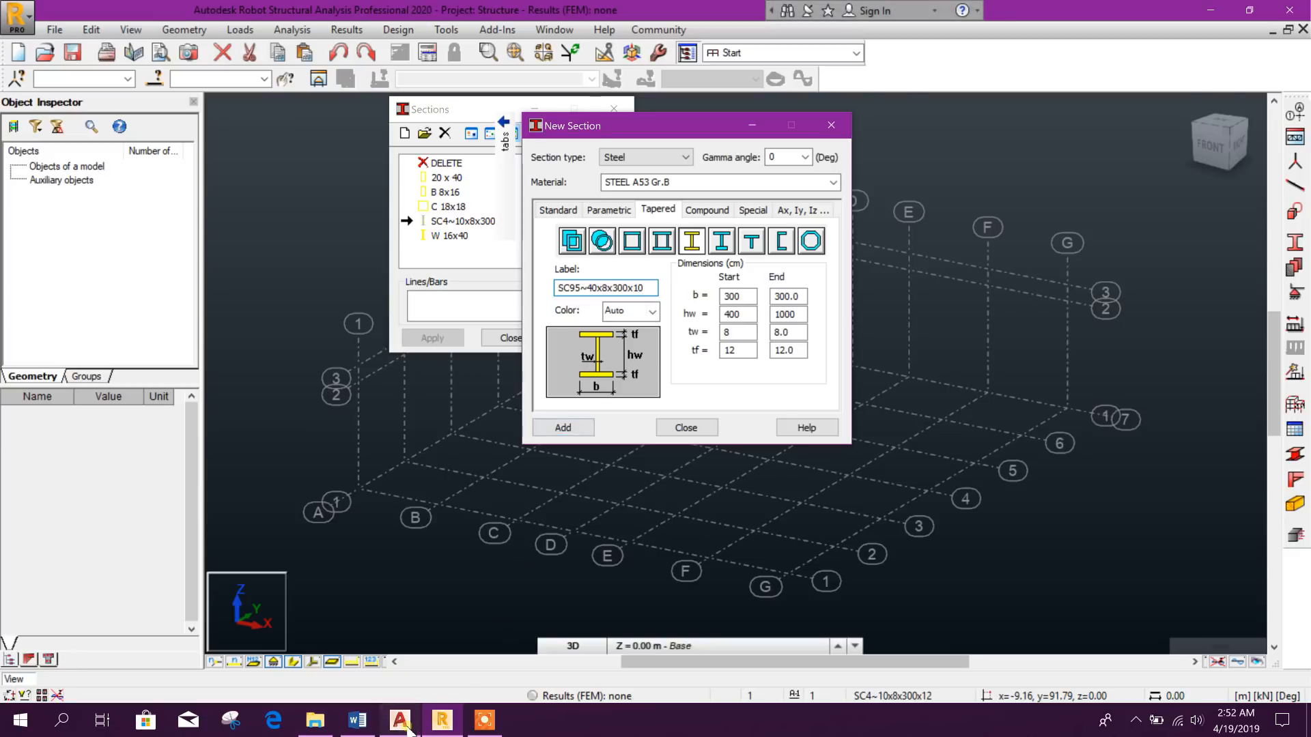
click(400, 720)
click(442, 721)
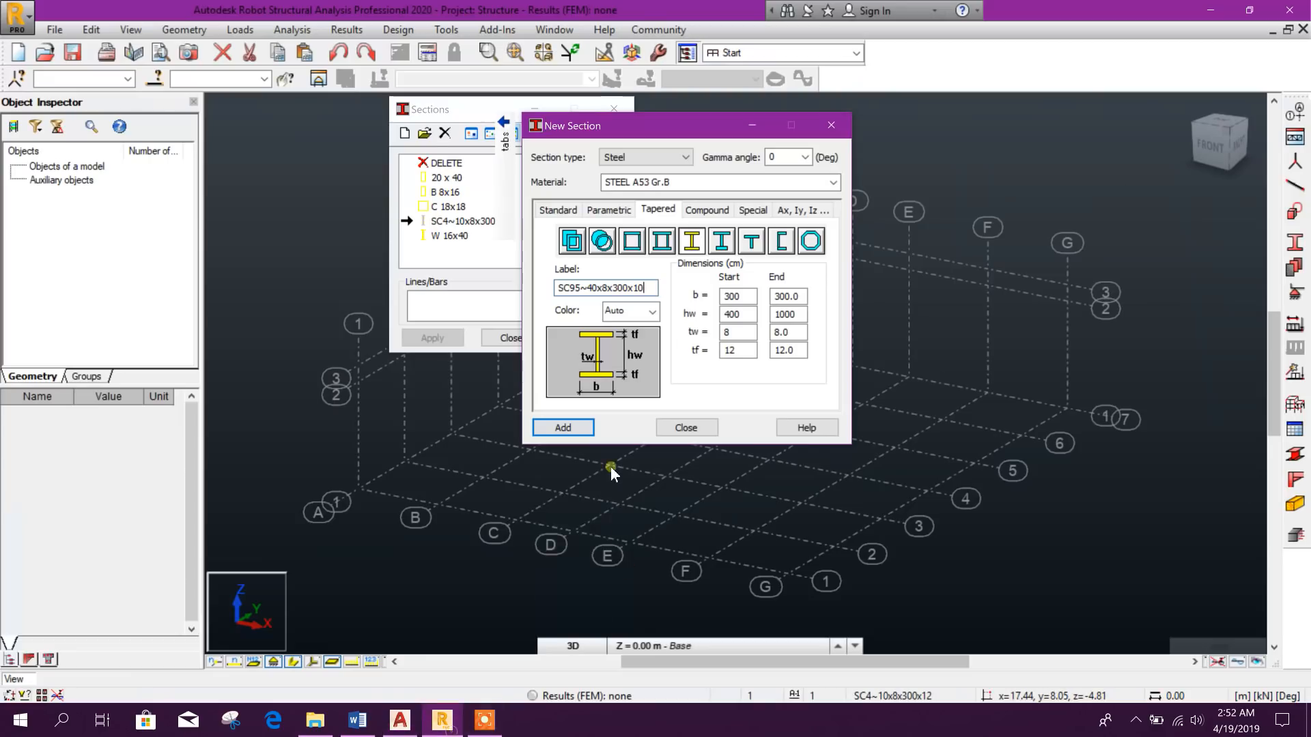
Set the rafter section's web height hw to 950 at the start and 400 at the end
double_click(732, 297)
double_click(734, 314)
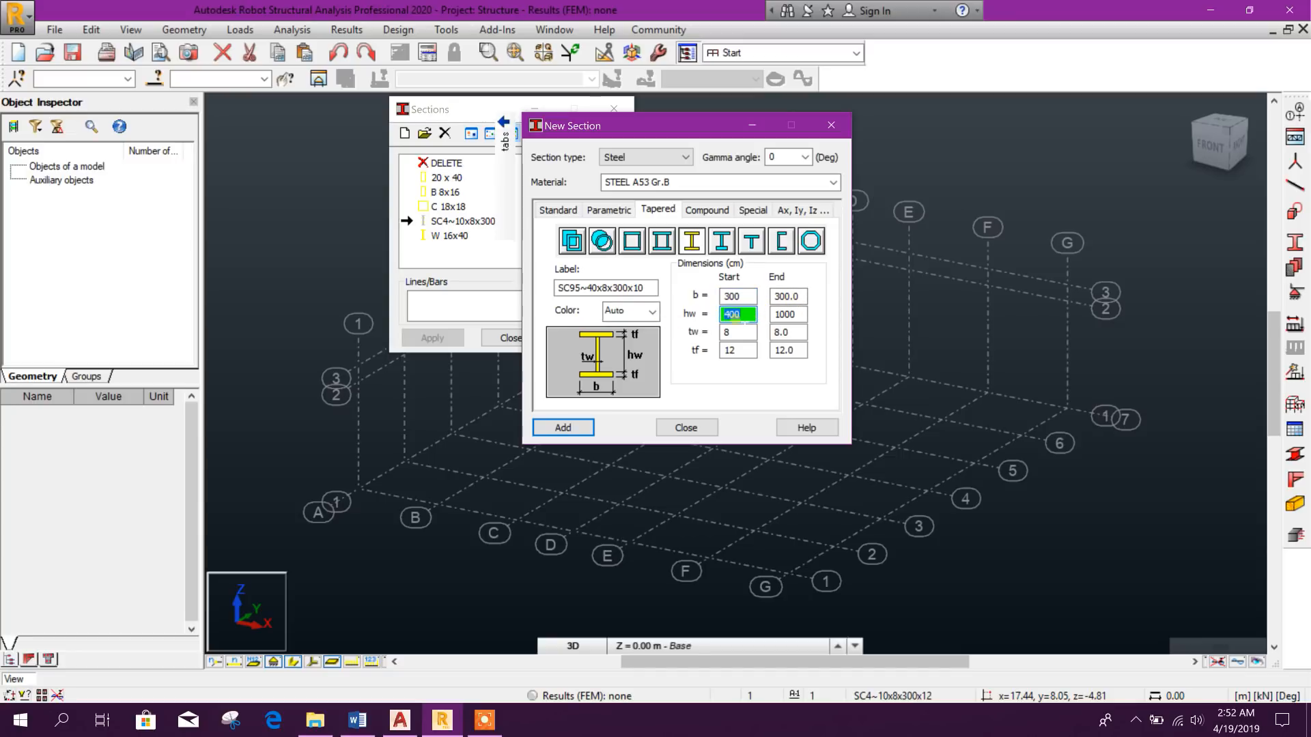
text(950)
key(Tab)
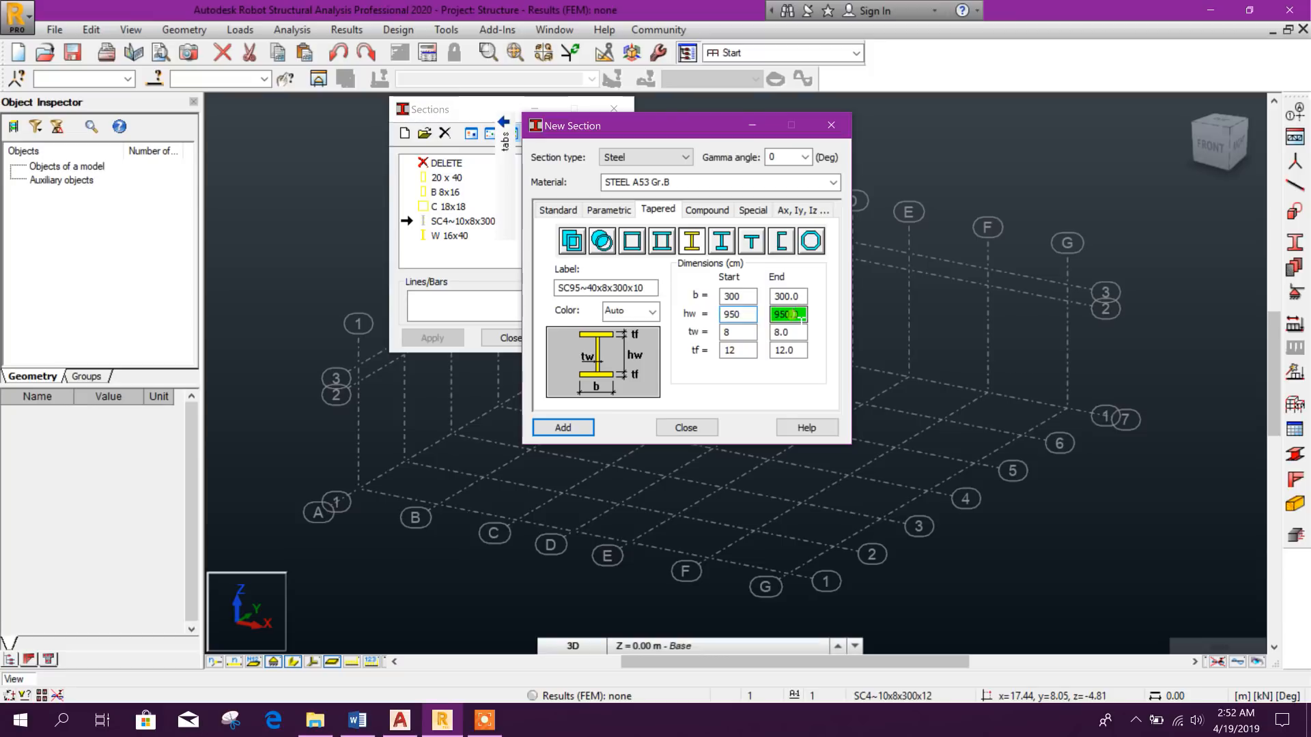
text(400)
key(Tab)
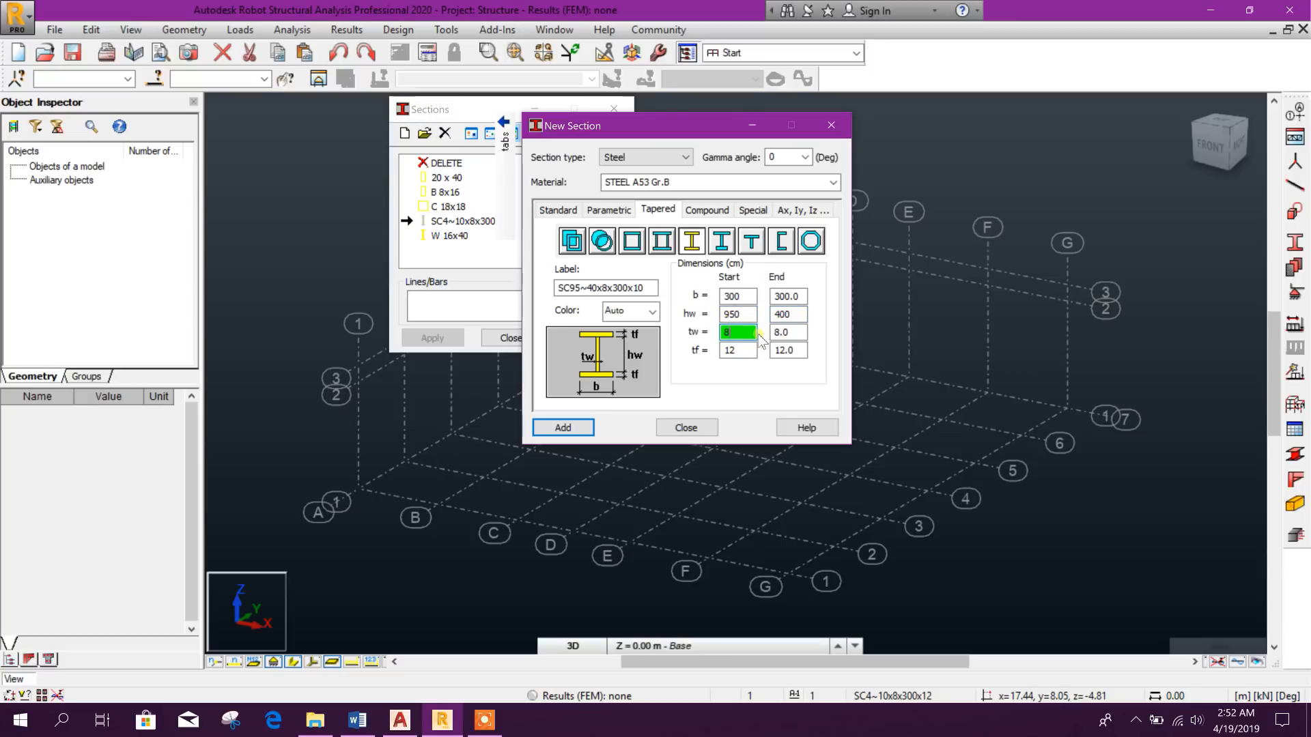
Set the rafter section's flange thickness tf to 10 and add the section to the list
key(Tab)
key(Tab)
text(10)
click(580, 429)
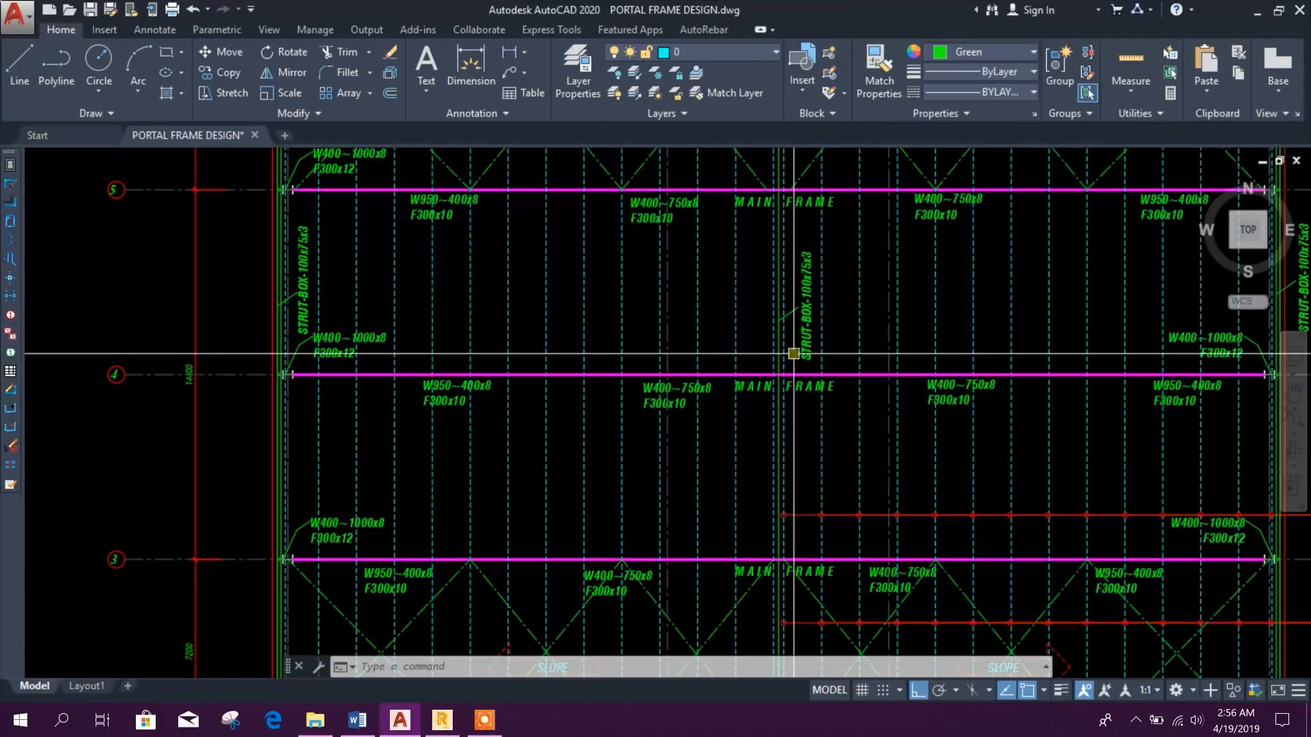
Check the strut box size in AutoCAD, return to Robot Structural Analysis and start a parametric rectangular tube section labelled STR100x75x3
scroll(793, 353, up, 5)
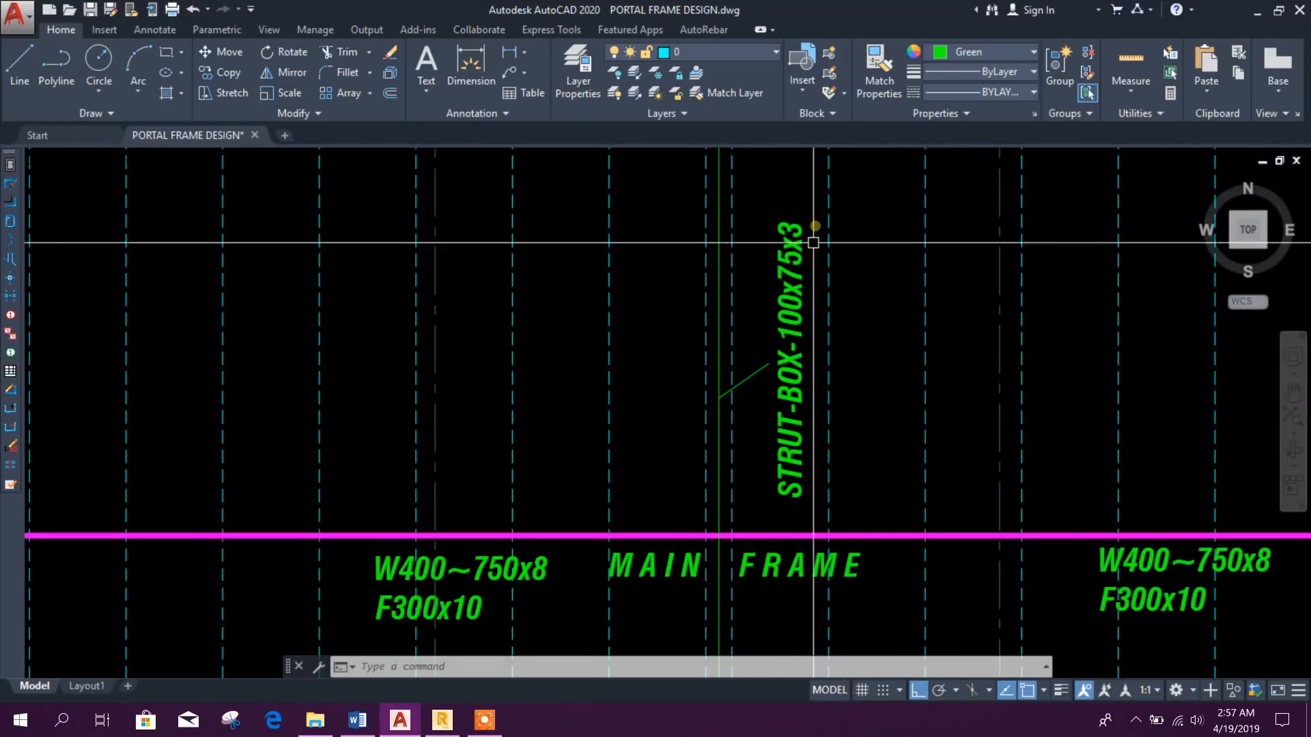
click(442, 719)
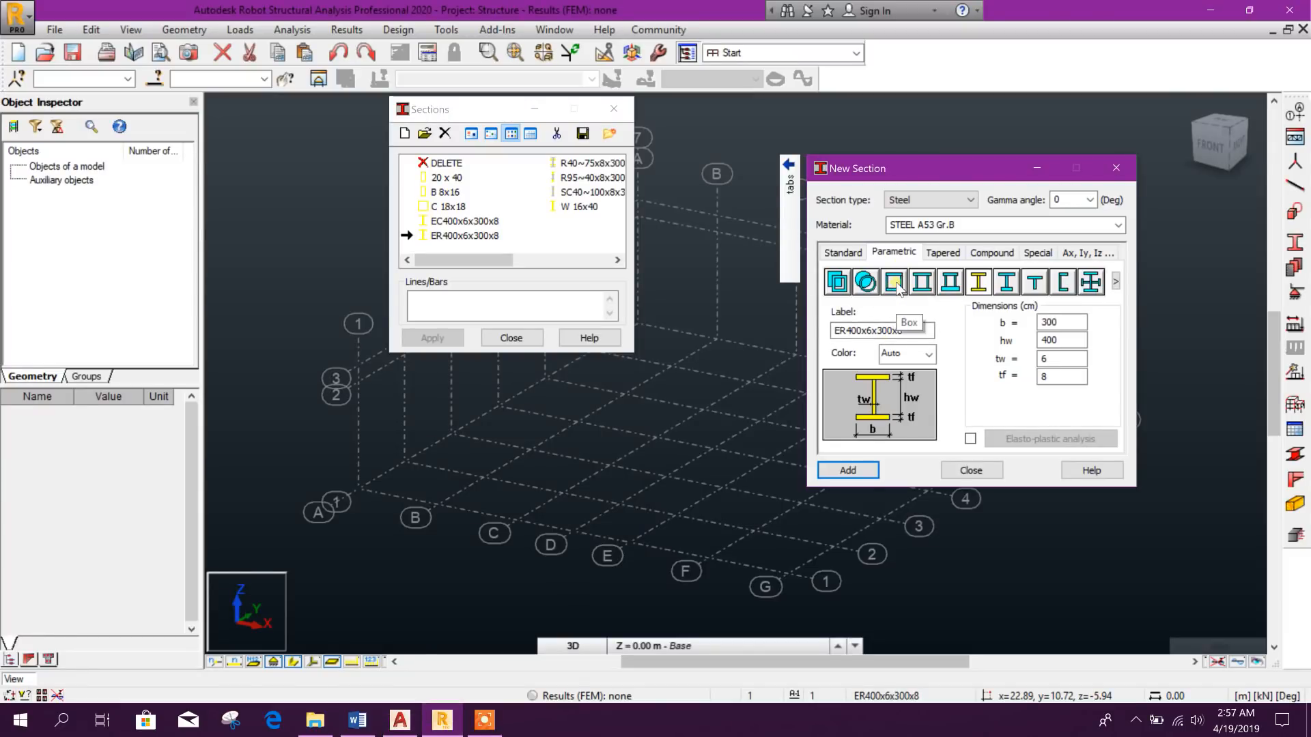
click(838, 282)
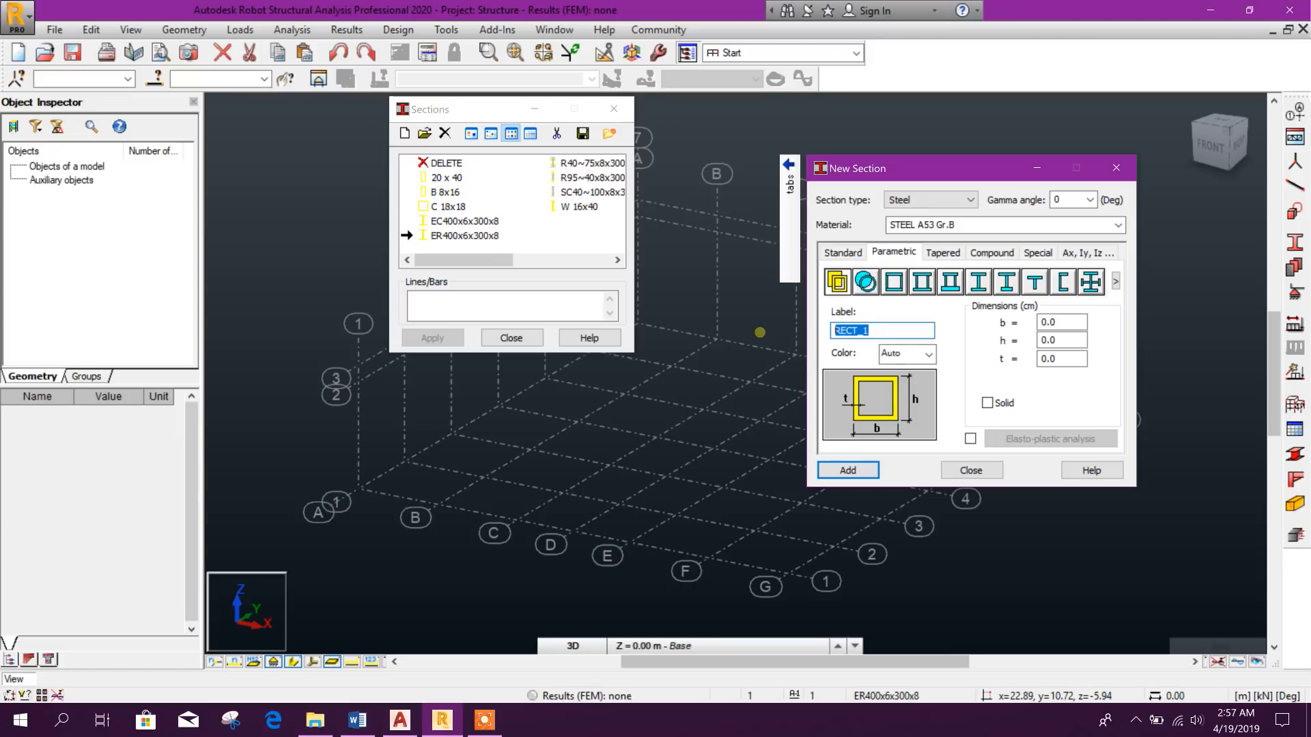
text(STR100x75x3)
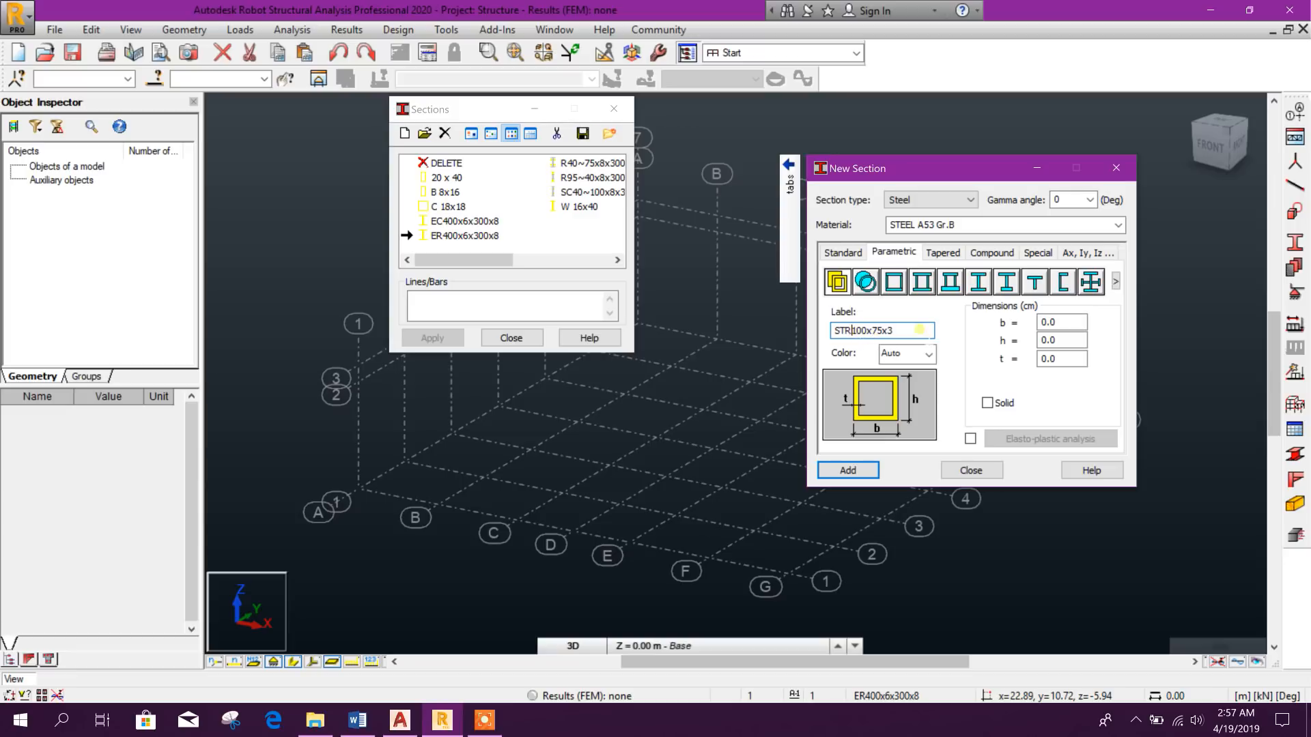
Set the strut tube's width b to 7.5 cm and height h to 10 cm
drag(1076, 322, 964, 338)
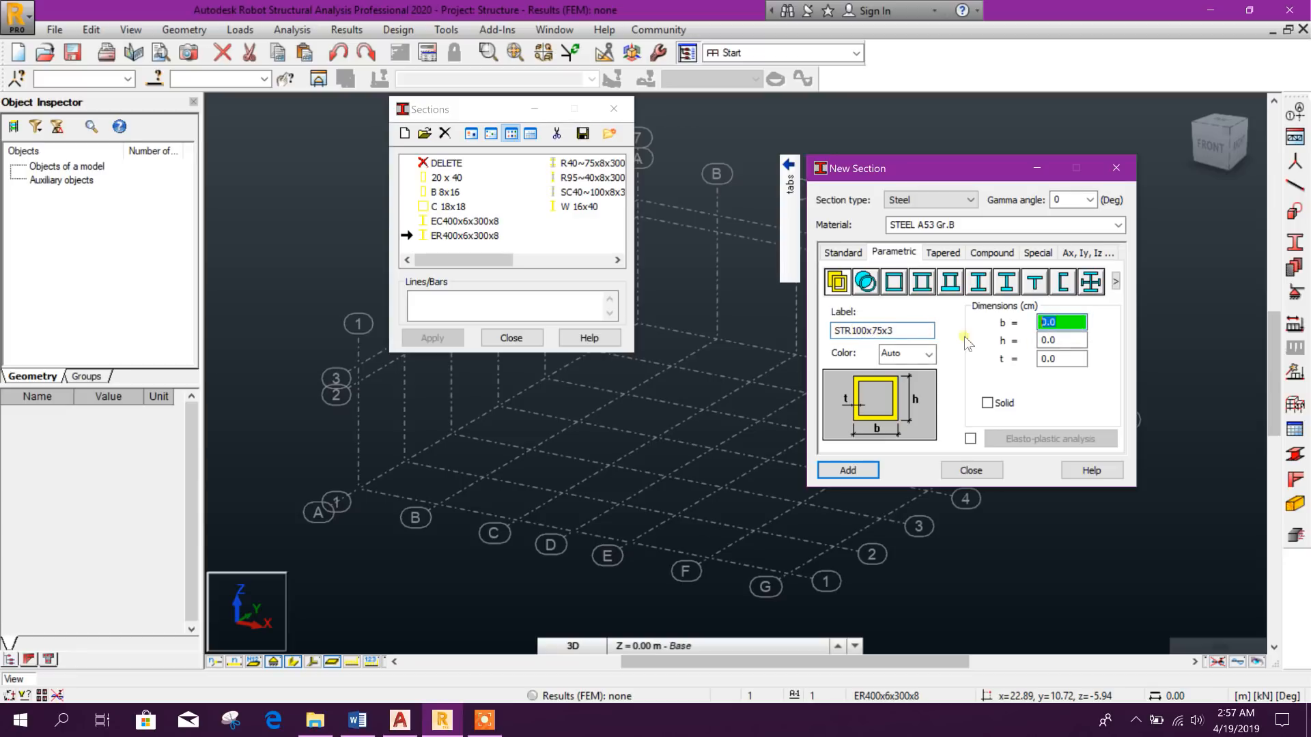
text(75)
click(1055, 341)
click(1047, 323)
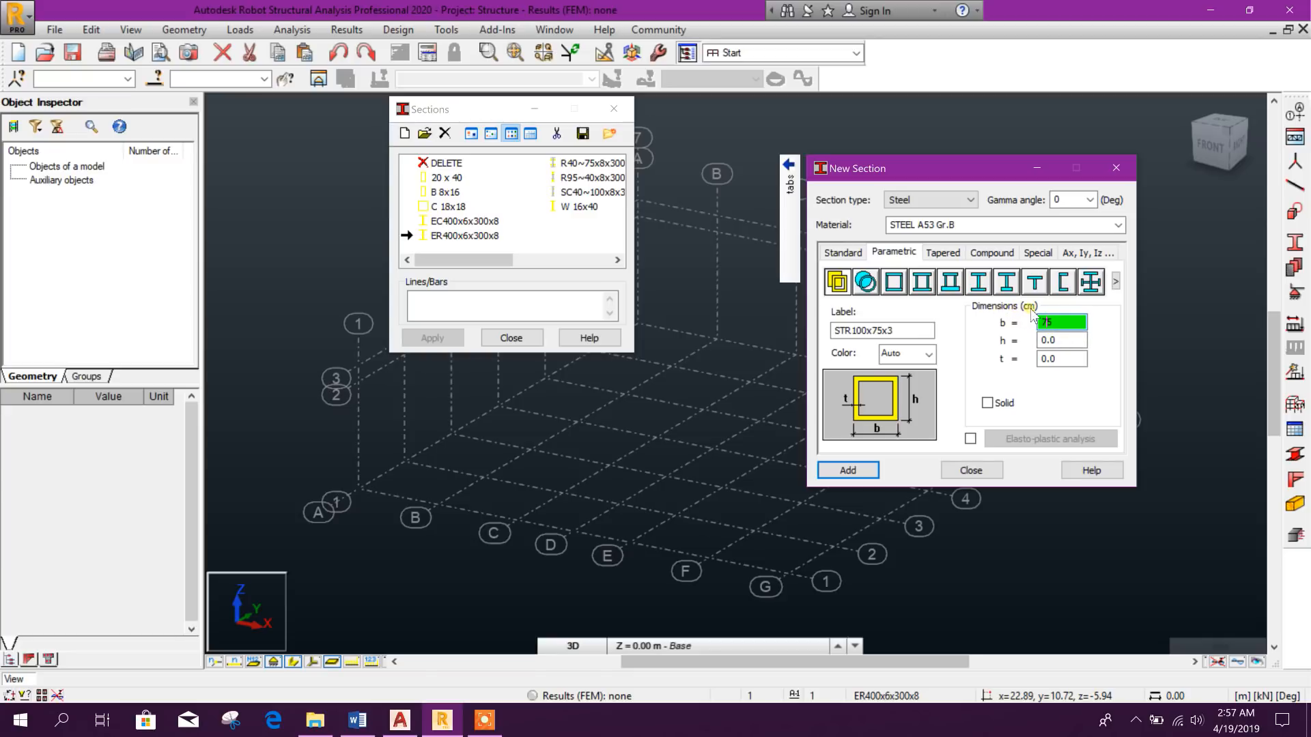
text(.)
click(1068, 340)
drag(1069, 345, 922, 363)
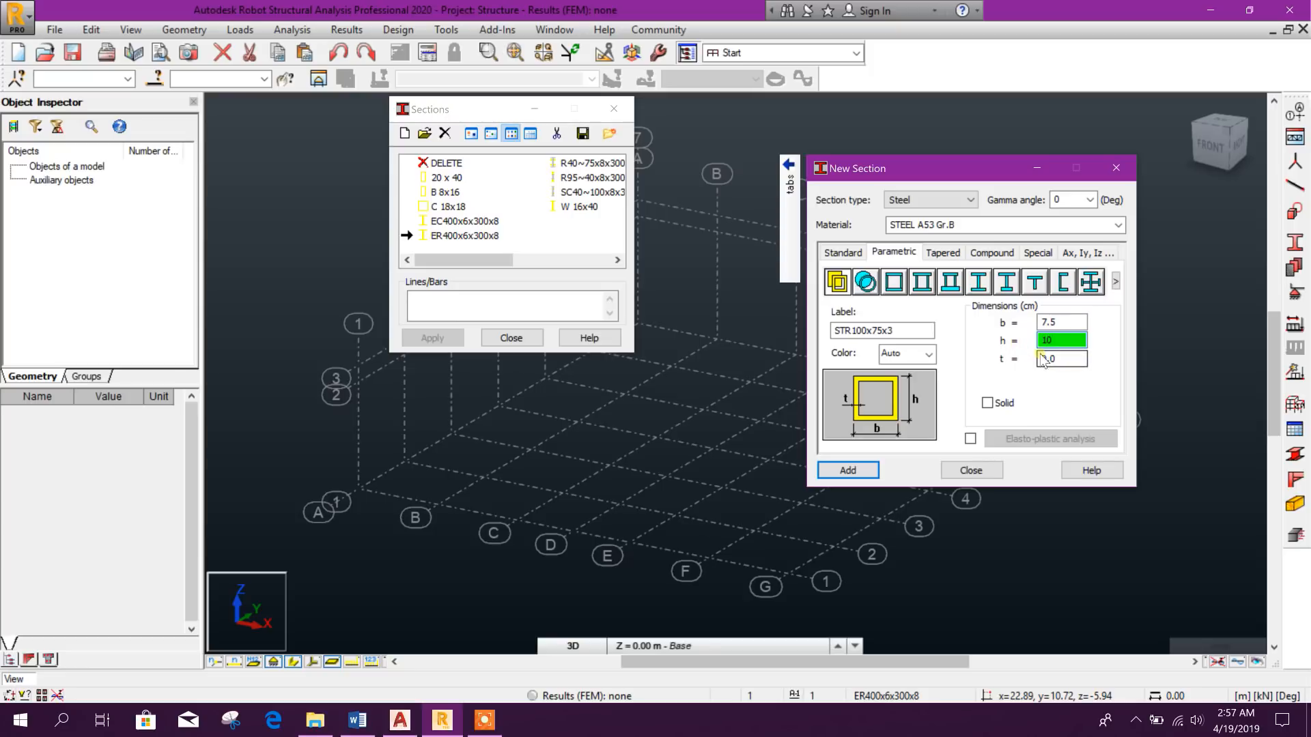
Set the strut tube's wall thickness t to 0.3 cm, add STR100x75x3 to the section list and finish the definition
click(1059, 359)
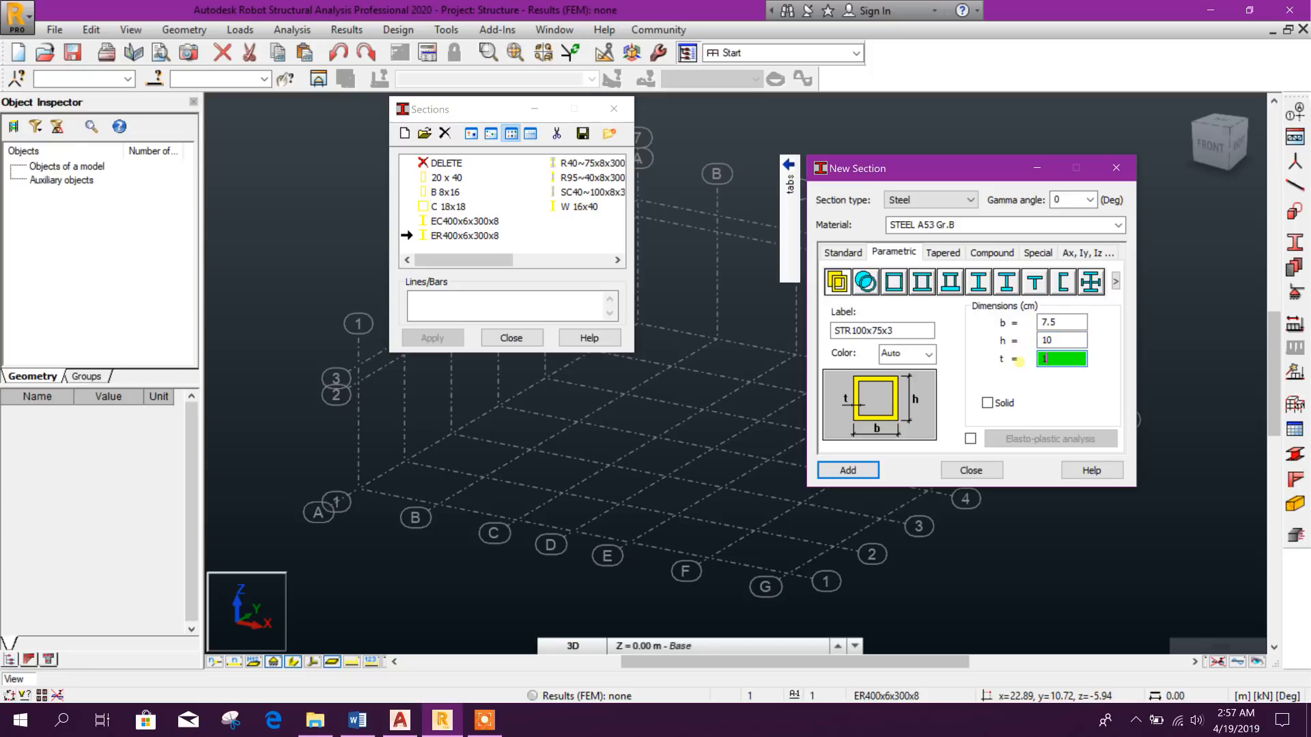
double_click(1048, 360)
double_click(1068, 341)
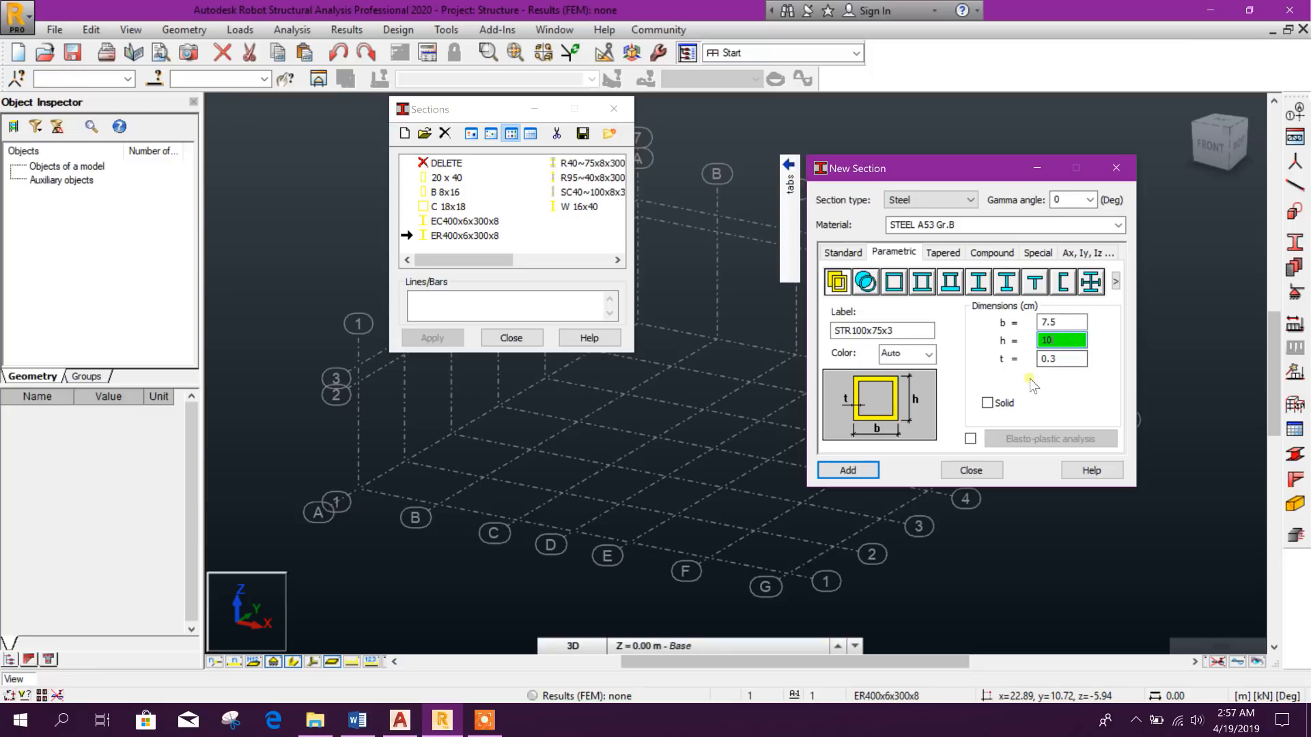
click(847, 470)
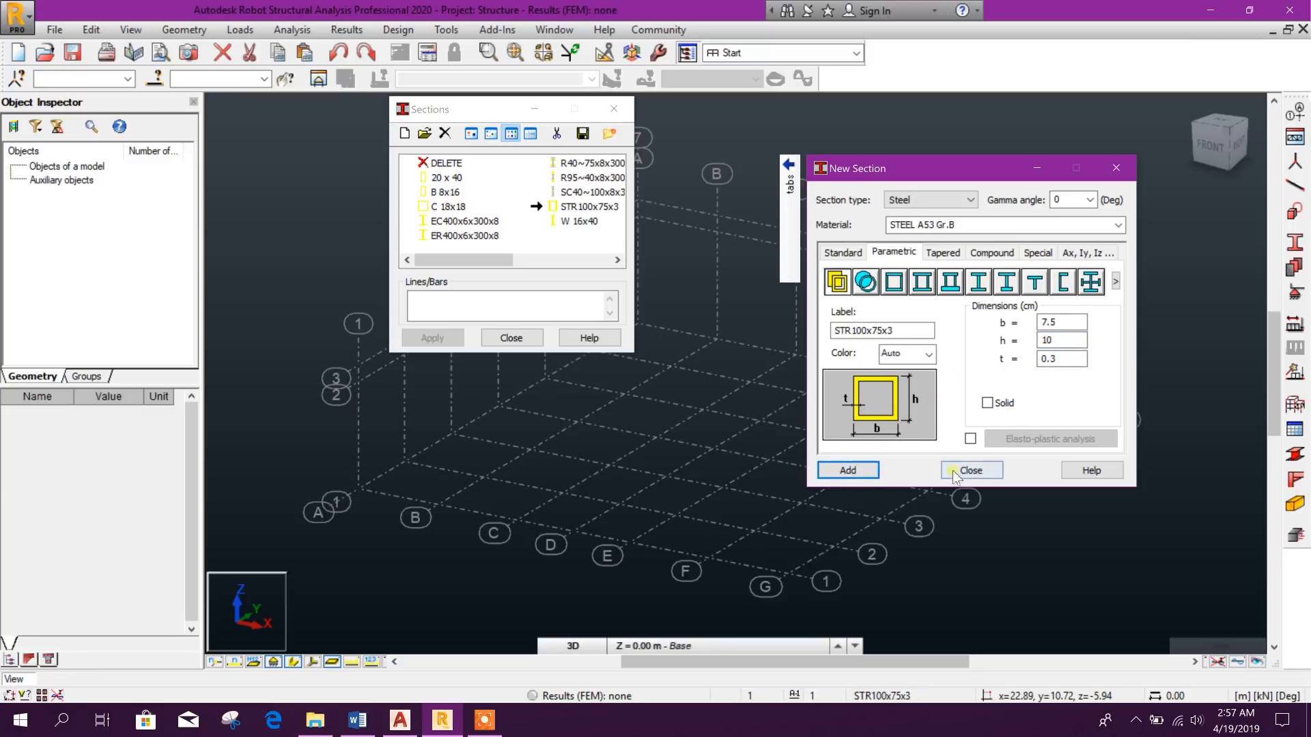
click(971, 470)
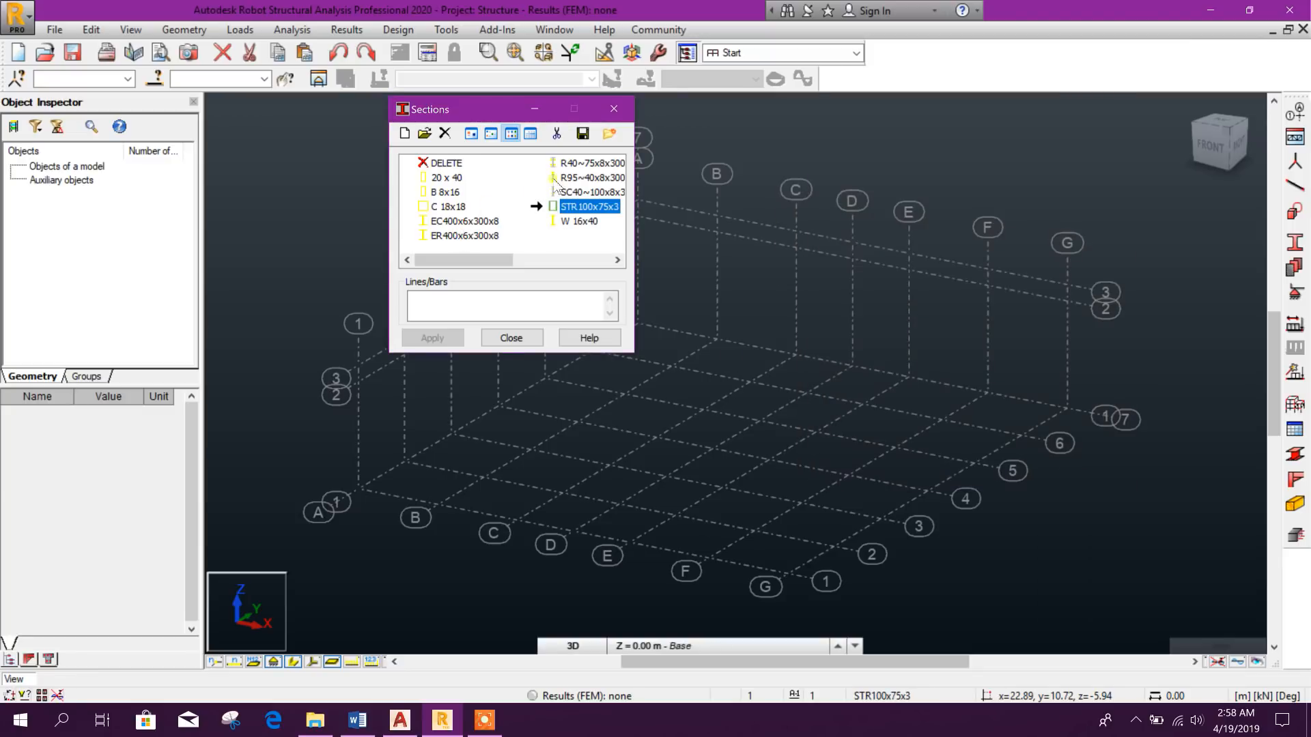
Reopen section SC40~100x8x300x12 and set b to 30 cm and hw to 40 cm at the start and 100 cm at the end
double_click(588, 191)
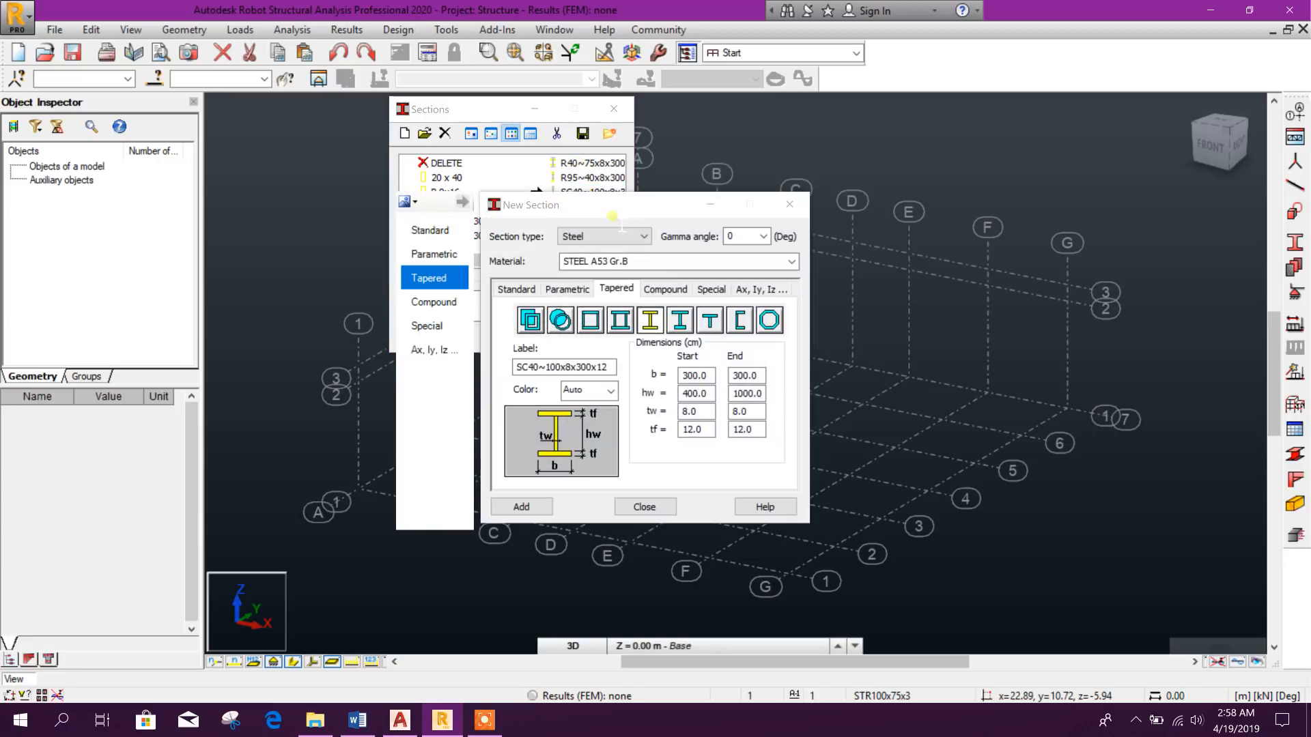
click(700, 375)
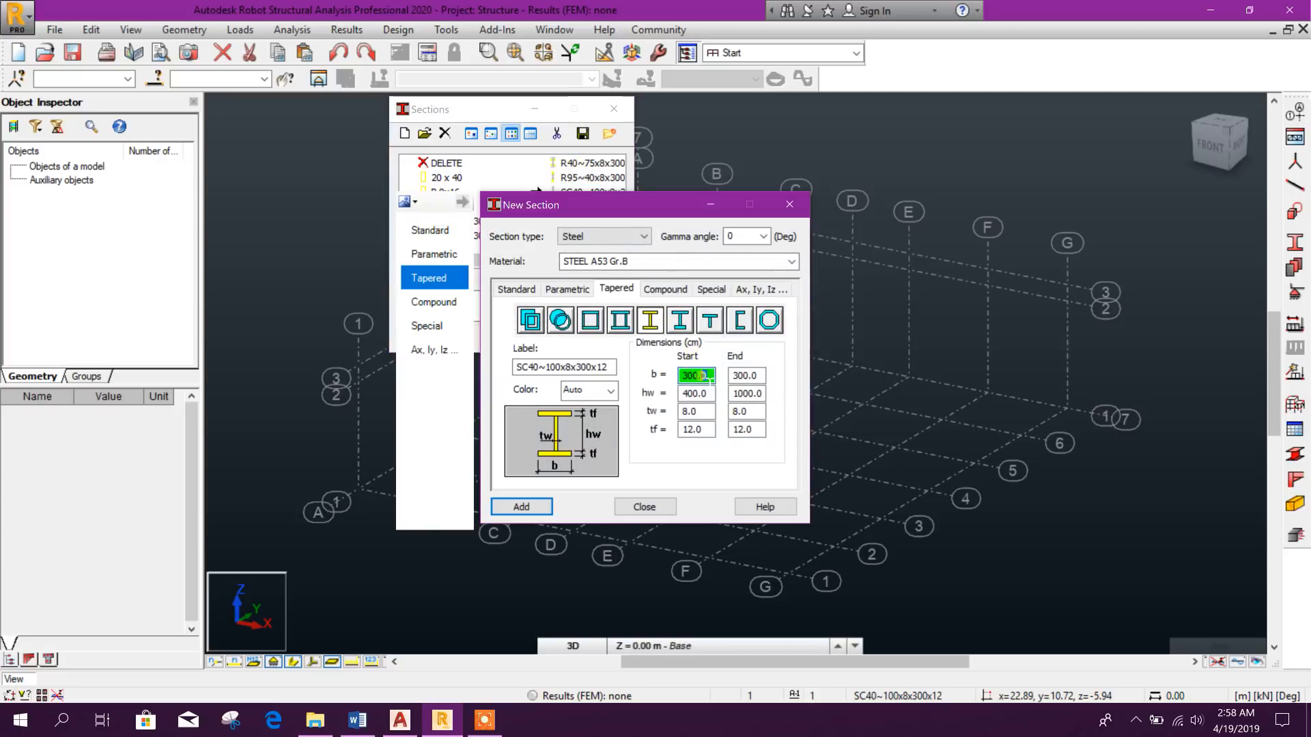
text(30)
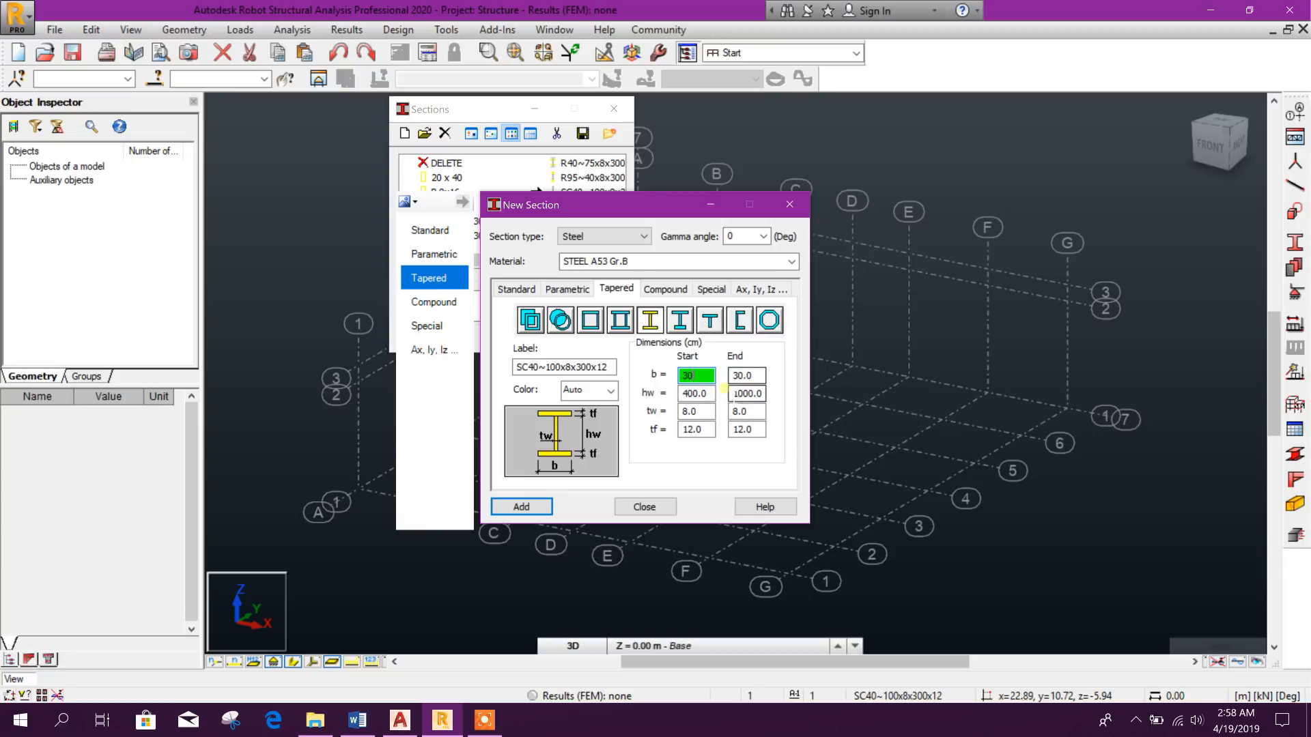
click(704, 393)
text(40)
click(734, 398)
text(100)
Set the column section's web thickness tw to 0.8 cm and flange thickness tf to 1.2 cm at both ends
click(759, 411)
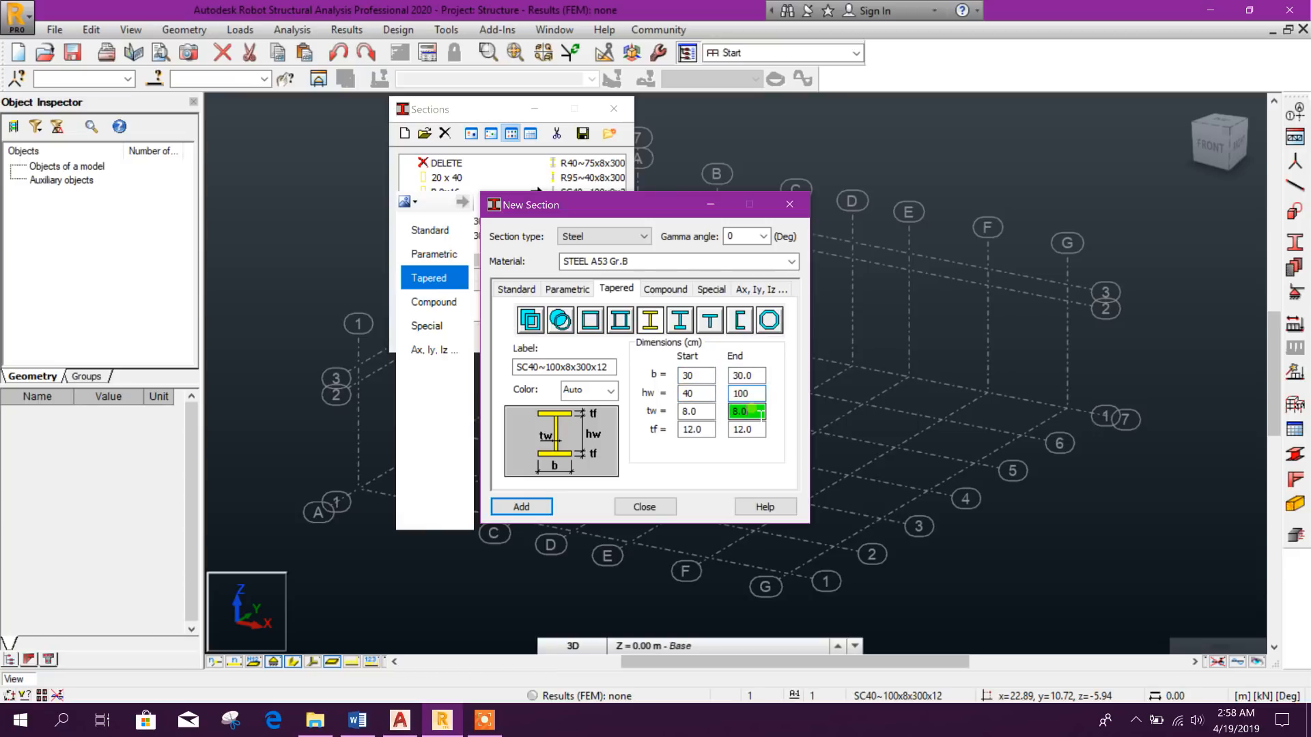
double_click(761, 413)
click(629, 225)
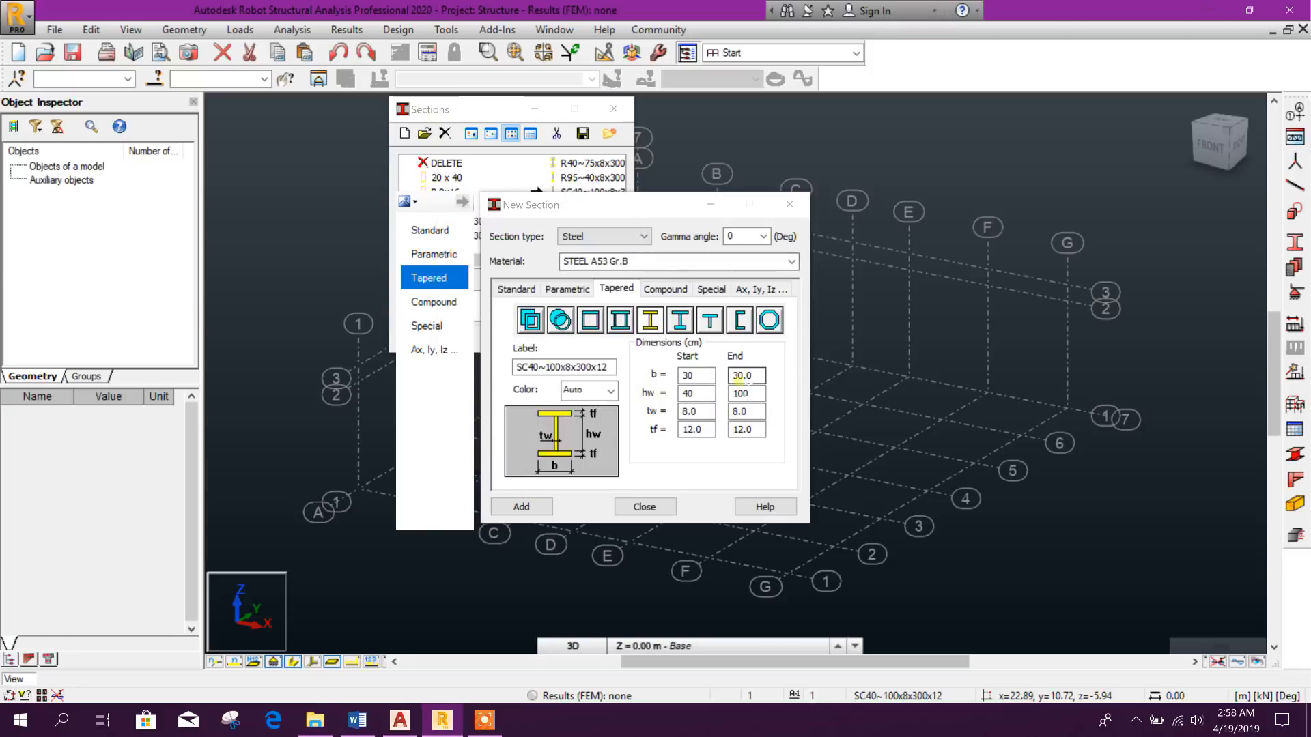
click(754, 415)
drag(754, 414, 721, 424)
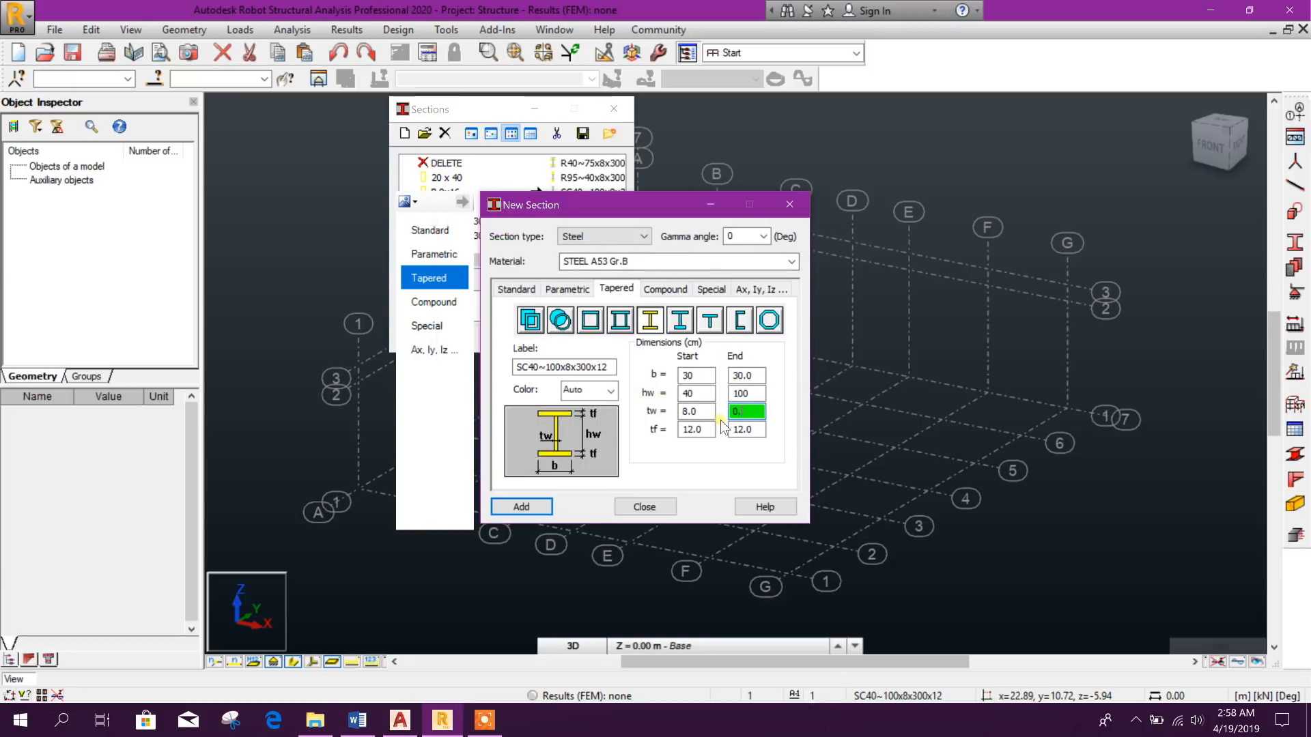
drag(712, 413, 657, 440)
text(1.2)
click(761, 431)
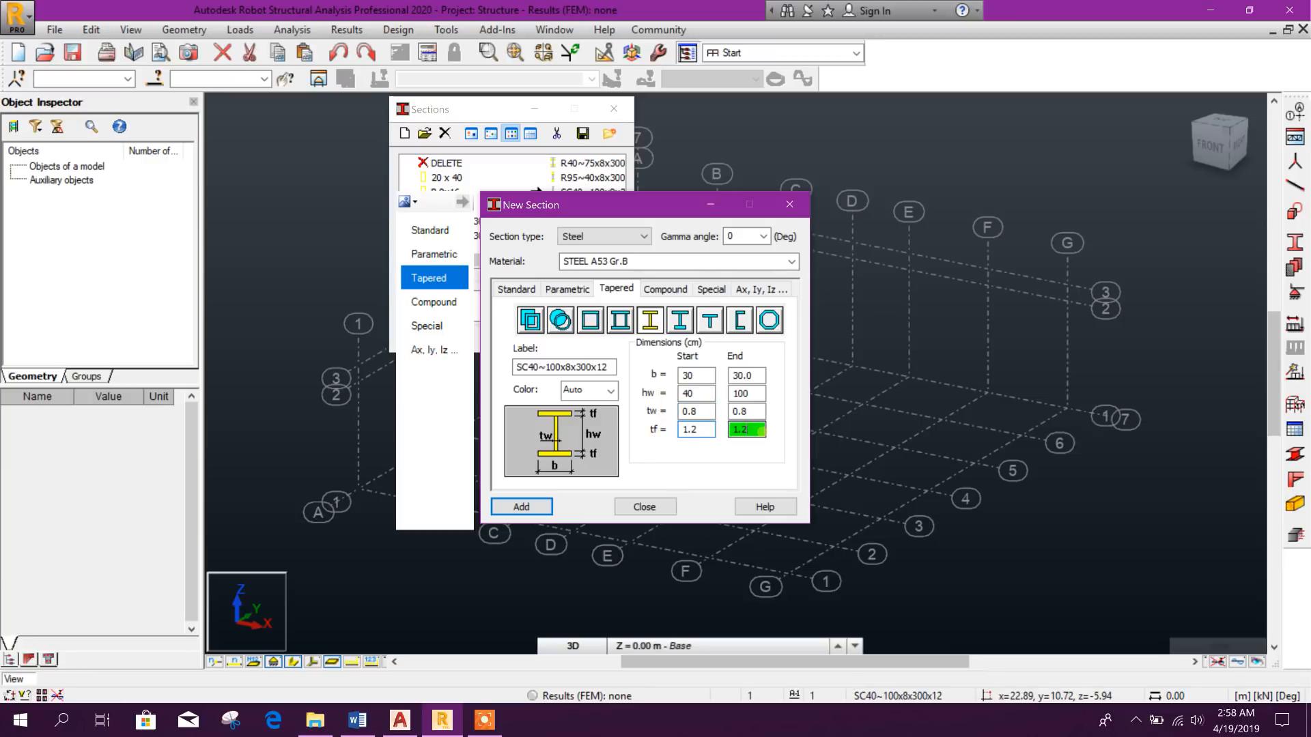
click(763, 413)
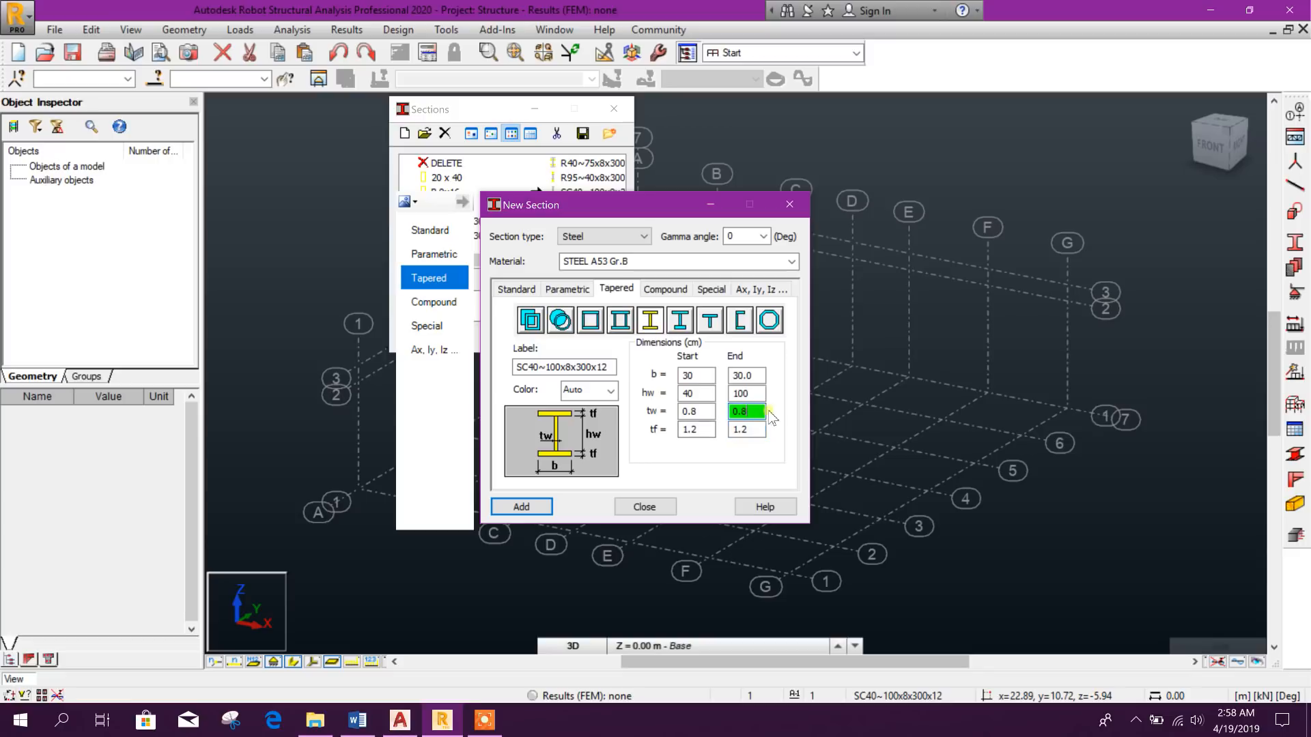
Overwrite the existing SC40~100x8x300x12 section with the corrected dimensions and close its definition
click(544, 497)
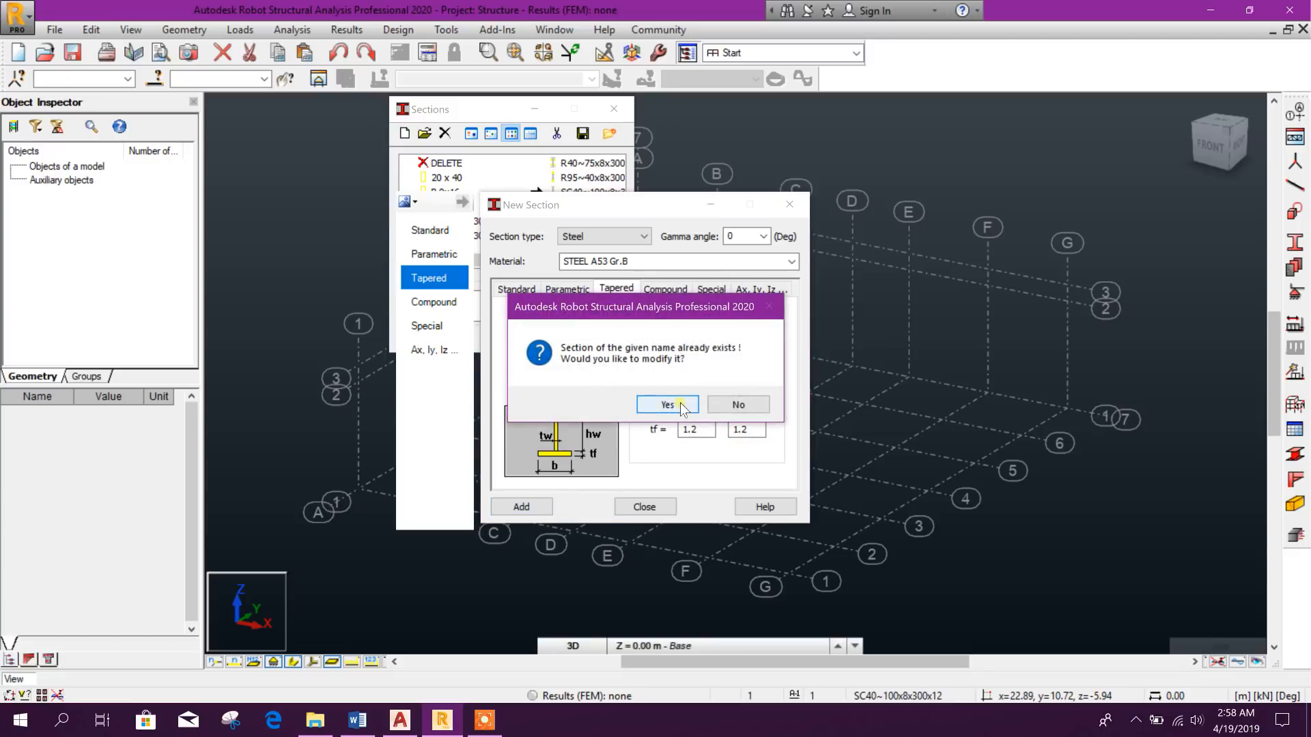
click(654, 405)
drag(614, 205, 857, 193)
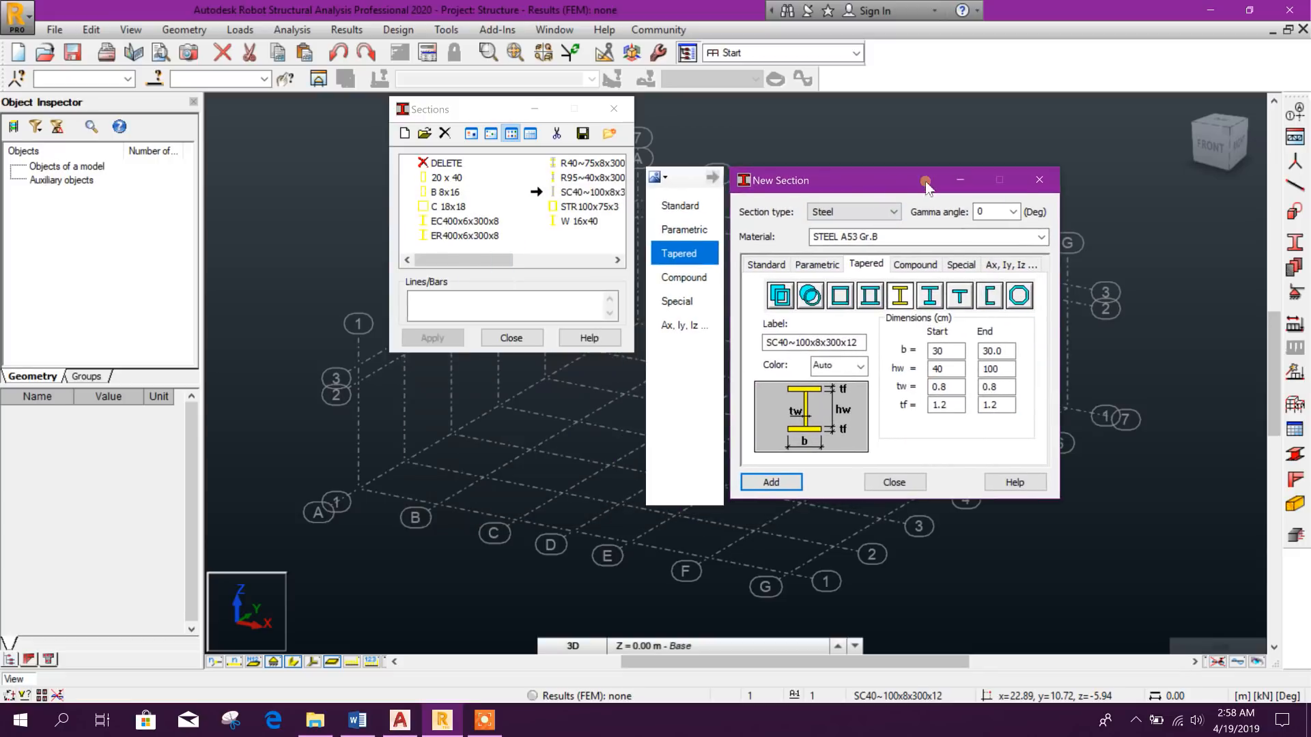
click(888, 493)
Reopen section R95~40x8x300x10 and set b to 30 cm and hw to 95 cm at the start and 40 cm at the end
double_click(591, 178)
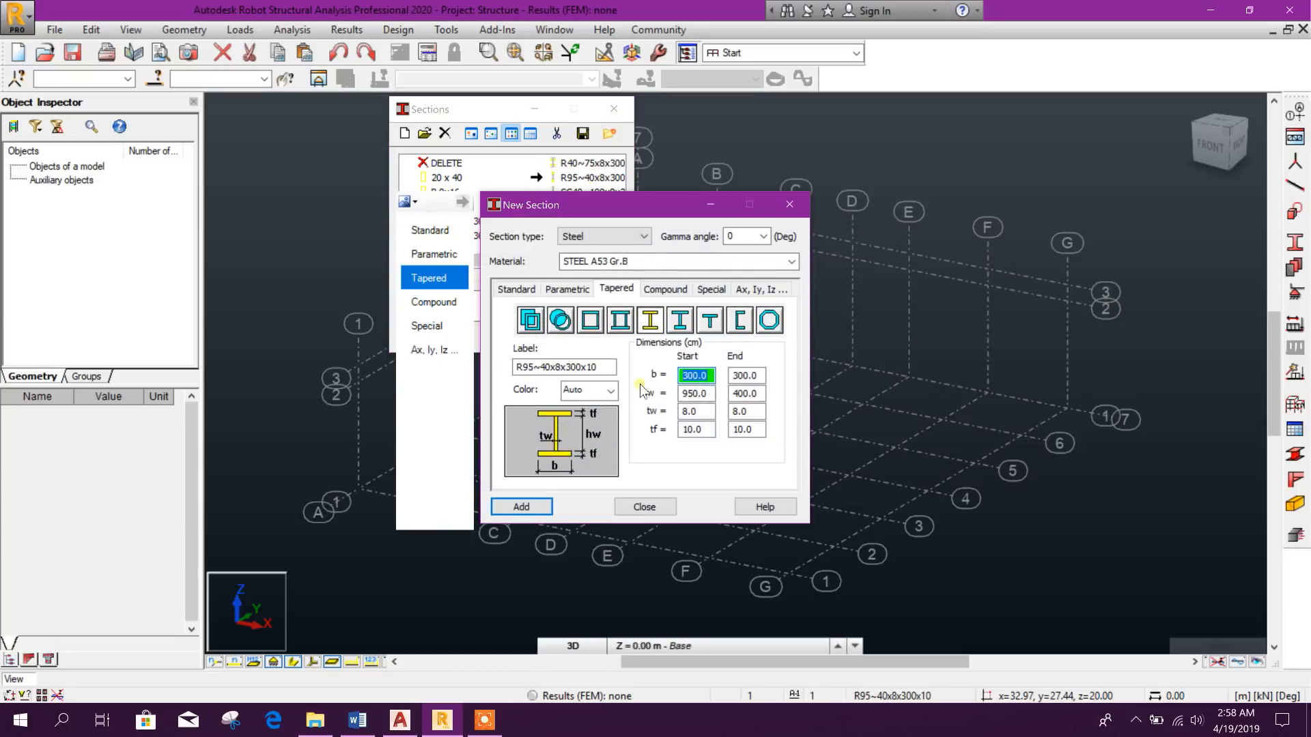
text(30)
click(708, 393)
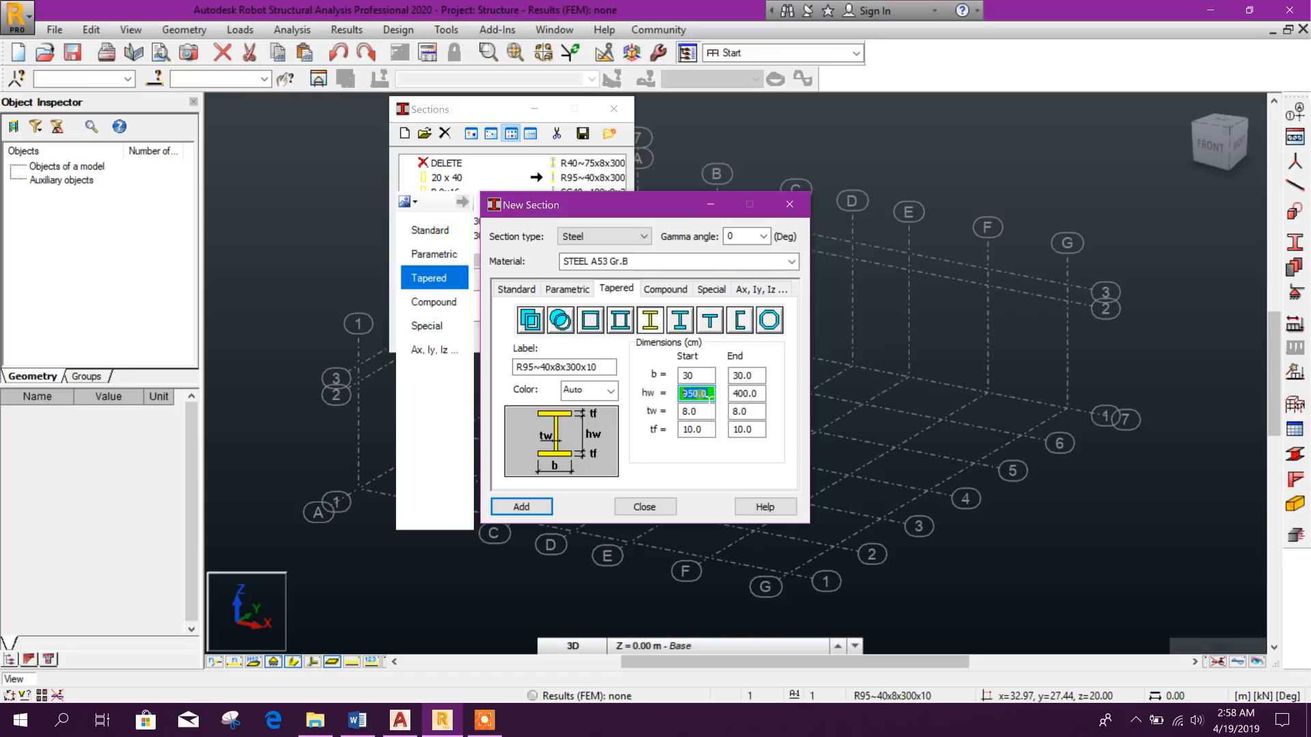
text(95)
key(Tab)
text(40)
Set the rafter section's web thickness tw to 0.8 cm and flange thickness tf to 1 cm at both ends
key(Tab)
text(0.8)
key(Tab)
key(Tab)
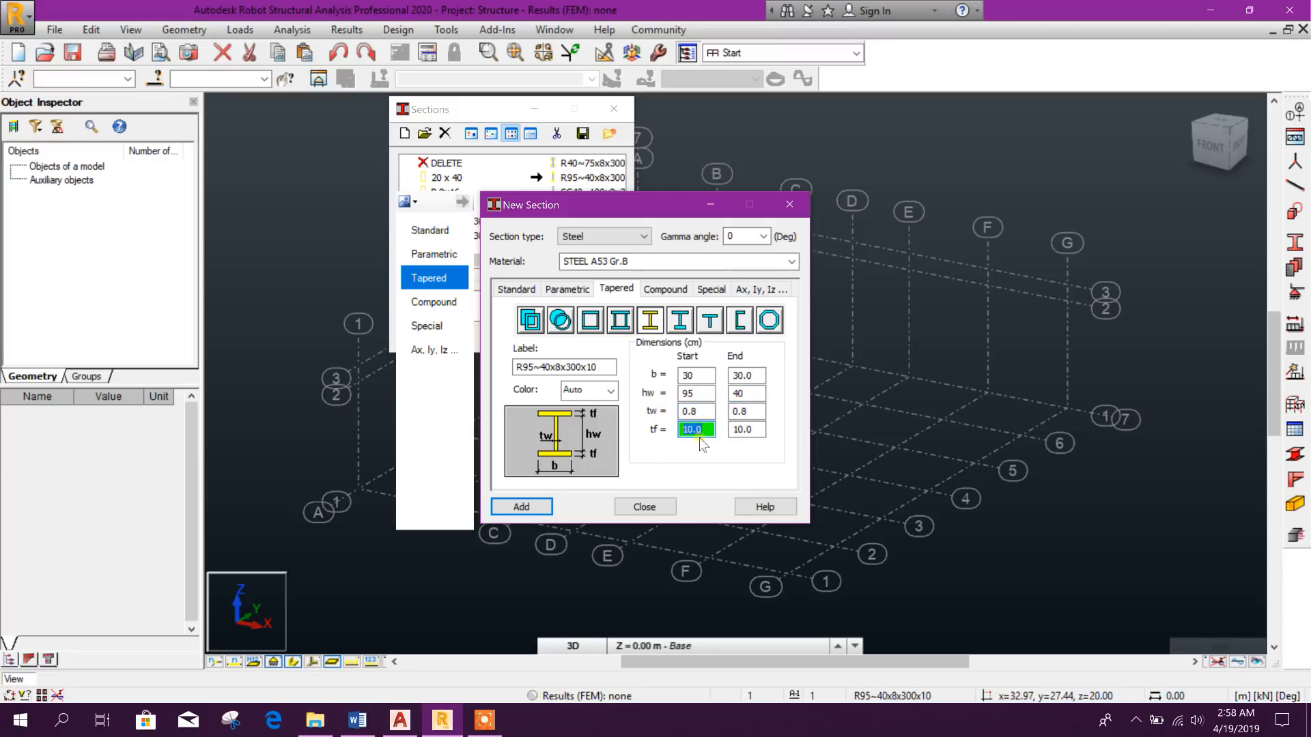
text(1)
key(Tab)
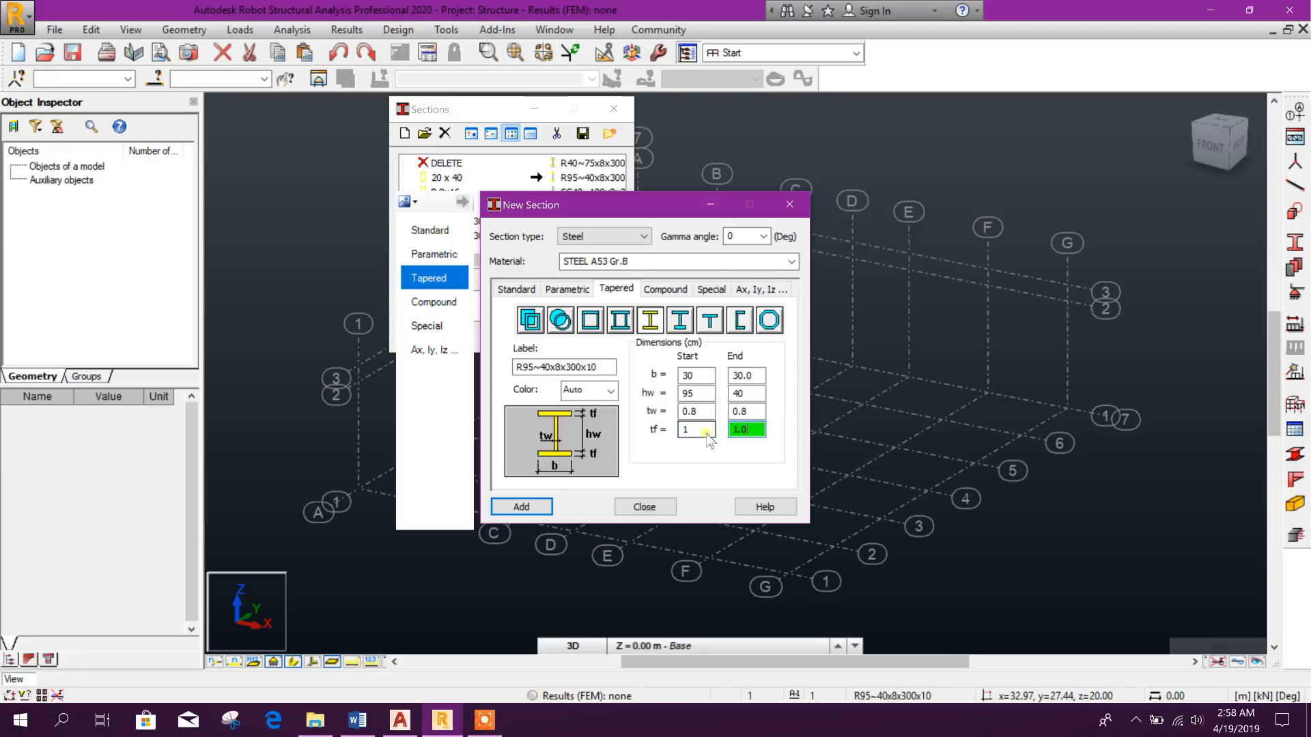
Overwrite the existing R95~40x8x300x10 section with the corrected dimensions and close the section definition and section list
click(547, 508)
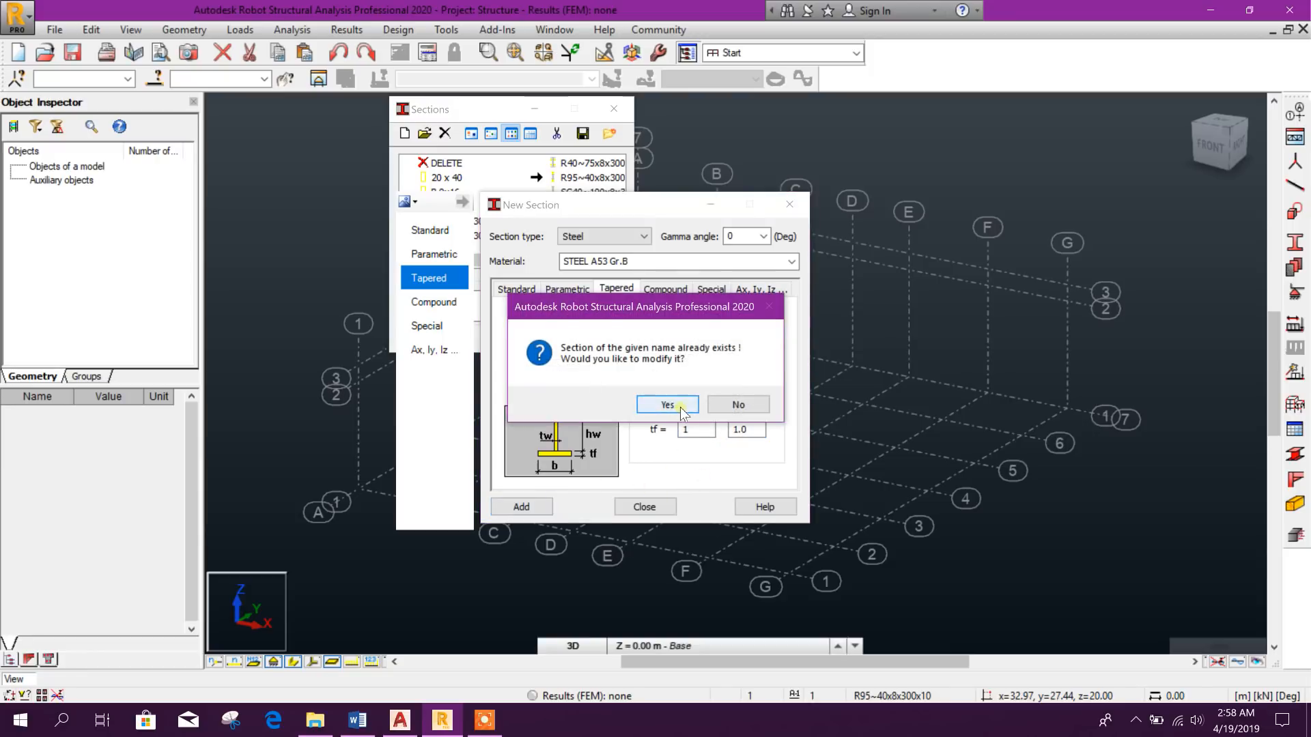
click(668, 408)
click(645, 508)
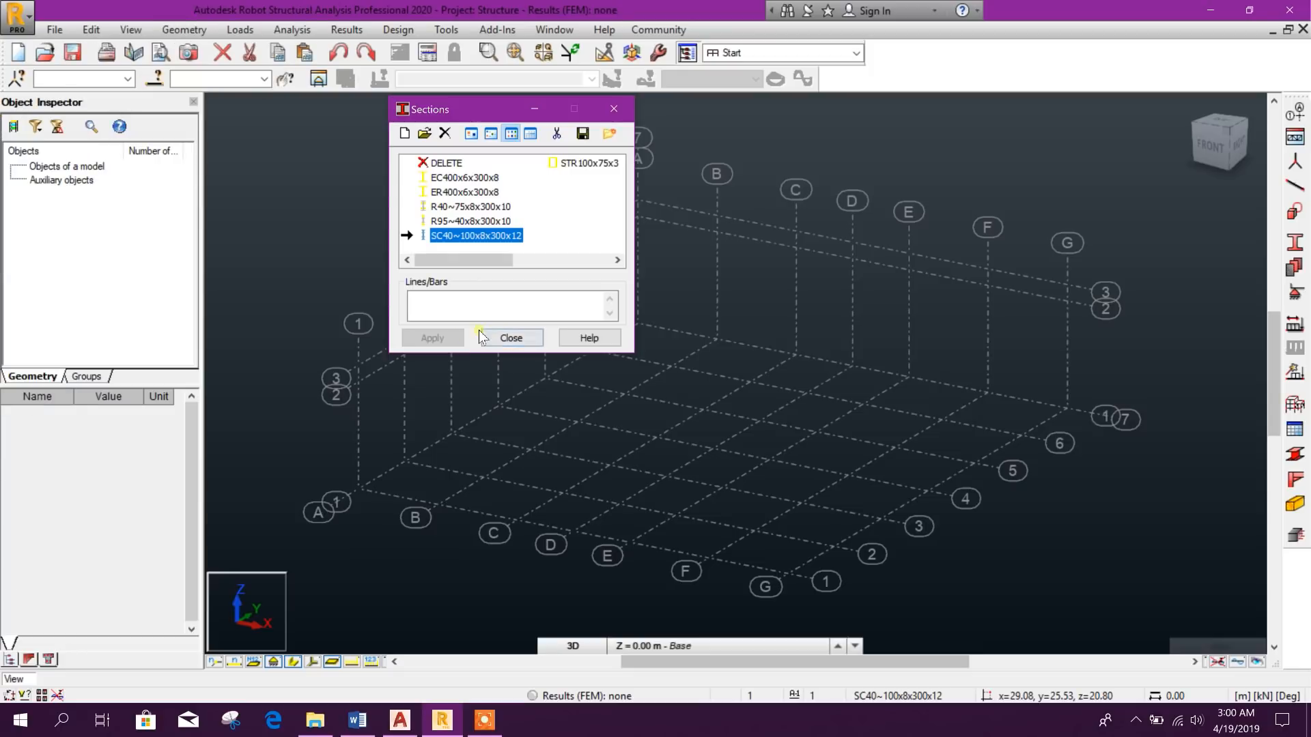
click(513, 338)
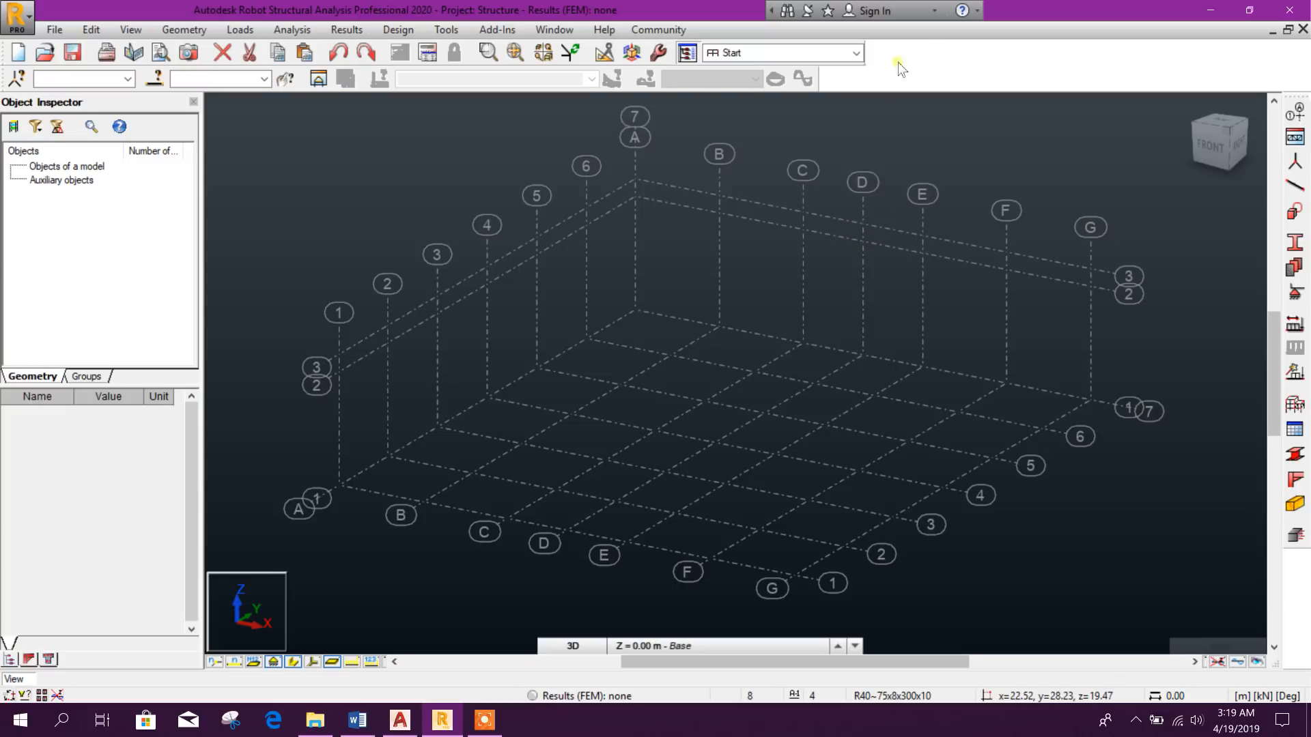
Show the Edit toolbar in the workspace
click(445, 31)
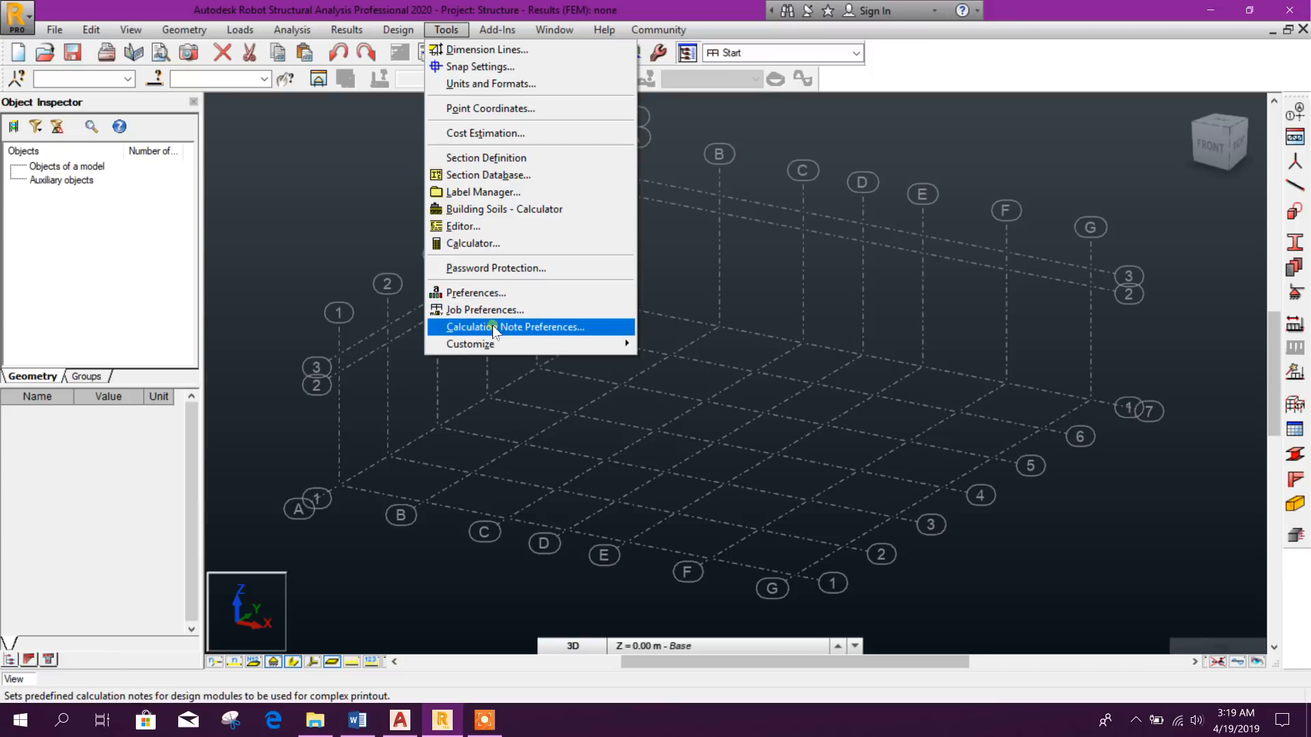
mouse_move(539, 344)
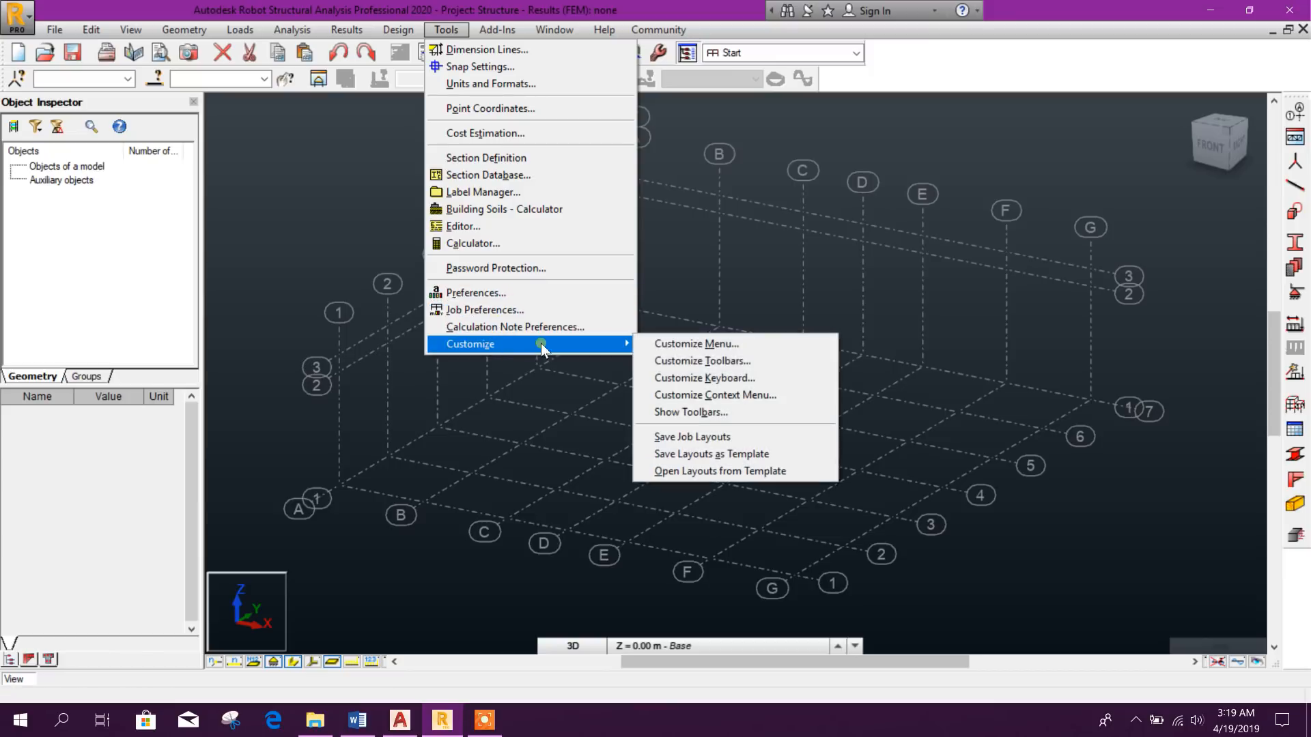
click(727, 414)
click(561, 289)
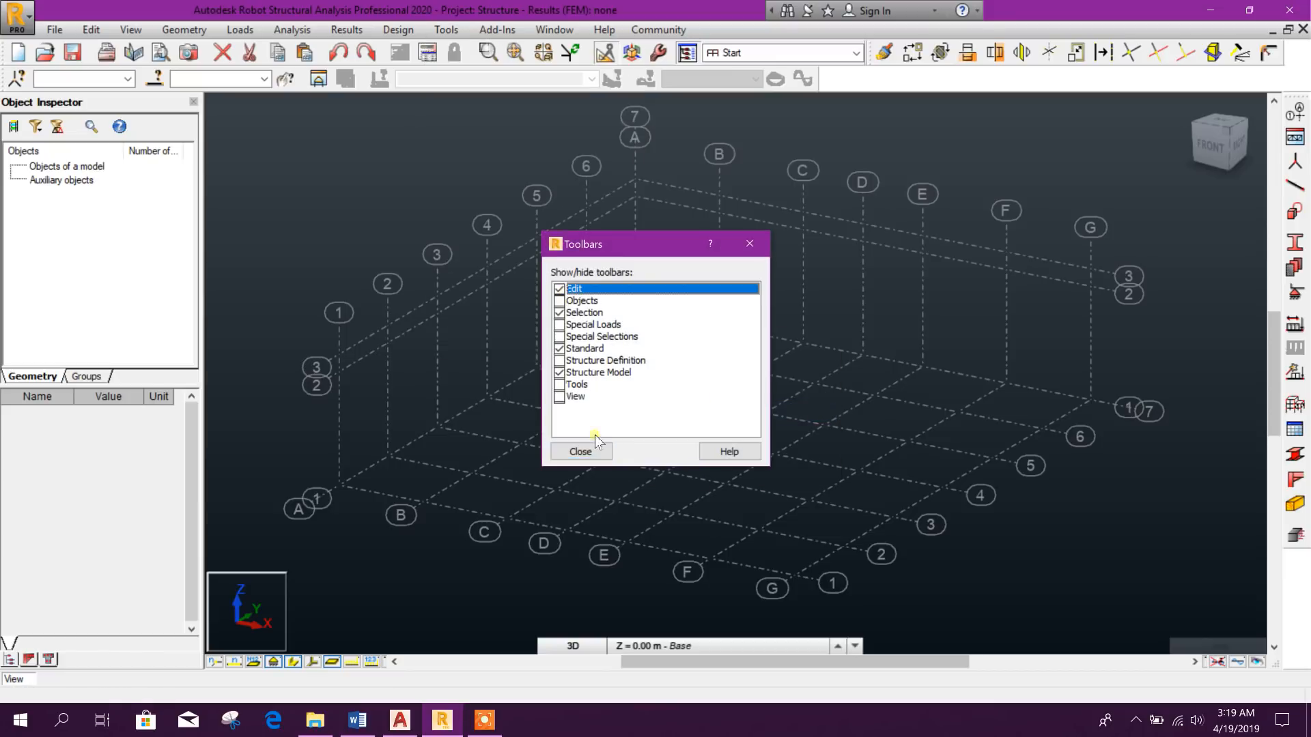
click(581, 452)
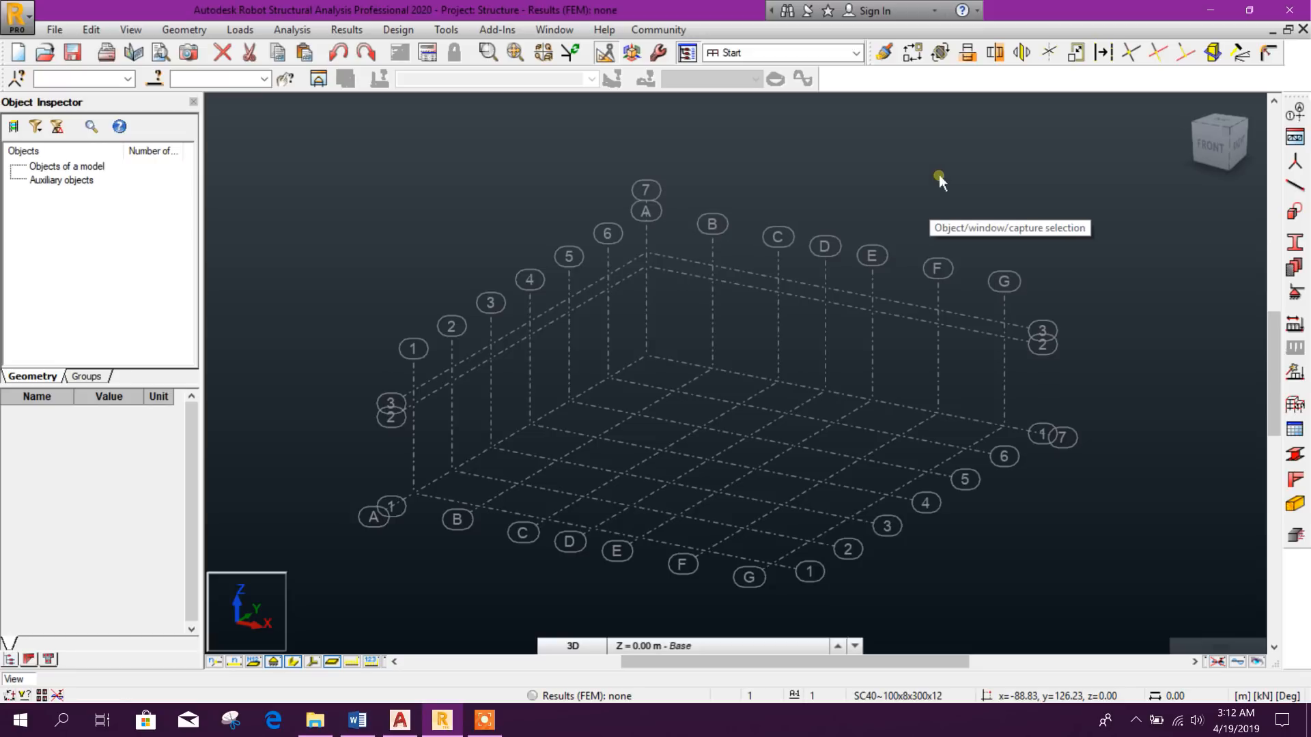
Switch the view to the XZ work plane at structure axis 2, Y = 7.05 m
click(573, 646)
click(575, 609)
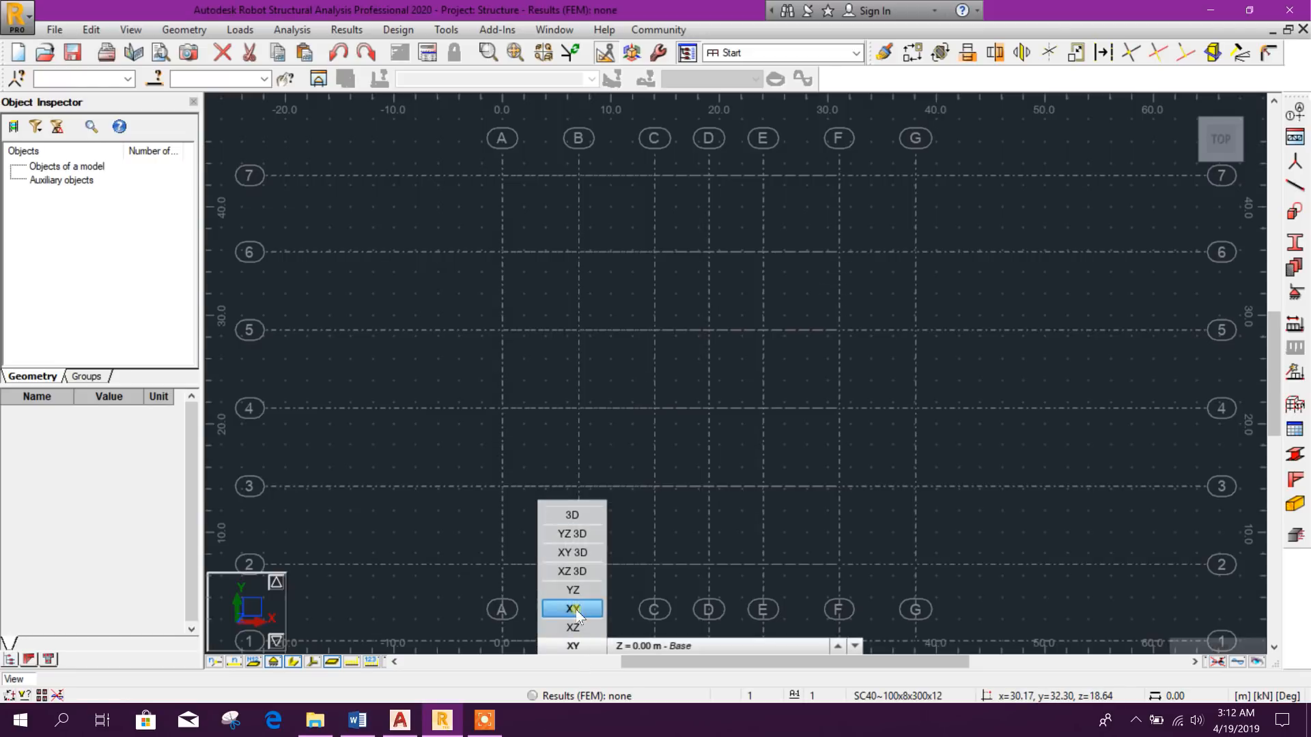
click(573, 627)
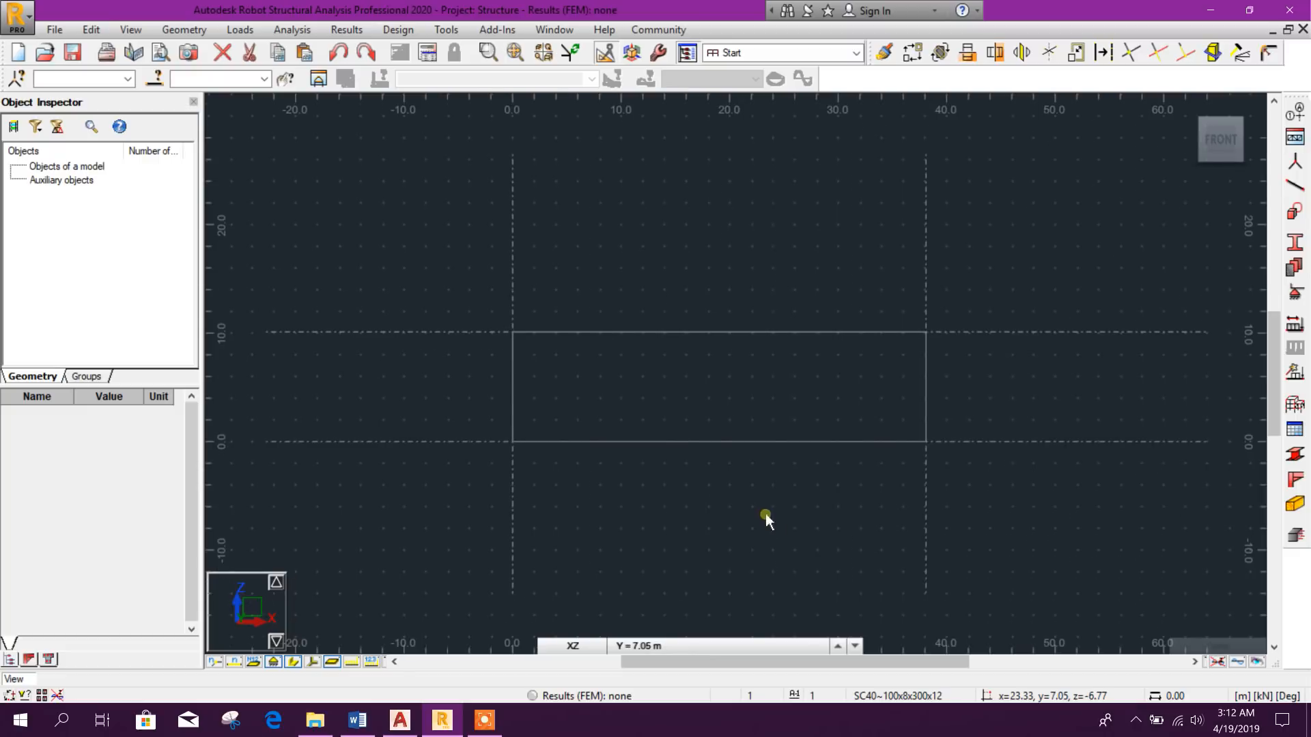
click(685, 646)
click(682, 628)
click(687, 646)
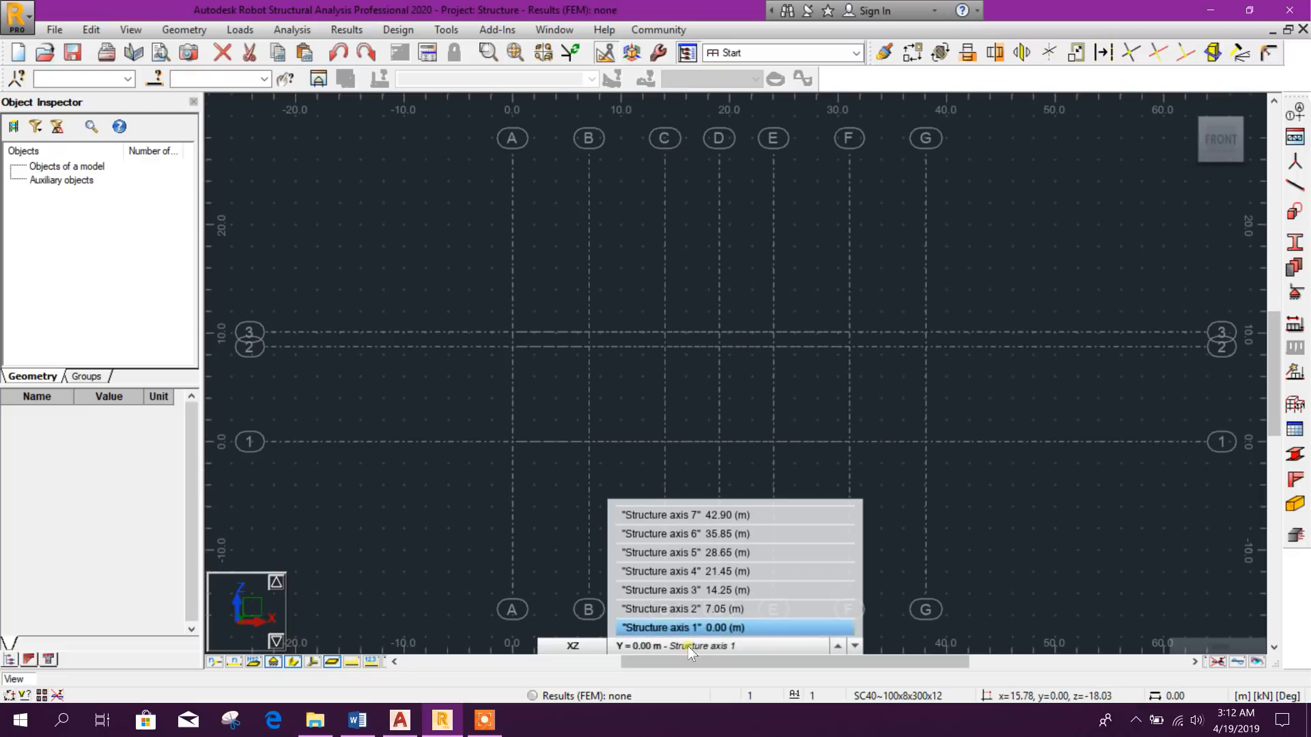
click(700, 610)
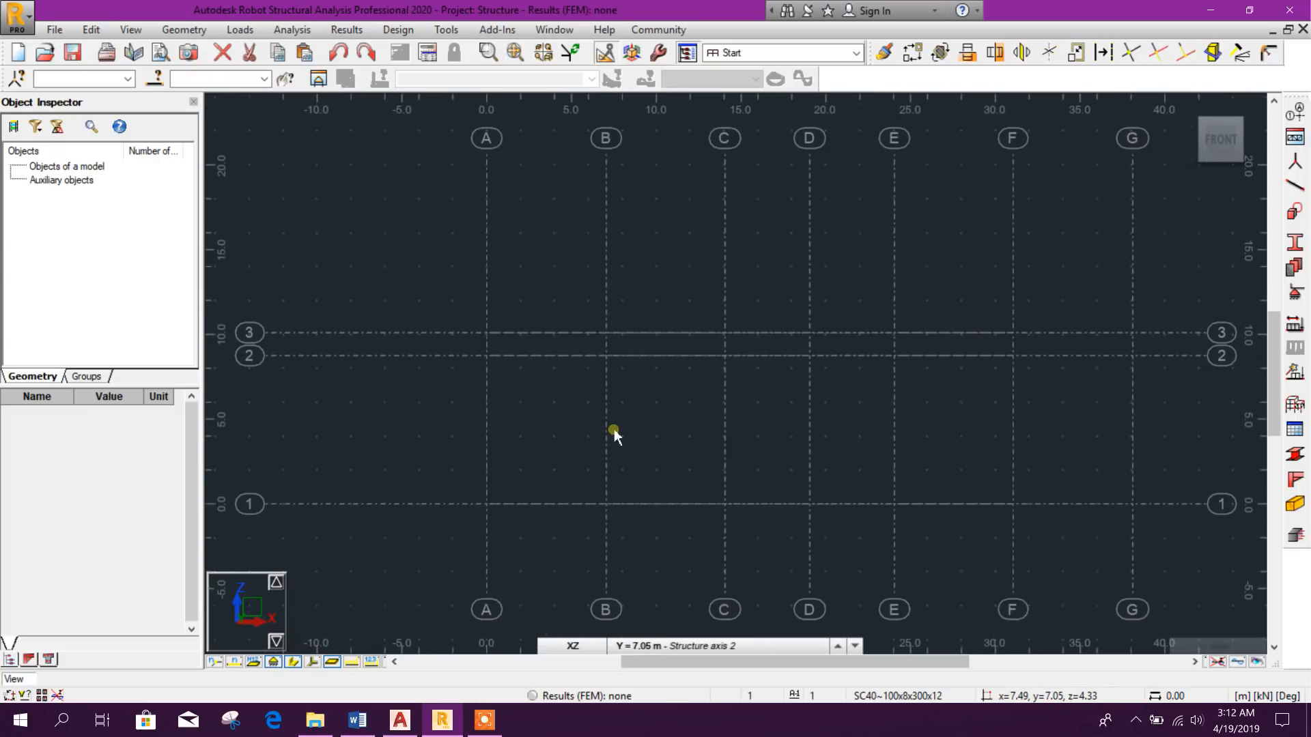
Start defining bars of type Simple bar with section SC40~100x8x300x12
click(1286, 188)
drag(349, 87, 438, 75)
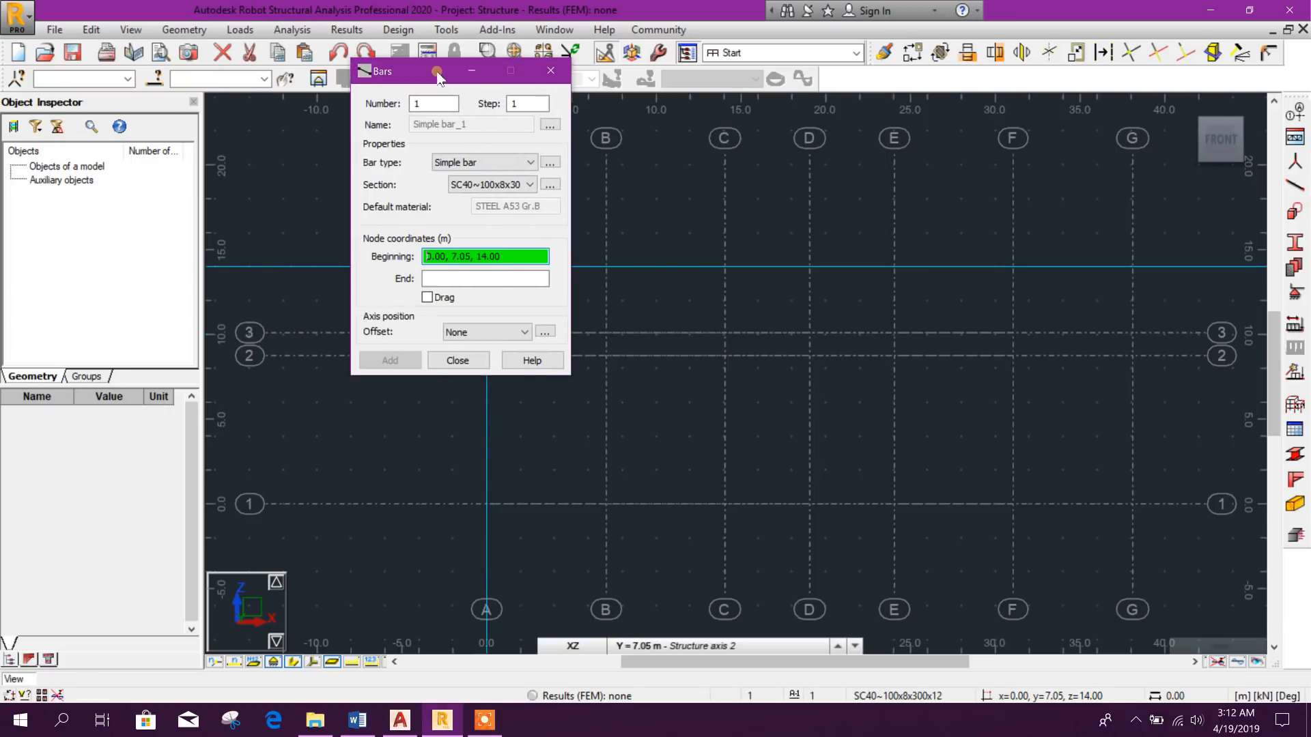
click(480, 163)
click(482, 164)
click(500, 184)
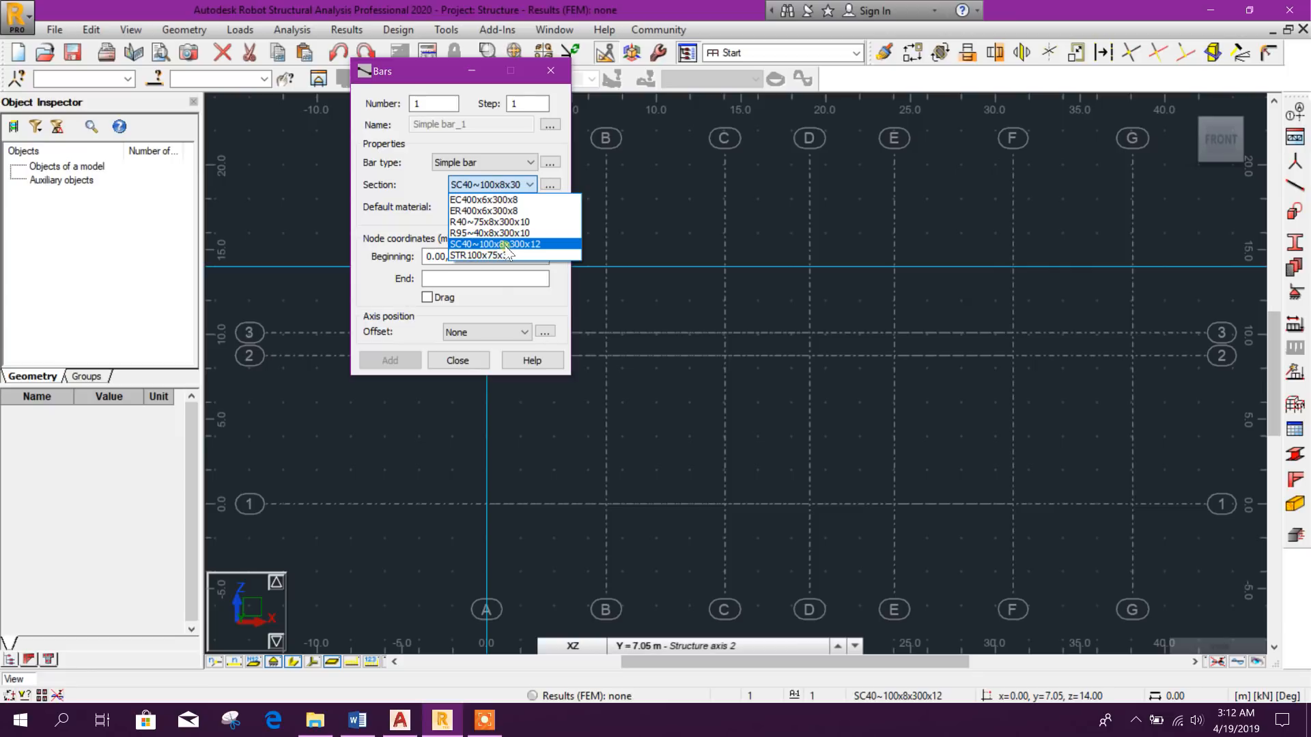
click(532, 251)
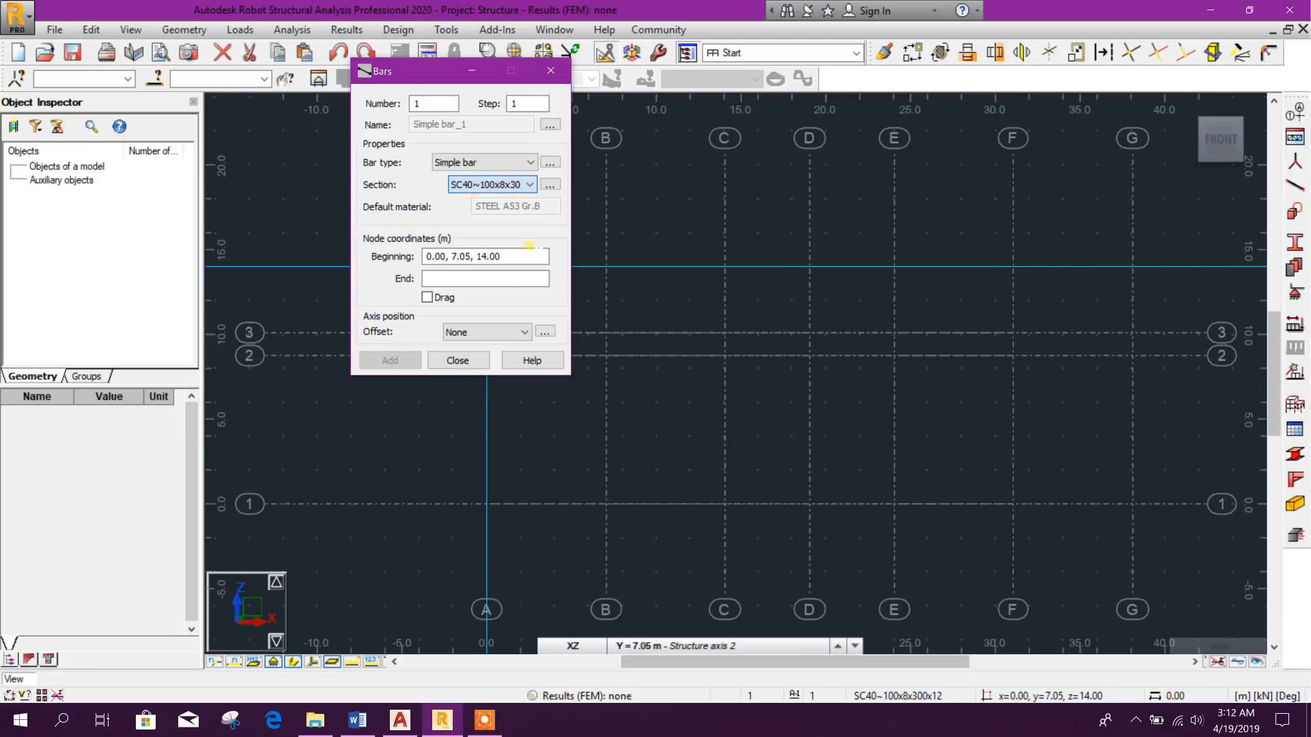
Draw the two SC40~100x8x300x12 columns on axes A and G, each from level 1 up to level 2
drag(409, 71, 783, 64)
click(486, 504)
click(485, 357)
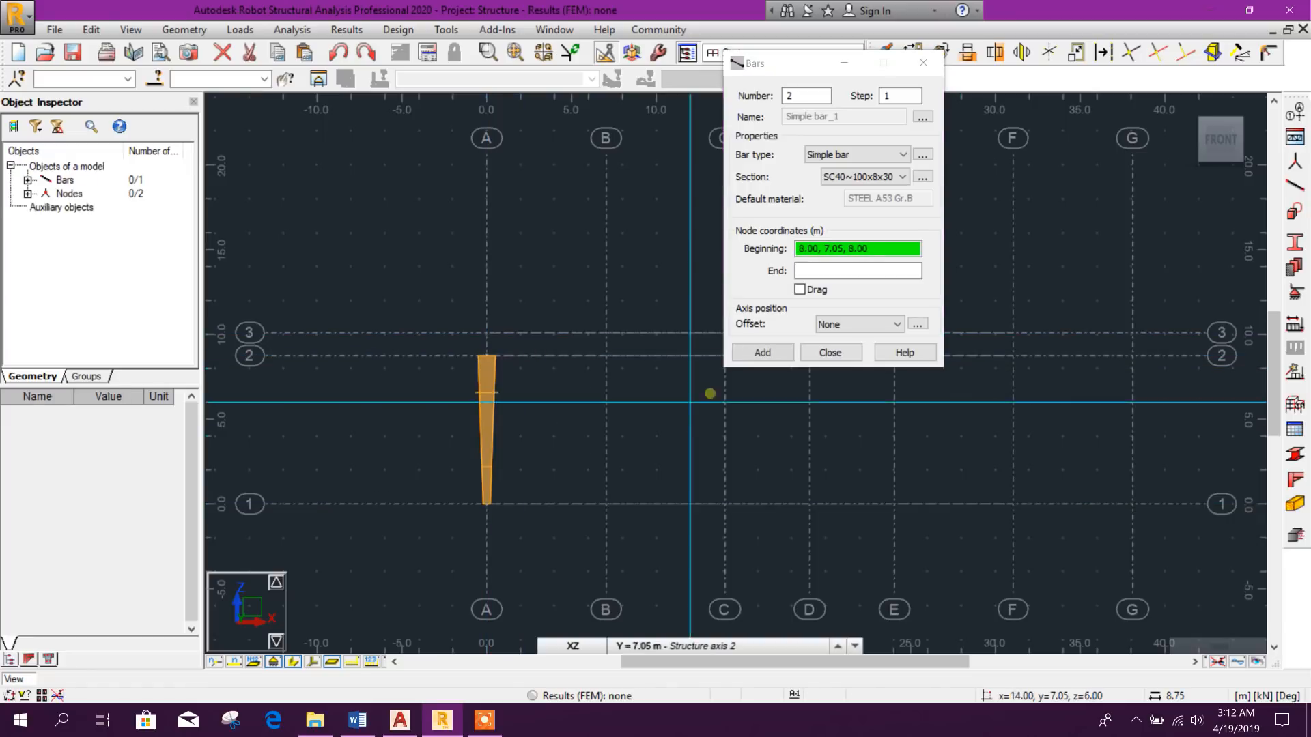
click(1132, 504)
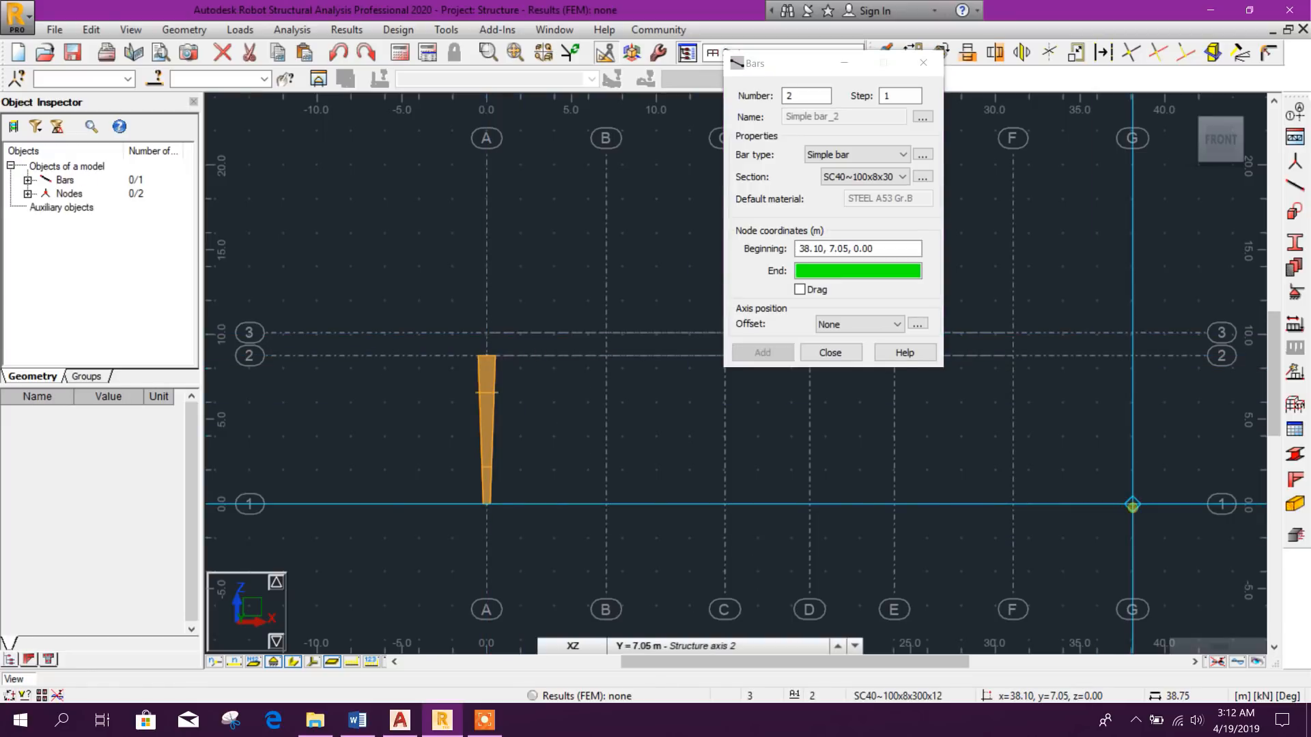
click(1132, 355)
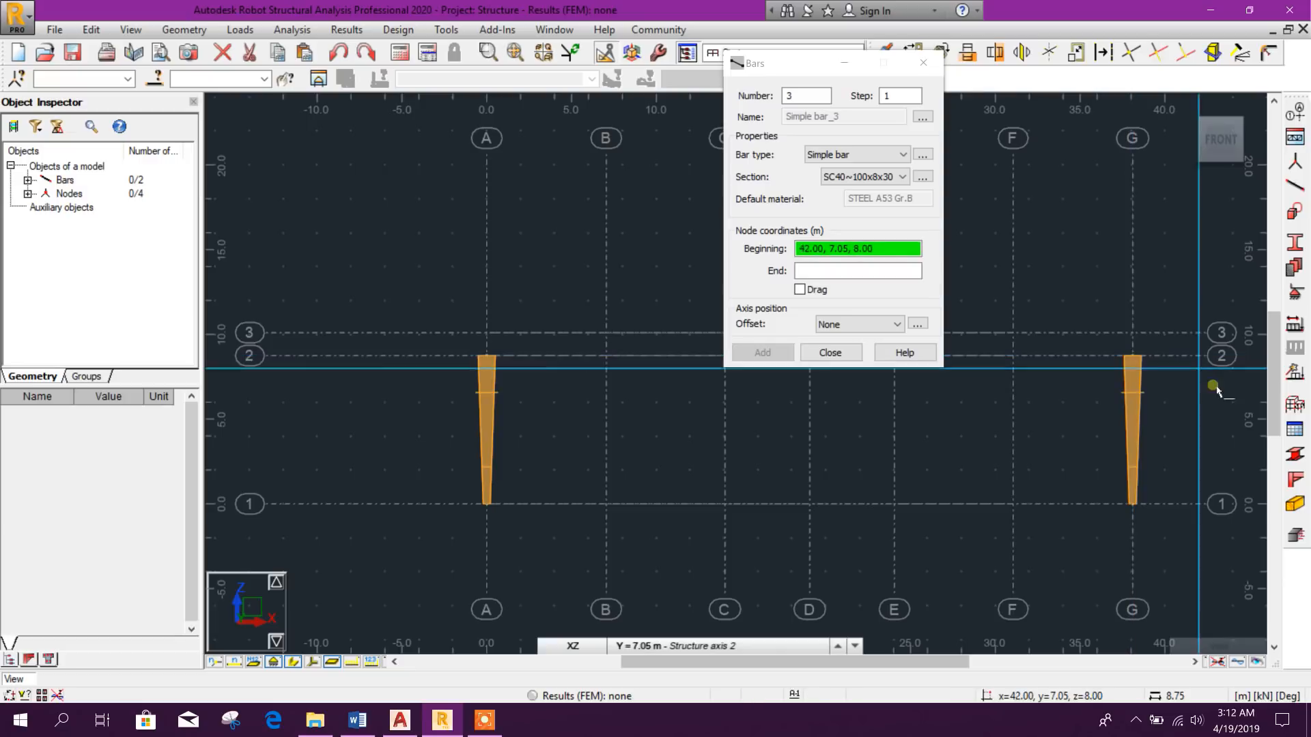
Draw two rafters with section R95~40x8x300x10 from the column tops at axes A and G to the ridge at axis D, level 3
drag(801, 73, 541, 63)
click(602, 169)
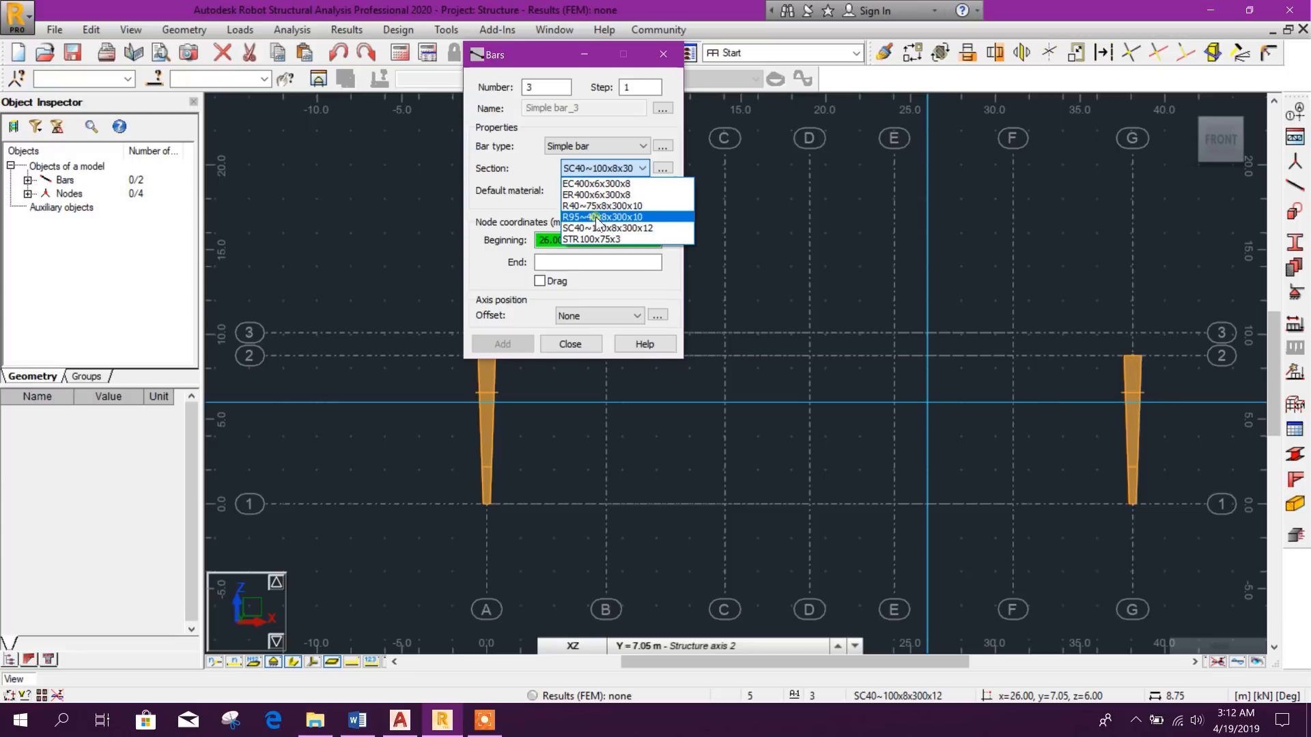
click(635, 217)
drag(540, 55, 223, 18)
click(487, 356)
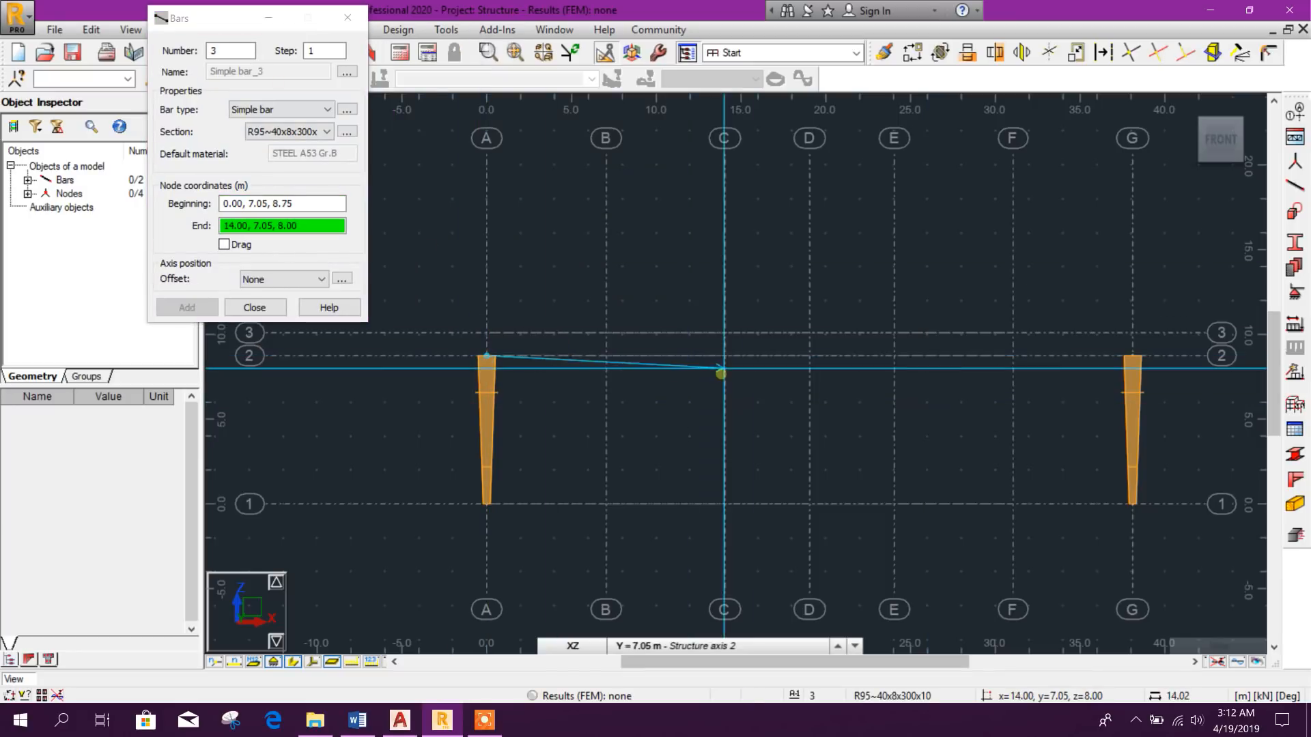
click(810, 333)
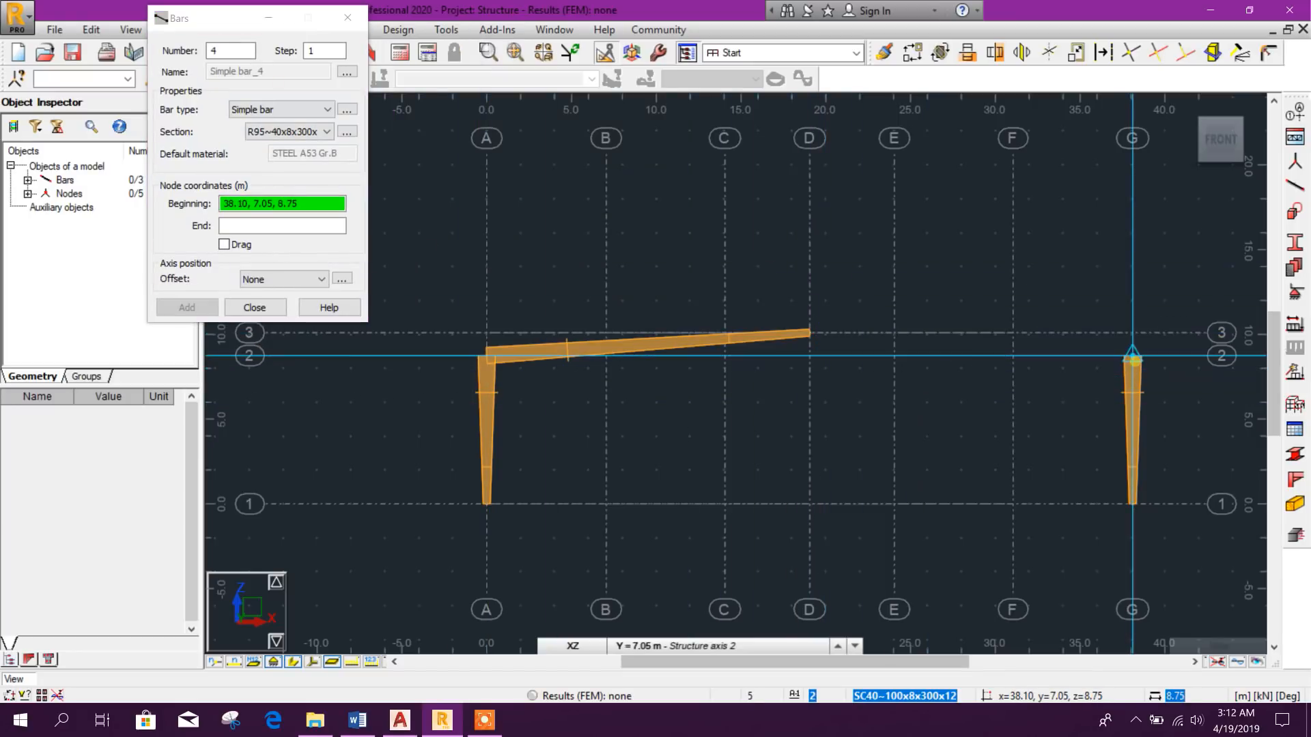
click(1132, 356)
click(810, 333)
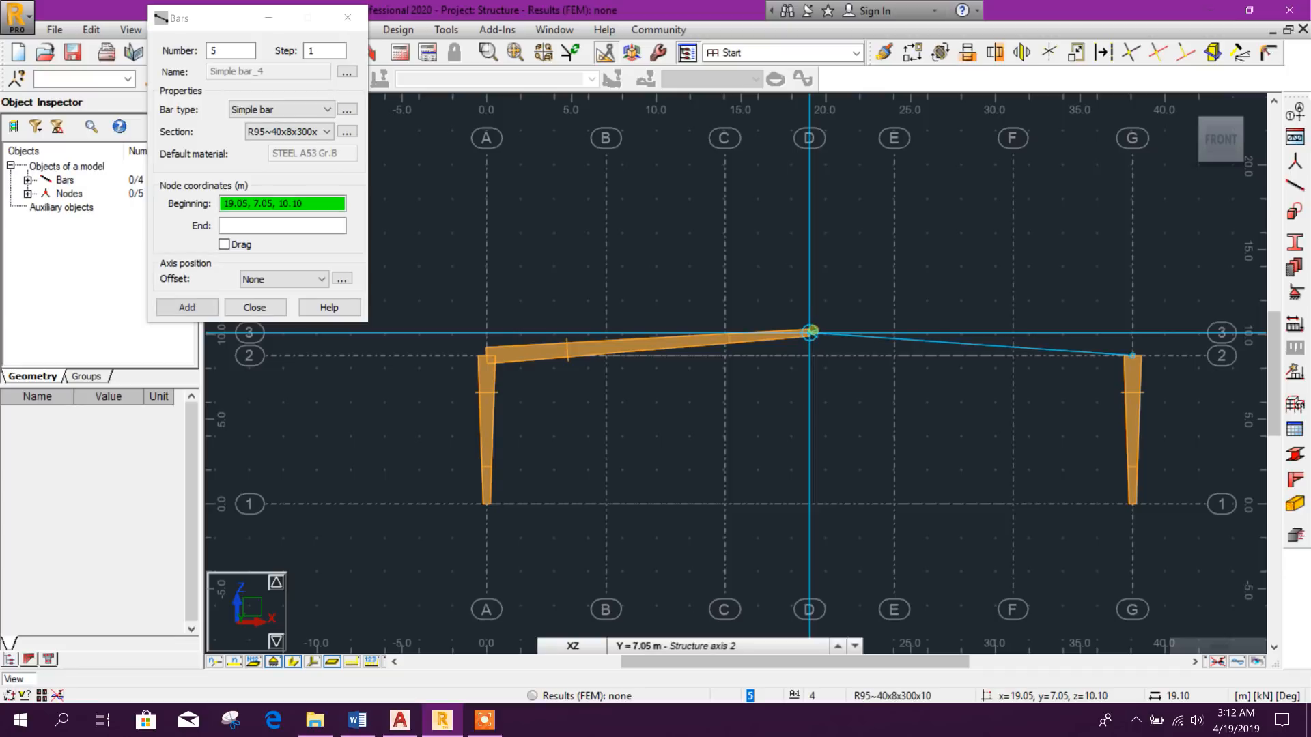
middle_drag(760, 417, 814, 407)
click(352, 27)
Switch to the AutoCAD portal frame drawing and examine the rafter's section labels and the length of its tapered eave segment
middle_drag(867, 449, 772, 456)
scroll(738, 366, up, 1)
scroll(738, 366, down, 1)
scroll(604, 362, up, 2)
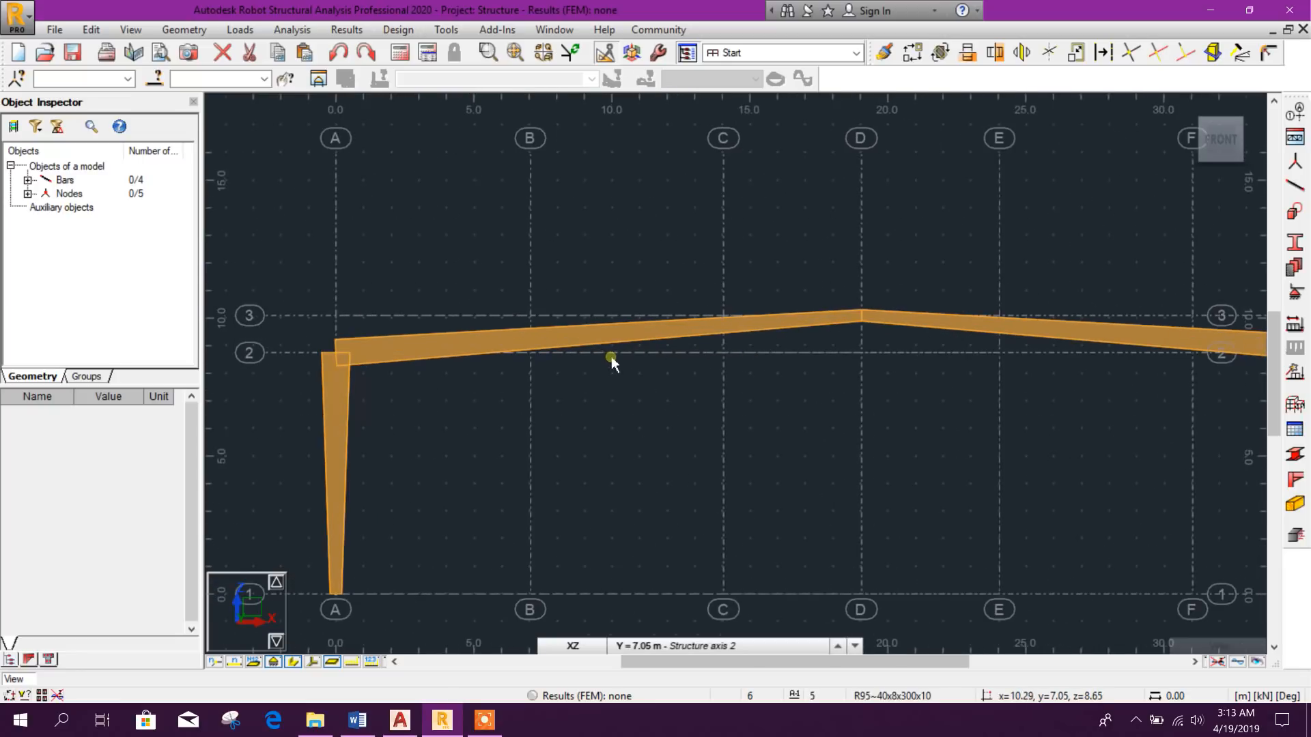
scroll(686, 363, down, 1)
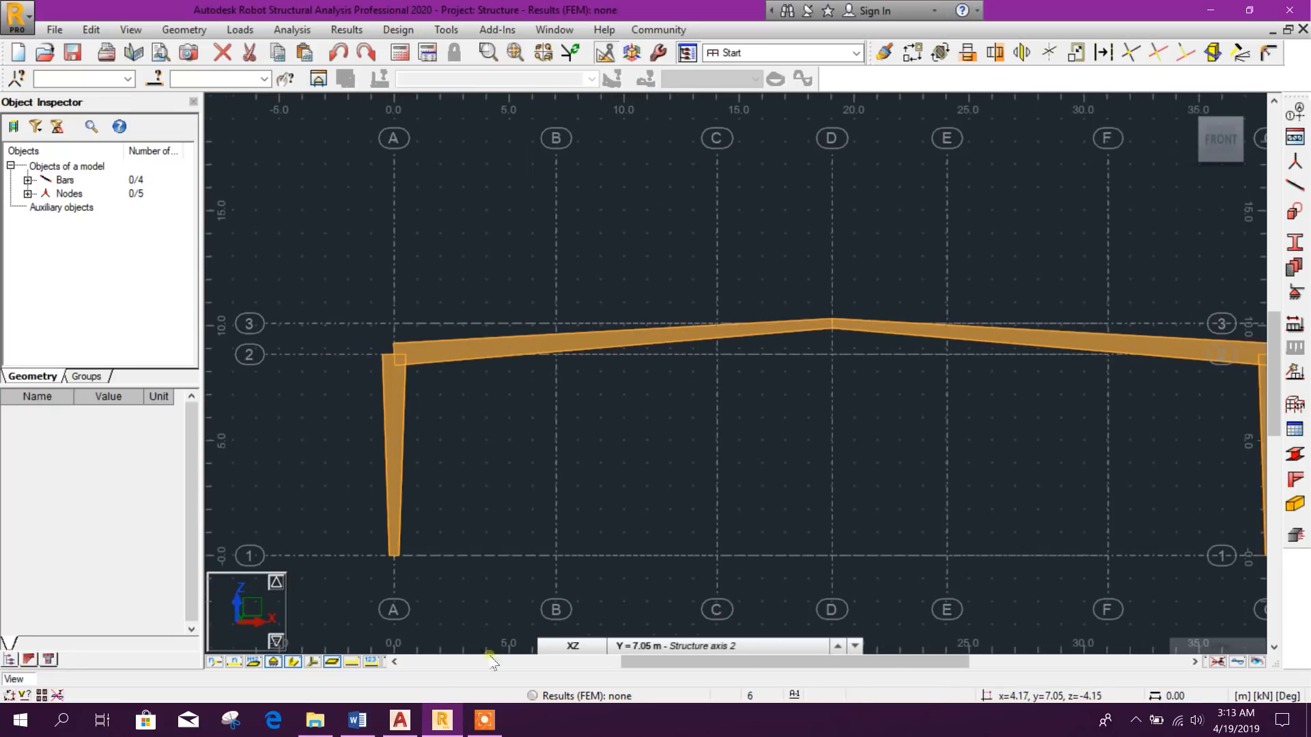
click(400, 719)
scroll(608, 392, up, 8)
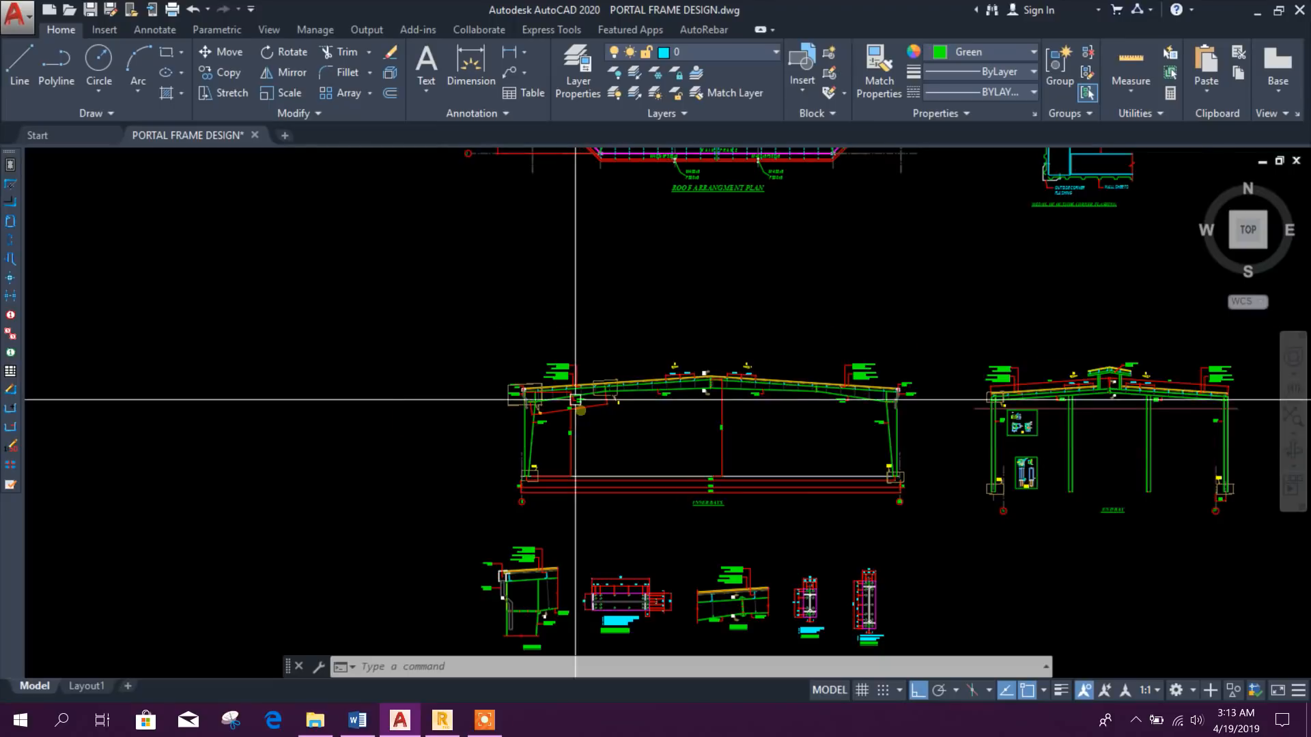
scroll(695, 426, up, 5)
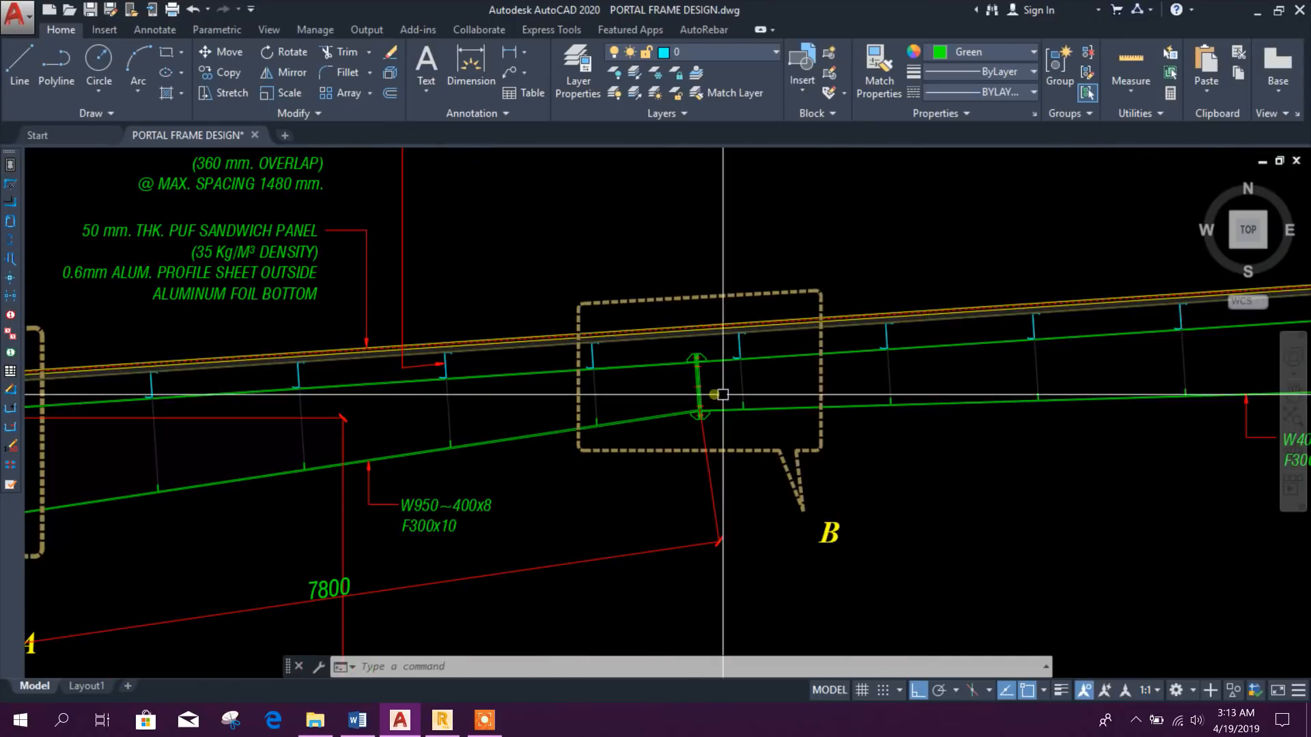
scroll(772, 370, down, 2)
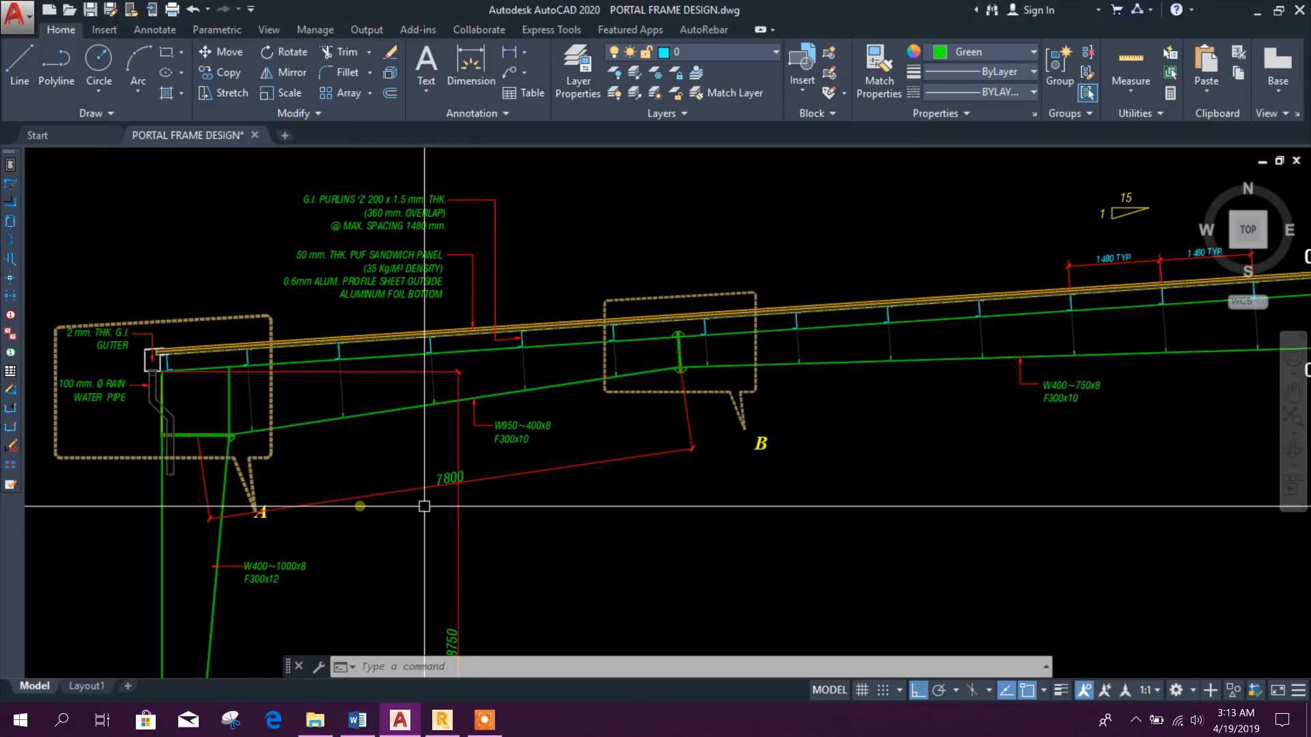
scroll(456, 509, up, 3)
Return to Robot Structural Analysis and divide both rafters at a distance of 7.8 m, with node generation without bar division turned off
key(alt+Tab)
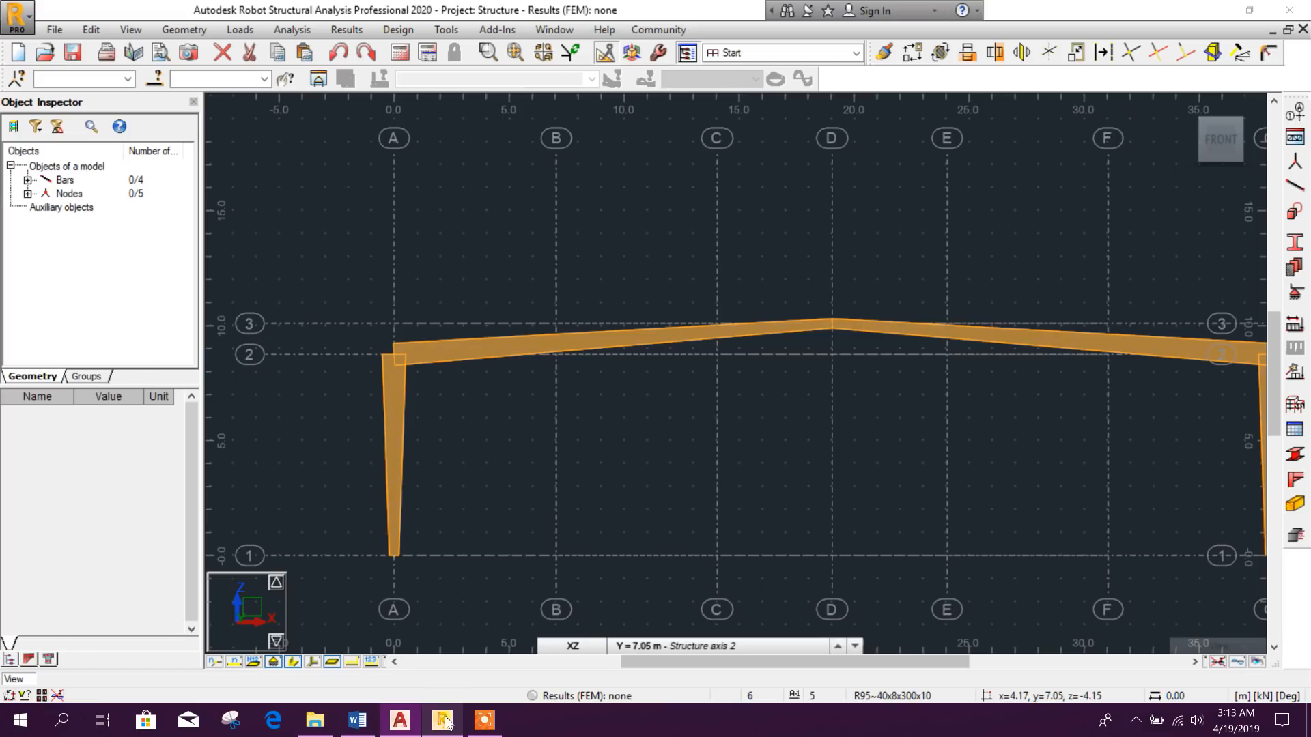
click(507, 294)
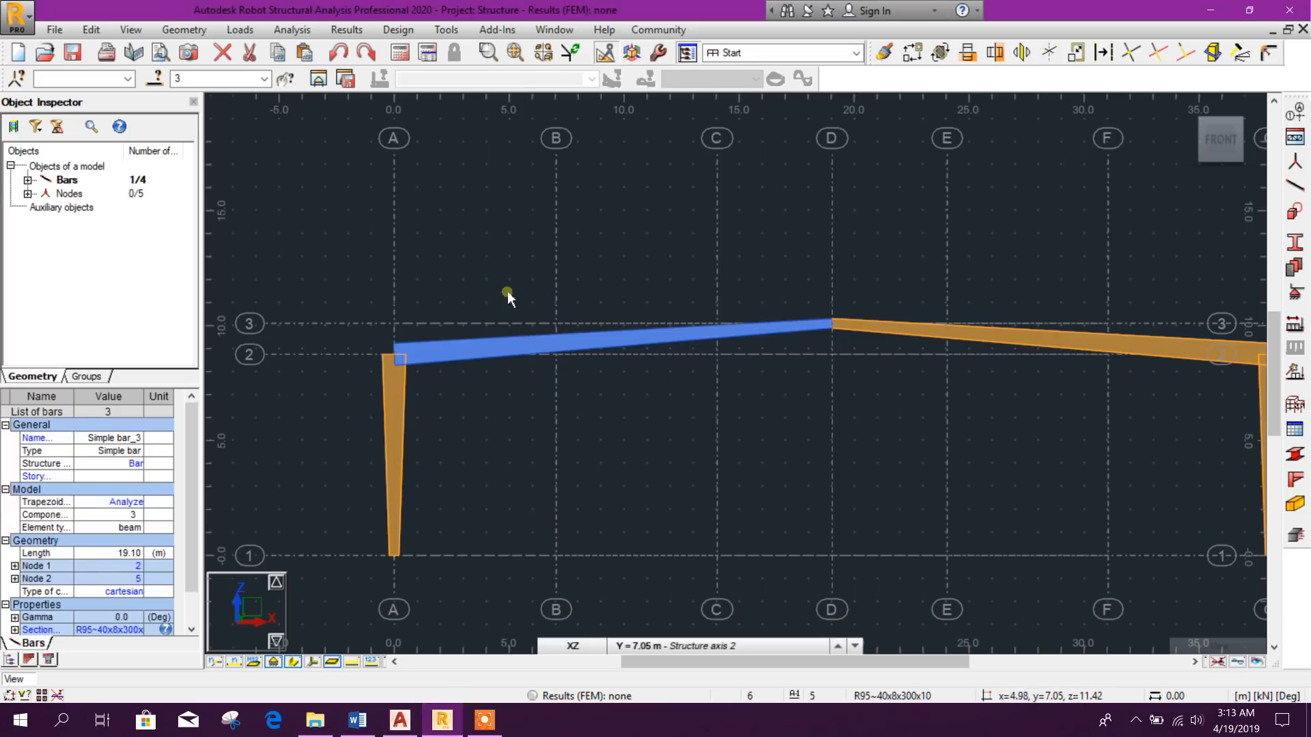
ctrl+click(1071, 385)
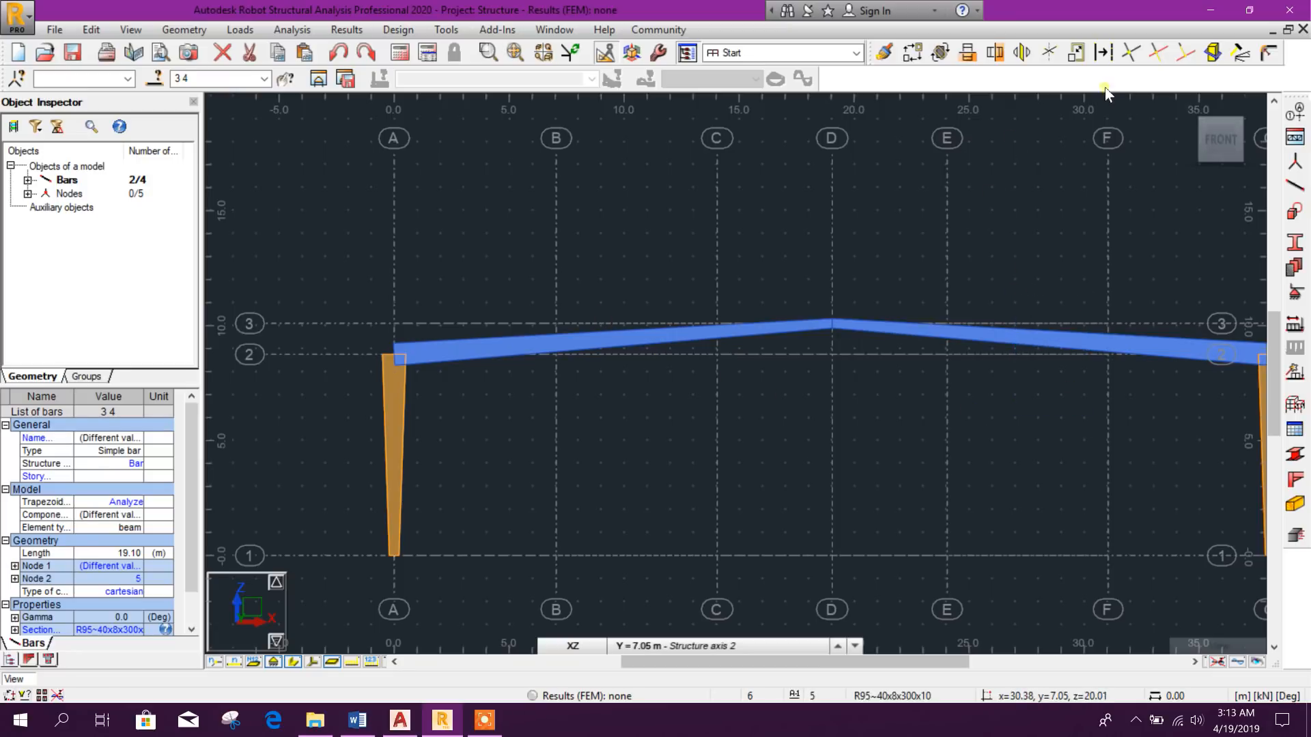
click(1102, 54)
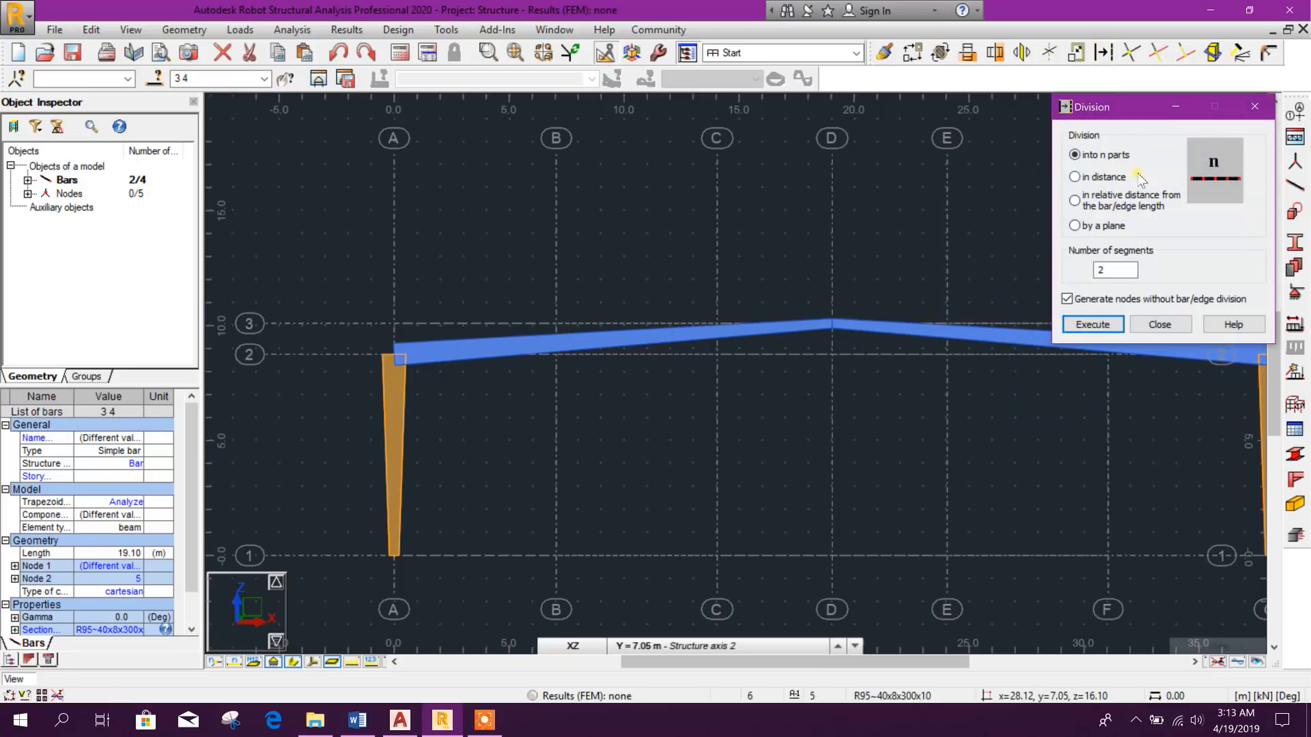
click(1104, 179)
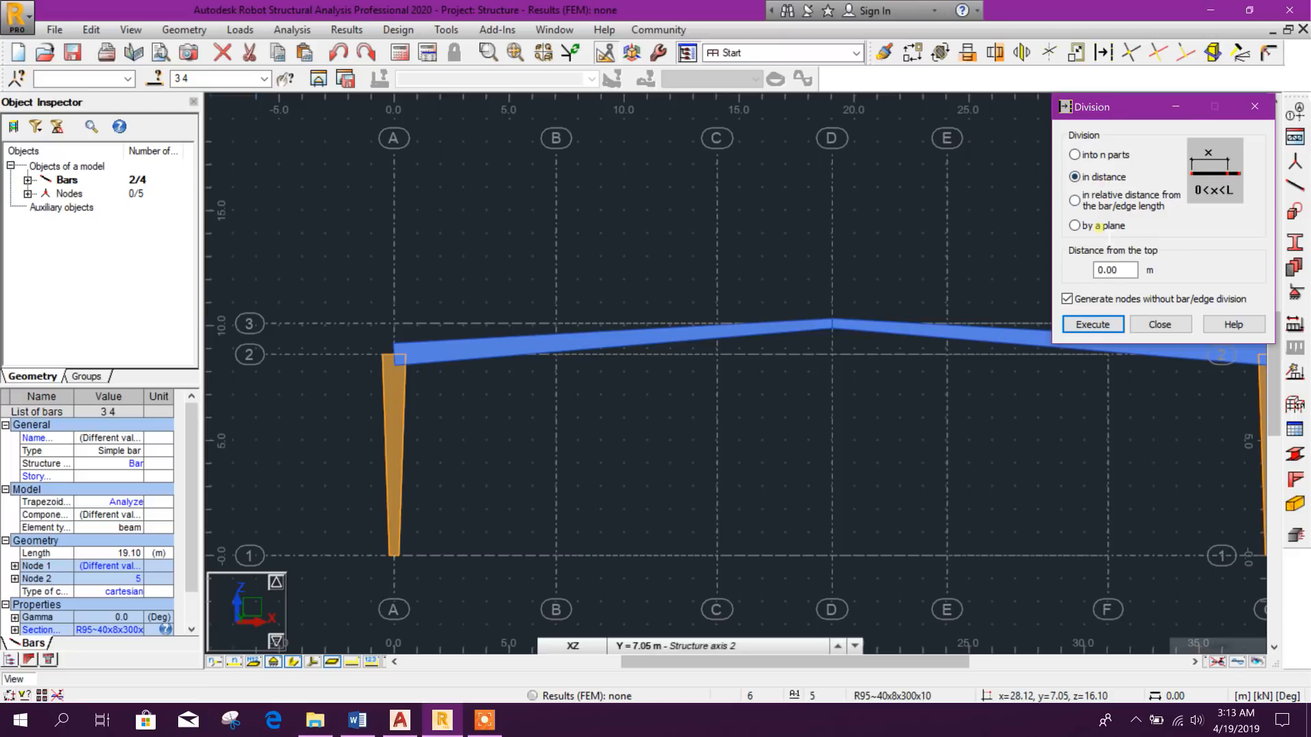
text(7.8)
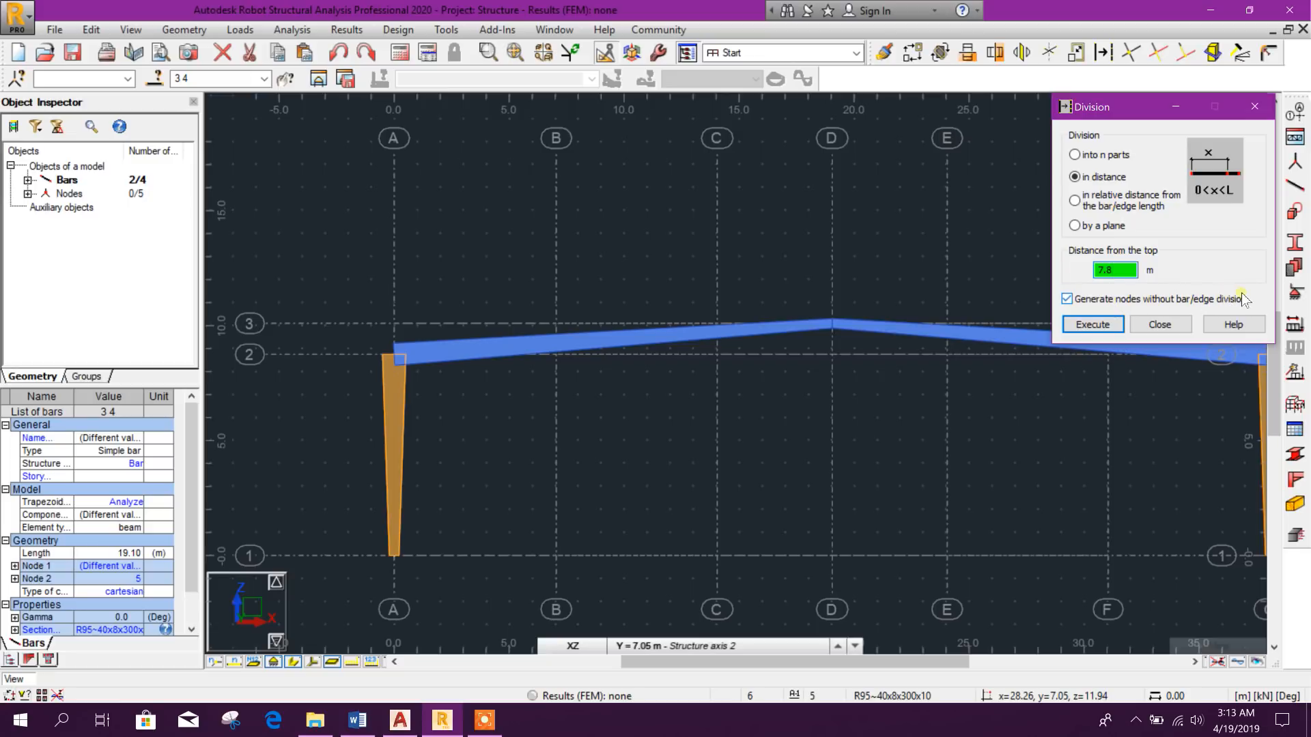
click(1068, 301)
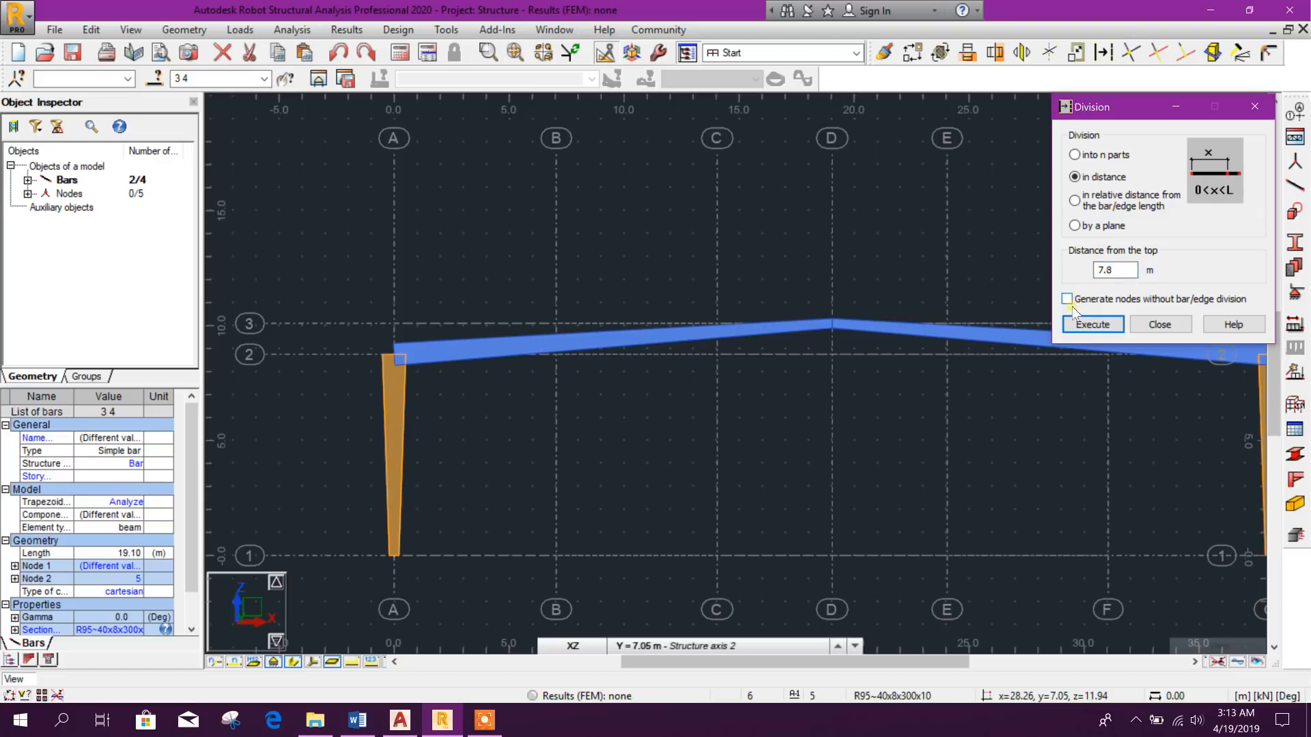
click(1109, 324)
click(1159, 325)
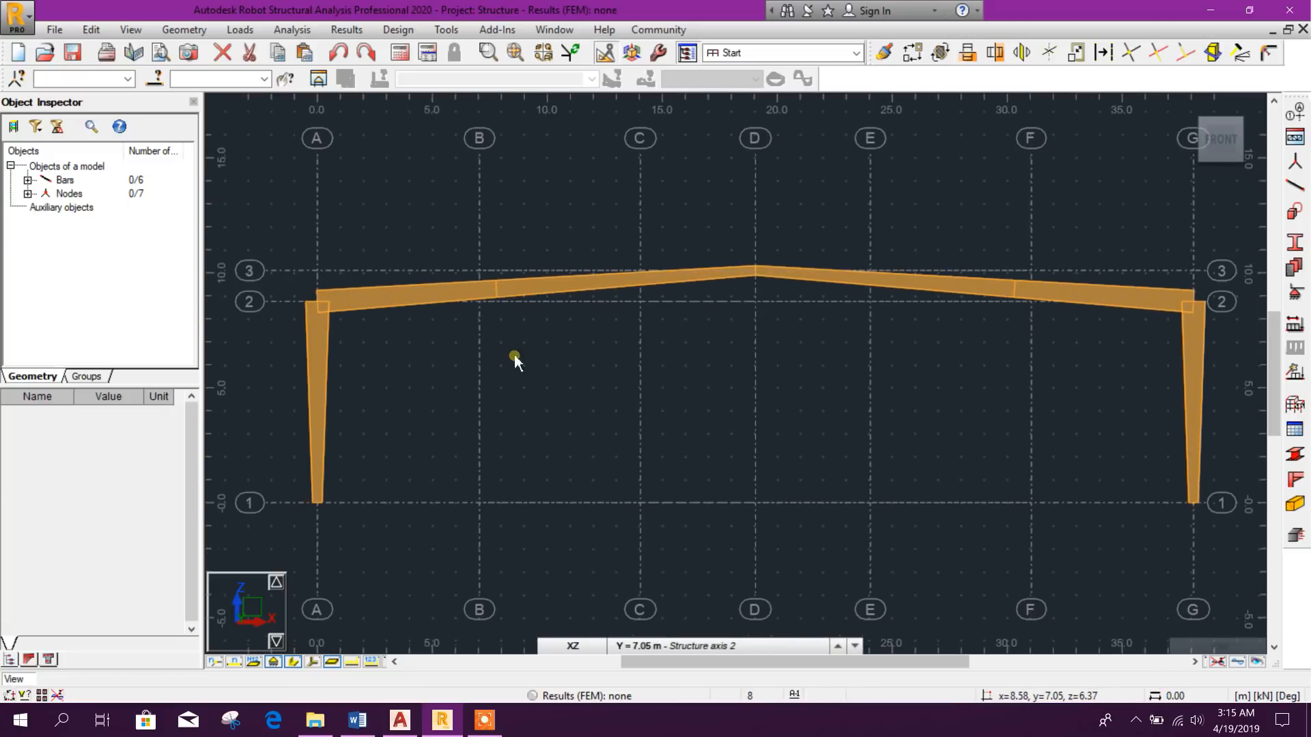
Assign section R95~40x8x300x10 to the outer rafter segments next to both columns
click(462, 305)
click(442, 349)
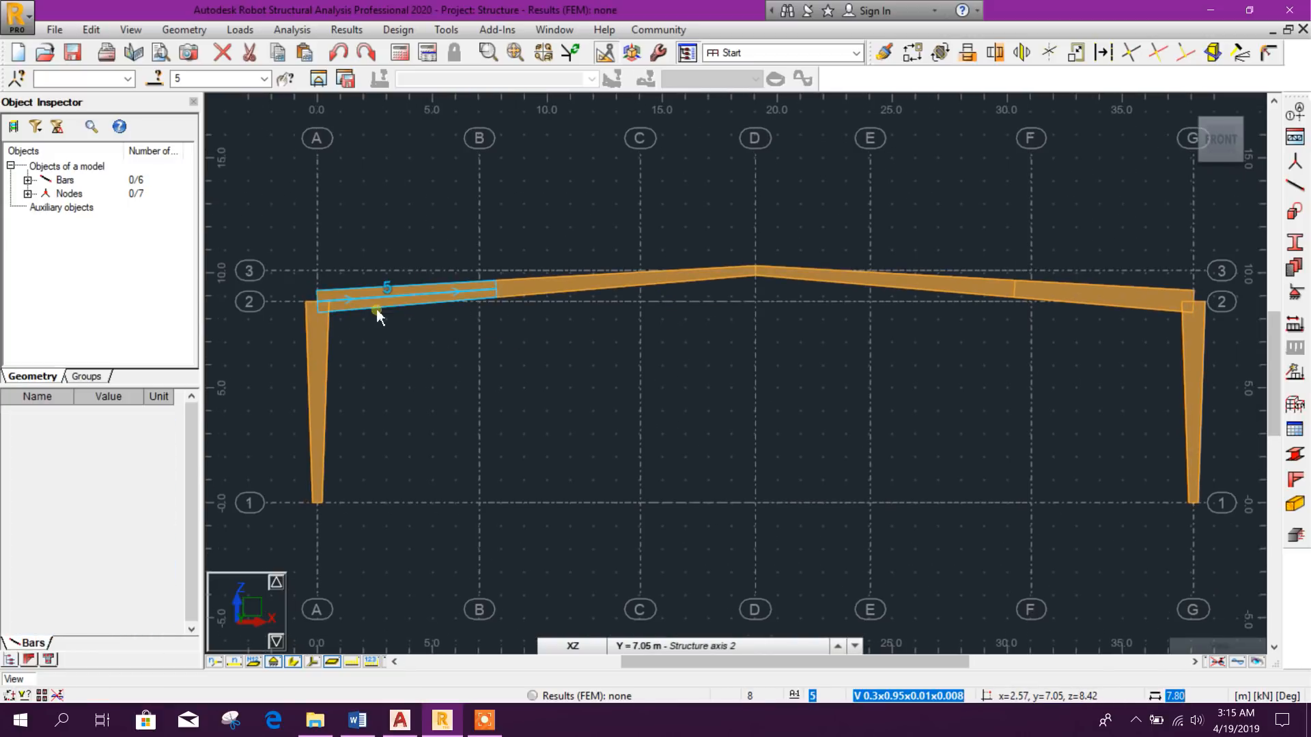
click(377, 302)
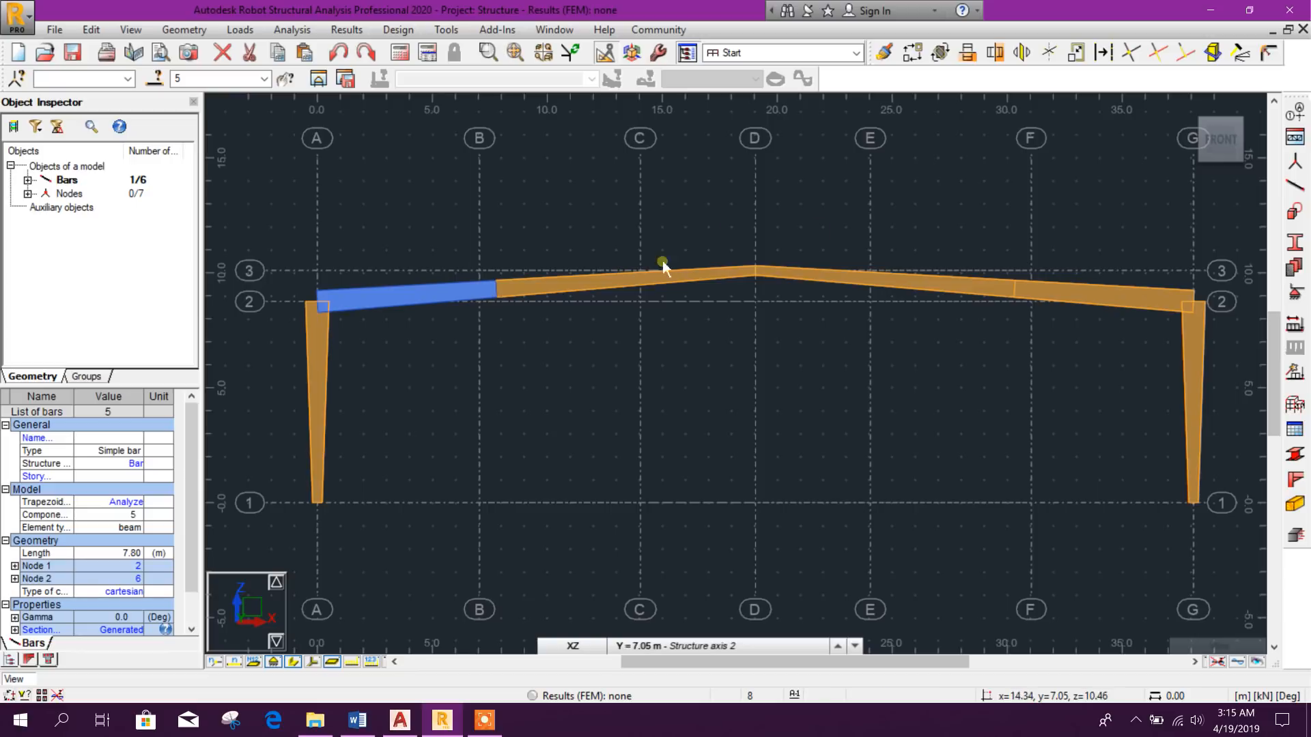
click(1289, 246)
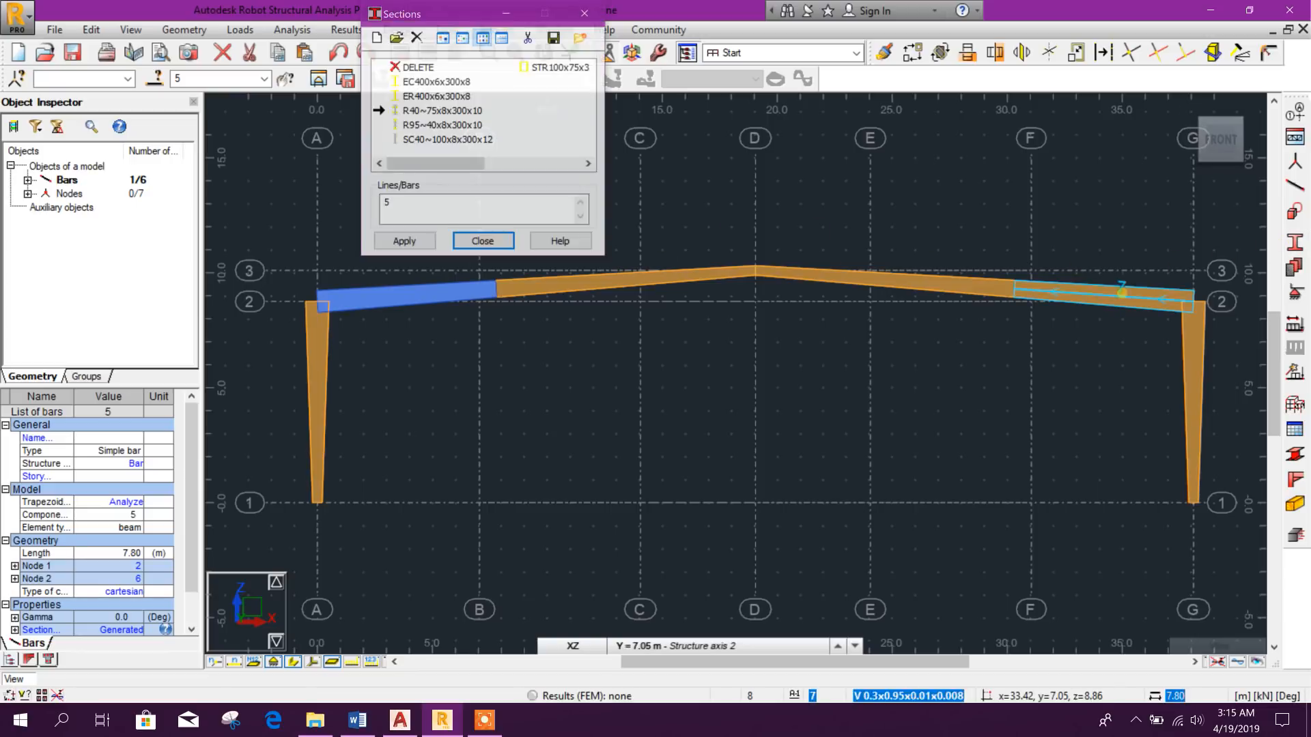
click(441, 127)
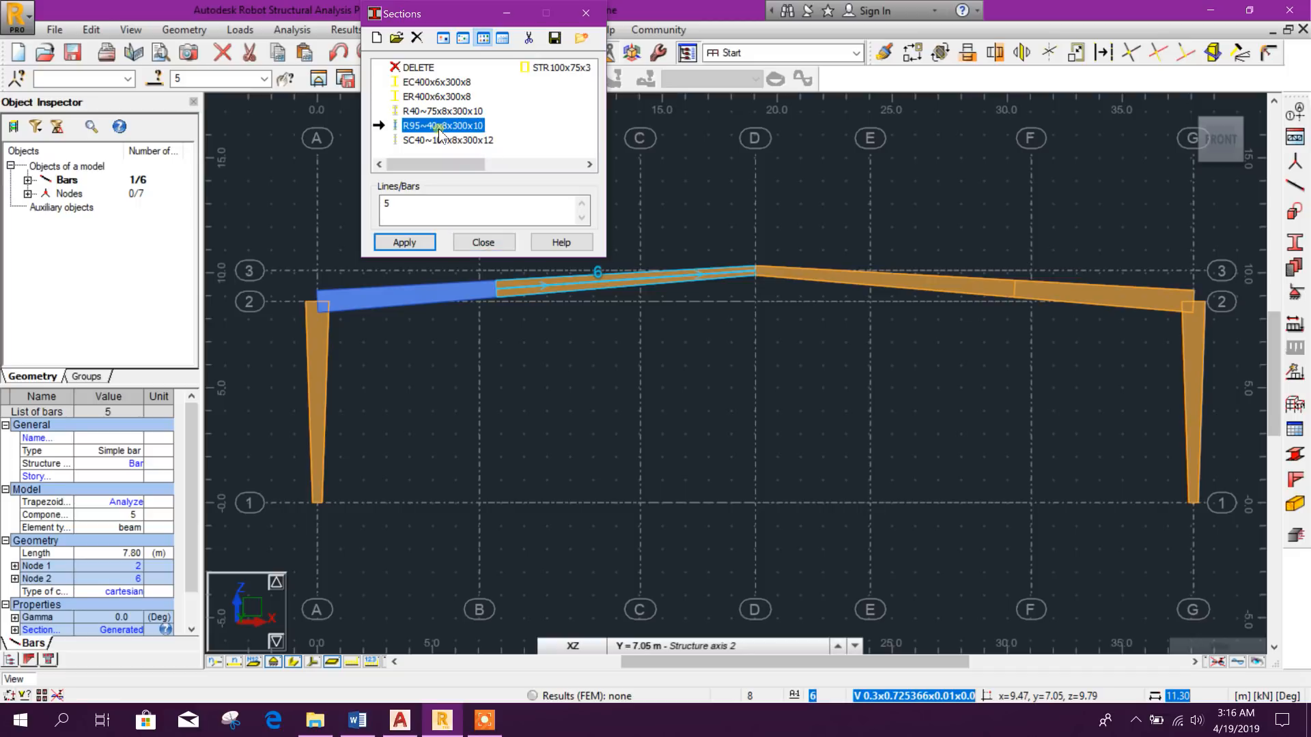
click(422, 241)
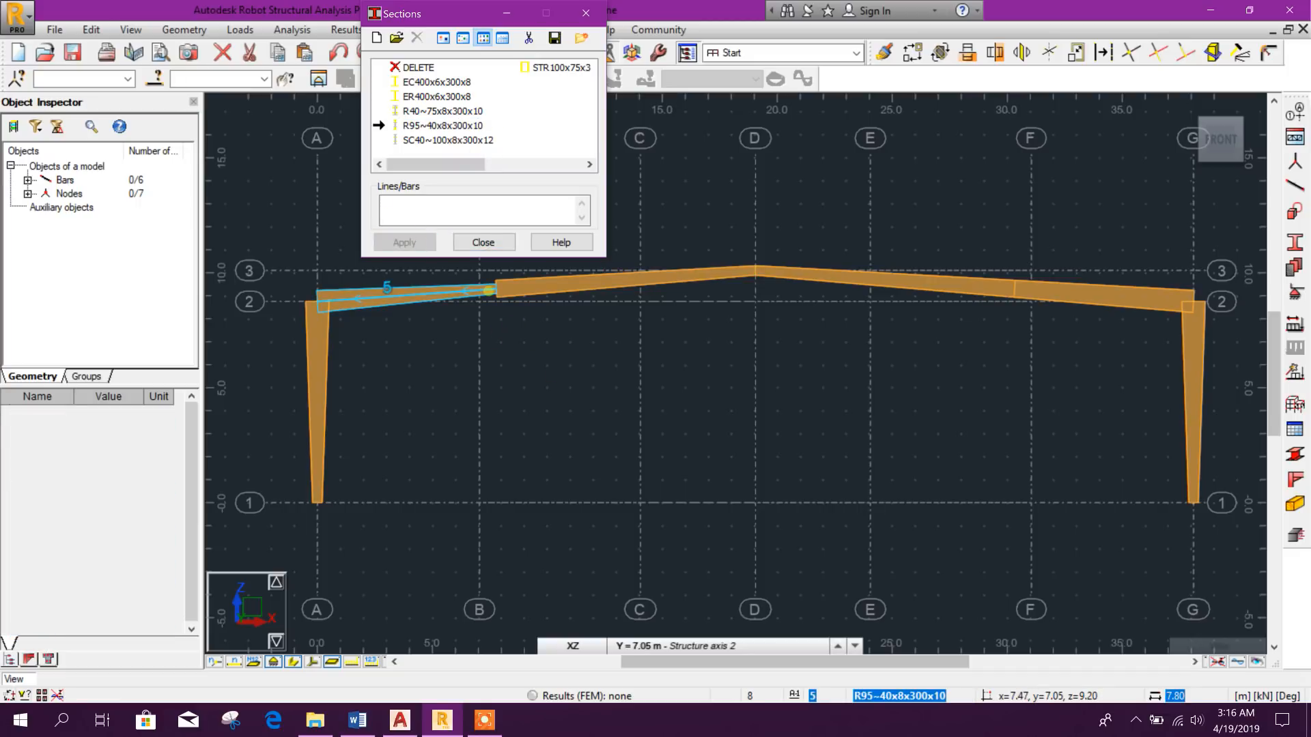
drag(437, 14, 526, 111)
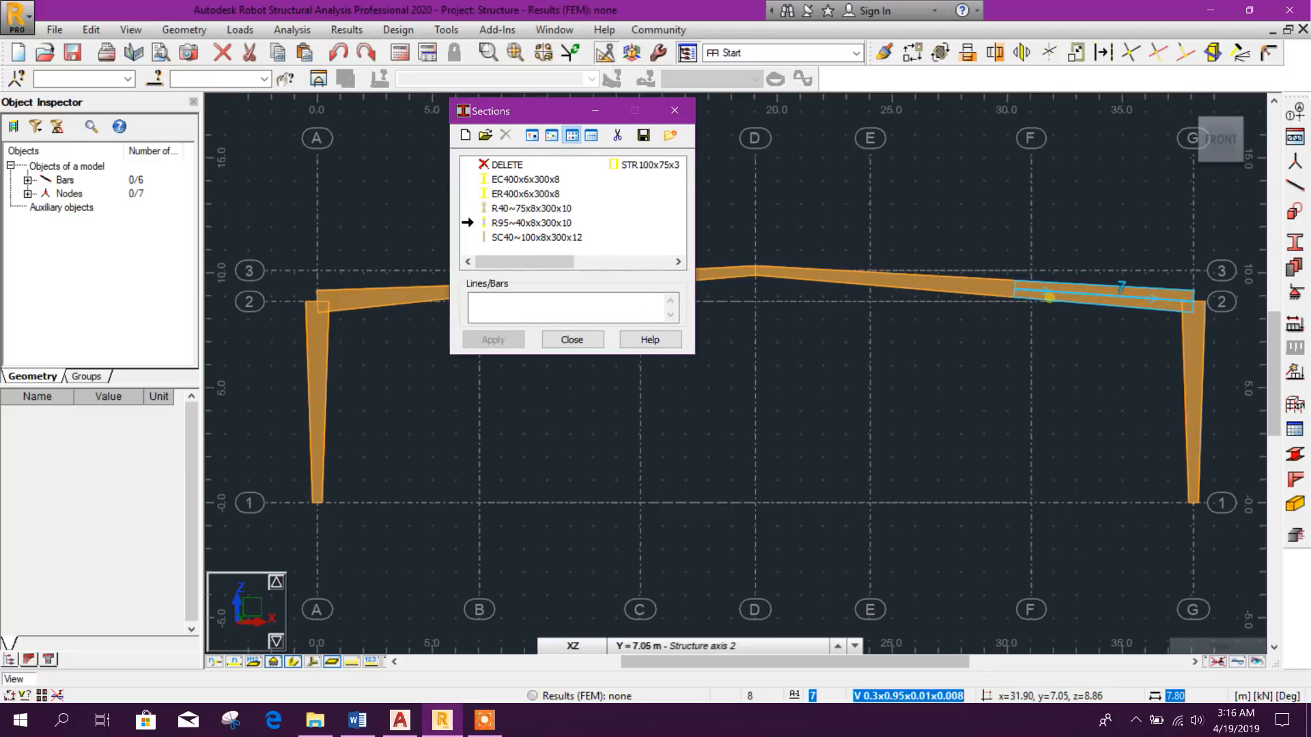
click(1137, 296)
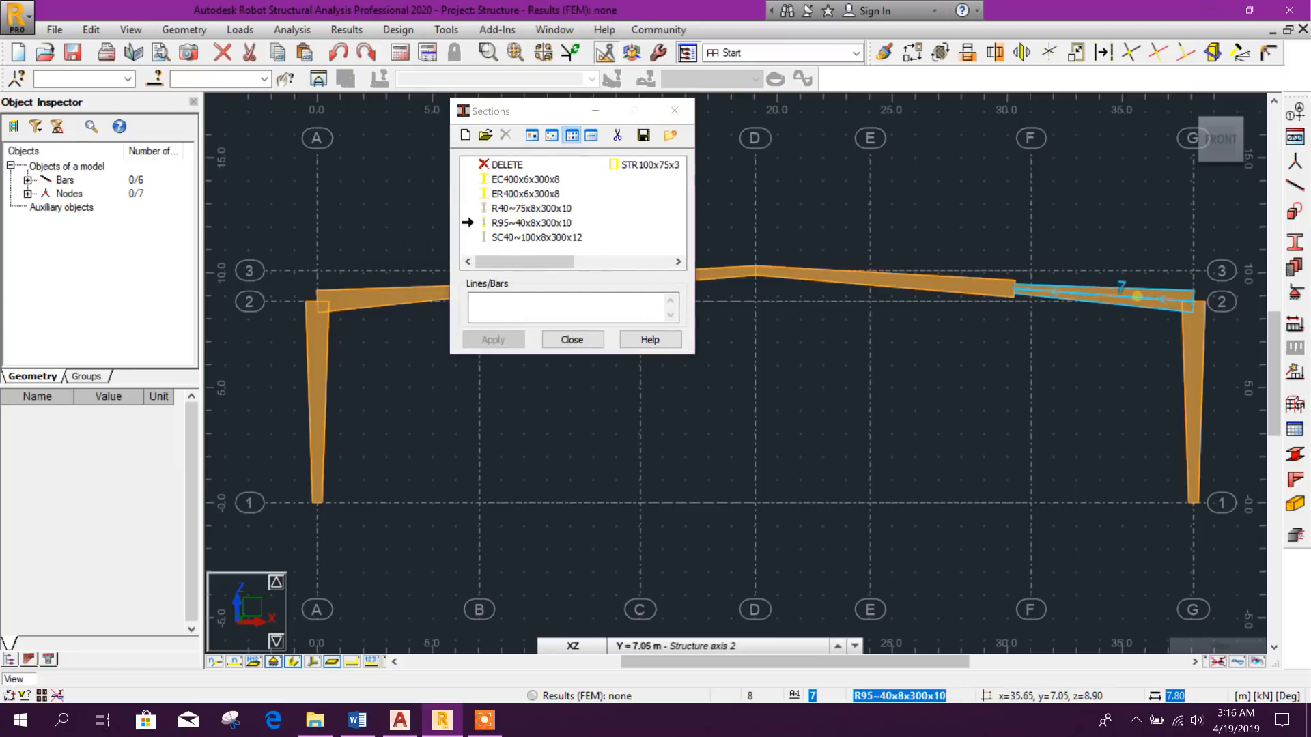
click(571, 339)
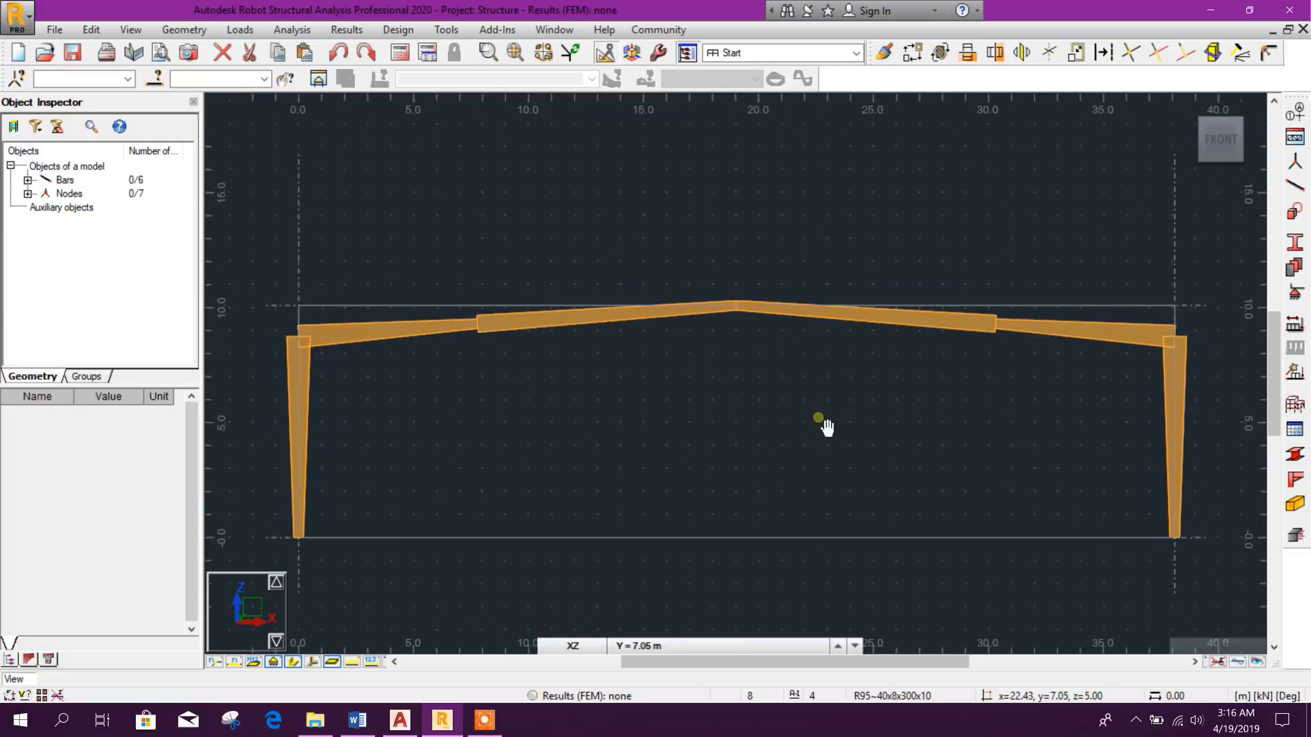
Assign section R40~75x8x300x10 to the two inner rafter segments that meet at the ridge
click(683, 323)
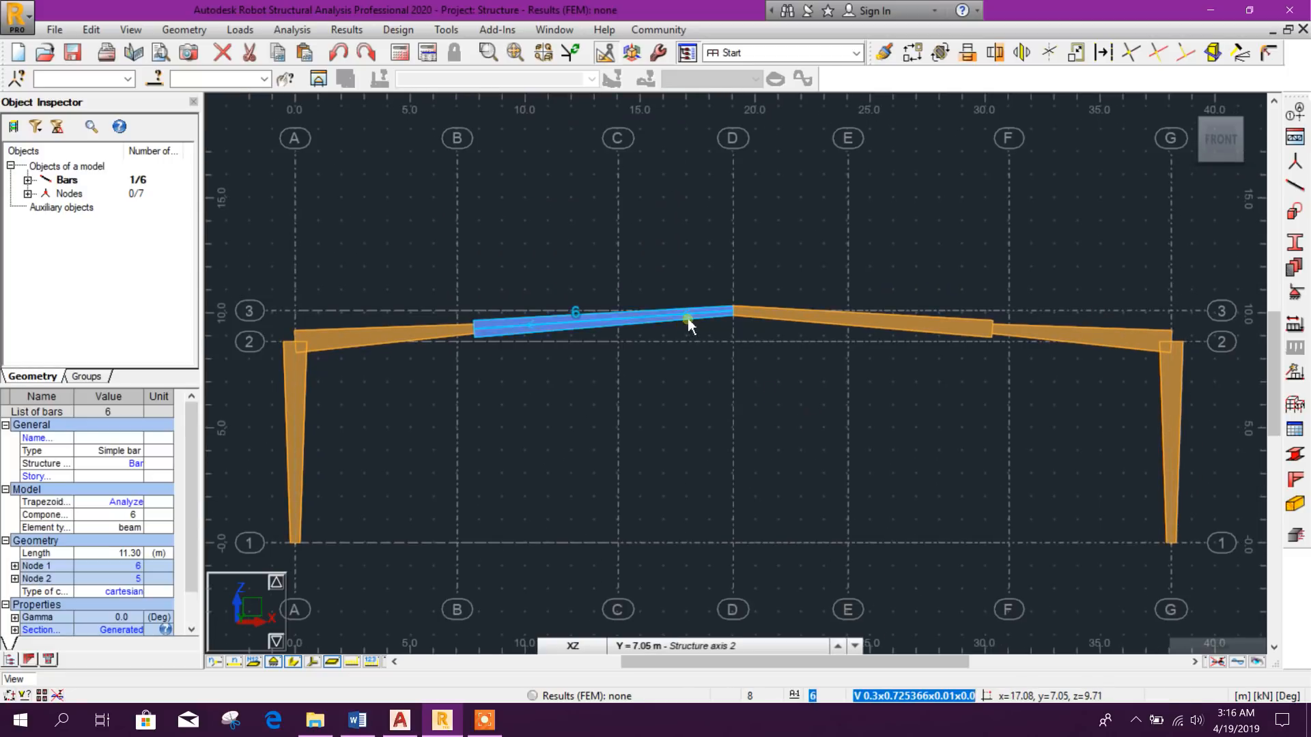
click(874, 386)
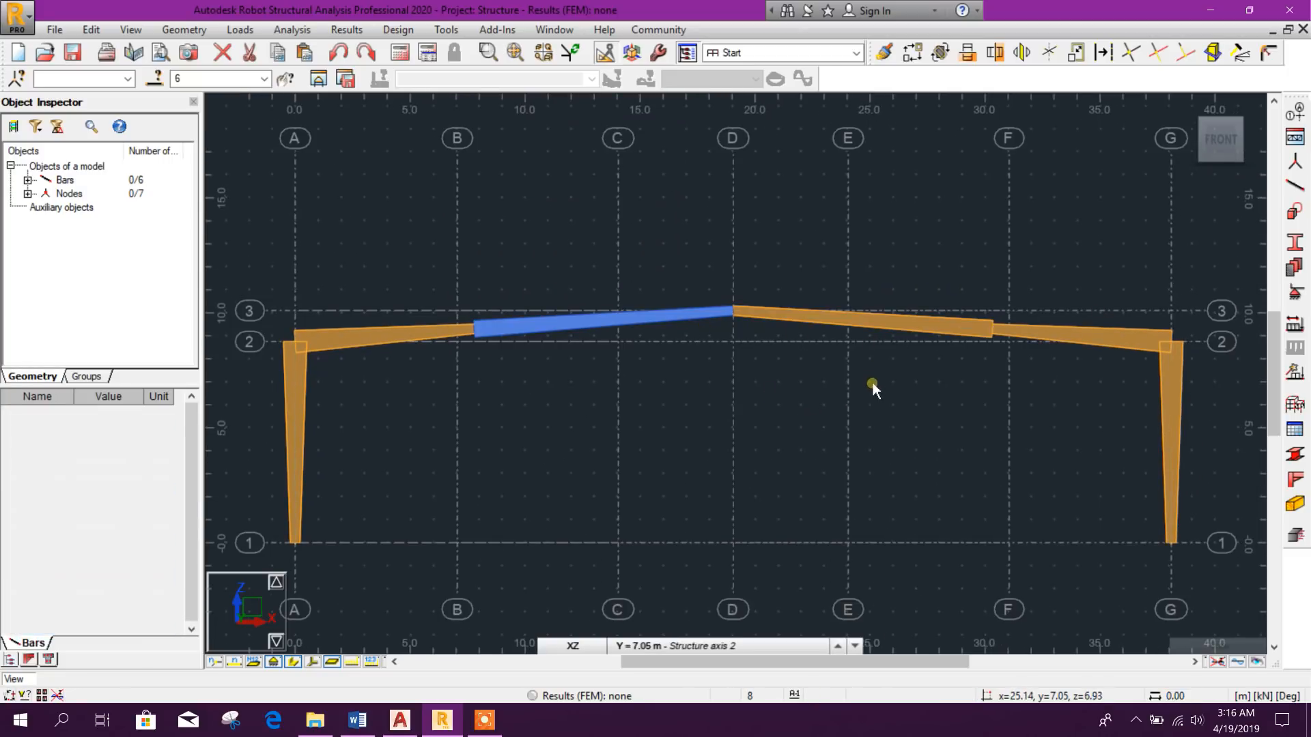
click(1294, 242)
drag(538, 111, 330, 70)
click(369, 178)
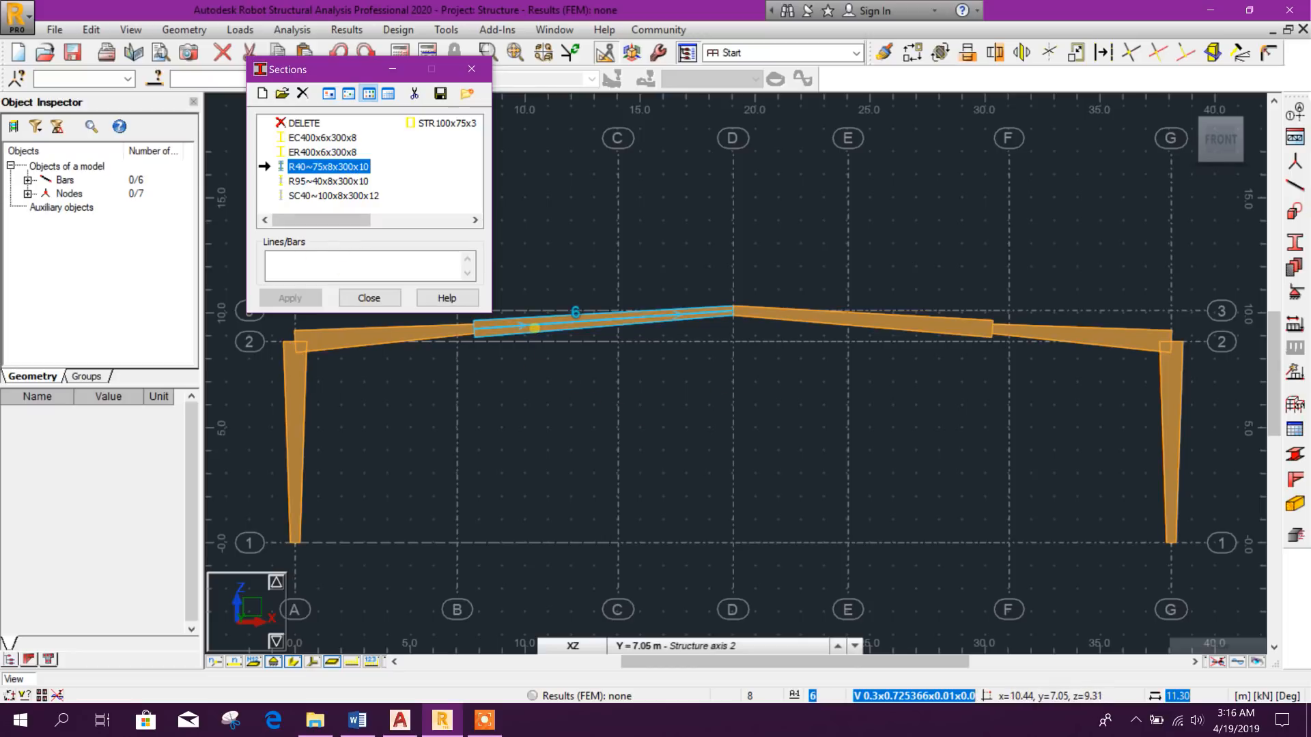
click(529, 328)
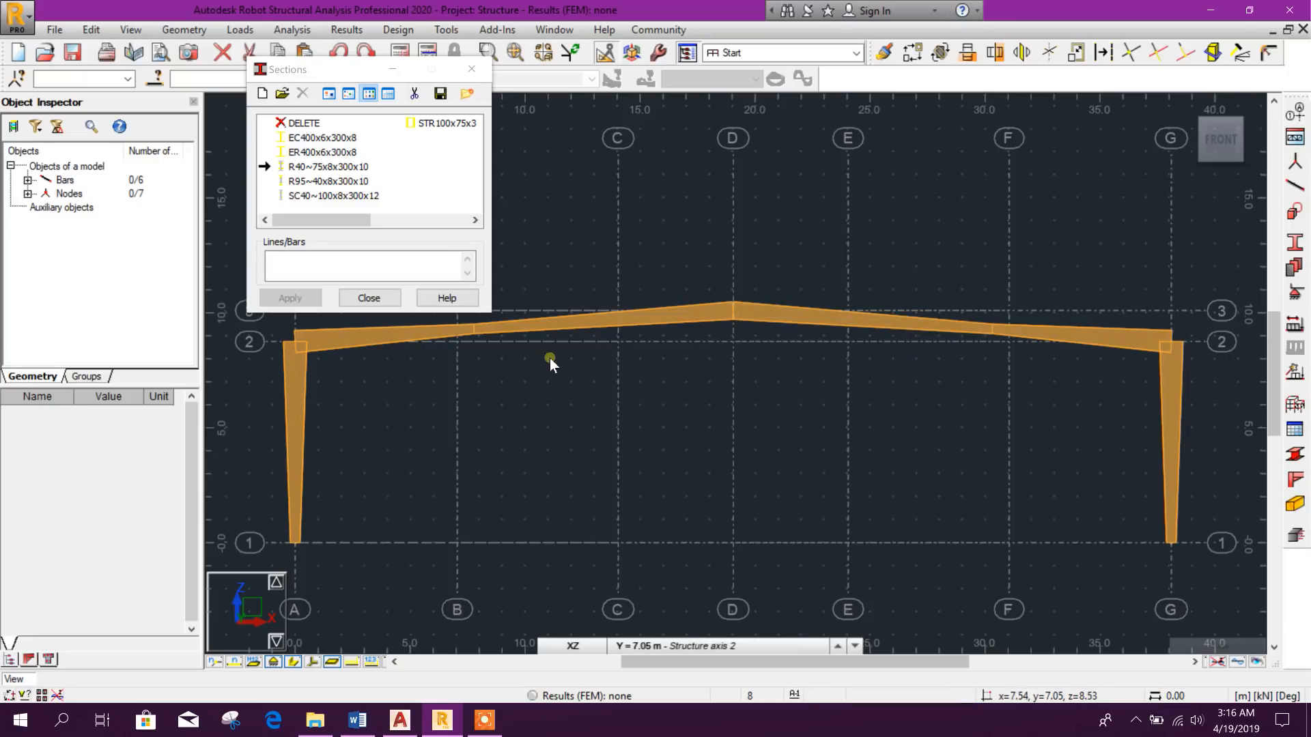
click(369, 298)
Inspect the columns and tapered rafter segments of the portal frame in the XZ view
scroll(751, 469, down, 1)
scroll(770, 449, up, 2)
scroll(799, 407, down, 2)
middle_drag(747, 430, 788, 399)
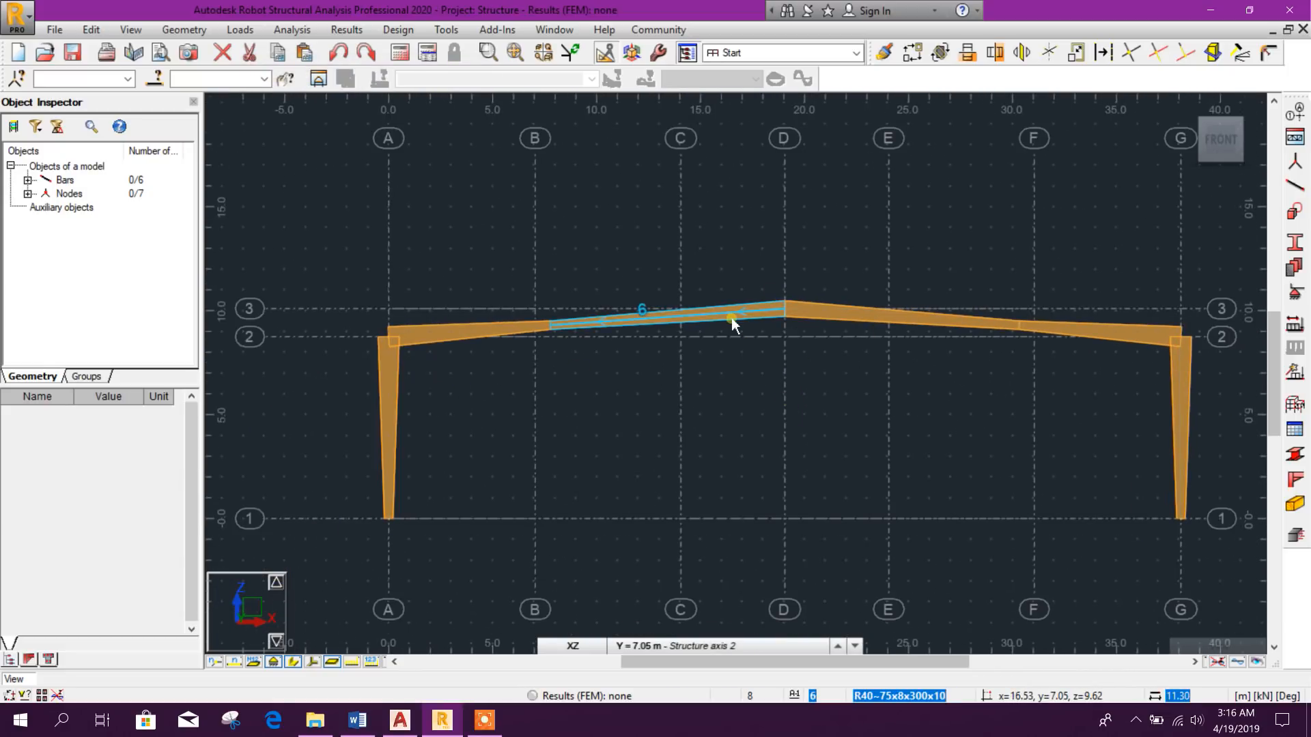
middle_drag(901, 428, 896, 403)
scroll(896, 403, down, 1)
middle_drag(725, 517, 704, 441)
scroll(703, 441, up, 1)
middle_drag(774, 367, 764, 468)
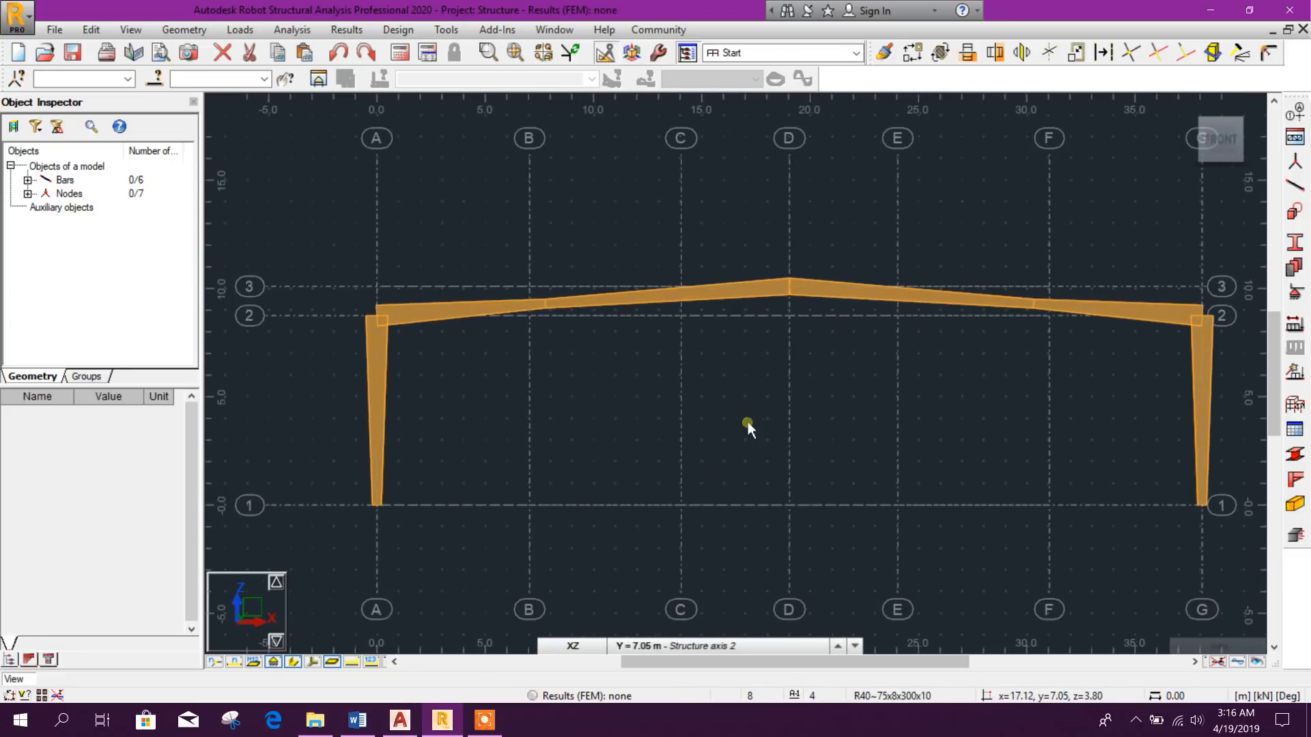
scroll(745, 430, down, 1)
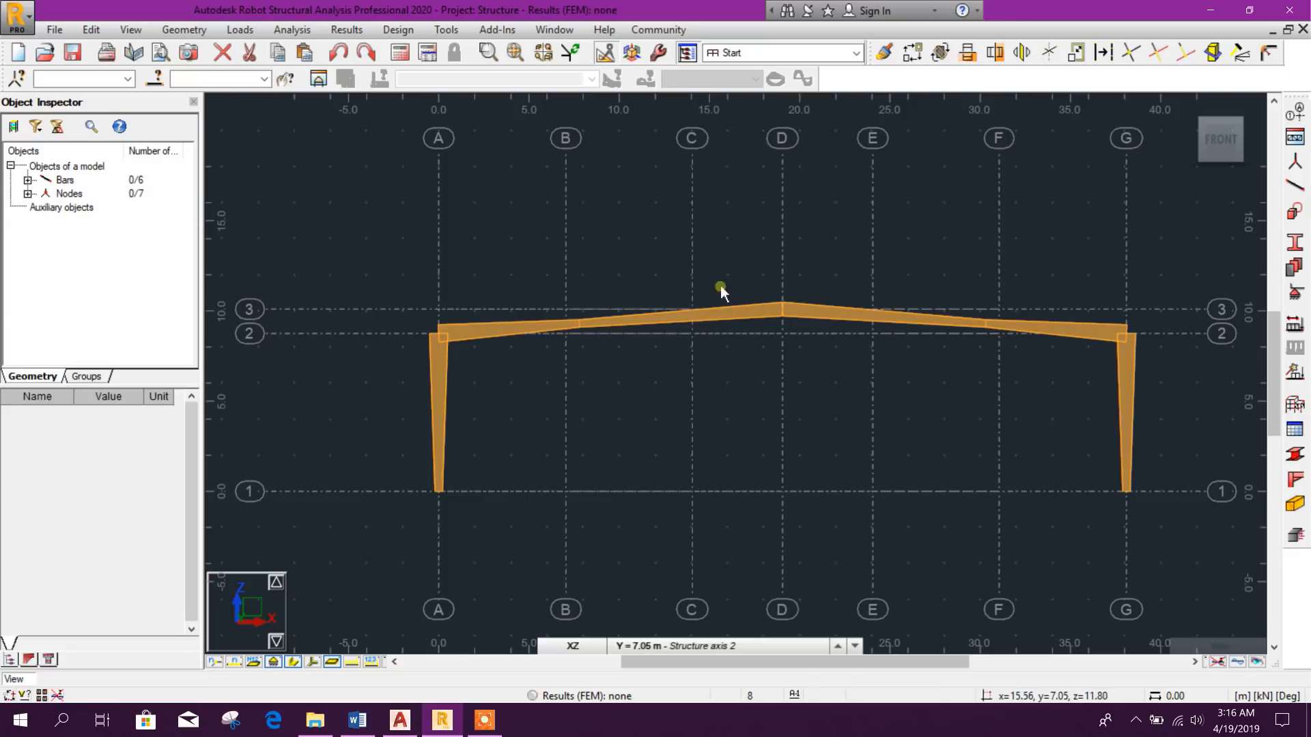
In the 3D view, copy the whole portal frame four times along Y with a translation vector of 0.00, 7.20, 0.00
mouse_move(1225, 172)
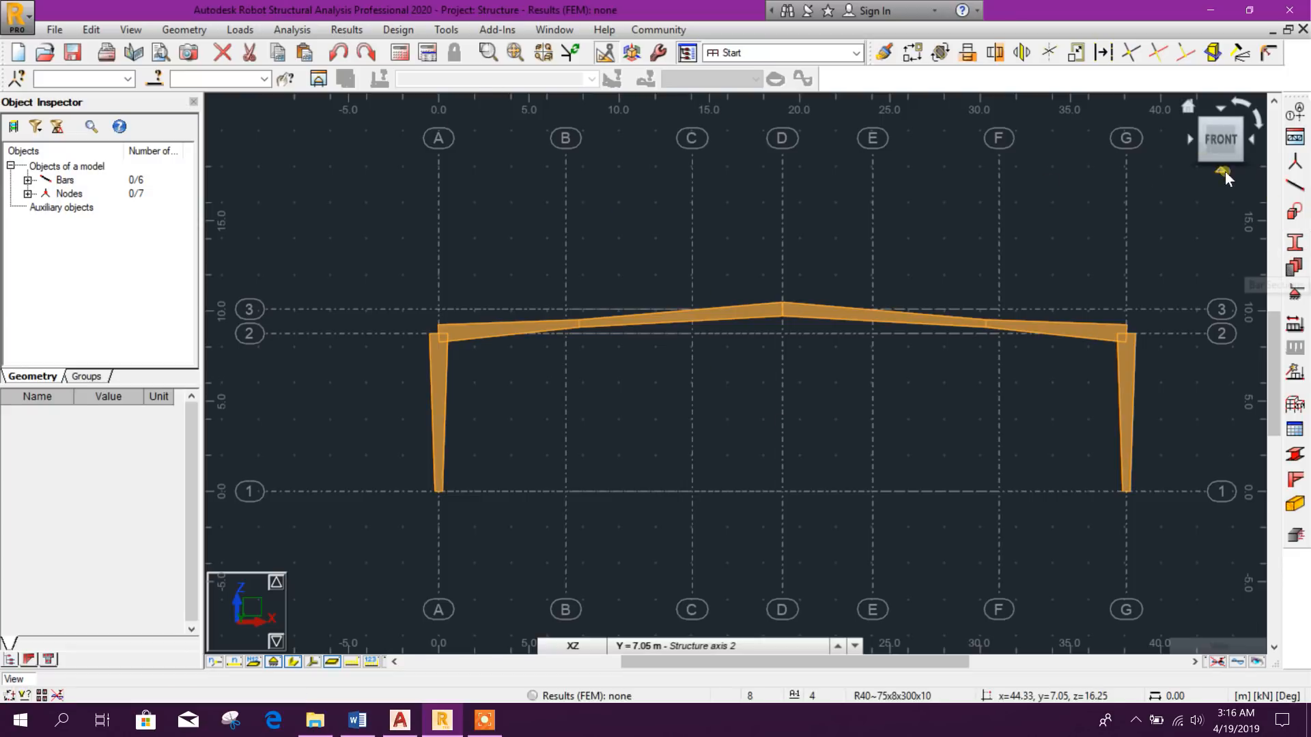
click(1189, 109)
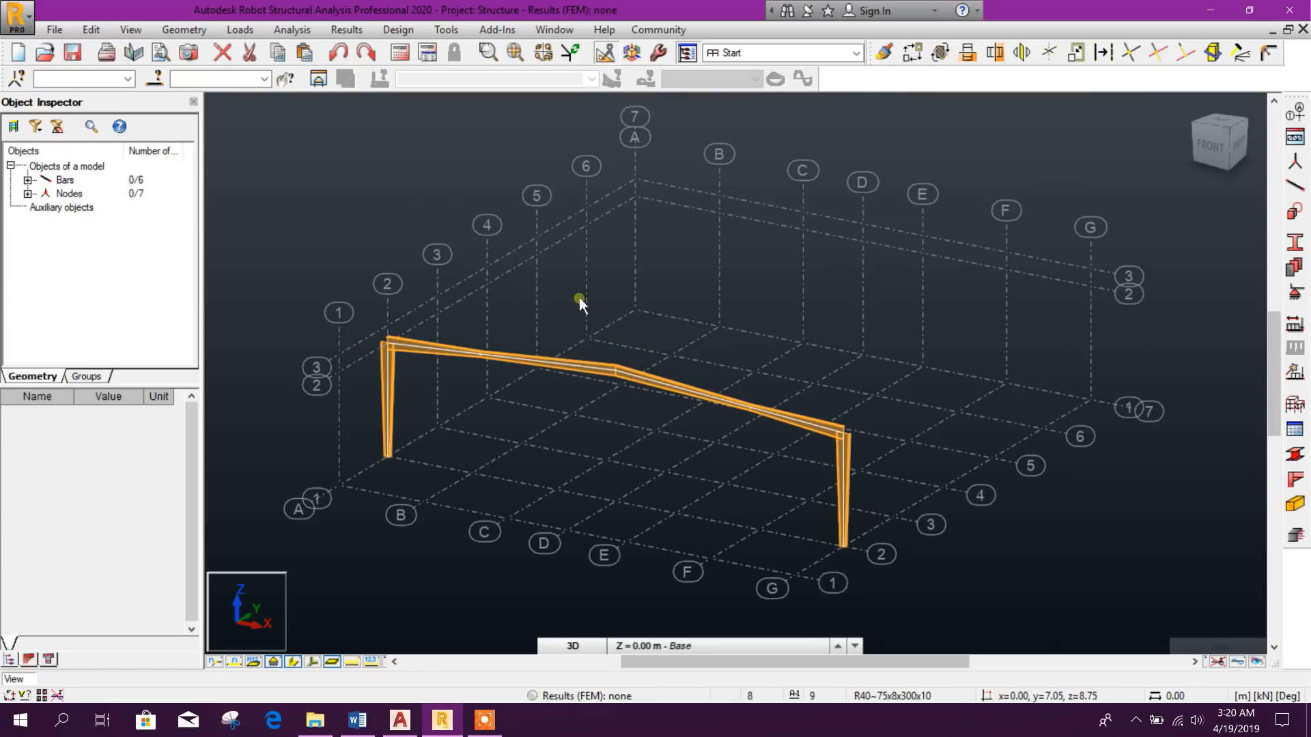
drag(359, 244, 994, 625)
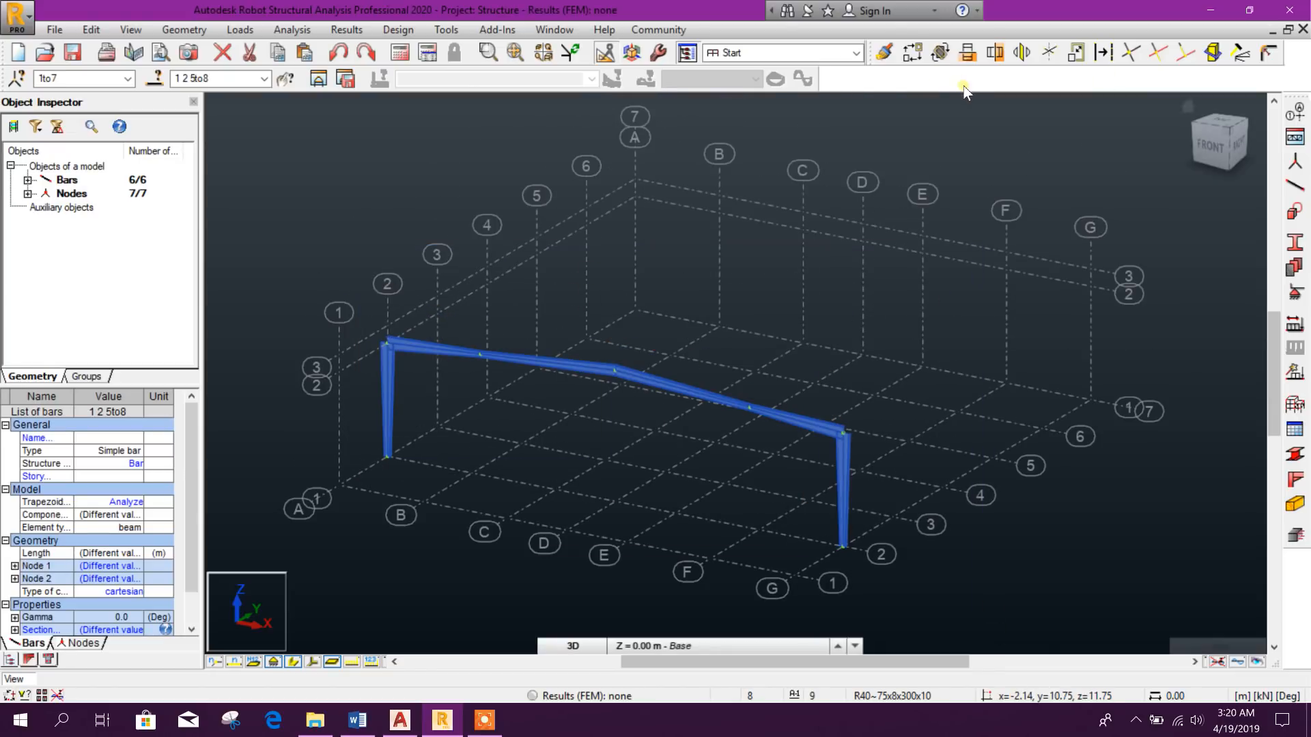
click(913, 56)
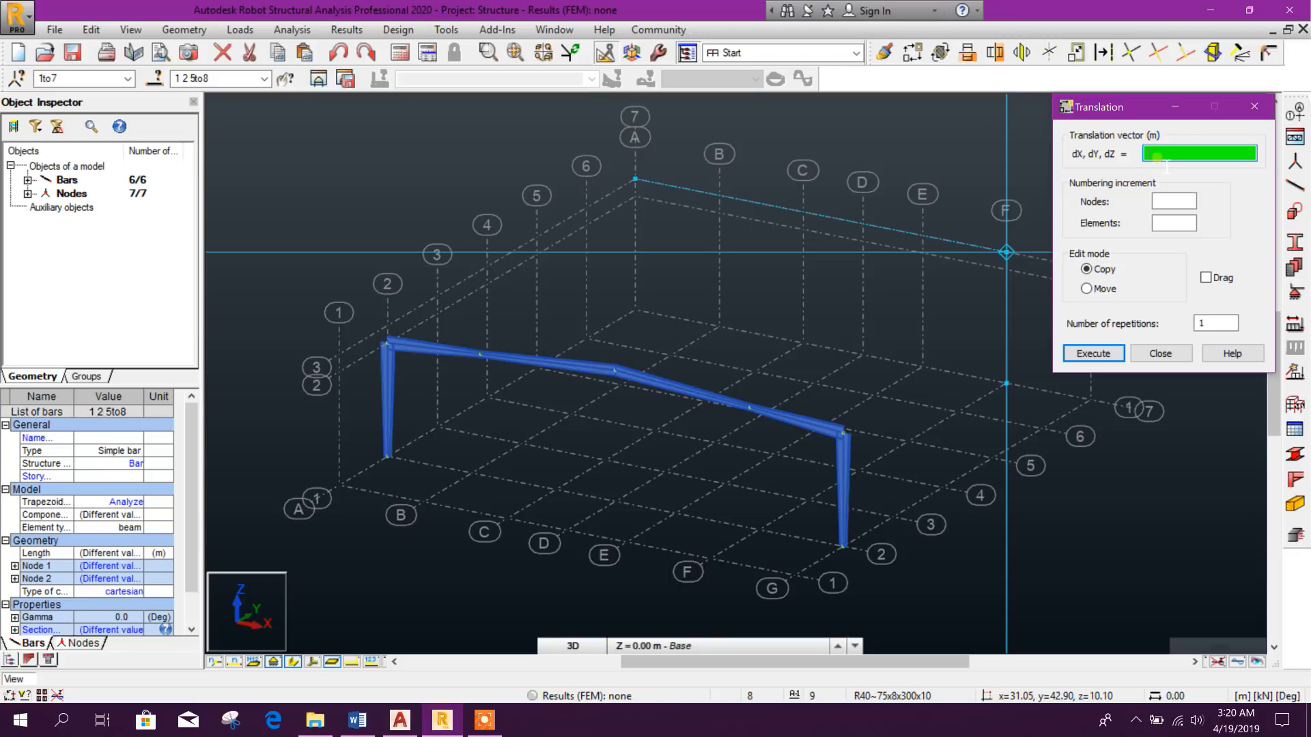
click(1217, 325)
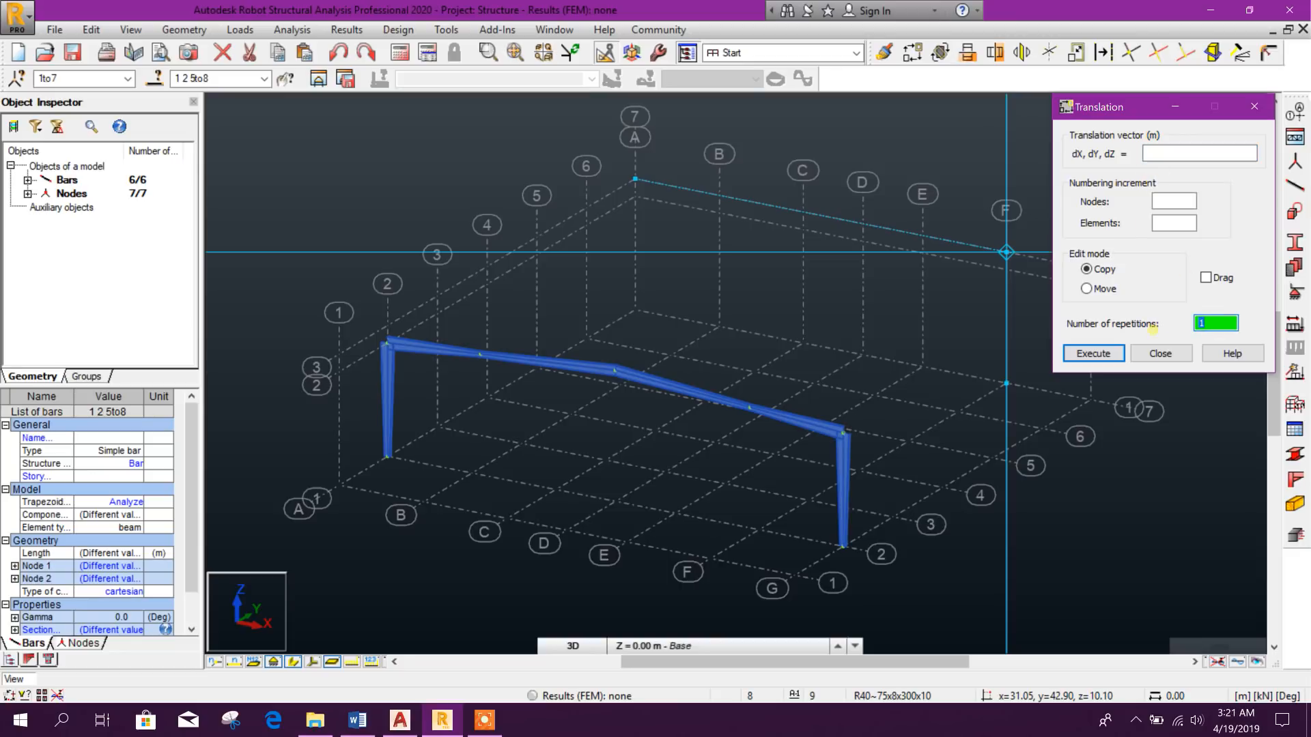
click(1160, 157)
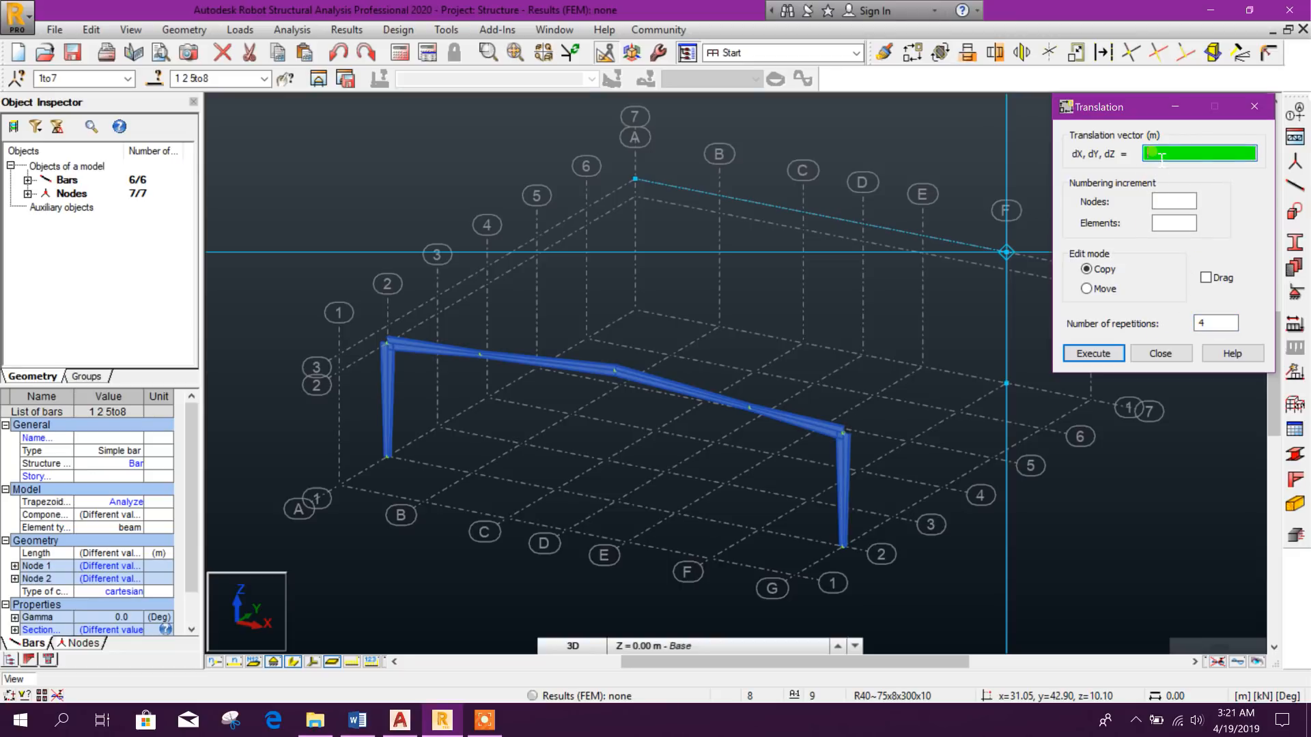
click(389, 456)
click(434, 437)
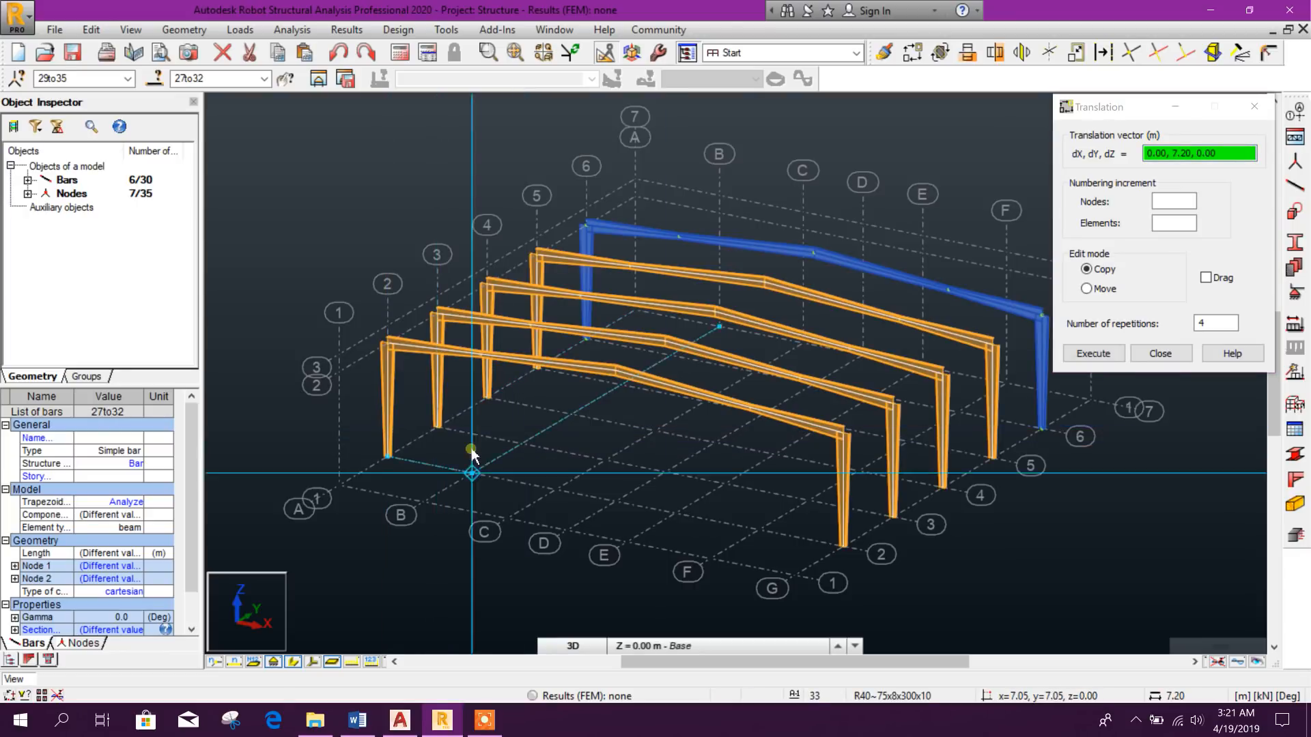
click(1160, 354)
middle_drag(1092, 444, 1030, 351)
click(1033, 482)
shift+middle_drag(1019, 471, 527, 429)
scroll(526, 429, up, 2)
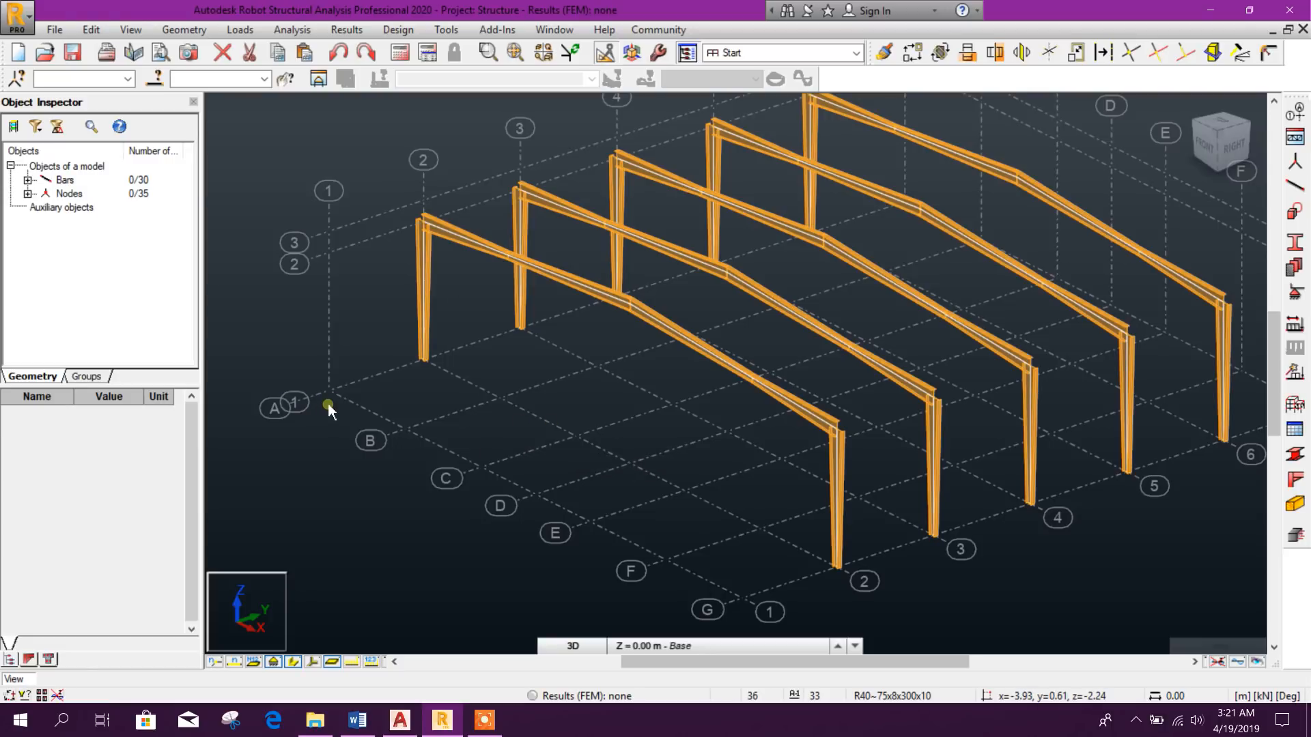
scroll(585, 404, down, 2)
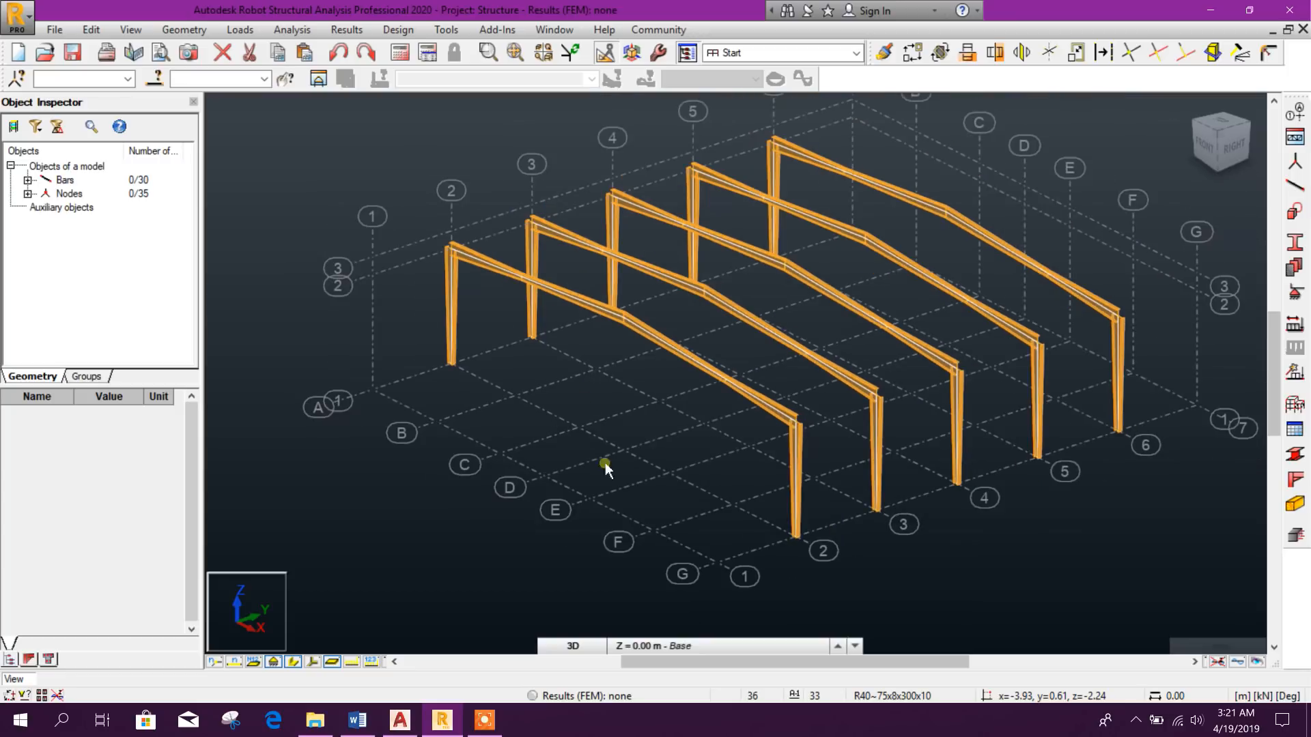
Switch to AutoCAD and examine the end frames on axes 1 and 7 and their member sections in the roof arrangement plan
mouse_move(401, 730)
click(402, 722)
scroll(600, 491, down, 5)
scroll(685, 438, up, 3)
middle_drag(599, 393, 752, 586)
scroll(454, 378, up, 4)
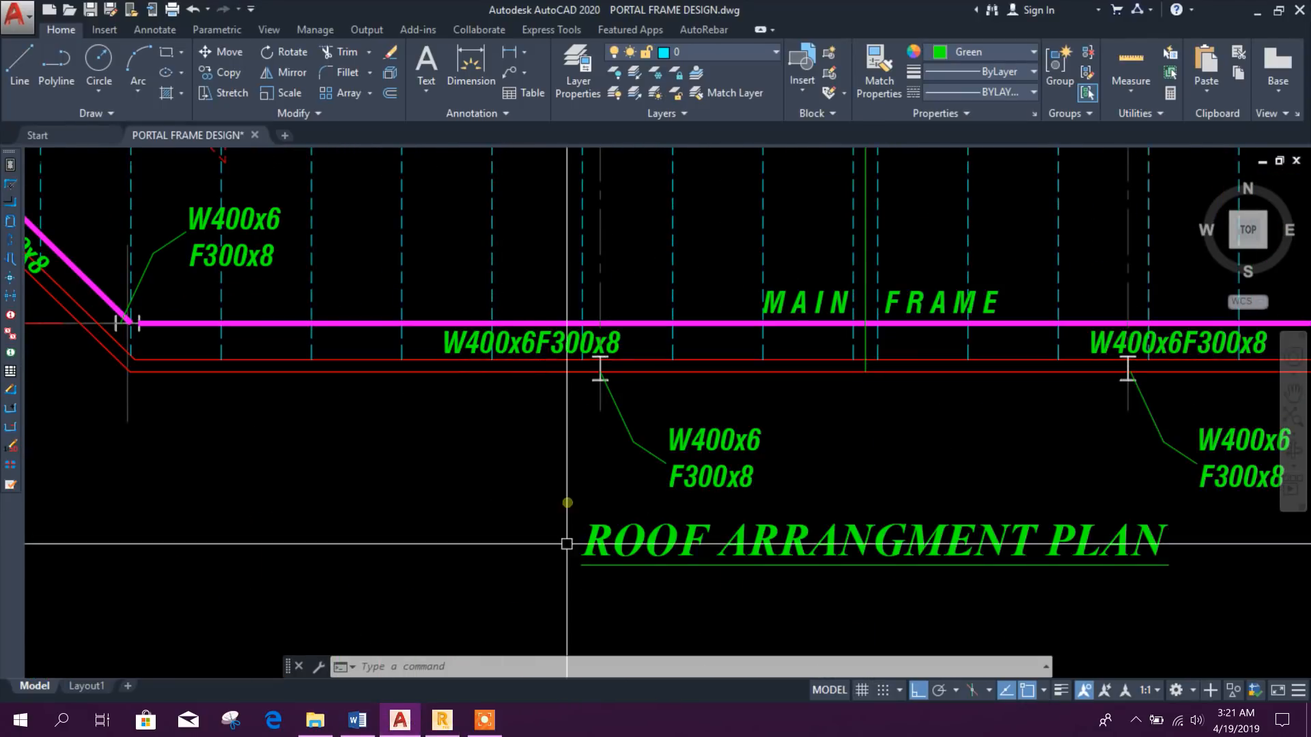
scroll(564, 541, down, 4)
middle_drag(198, 480, 269, 497)
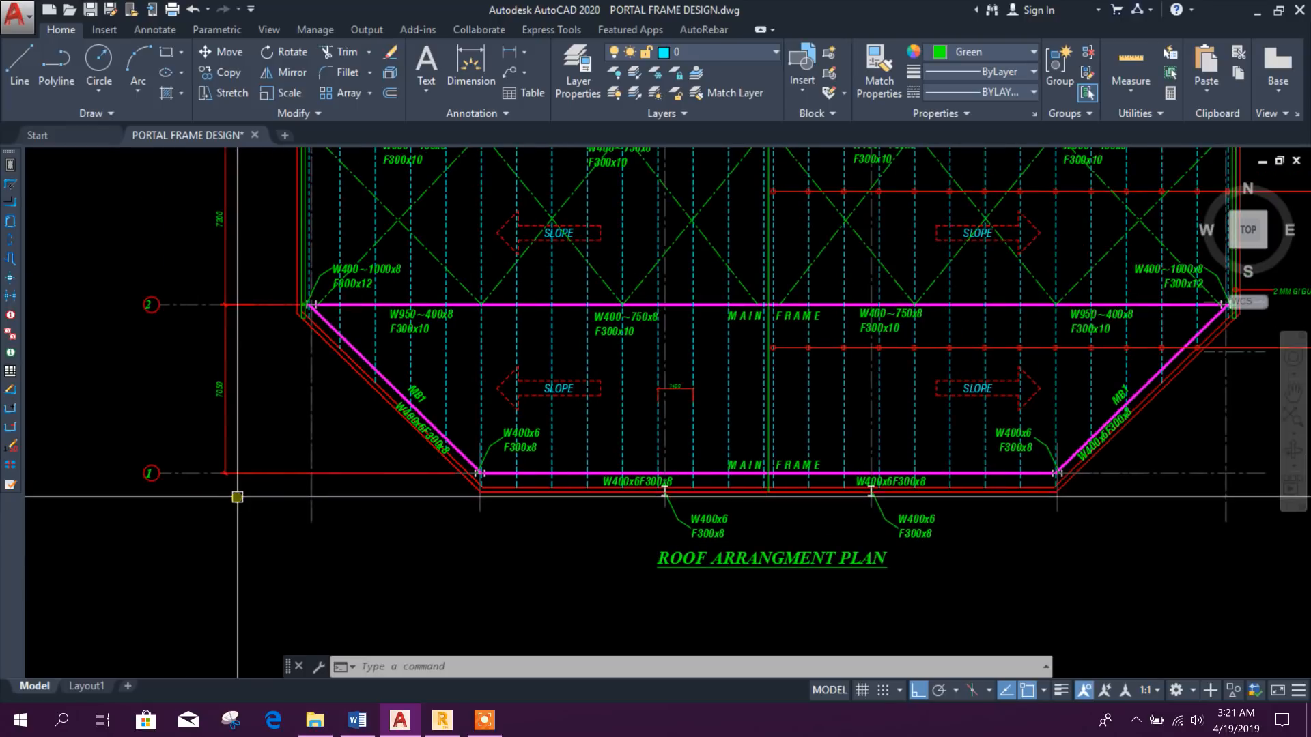
scroll(423, 527, down, 4)
middle_drag(509, 510, 513, 663)
scroll(452, 222, up, 2)
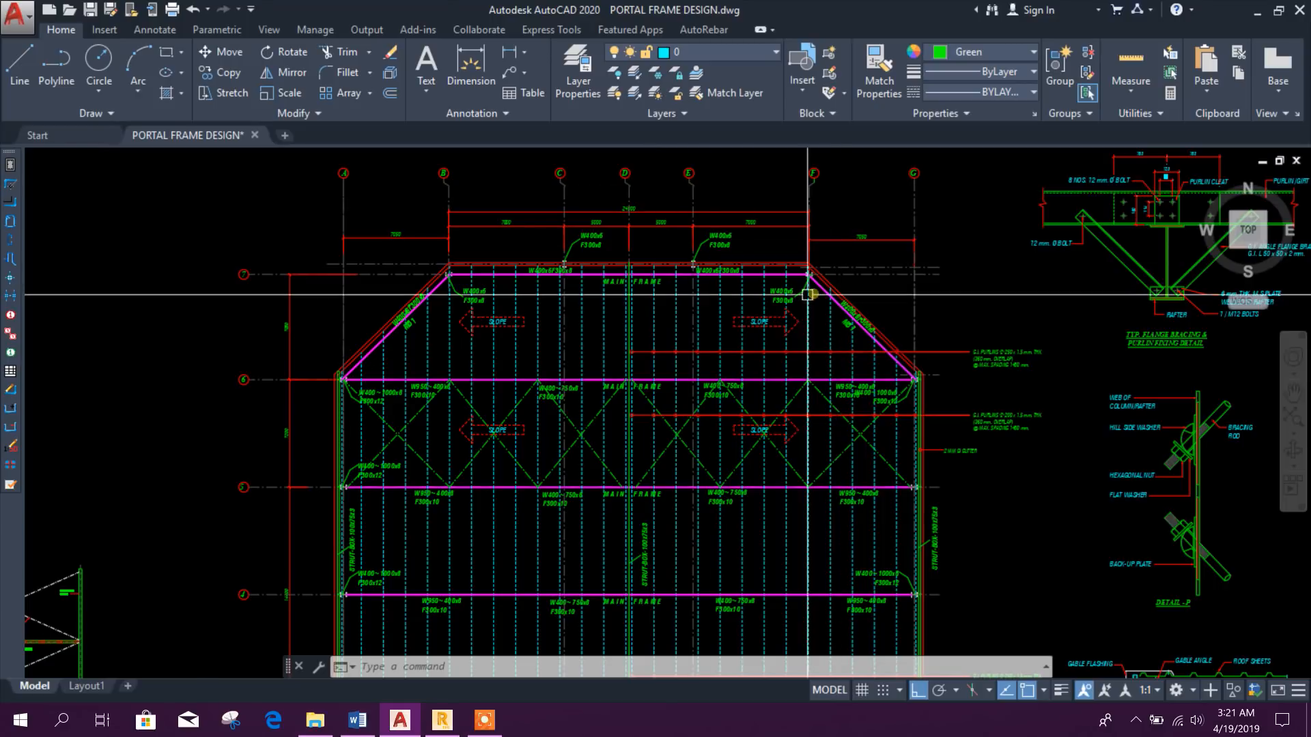
scroll(694, 270, up, 5)
scroll(782, 256, down, 5)
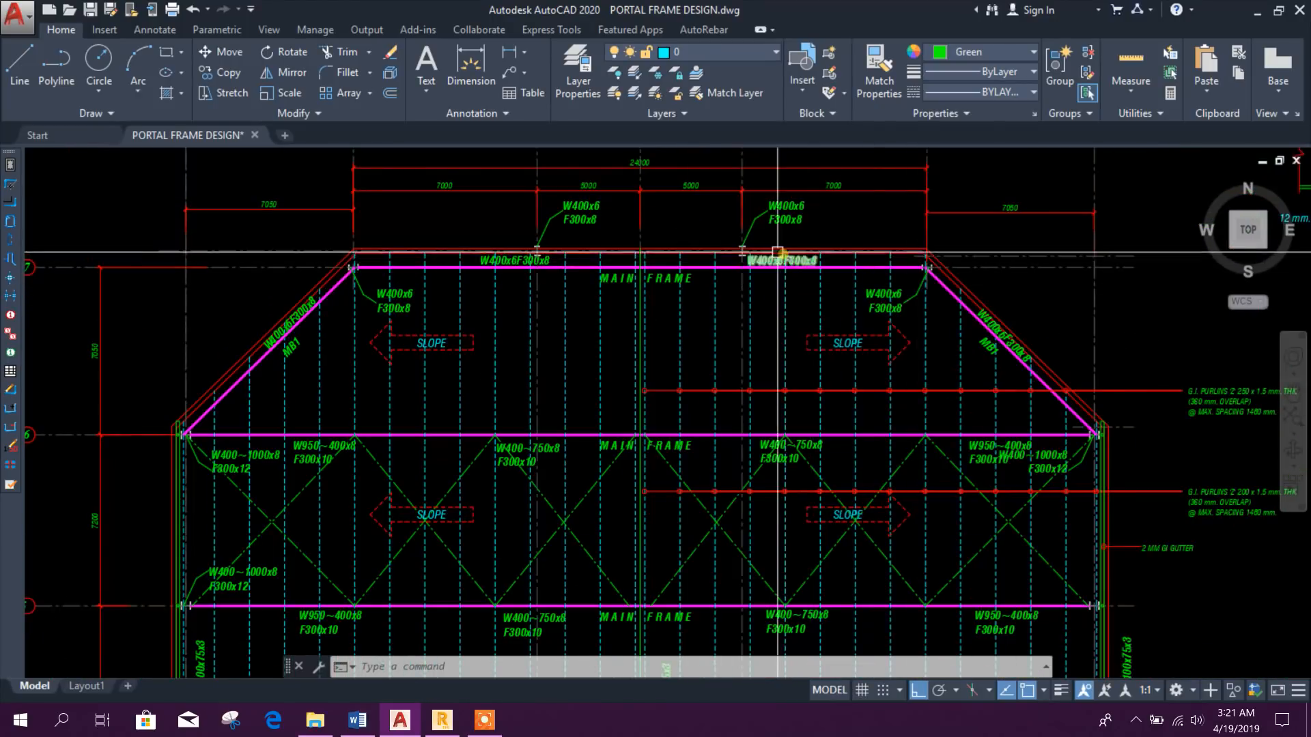
scroll(638, 531, down, 2)
scroll(638, 531, up, 2)
scroll(638, 531, up, 2)
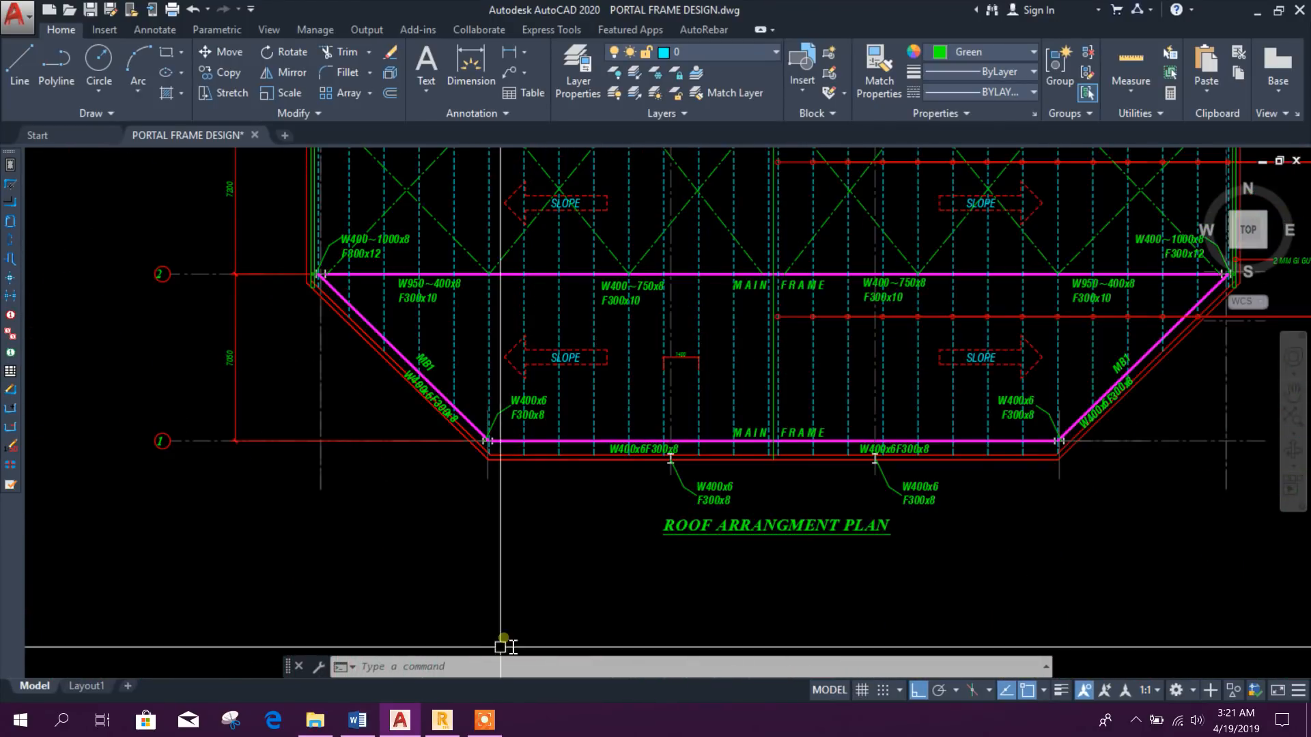
Return to Robot Structural Analysis and set the view to the XZ plane at Structure axis 1, Y = 0.00 m
click(442, 720)
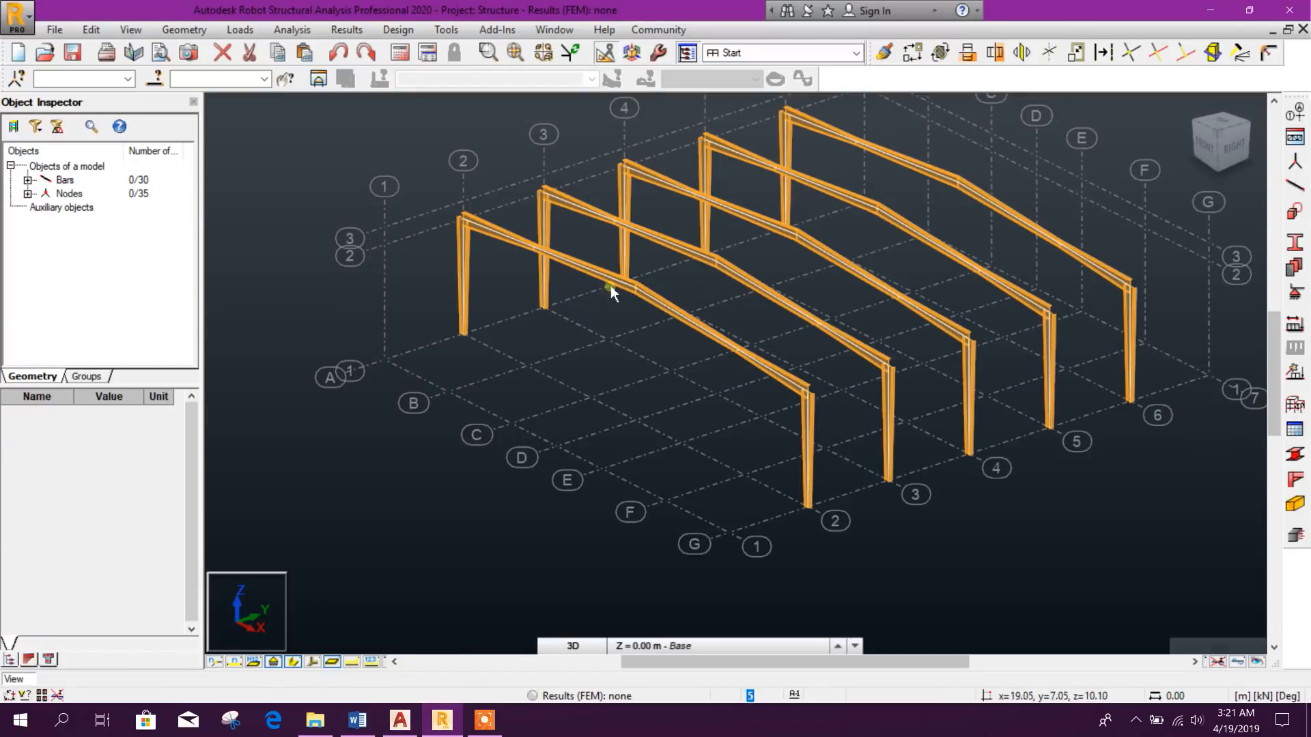
click(561, 647)
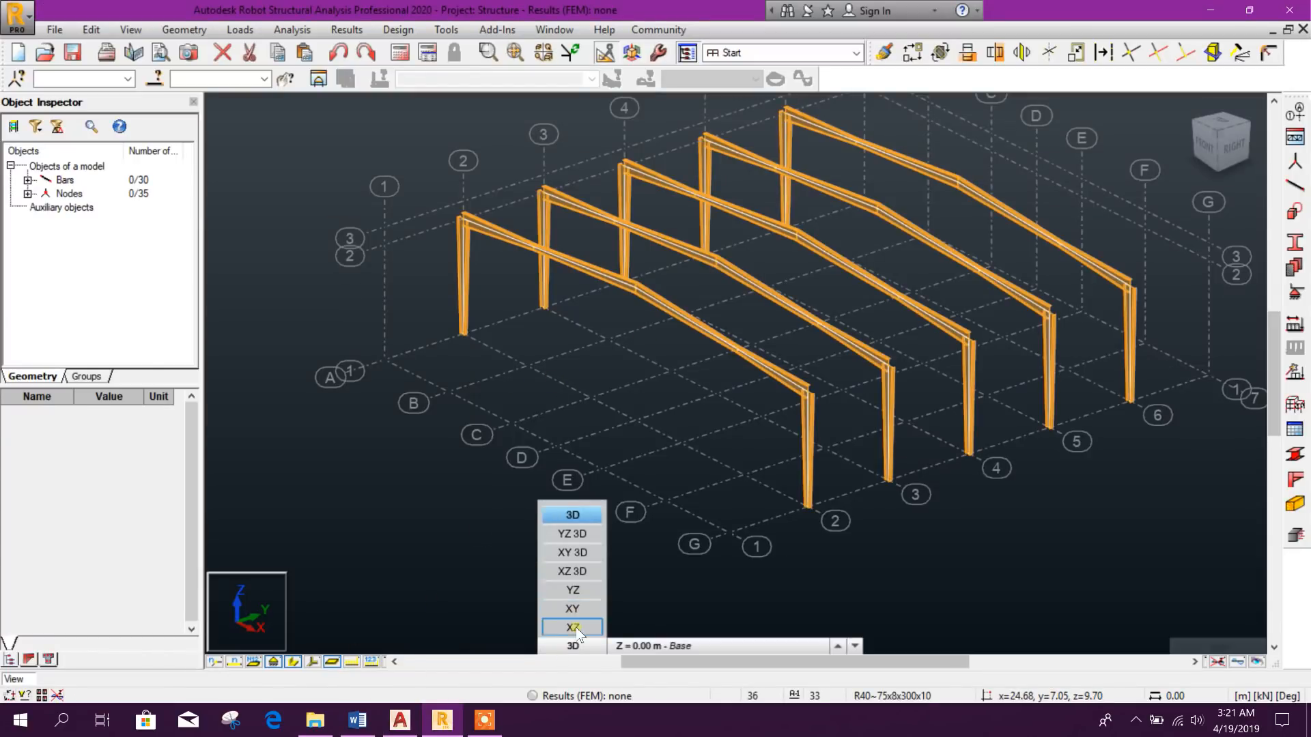
click(572, 627)
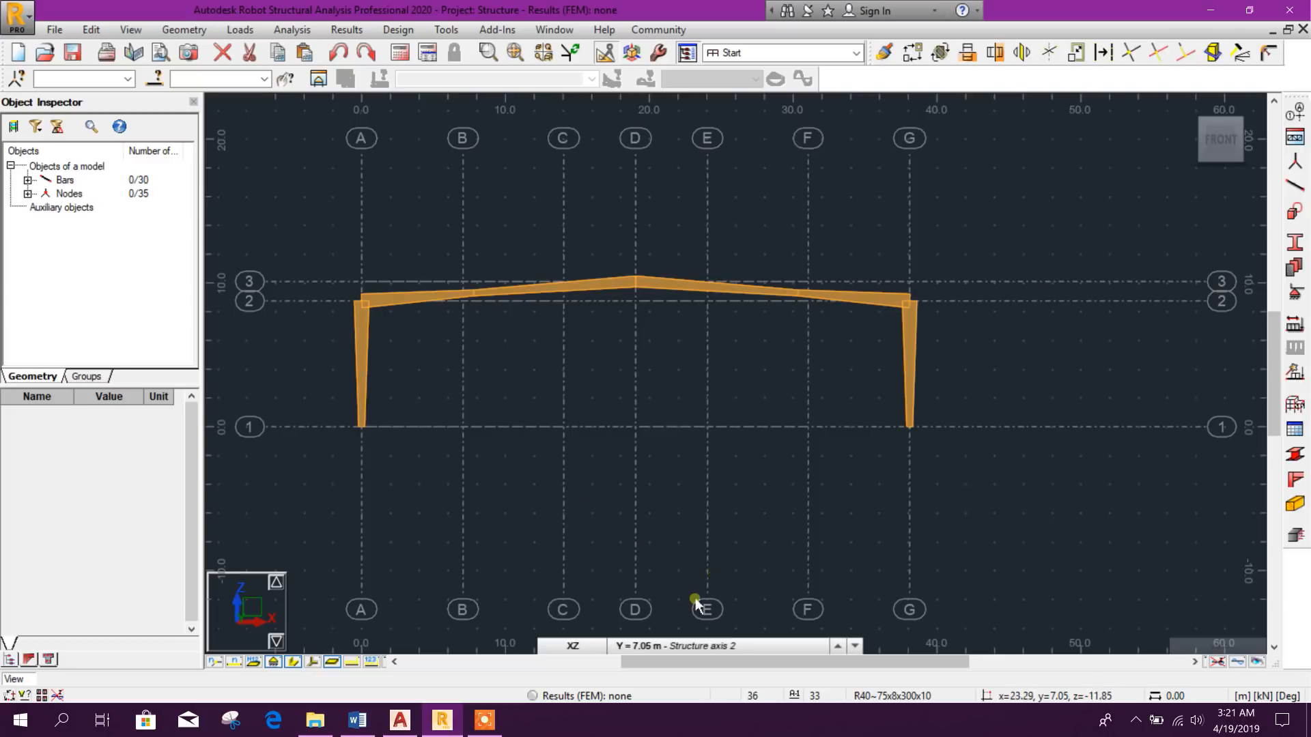
click(673, 647)
click(726, 630)
middle_drag(684, 483, 697, 460)
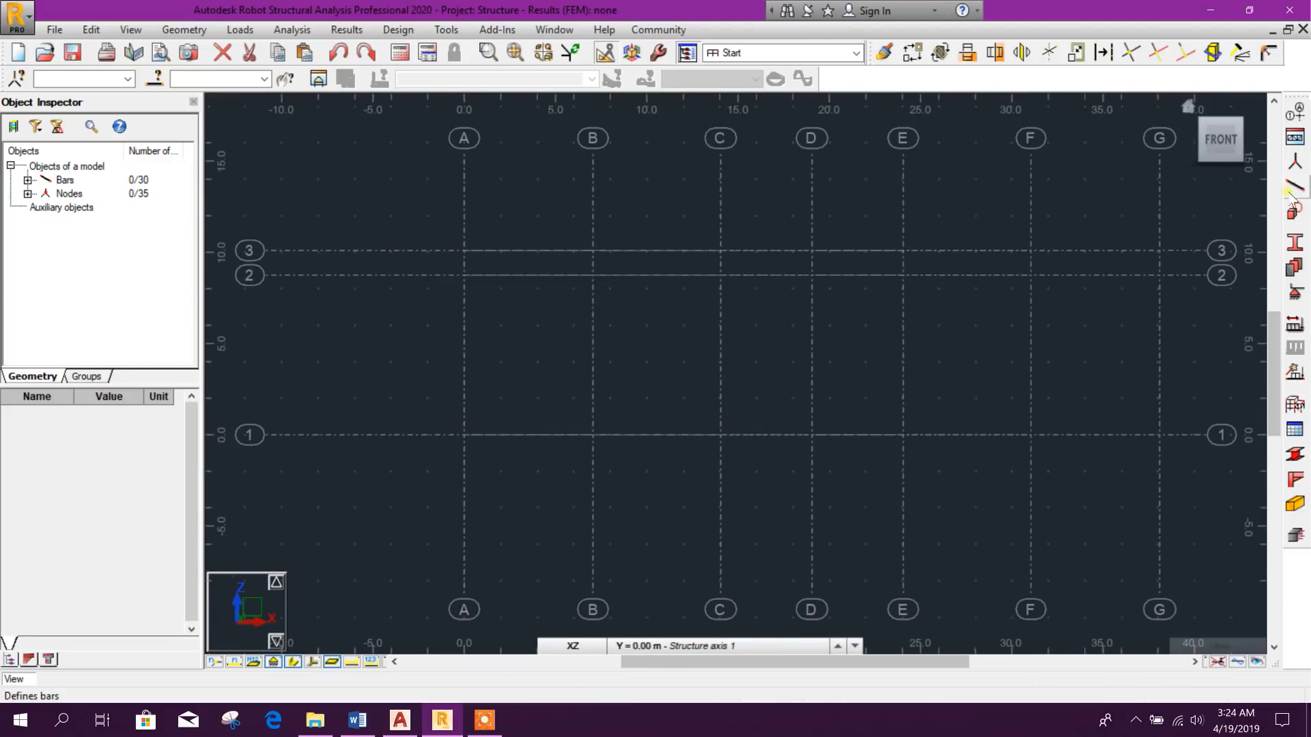
Draw end-frame columns with section EC400x6x300x8 on axes A and G, from the base up to level 2 at 8.75 m
click(1295, 184)
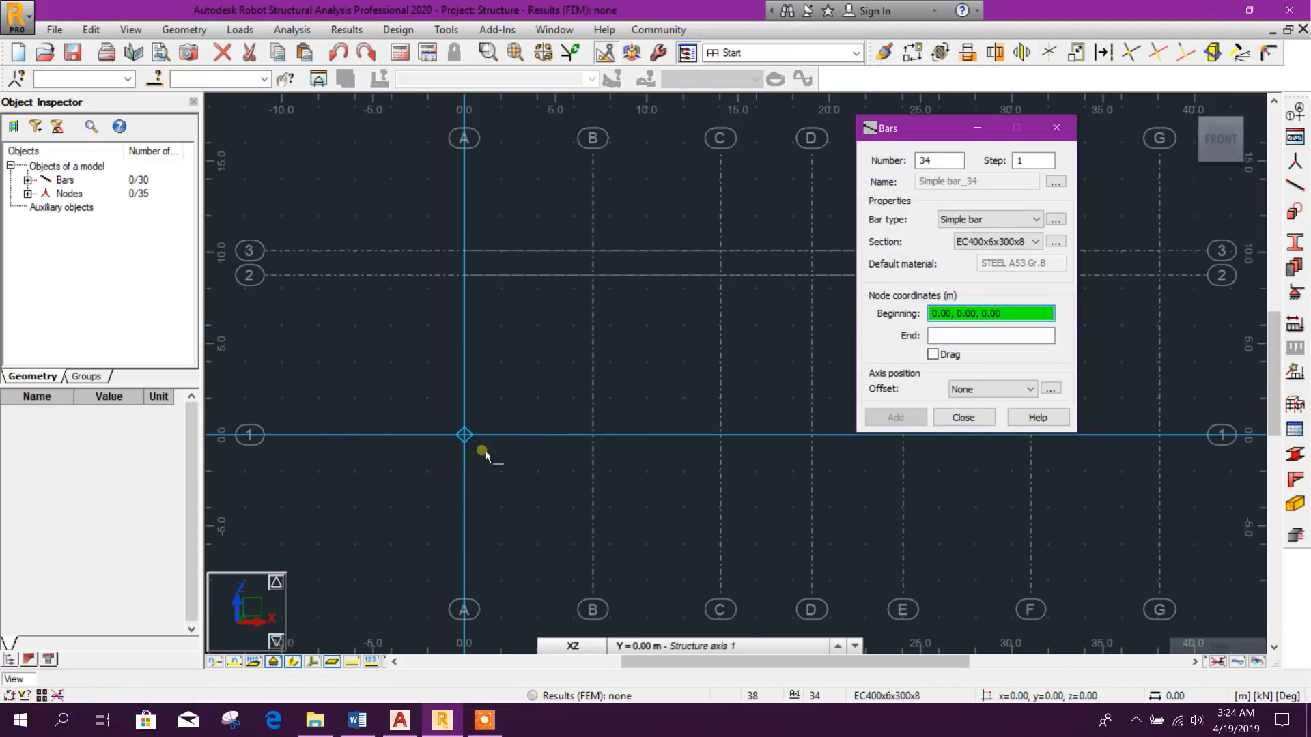
click(464, 435)
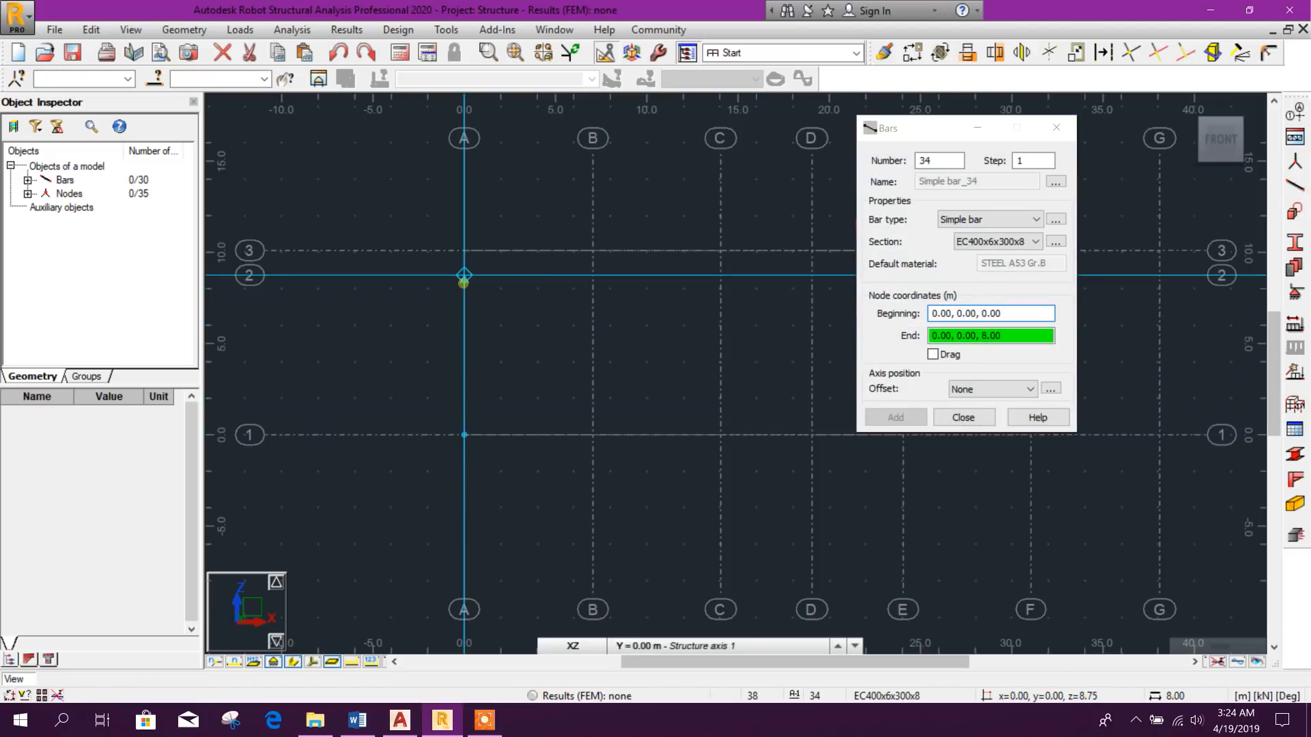
click(464, 275)
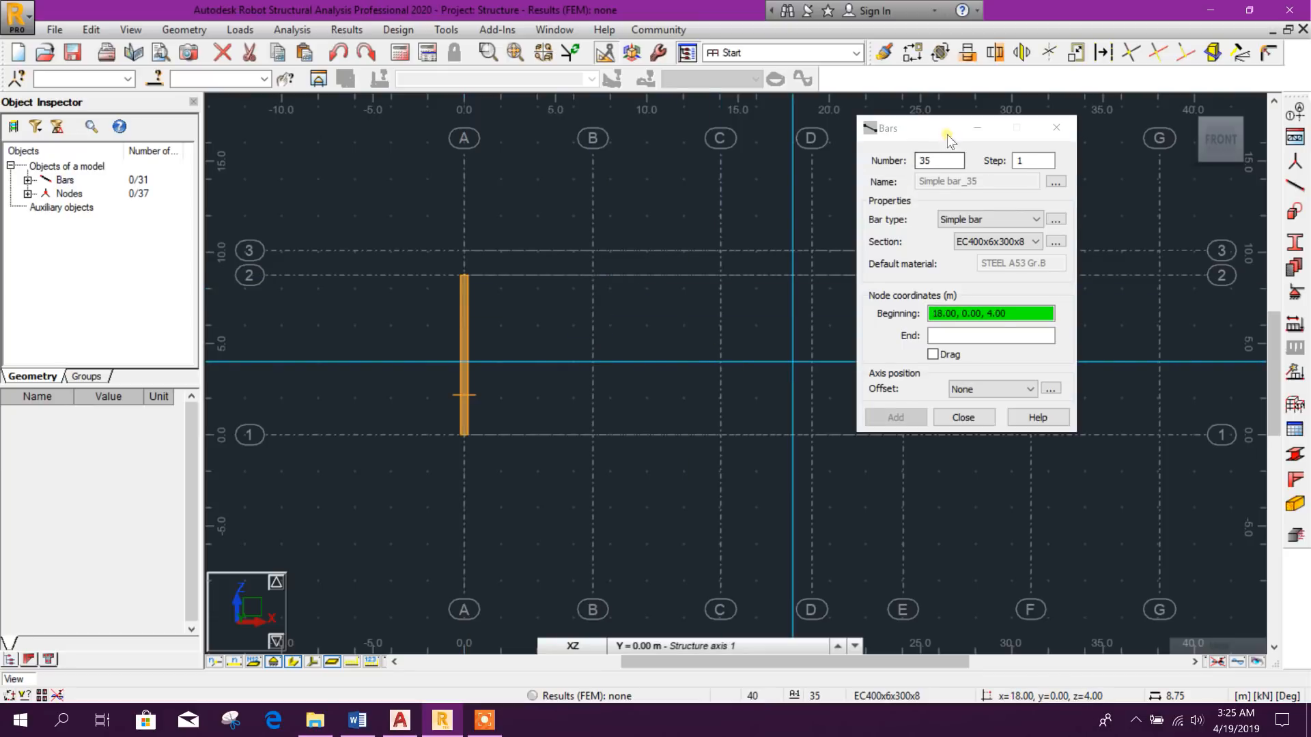
drag(948, 140, 599, 134)
click(1160, 435)
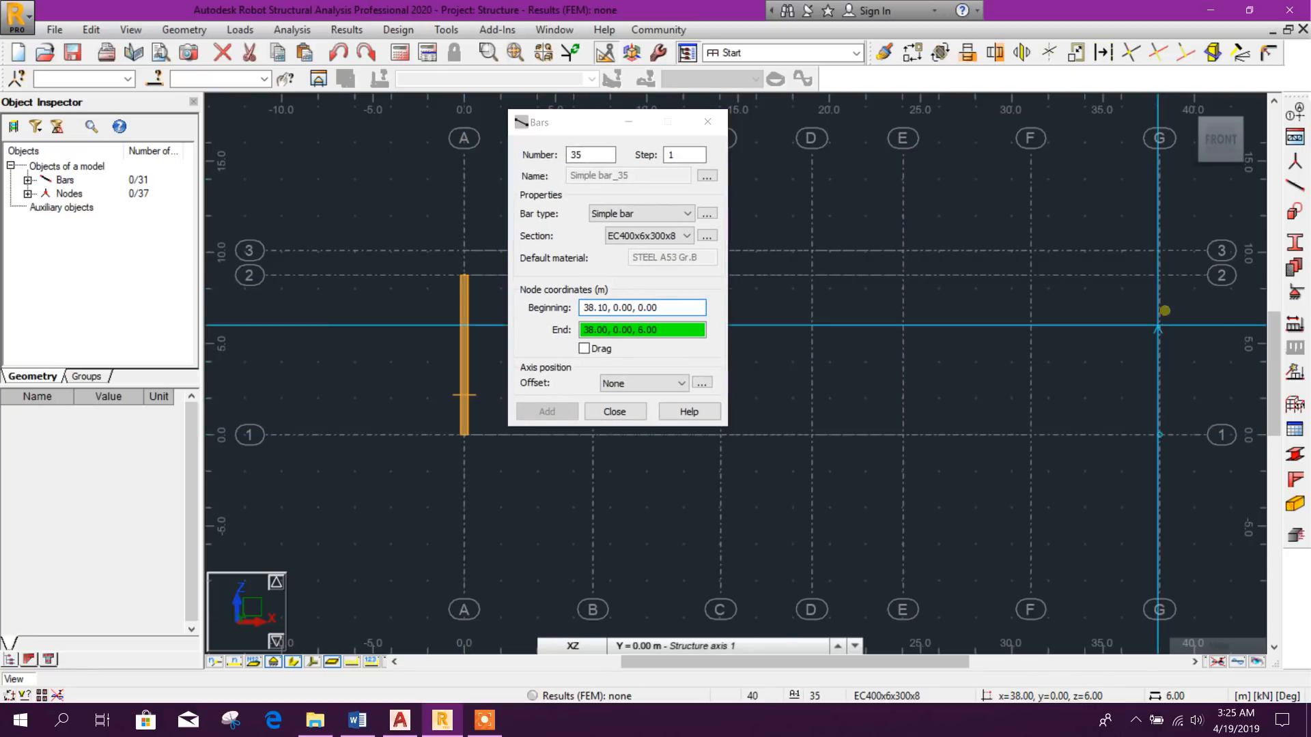
click(1160, 276)
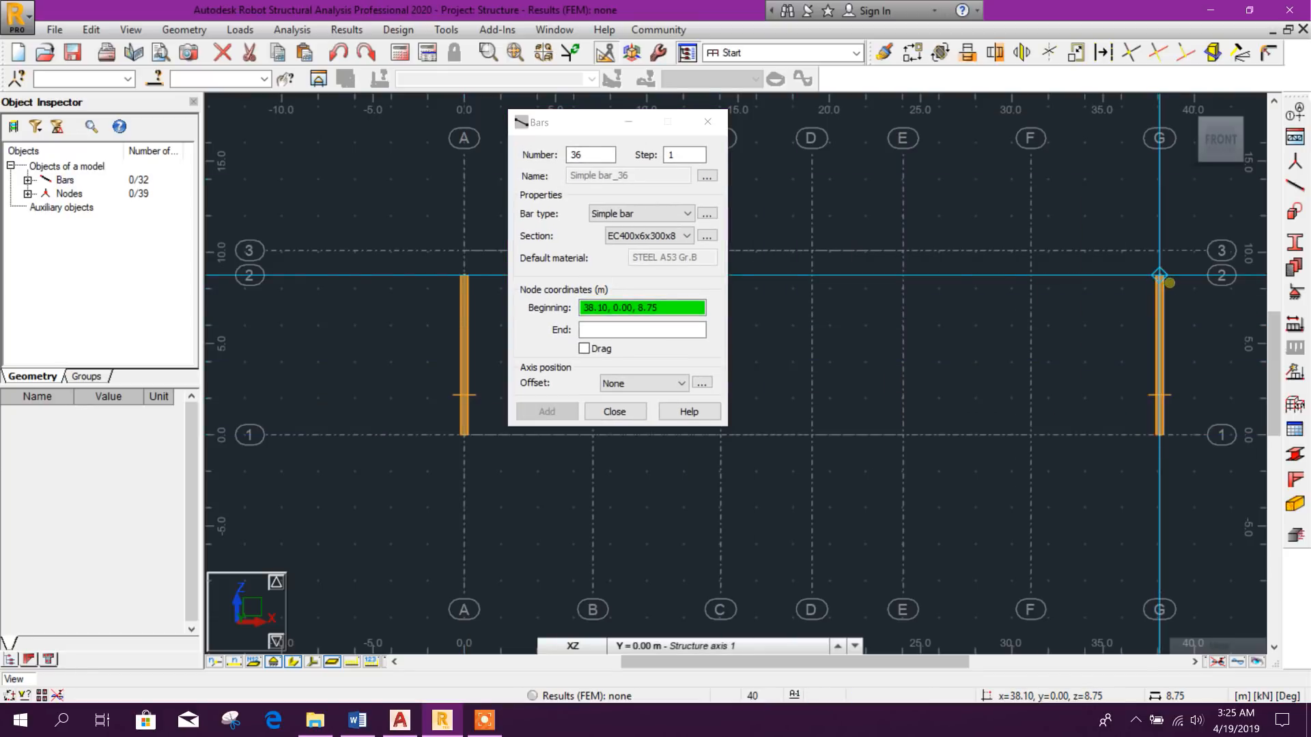
click(708, 123)
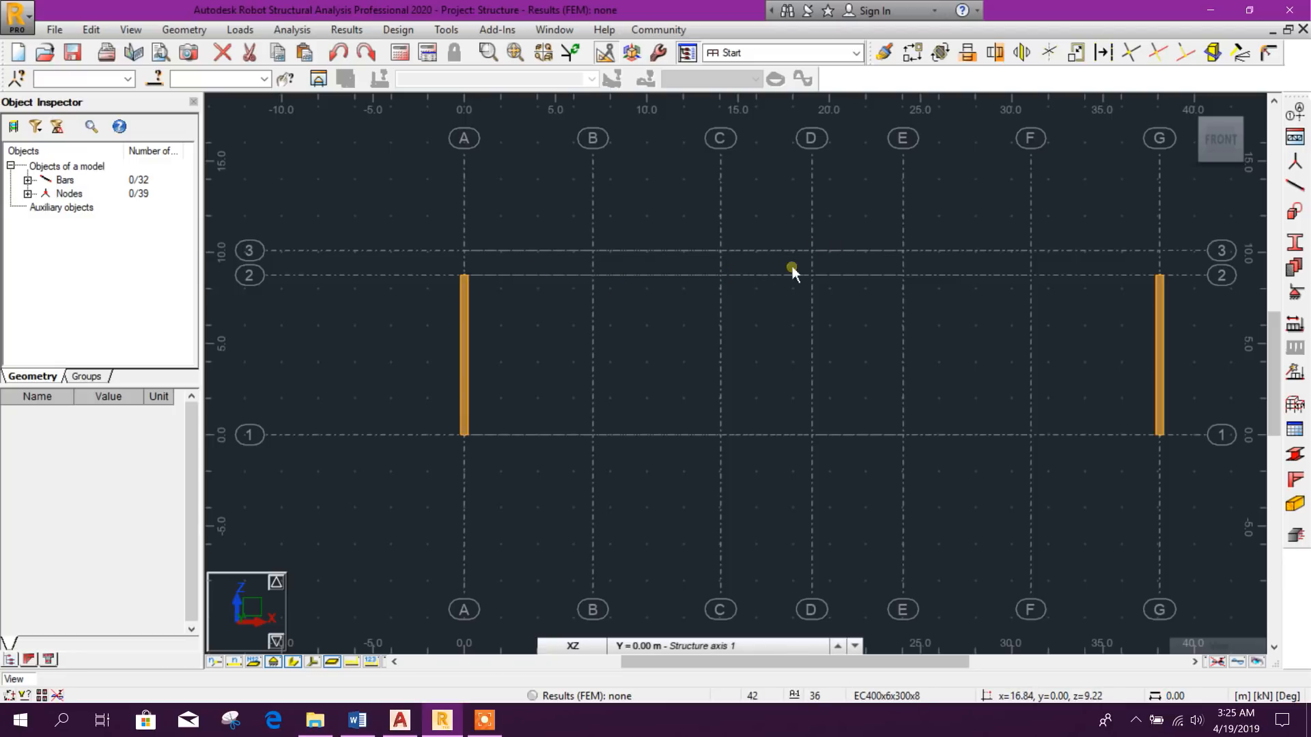
Draw two rafters with section ER400x6x300x8 from the column tops on axes A and G to the ridge at axis D, level 3
click(1295, 185)
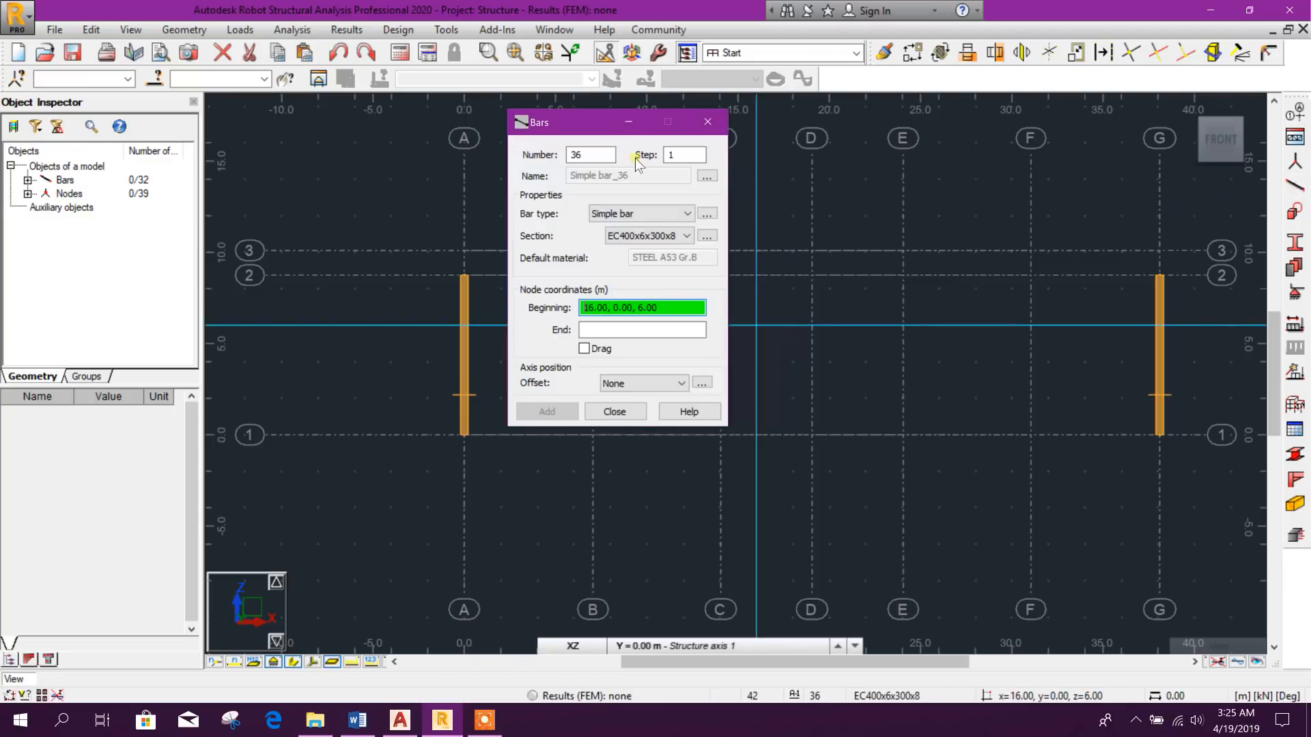
drag(717, 127, 778, 120)
click(857, 228)
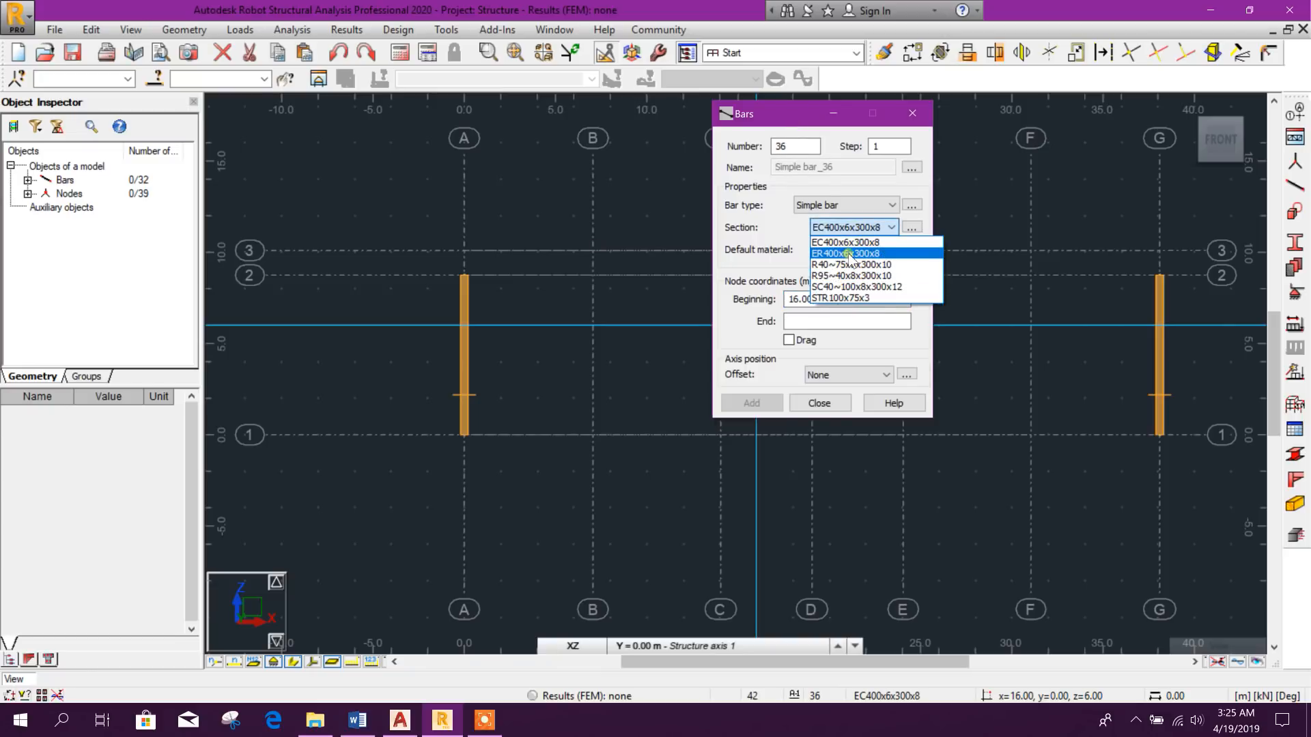
click(834, 254)
drag(784, 114, 1000, 121)
click(464, 275)
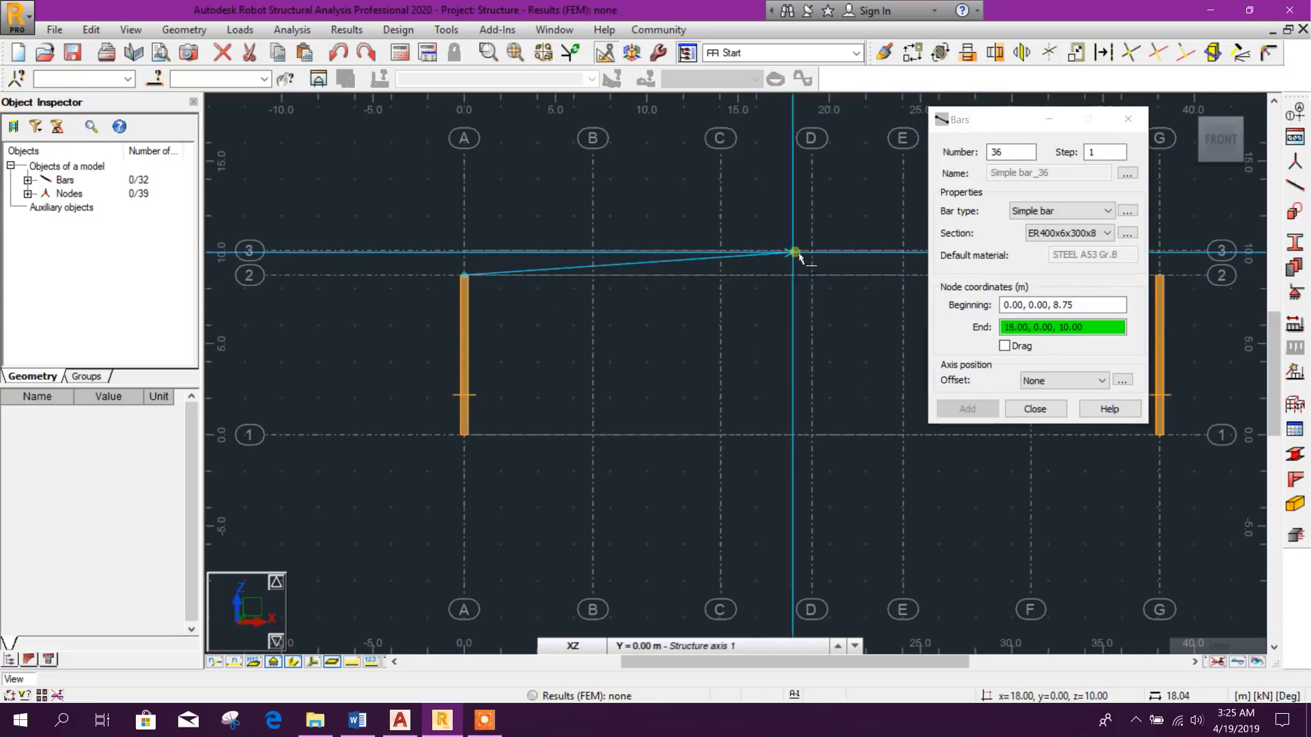
click(812, 251)
drag(1050, 117, 415, 172)
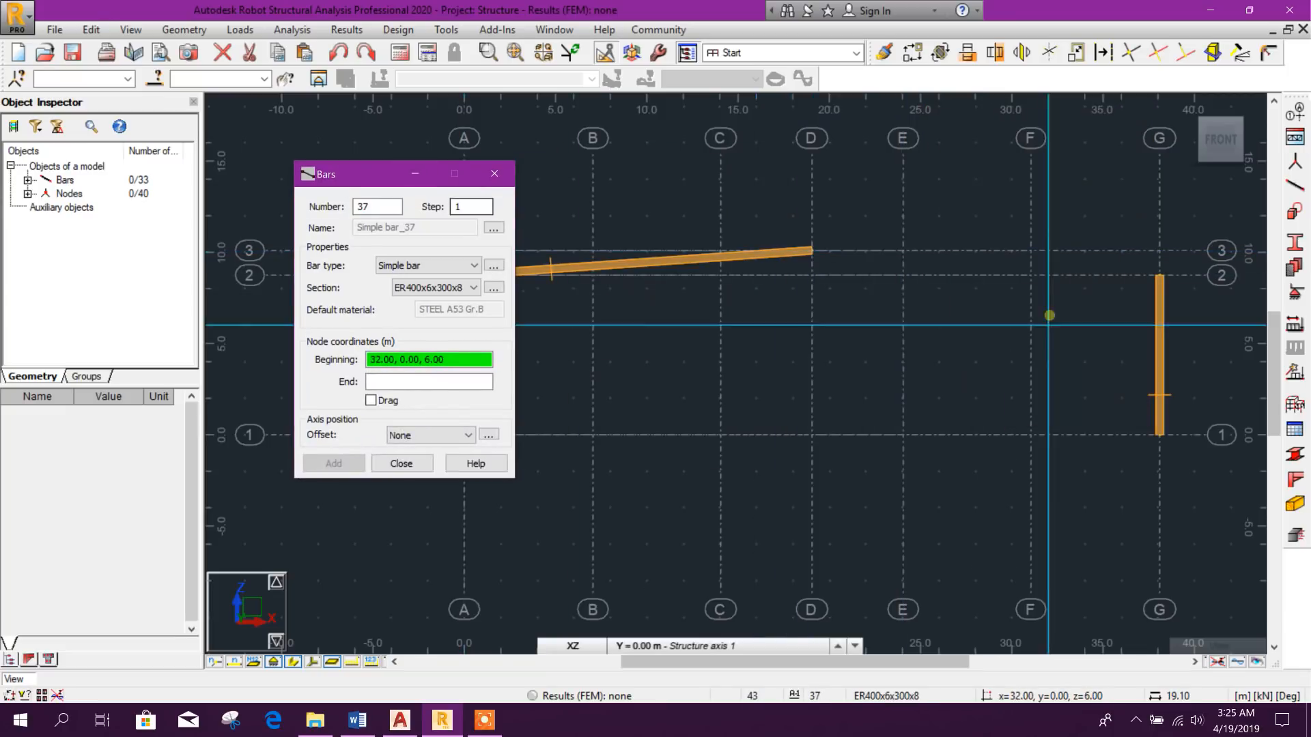
click(1158, 275)
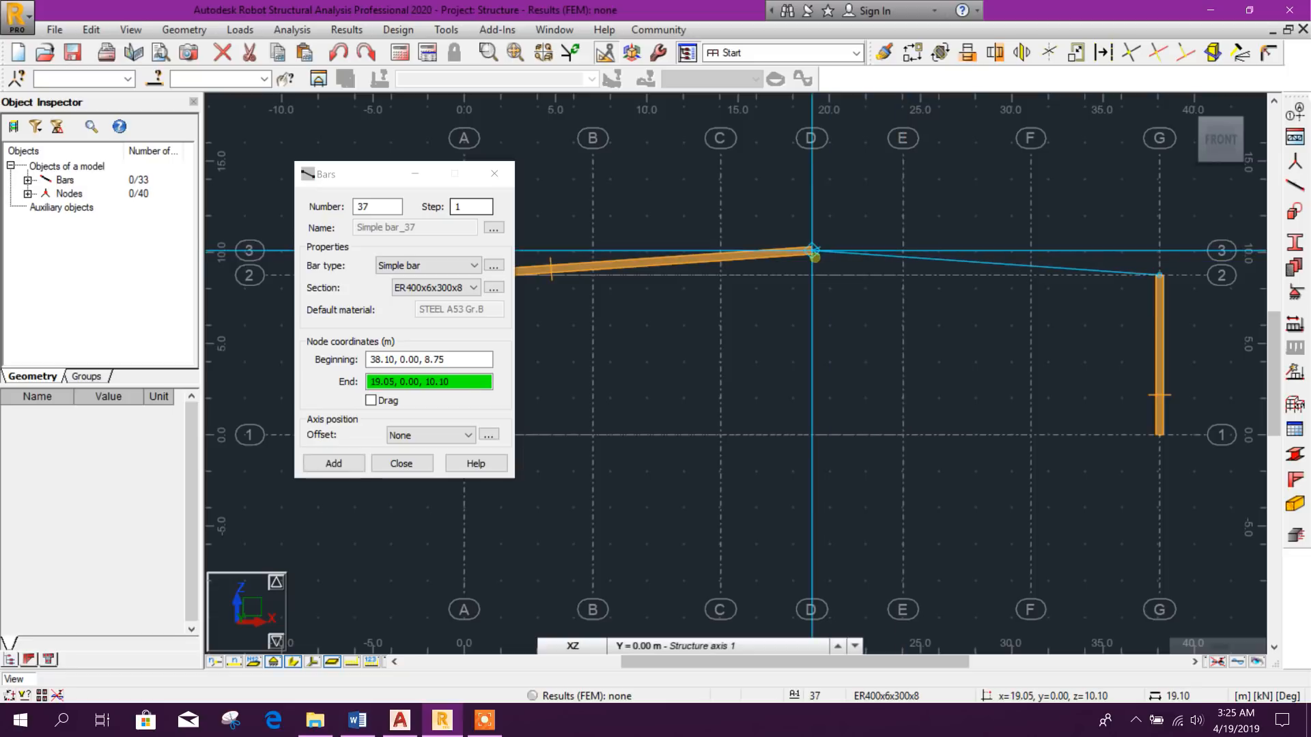
click(811, 251)
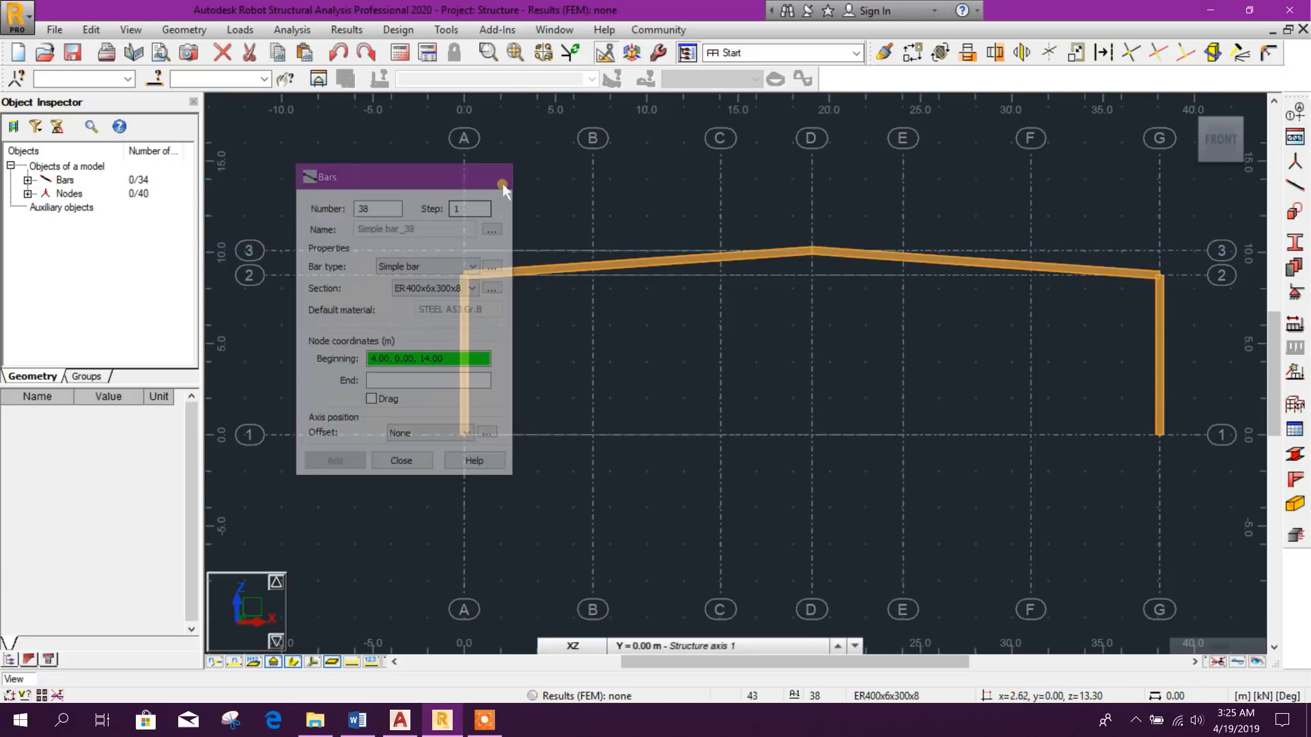
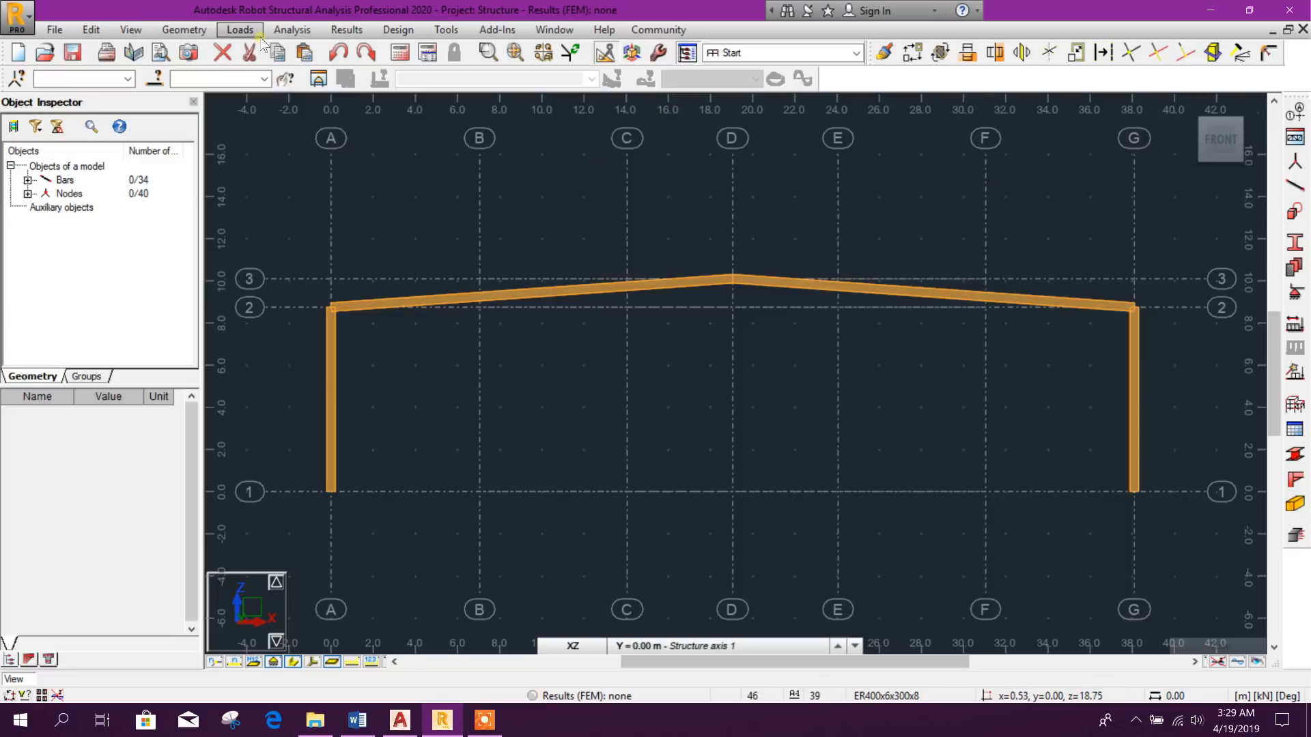
Turn off the display of the background grid points
click(183, 29)
mouse_move(131, 30)
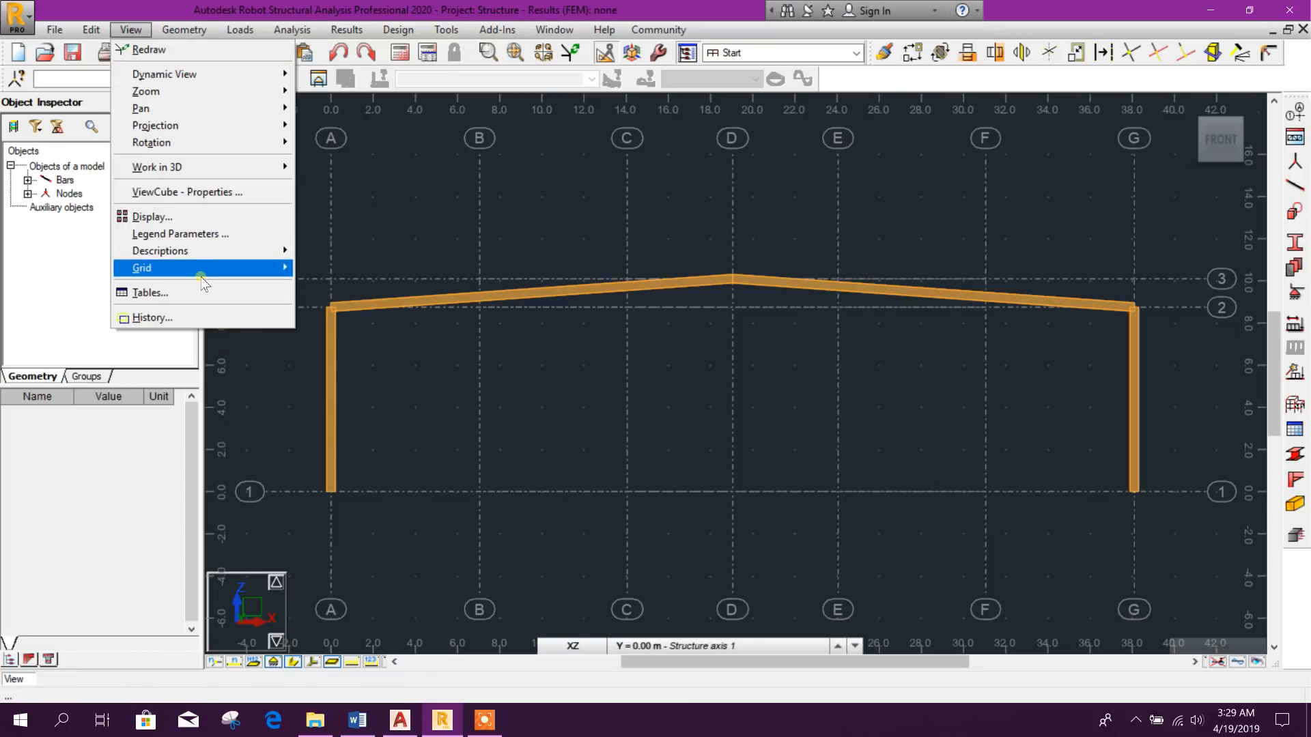
mouse_move(203, 268)
click(360, 268)
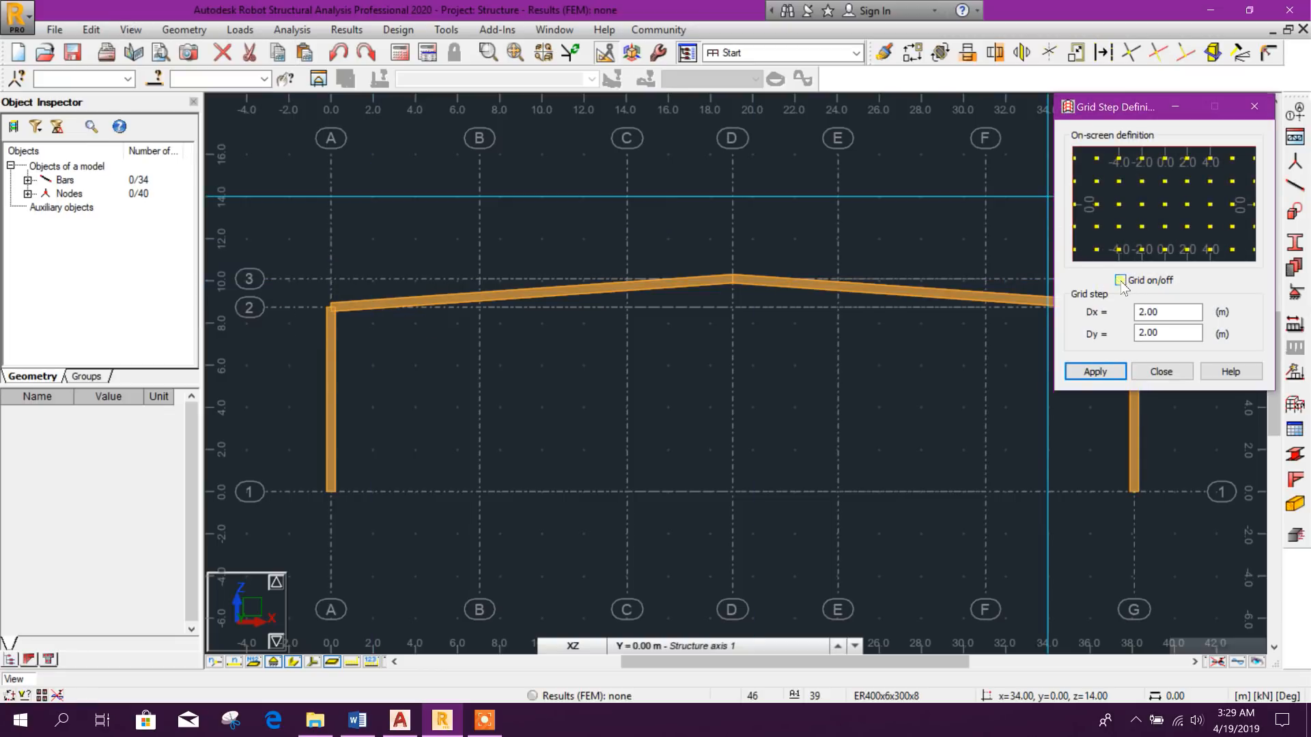
click(1096, 372)
click(1161, 372)
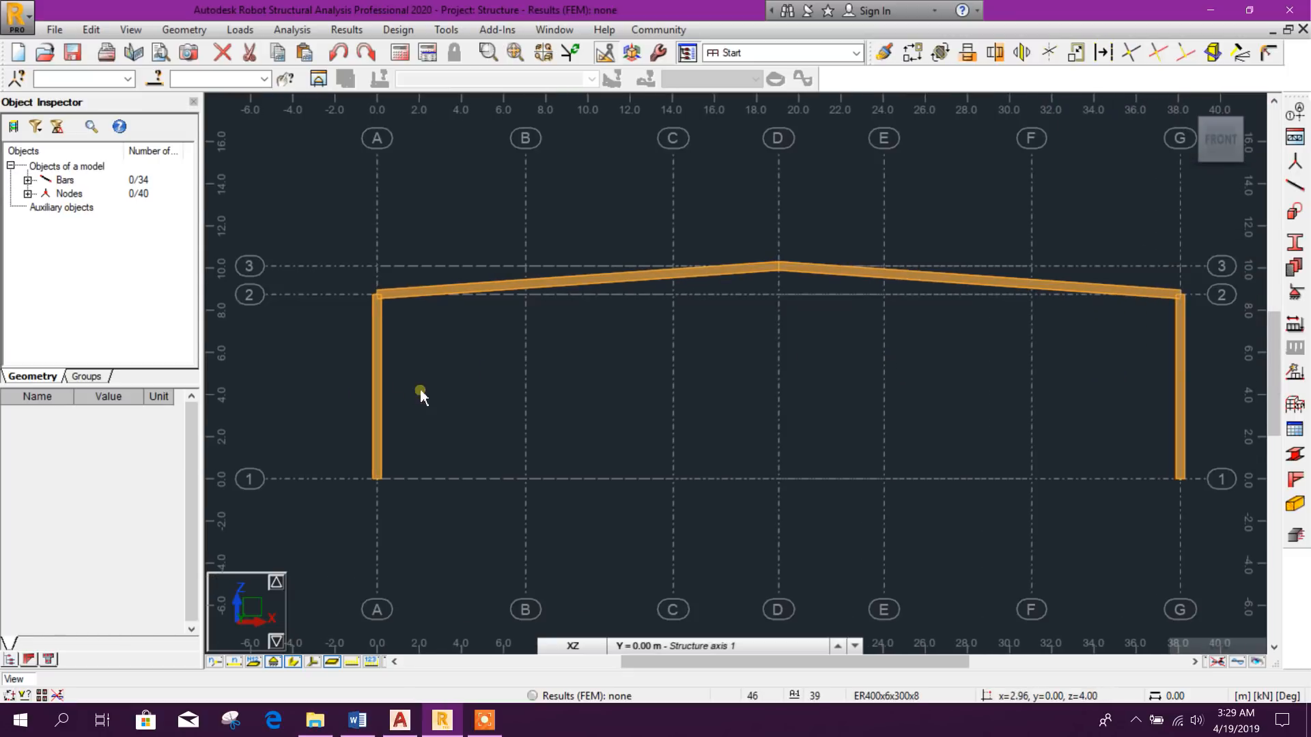
Move the end-frame column on axis A to axis B with a translation vector of 7.05, 0.00, 0.00 m
click(377, 385)
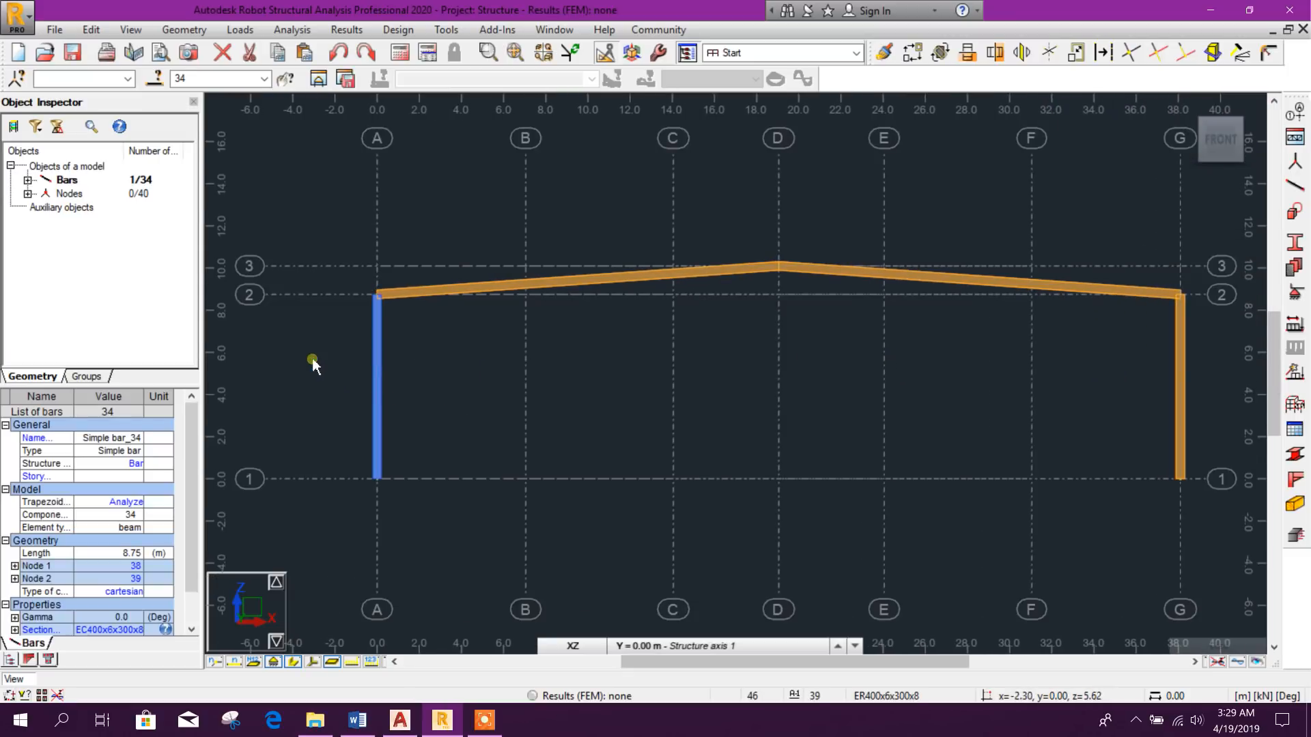
click(916, 54)
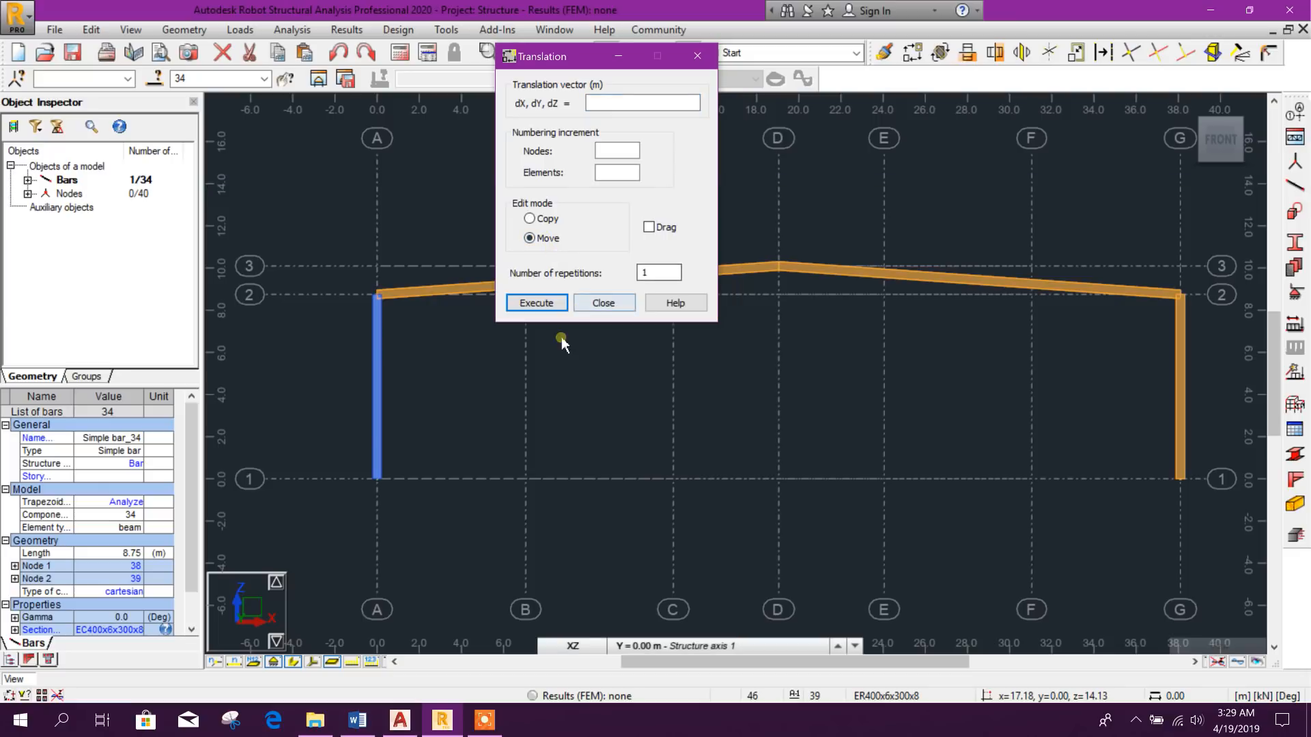
click(377, 478)
click(524, 478)
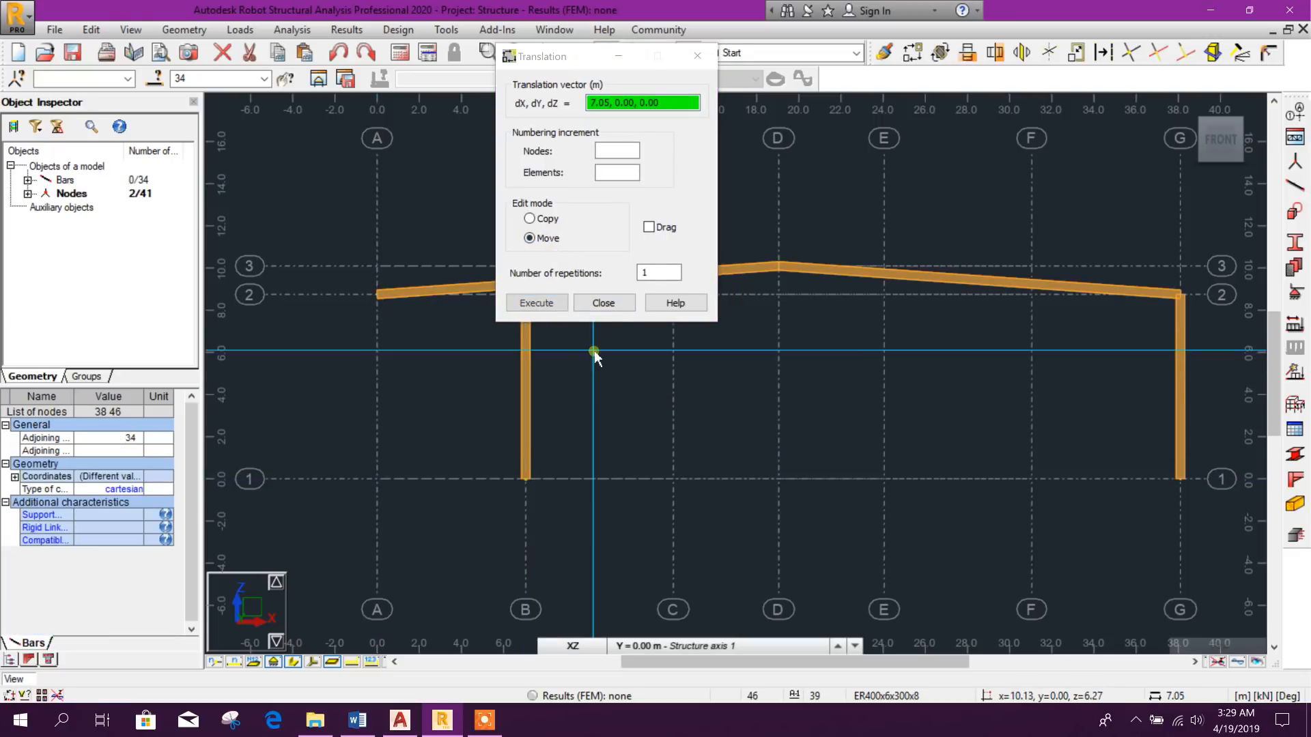
drag(590, 58, 768, 90)
click(798, 336)
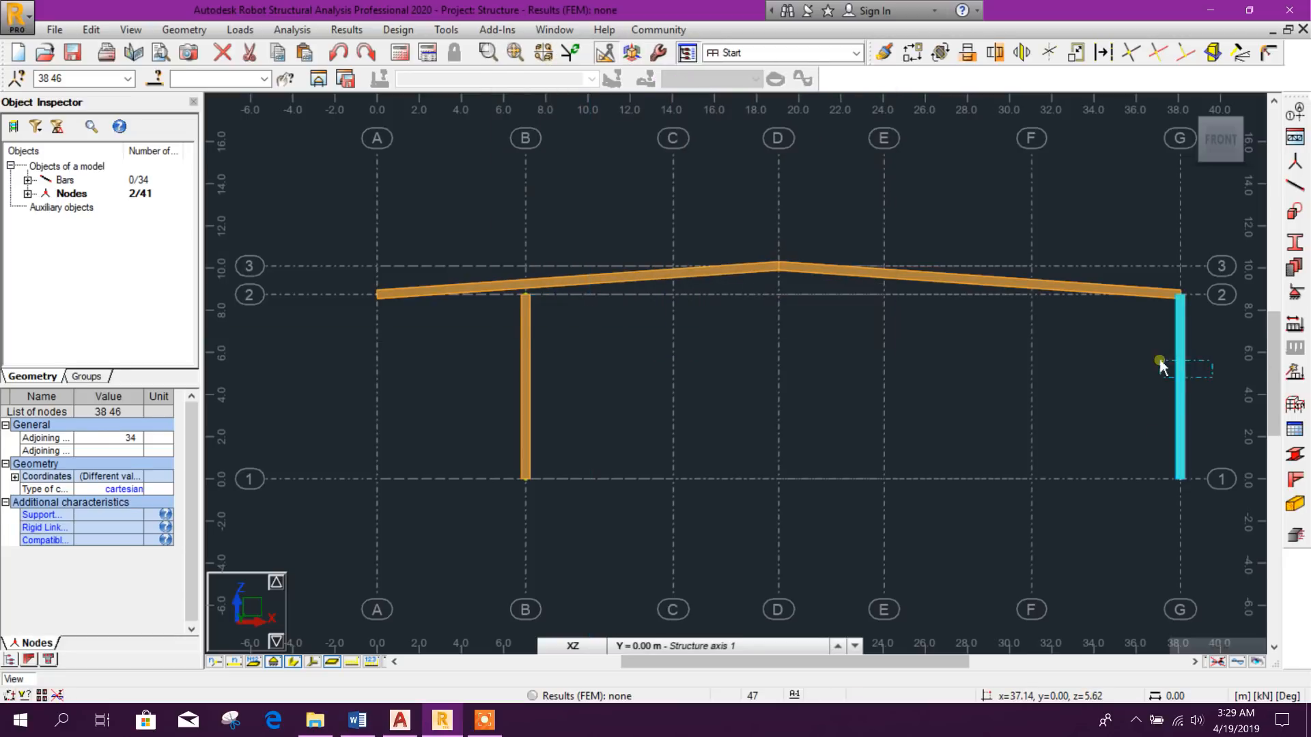
Move the end-frame column on axis G to axis F along the base level
click(1169, 369)
click(912, 52)
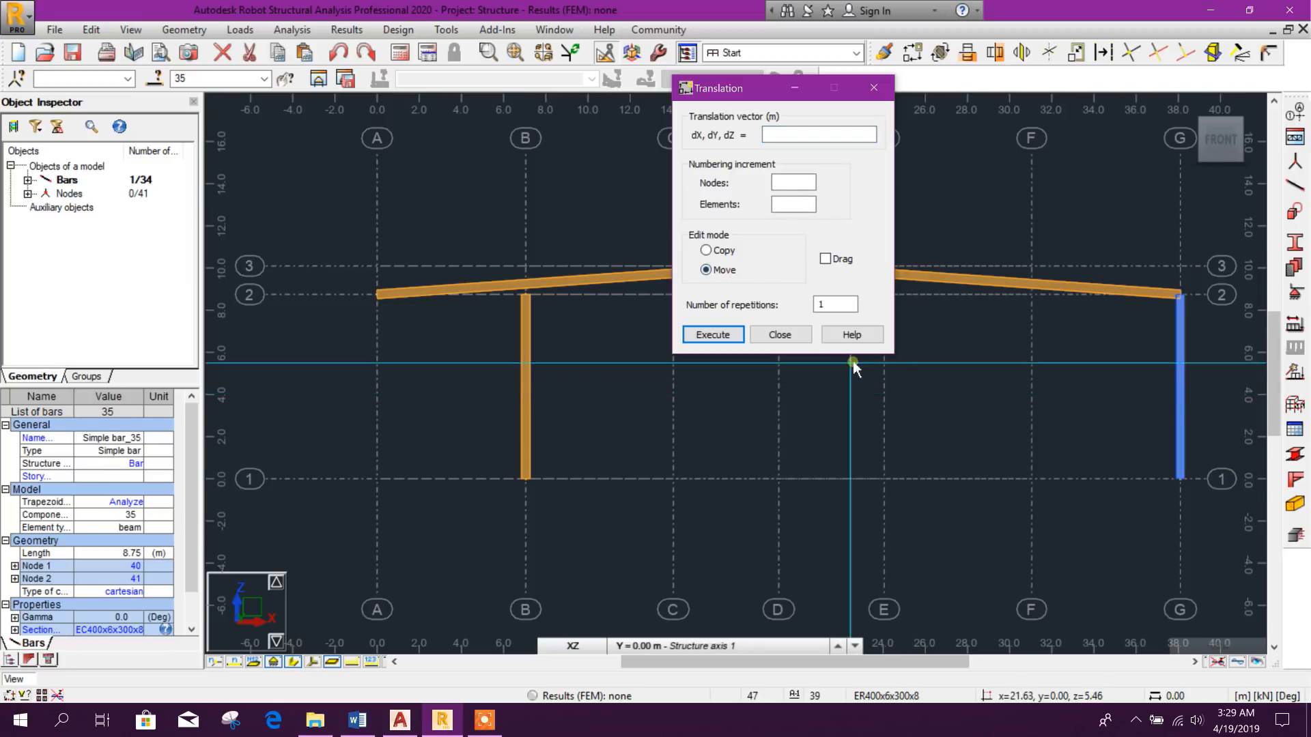
click(1180, 480)
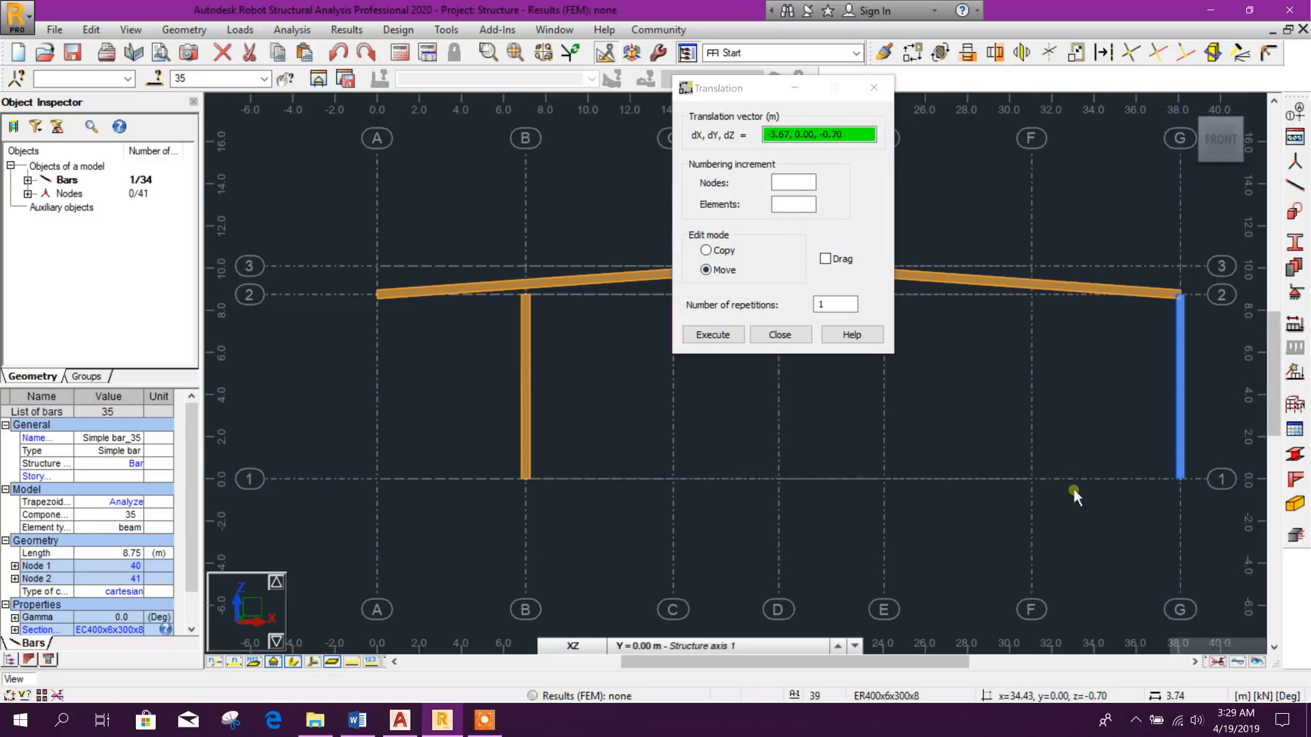
click(1030, 479)
click(780, 335)
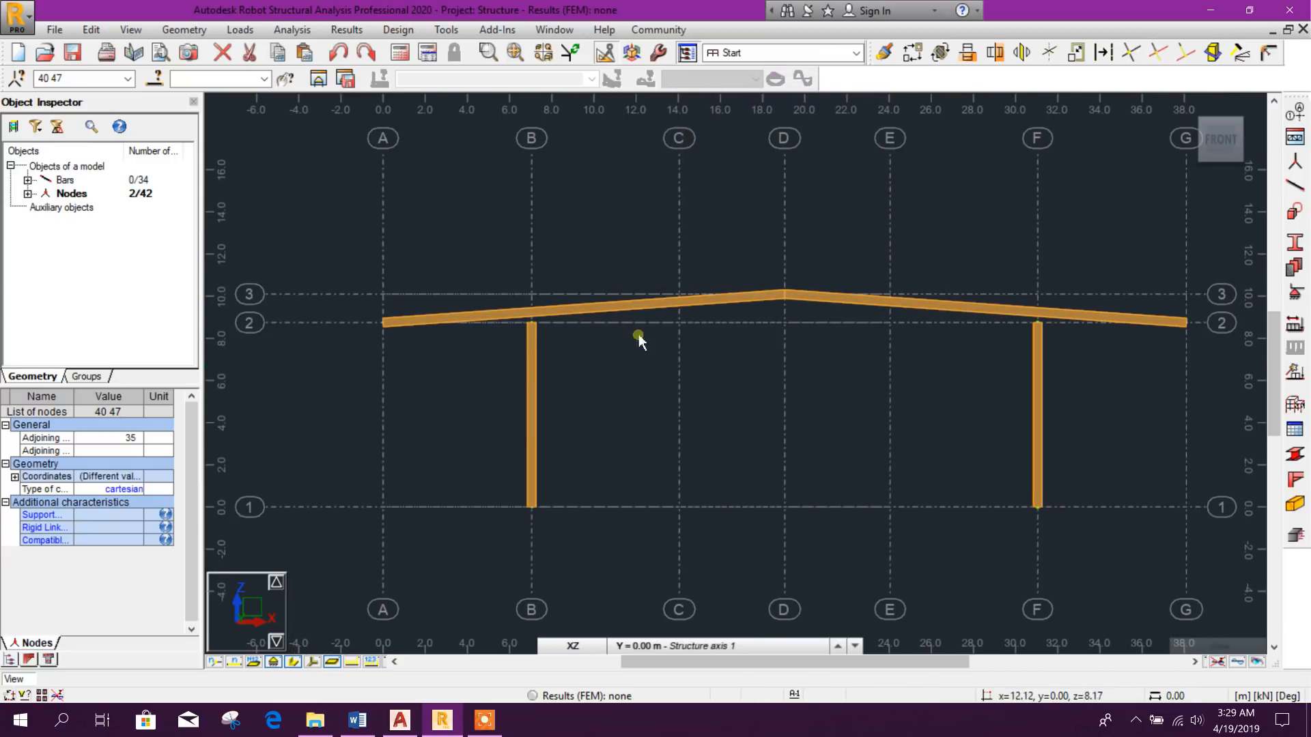
Extend the upper end of the column on axis B to the rafter between axes A and D
click(600, 315)
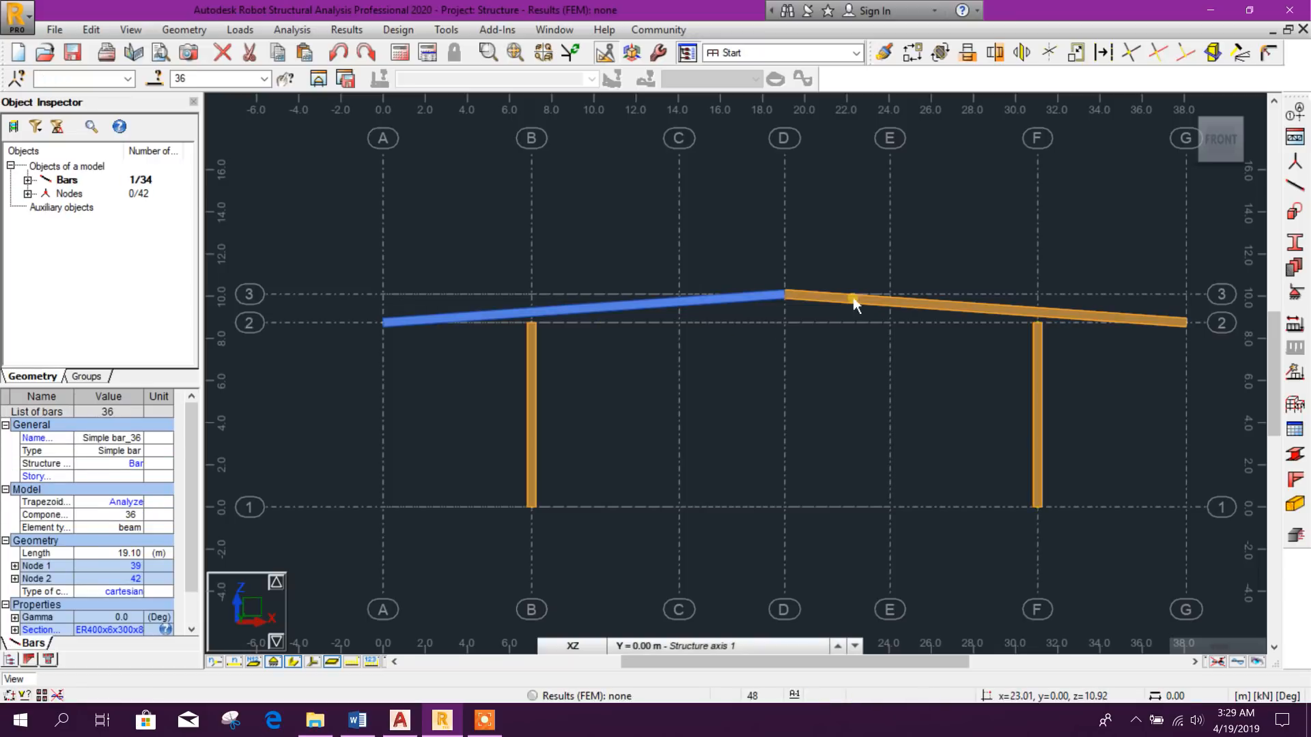
click(919, 217)
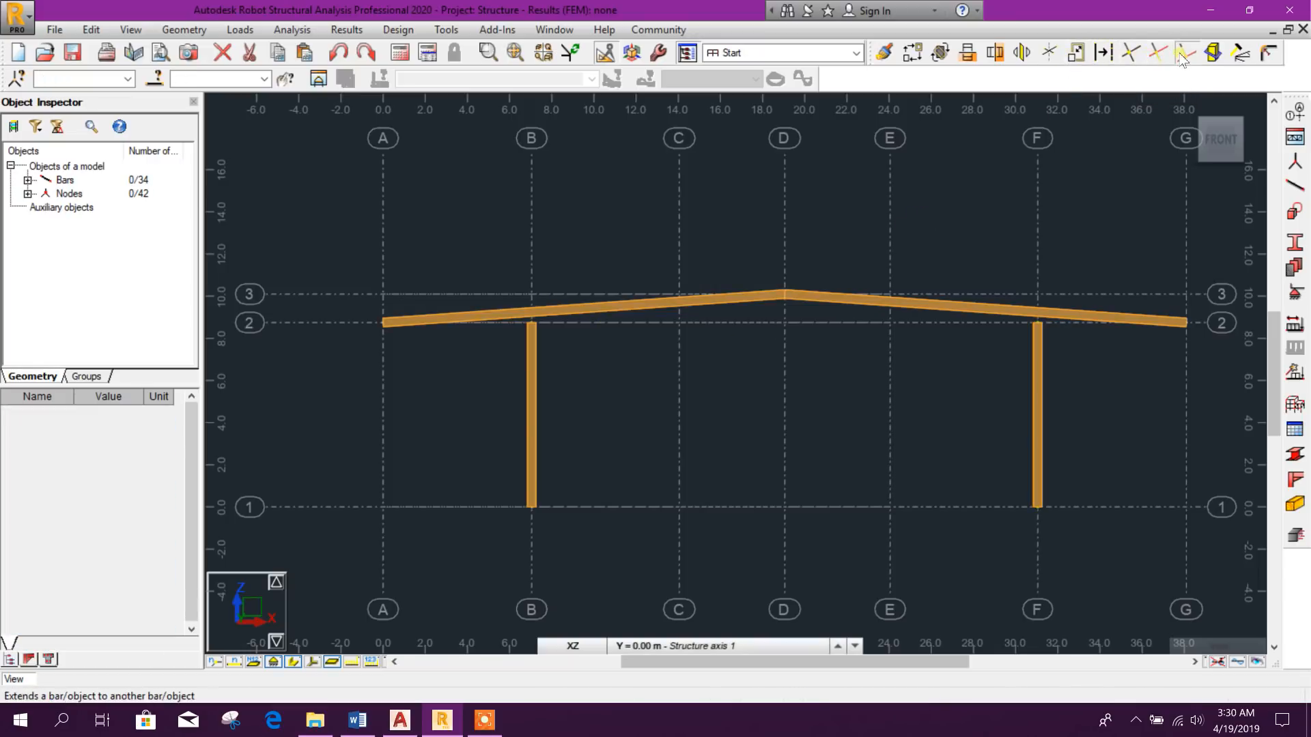
click(1158, 53)
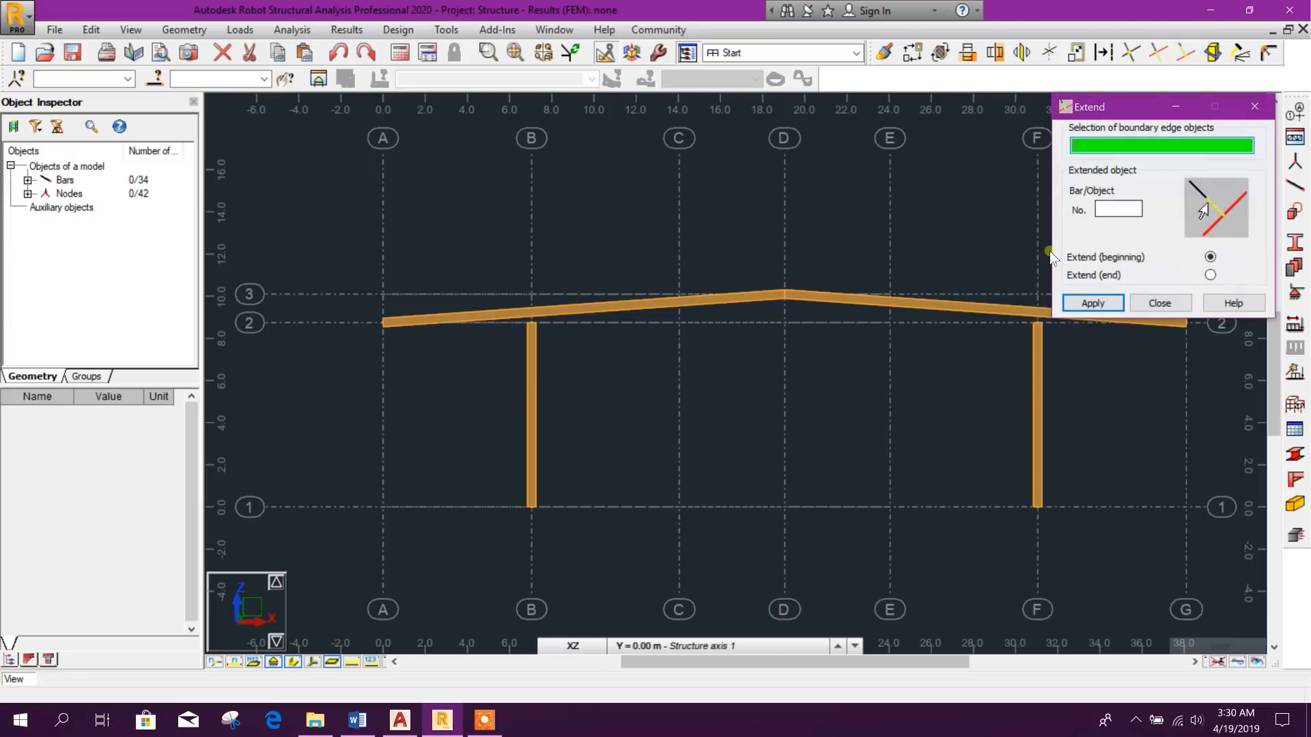
click(636, 315)
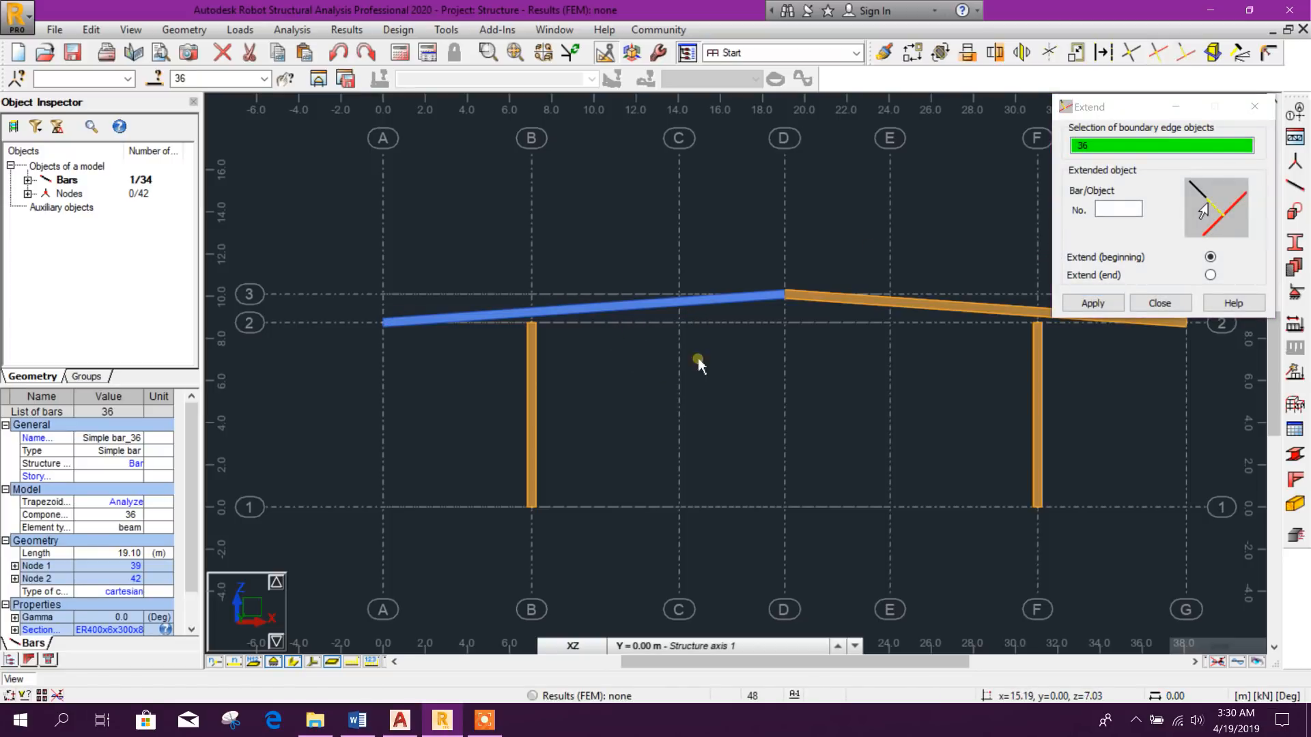
click(1115, 212)
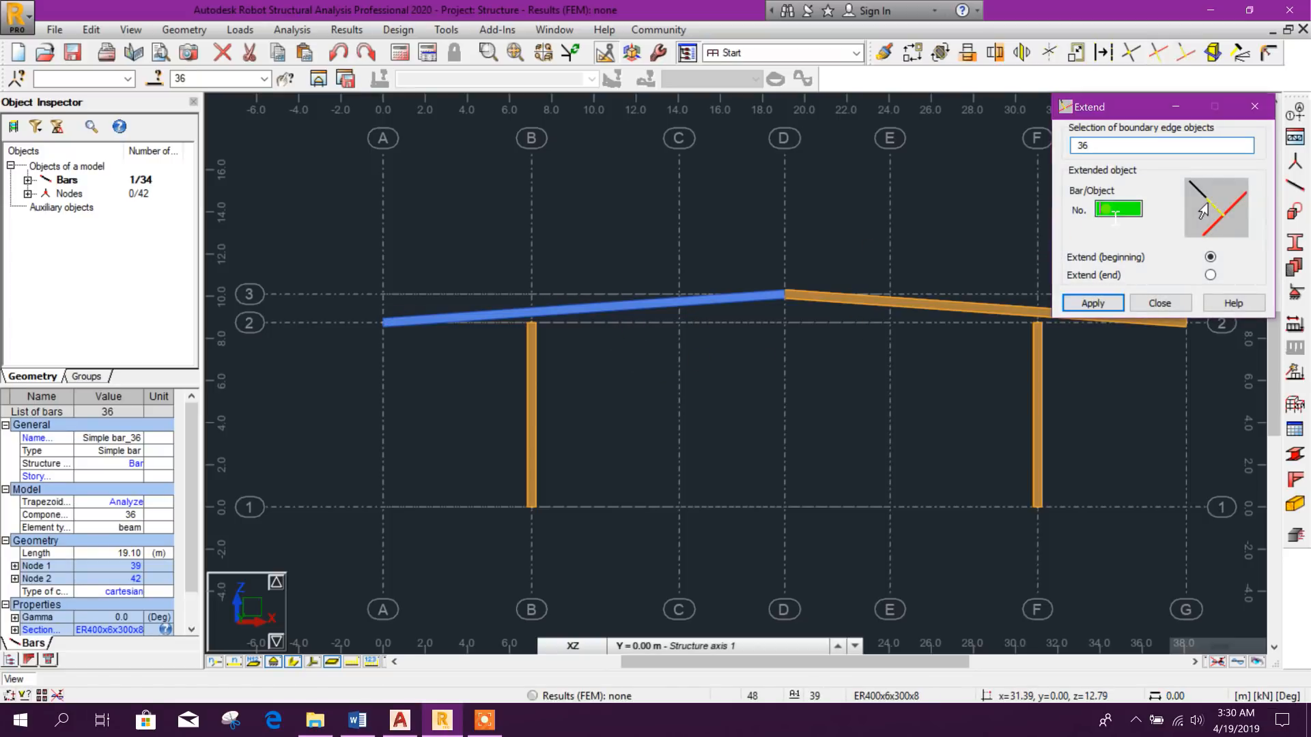
click(536, 377)
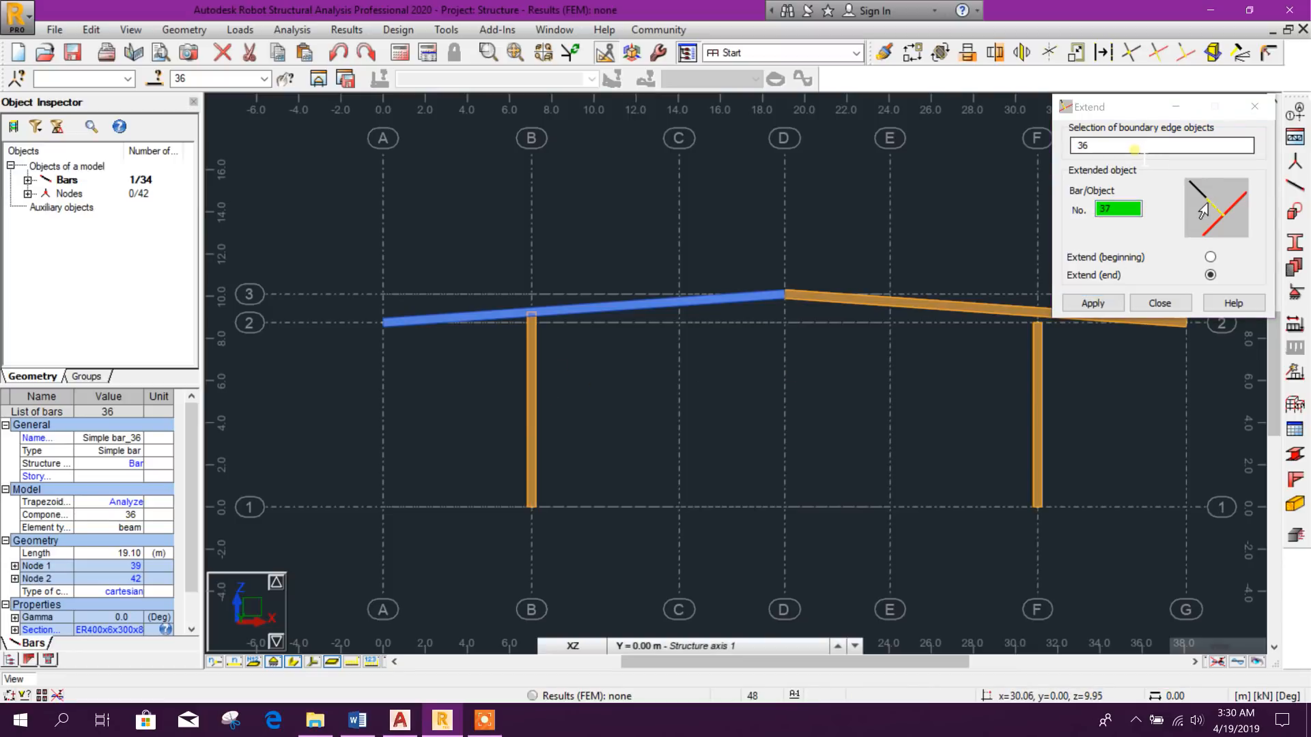
Extend the upper end of the column on axis F to the rafter between axes D and G
click(1124, 145)
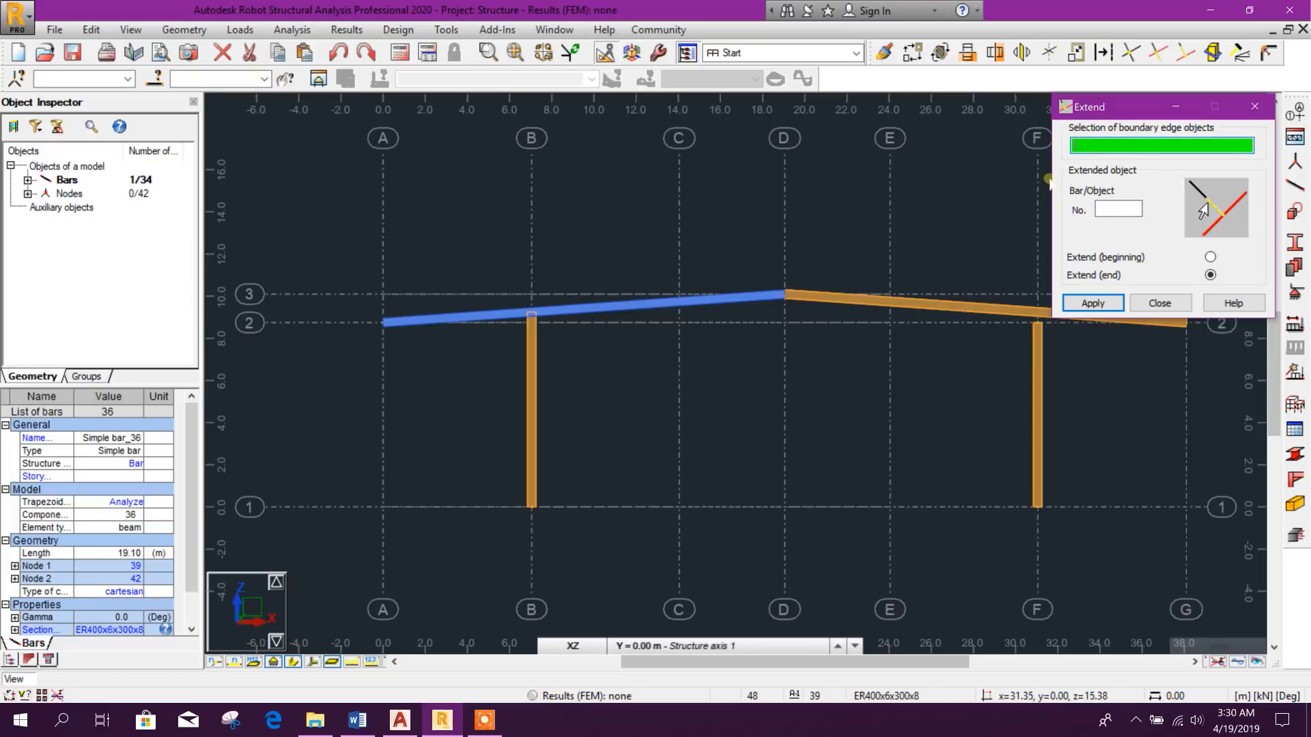
click(904, 305)
click(1119, 210)
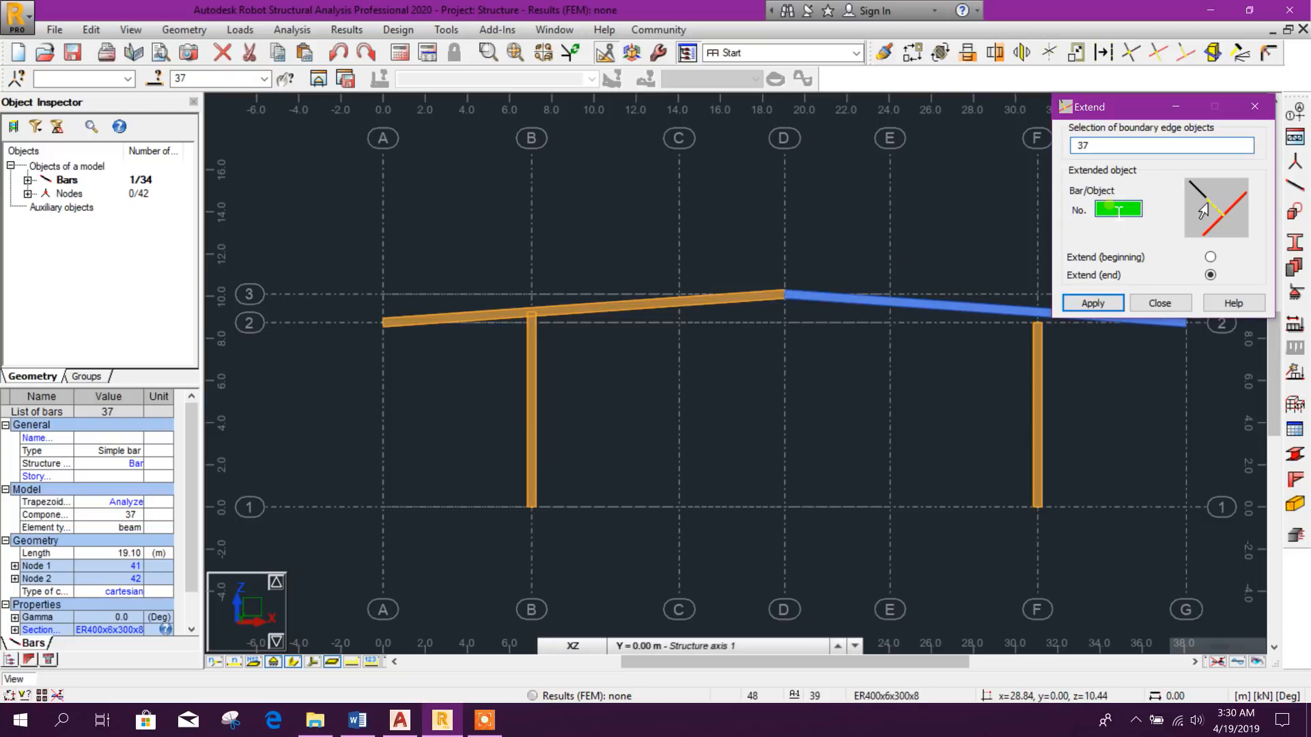
click(1032, 365)
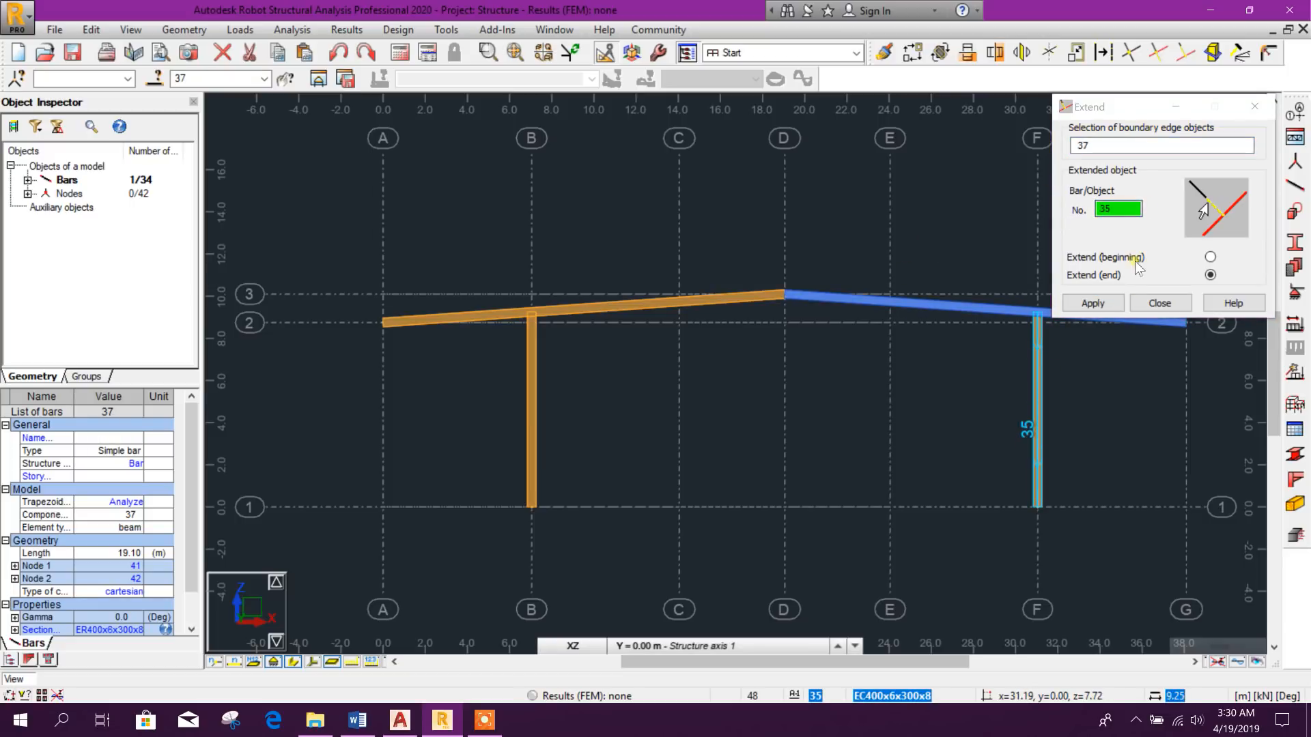
click(1150, 305)
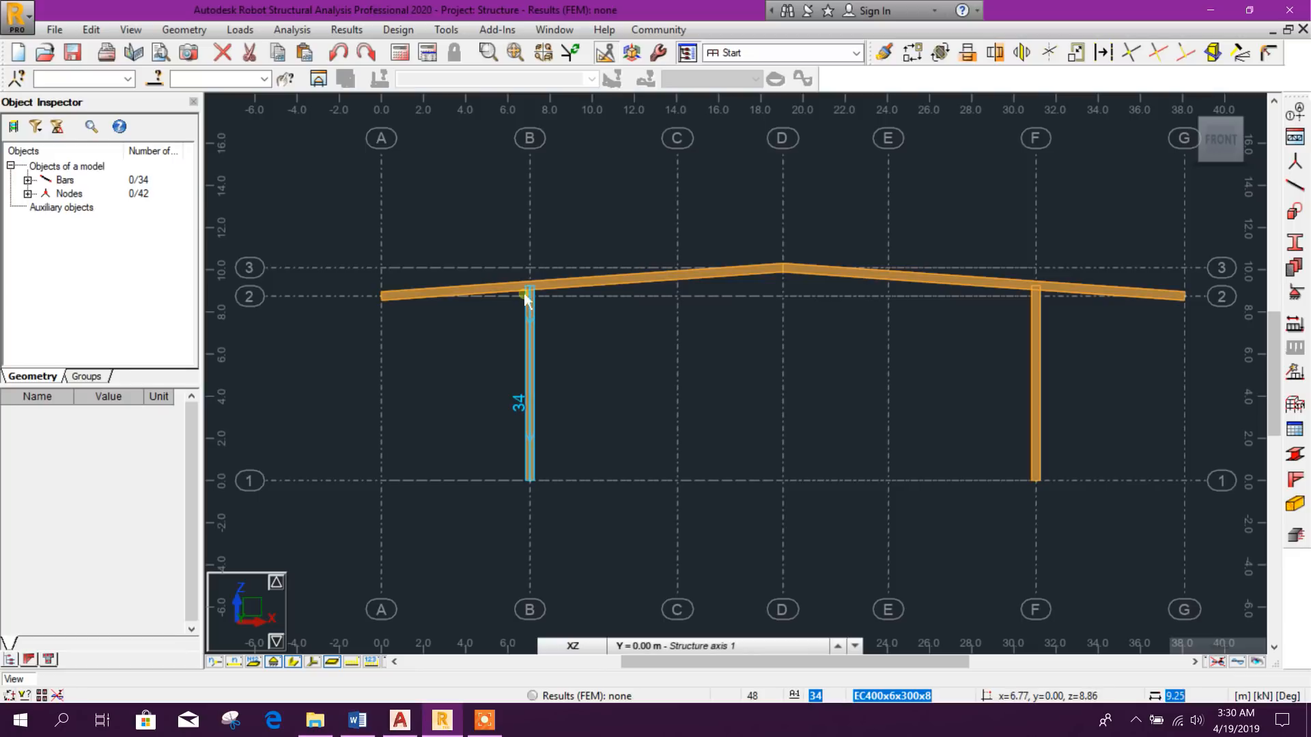
Try to trim the A–D rafter against the axis B column by picking its inner part, and undo the trim
click(1159, 55)
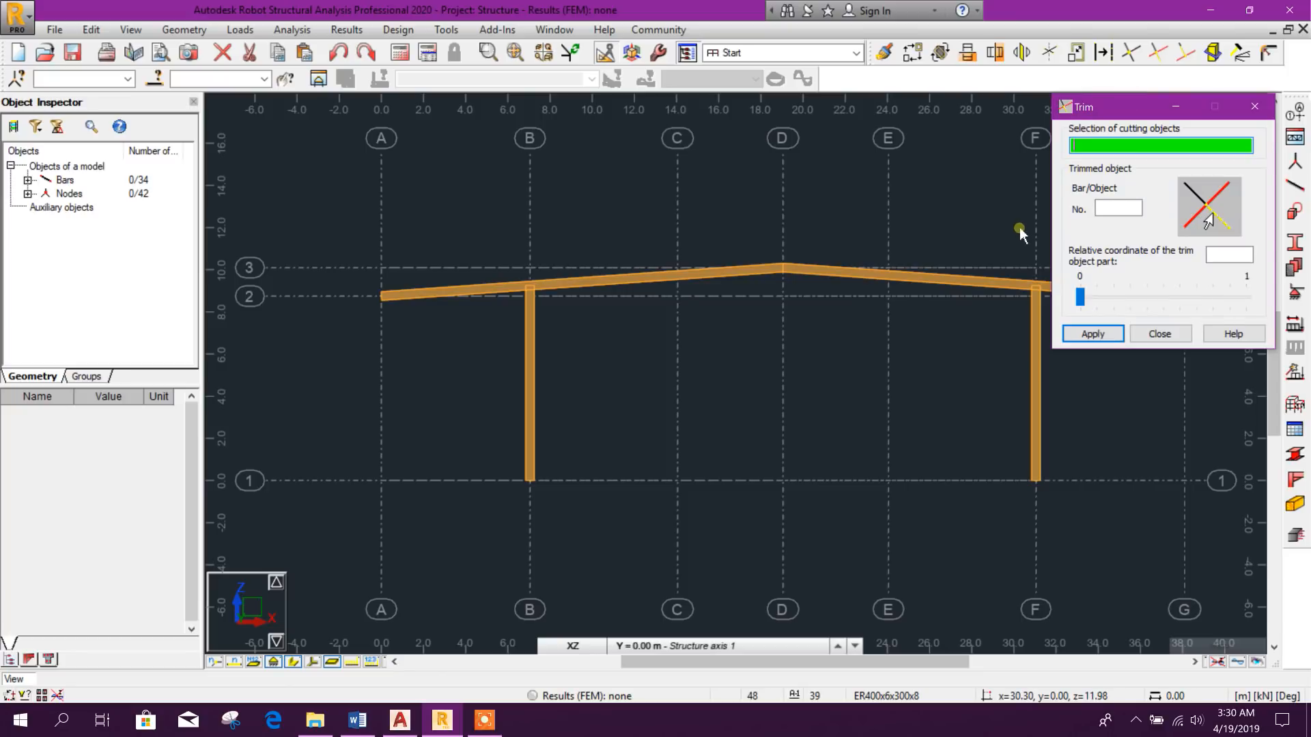
click(532, 351)
click(1114, 209)
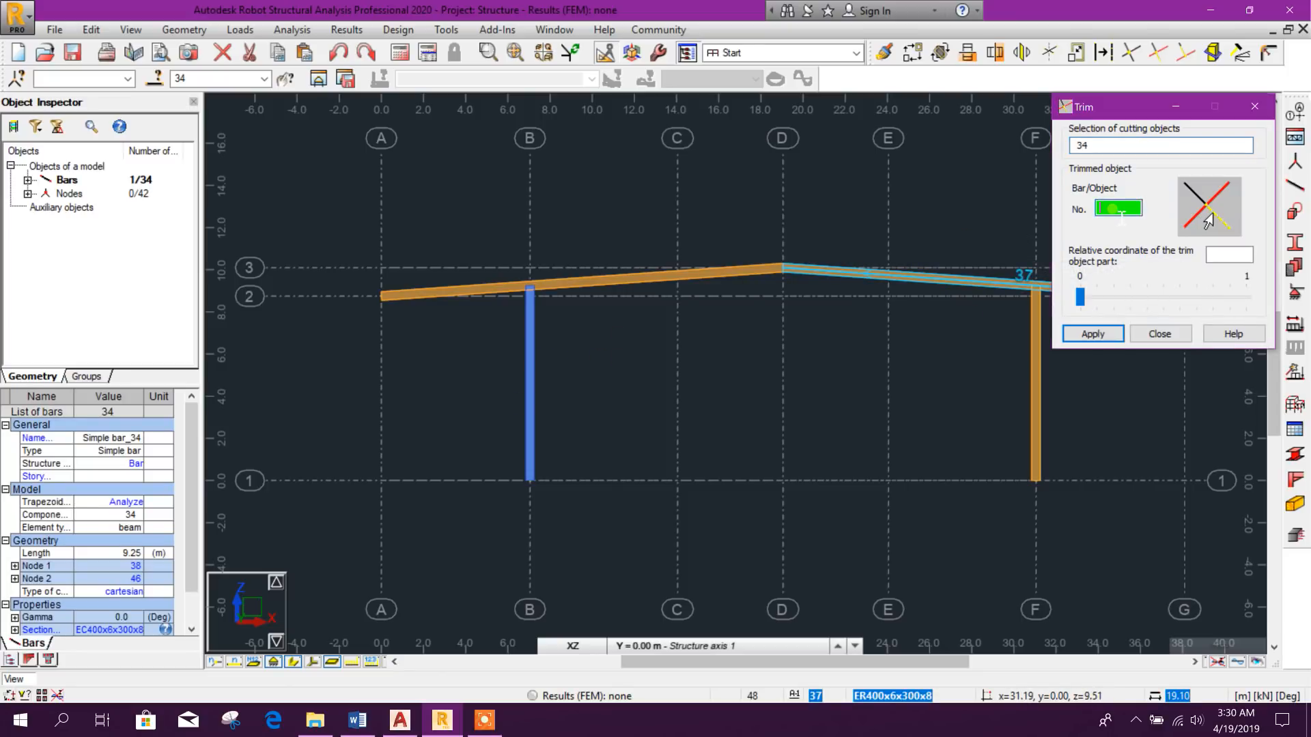
click(557, 293)
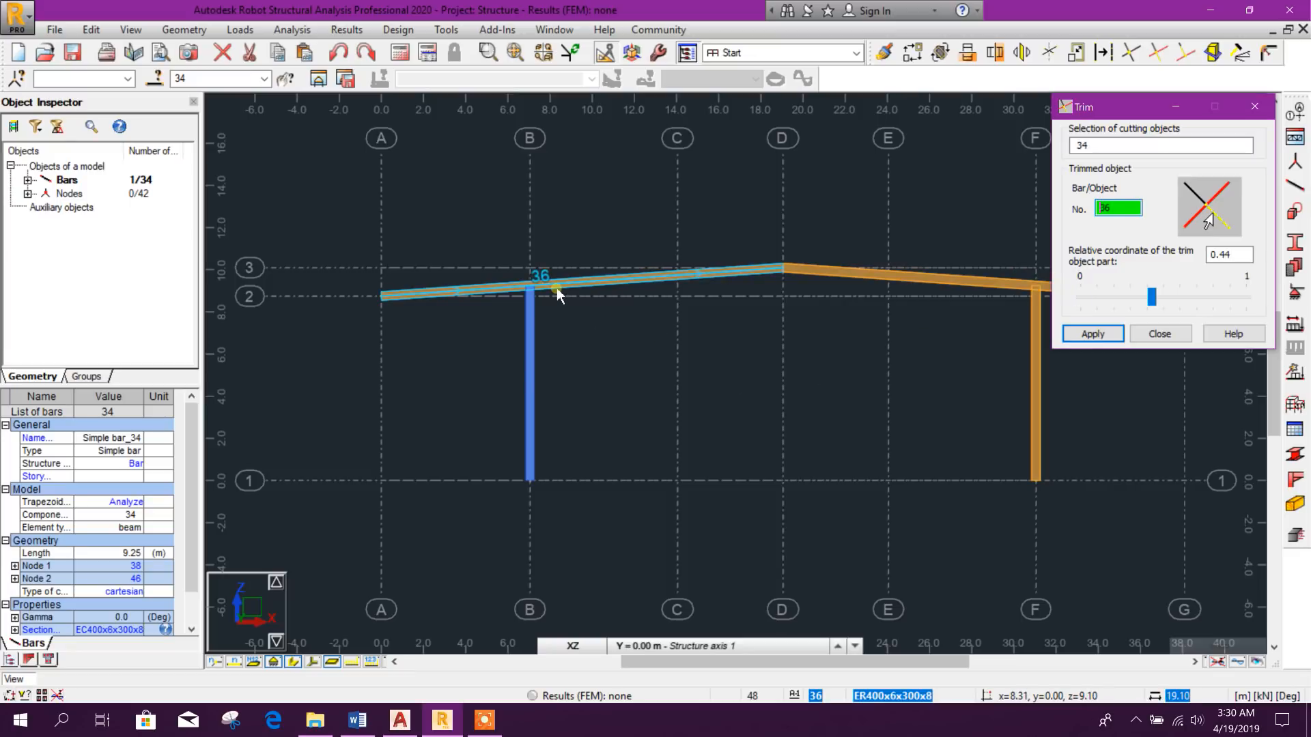
click(557, 292)
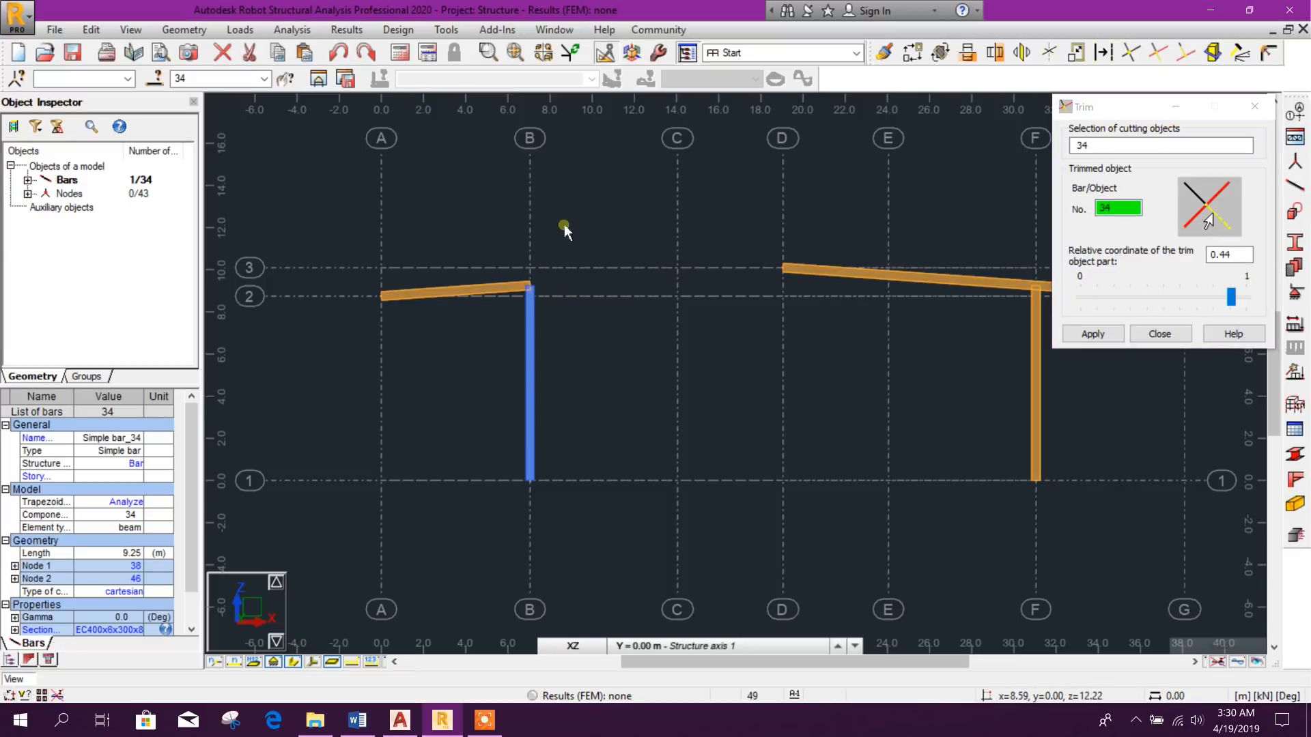
click(338, 55)
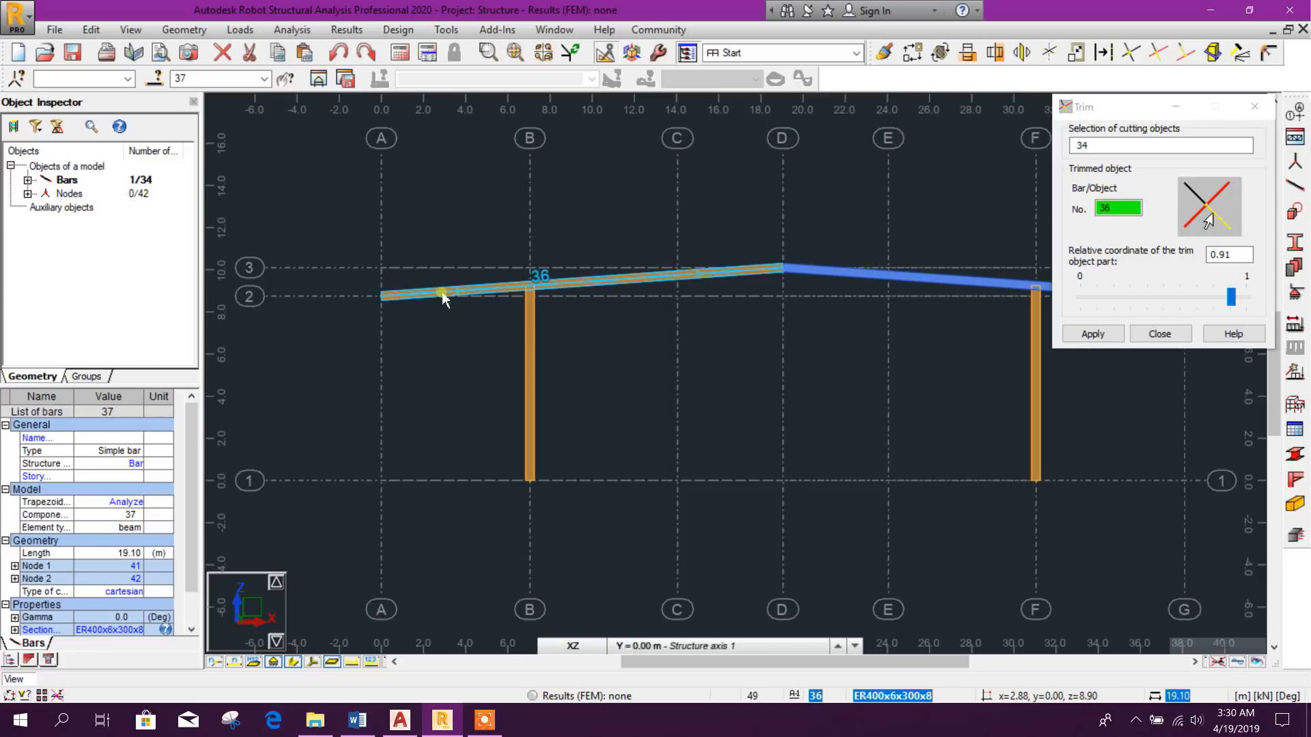
Trim the A–D rafter against the column on axis B, removing the overhanging part between axes A and B
click(442, 299)
double_click(1128, 208)
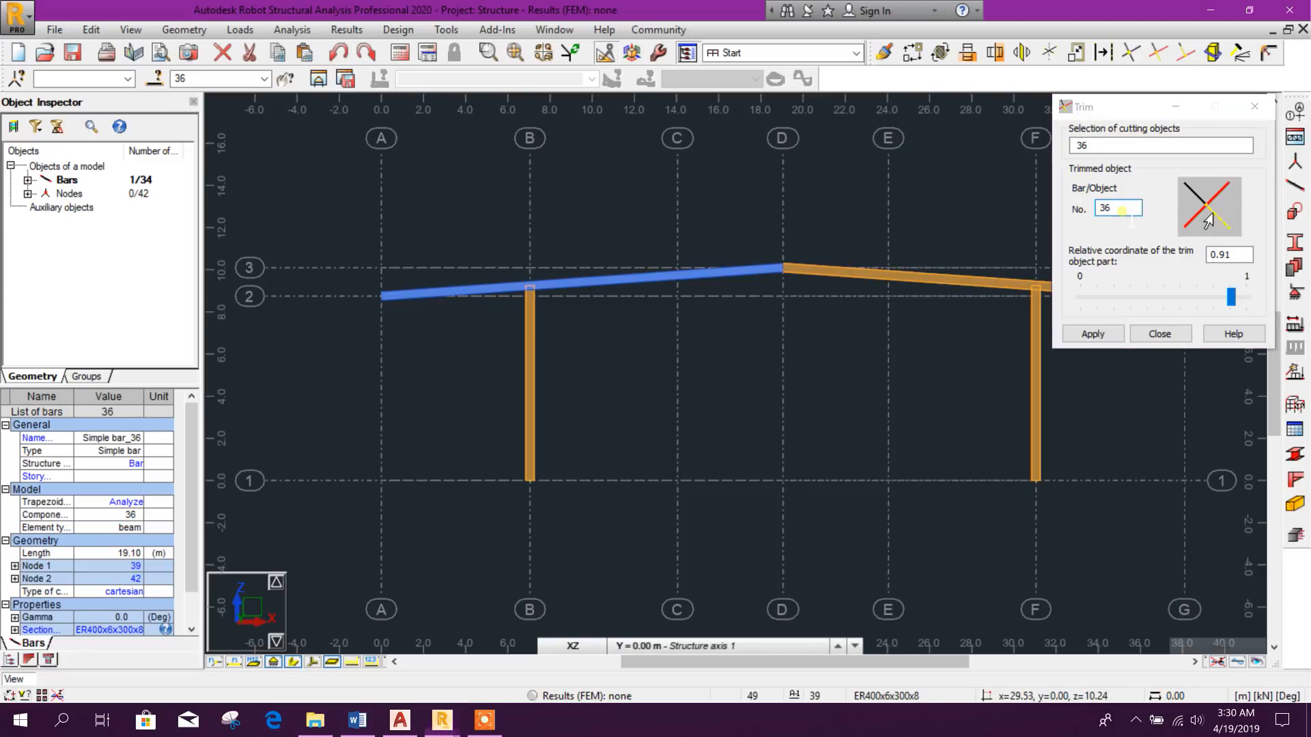
key(Escape)
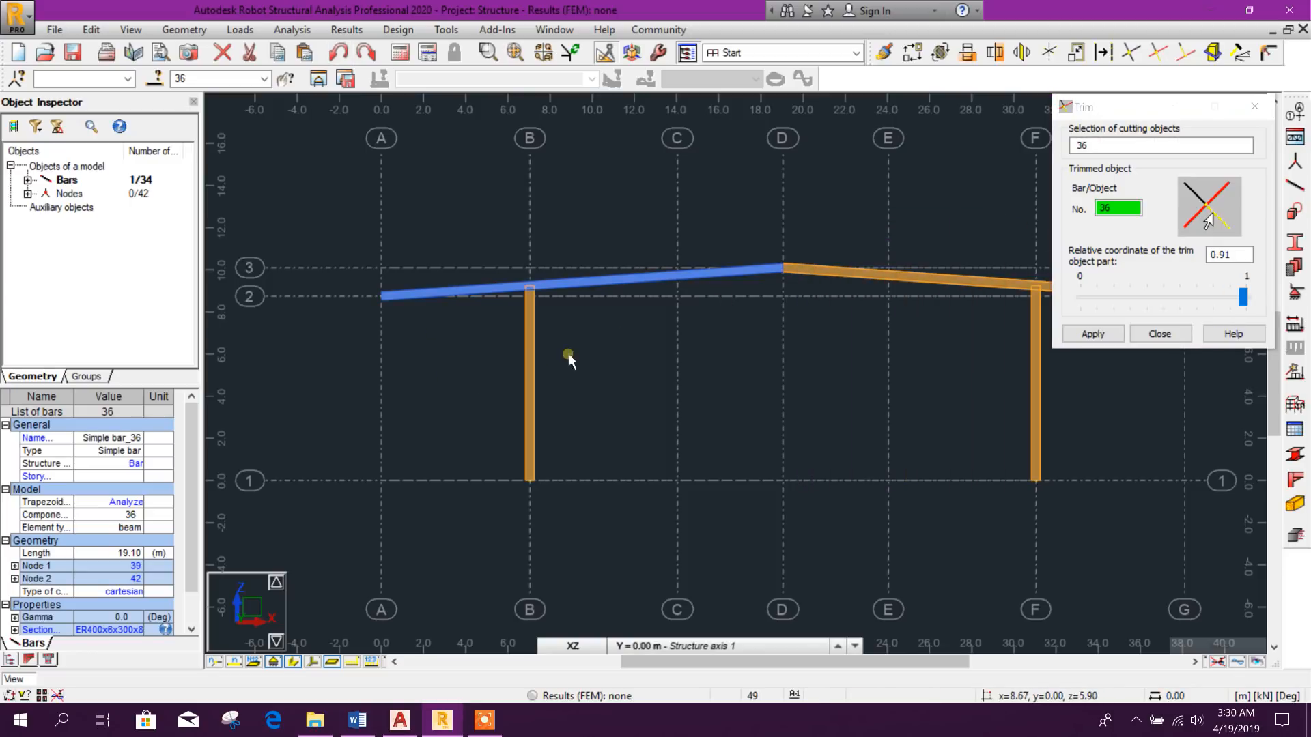
click(1130, 155)
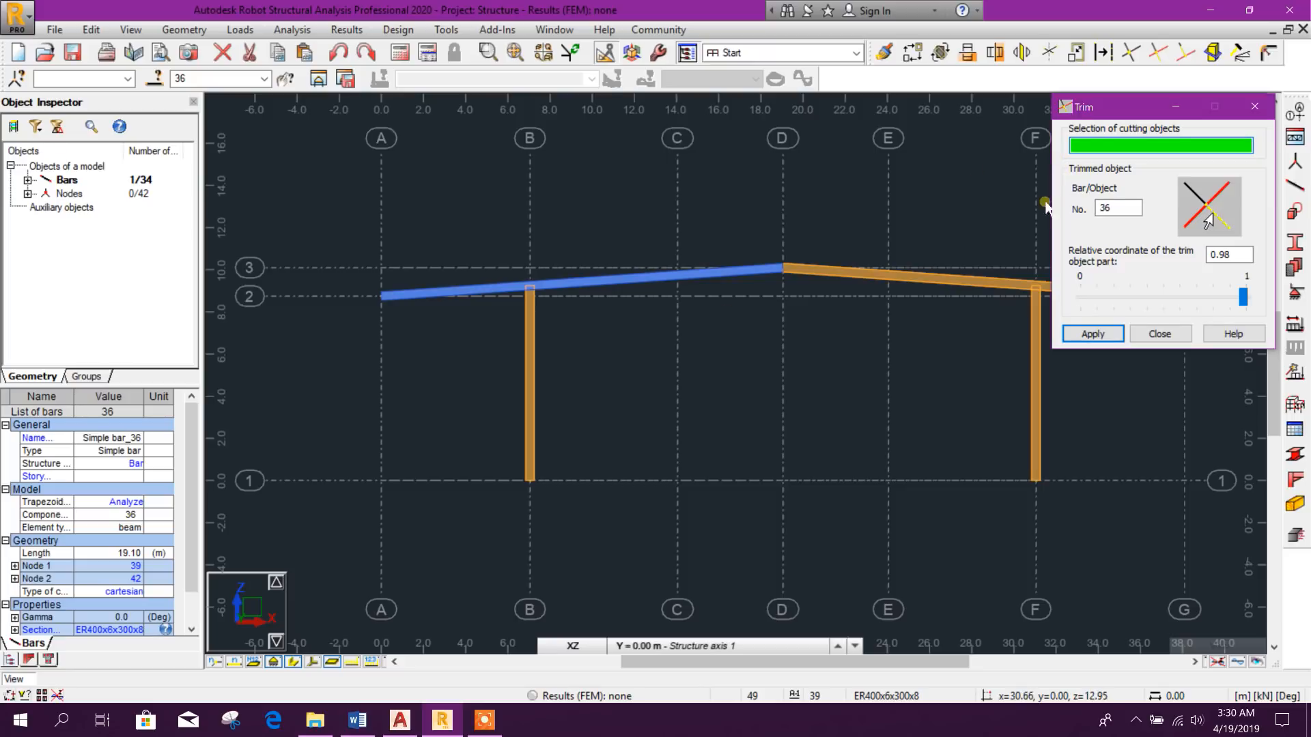
click(533, 372)
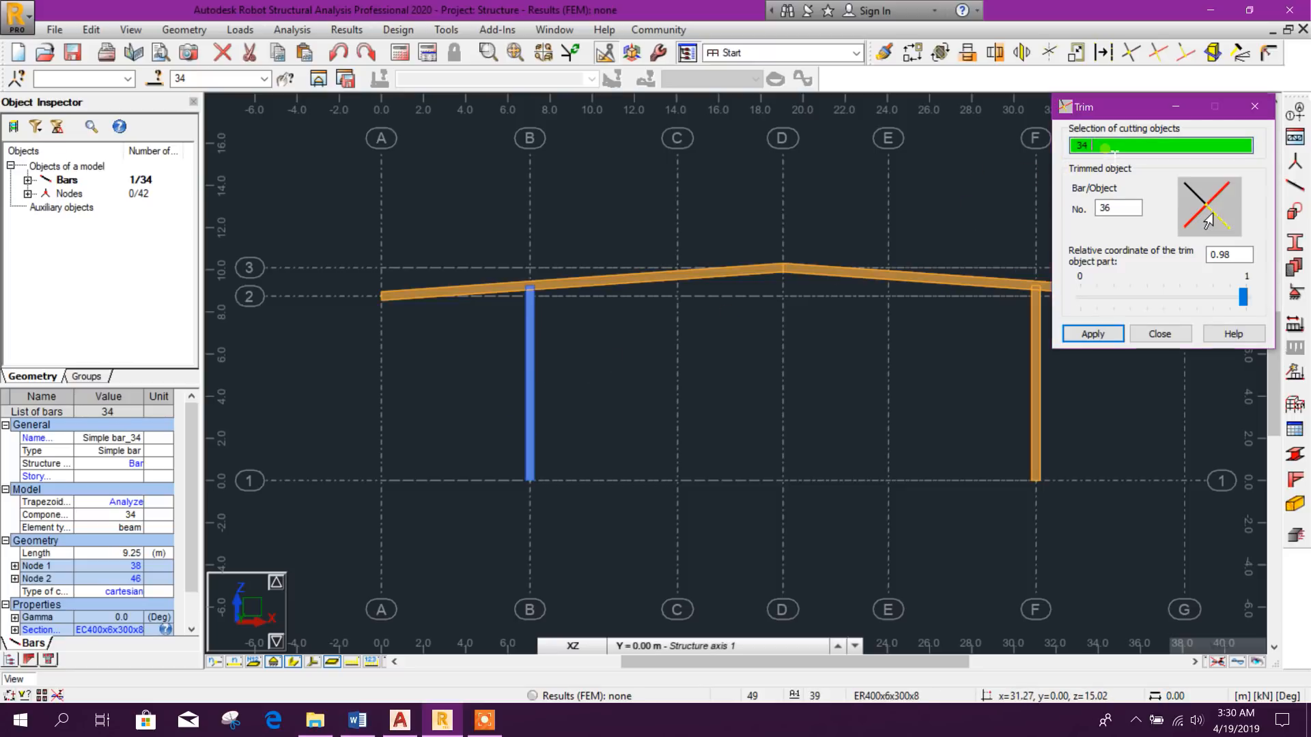
click(1120, 209)
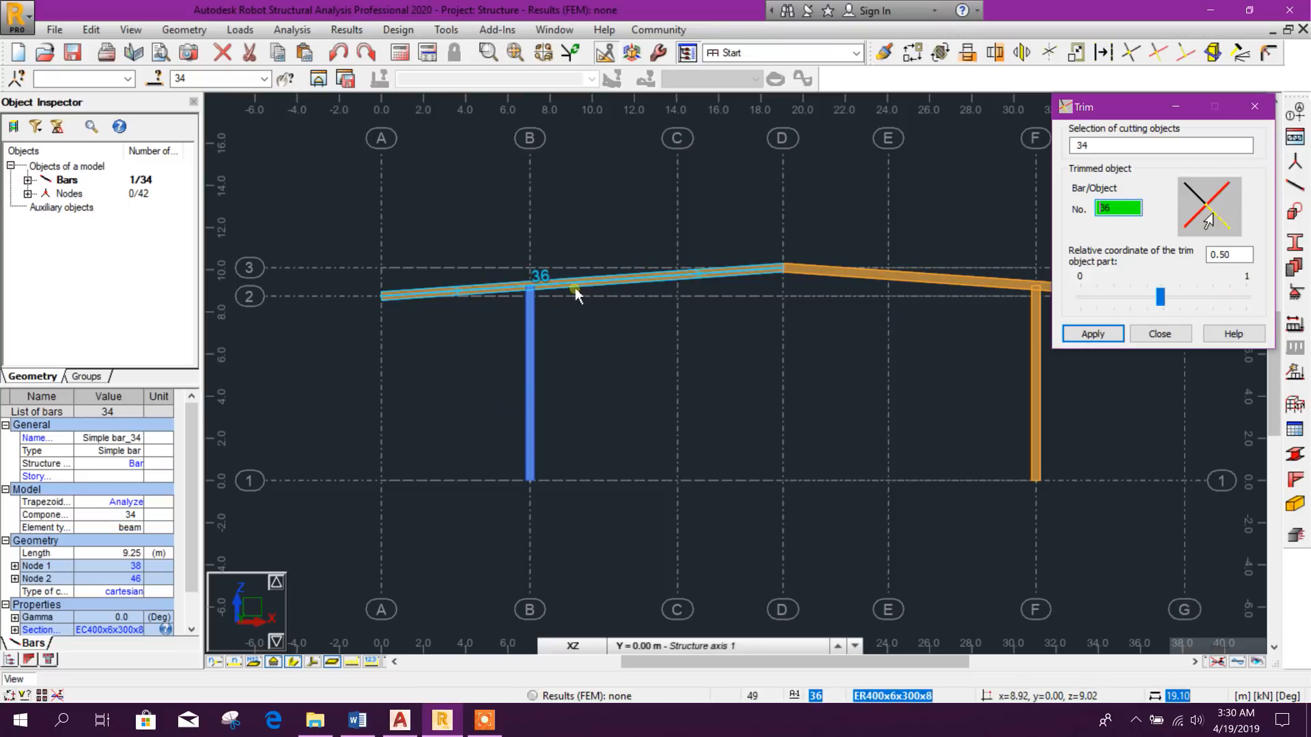
click(478, 308)
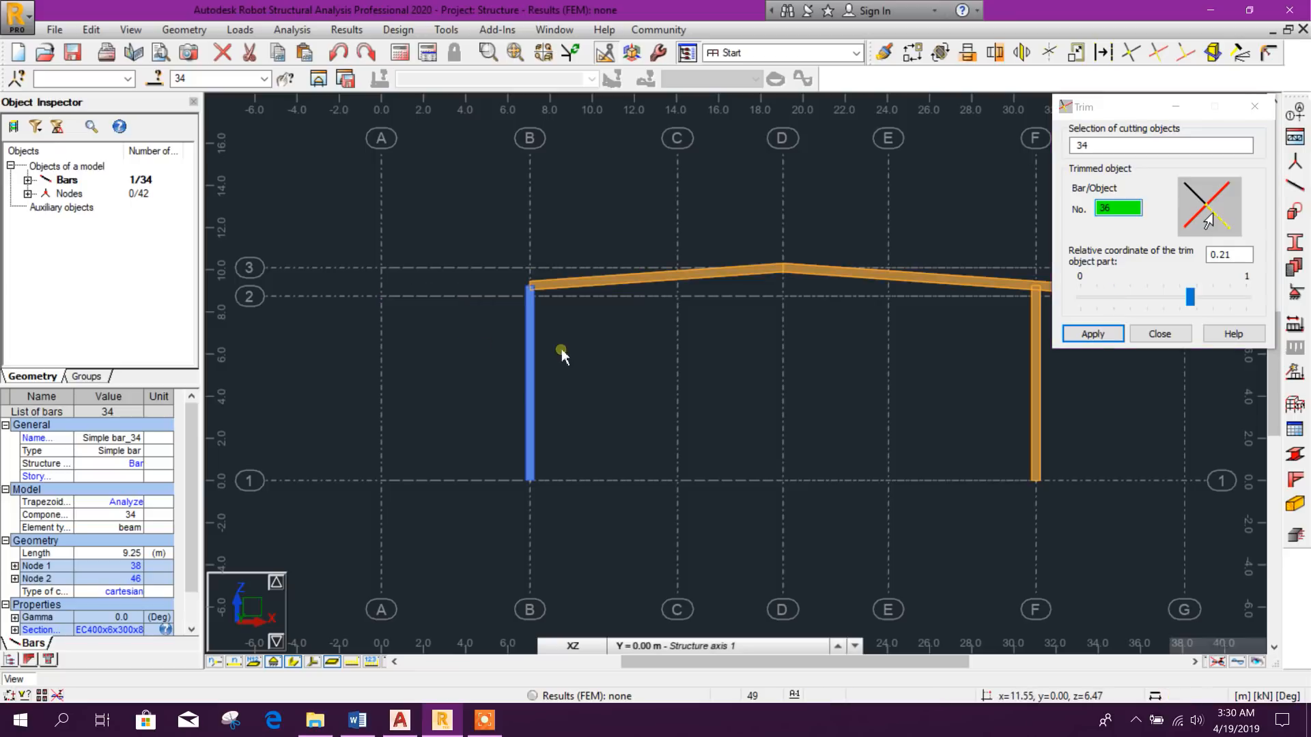
Try to trim the D–G rafter against the axis F column by picking its inner part, and undo the trim
click(1117, 204)
click(1118, 205)
drag(1132, 209, 1009, 220)
key(BackSpace)
click(1092, 147)
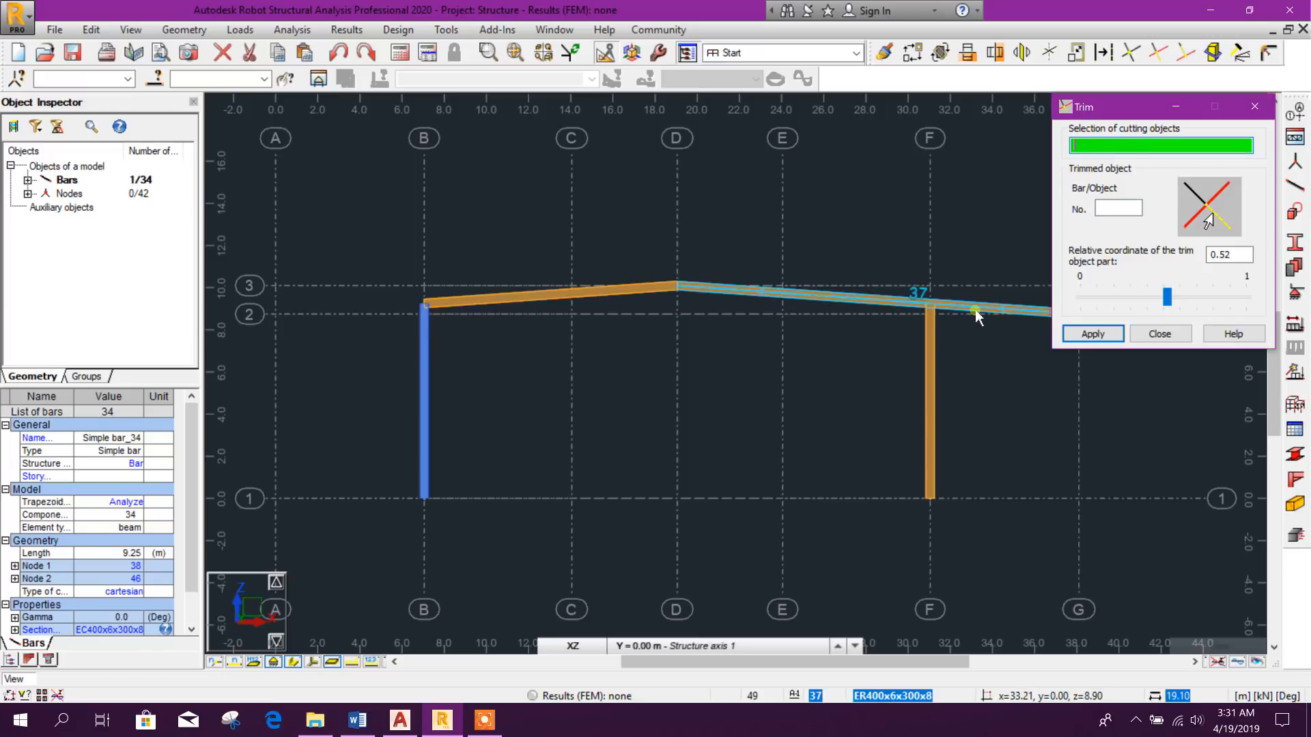
click(932, 349)
click(1123, 212)
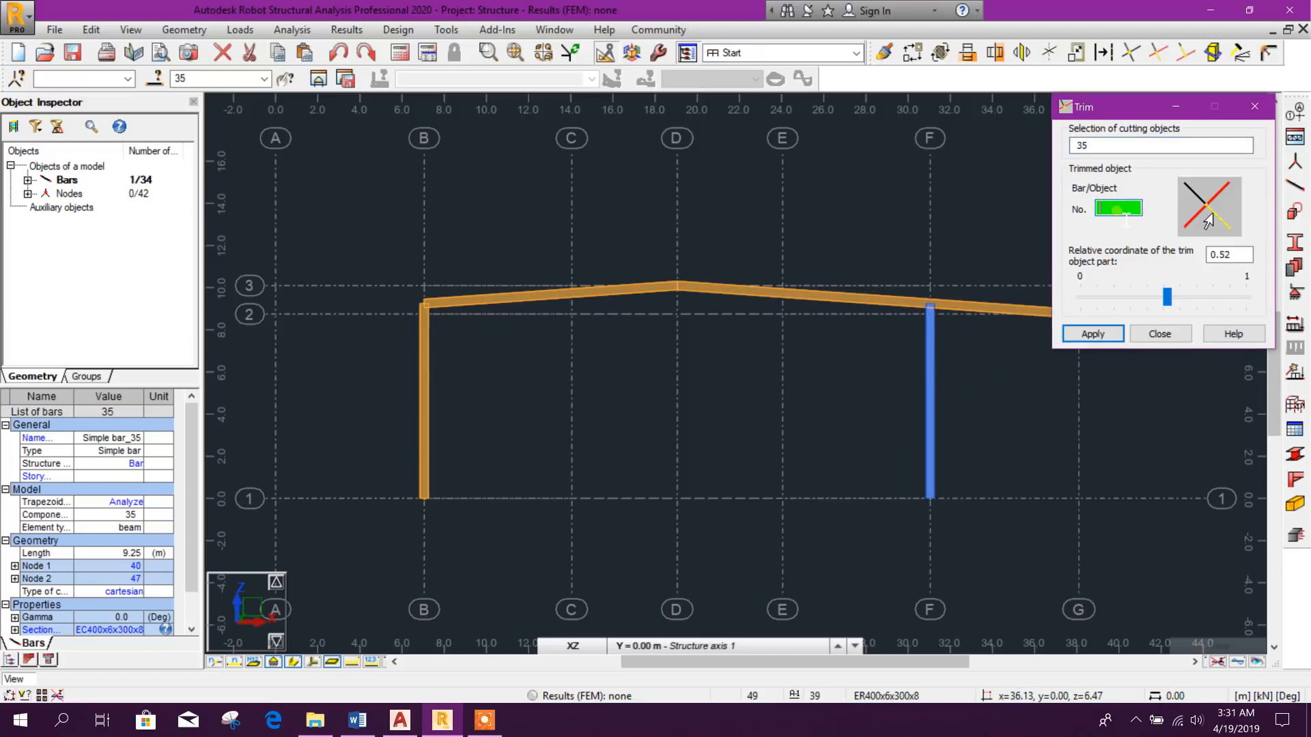
click(869, 306)
click(869, 305)
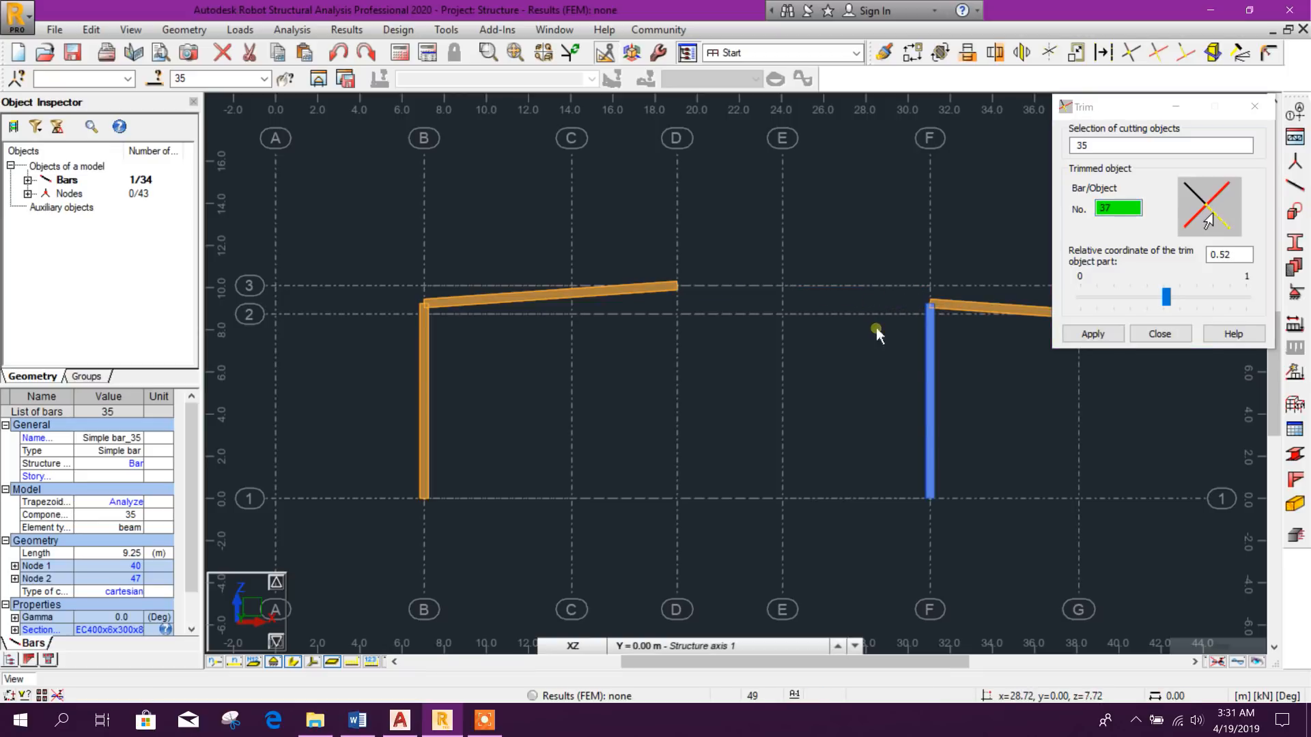
click(339, 52)
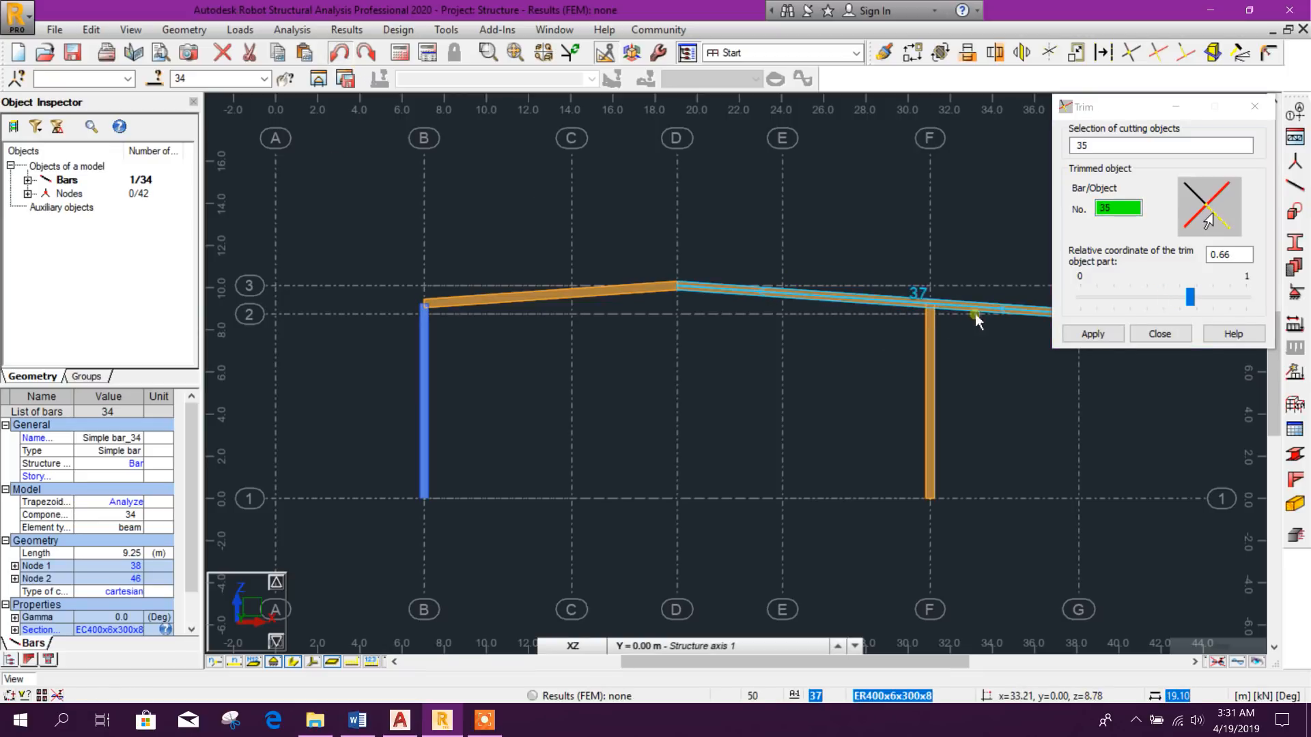
Trim the D–G rafter against the column on axis F, removing the overhanging part between axes F and G
click(1130, 217)
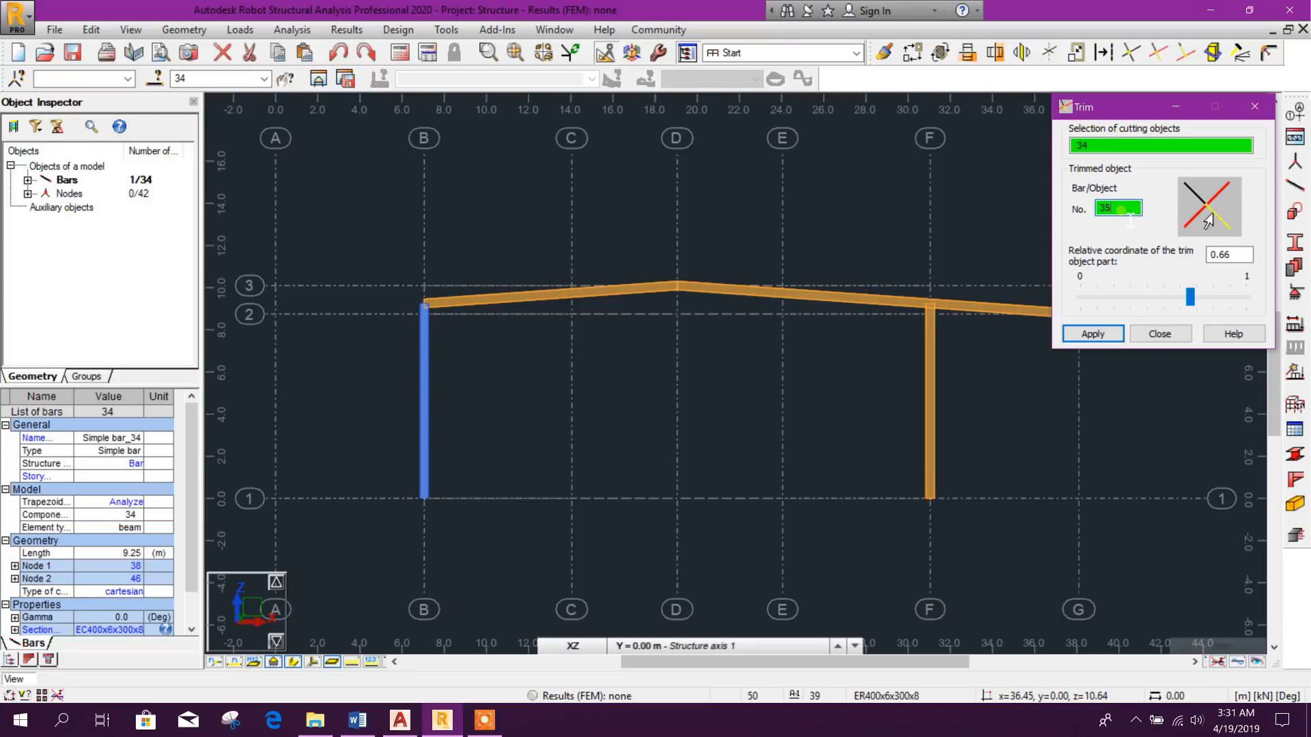
click(902, 294)
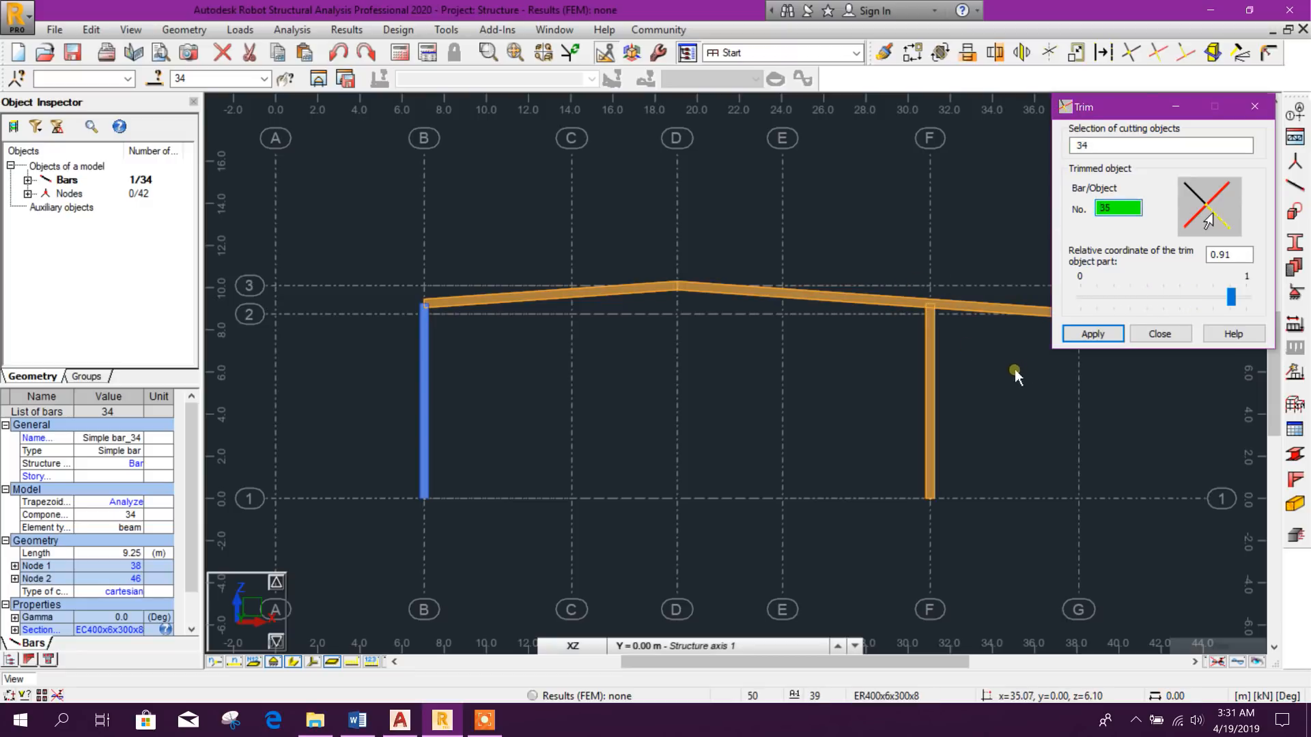
click(1089, 146)
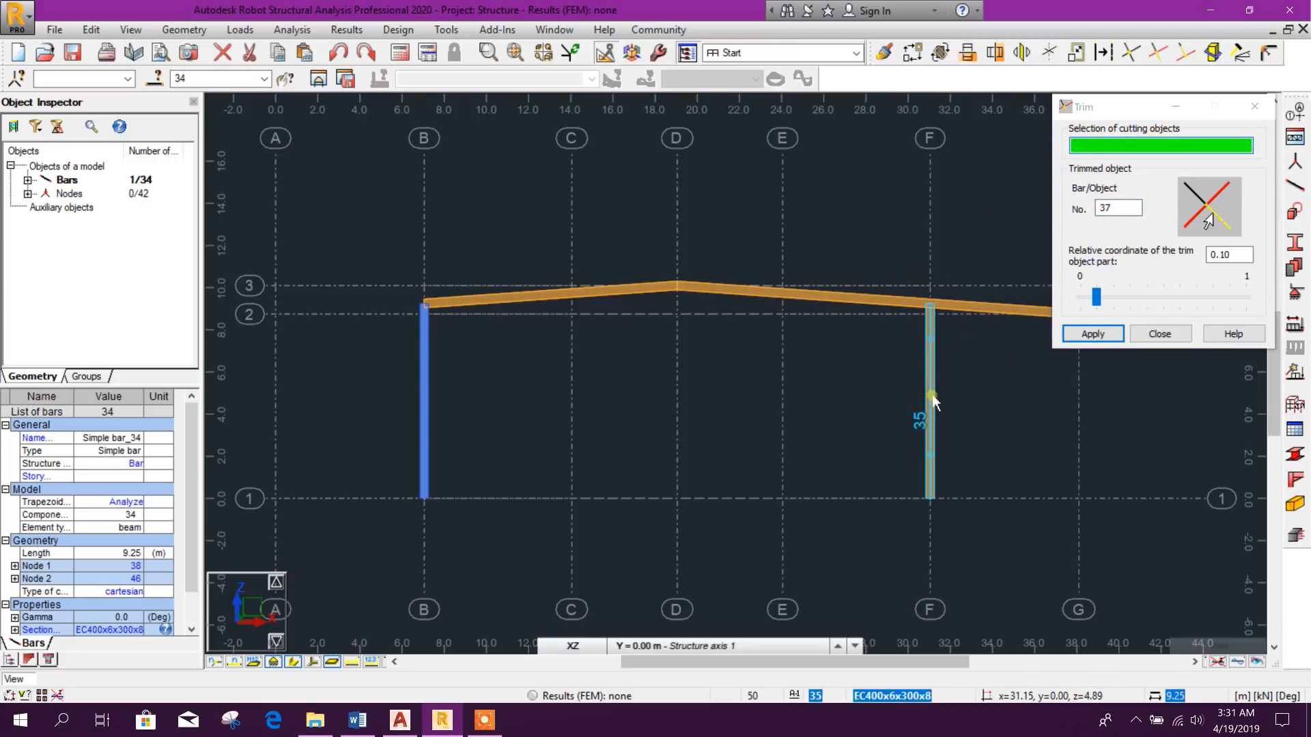
click(921, 409)
click(1127, 213)
click(1000, 313)
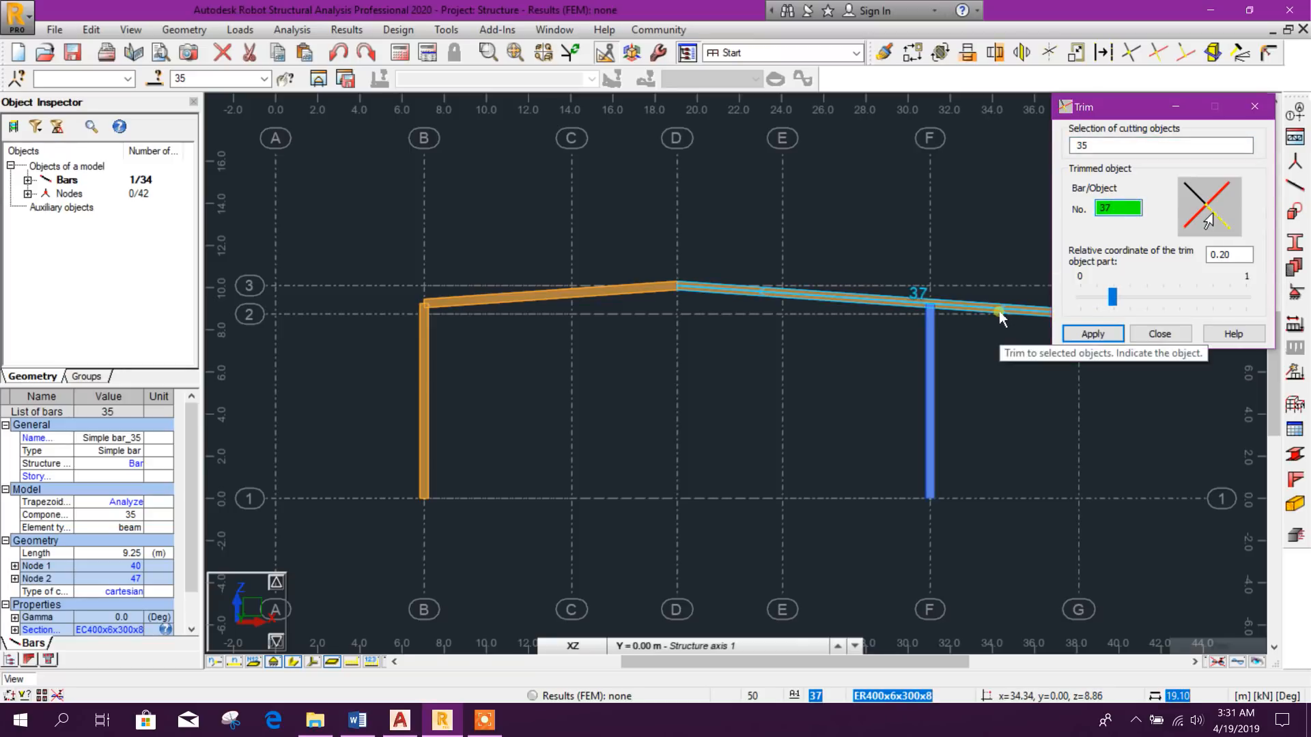
drag(1105, 107, 1131, 99)
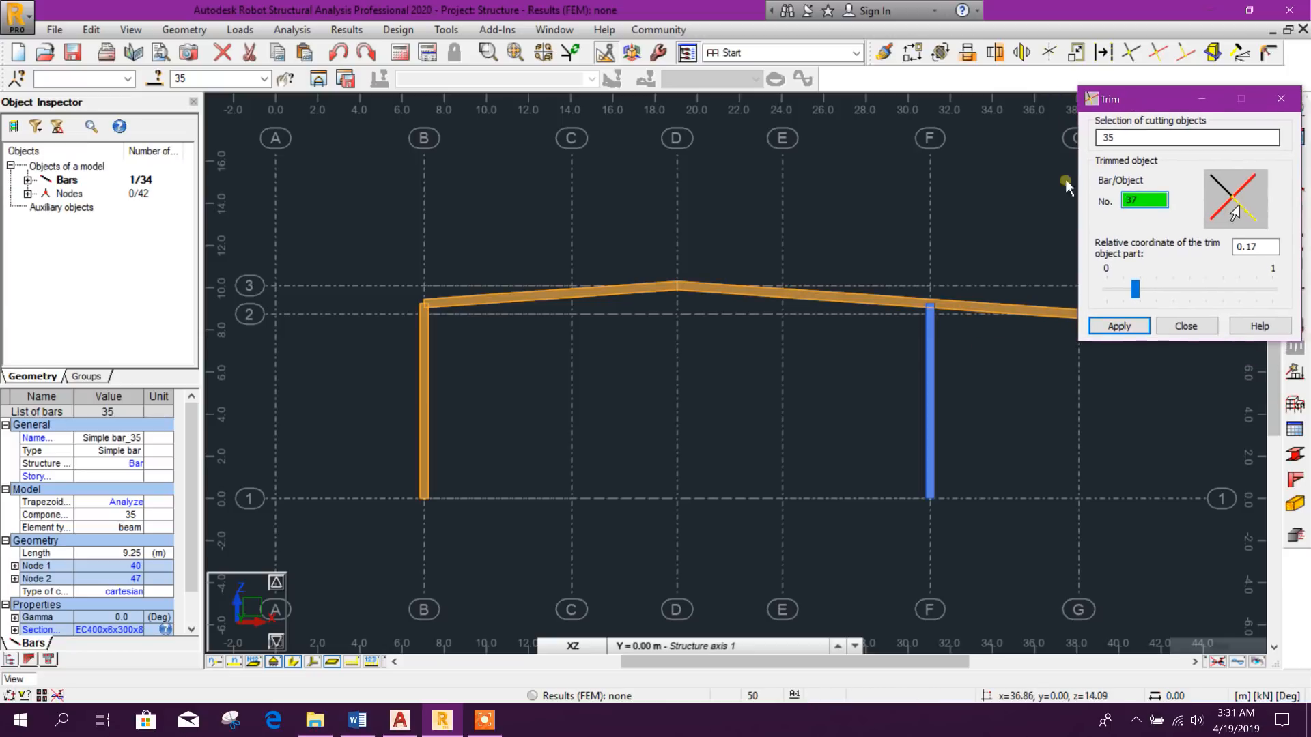
click(1022, 313)
click(1186, 326)
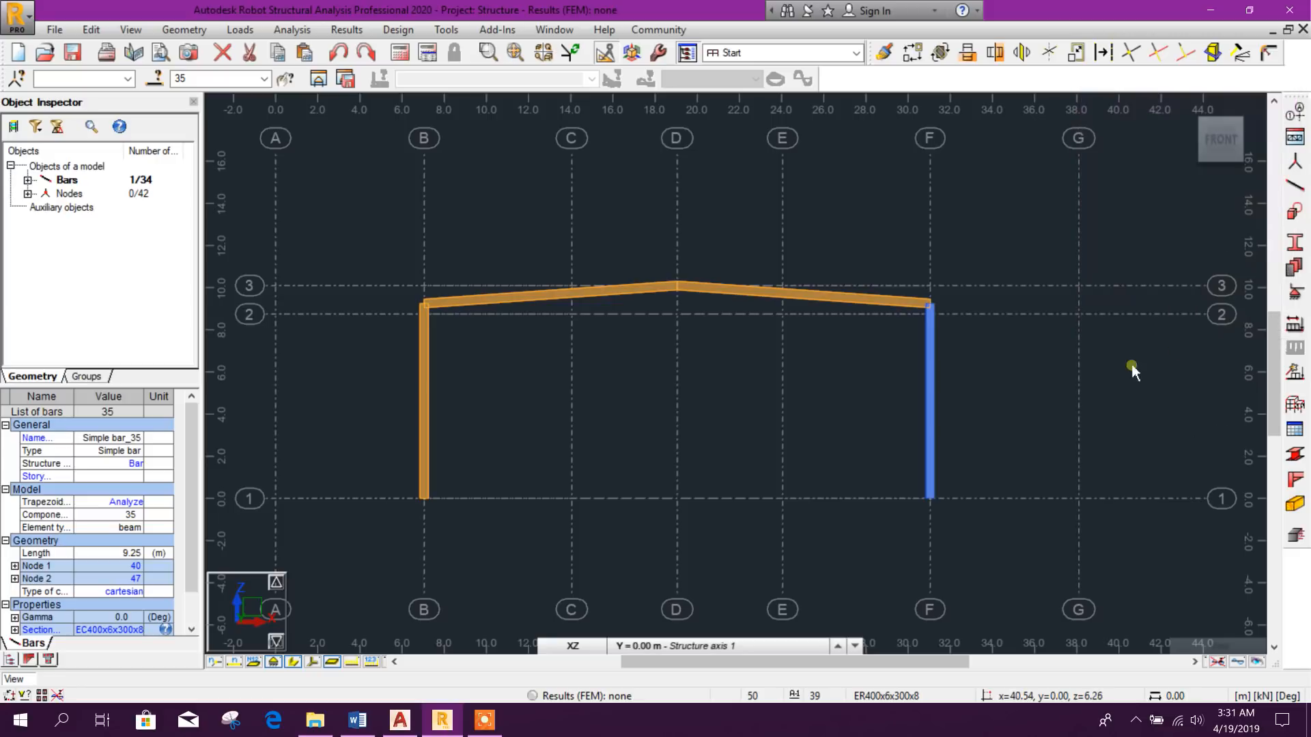
click(1030, 381)
Draw an EC400x6x300x8 simple bar column on axis C, from level 1 (14.05, 0.00, 0.00) up to level 2 (14.05, 0.00, 8.75)
scroll(1039, 346, down, 1)
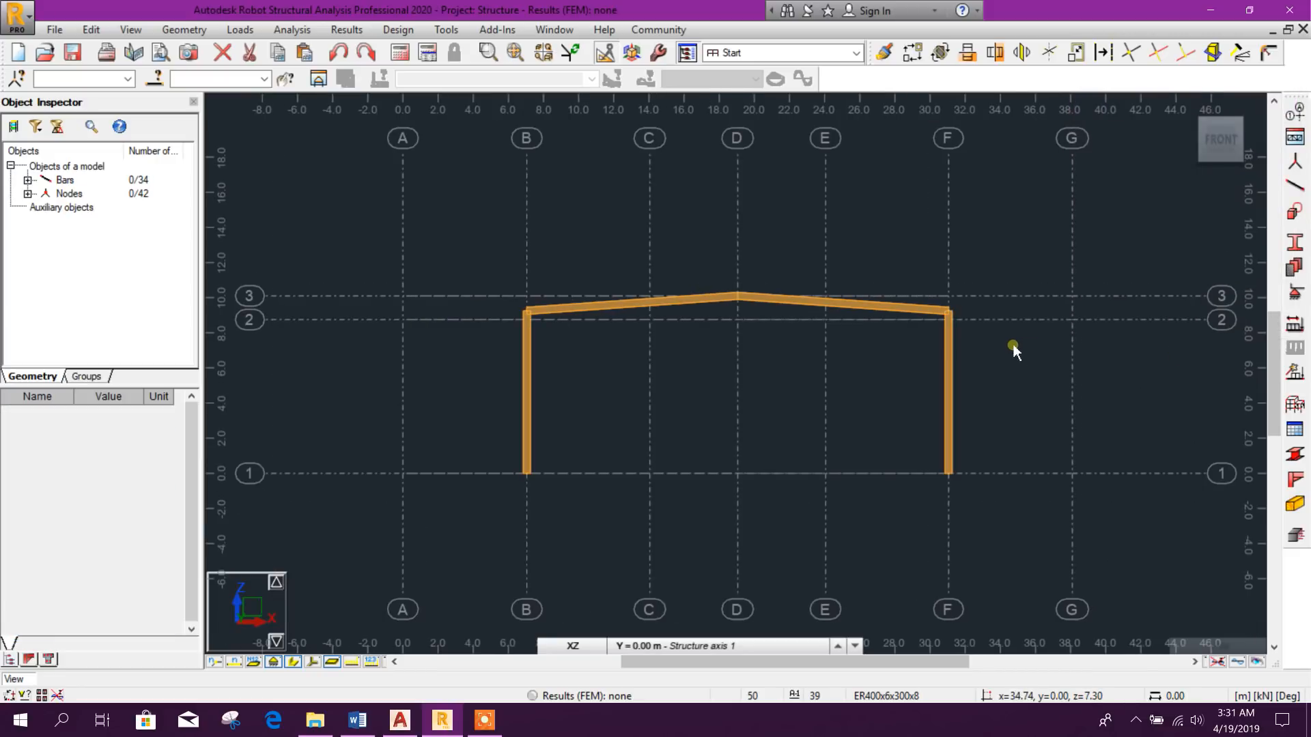
middle_drag(878, 361, 878, 344)
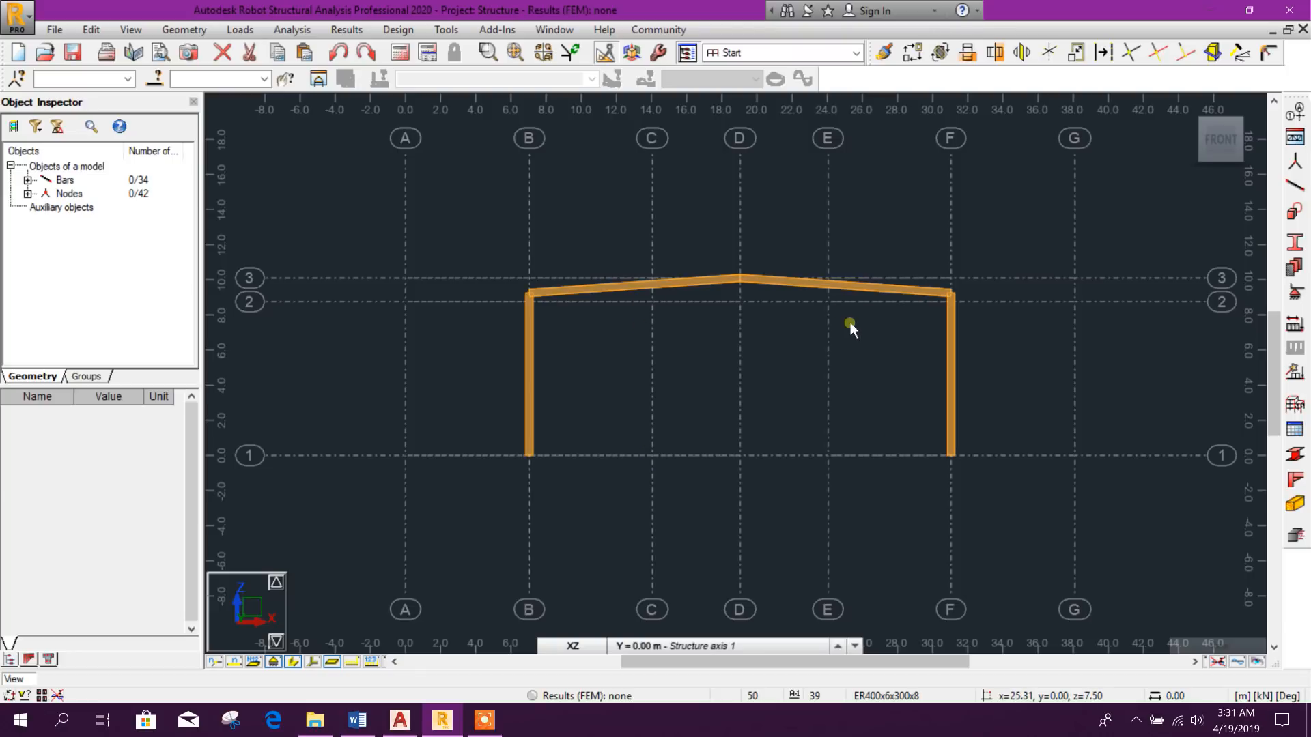
click(1297, 186)
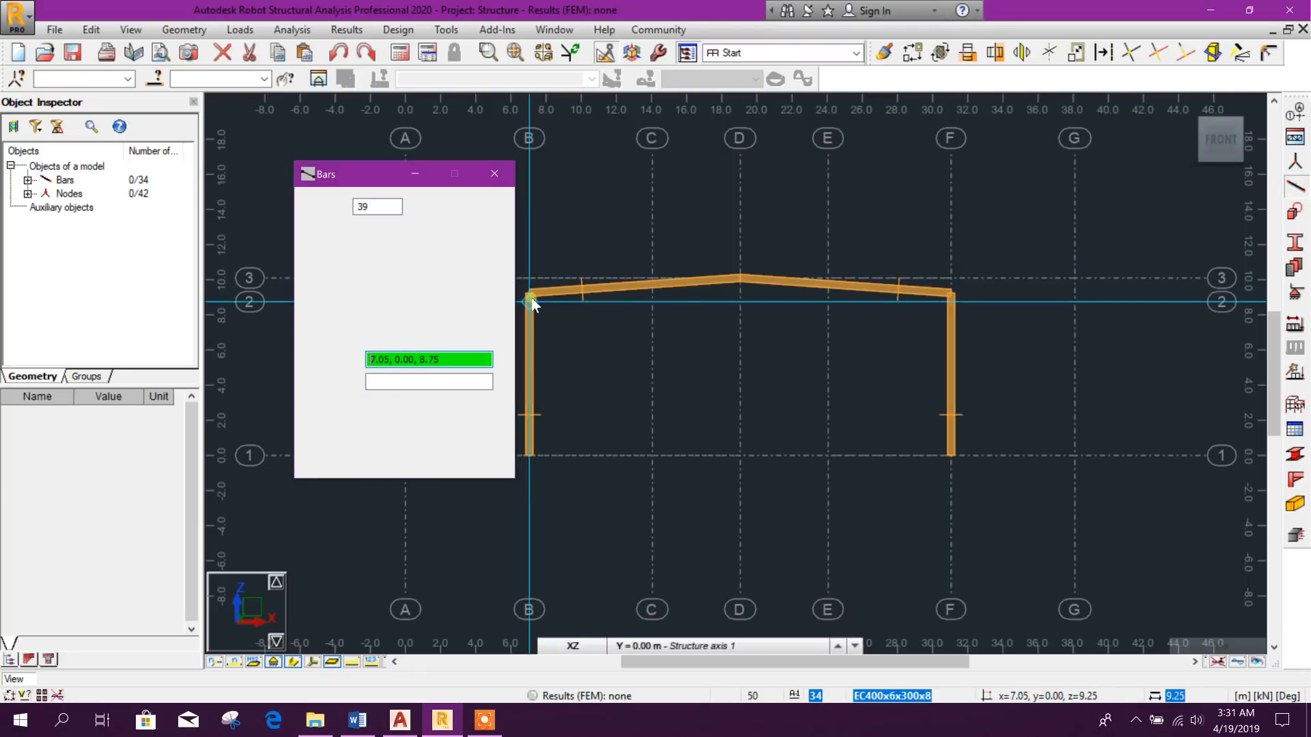
drag(383, 192, 245, 166)
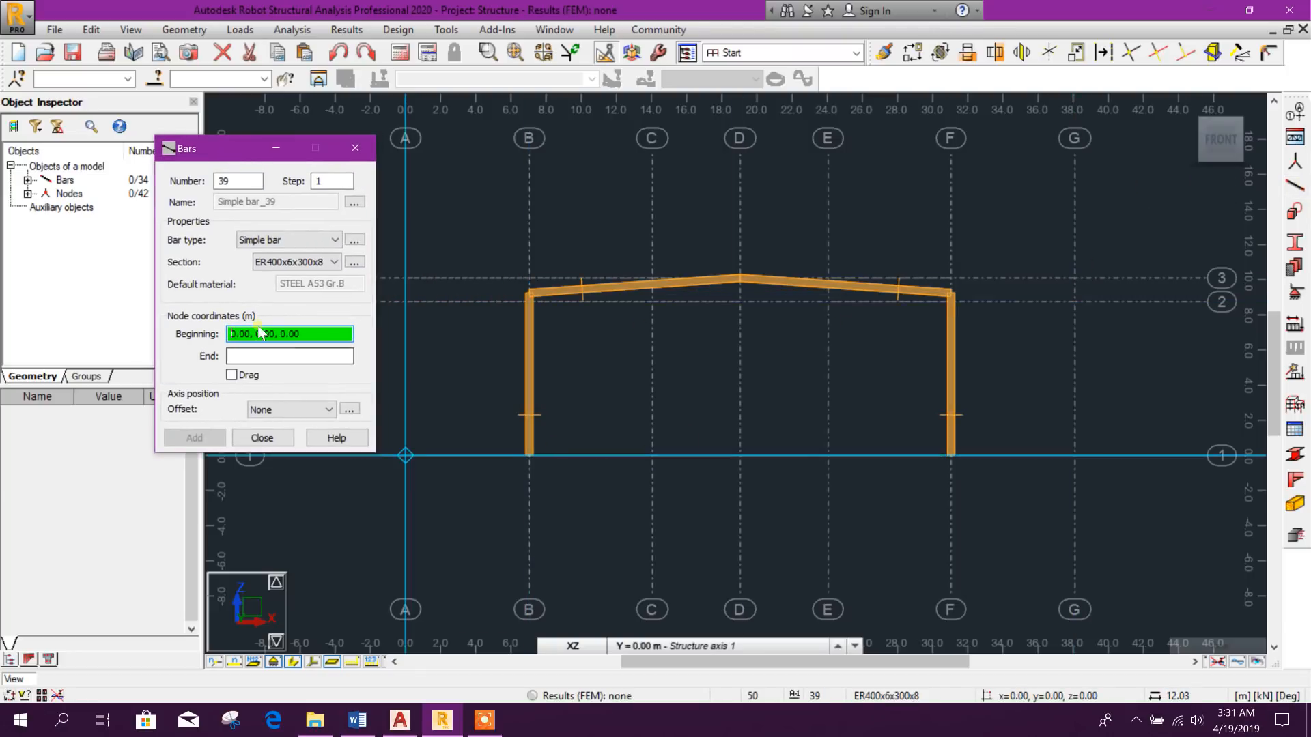
click(333, 263)
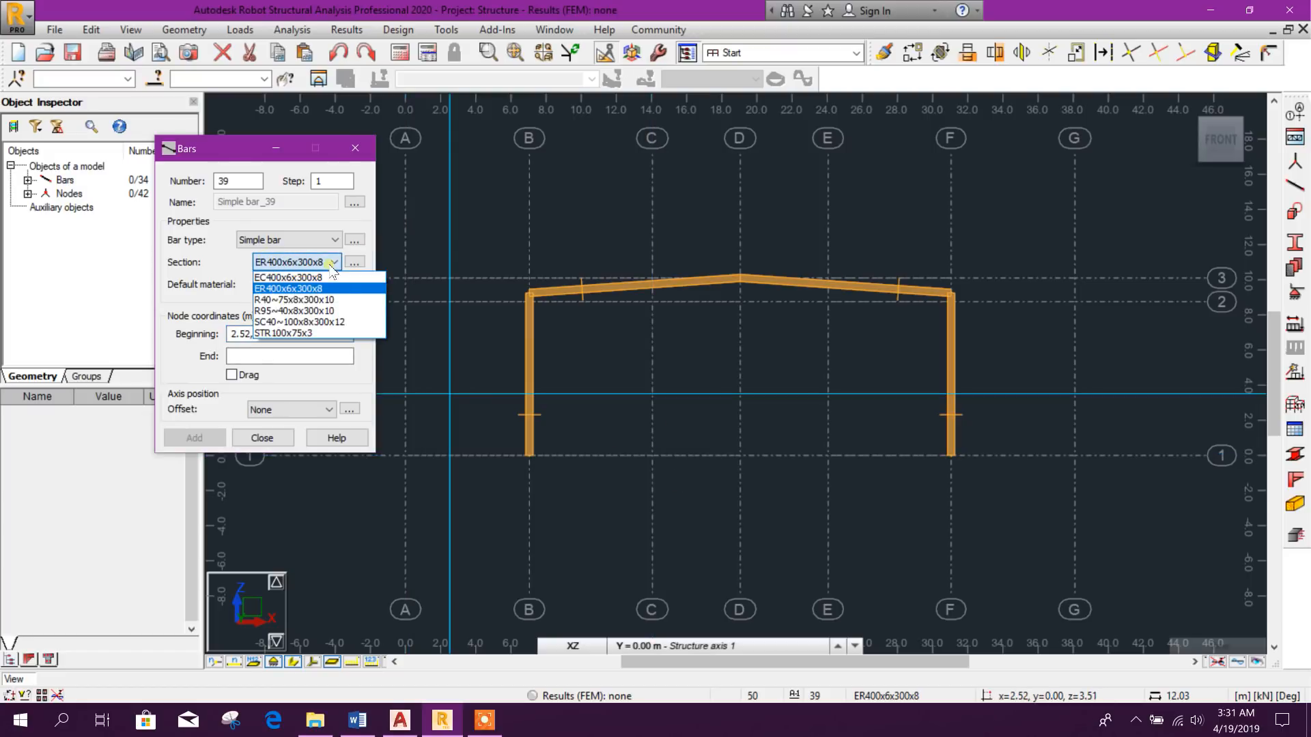
click(287, 277)
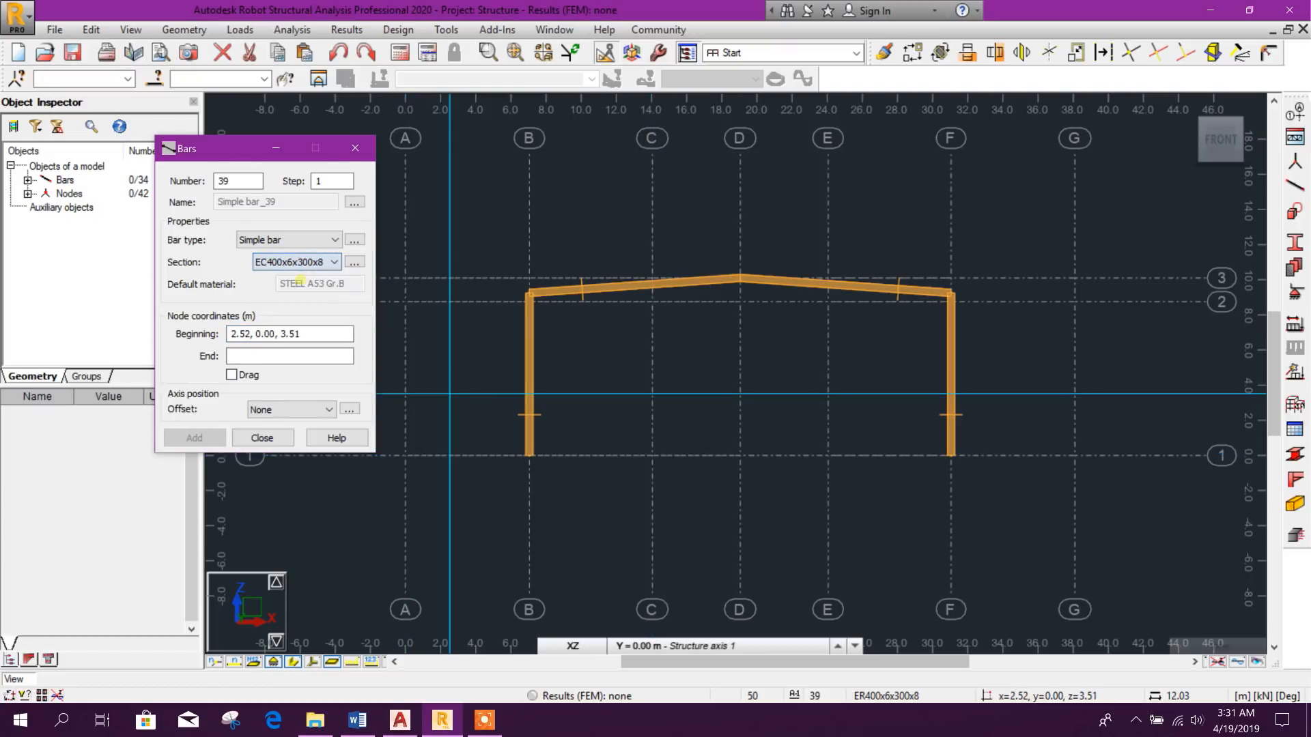
click(652, 456)
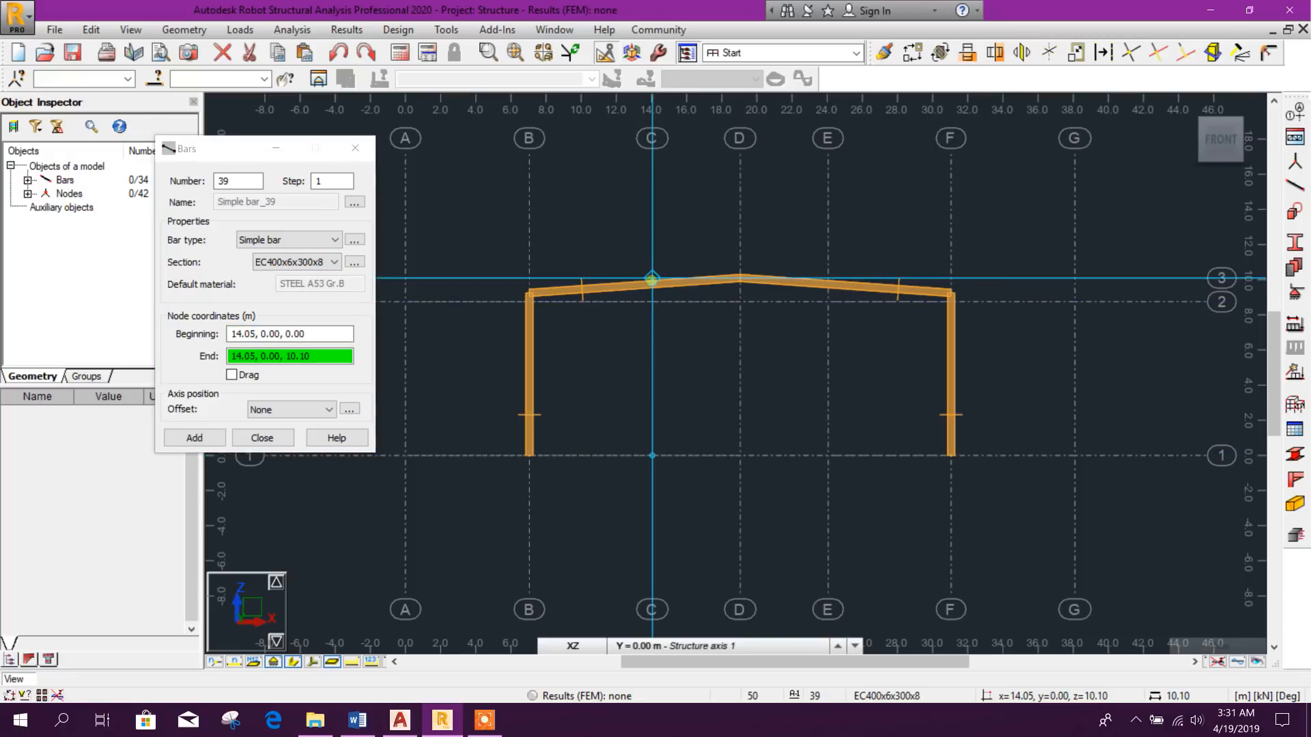
scroll(652, 301, up, 2)
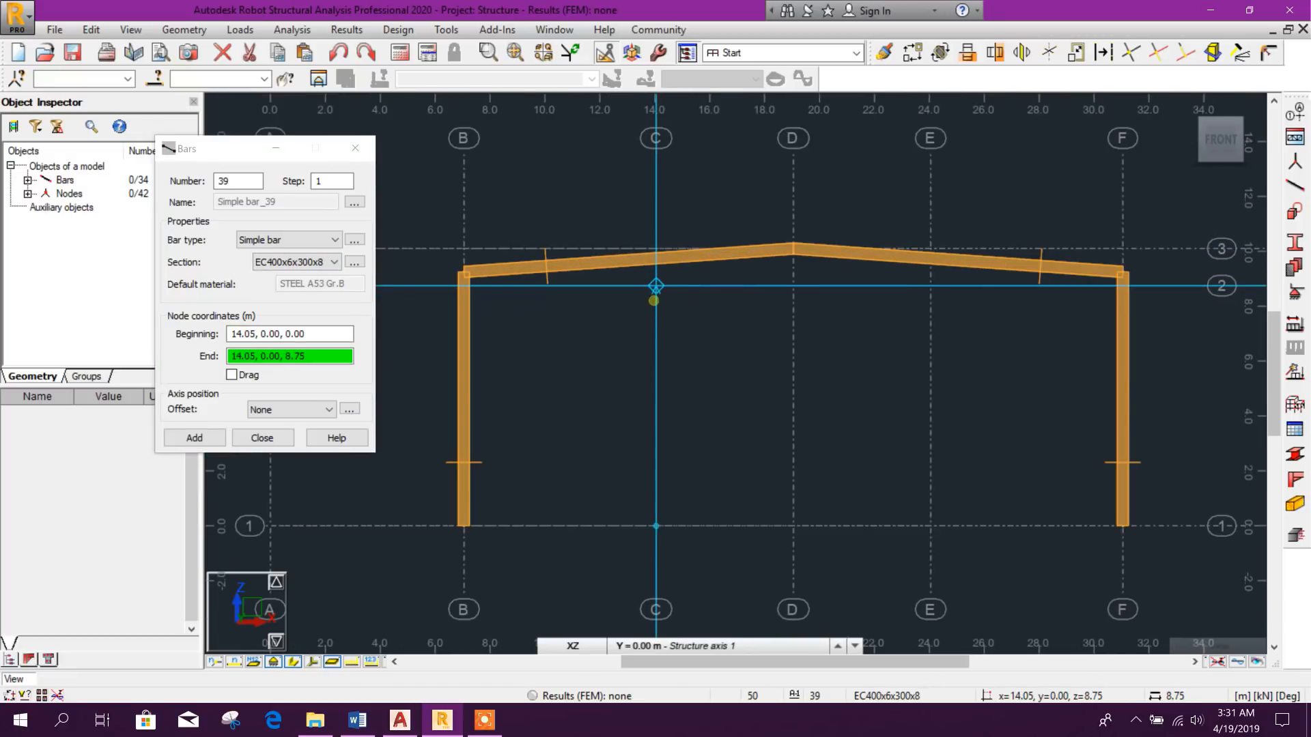
click(655, 287)
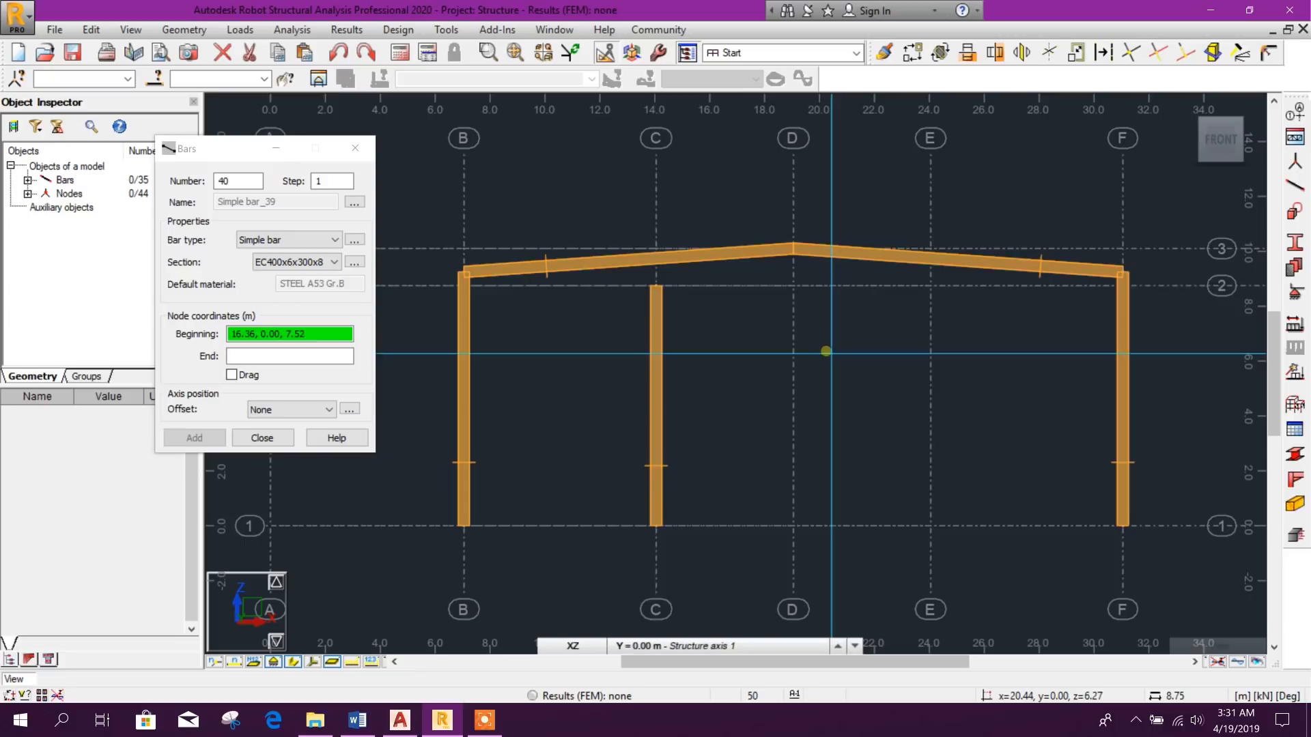
Add a matching EC400x6x300x8 column on axis E from level 1 up to level 2, and finish drawing bars
click(930, 526)
click(930, 285)
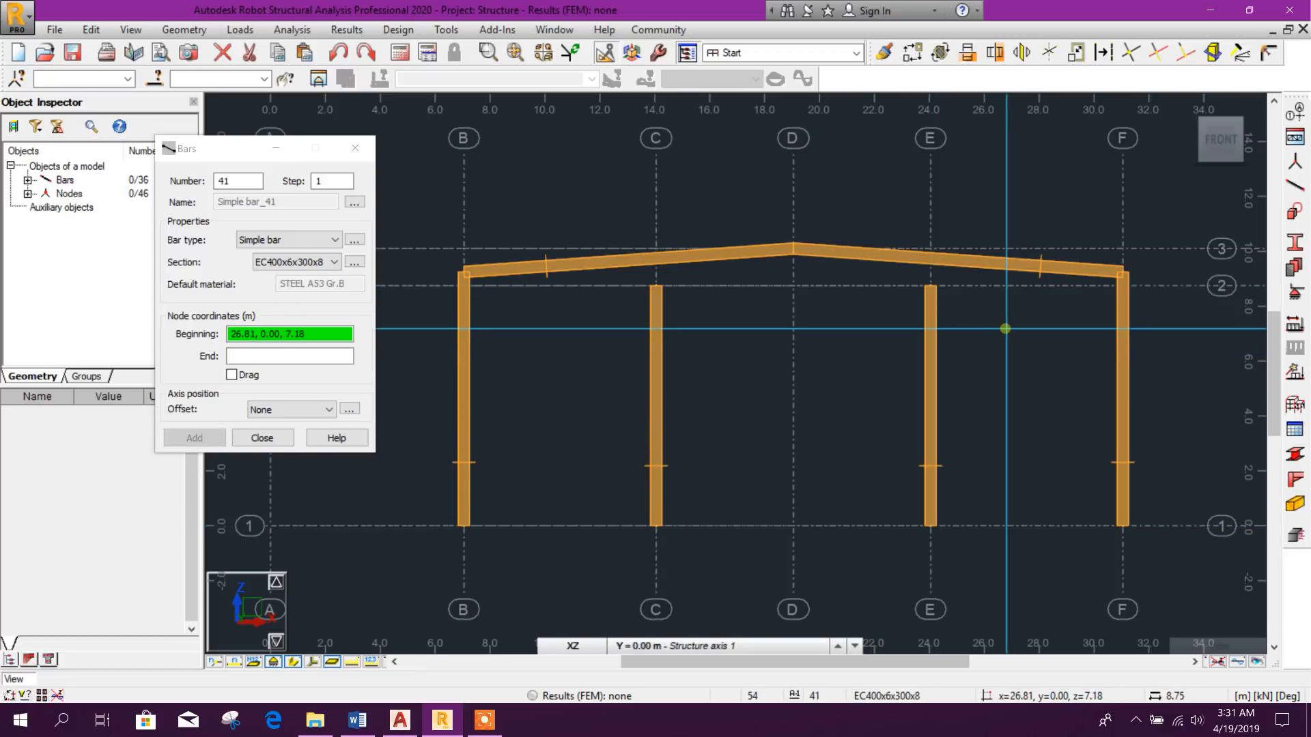
click(355, 148)
Extend the upper end of the axis C column to the rafter between axes B and D
middle_drag(764, 378, 711, 373)
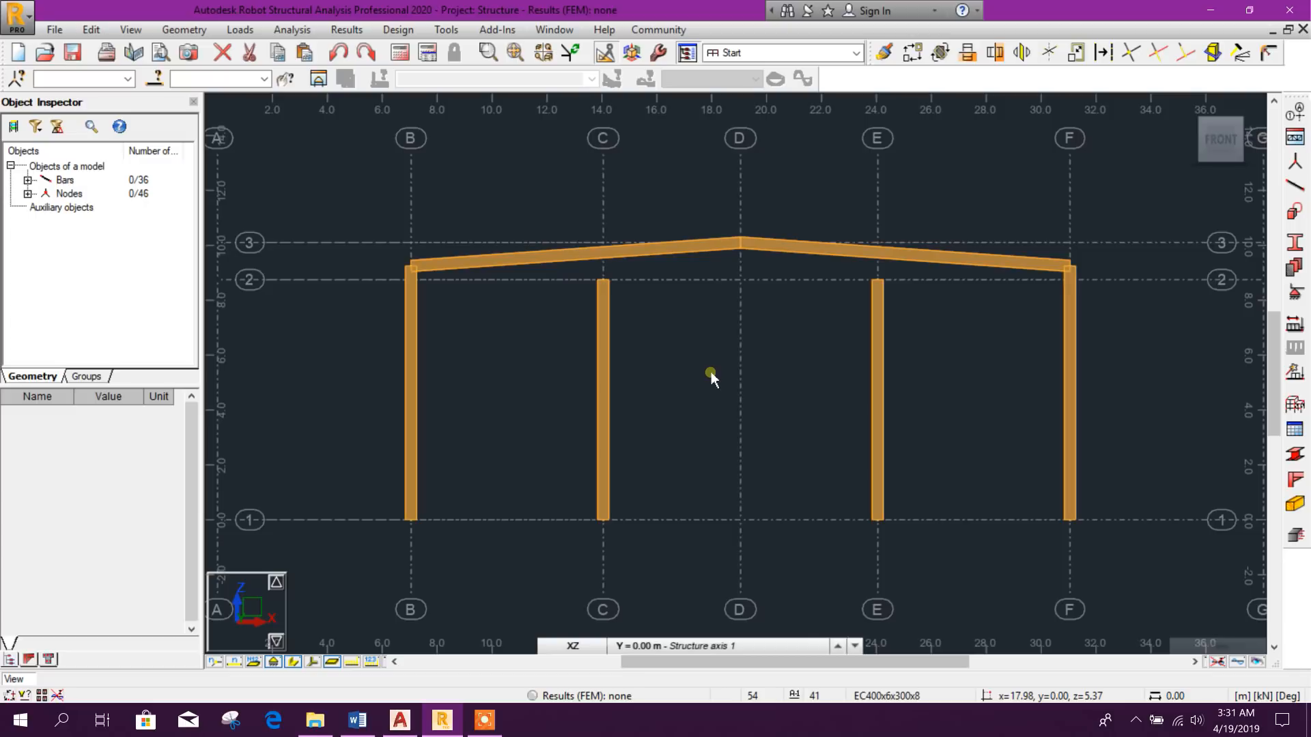
click(1185, 55)
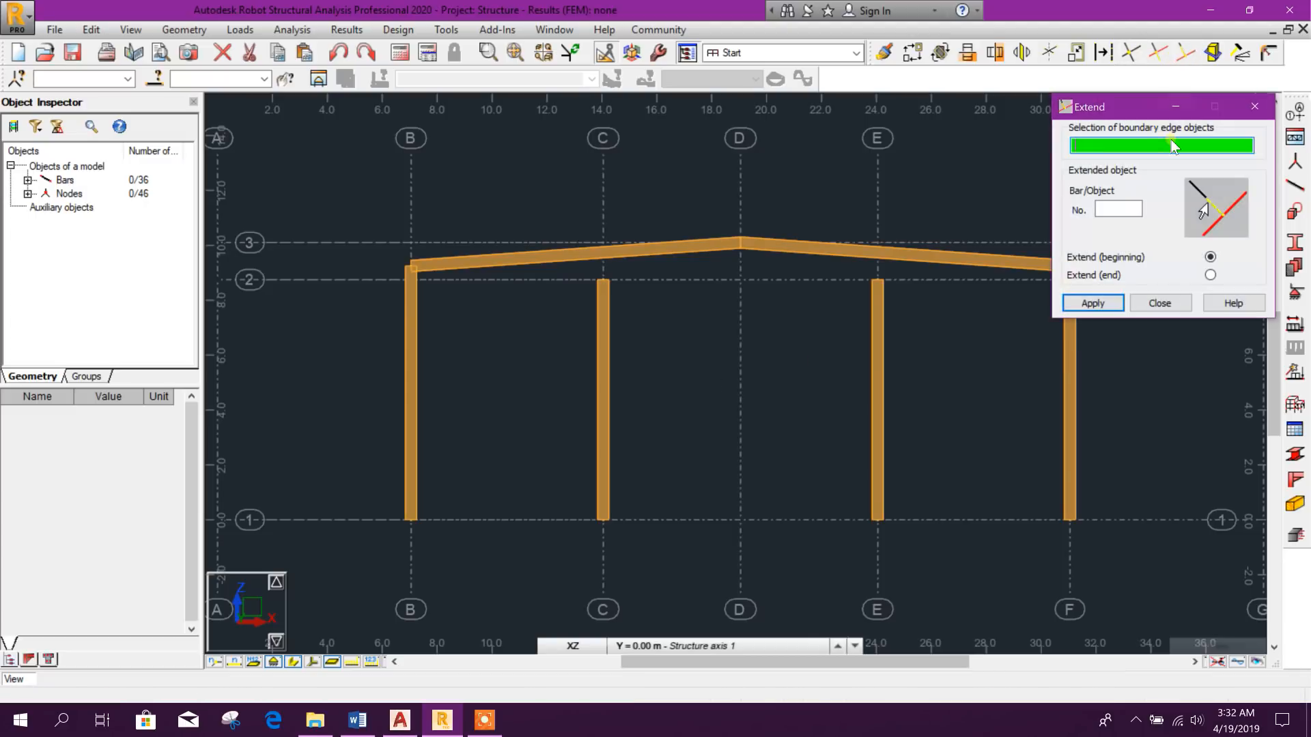
click(645, 264)
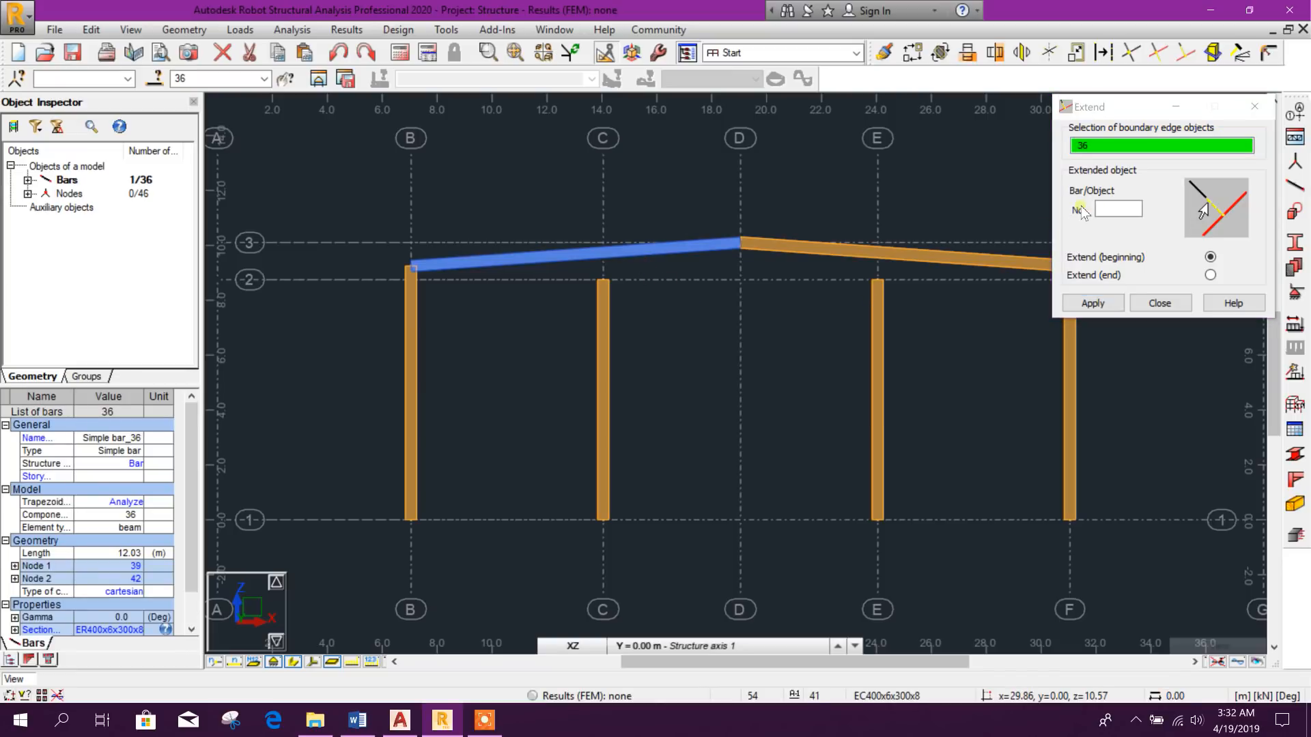
click(618, 316)
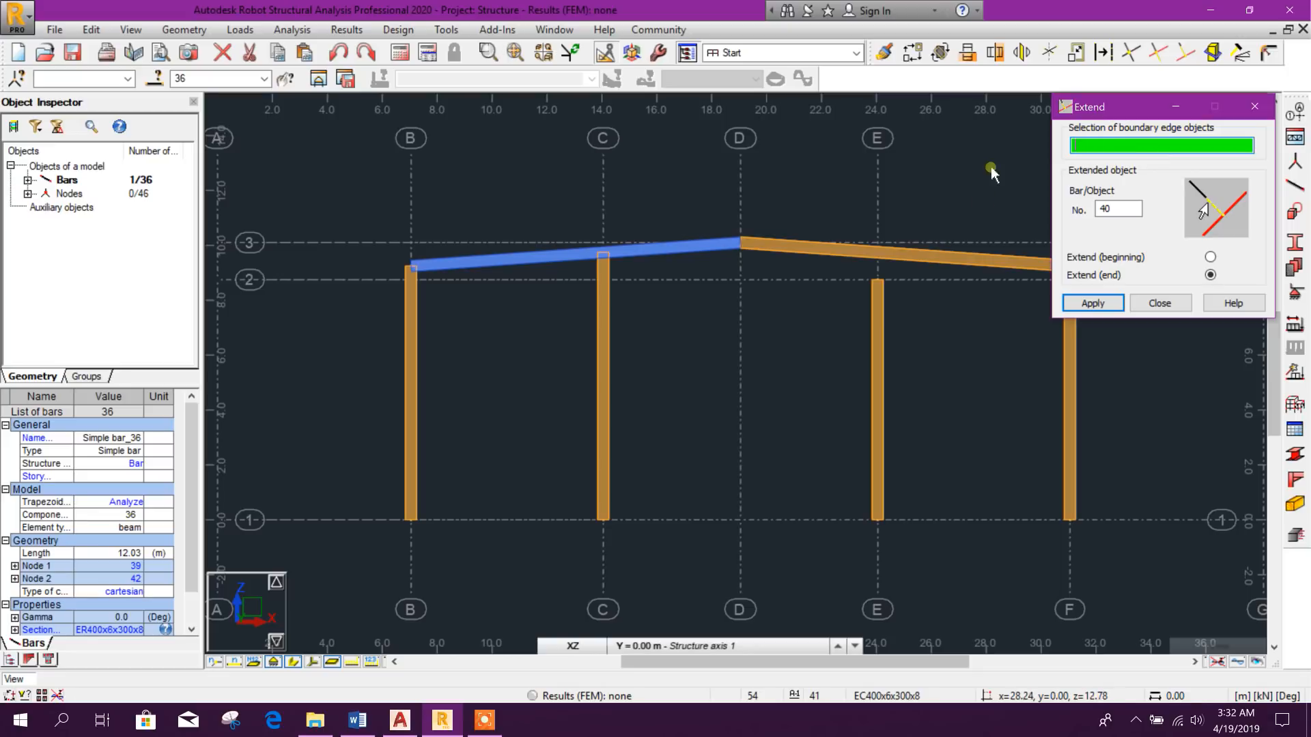
Extend the upper end of the axis E column to the rafter between axes D and F, and clear the selection
click(956, 259)
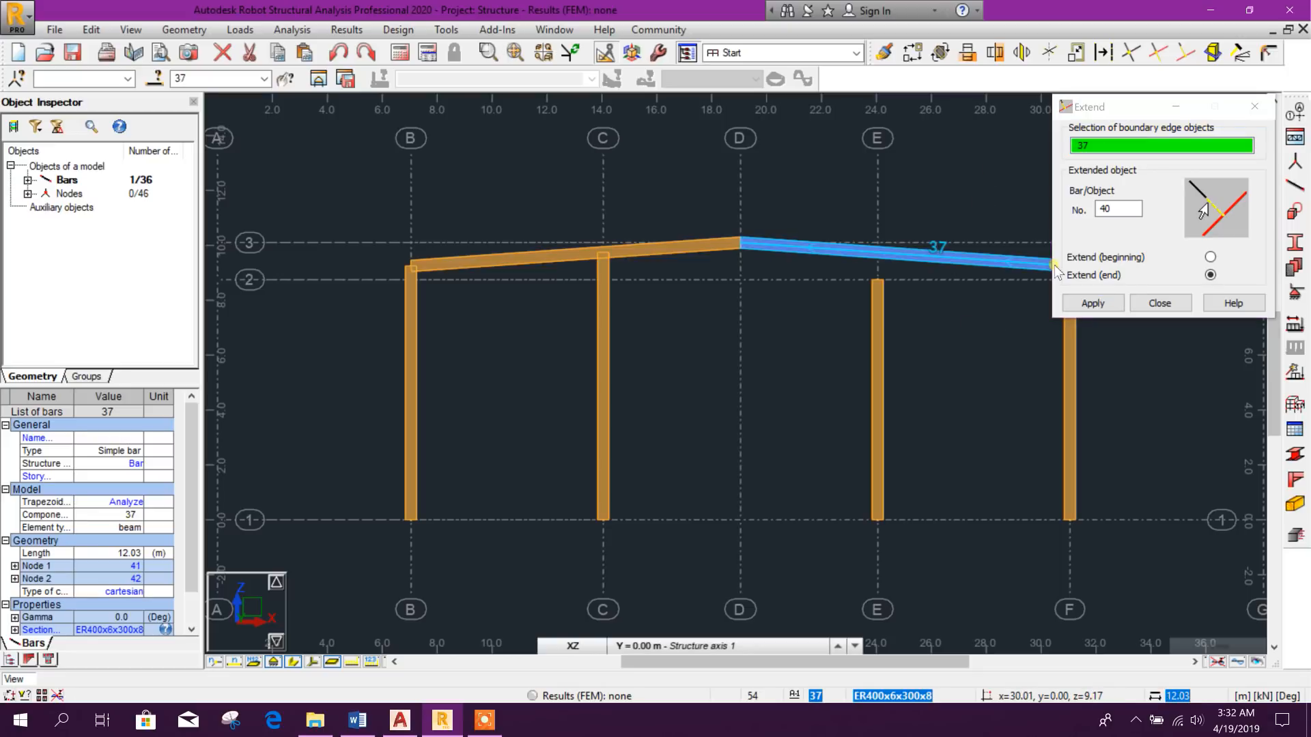
click(1118, 209)
click(886, 313)
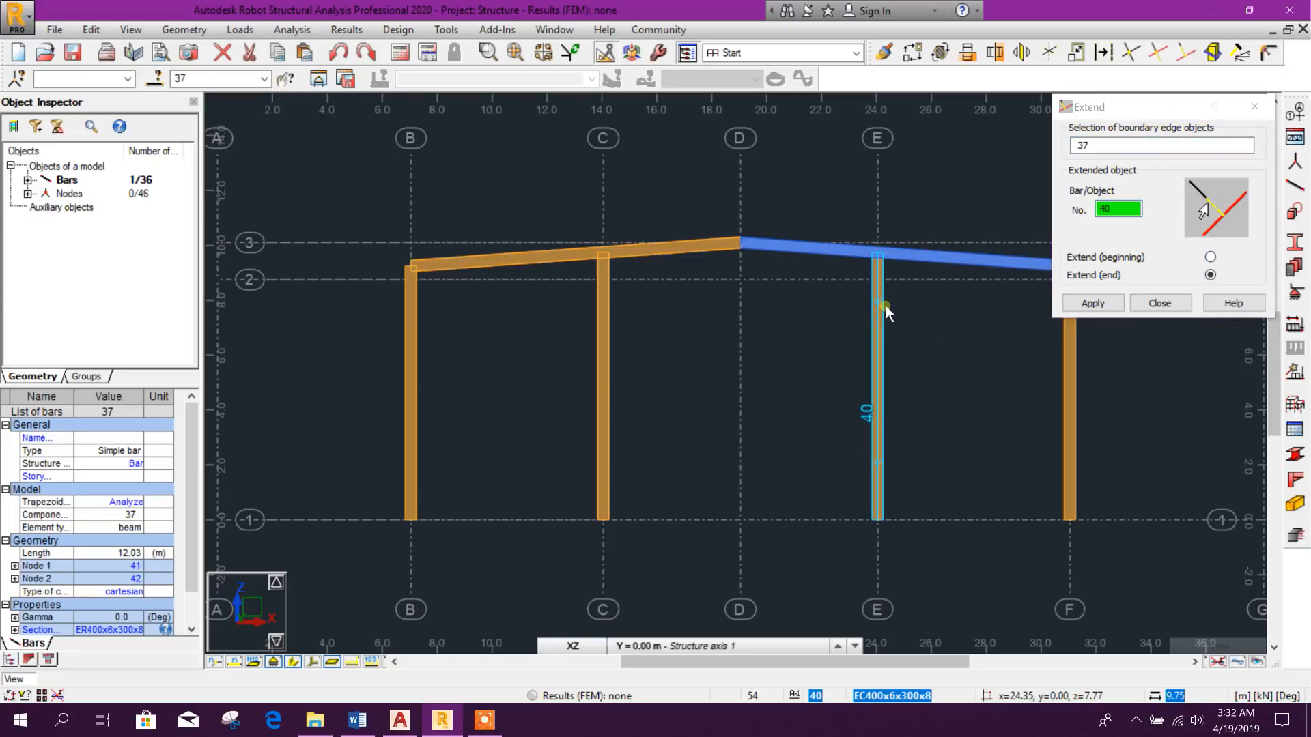
click(1255, 106)
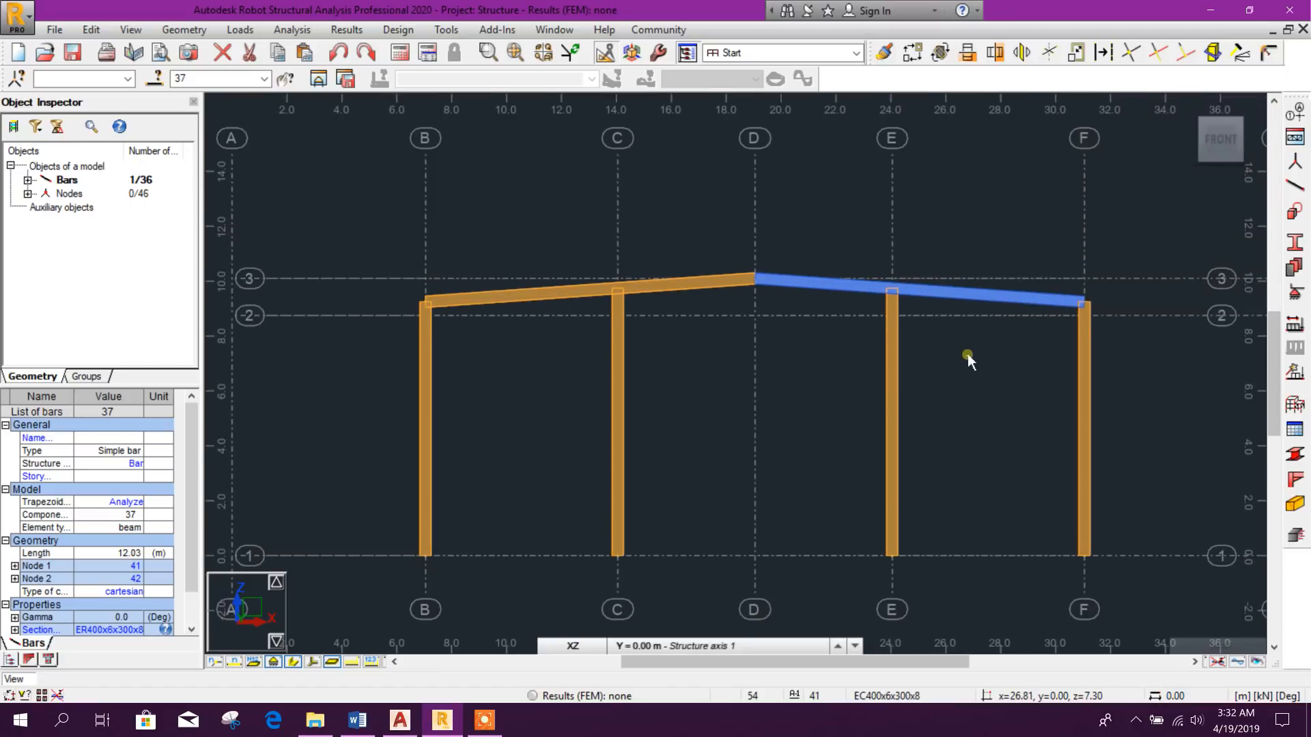
click(968, 354)
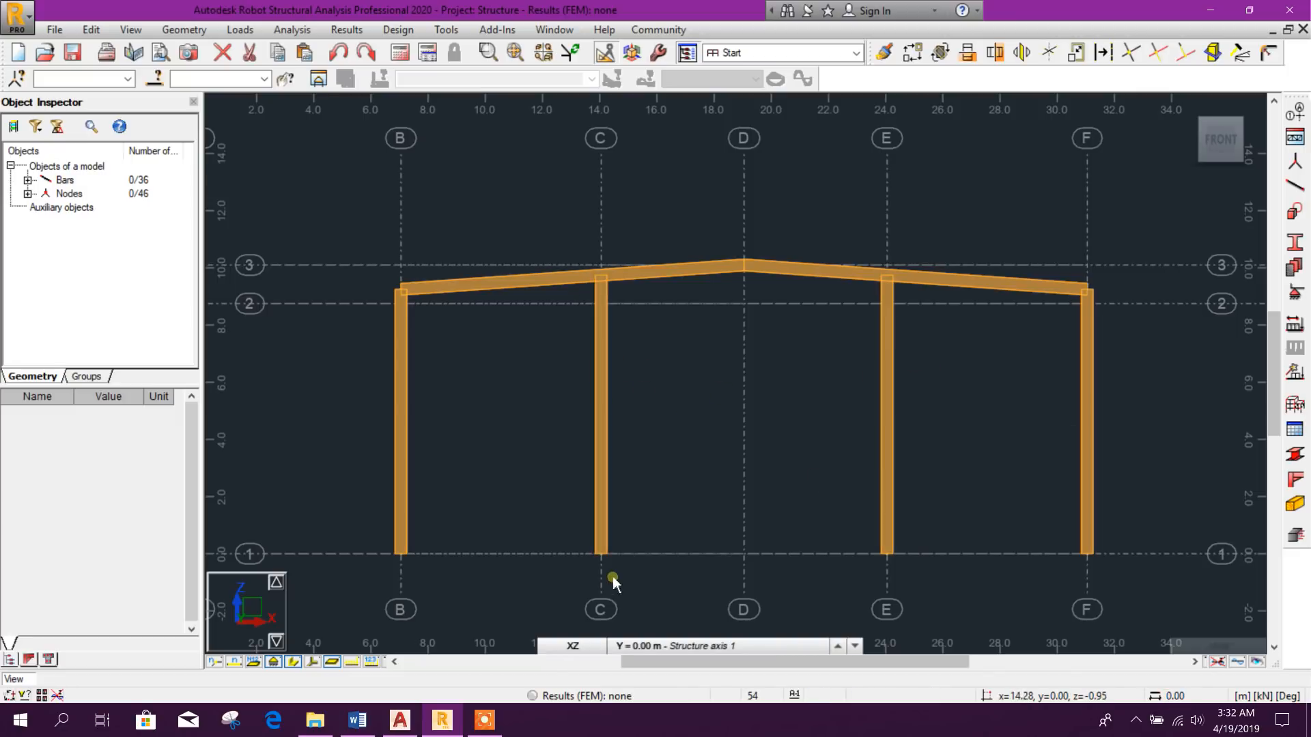
Switch to AutoCAD and examine the sections and orientation of the intermediate columns along axis 1 in the roof arrangement plan
click(398, 720)
scroll(703, 453, up, 5)
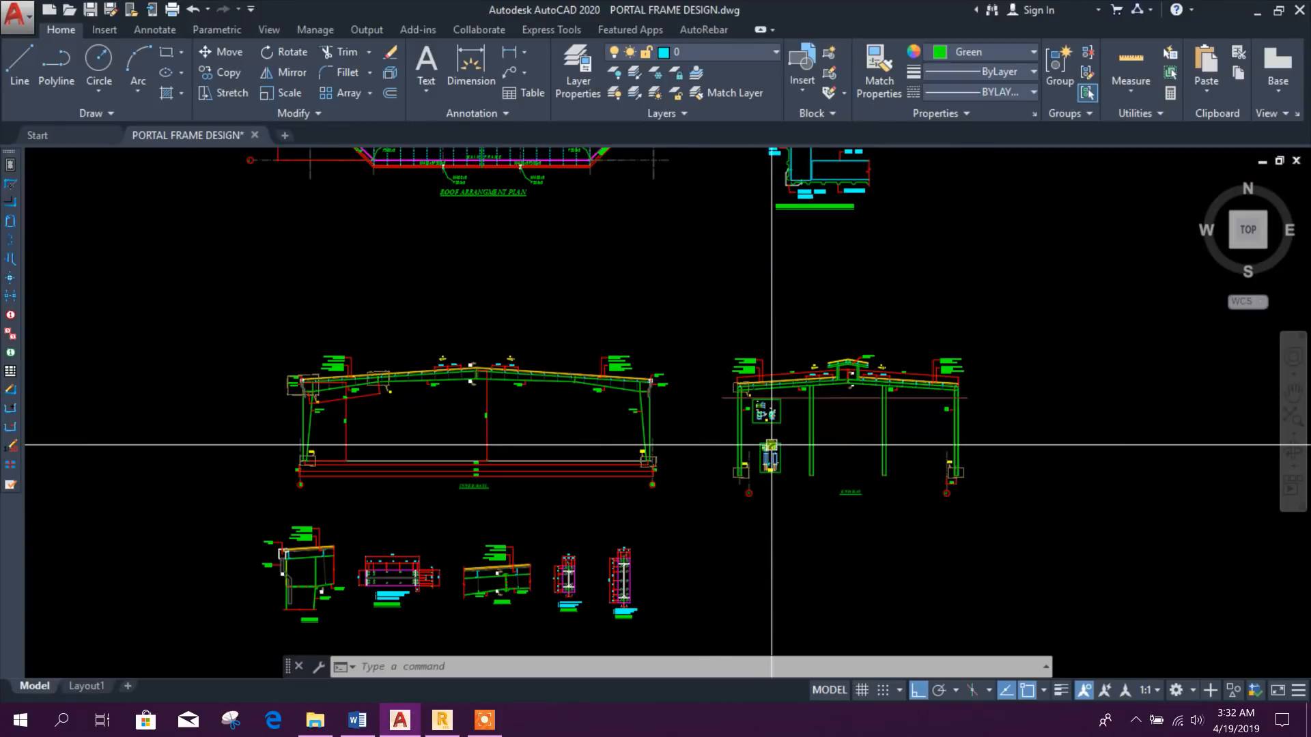
scroll(836, 499, down, 2)
scroll(614, 489, up, 8)
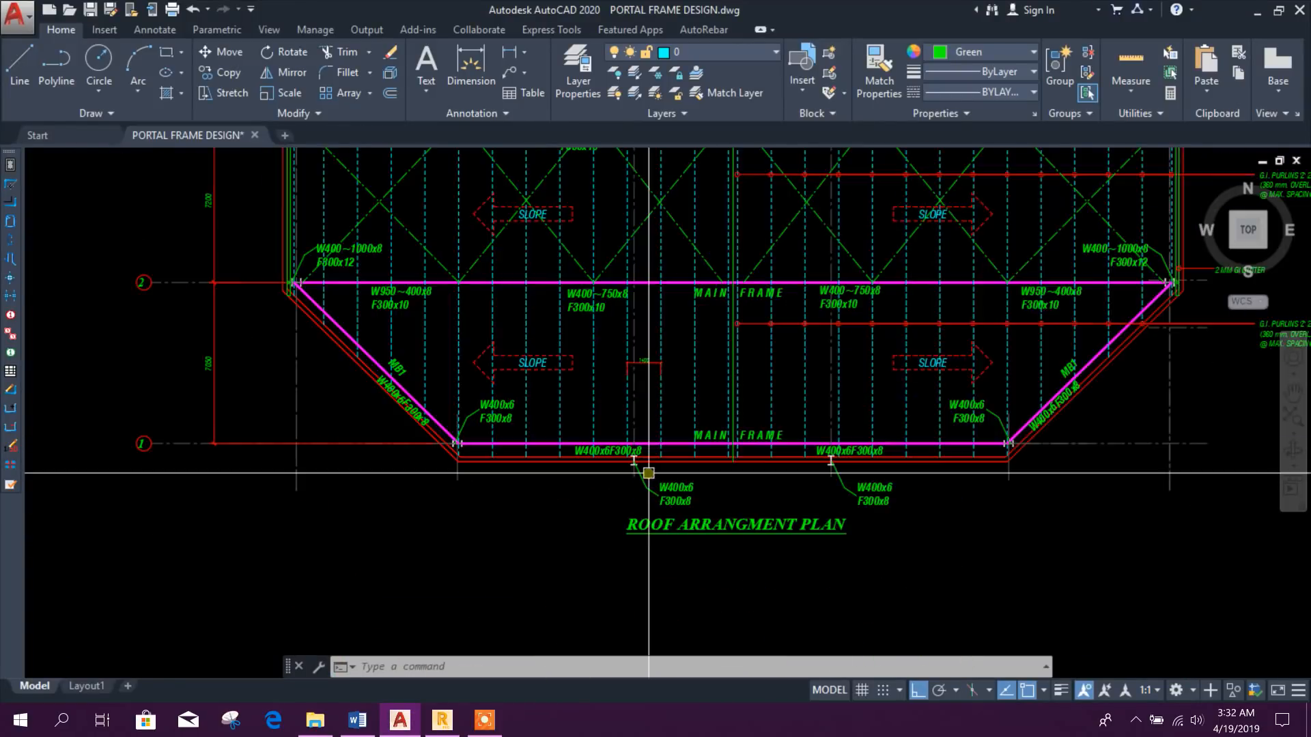
scroll(614, 489, down, 6)
scroll(650, 483, up, 6)
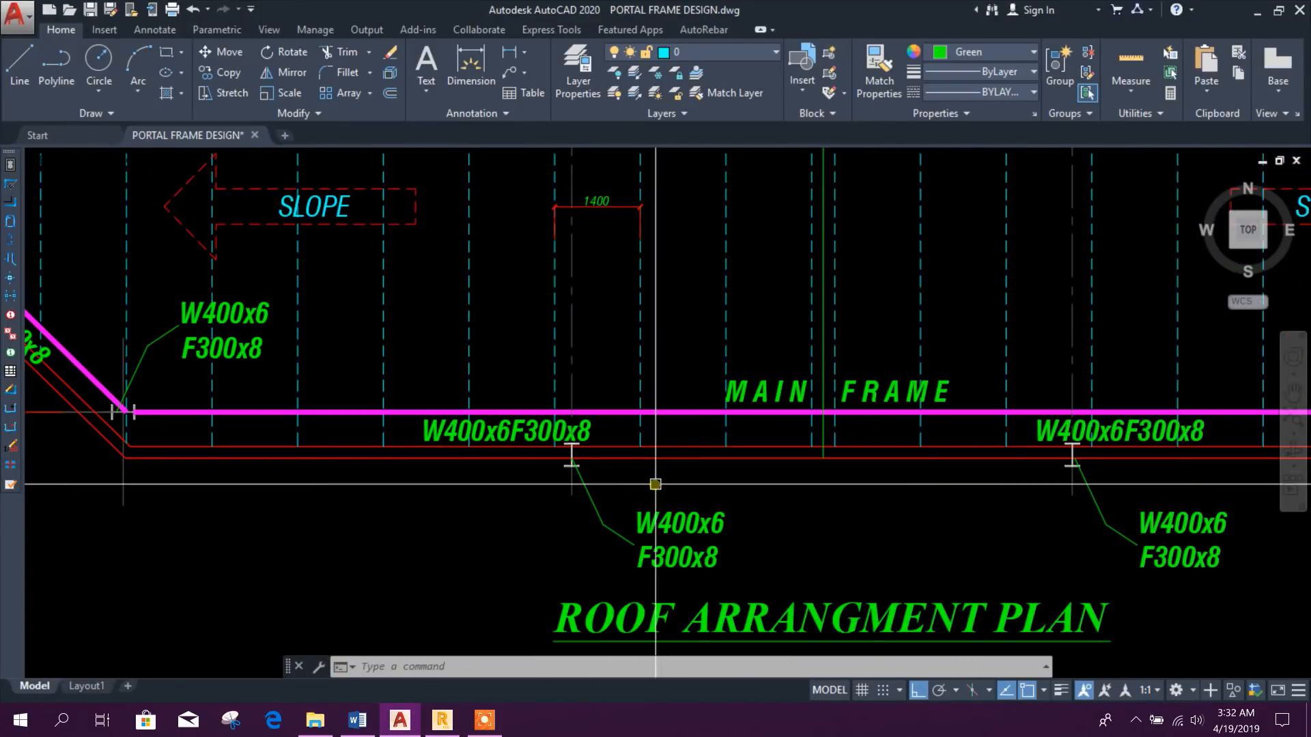
scroll(656, 484, down, 5)
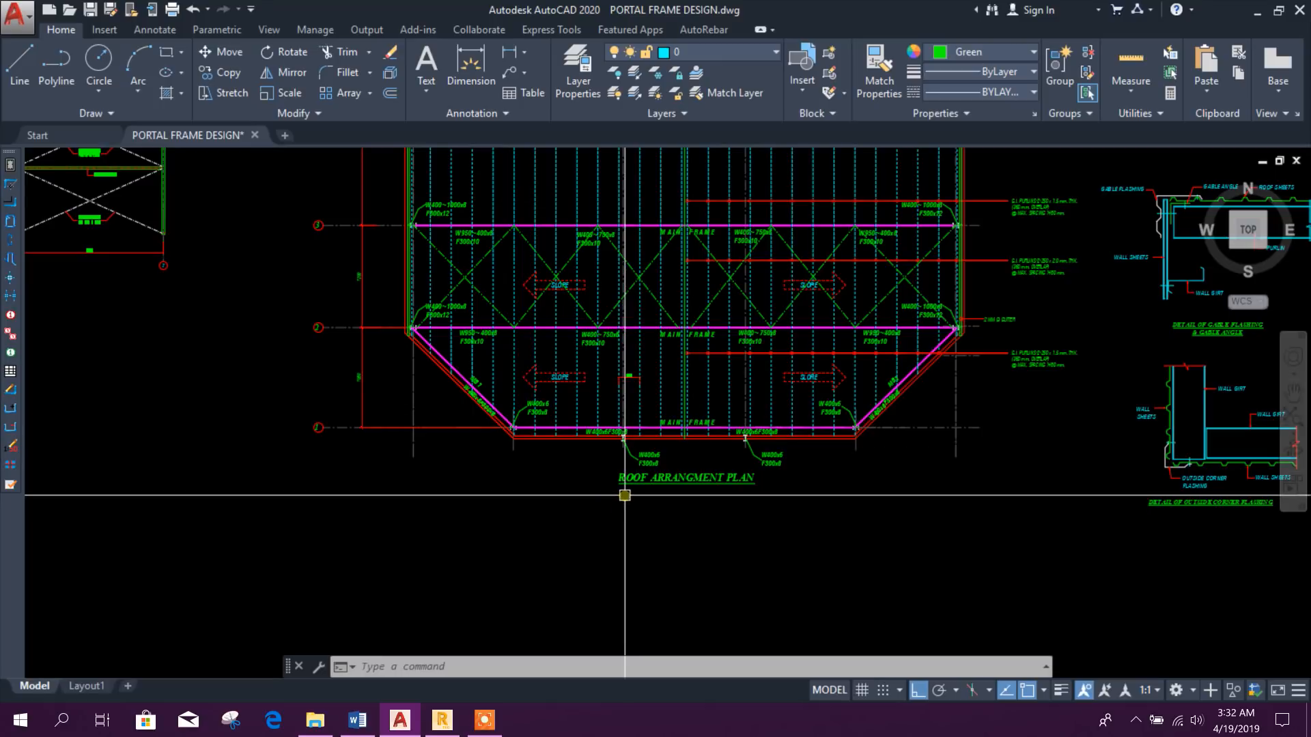
scroll(690, 476, up, 6)
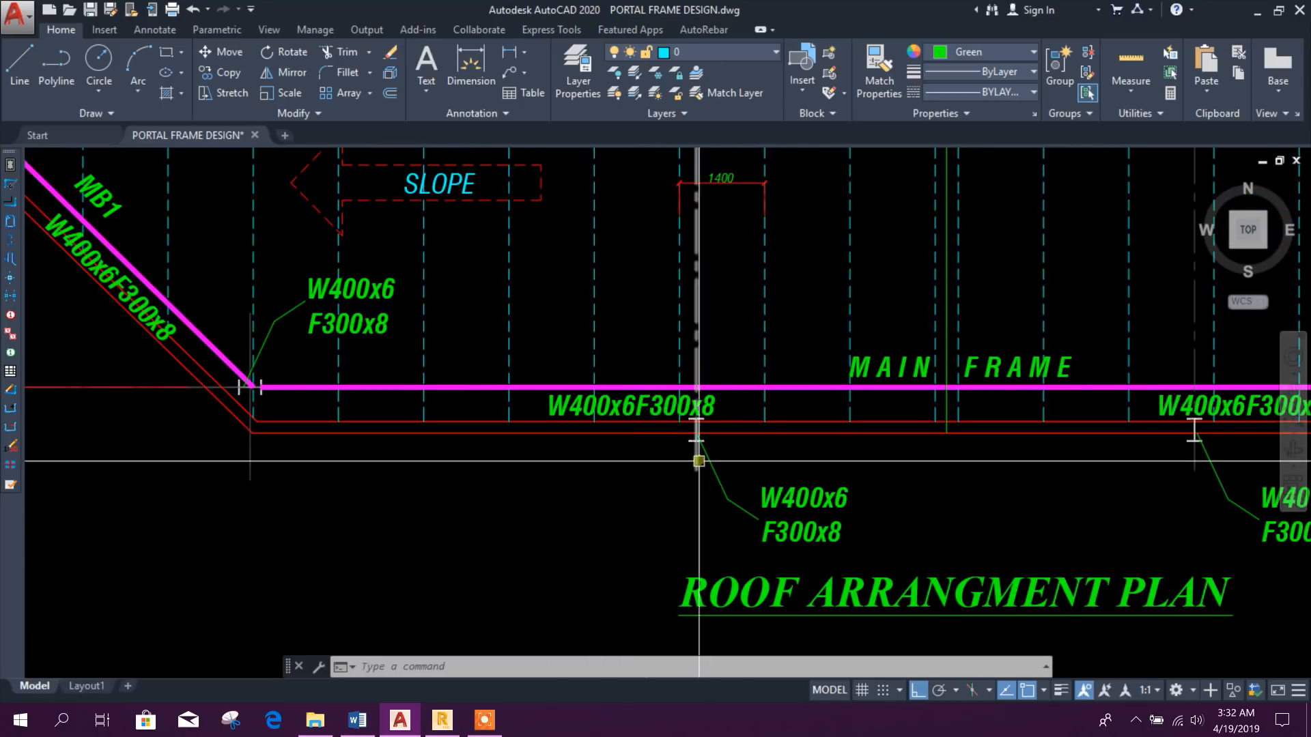
scroll(707, 422, down, 2)
scroll(697, 437, up, 4)
scroll(693, 450, down, 2)
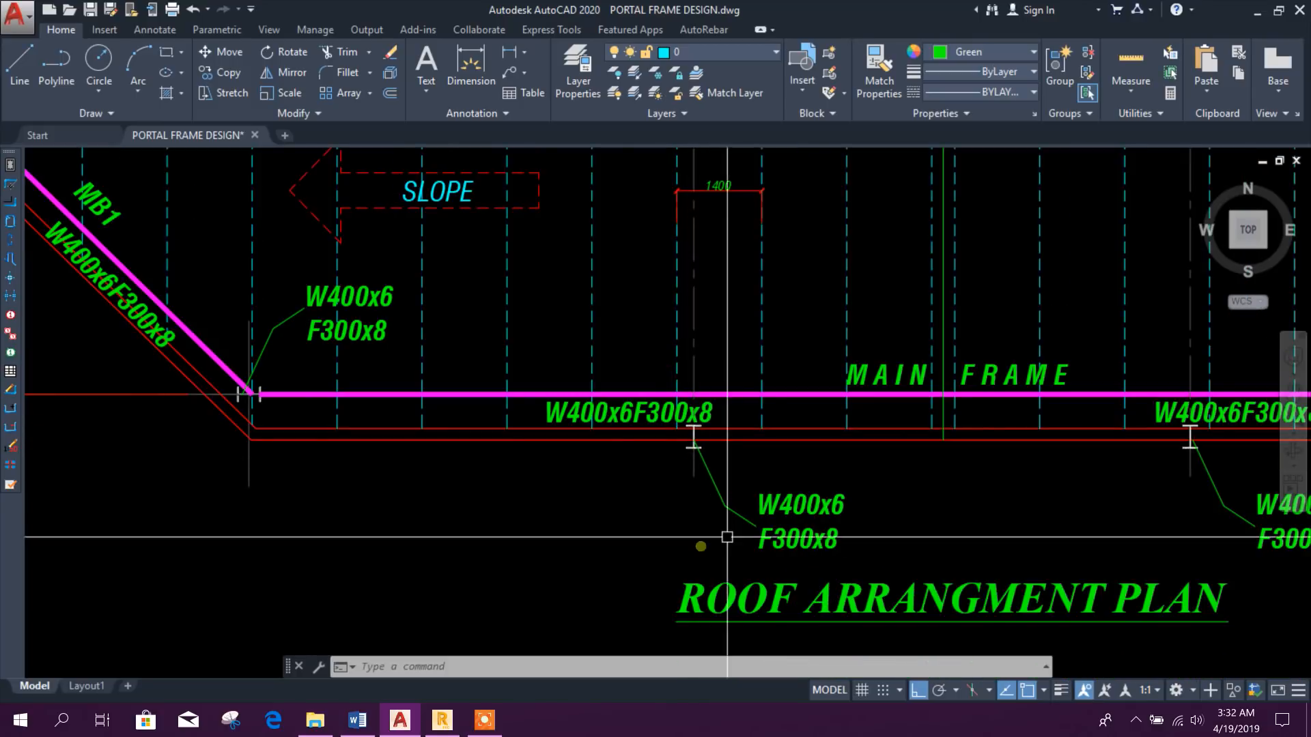
middle_drag(1189, 430, 943, 445)
scroll(901, 527, down, 2)
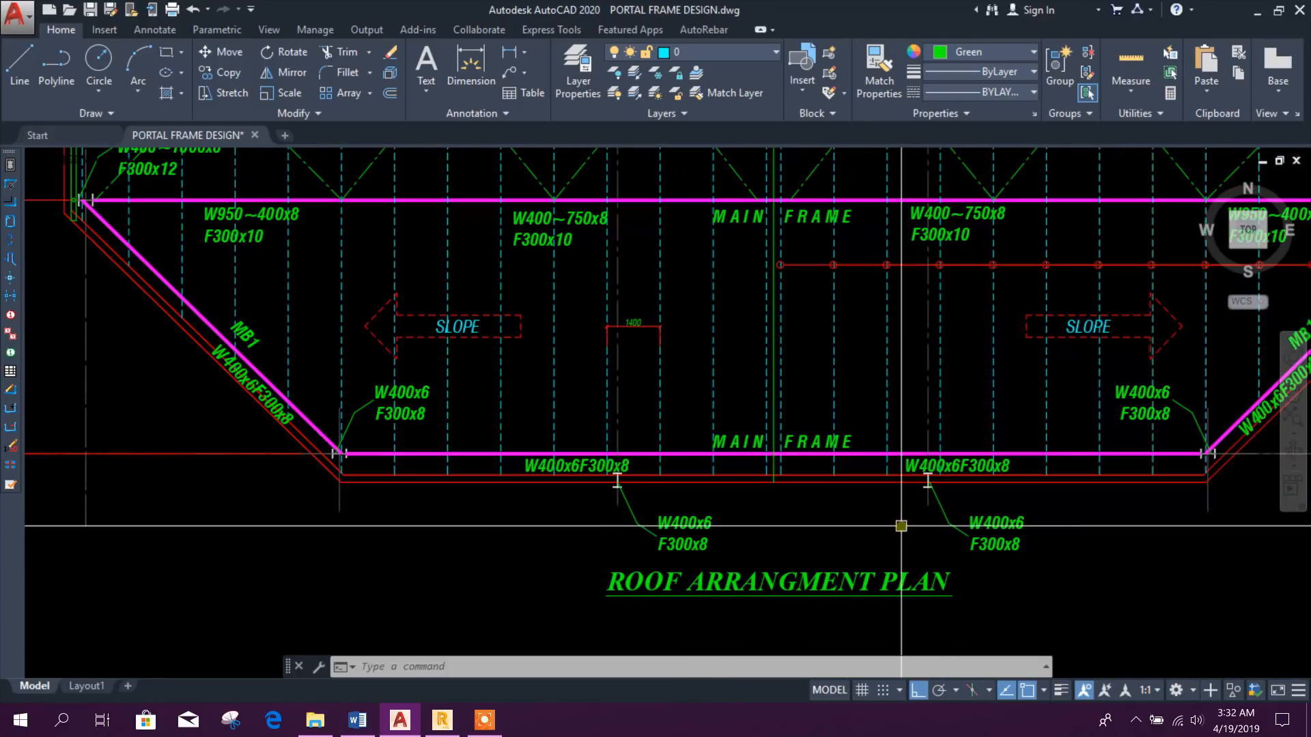
Switch back to Robot Structural Analysis and look through the display settings for the view and for marking objects with colors
click(442, 720)
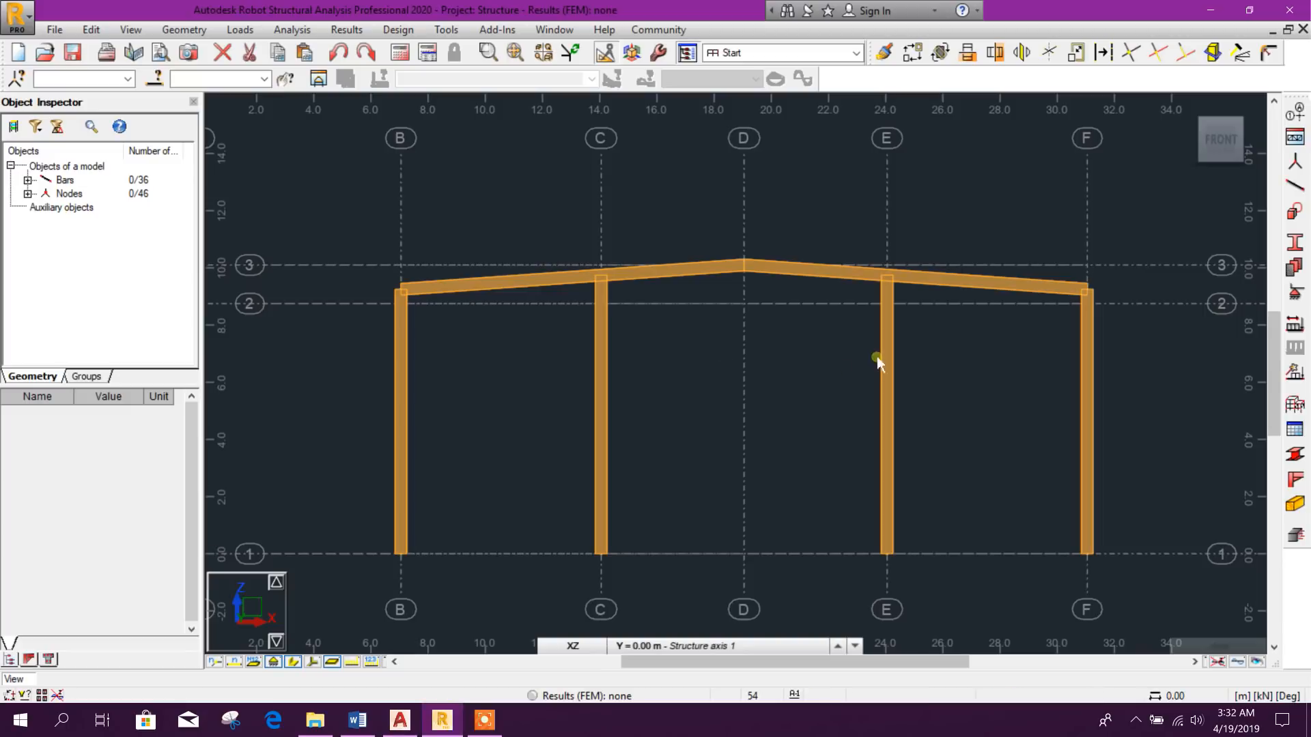
middle_drag(828, 371, 903, 350)
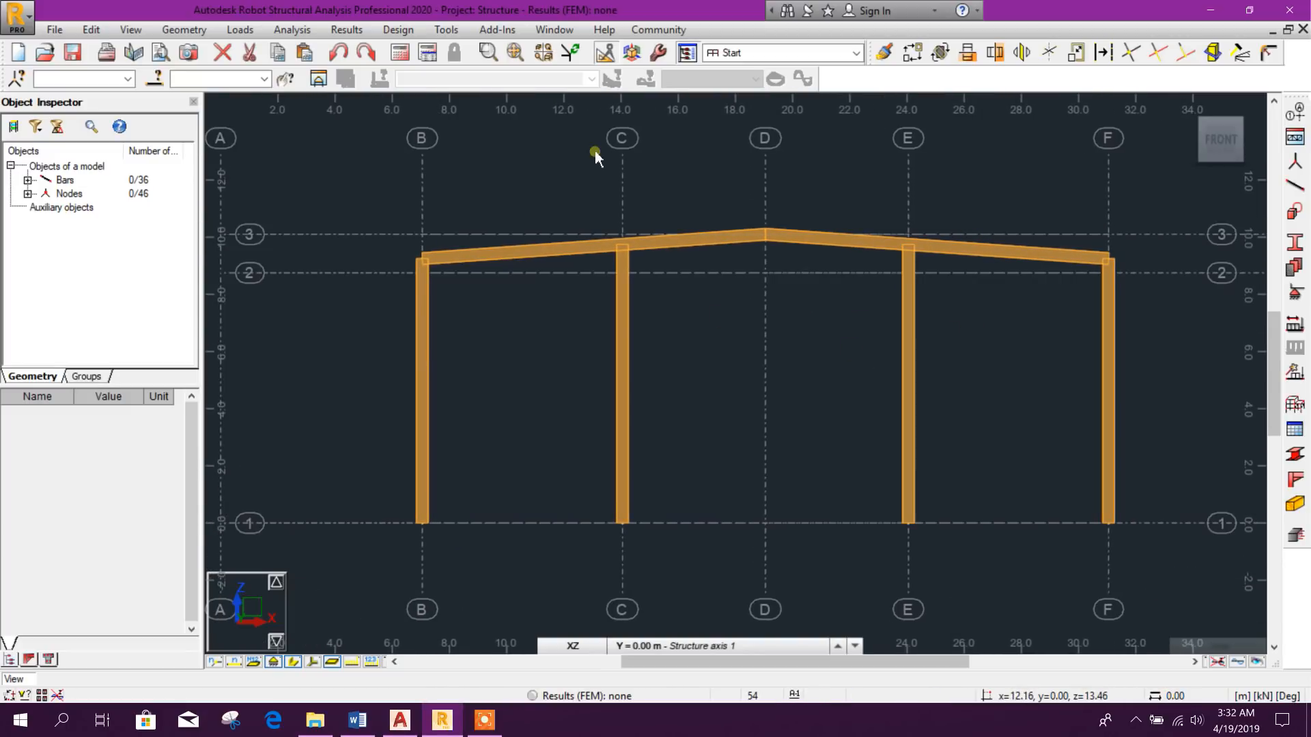
right_click(714, 377)
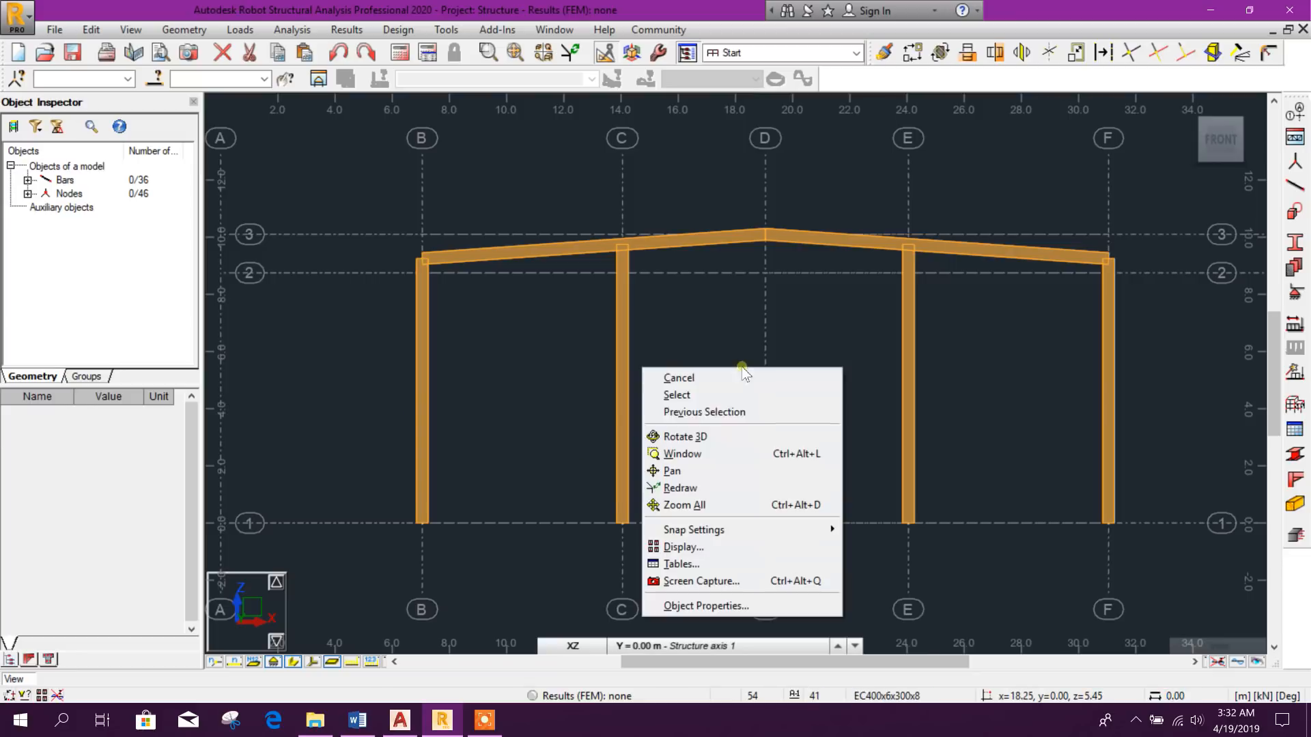
click(704, 540)
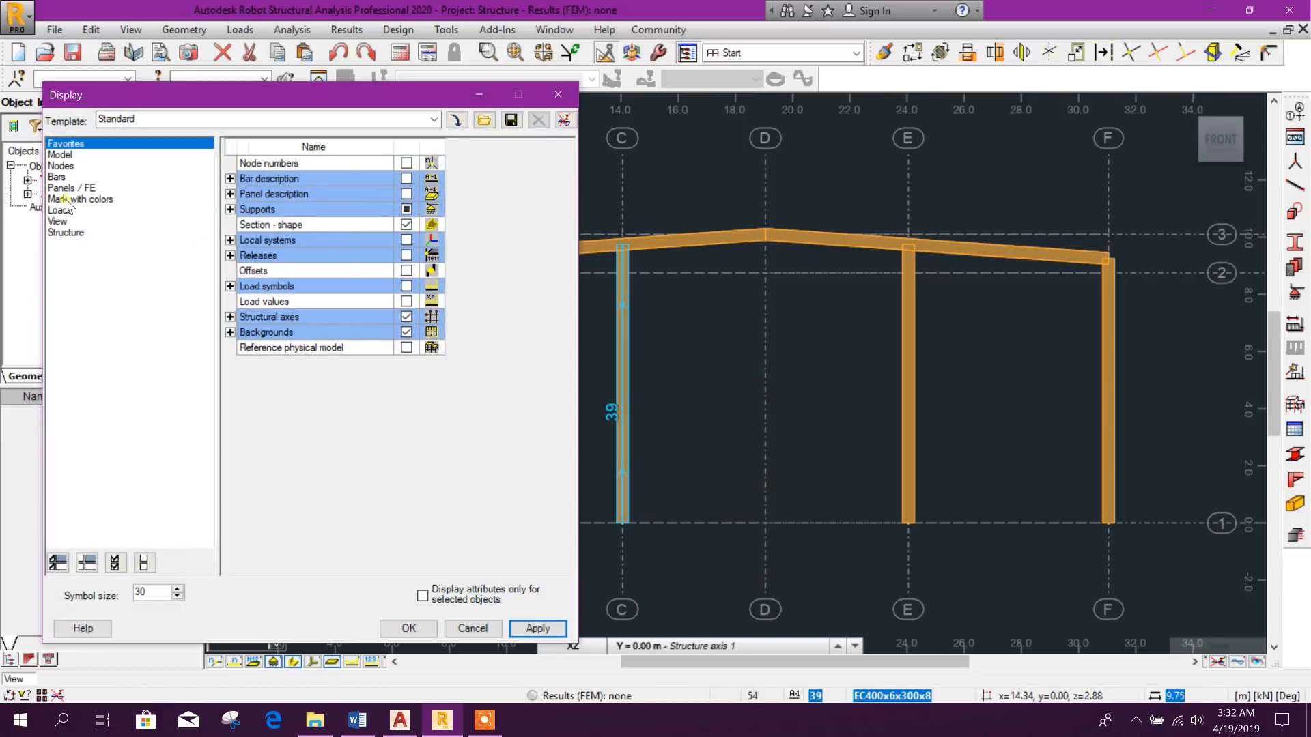
click(67, 199)
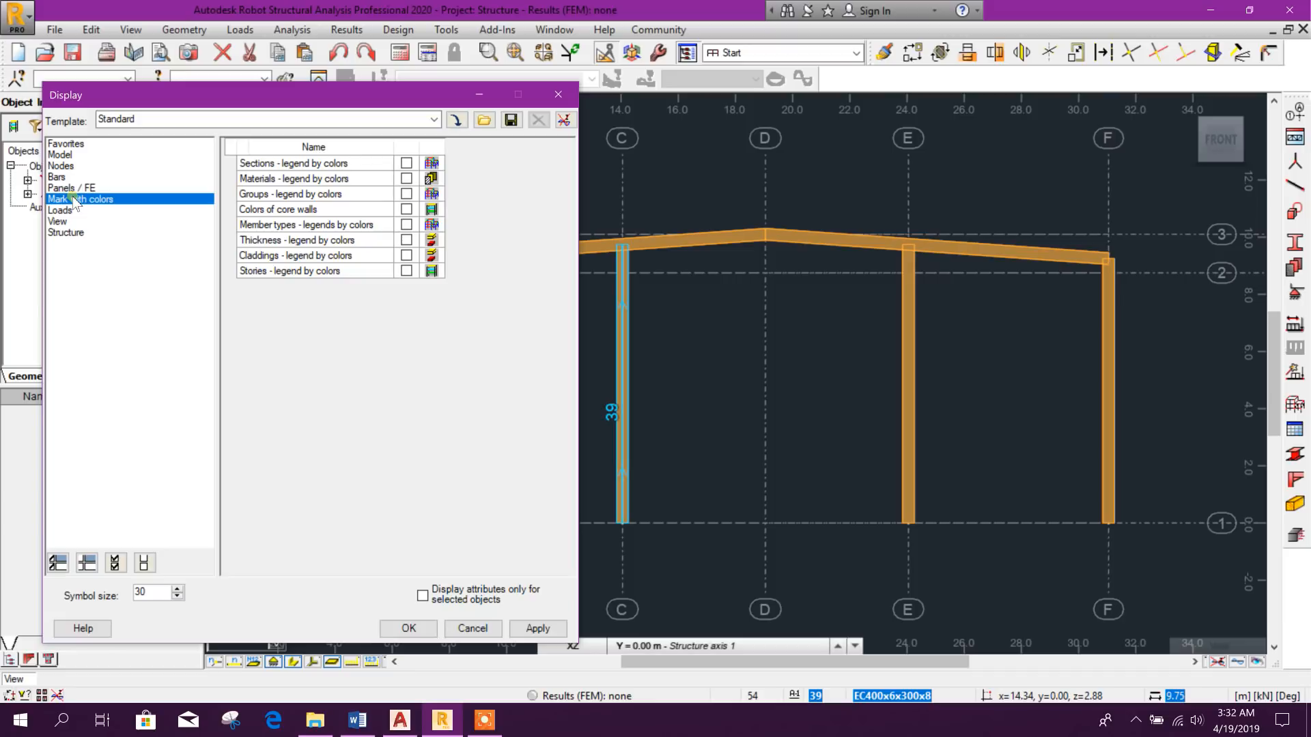
click(59, 222)
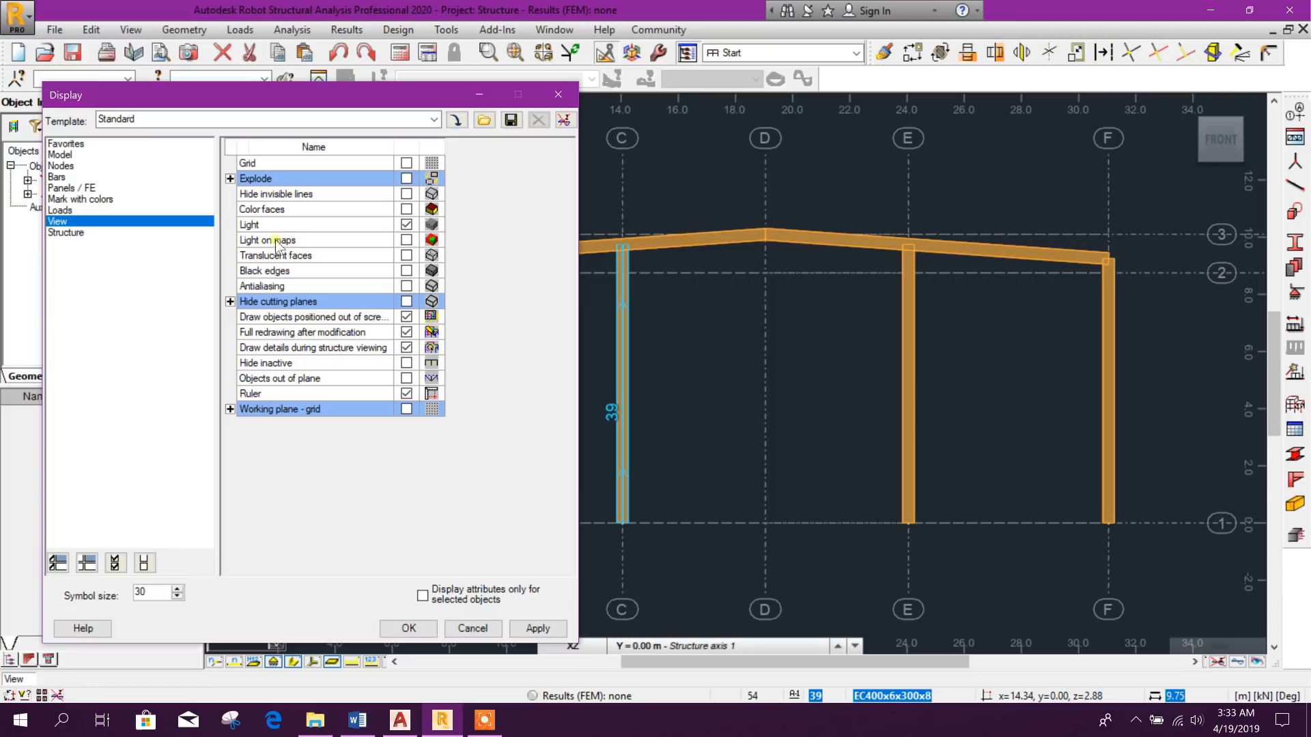
click(74, 200)
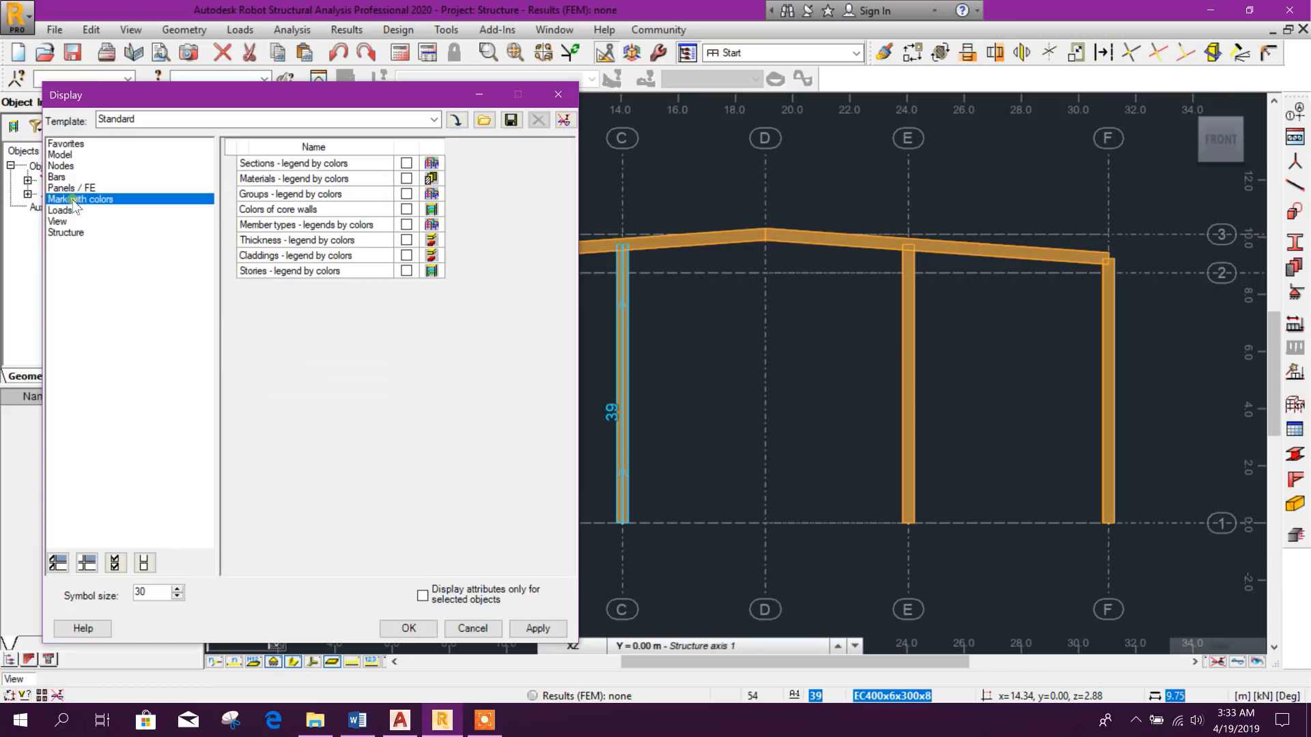
Turn on the display of the local system of bars in the model's display attributes
click(66, 166)
click(63, 178)
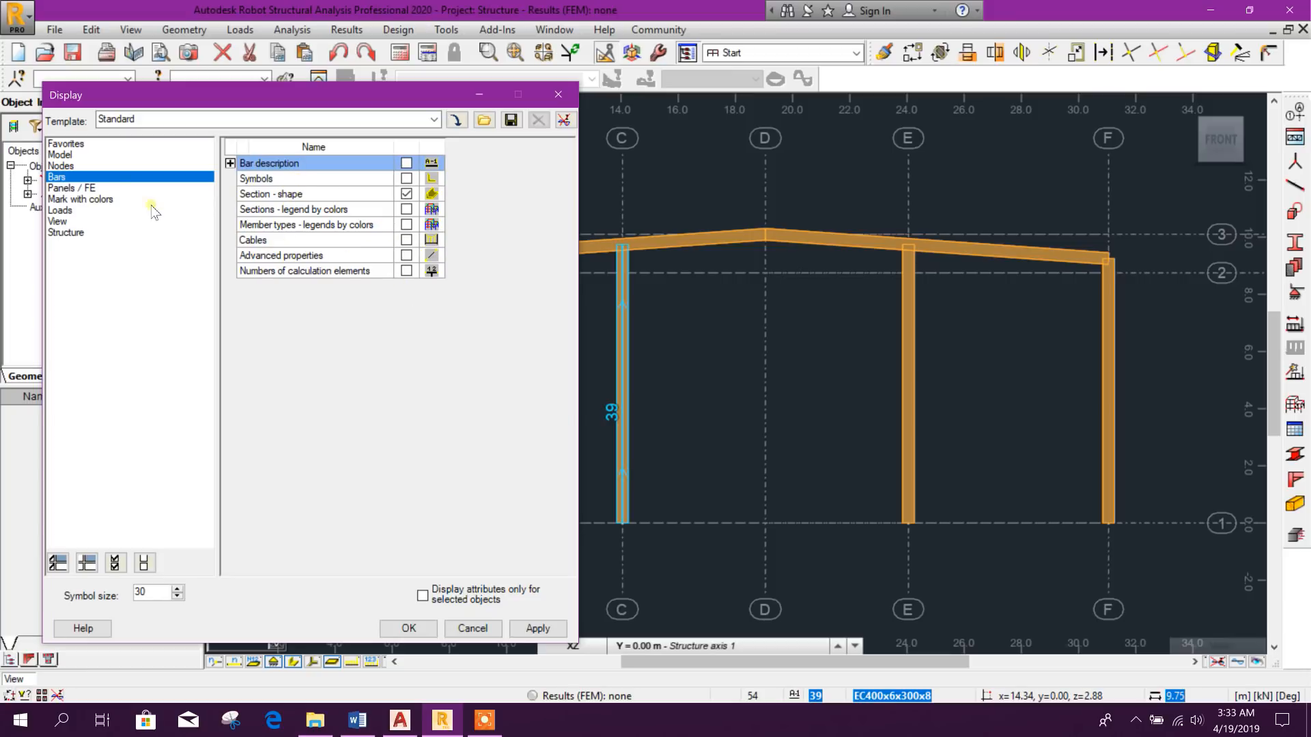
click(80, 155)
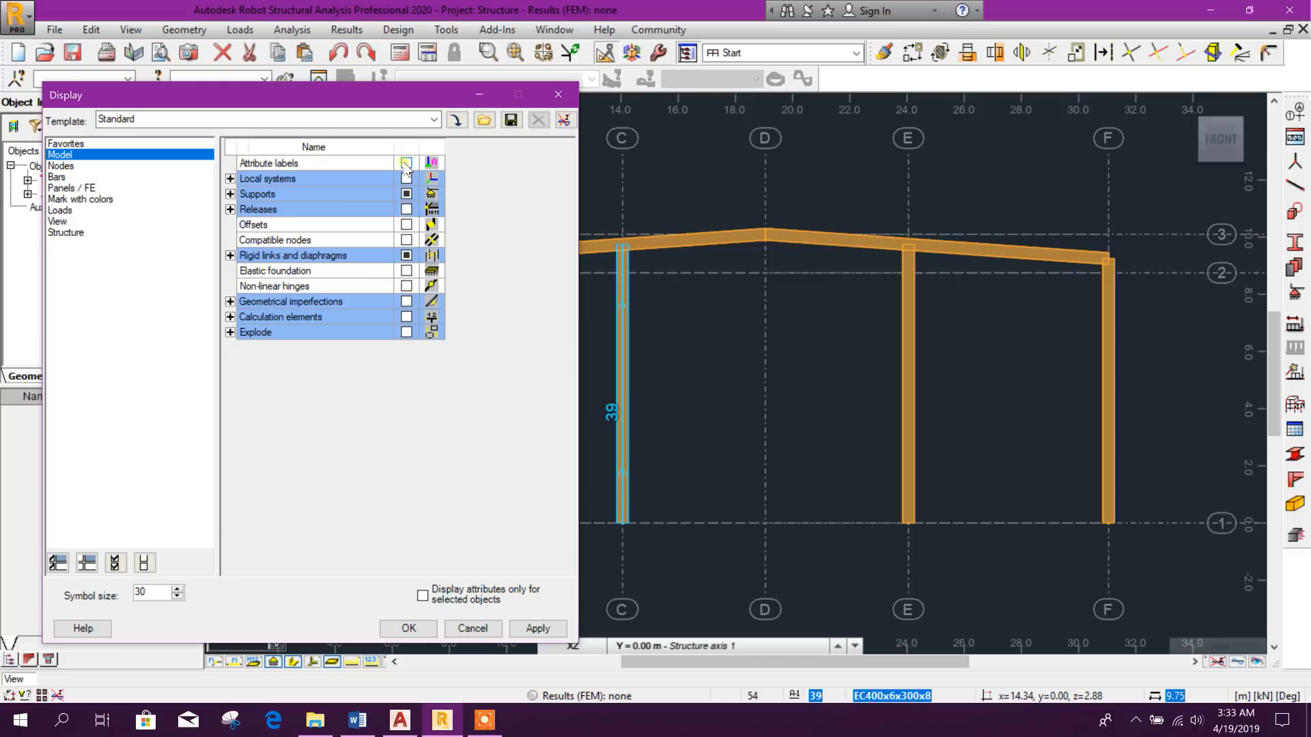
click(230, 179)
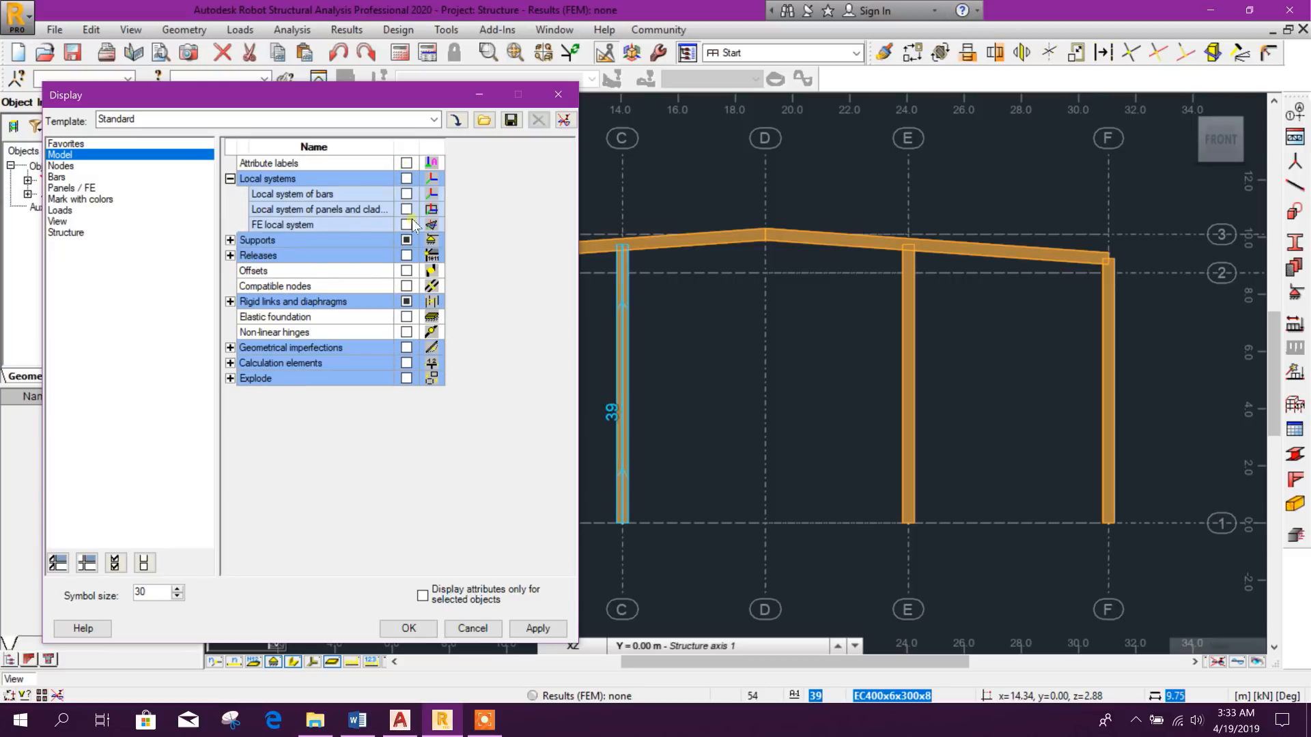
click(406, 195)
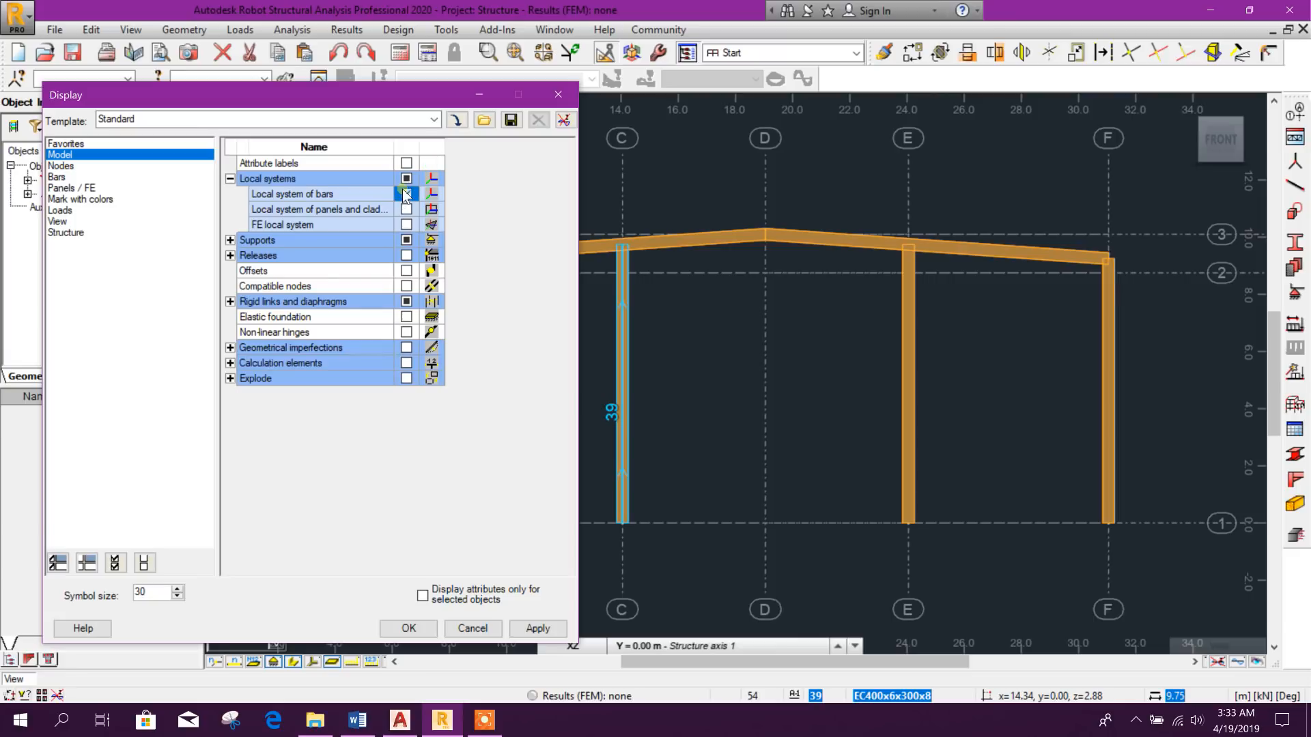
click(538, 628)
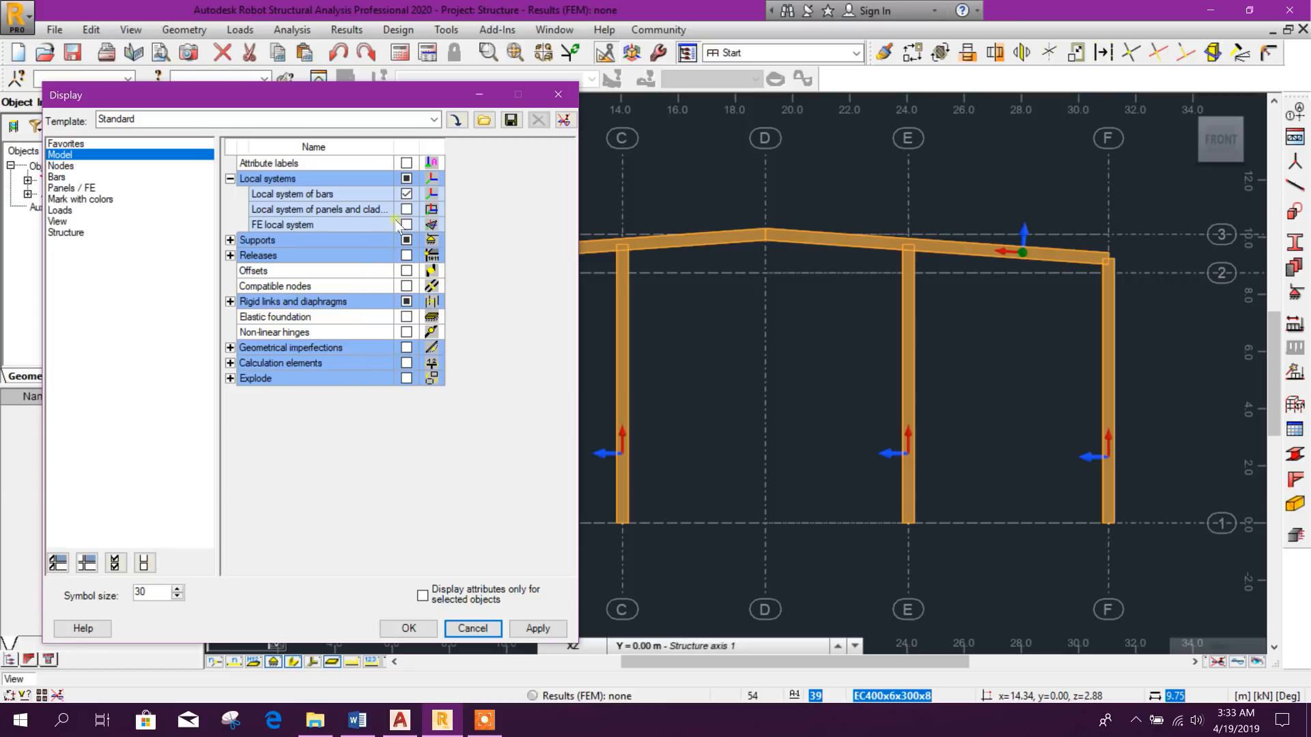
click(408, 628)
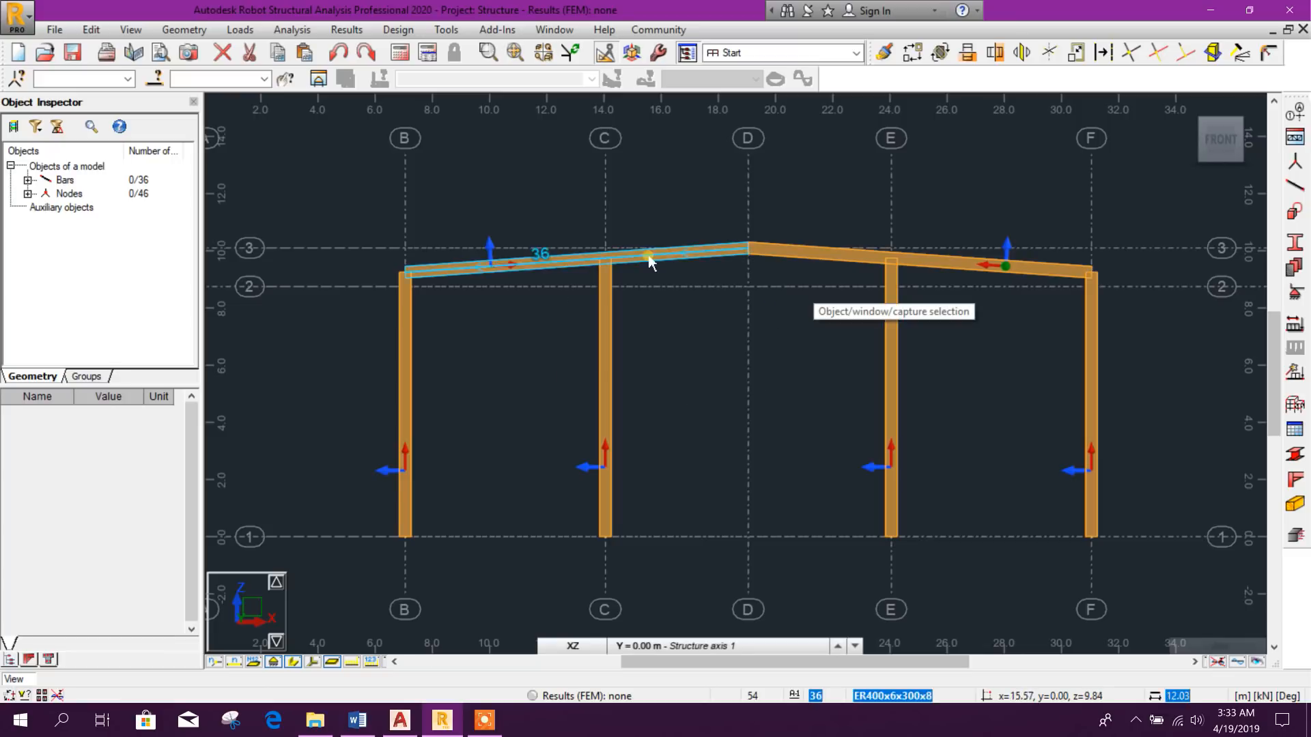
Switch from the front view to the 3D view and examine the local axes of the columns
middle_drag(999, 495, 1021, 474)
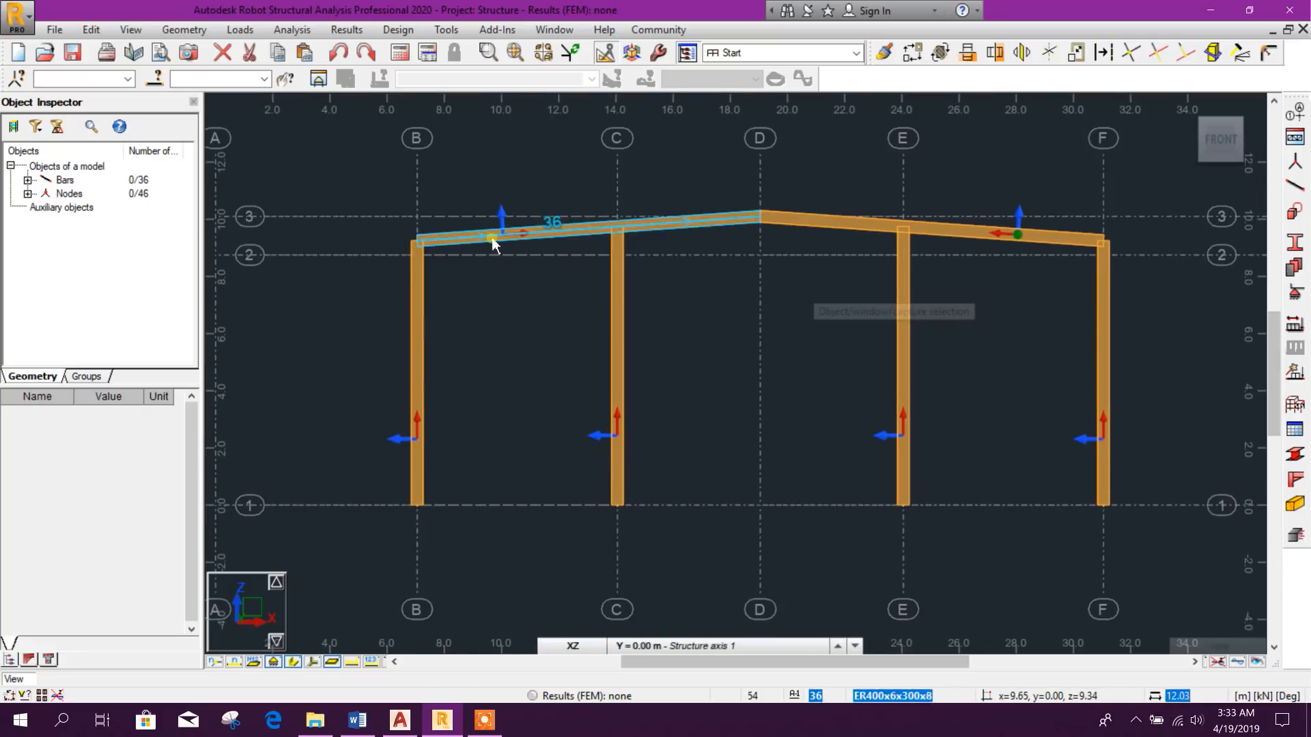
click(1188, 106)
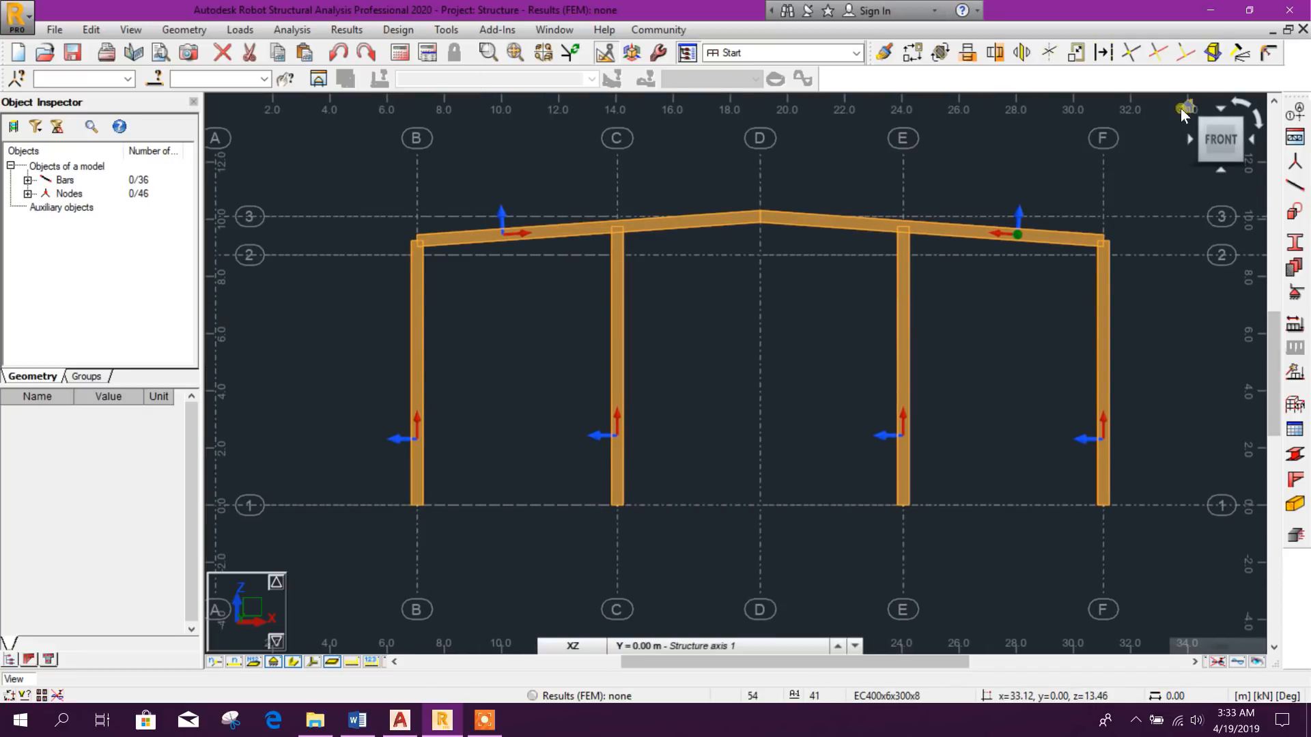
scroll(633, 394, up, 3)
scroll(633, 394, up, 2)
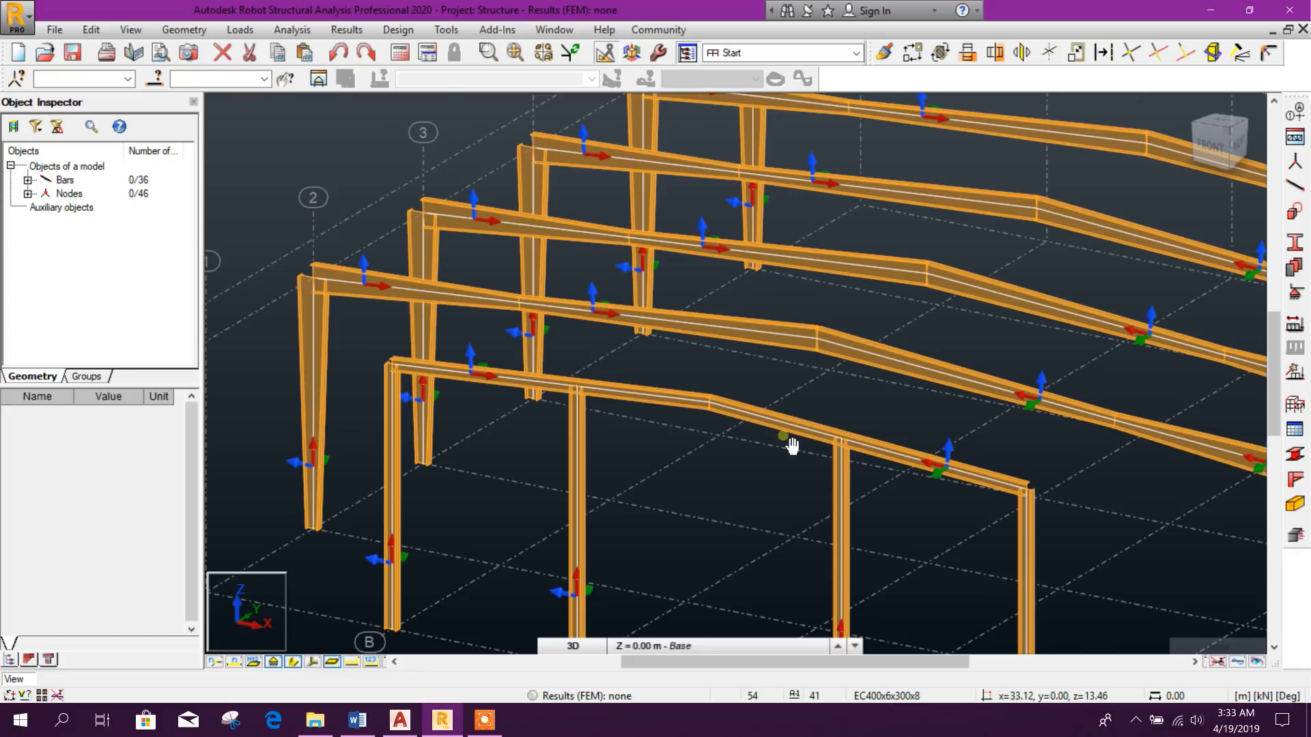
scroll(1004, 536, up, 5)
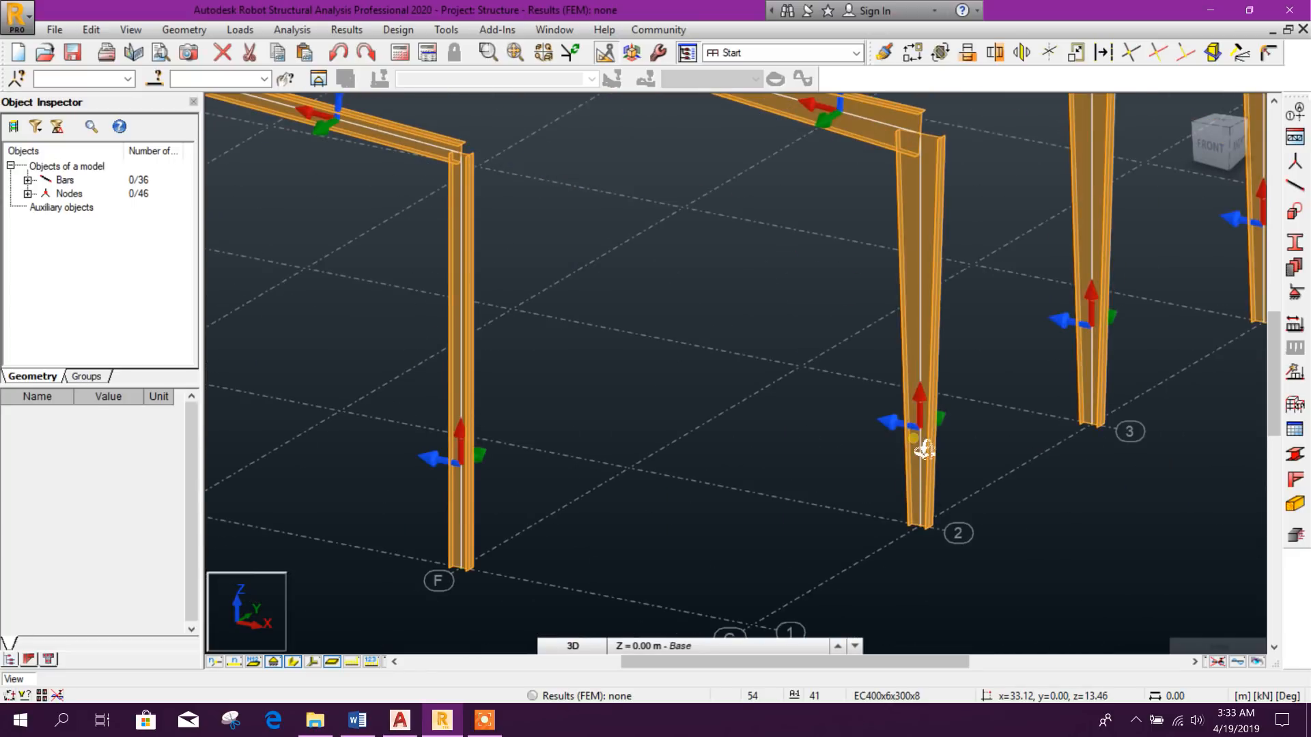
scroll(912, 477, down, 3)
scroll(855, 486, up, 2)
scroll(855, 487, down, 2)
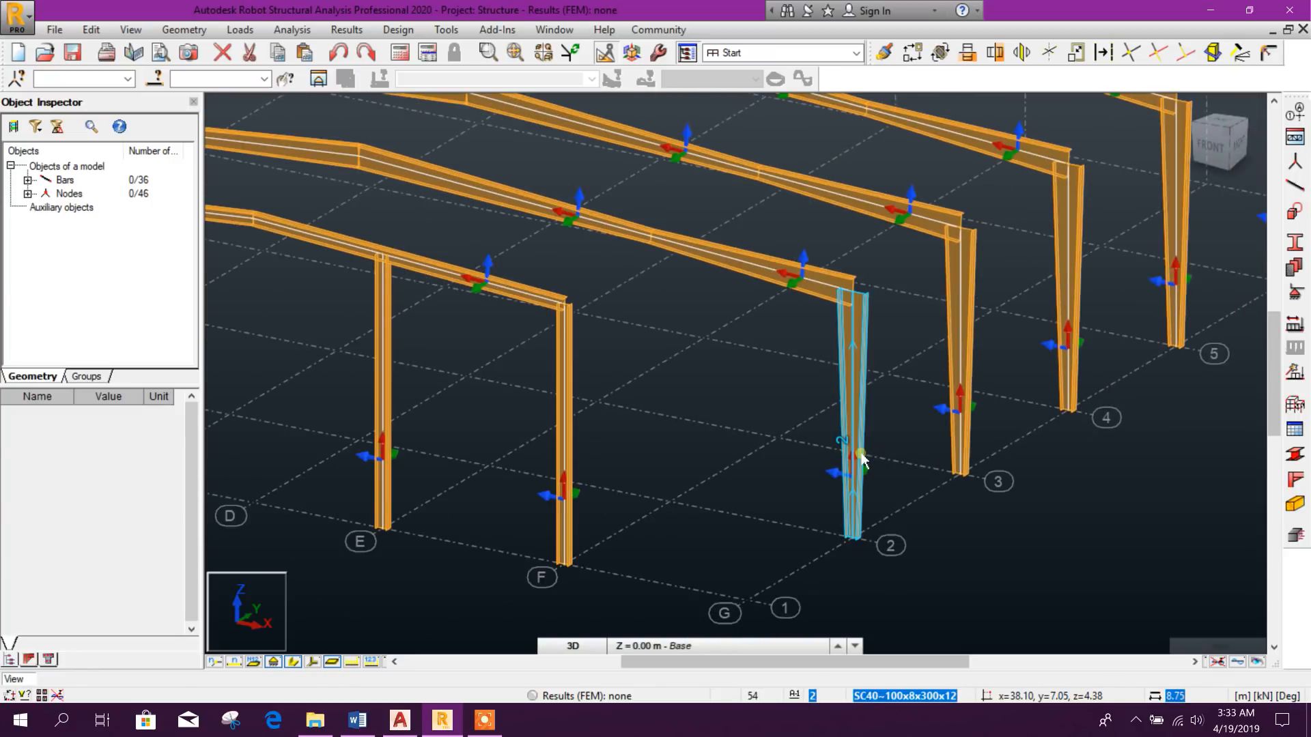
Set the Gamma angle to 180 degrees for the five tapered columns along axis G on axes 2 to 6
click(859, 456)
ctrl+click(958, 404)
middle_drag(1006, 417, 940, 430)
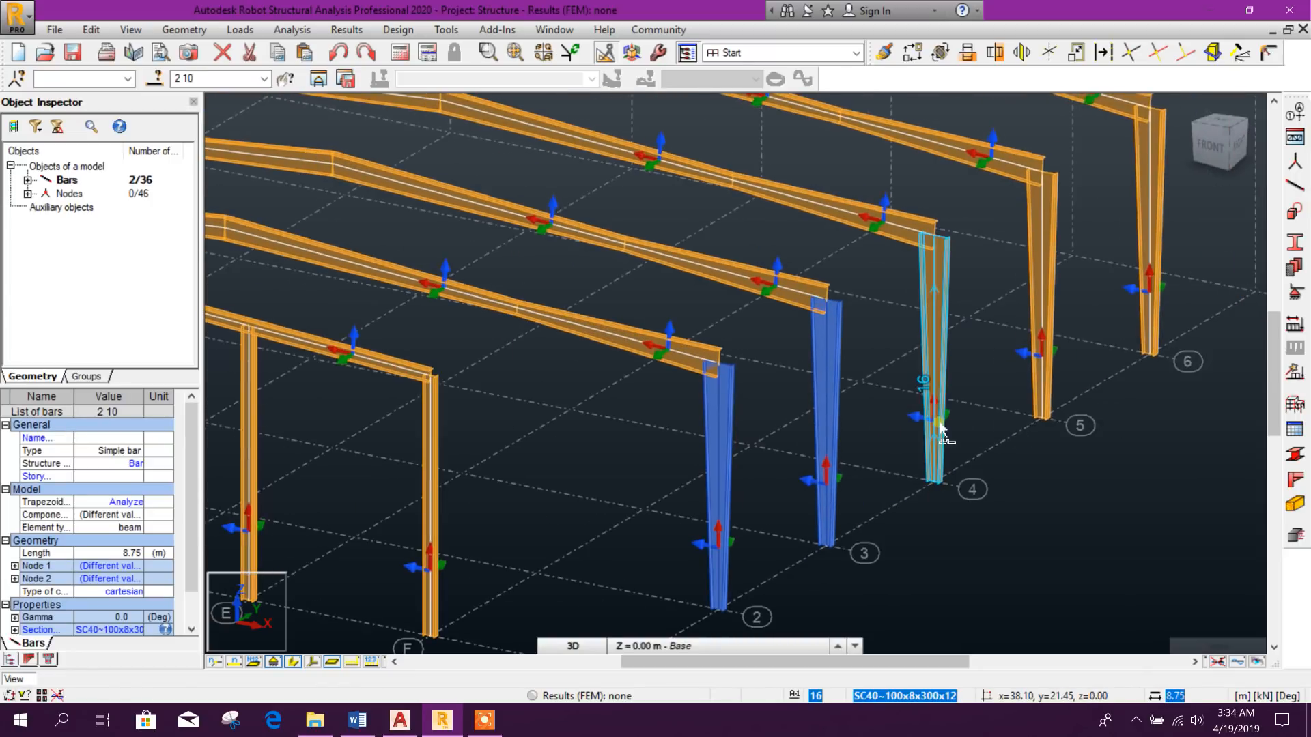
ctrl+click(942, 396)
ctrl+click(1037, 346)
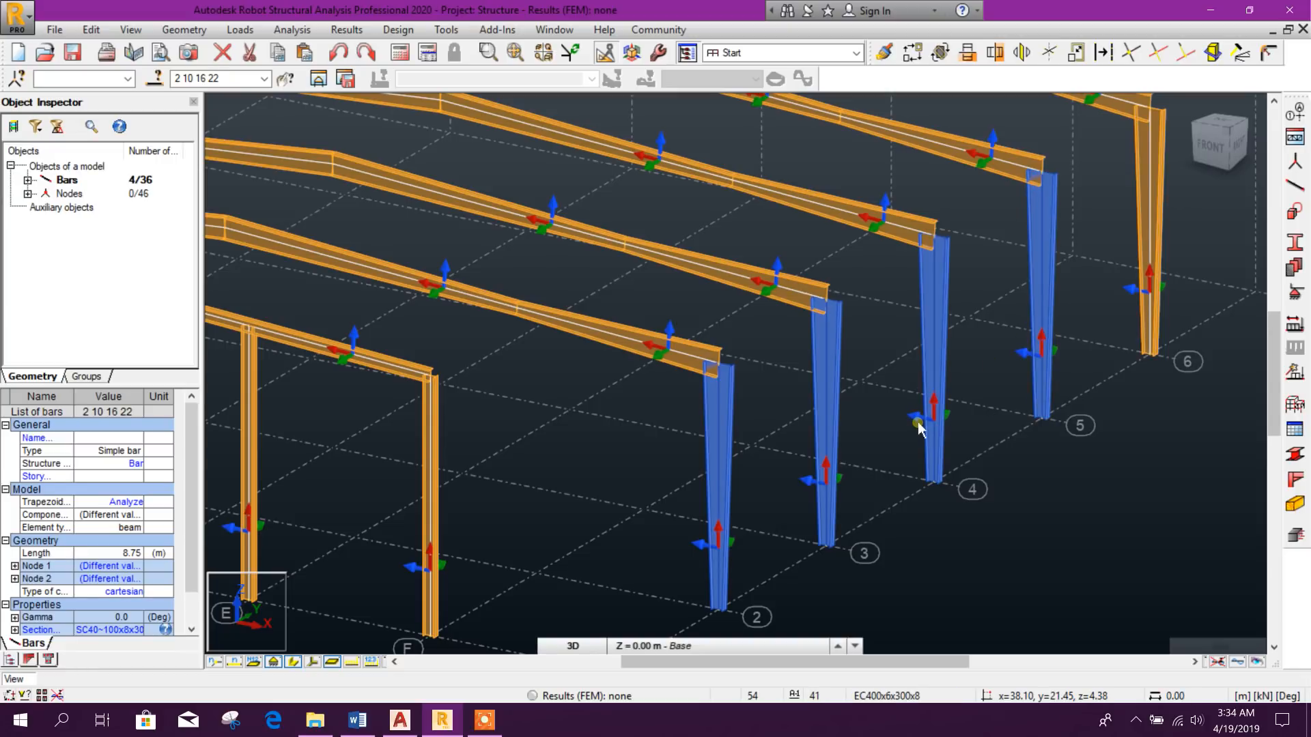
middle_drag(1088, 375, 1009, 424)
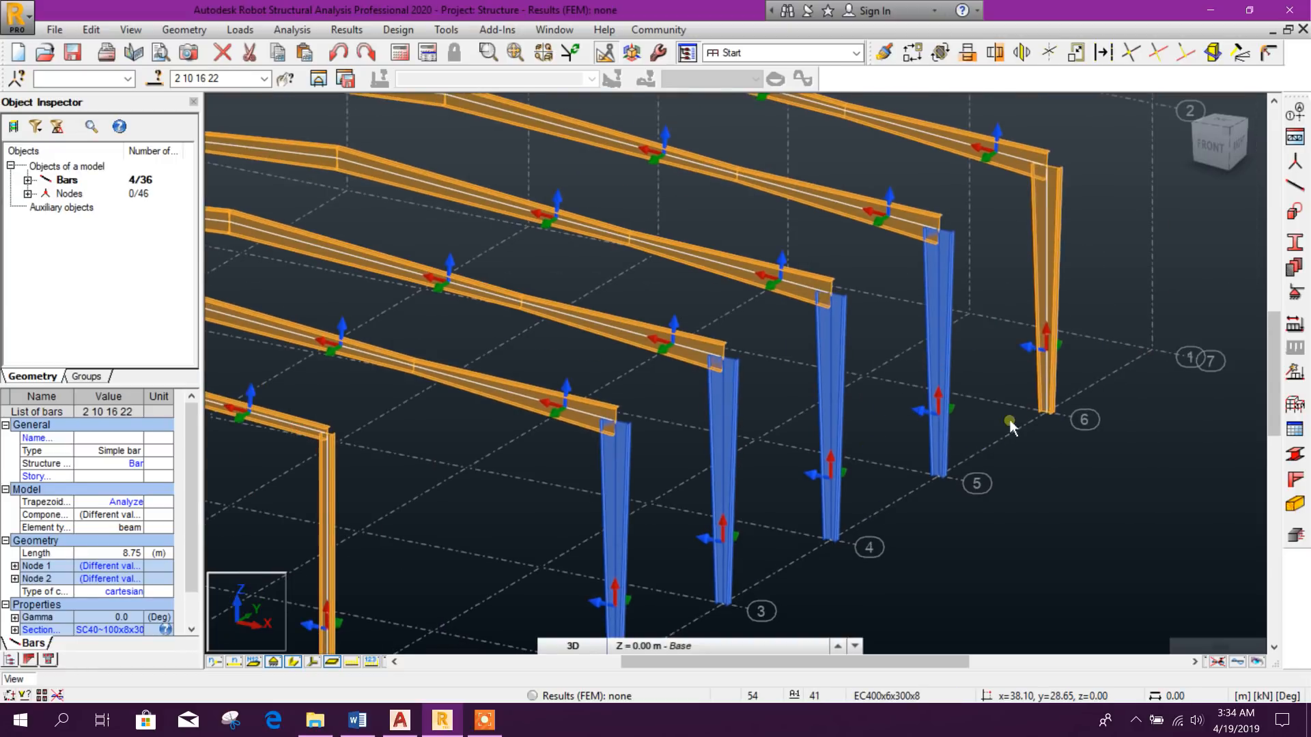
ctrl+click(1044, 372)
scroll(1010, 424, down, 2)
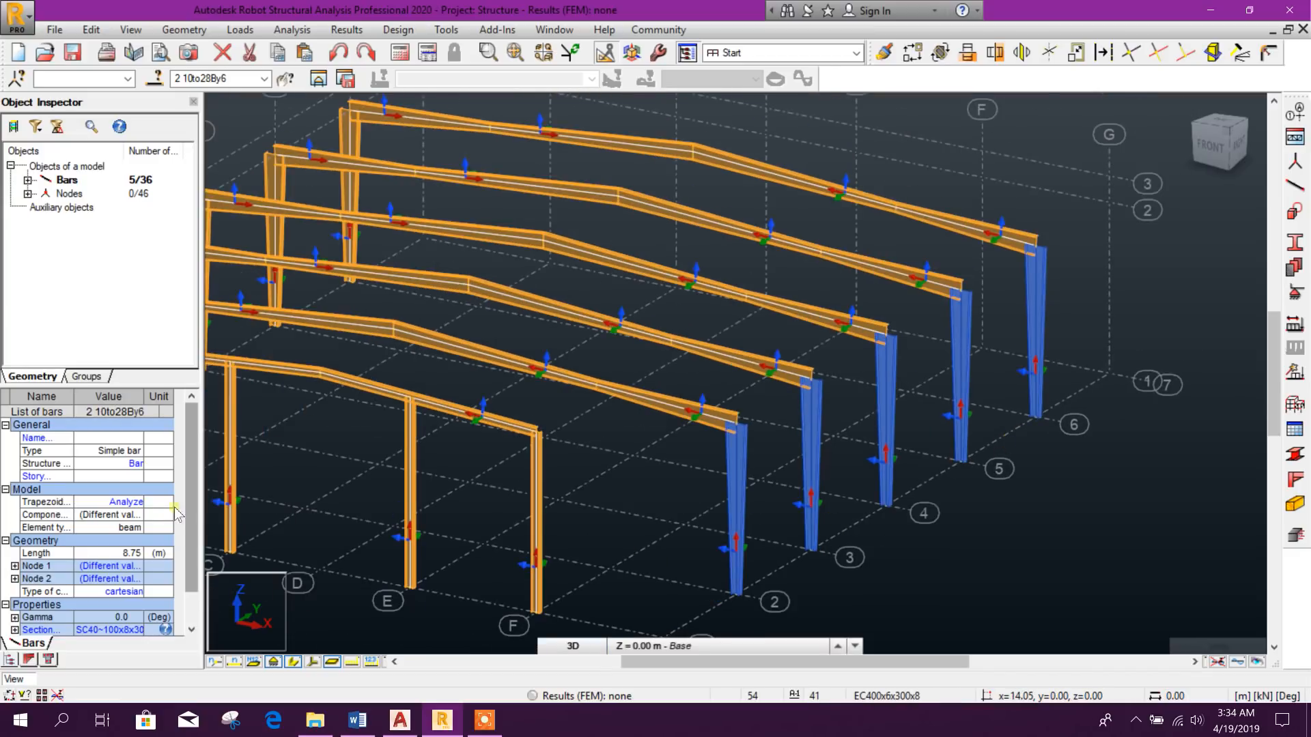
drag(192, 526, 194, 581)
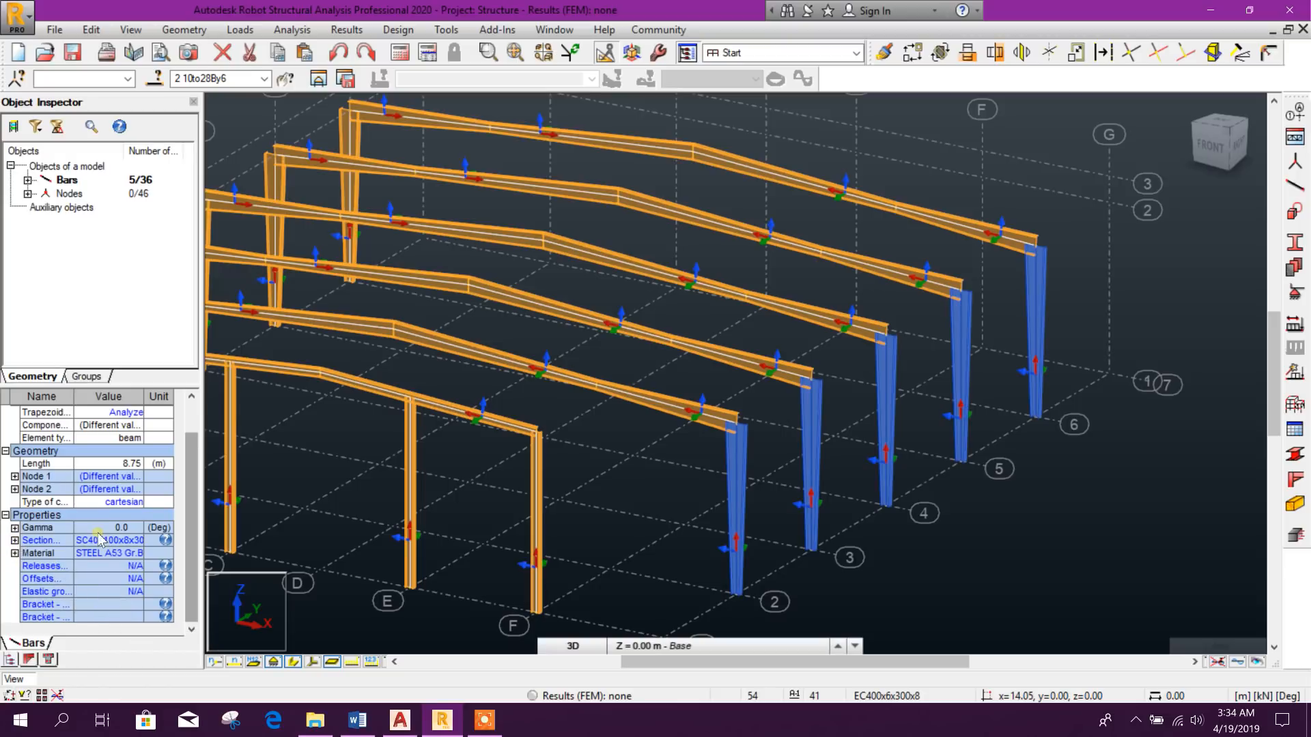
click(15, 528)
click(130, 540)
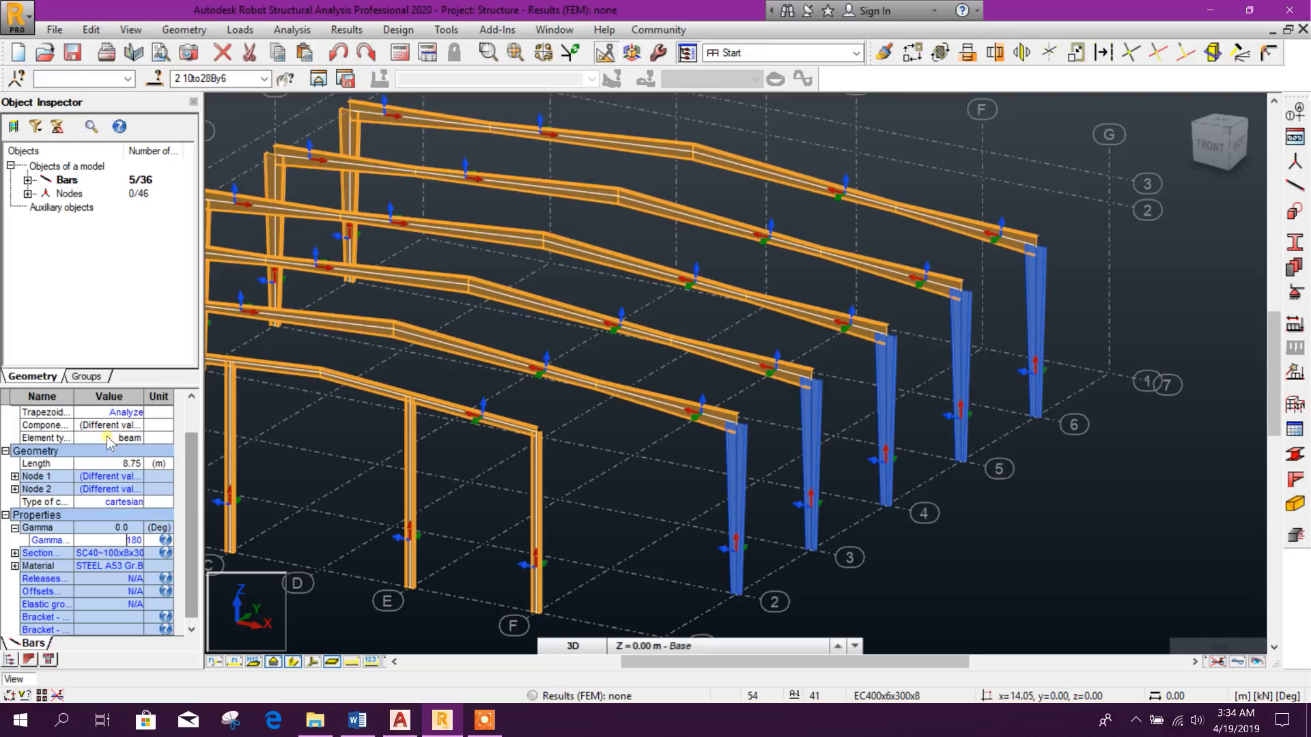
key(Return)
click(959, 554)
Set the Gamma angle of the end-frame column at axes F and 1 to 180 degrees
scroll(898, 477, up, 2)
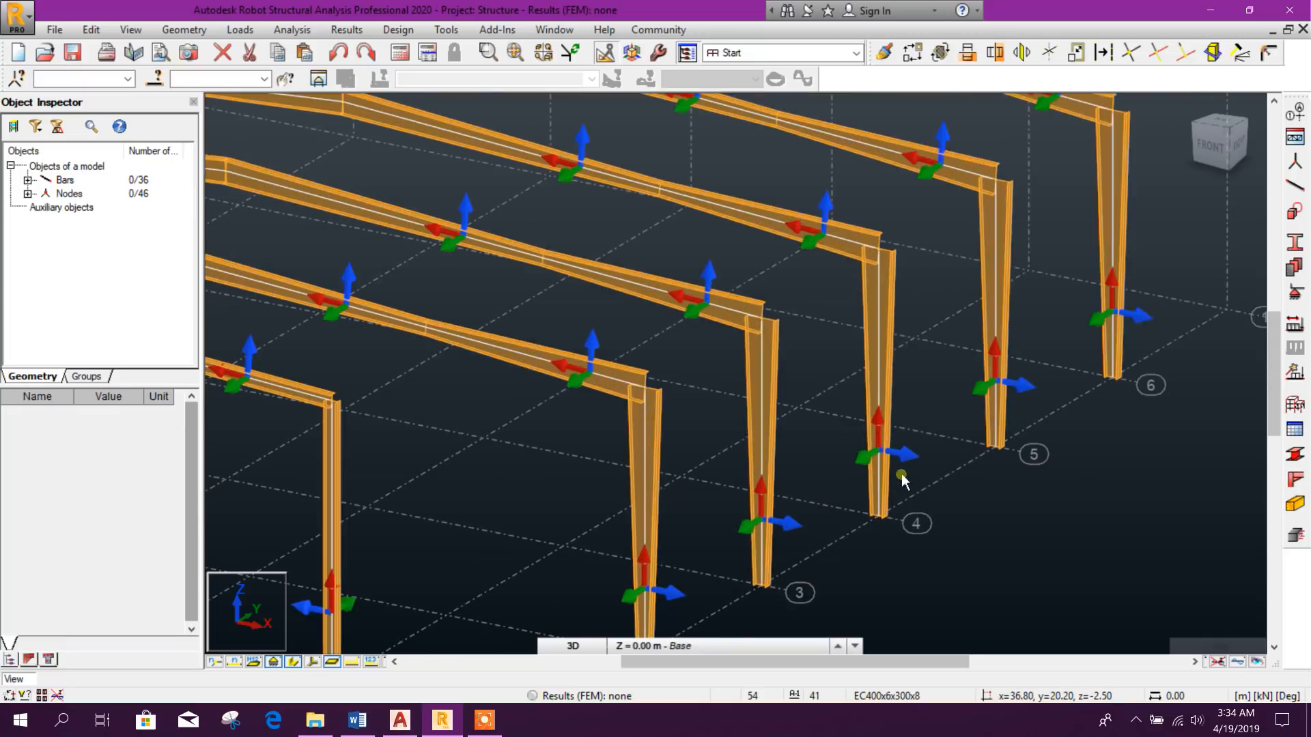
scroll(1134, 336, down, 2)
scroll(1007, 444, down, 2)
scroll(1039, 405, up, 3)
scroll(1040, 404, down, 3)
scroll(374, 398, up, 4)
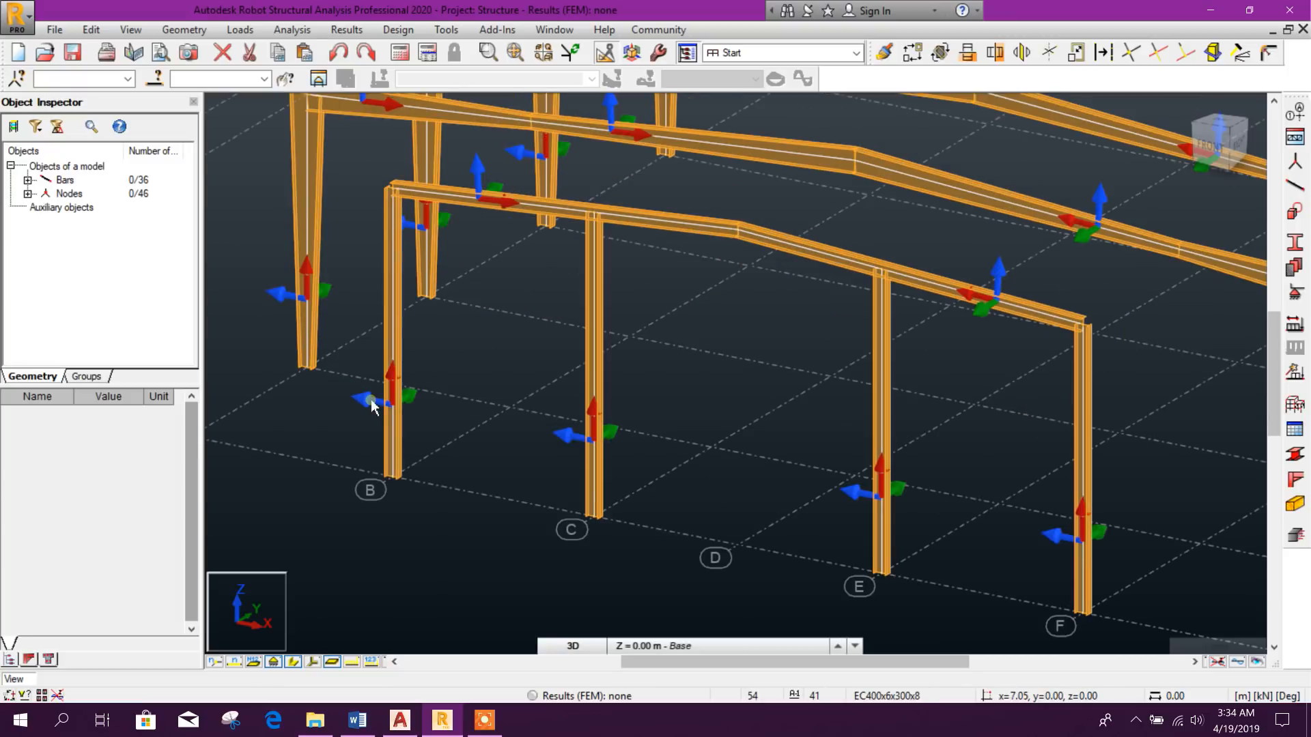
middle_drag(1079, 533, 964, 505)
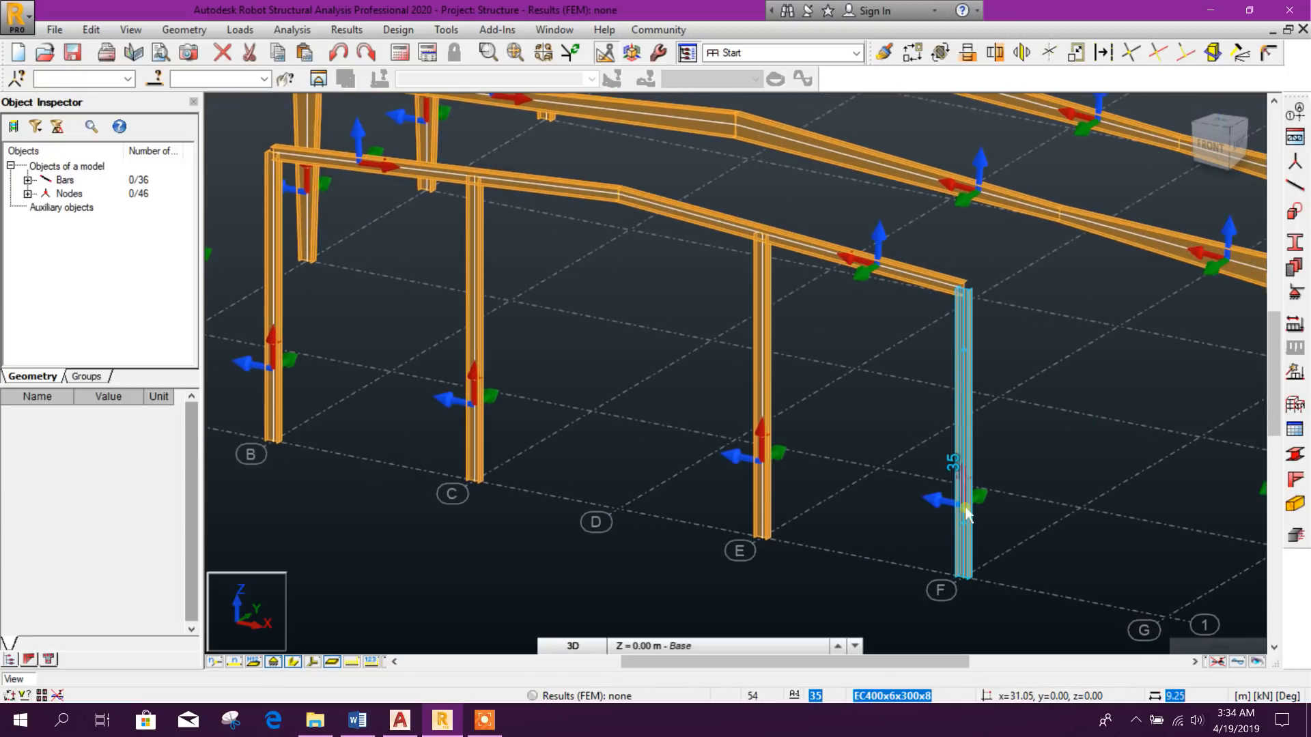
click(964, 506)
scroll(164, 539, down, 3)
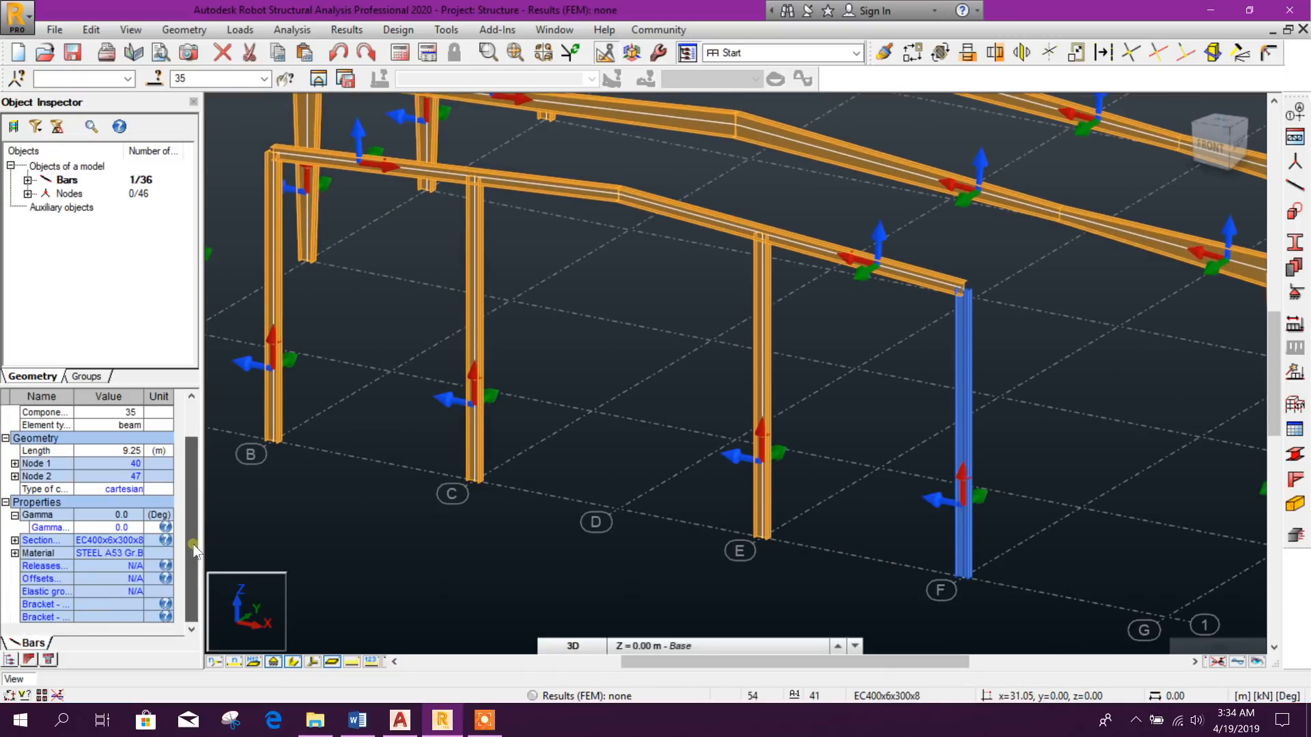
click(133, 528)
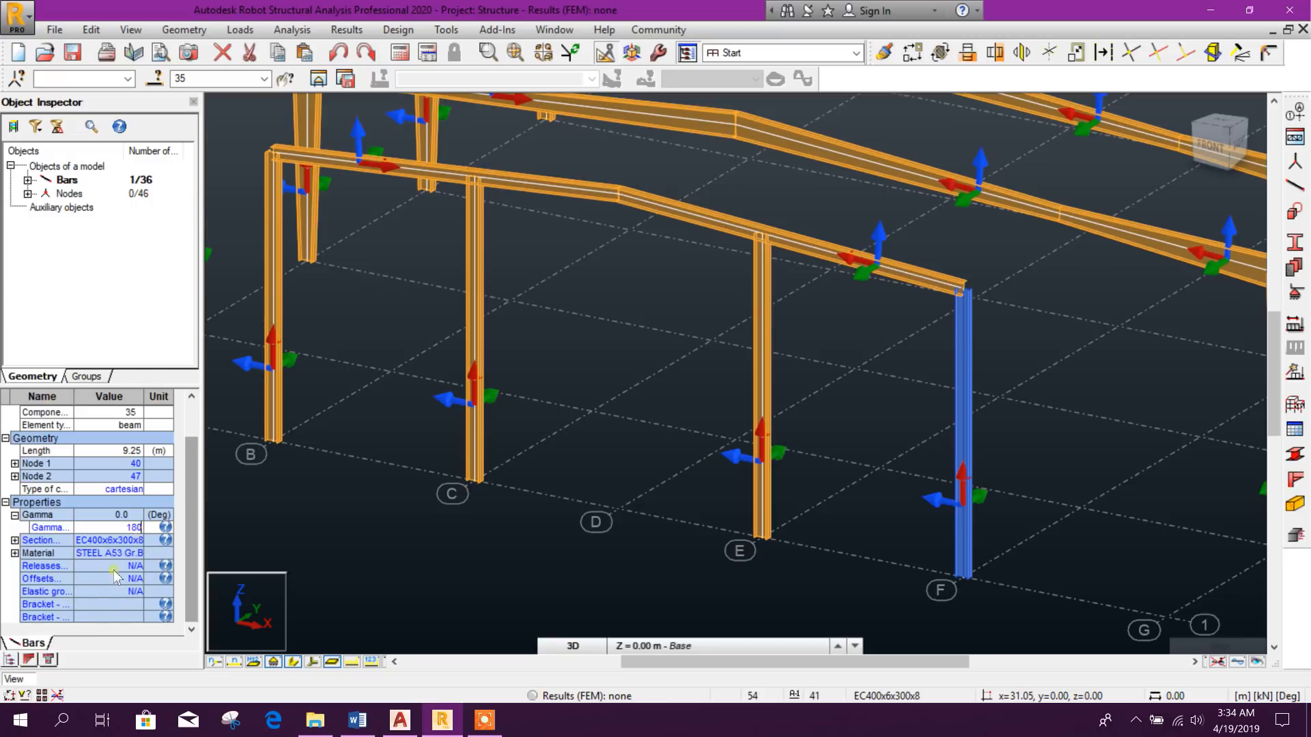
key(Return)
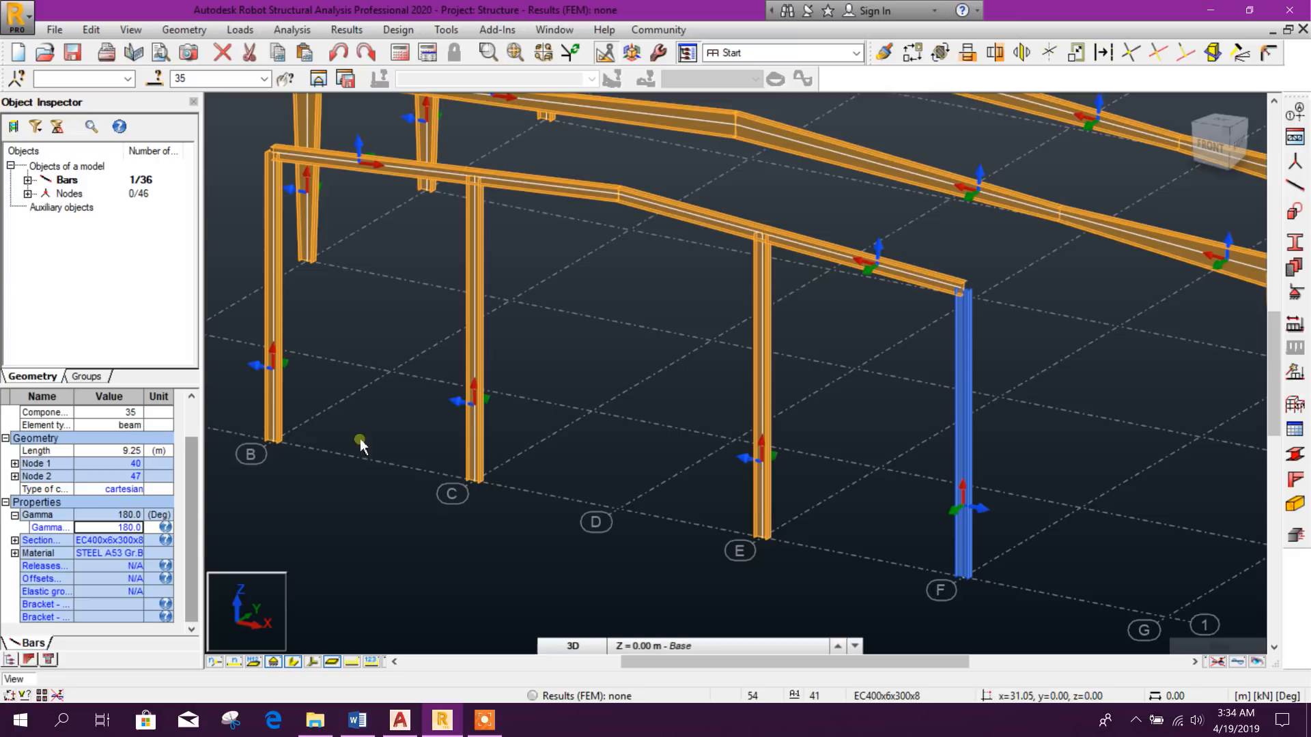
click(1013, 506)
Set the Gamma angle of the two intermediate end-frame columns at axes C and E to 90 degrees
scroll(904, 490, down, 2)
scroll(803, 492, up, 1)
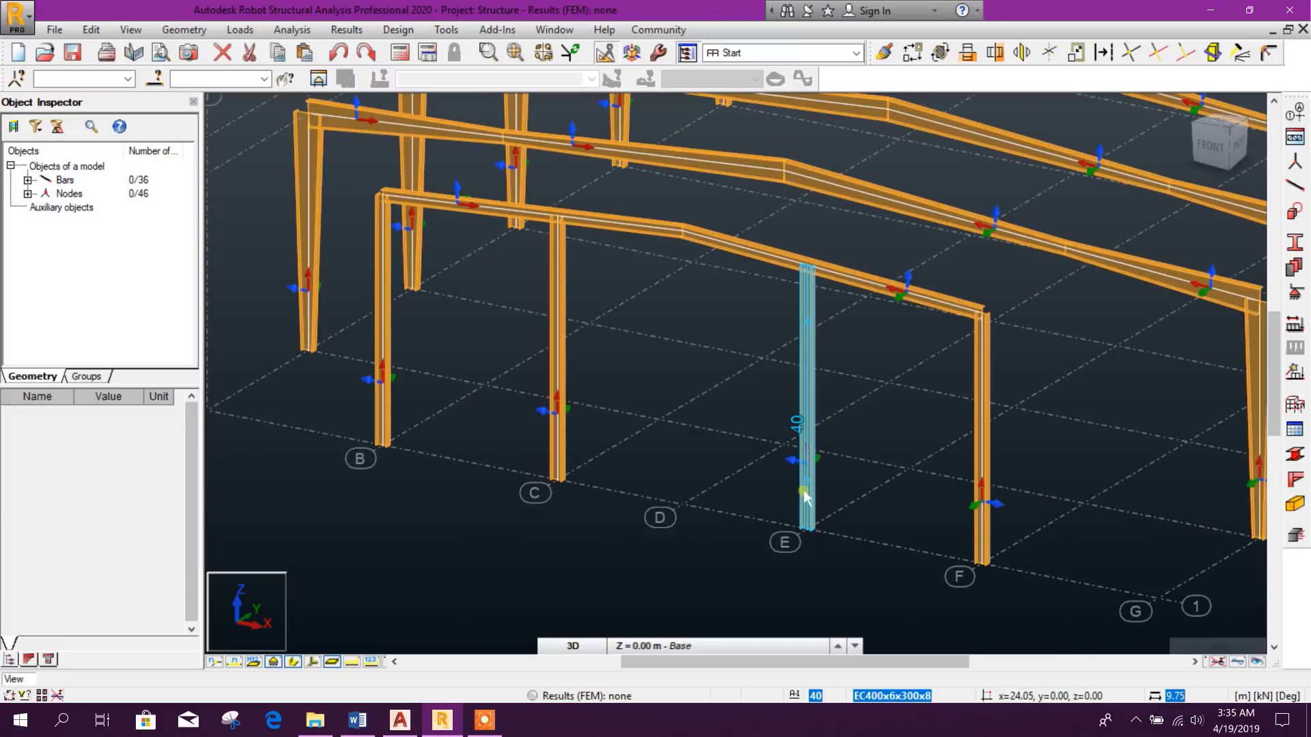
click(805, 497)
ctrl+click(562, 444)
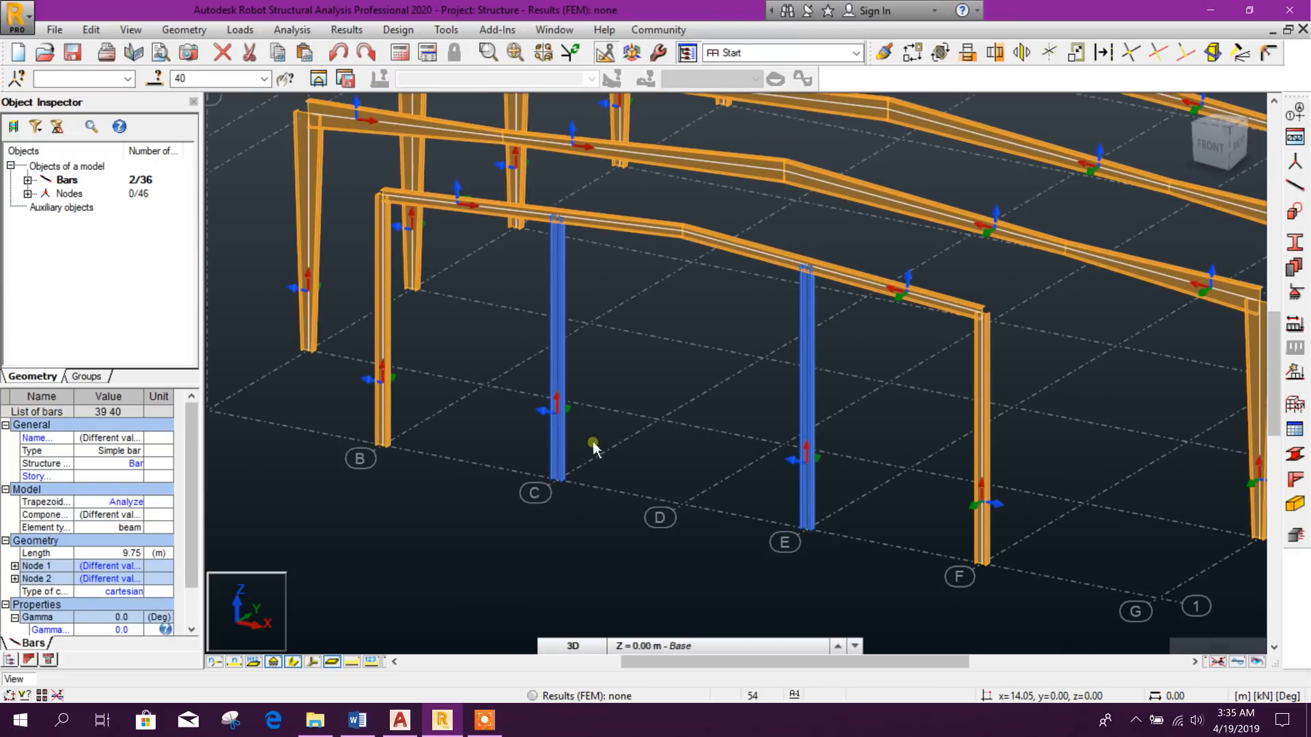
scroll(172, 552, down, 2)
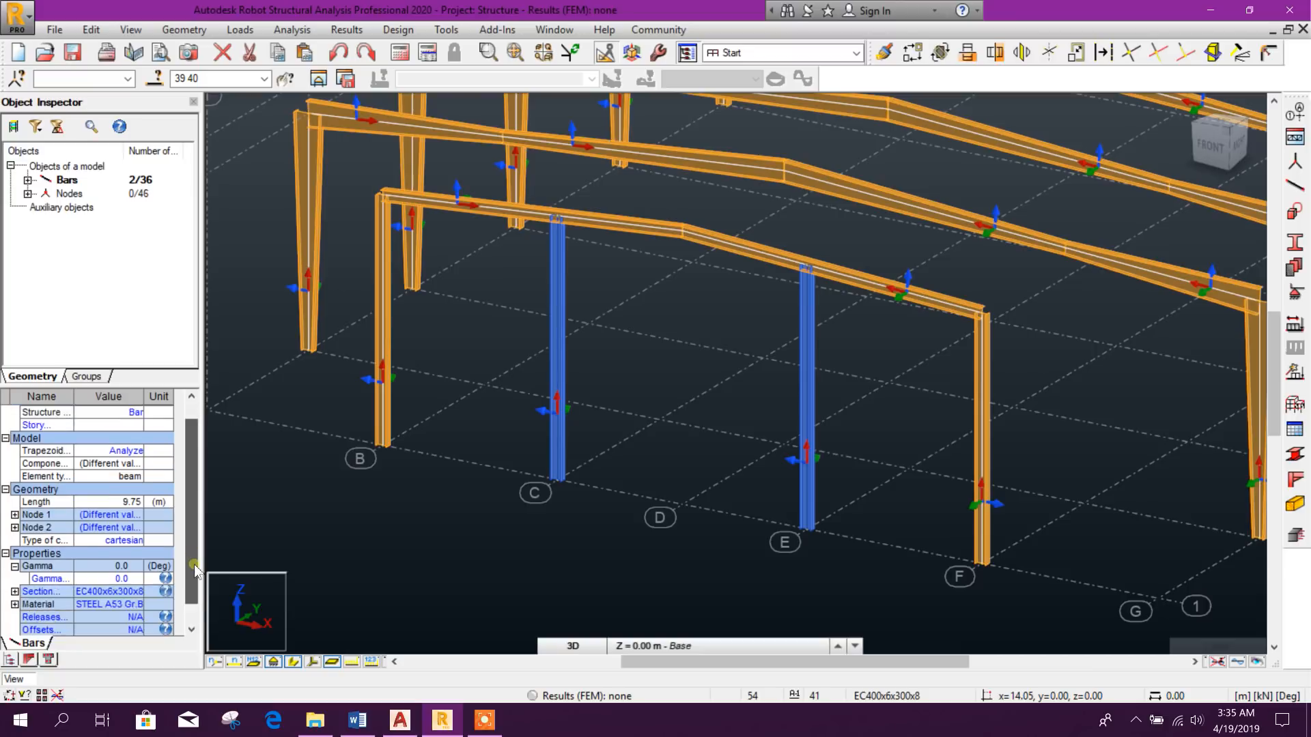
click(140, 553)
text(90)
key(Return)
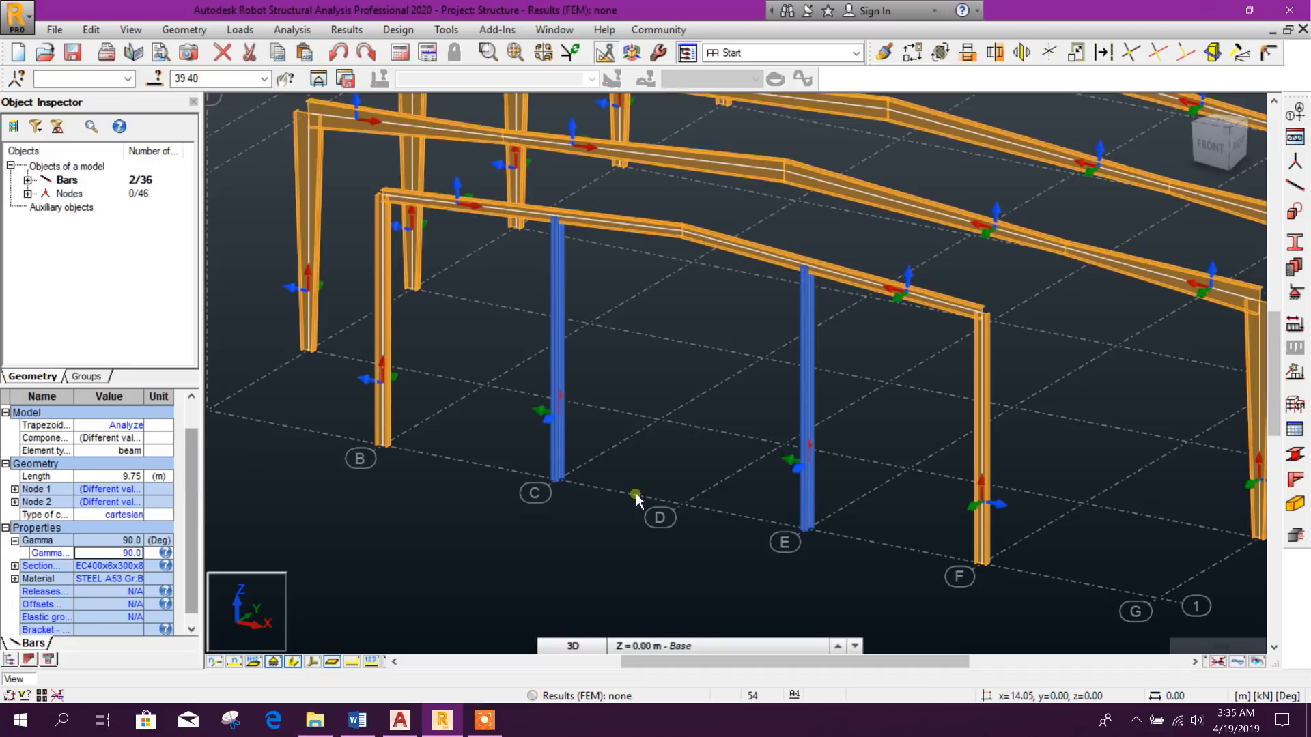
key(Escape)
Examine the local axis directions and section orientation of the end-frame columns on axis 1 from several angles
scroll(811, 484, up, 2)
scroll(804, 488, down, 2)
mouse_move(848, 506)
shift+middle_down()
mouse_move(809, 524)
mouse_move(857, 524)
shift+middle_up()
scroll(503, 358, up, 2)
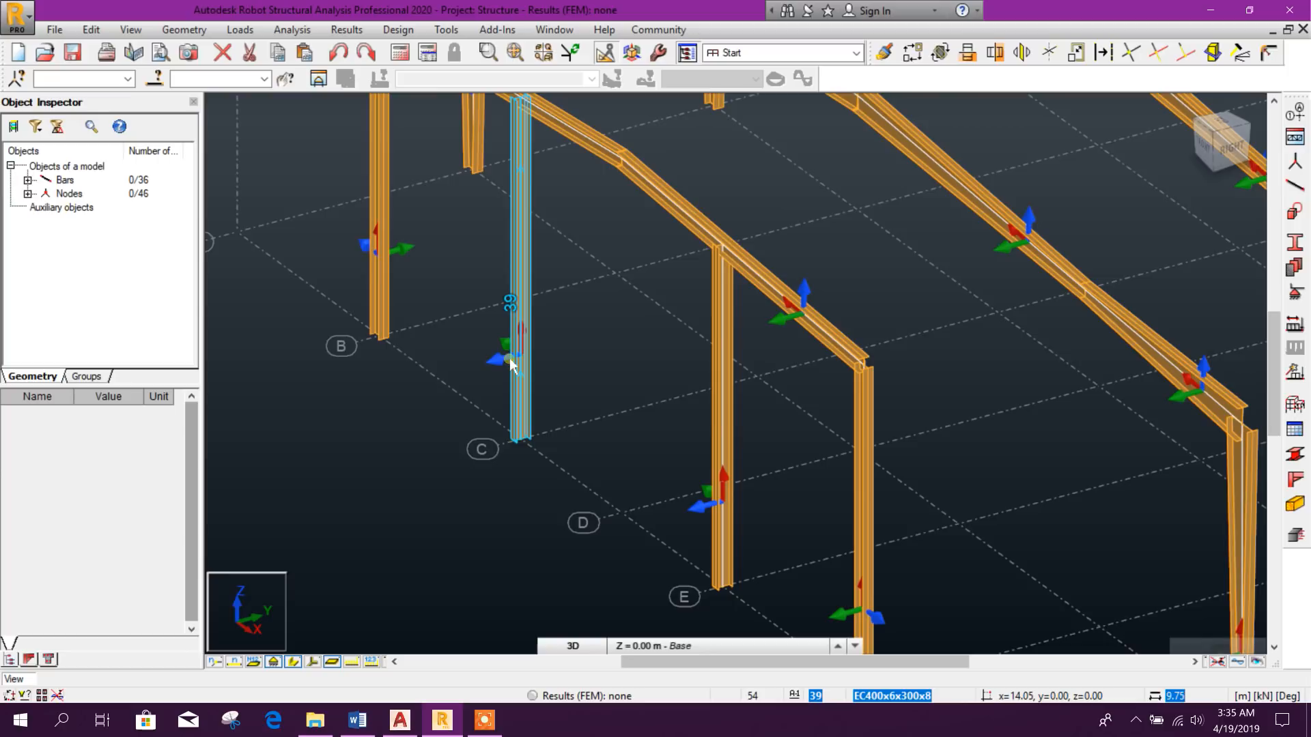
middle_drag(755, 544, 764, 482)
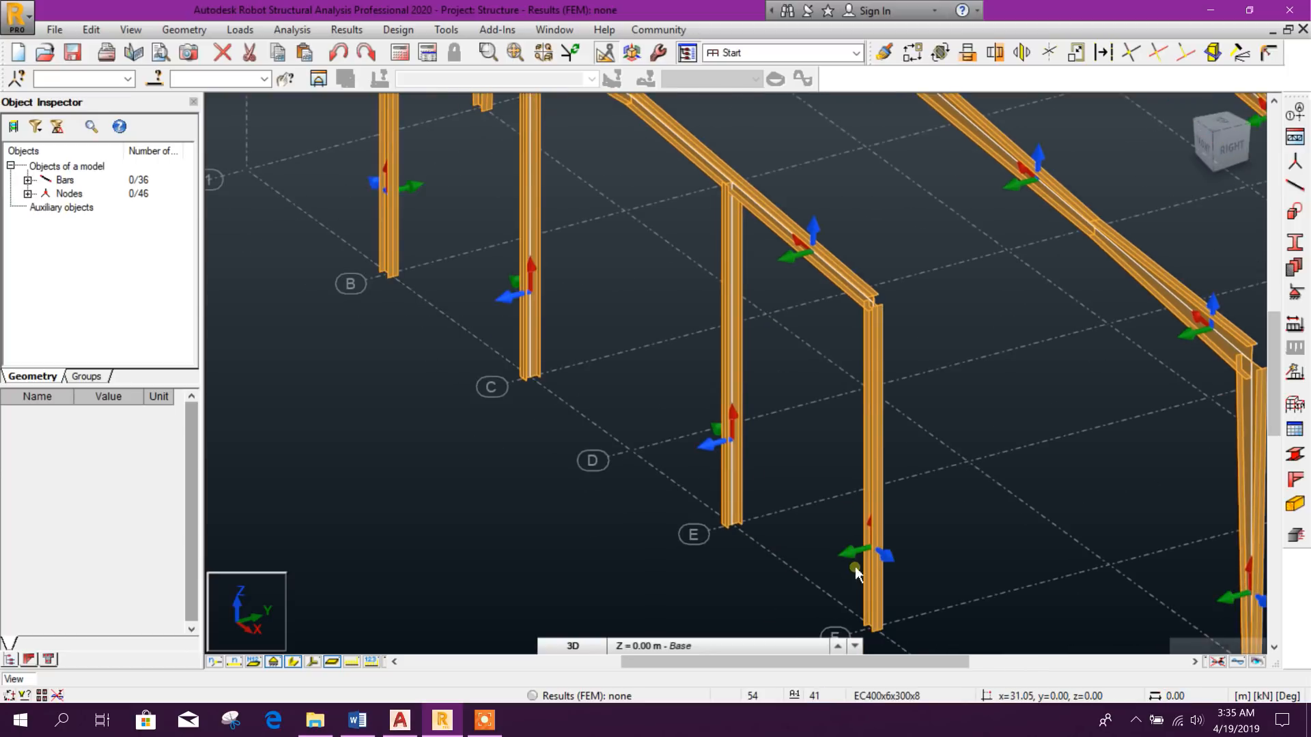
middle_drag(696, 353, 741, 529)
scroll(478, 403, down, 1)
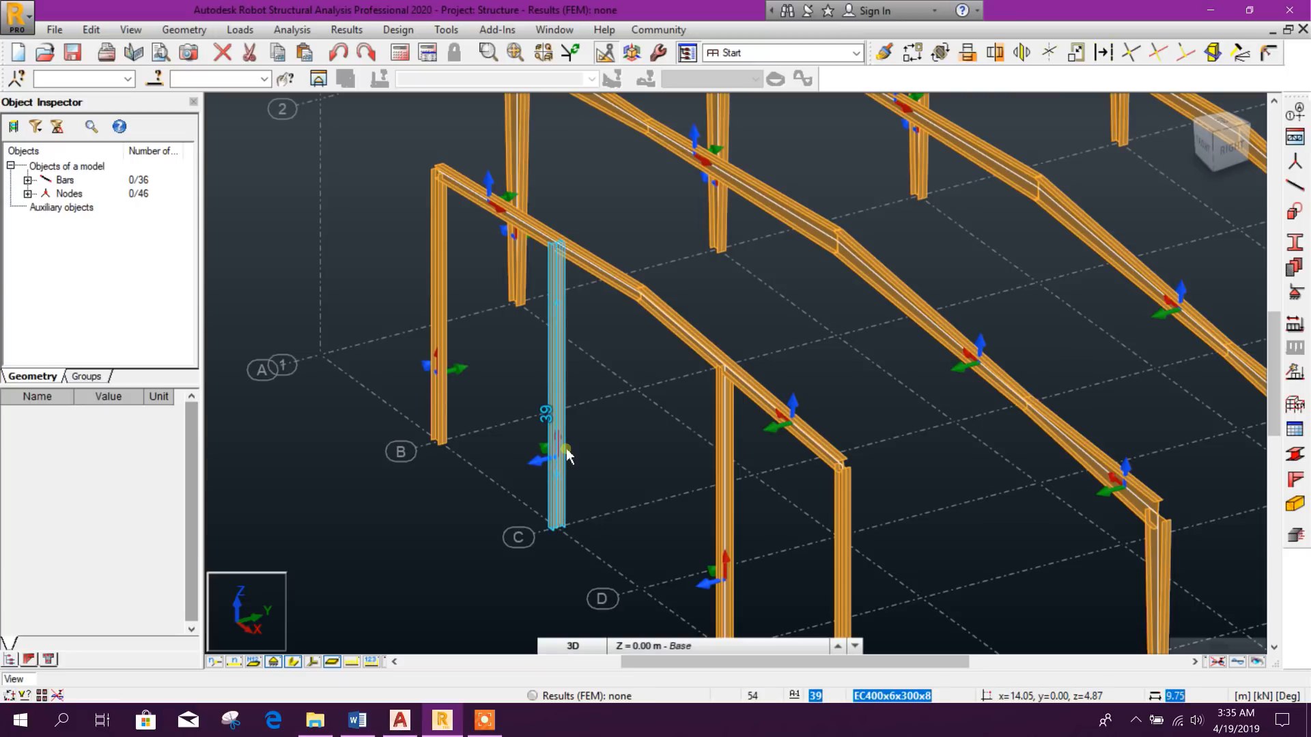
scroll(574, 444, down, 5)
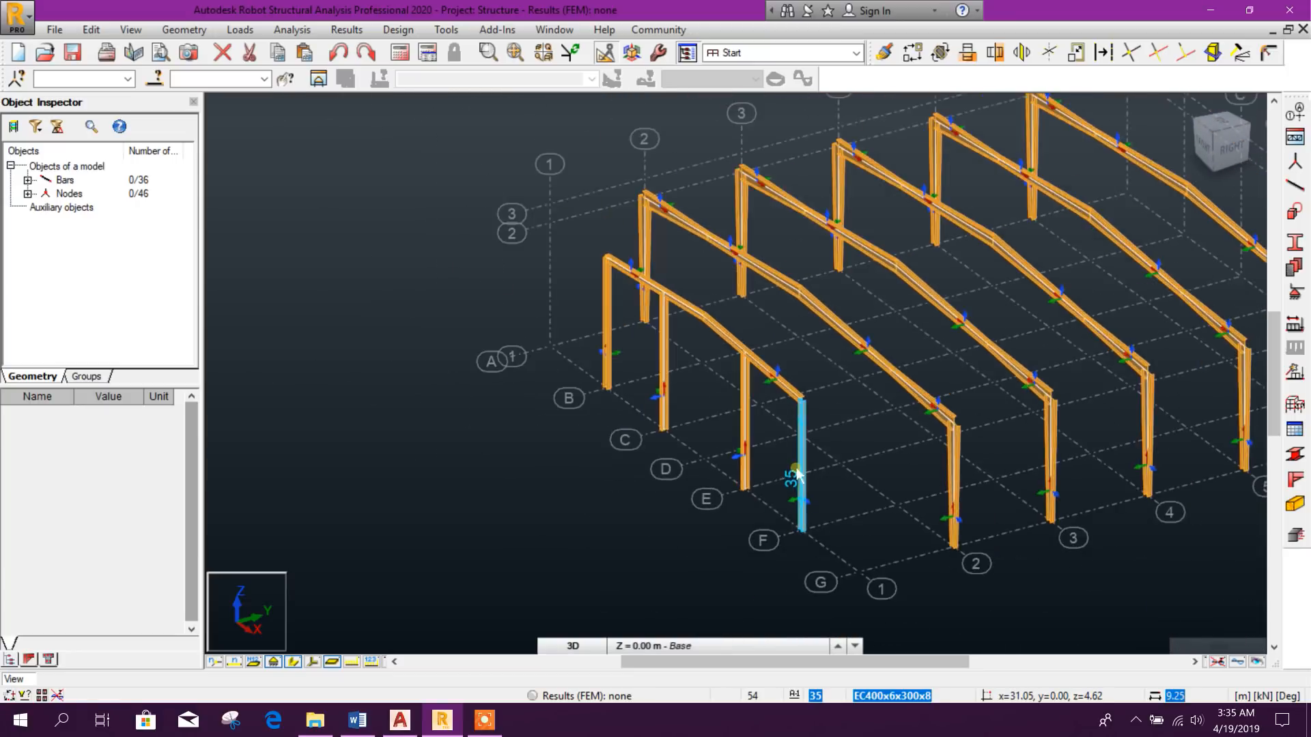
scroll(840, 502, up, 3)
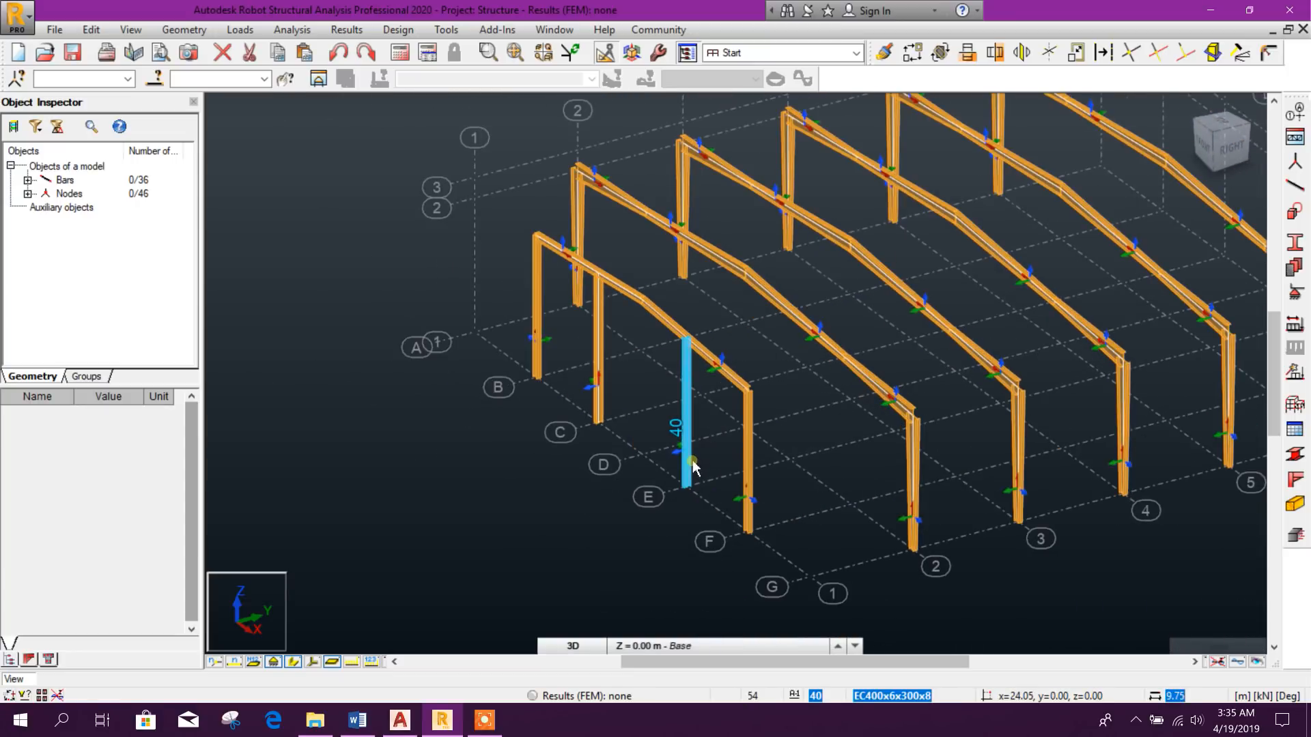
mouse_move(753, 514)
shift+middle_down()
mouse_move(756, 530)
mouse_move(790, 526)
mouse_move(767, 521)
shift+middle_up()
shift+middle_drag(703, 429, 577, 304)
Mirror a copy of the whole axis 1 end frame about the vertical XZ plane at axis 4
drag(550, 155, 645, 518)
scroll(574, 484, down, 2)
shift+middle_drag(648, 542, 726, 571)
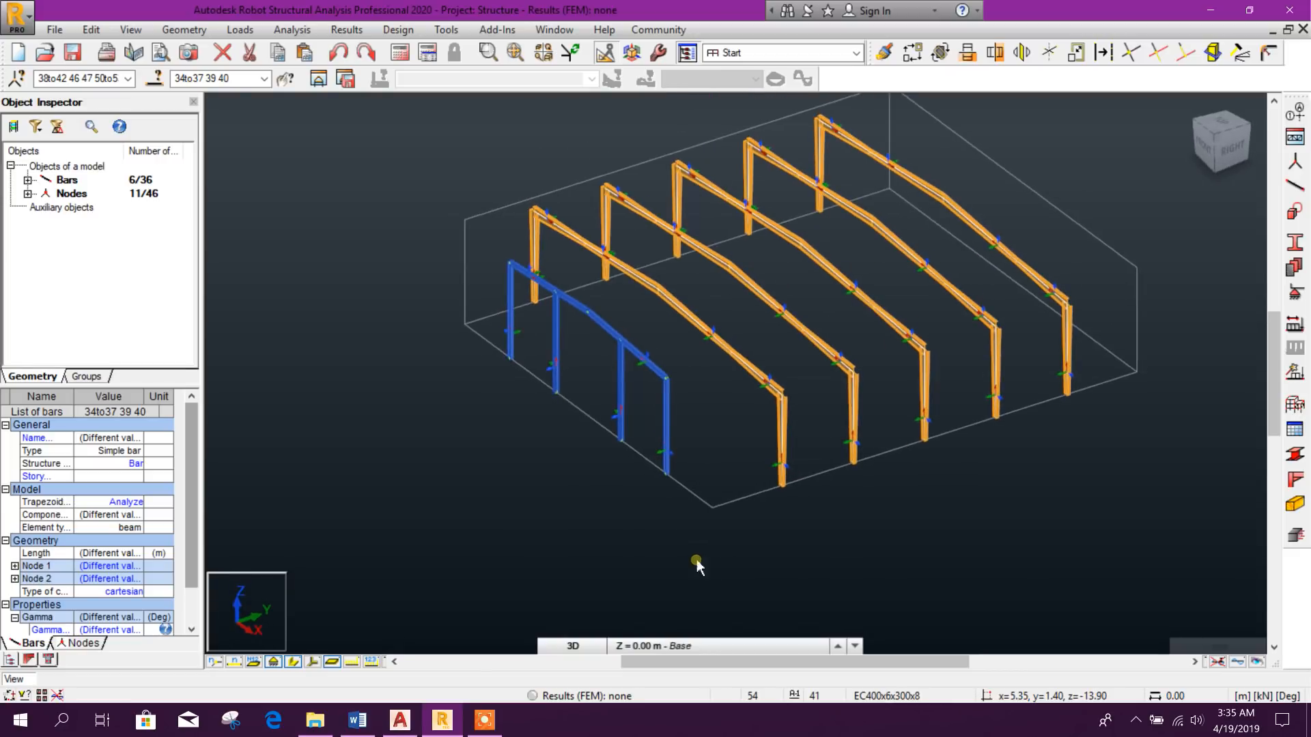
scroll(760, 341, up, 2)
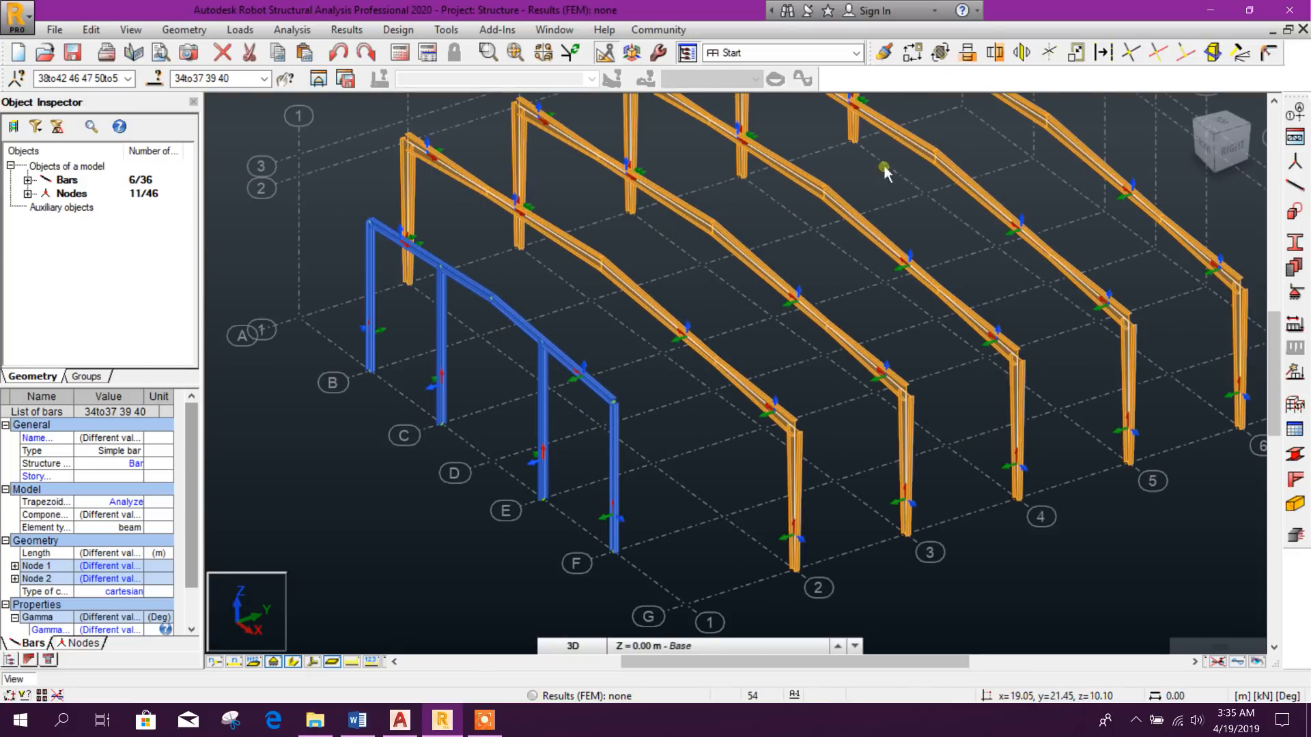
click(994, 54)
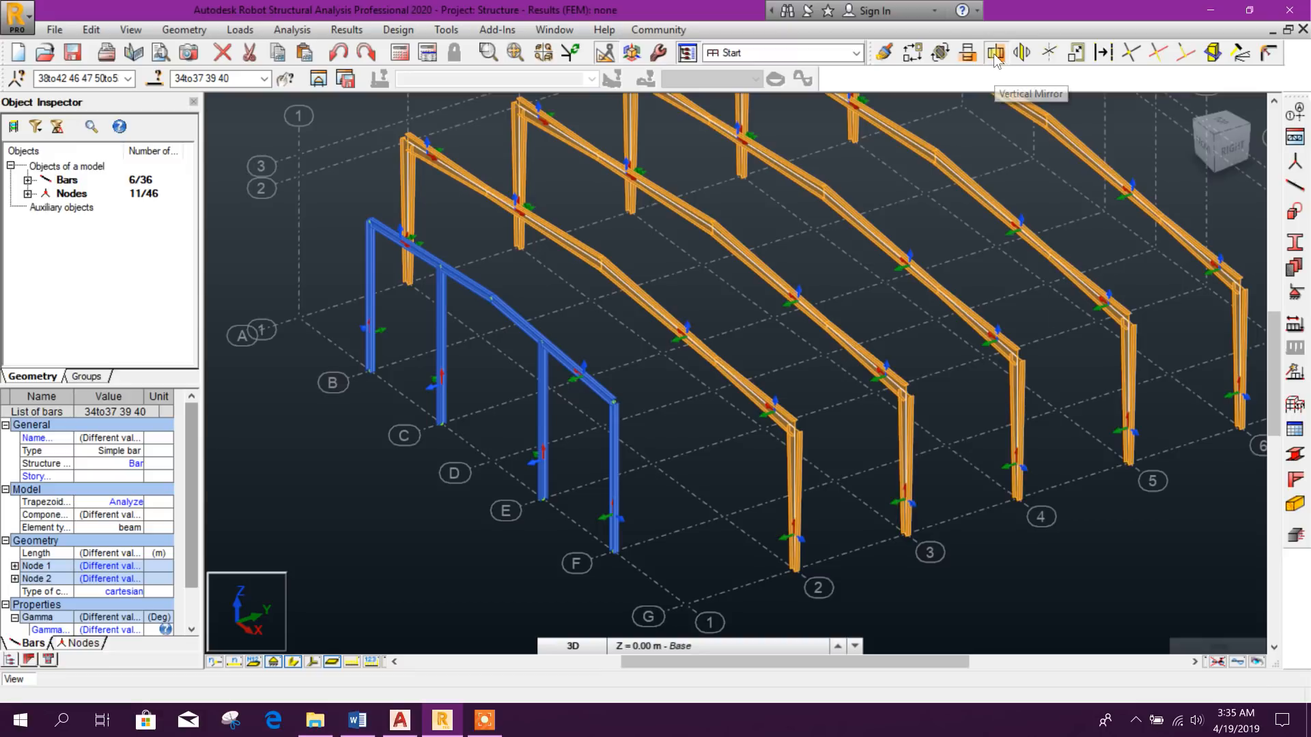
scroll(859, 511, up, 2)
scroll(859, 511, down, 3)
click(999, 55)
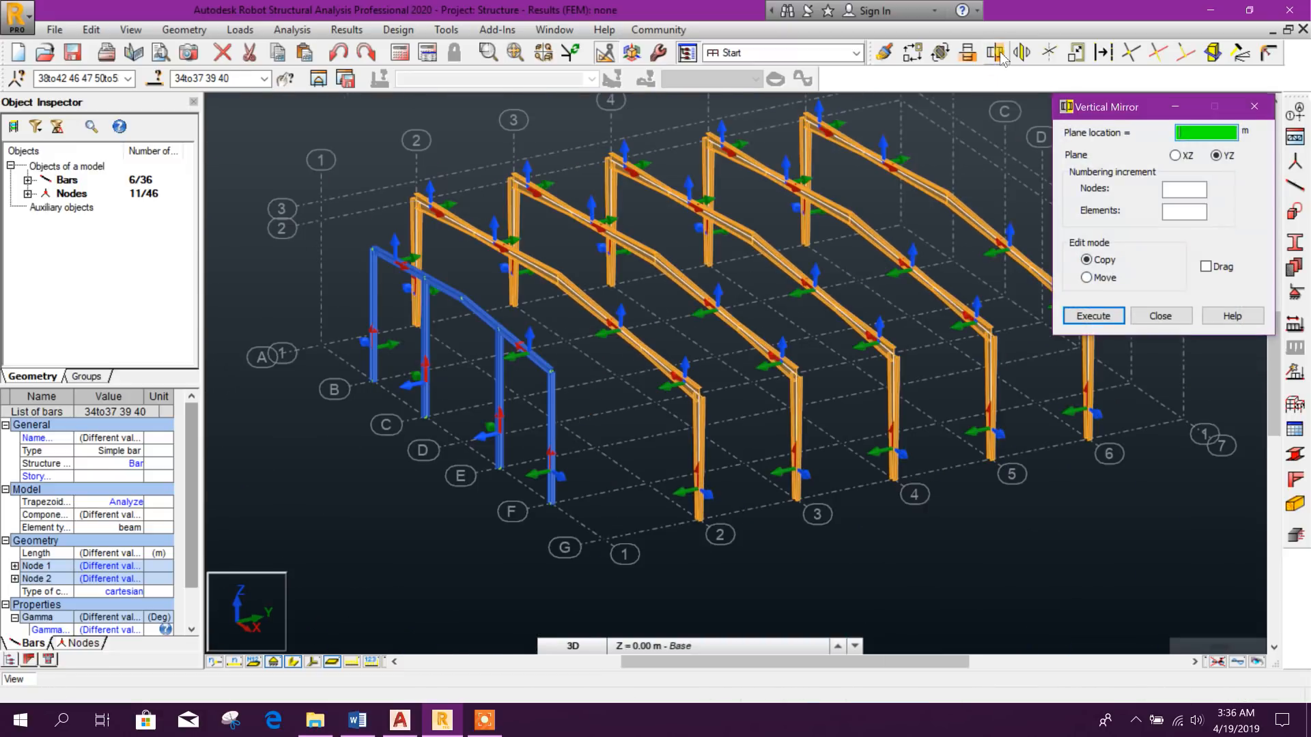
click(1176, 156)
click(1184, 131)
click(842, 445)
middle_drag(884, 507, 700, 541)
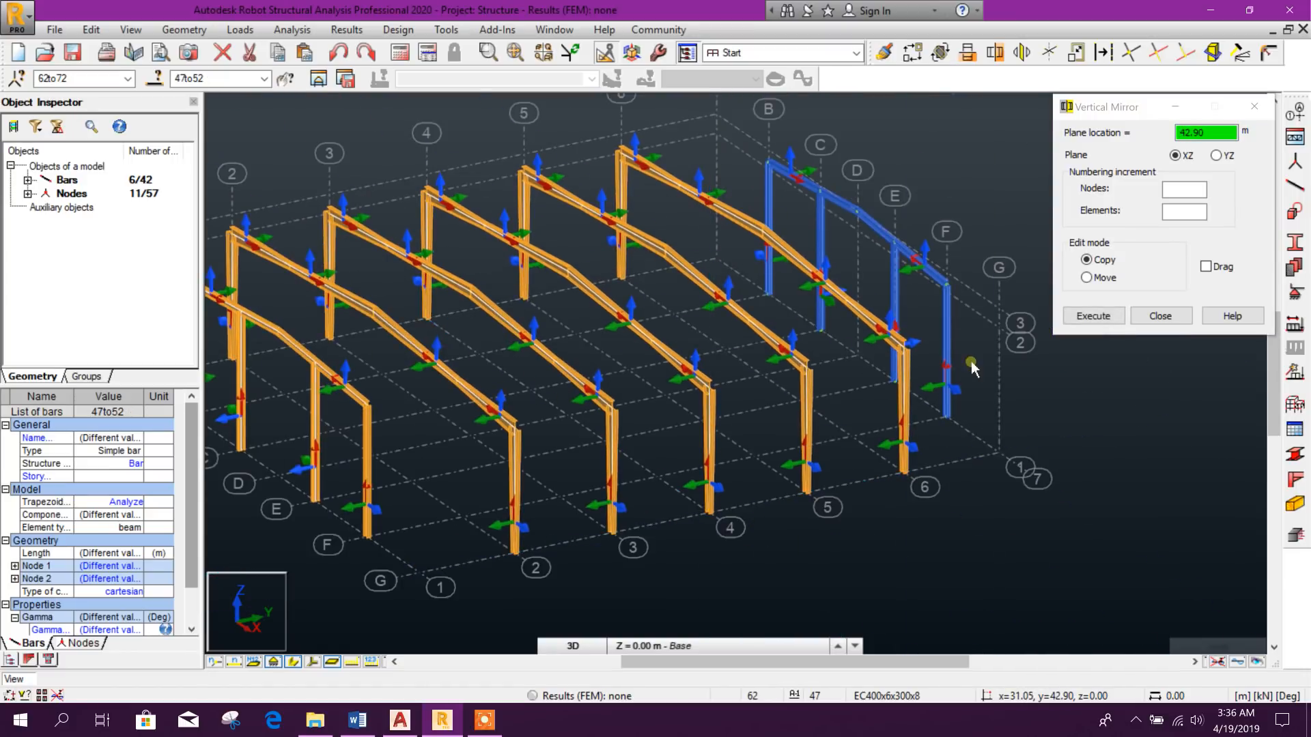
click(1159, 313)
click(1061, 426)
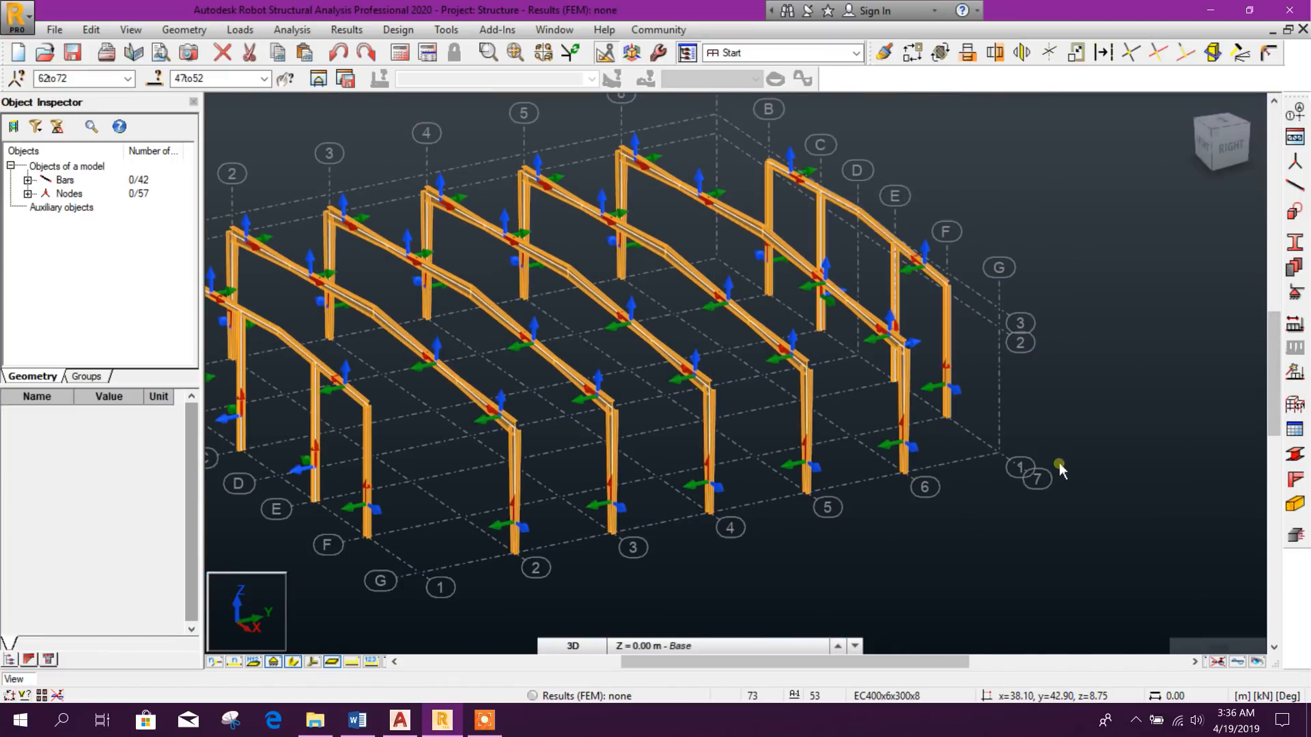
Examine the column positions and local axis directions of the mirrored end frame on axis 7
shift+middle_drag(1045, 478, 994, 521)
scroll(965, 439, up, 5)
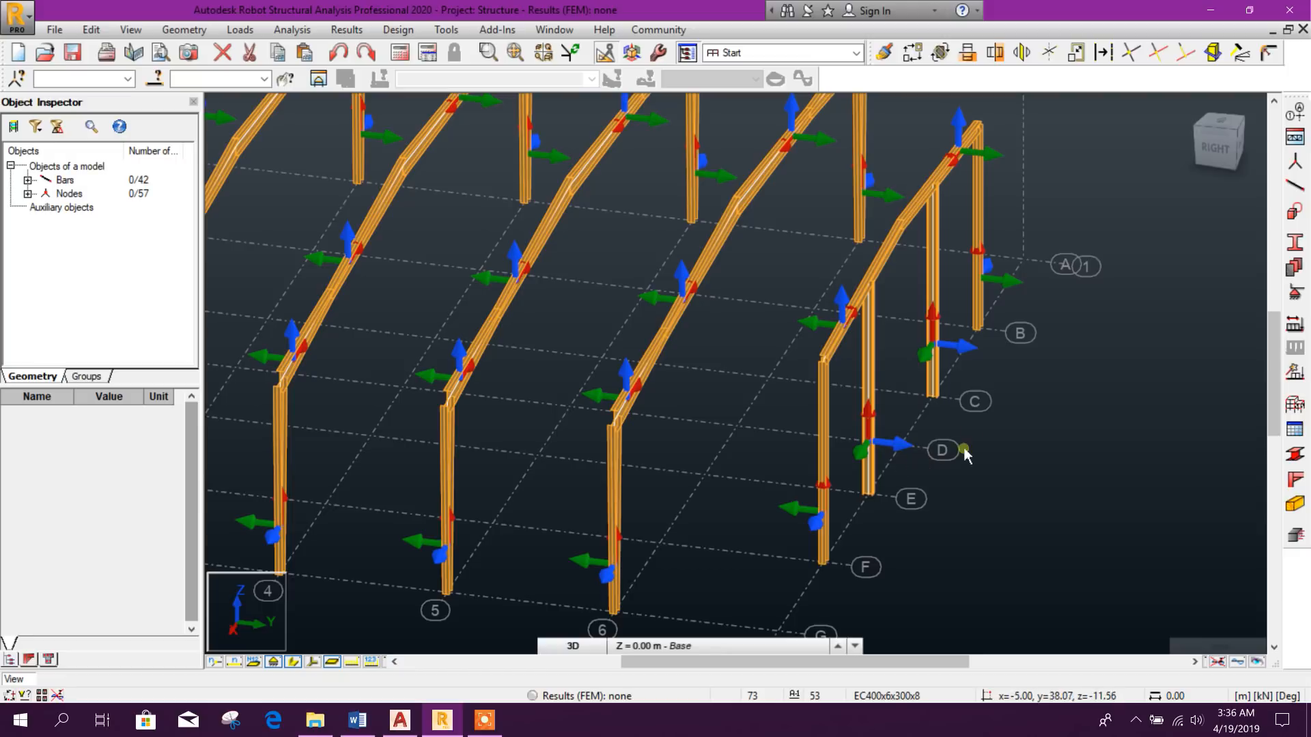
scroll(983, 452, up, 3)
scroll(954, 404, down, 6)
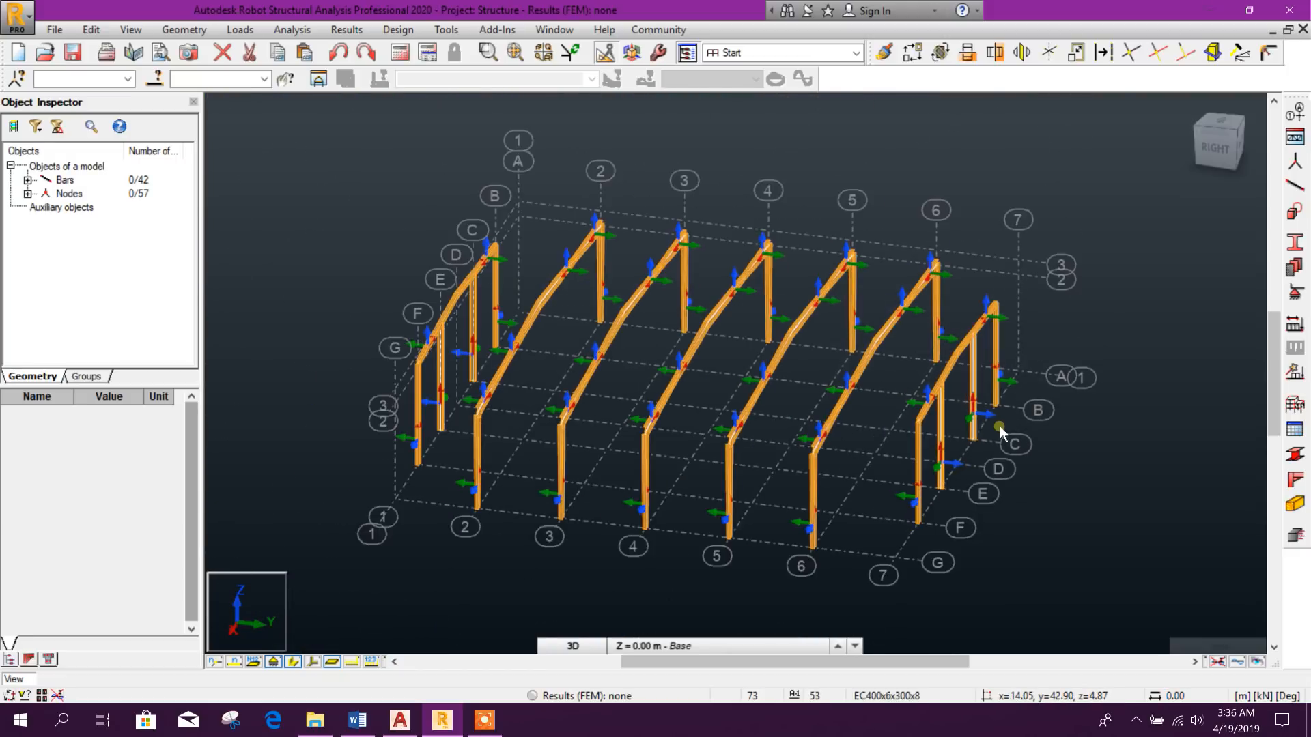
shift+middle_drag(998, 420, 1074, 496)
scroll(1038, 424, up, 3)
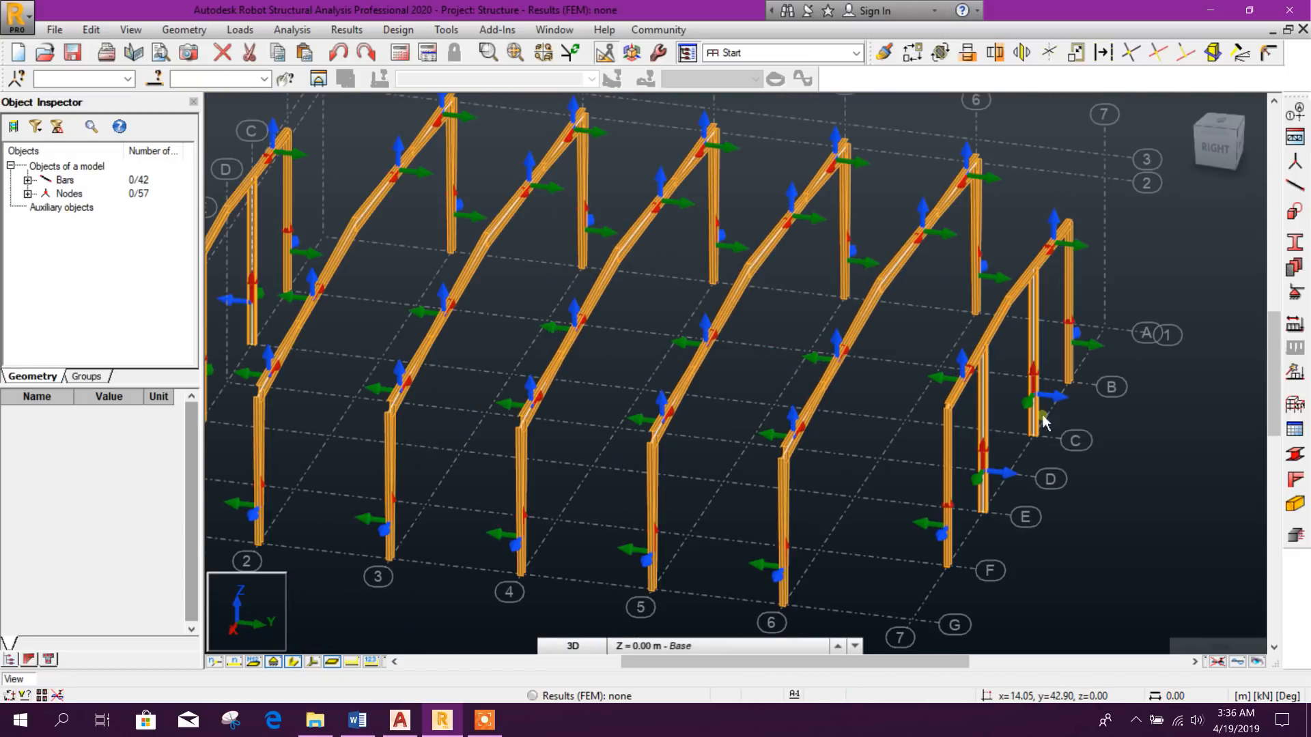
scroll(1016, 380, down, 2)
shift+middle_drag(965, 514, 1047, 544)
scroll(1024, 377, up, 5)
scroll(1024, 377, down, 4)
Examine the local axis directions of the axis 1 end frame and the tapered columns along axes A and G
mouse_move(1080, 460)
shift+middle_down()
mouse_move(965, 468)
mouse_move(995, 489)
mouse_move(1100, 459)
shift+middle_up()
middle_drag(796, 438, 1044, 368)
scroll(867, 392, down, 1)
middle_drag(774, 502, 969, 477)
scroll(480, 380, up, 2)
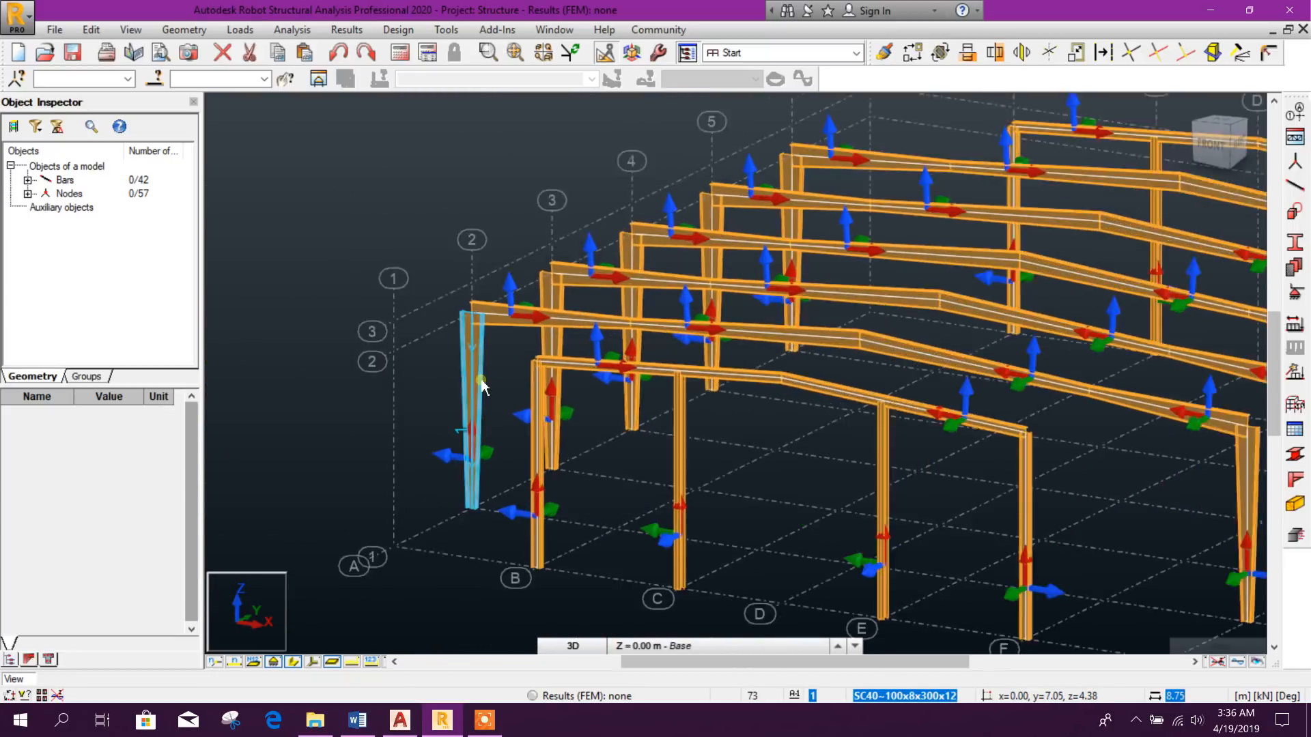
middle_click(480, 380)
middle_click(480, 380)
middle_drag(682, 470, 842, 434)
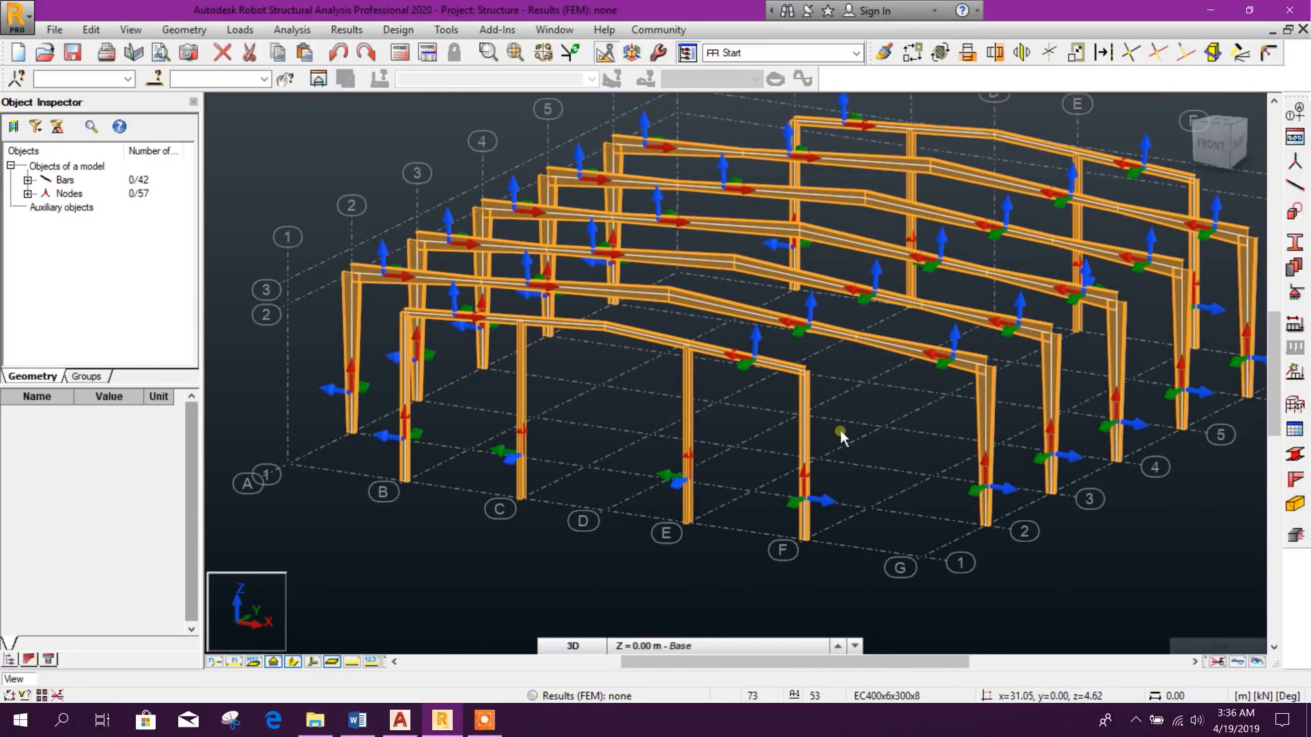
shift+middle_drag(831, 498, 1036, 453)
Define a rigid nodal support labelled PORTALPINNED with UX, UY, UZ and RZ fixed and RX and RY released
click(1295, 294)
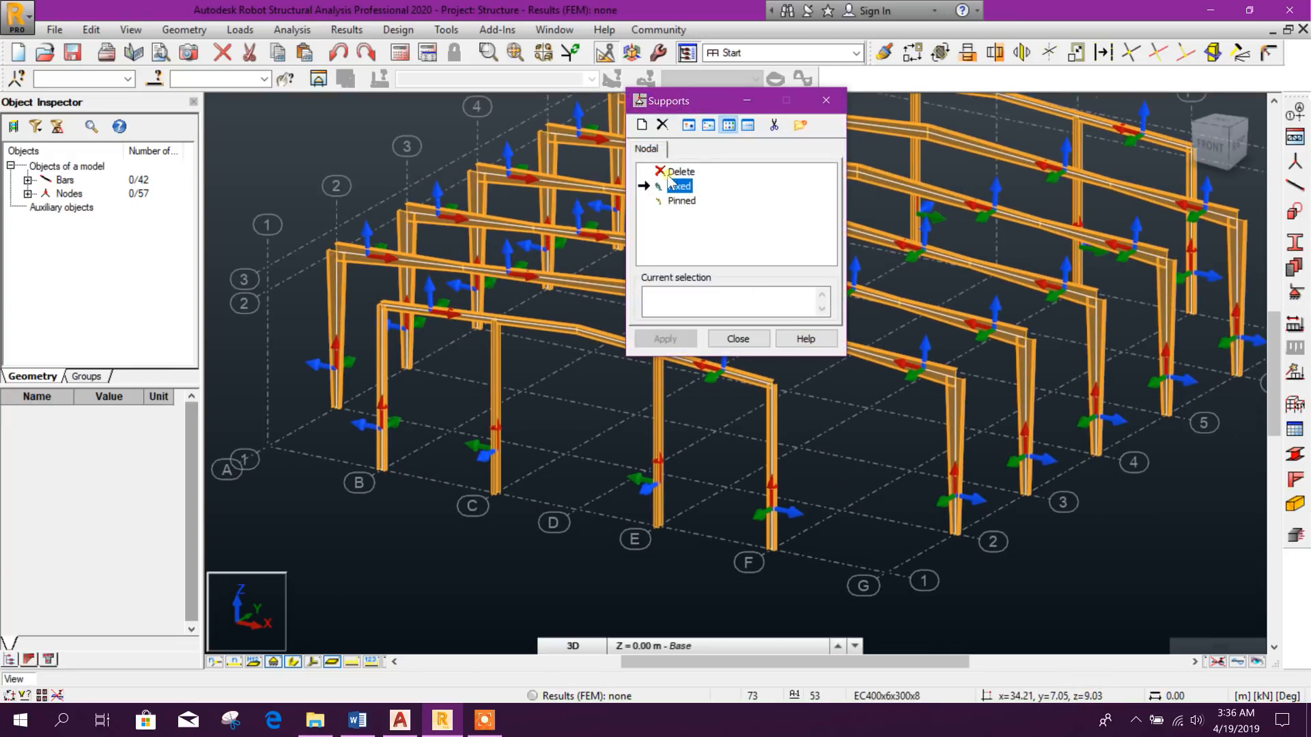
click(643, 125)
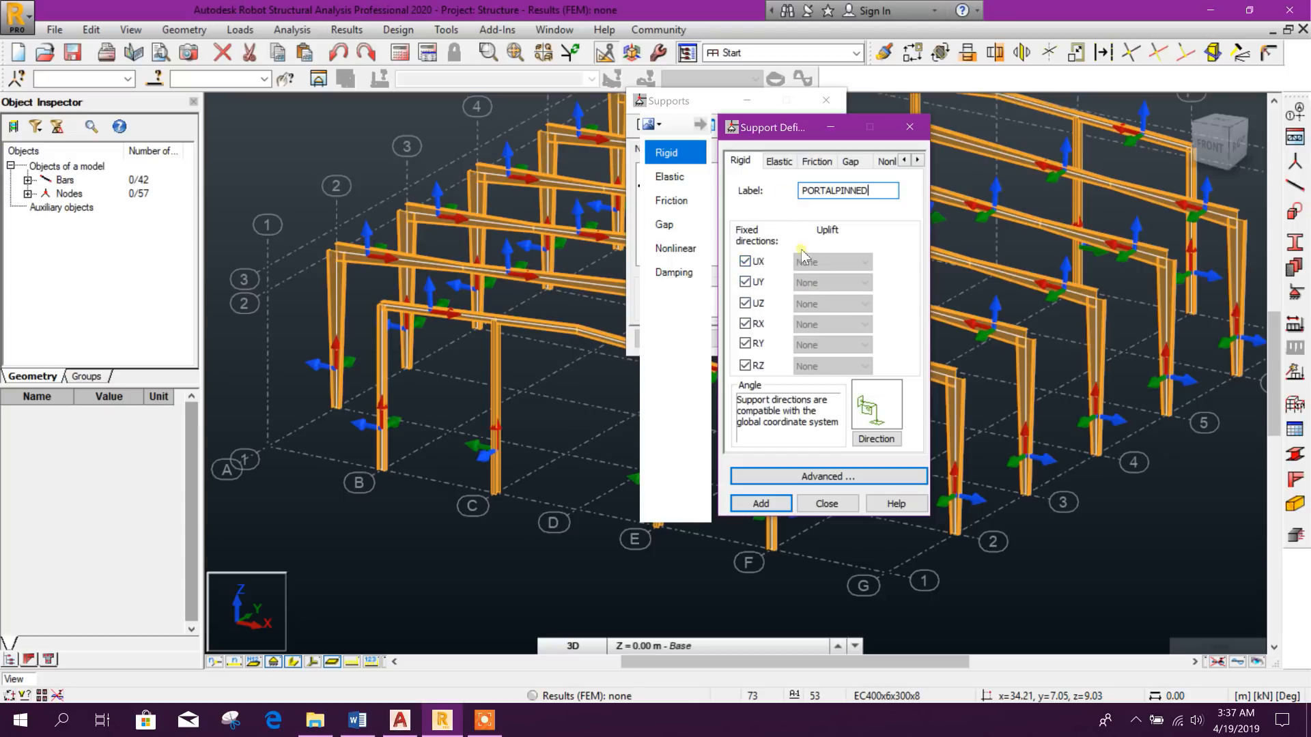
click(746, 324)
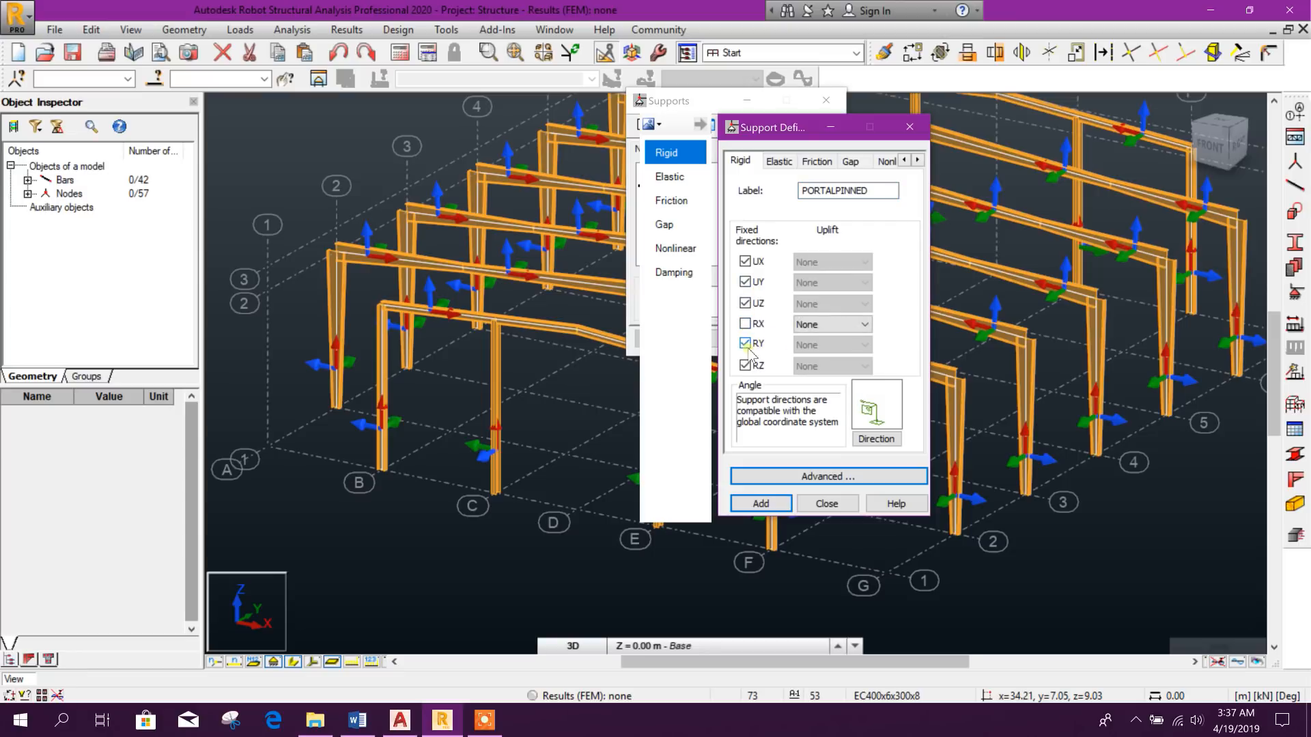
click(746, 343)
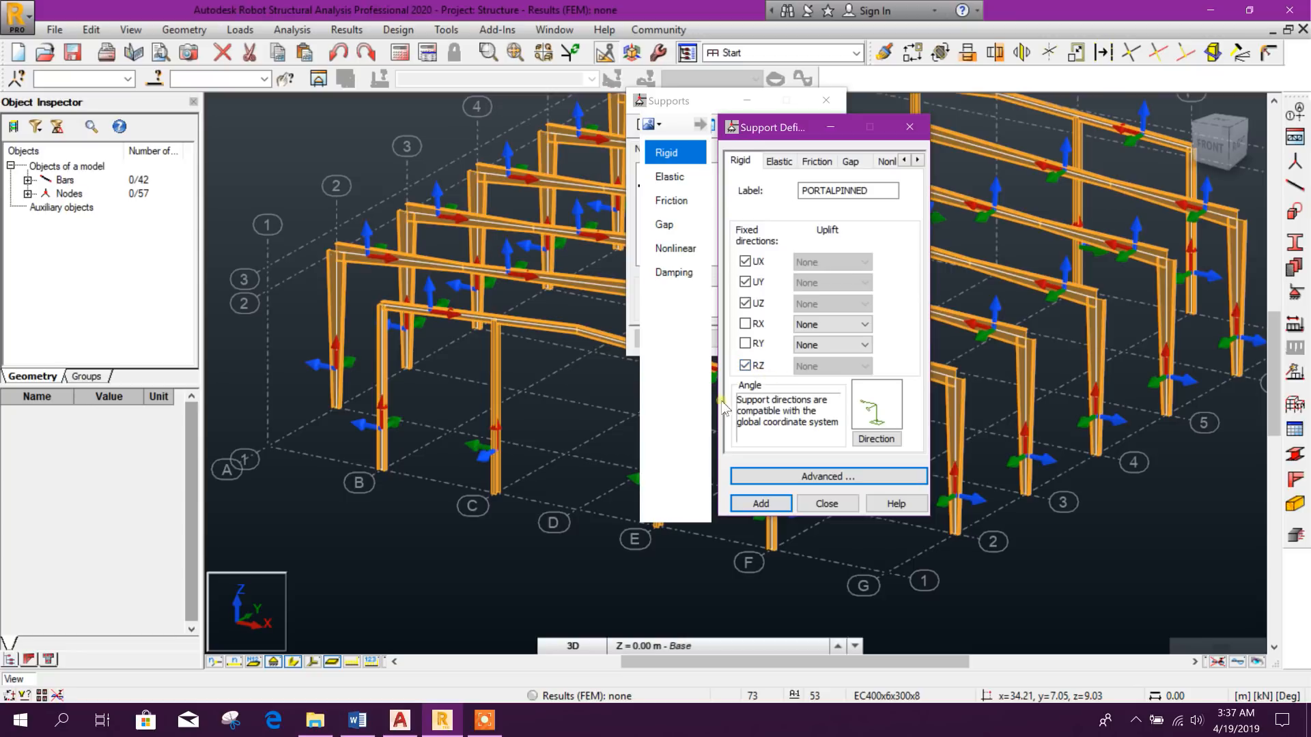
click(760, 505)
click(827, 504)
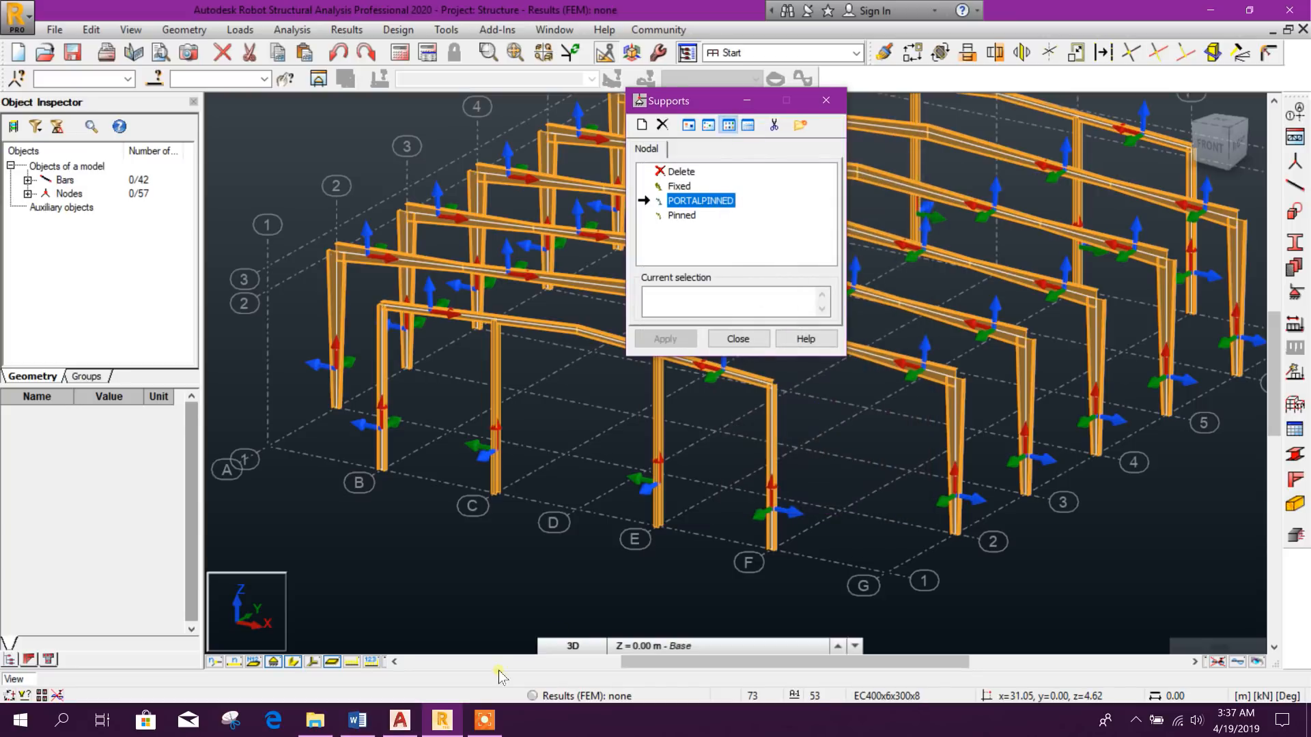
click(348, 719)
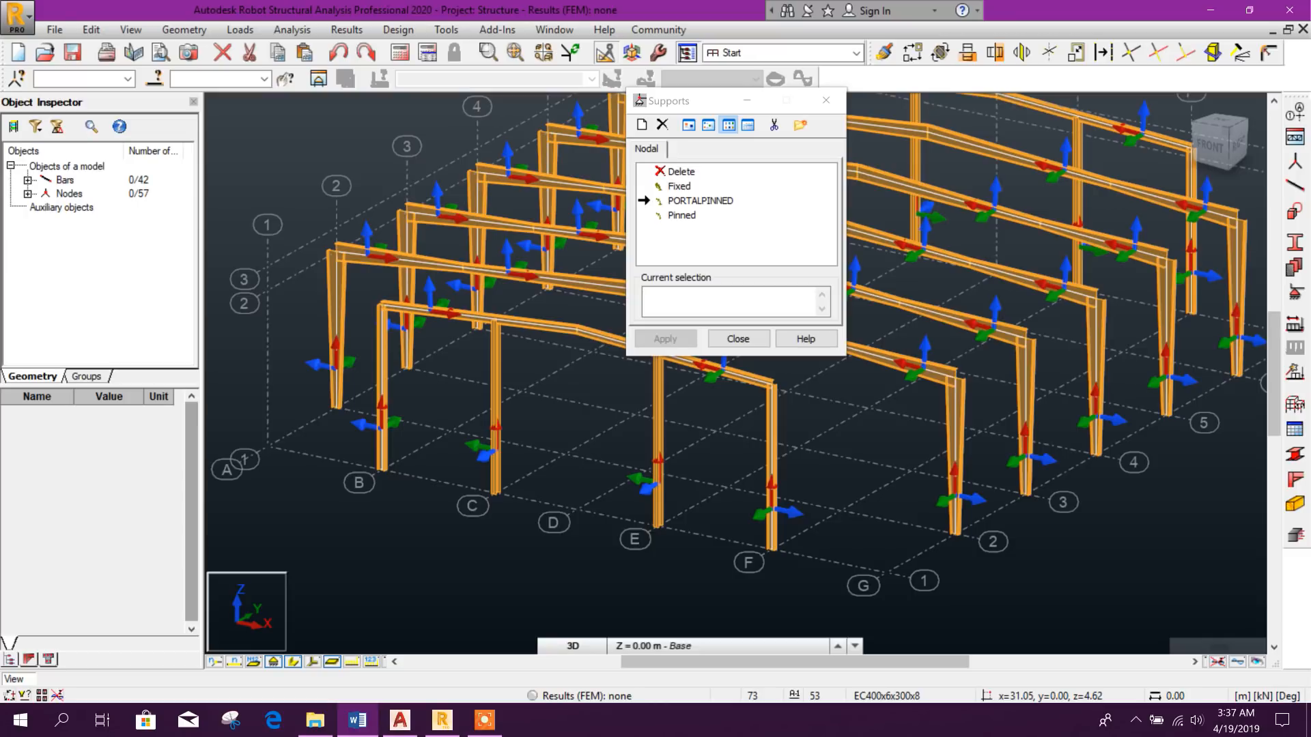
click(738, 338)
Assign the PORTALPINNED support to the base nodes of all the hall's columns
scroll(753, 395, down, 2)
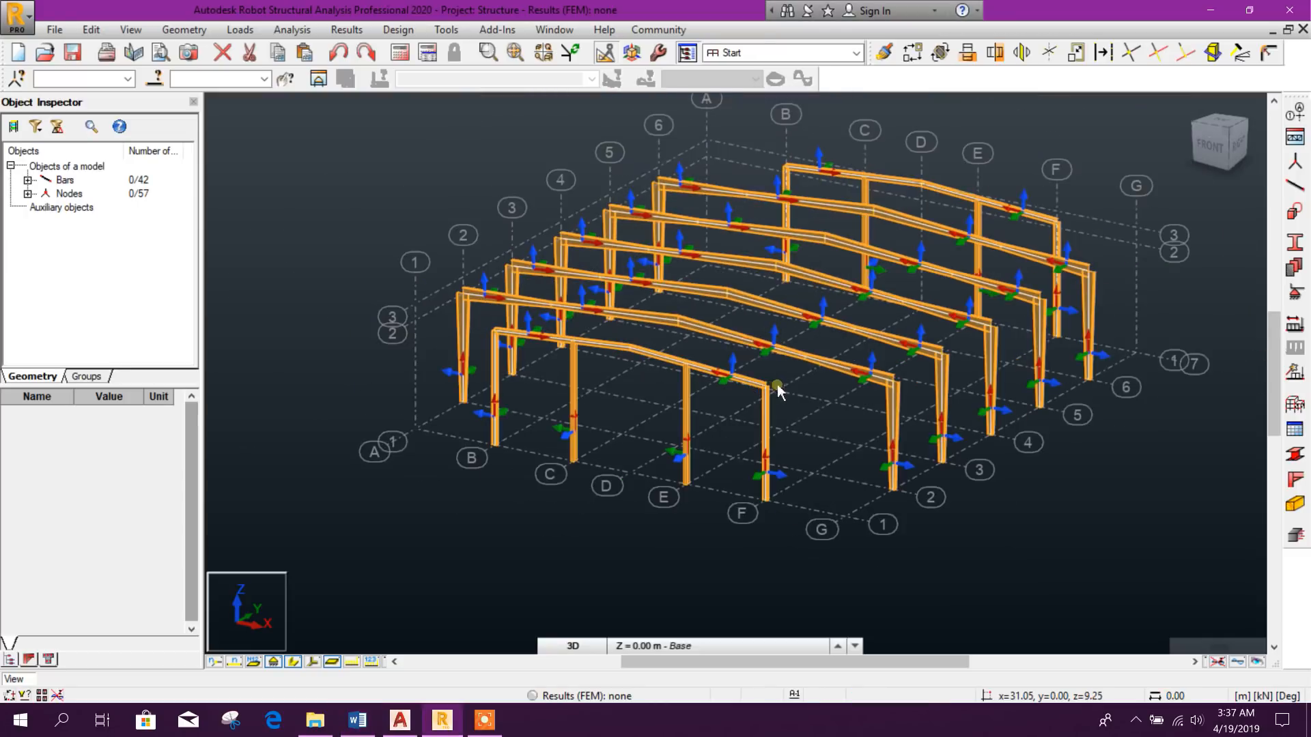
click(1210, 143)
drag(421, 396, 1089, 499)
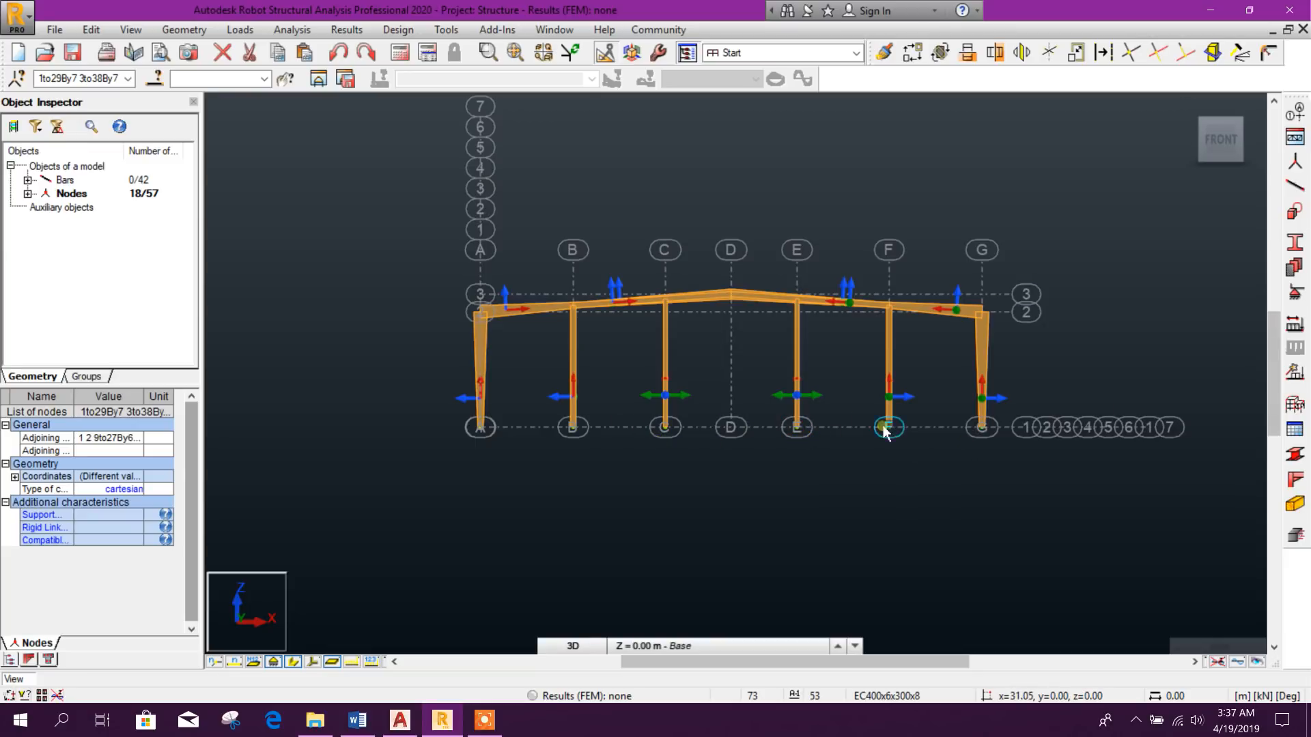
click(1294, 212)
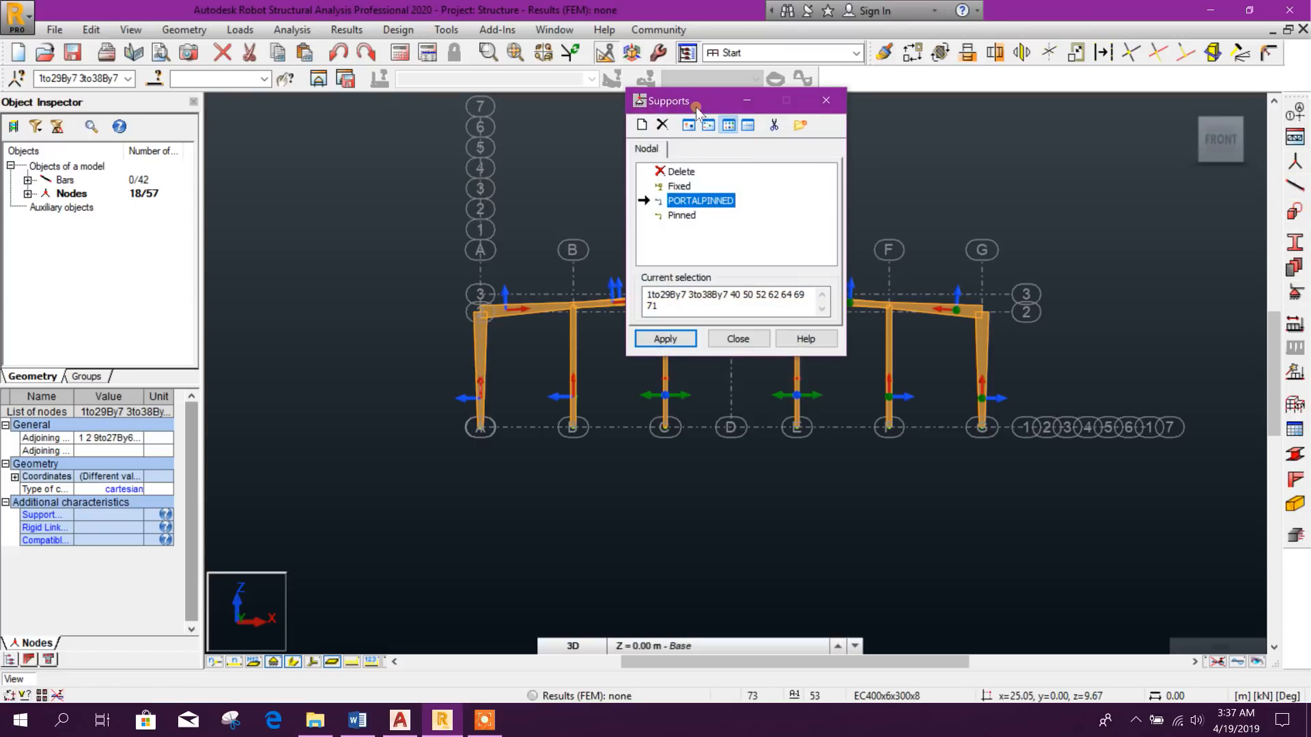
drag(697, 108, 1041, 132)
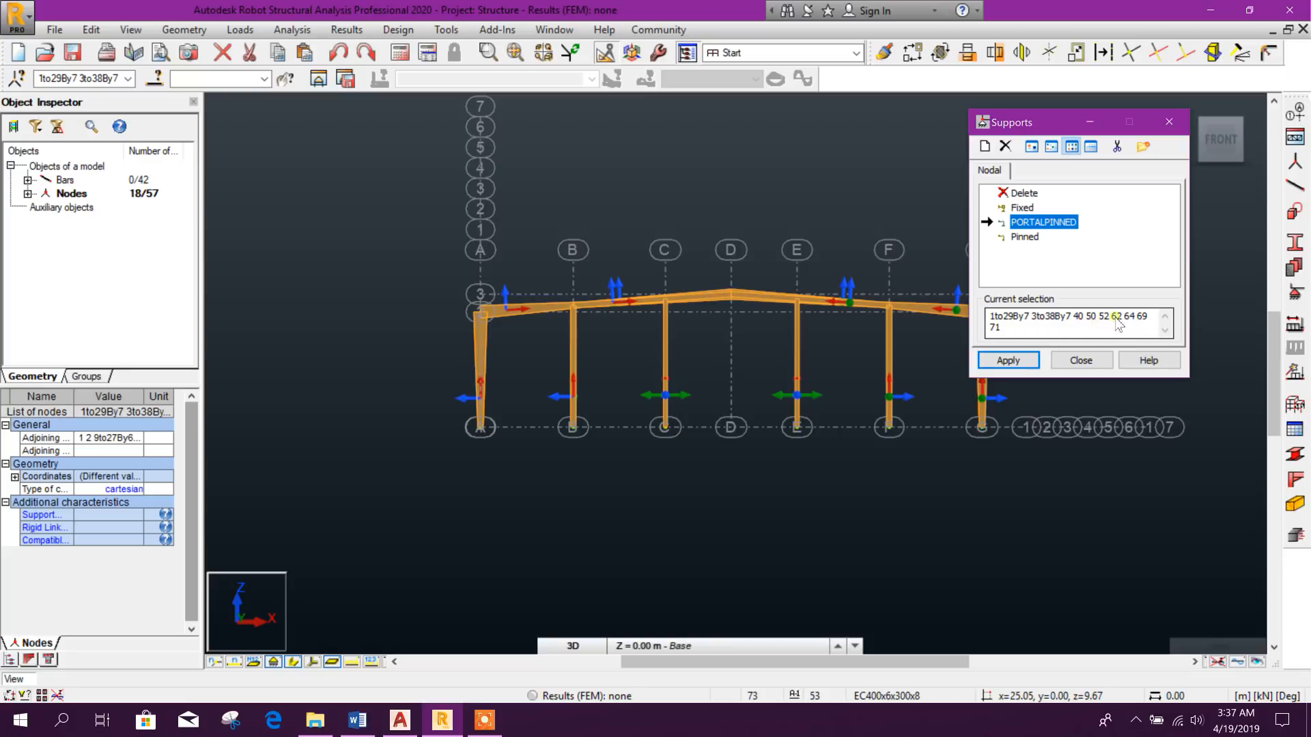
click(1016, 362)
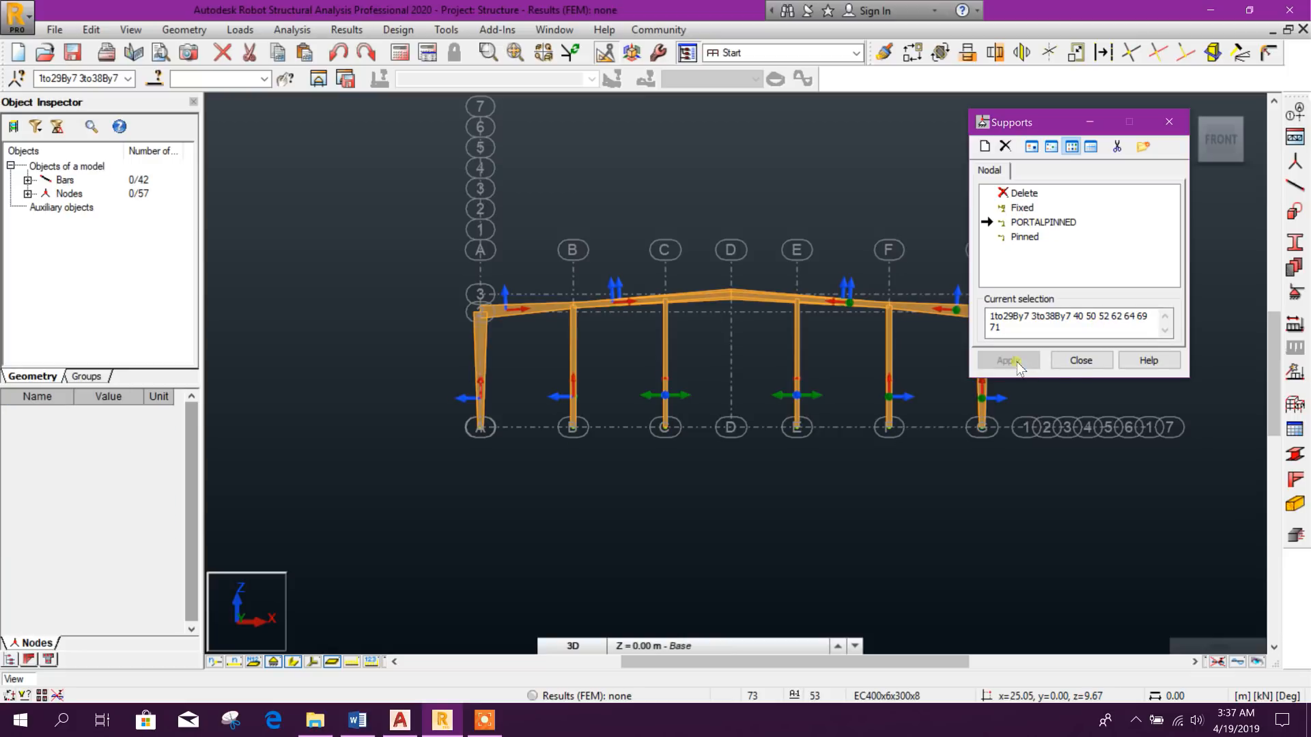
click(1081, 360)
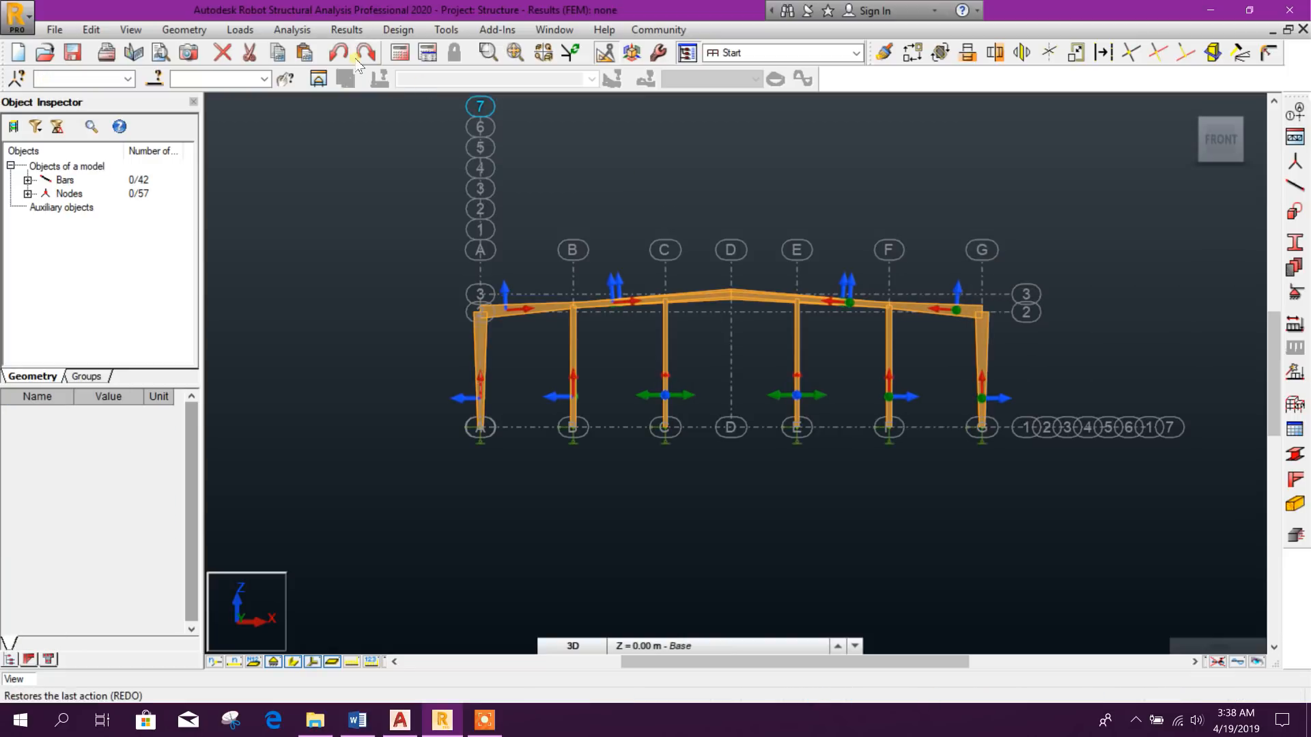
Examine the supports at the column bases in a 3D view of the hall
drag(1187, 114, 1123, 449)
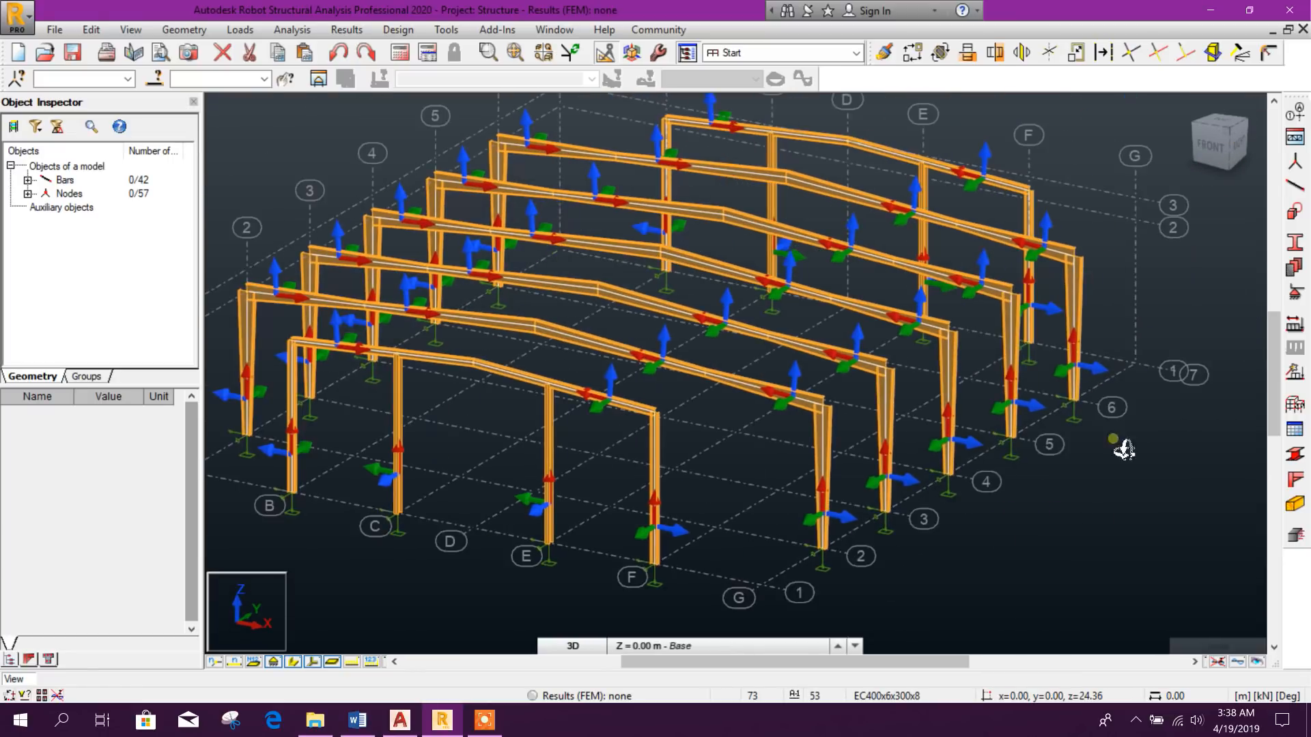
scroll(1063, 383, up, 2)
scroll(1060, 357, down, 3)
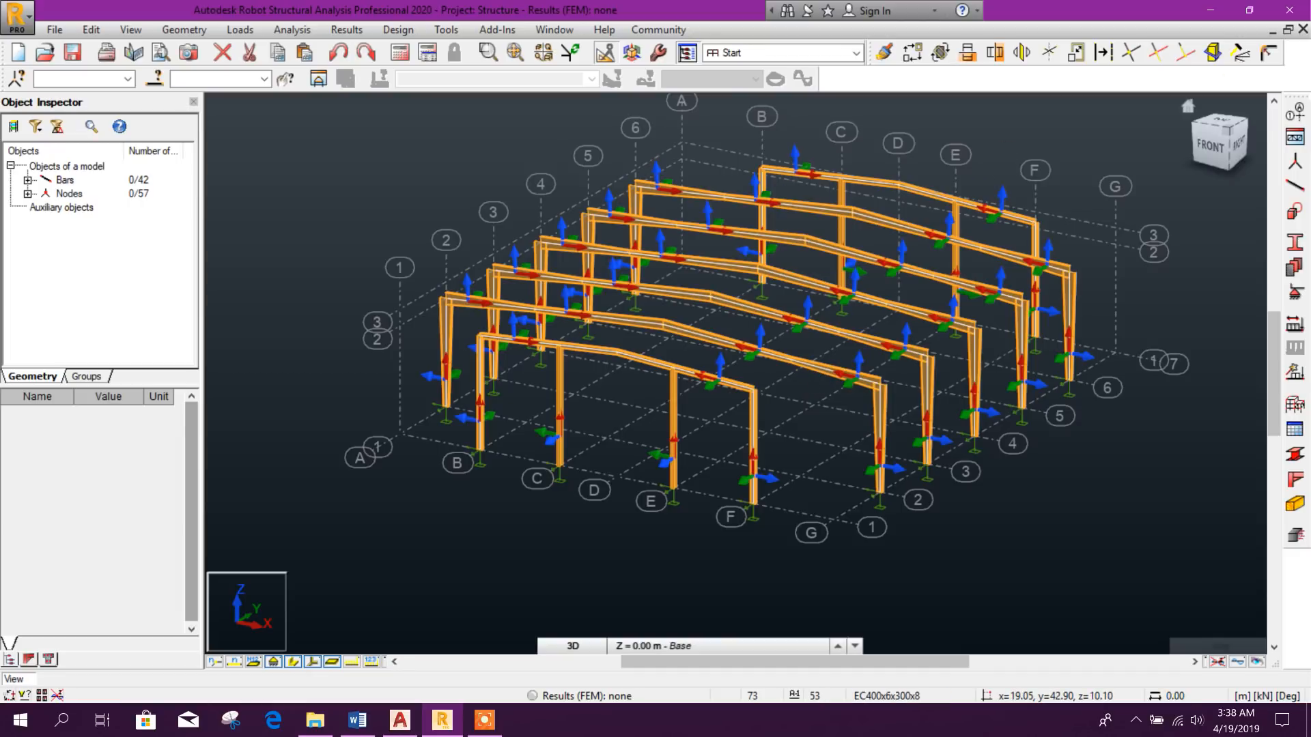
scroll(667, 273, up, 4)
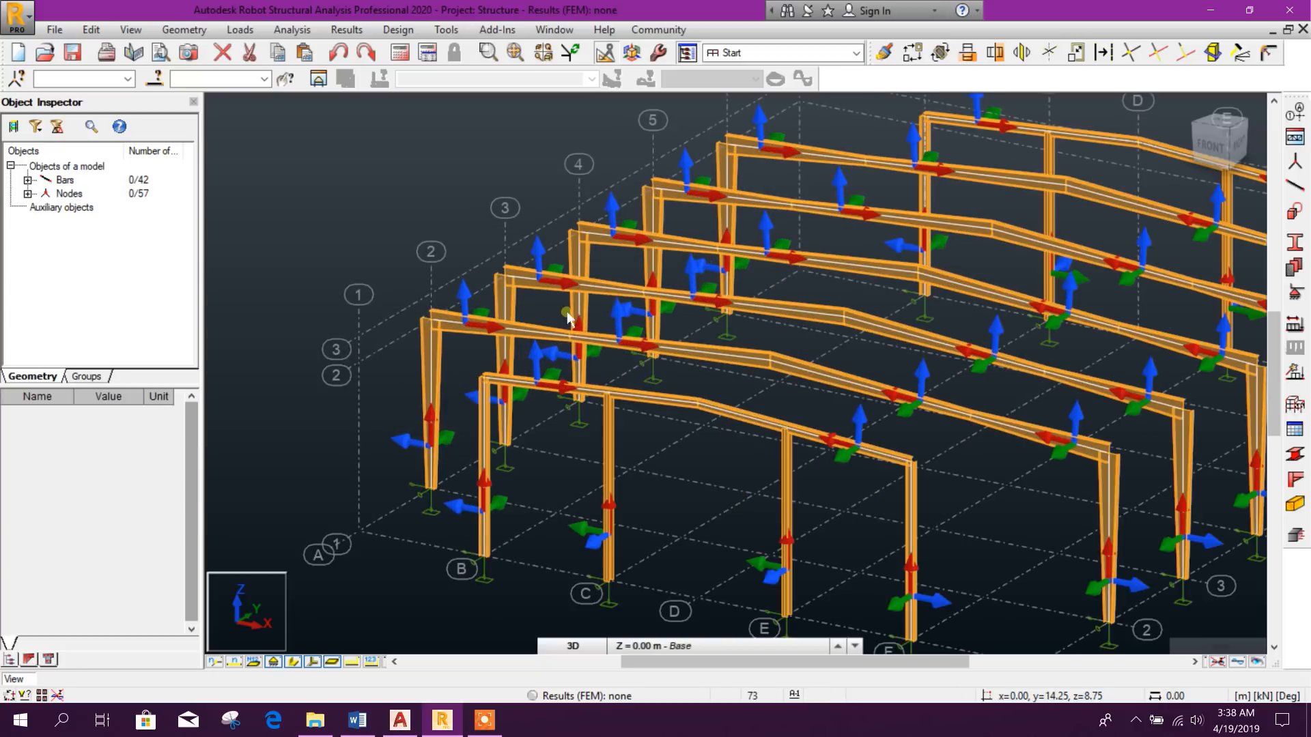
scroll(936, 433, down, 5)
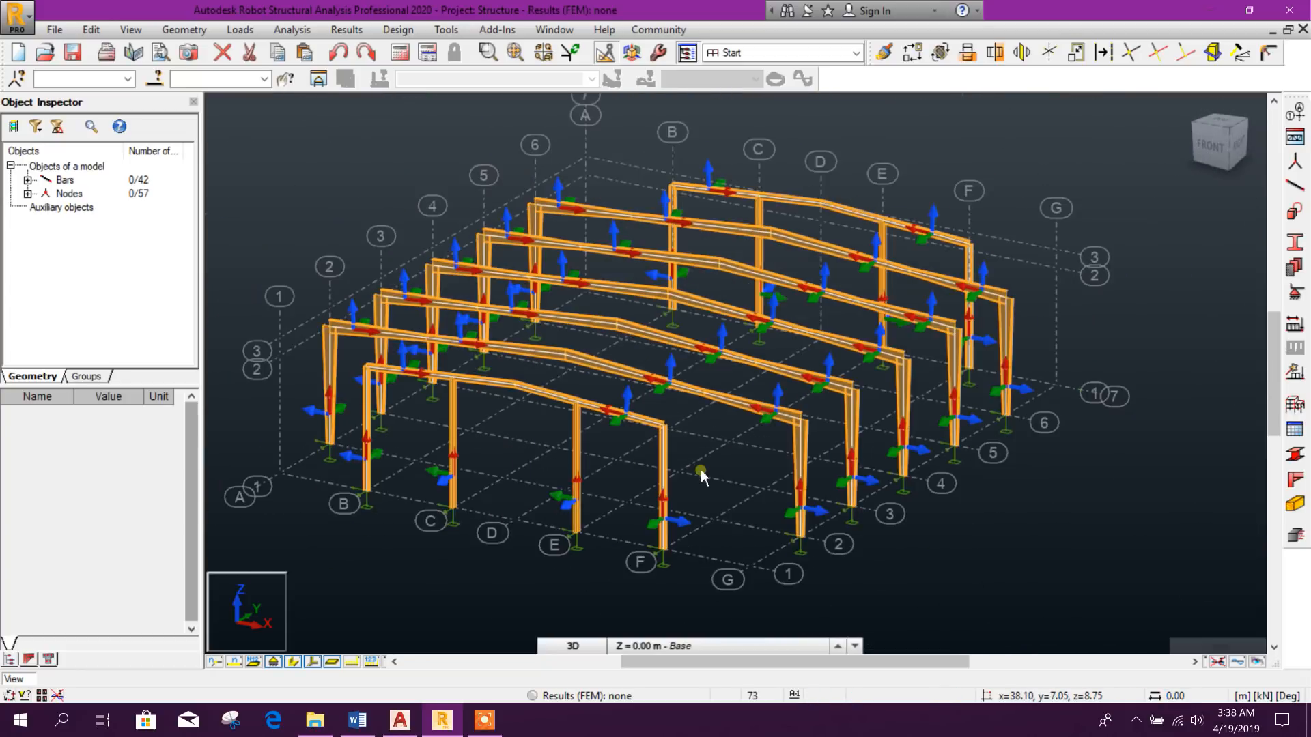
Add STR100x75x3 strut bars between neighbouring frames along both eaves, joining the tapered-frame eaves and the end-frame corners
click(1295, 187)
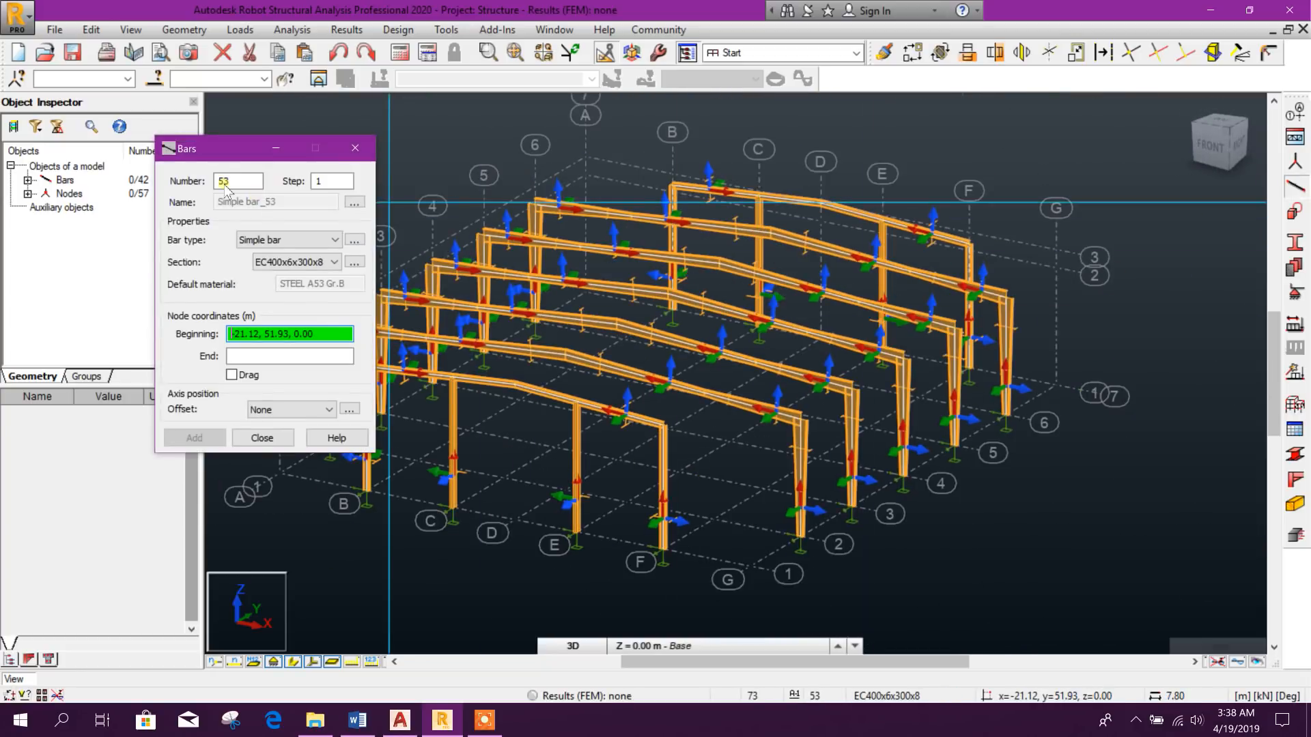
drag(222, 157, 422, 117)
click(533, 222)
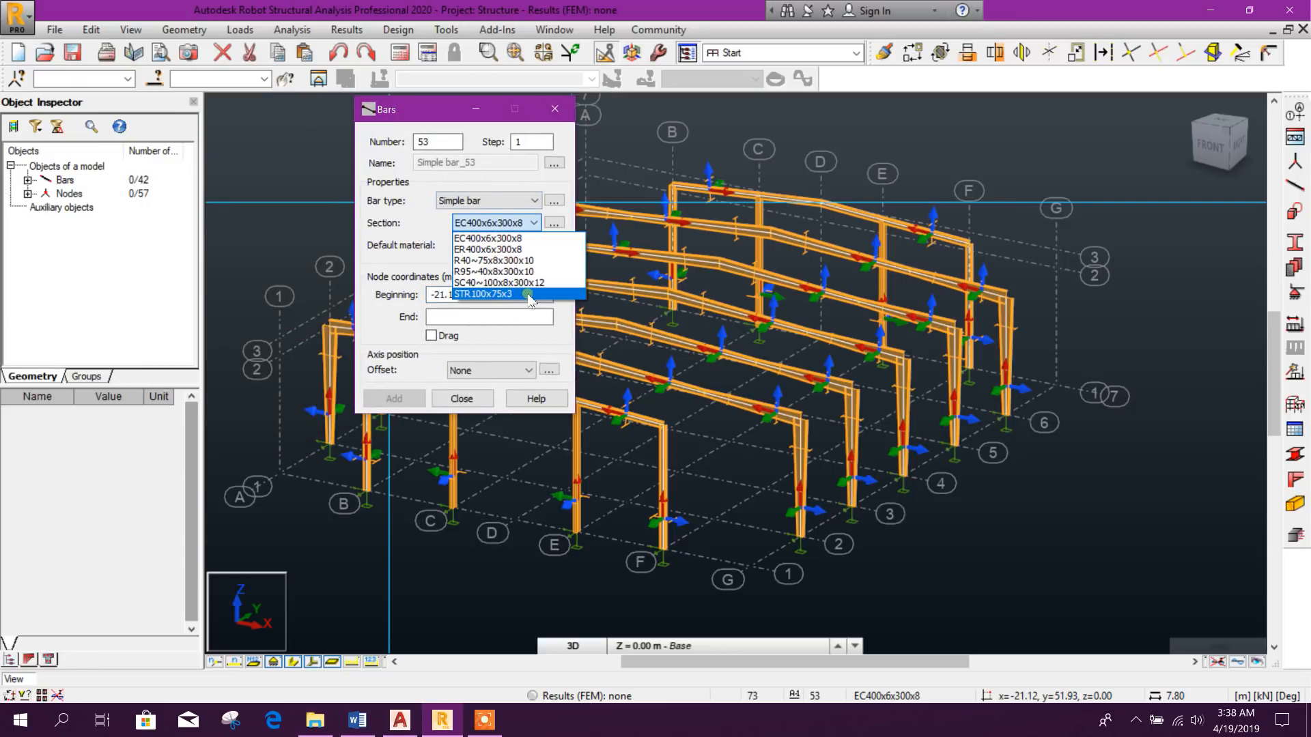
click(526, 294)
drag(433, 118, 958, 127)
scroll(330, 327, up, 3)
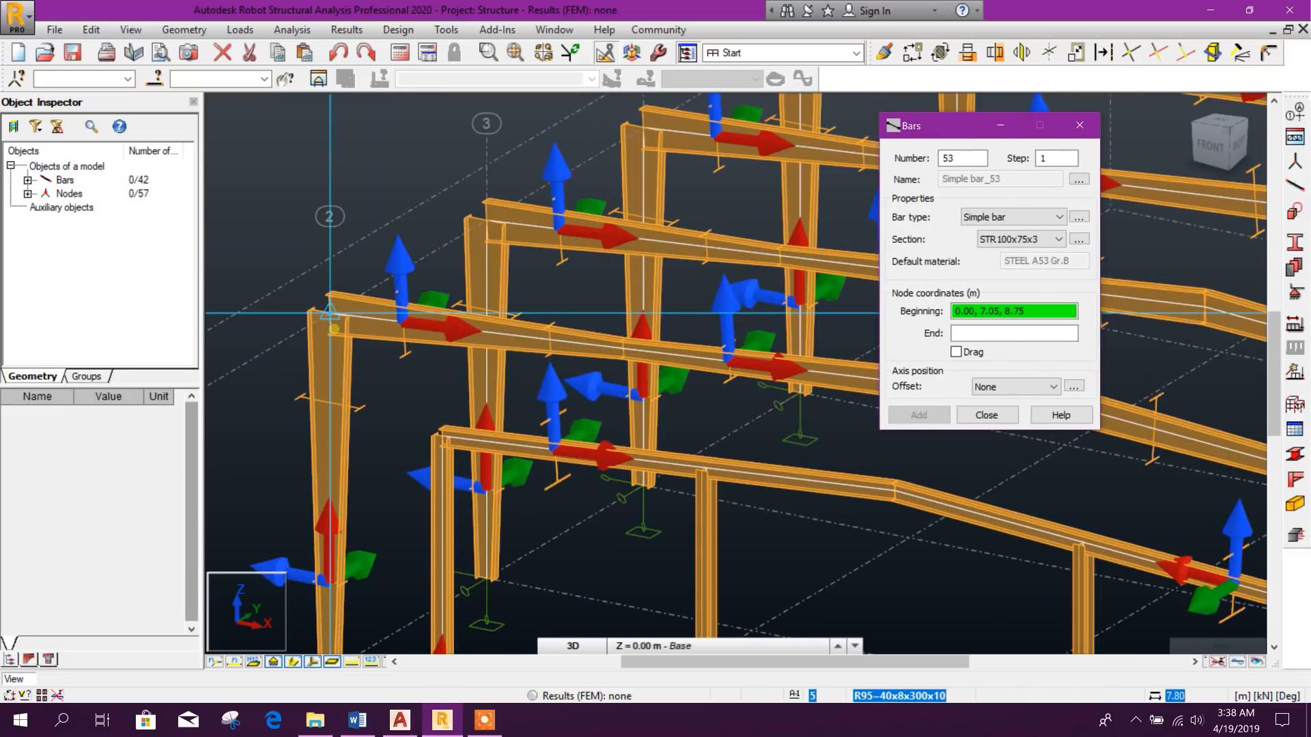
click(330, 315)
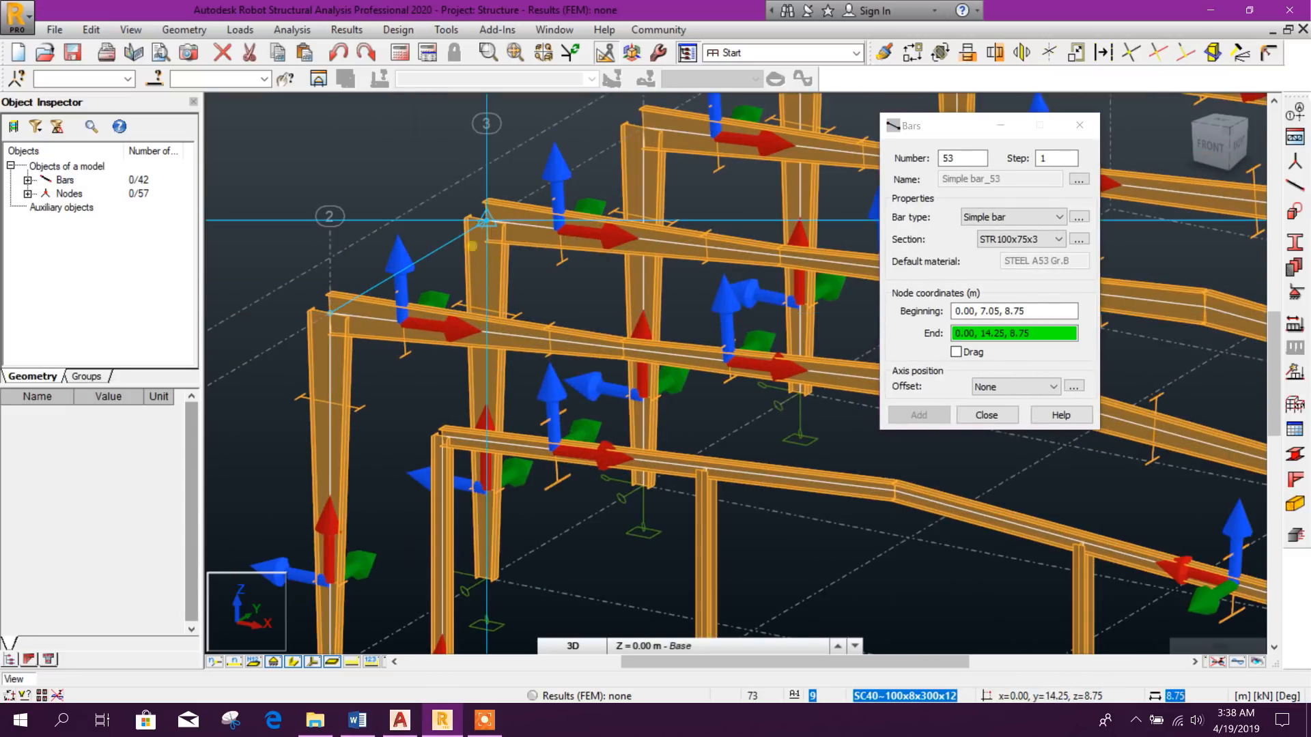
click(956, 352)
click(487, 222)
click(643, 129)
middle_drag(754, 109, 623, 296)
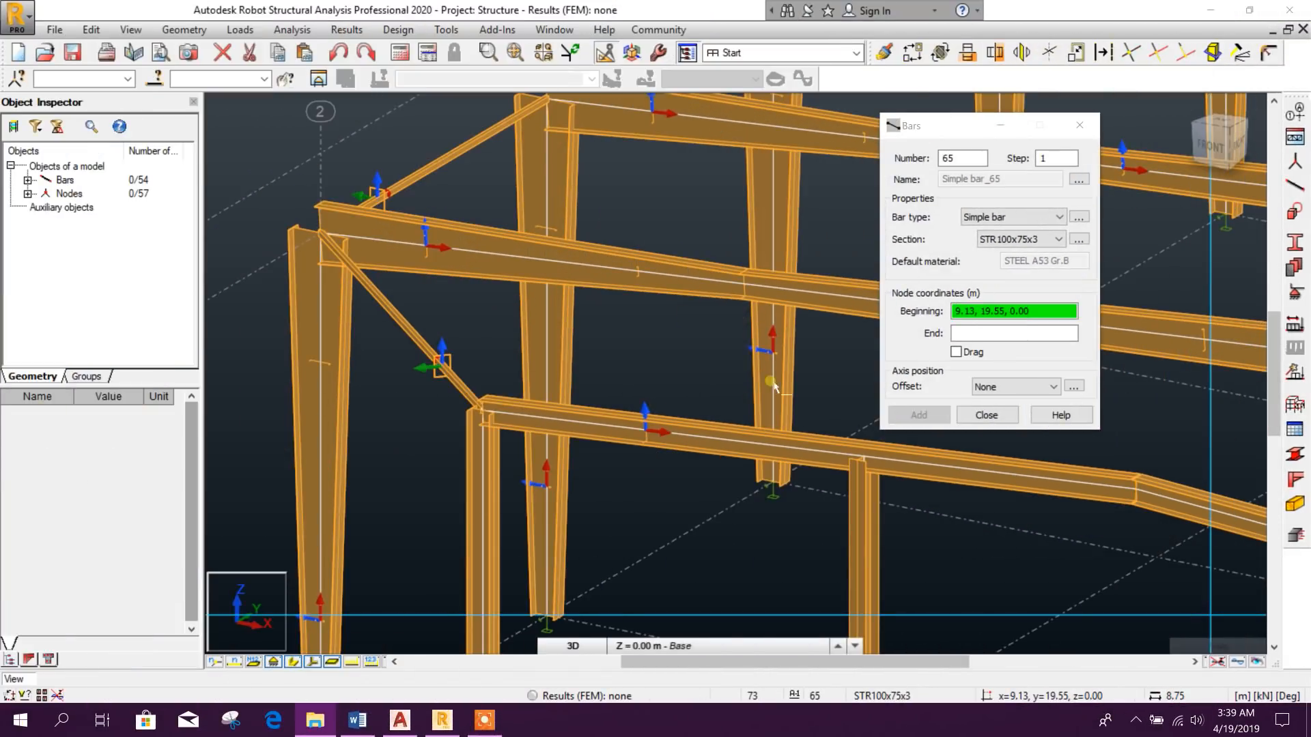
click(983, 416)
Examine the eave struts along both sides of the hall and at the end-frame corners
scroll(828, 413, down, 5)
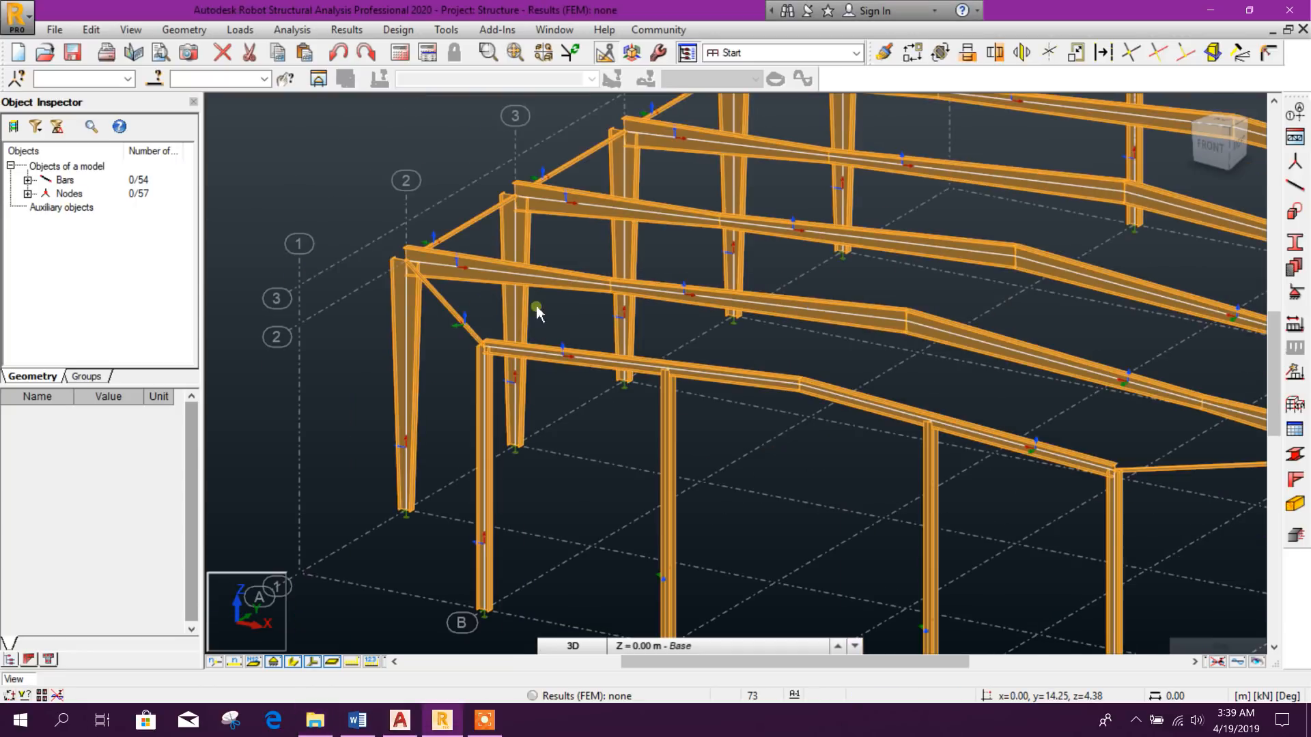
shift+middle_drag(814, 447, 671, 381)
scroll(711, 377, up, 3)
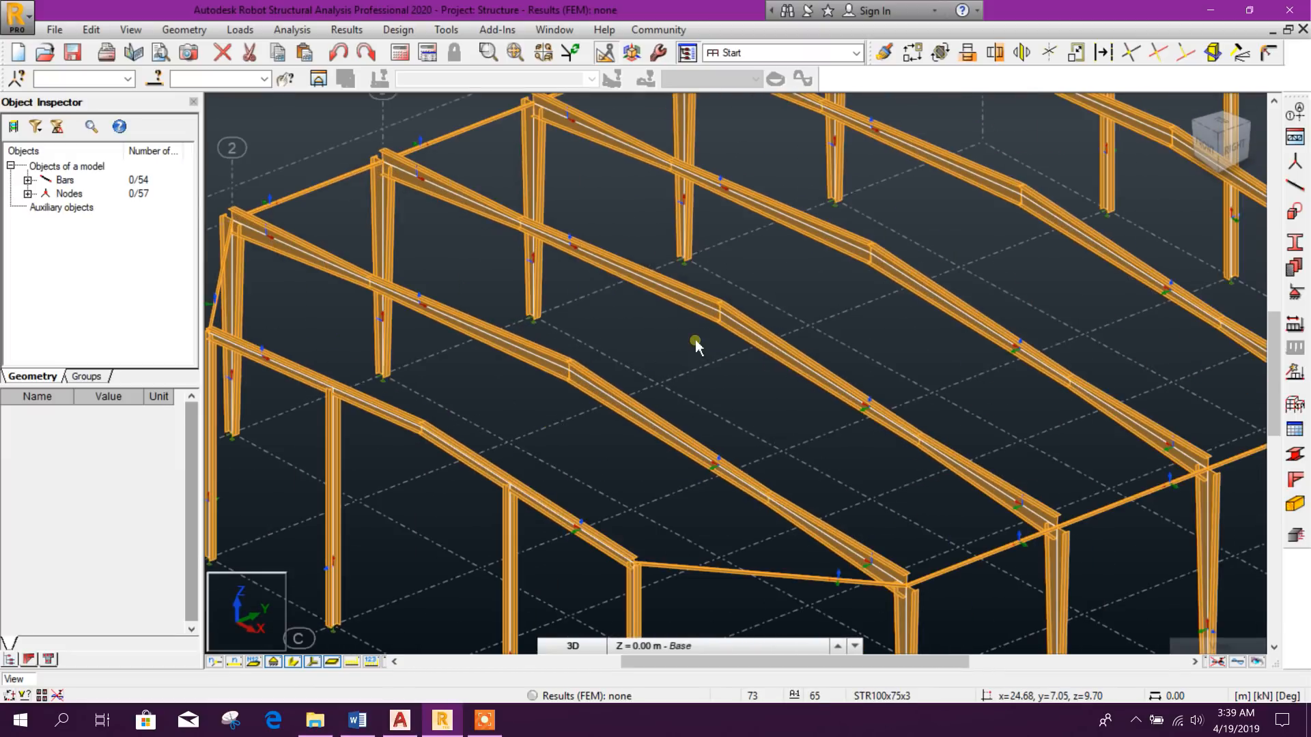
scroll(693, 344, down, 2)
middle_drag(867, 432, 839, 387)
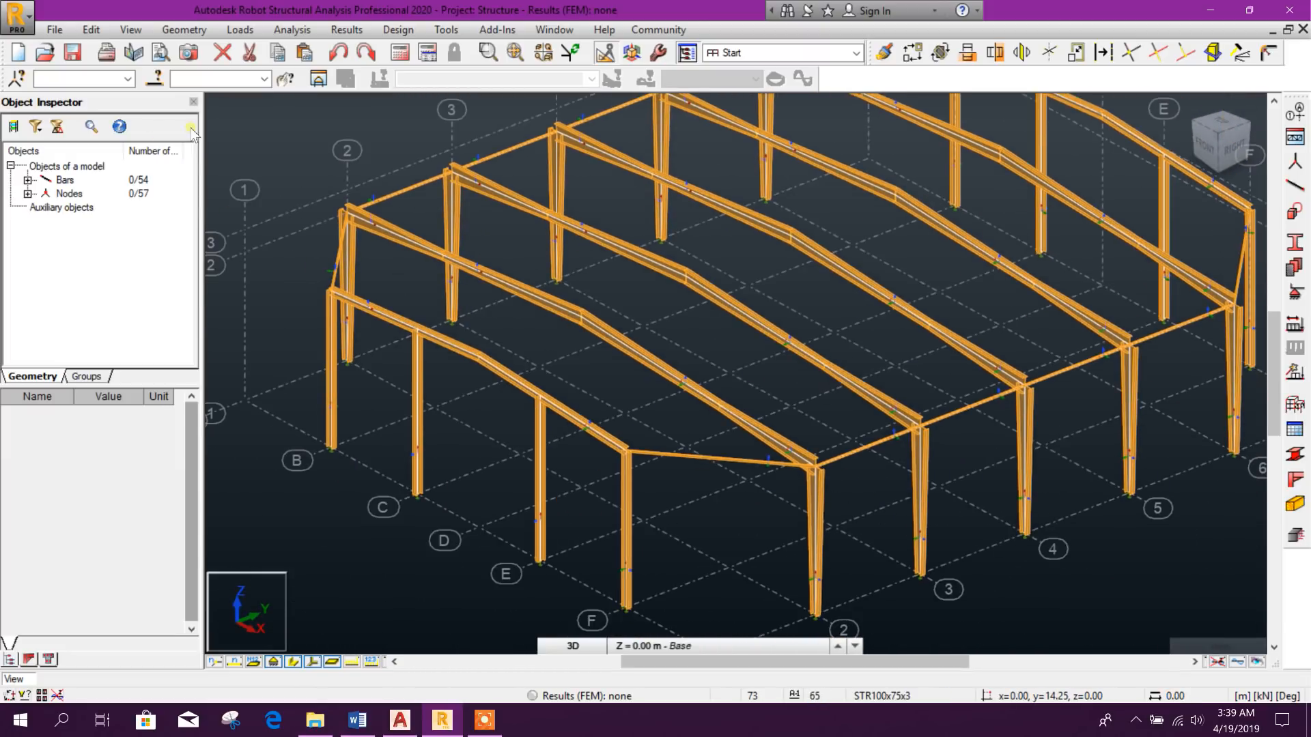
Add STR100x75x3 ridge strut bars from the front end-frame apex to the axis 2 frame and on to the axis 3 frame
click(1294, 185)
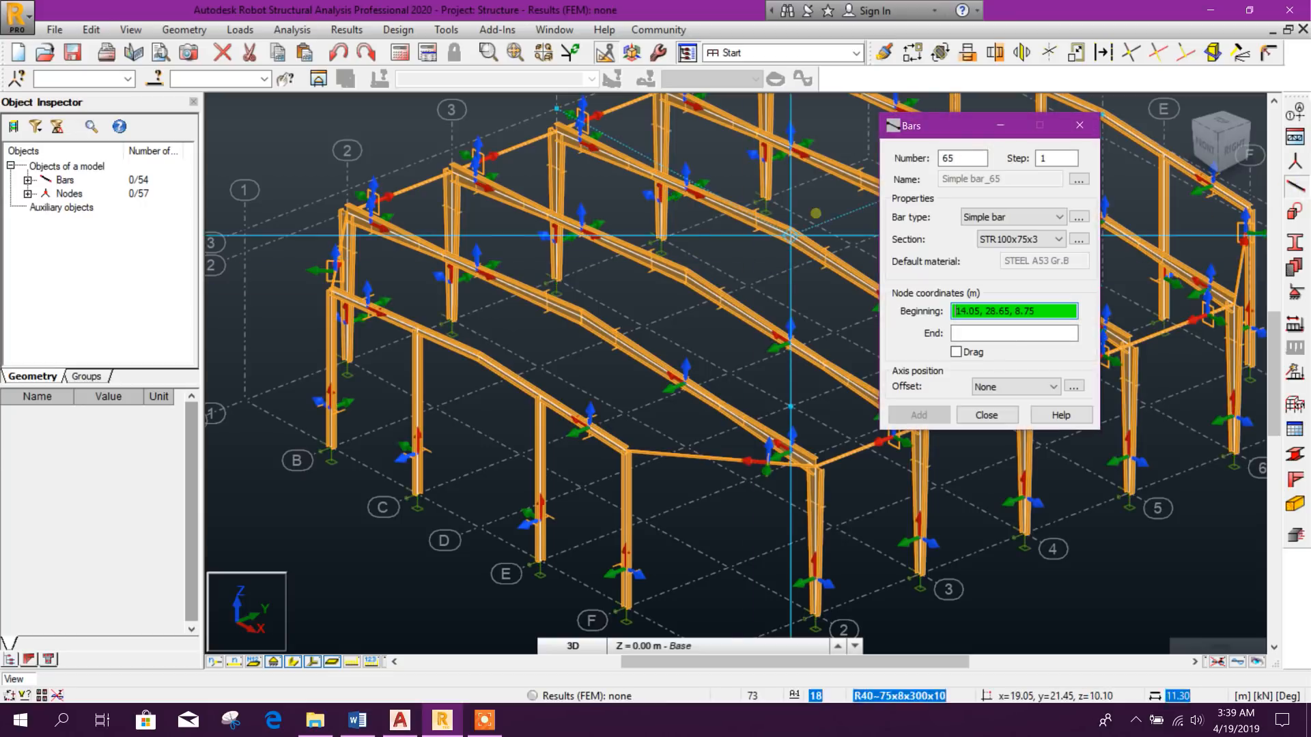
middle_drag(791, 235, 796, 267)
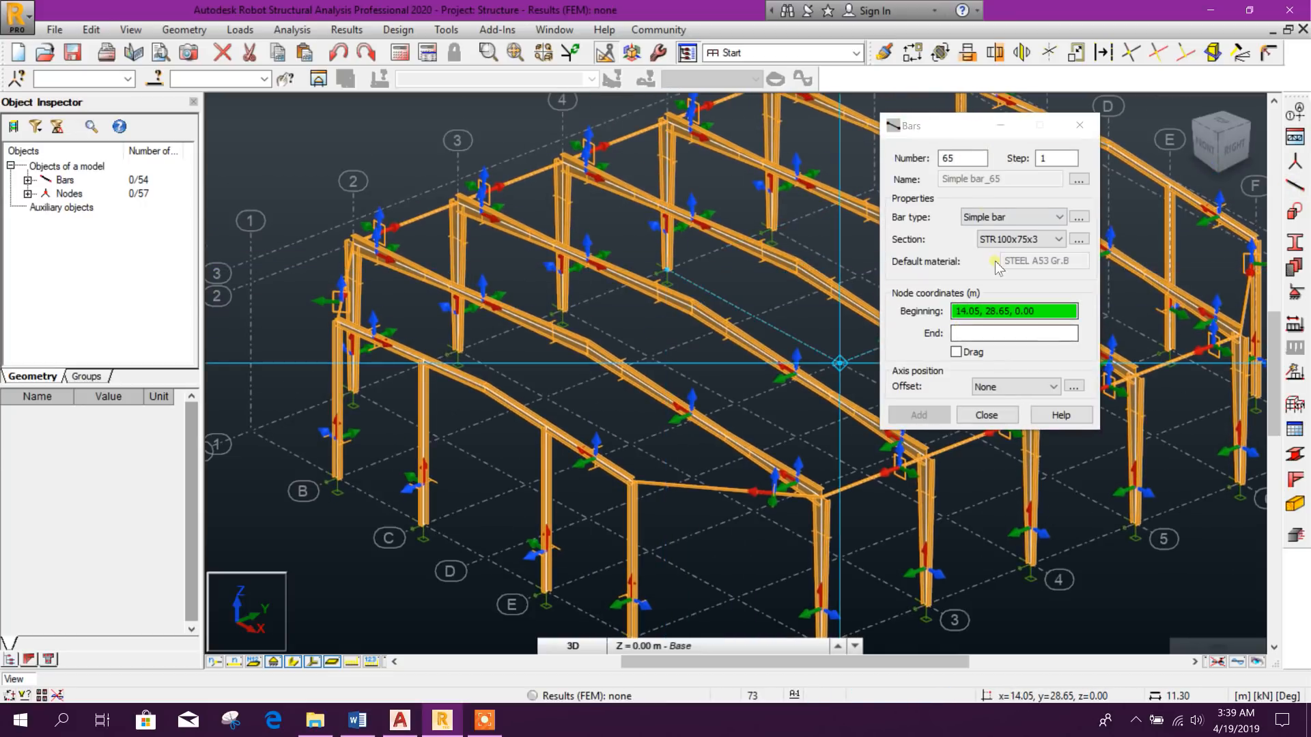
drag(956, 126, 1002, 102)
scroll(460, 405, up, 2)
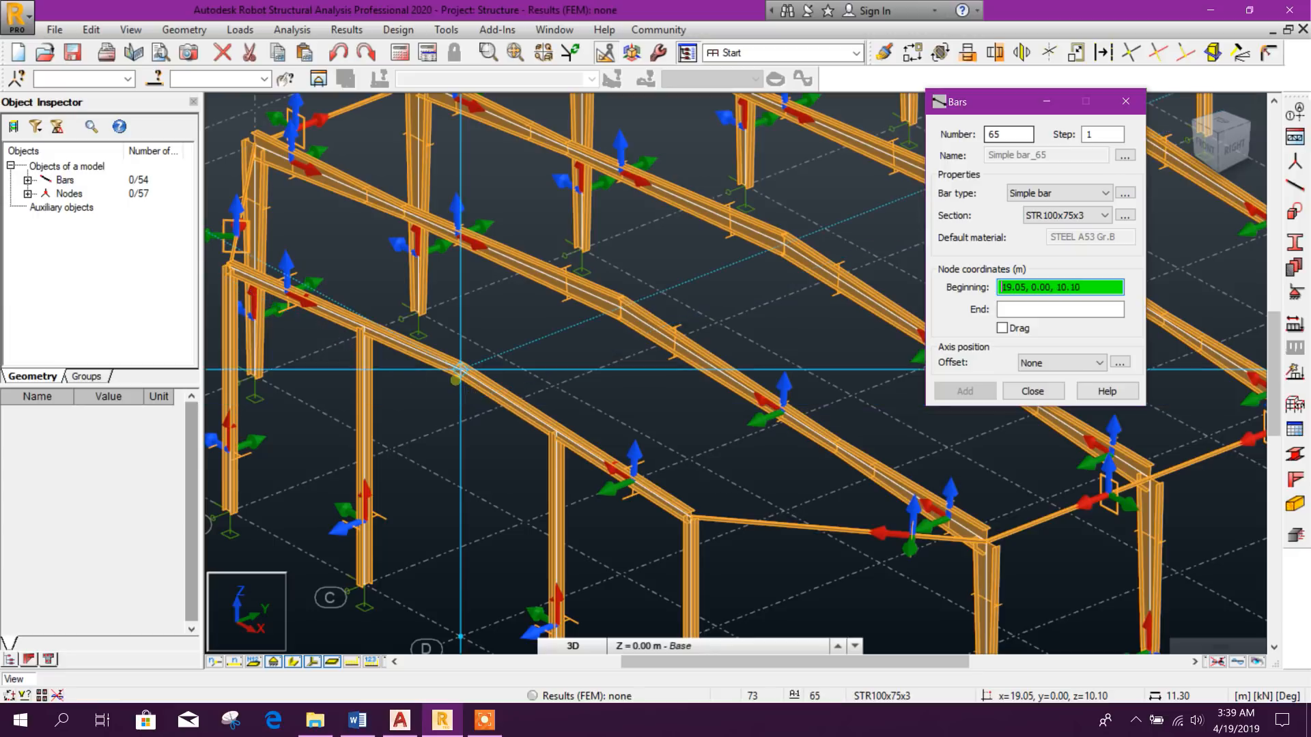
click(460, 405)
click(618, 310)
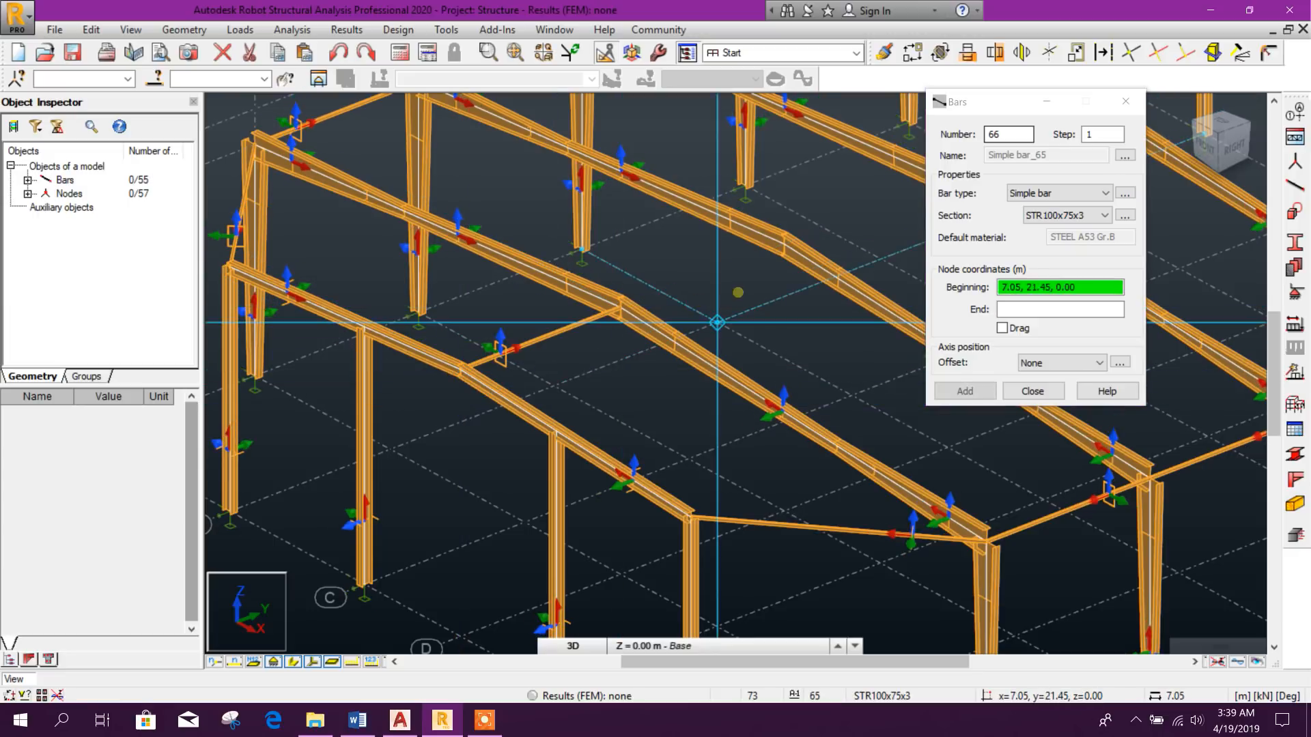
shift+middle_drag(620, 357, 629, 345)
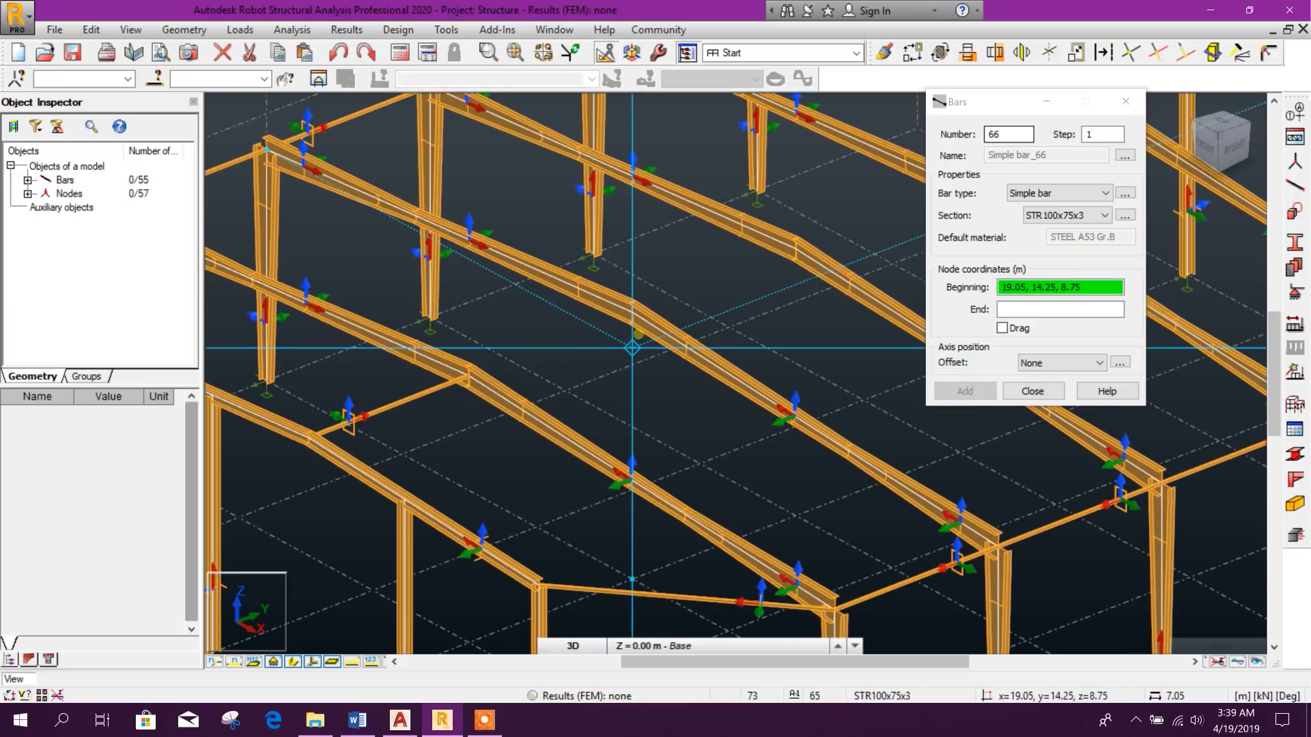
click(468, 376)
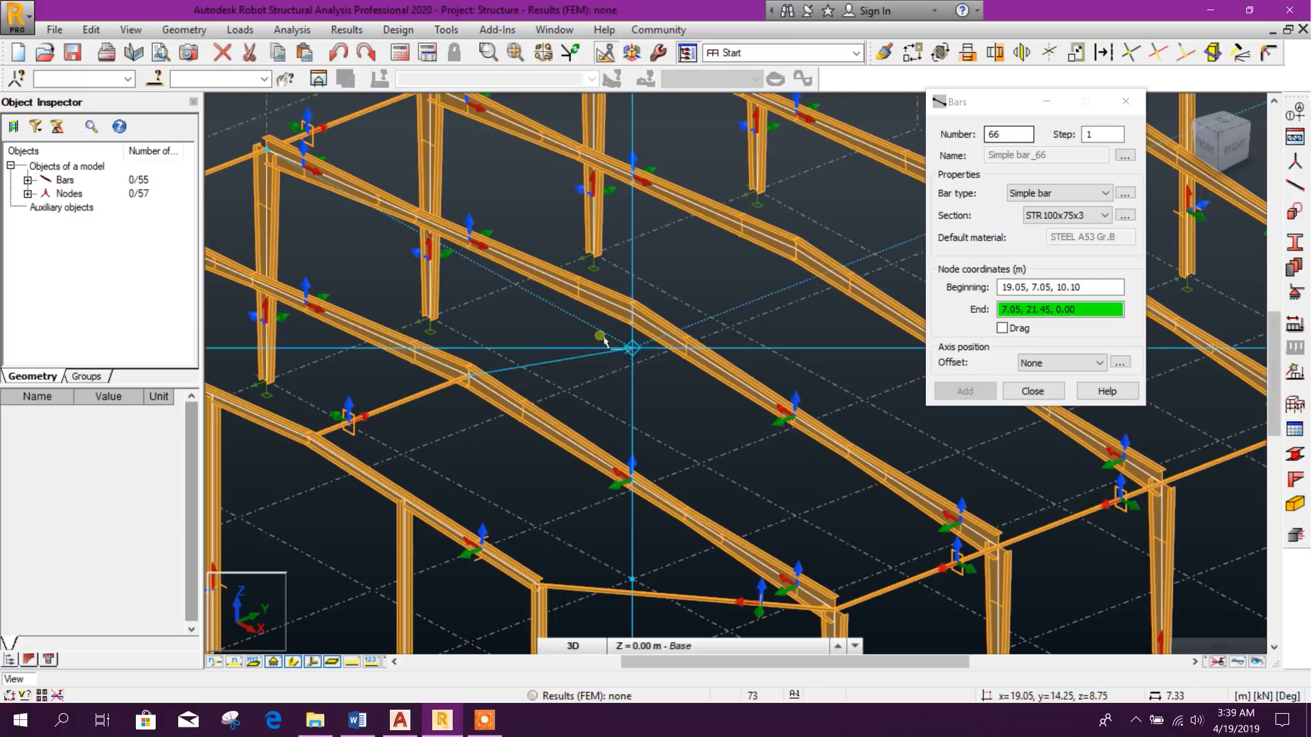
click(632, 311)
middle_drag(736, 303, 612, 373)
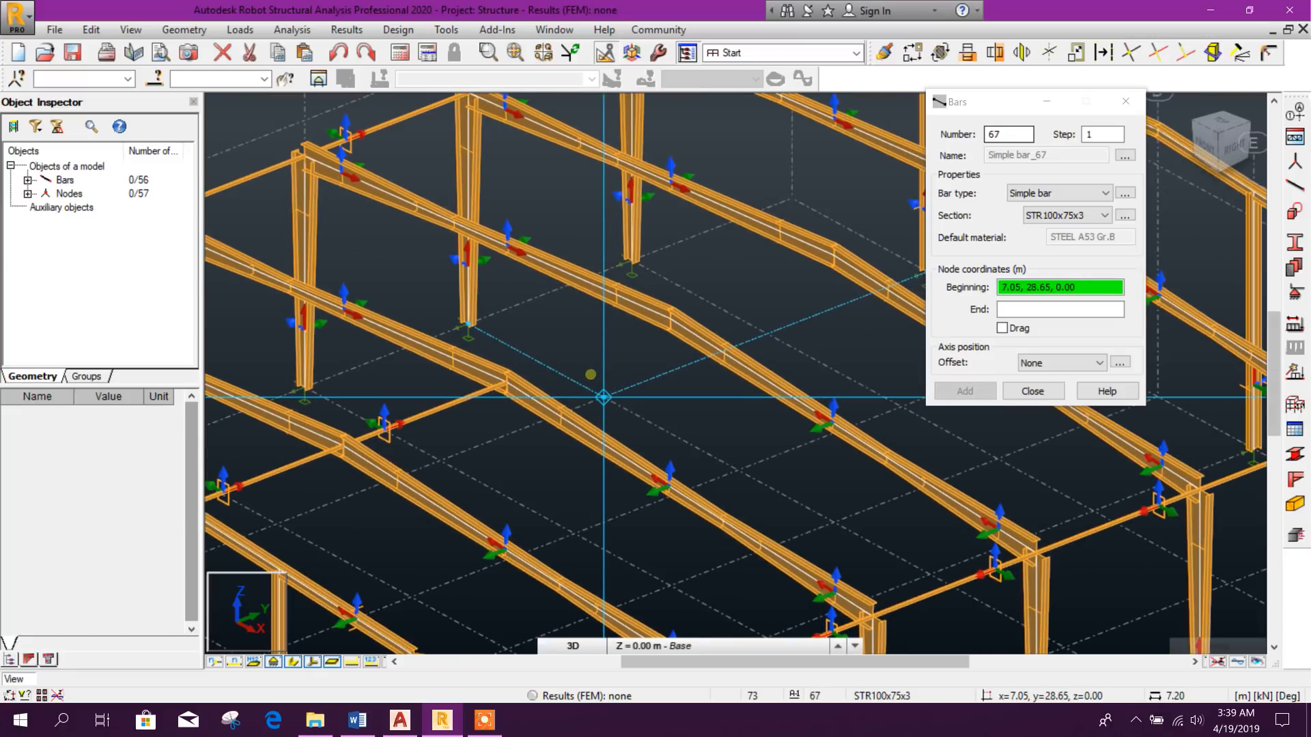
Enable continuous bar drawing and chain the remaining STR100x75x3 ridge struts from the axis 3 frame apex to the rear end-frame apex
click(1001, 329)
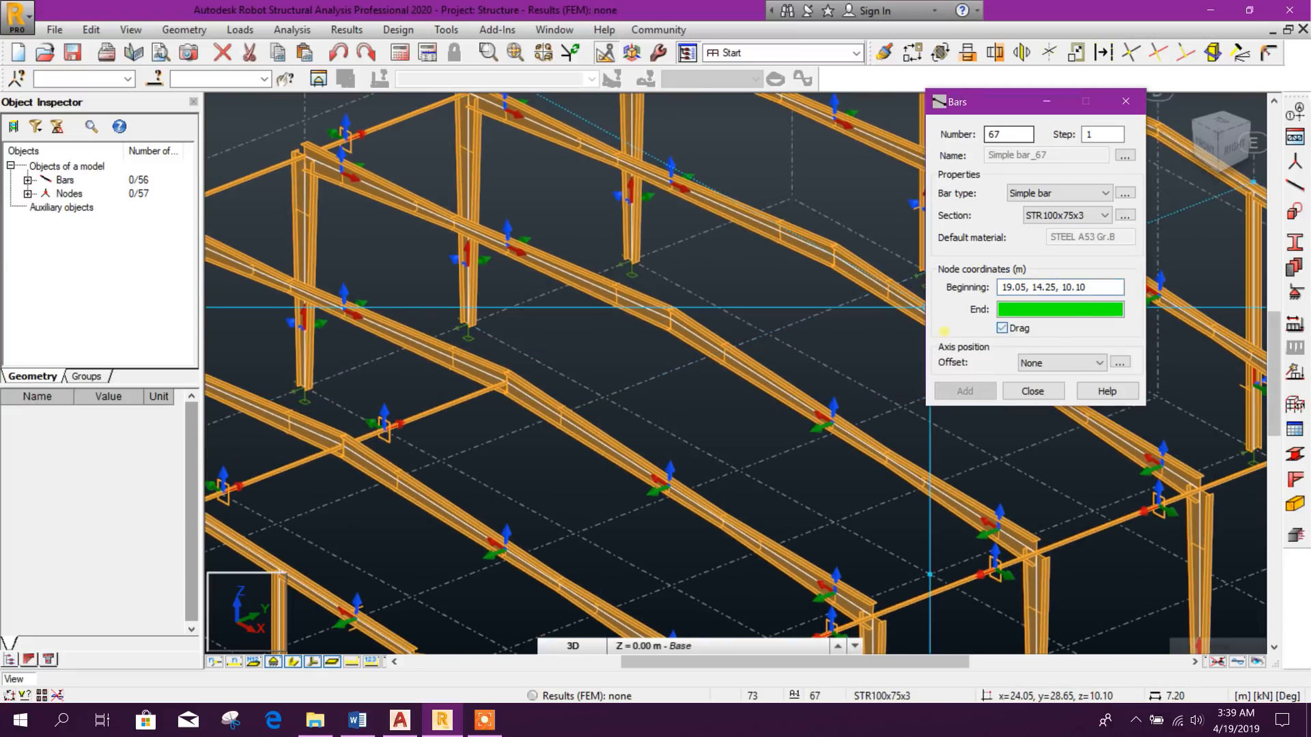
click(671, 319)
middle_drag(779, 316, 615, 401)
click(669, 342)
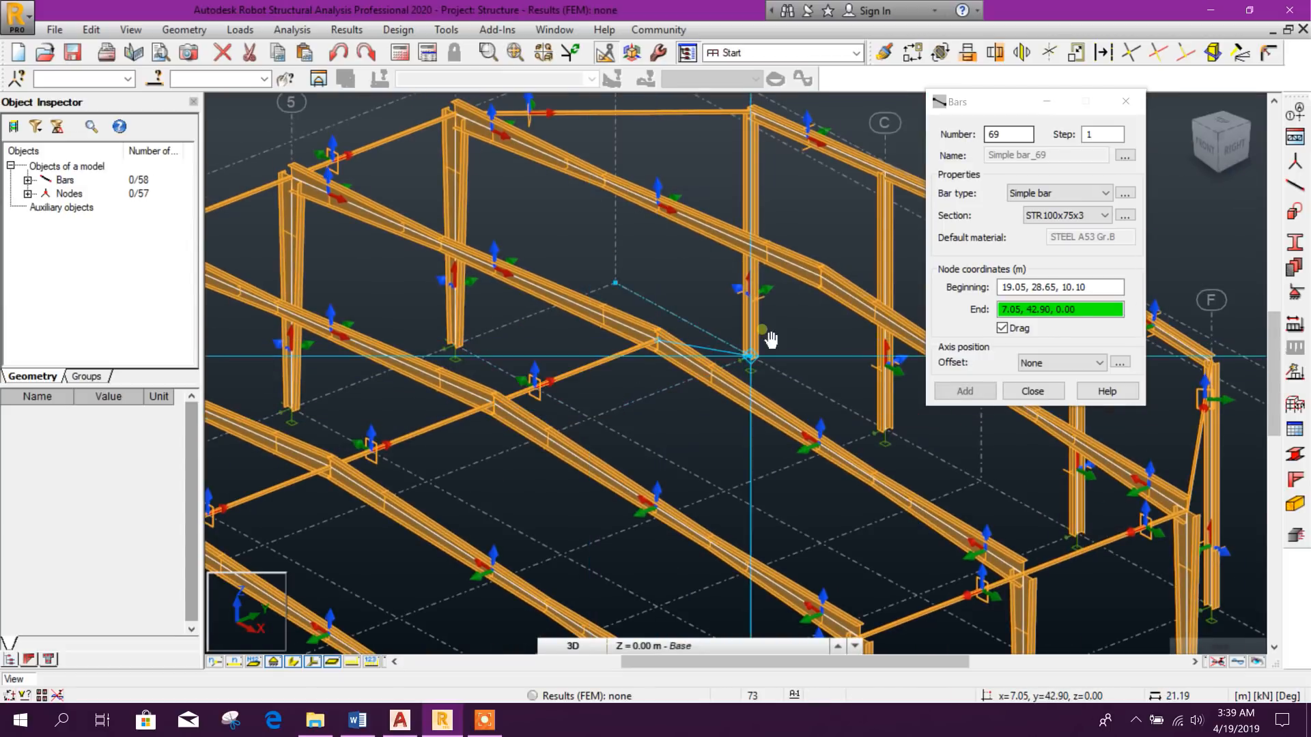
middle_drag(770, 339, 608, 427)
click(671, 366)
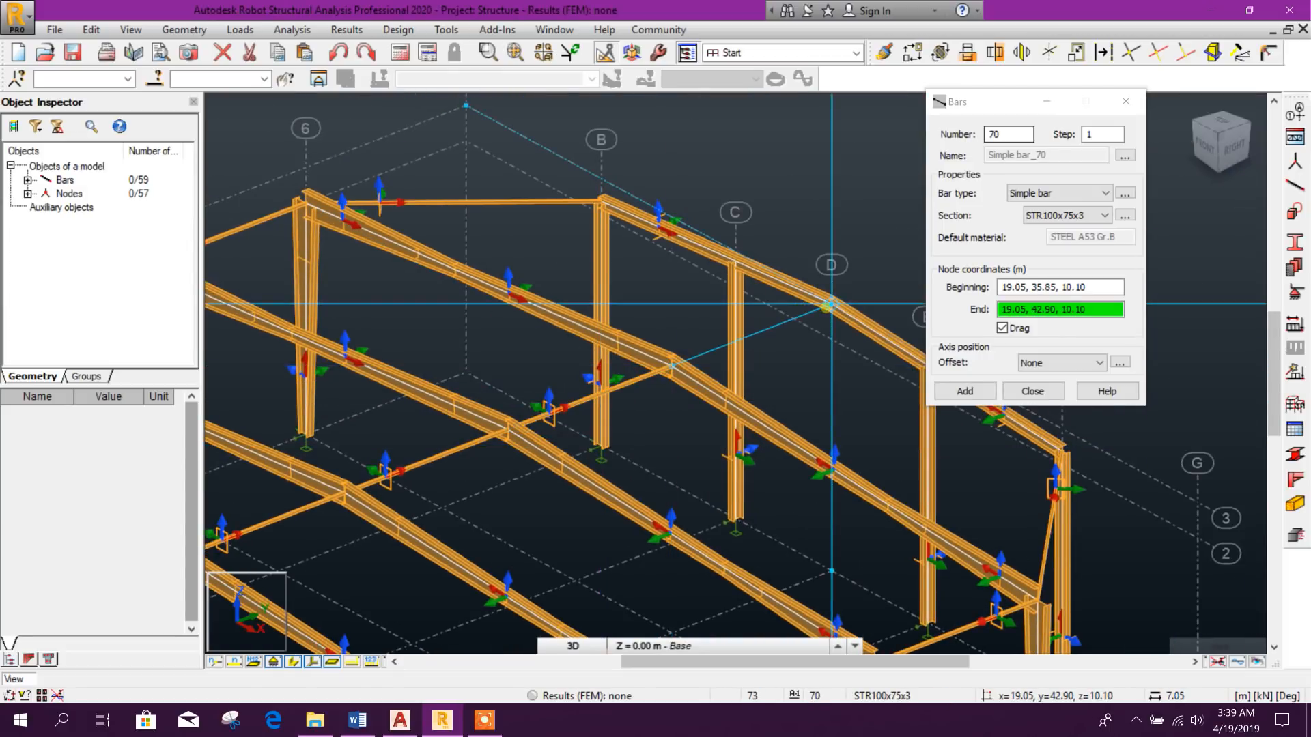
click(835, 293)
click(1032, 391)
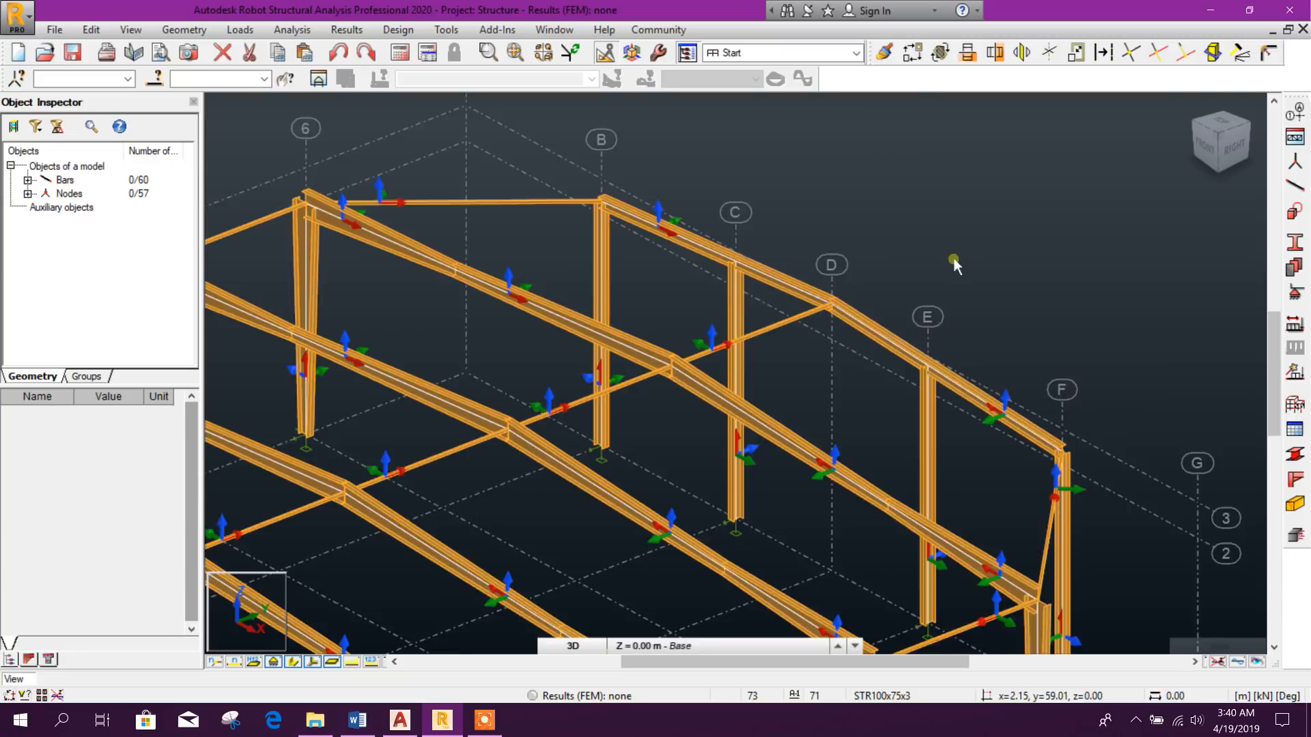
Turn off the display of the bars' local systems in the hall model
scroll(949, 282, down, 5)
shift+middle_drag(854, 521, 808, 515)
scroll(732, 366, up, 3)
scroll(732, 367, up, 1)
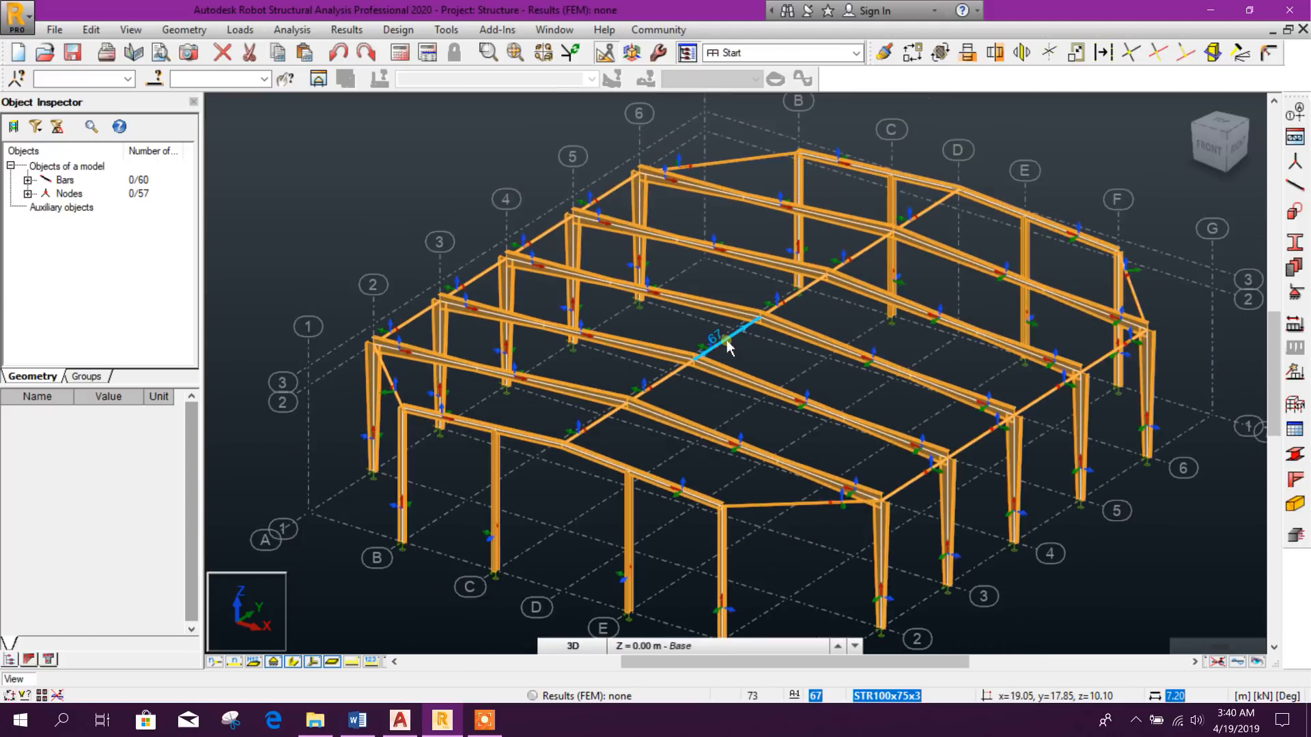
middle_drag(790, 383, 717, 336)
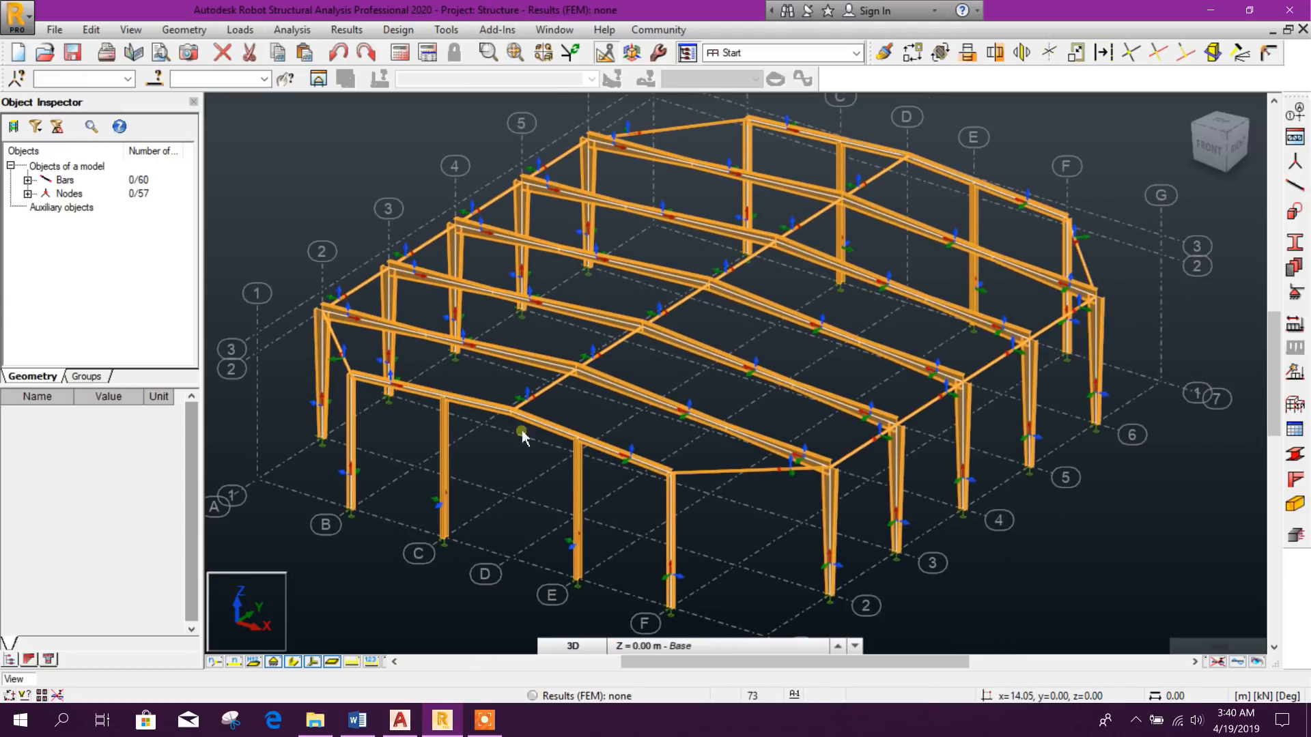
right_click(393, 234)
click(467, 416)
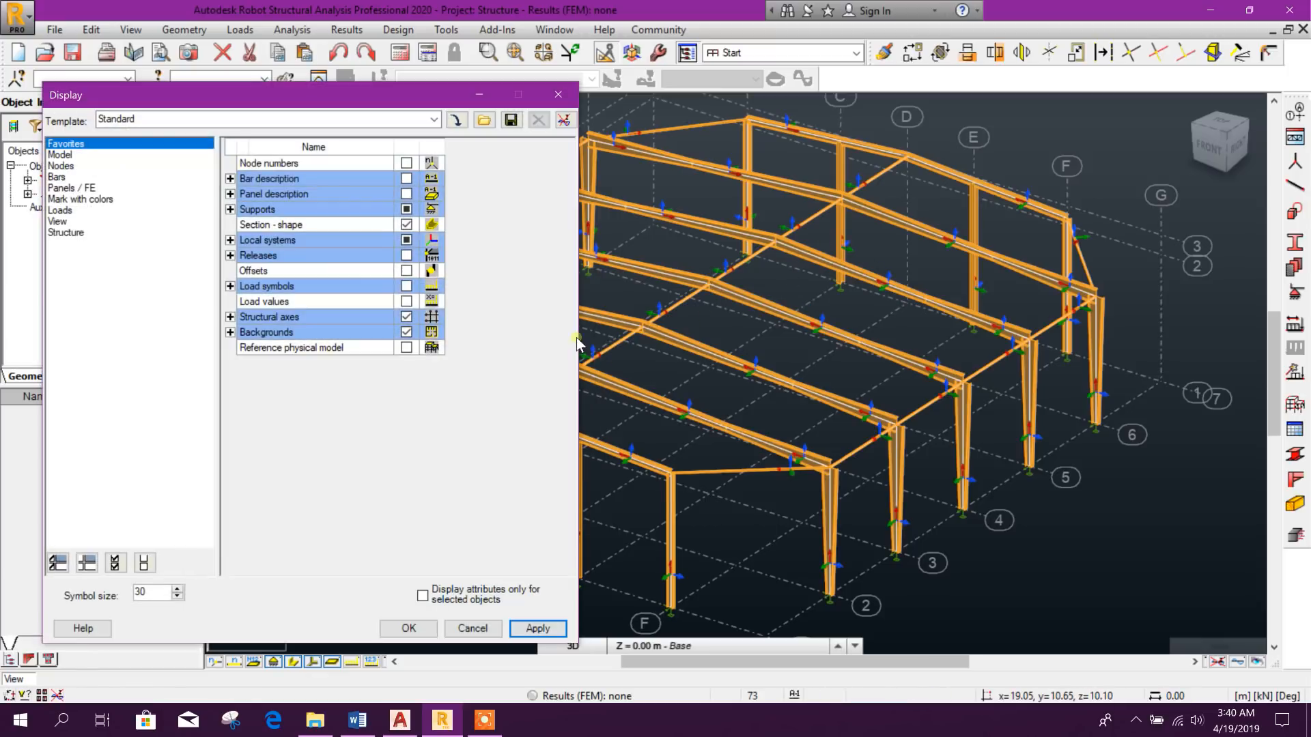
click(58, 176)
click(63, 155)
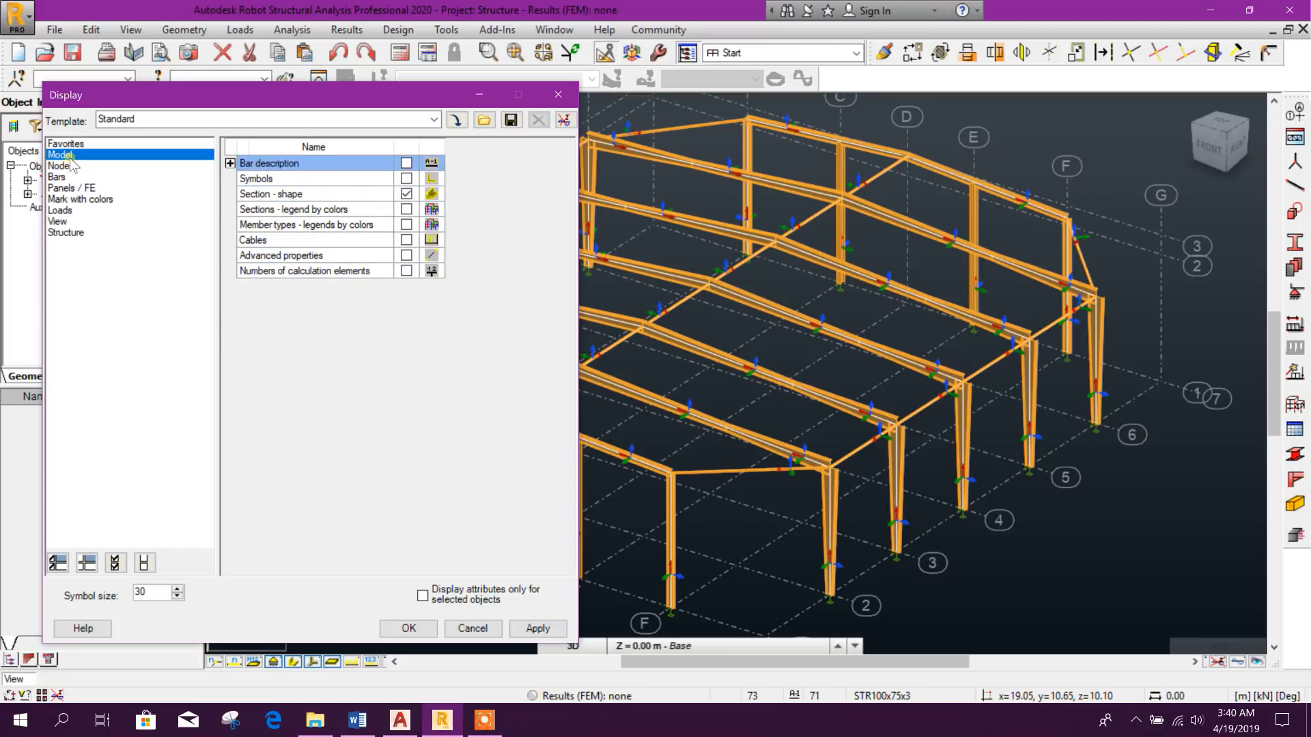
click(231, 179)
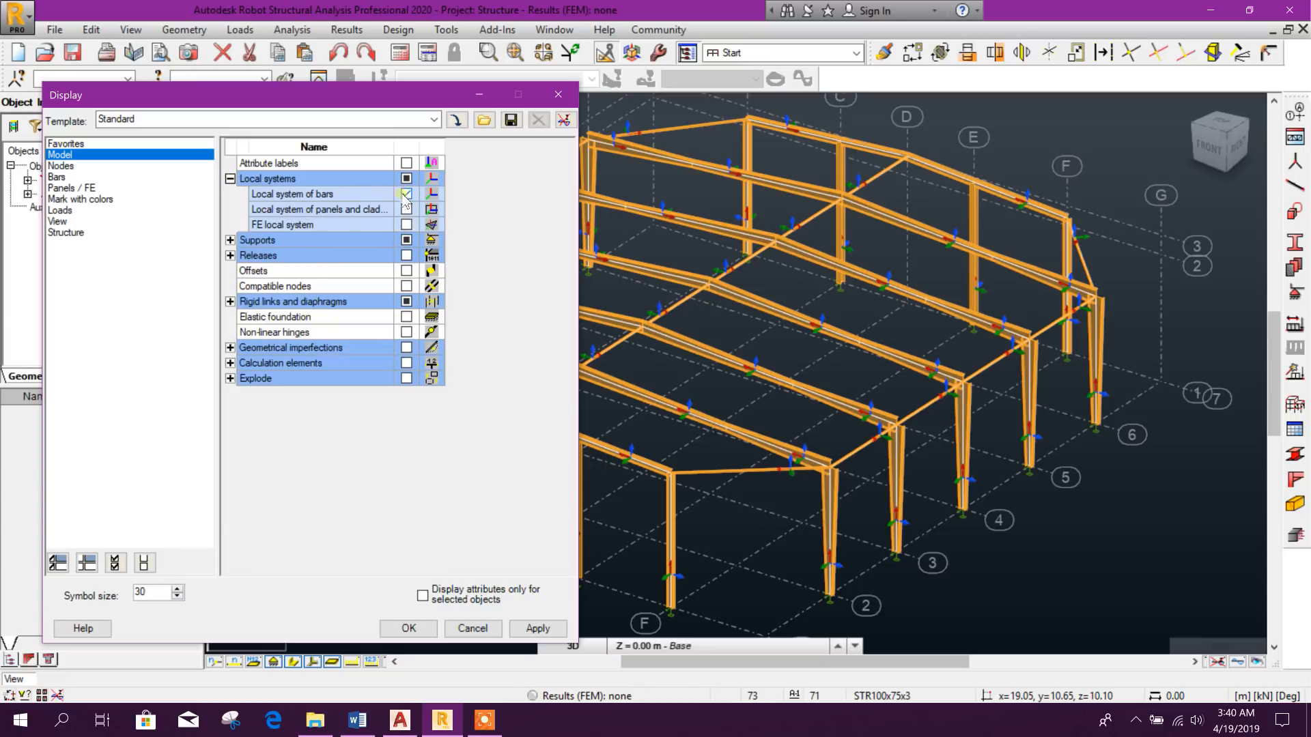
click(537, 628)
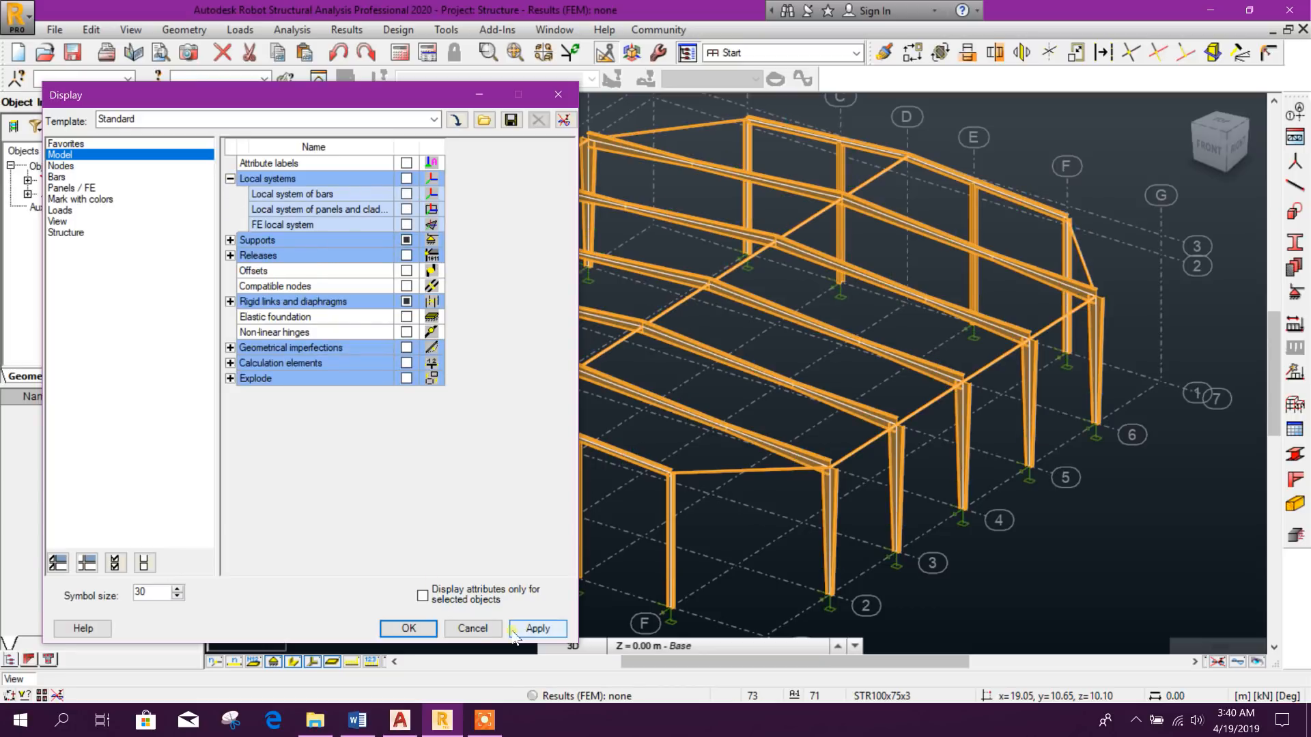
click(408, 628)
scroll(497, 359, down, 2)
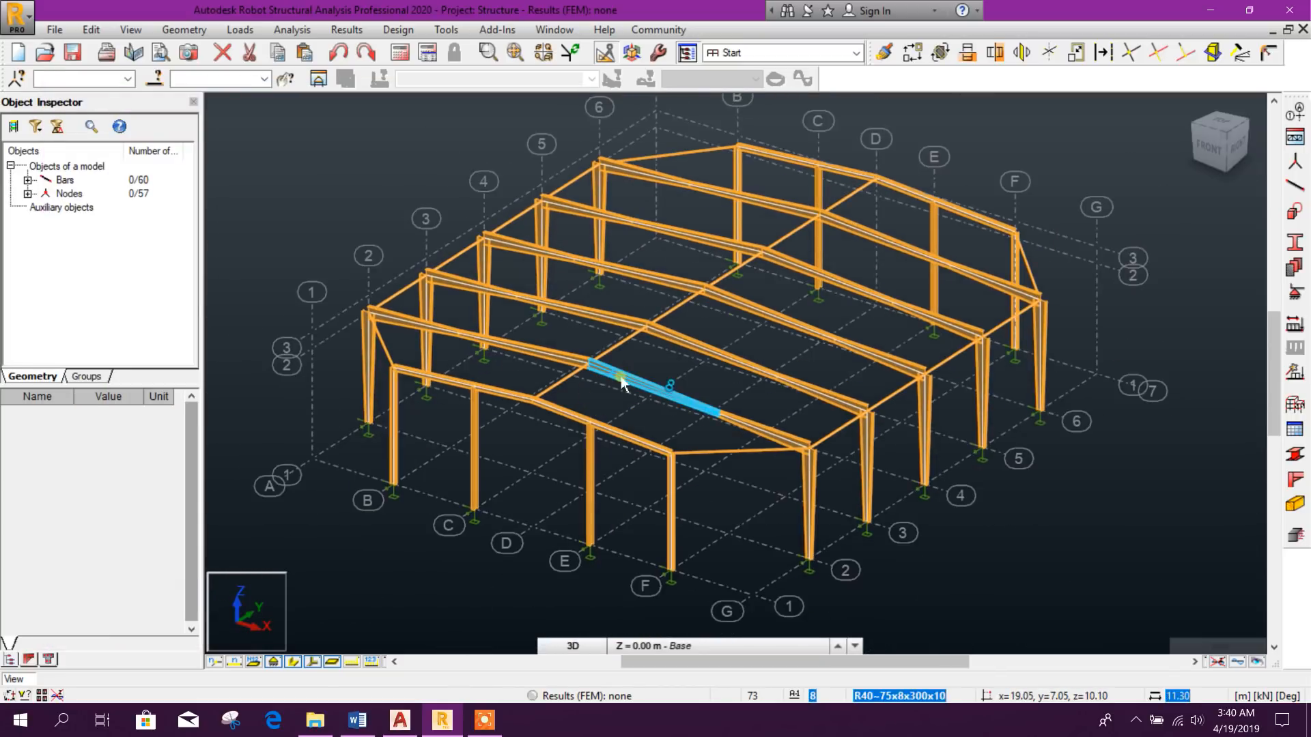
Create a parametric solid round steel section labelled BRACING25 with a 2.5 cm diameter
click(1295, 243)
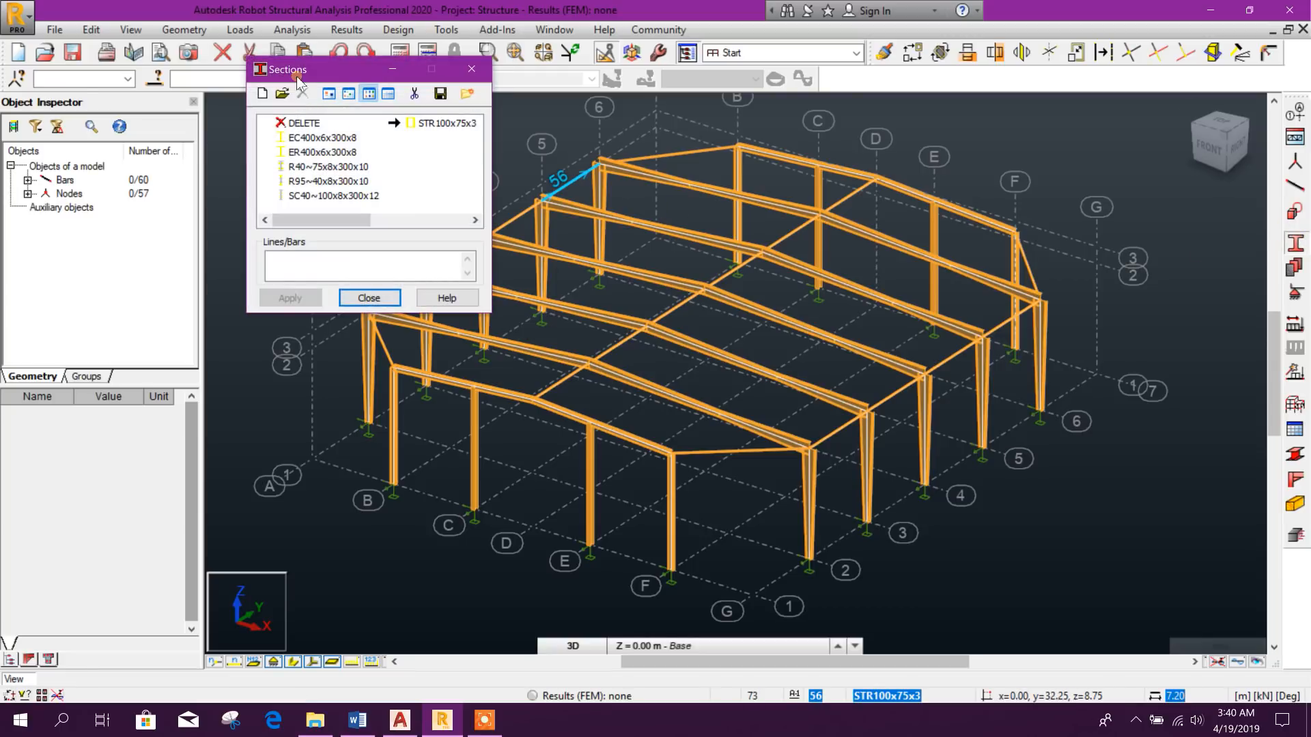
drag(292, 71, 683, 95)
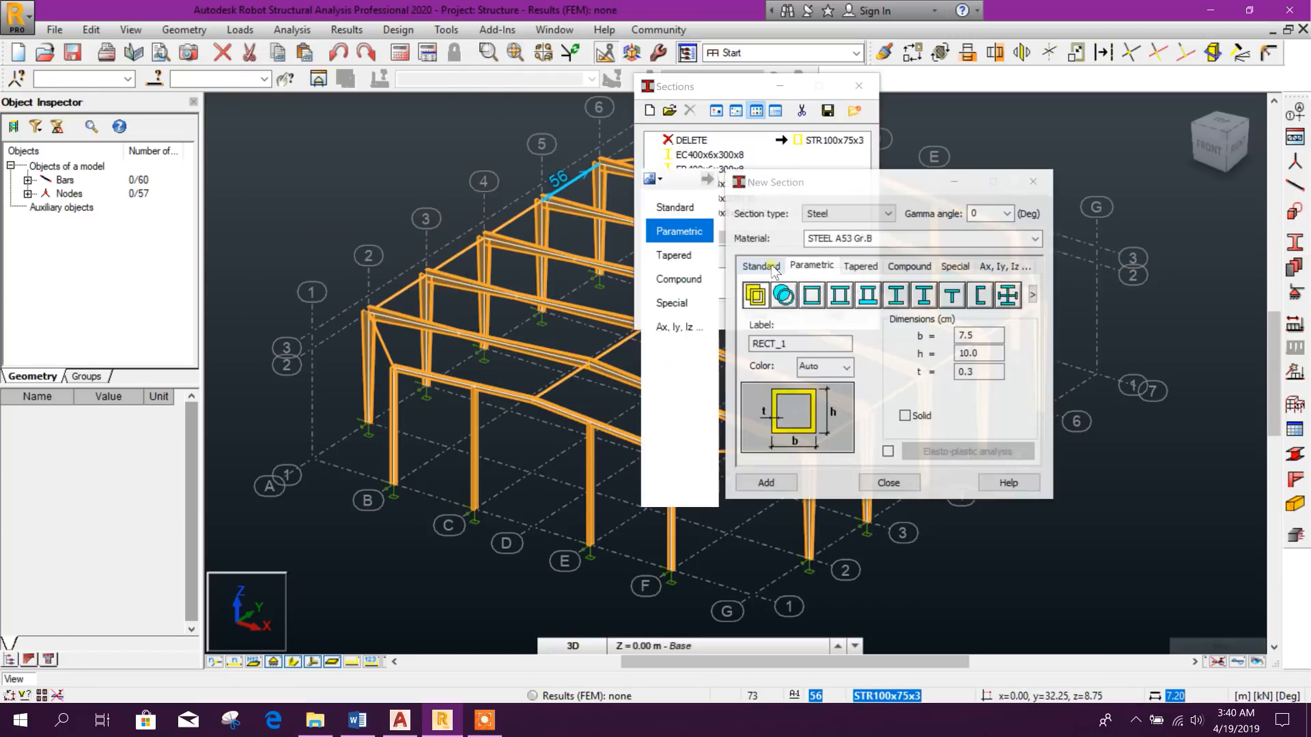
drag(819, 181, 872, 141)
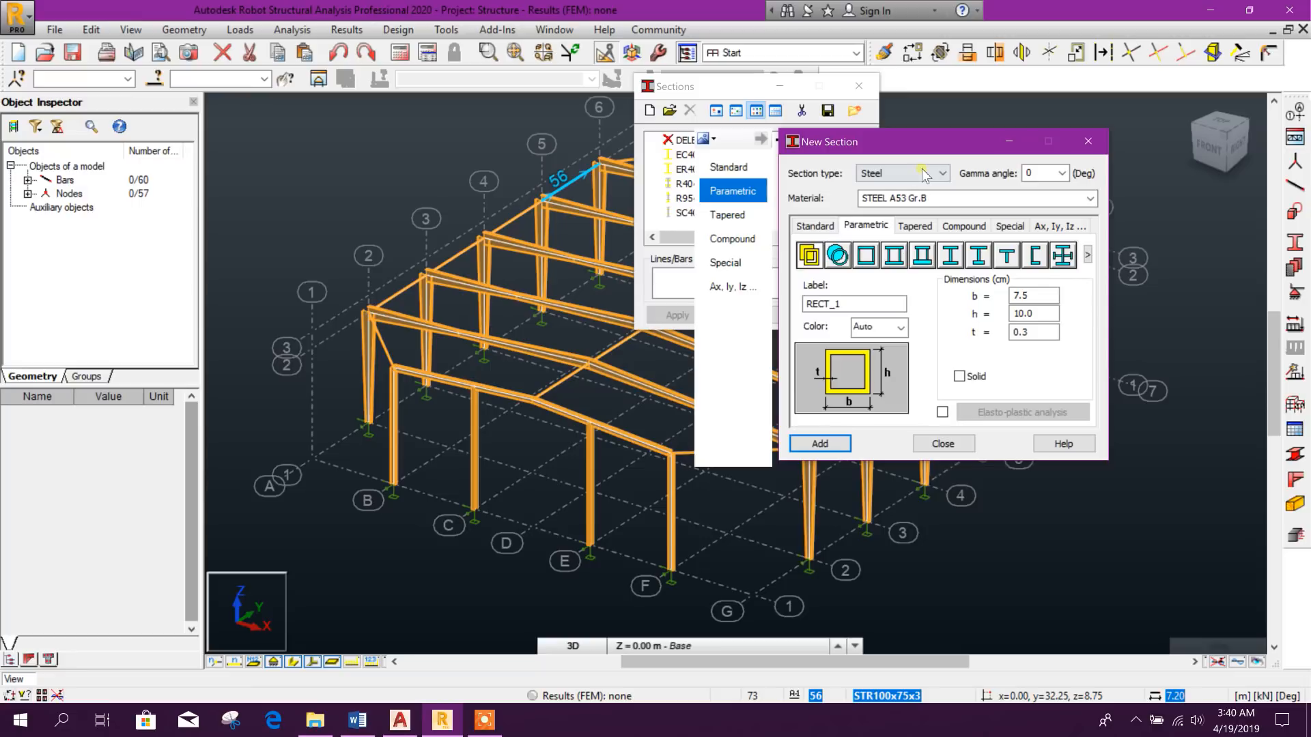
click(837, 255)
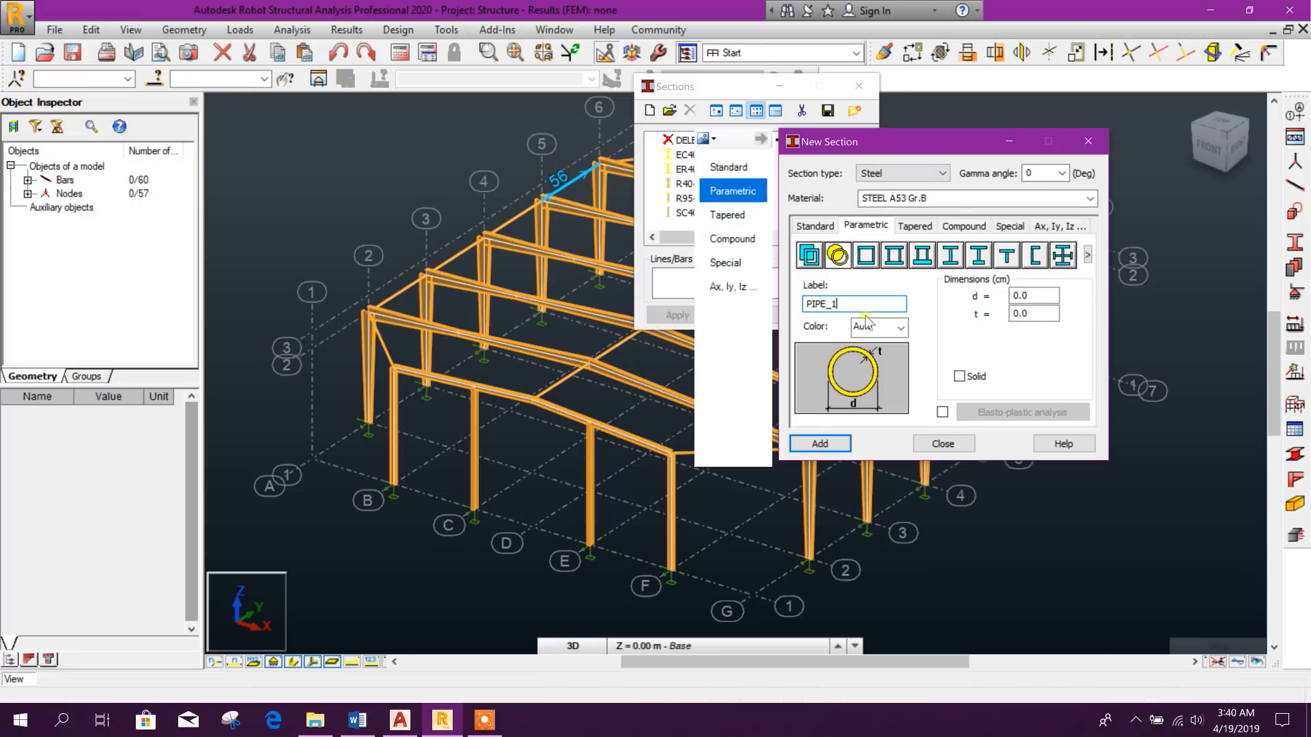
click(960, 376)
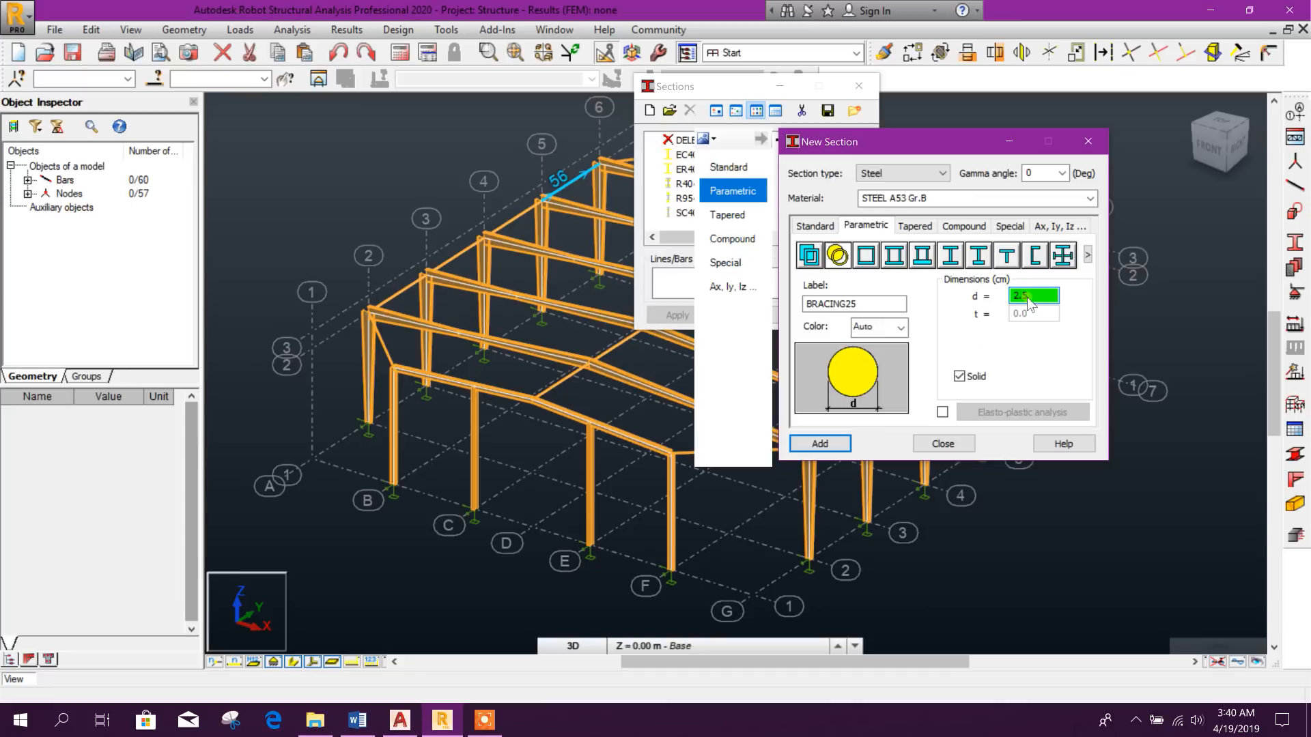
click(820, 443)
click(943, 444)
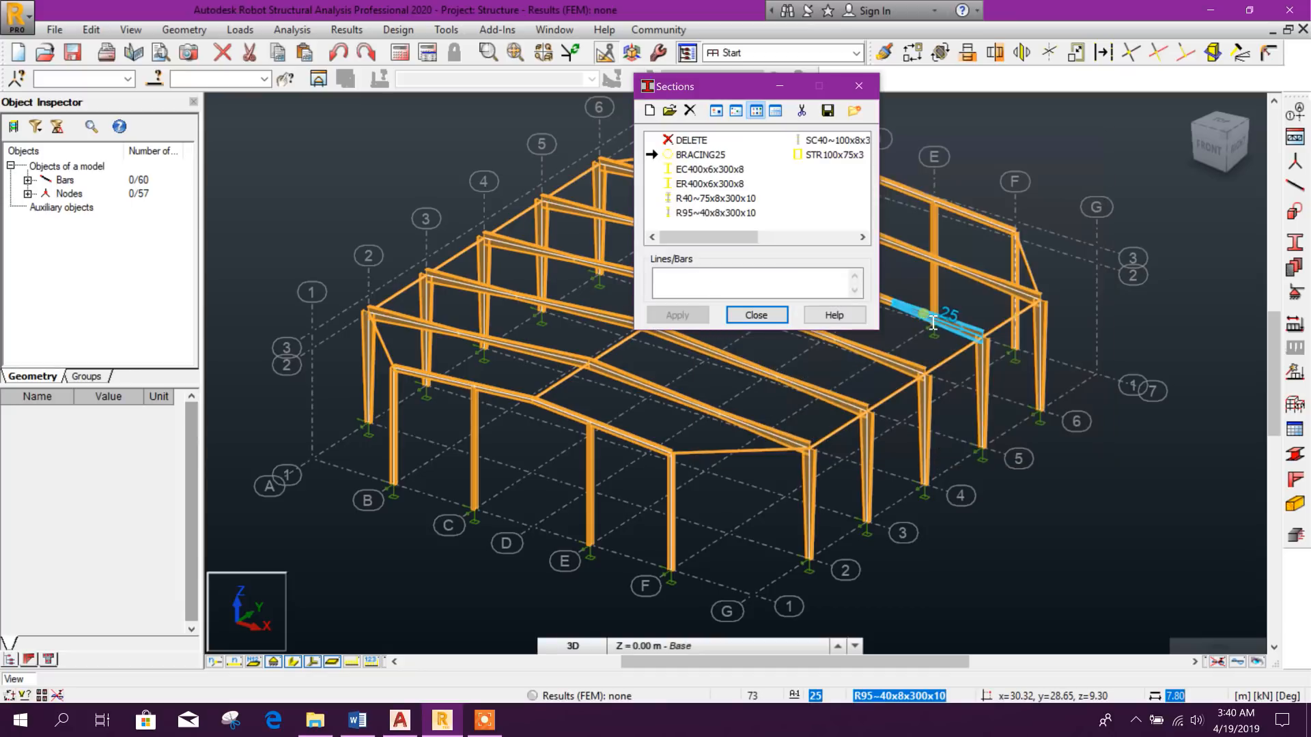
click(765, 315)
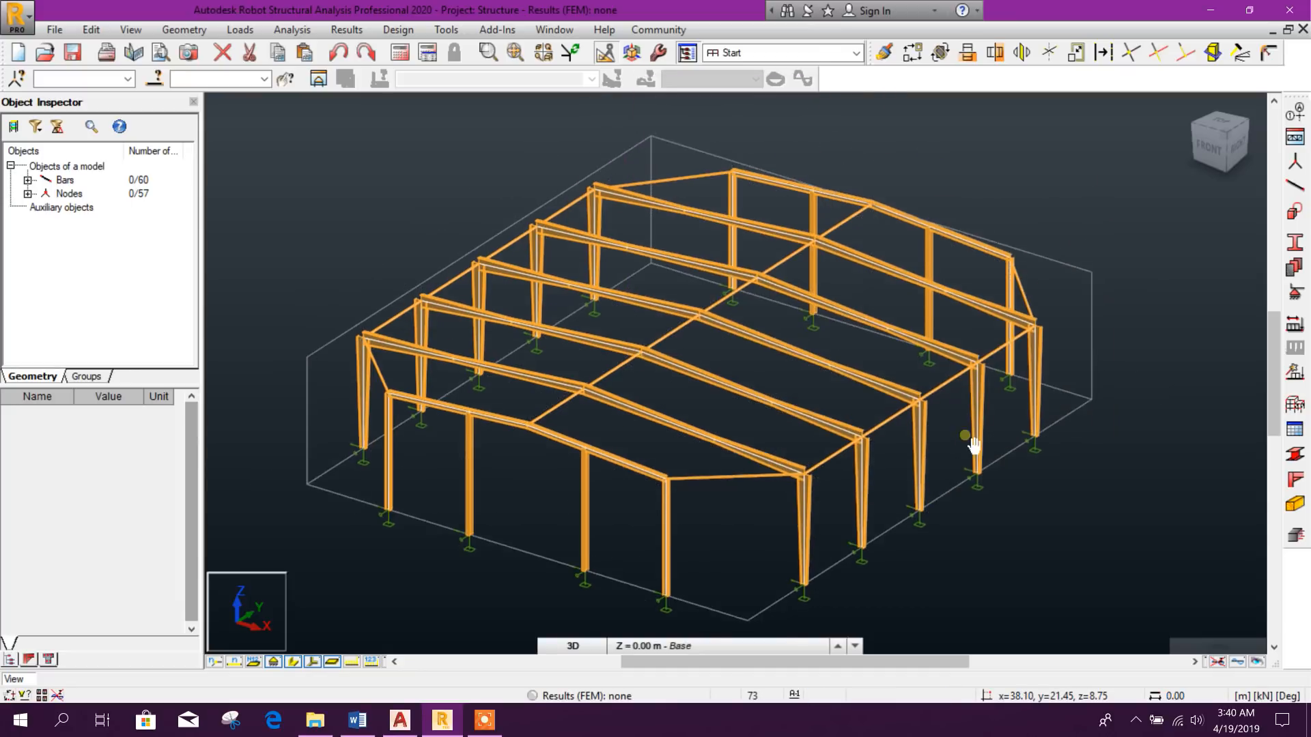
Switch to AutoCAD and examine the roof bracing layout between axes 2 and 3 in the PORTAL FRAME DESIGN drawing
scroll(820, 499, up, 3)
scroll(956, 433, down, 2)
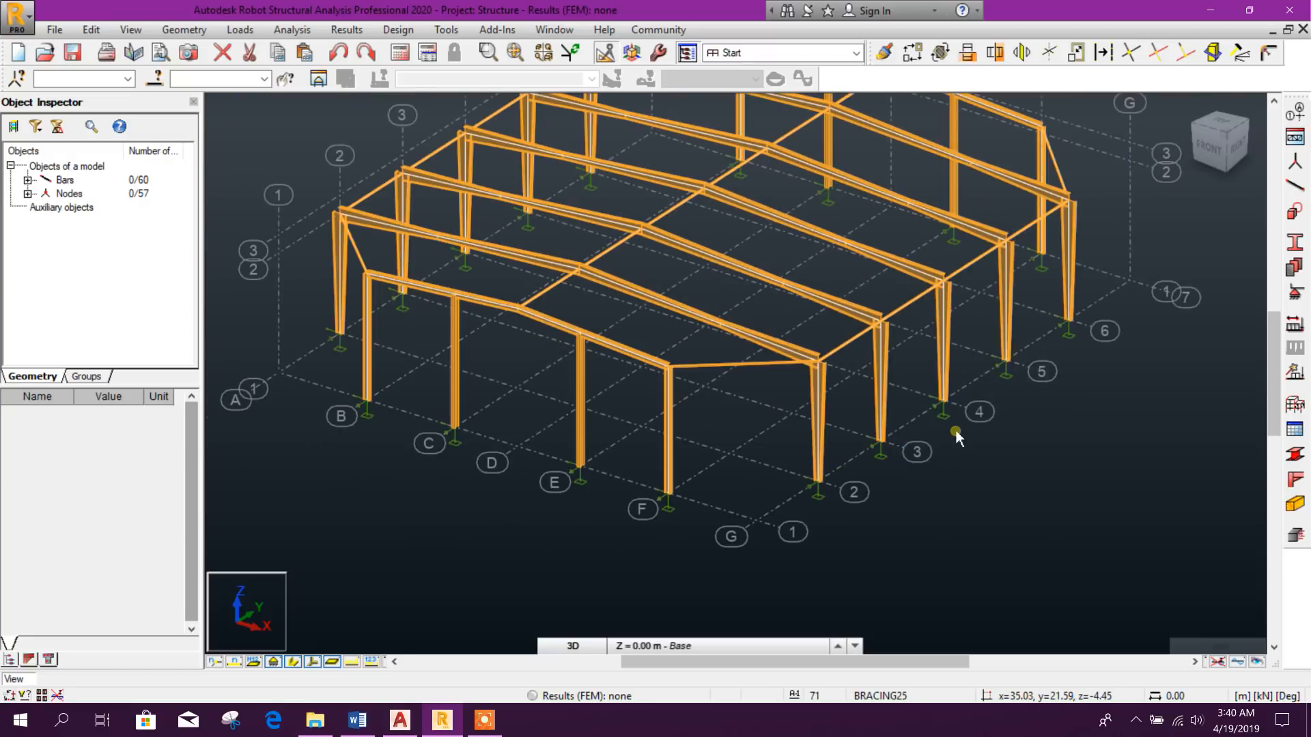
click(401, 720)
scroll(696, 444, down, 5)
scroll(651, 340, up, 1)
scroll(687, 306, up, 1)
scroll(713, 288, down, 1)
scroll(648, 450, up, 4)
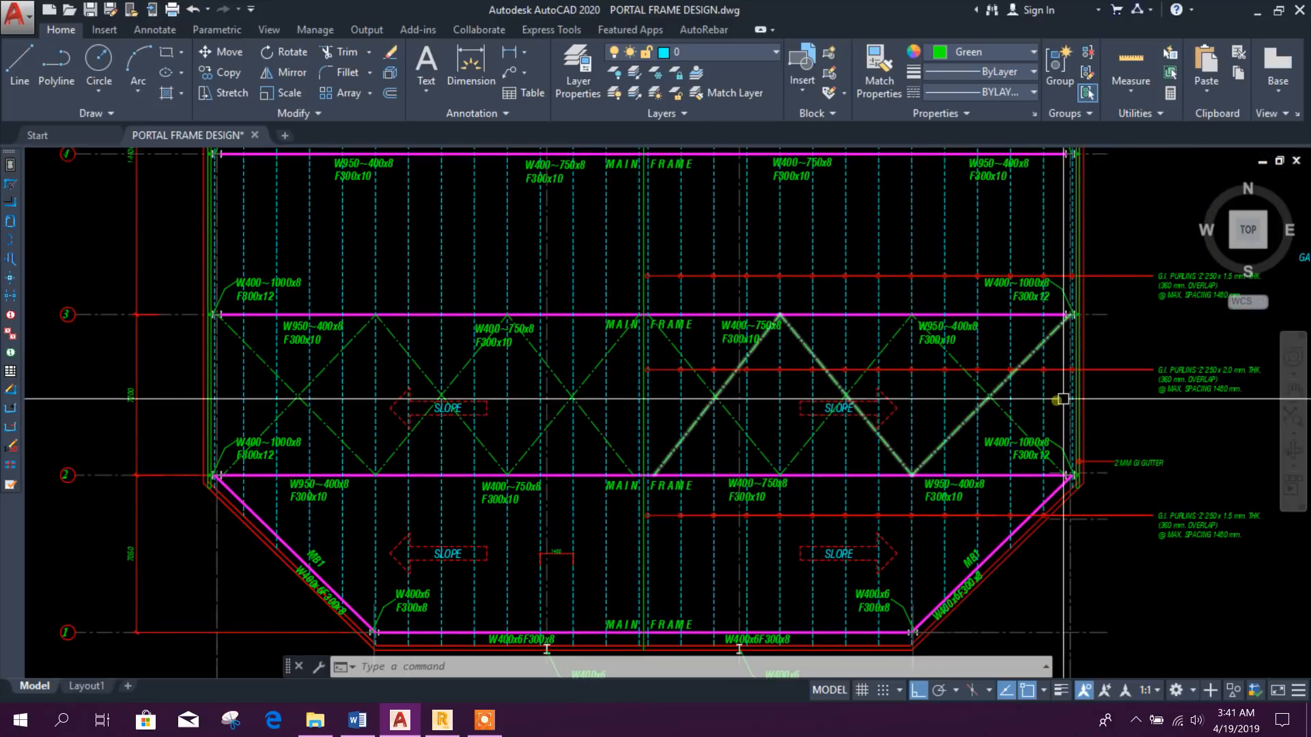
Switch to Robot Structural Analysis and add a BRACING25 side-wall diagonal on axis G from the axis 2 column base to the axis 3 eave
click(442, 720)
click(1295, 185)
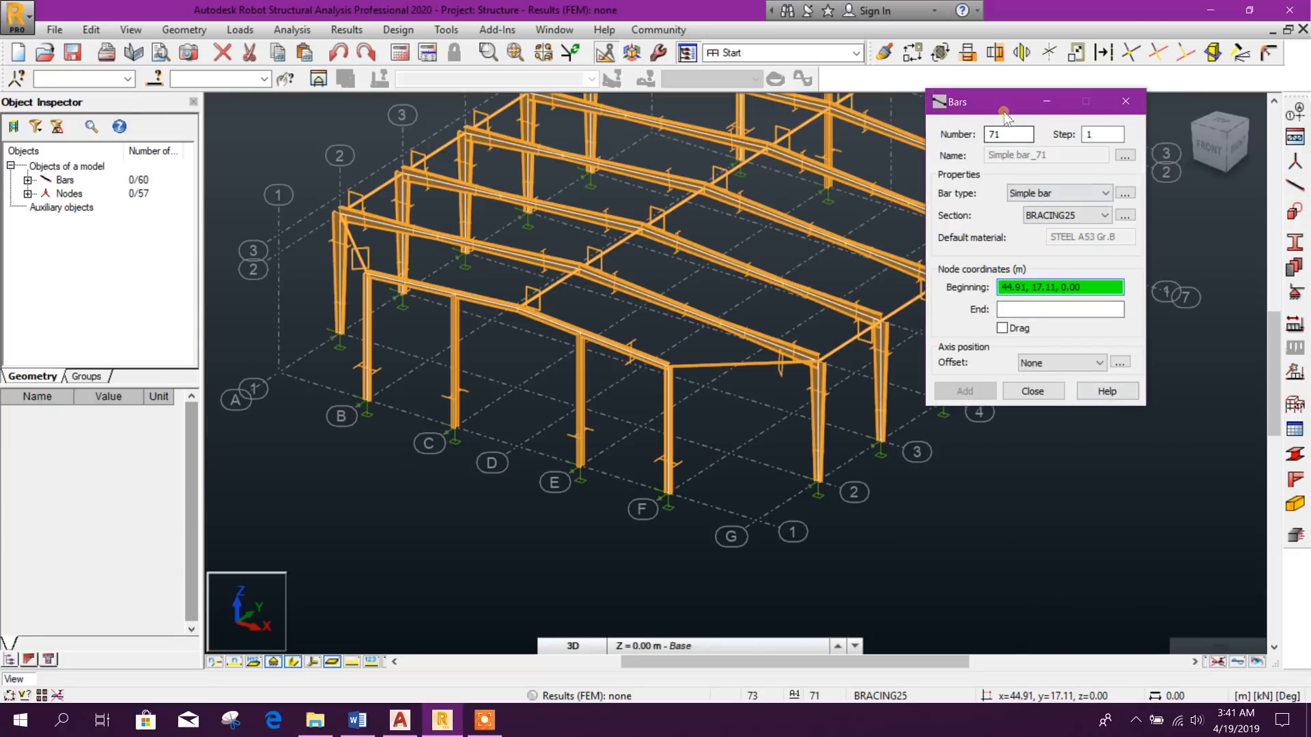
drag(1004, 112, 1051, 108)
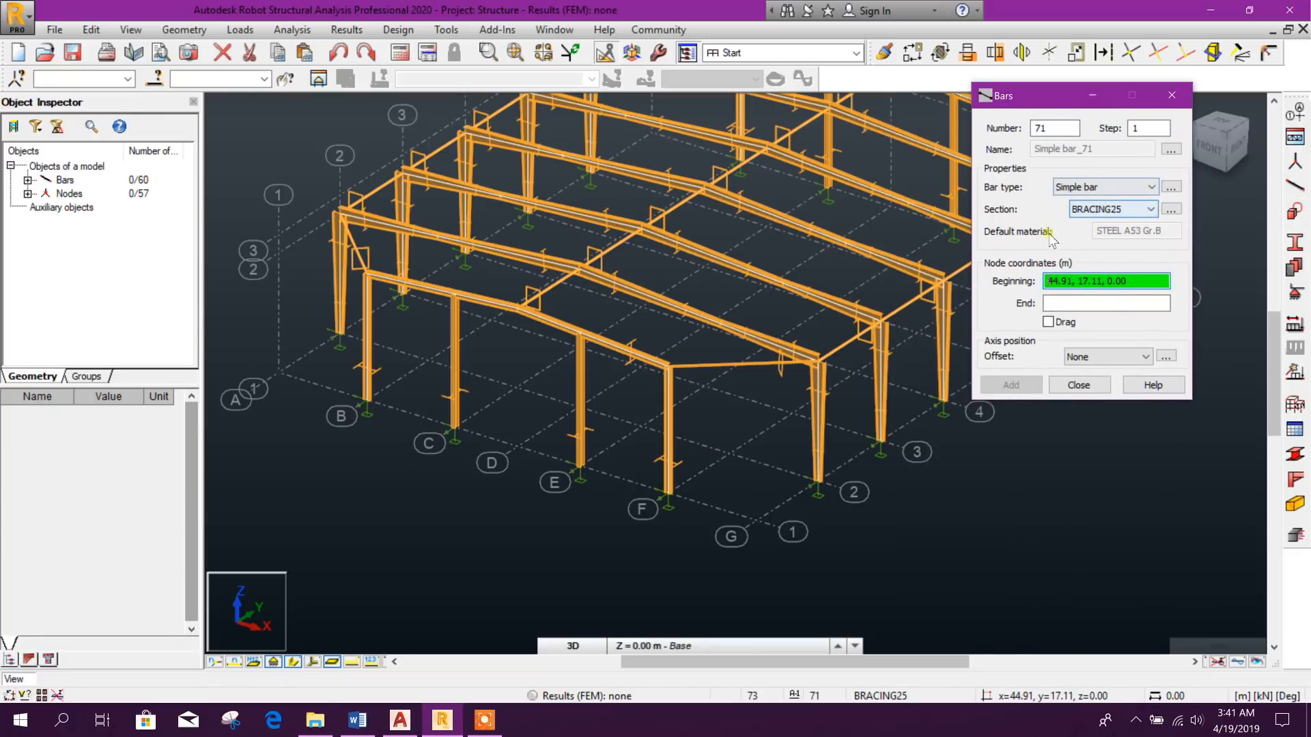
drag(1066, 98, 1094, 83)
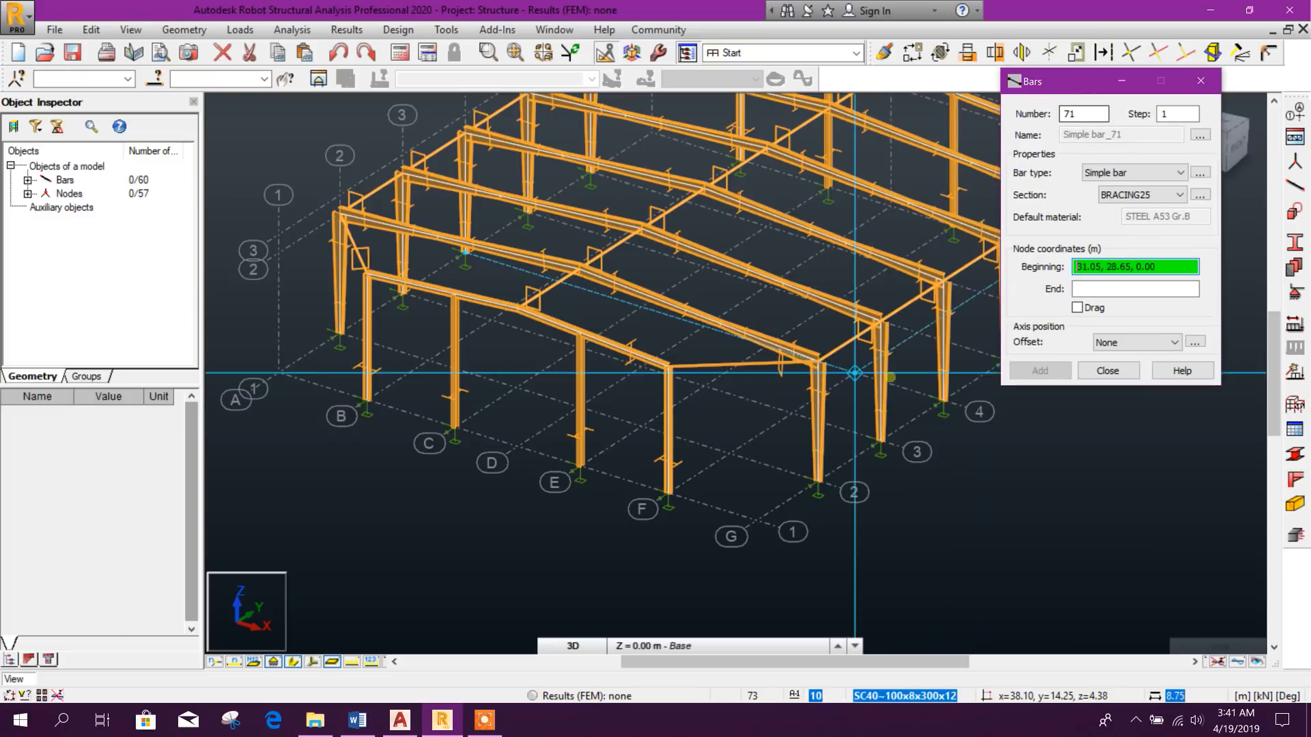
click(1077, 307)
scroll(866, 467, up, 2)
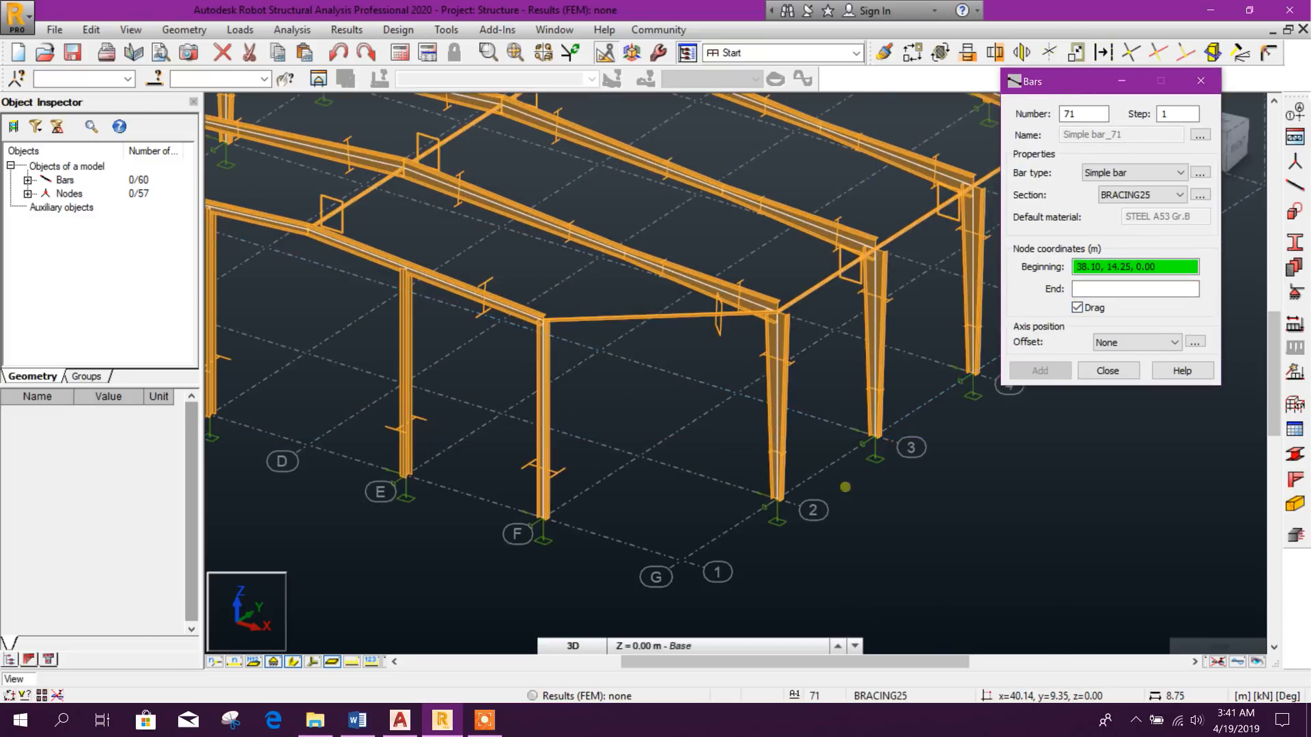
click(778, 499)
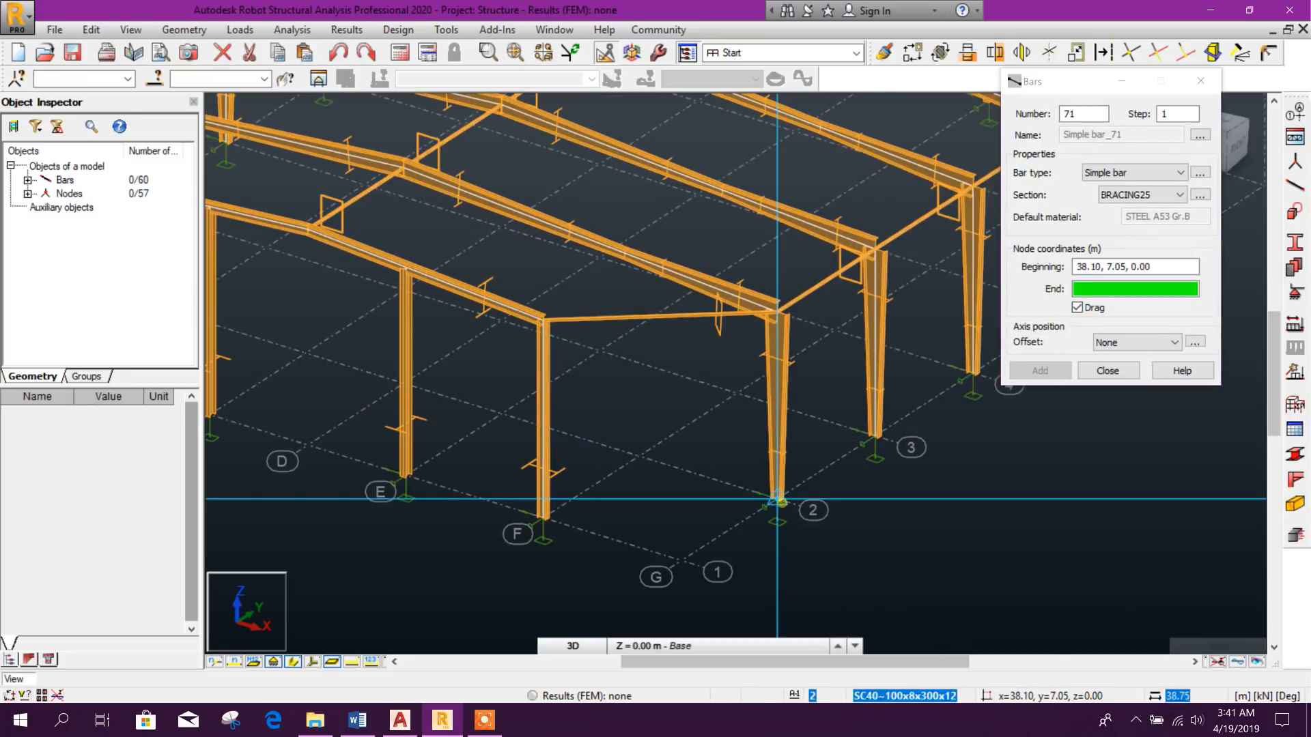
click(874, 249)
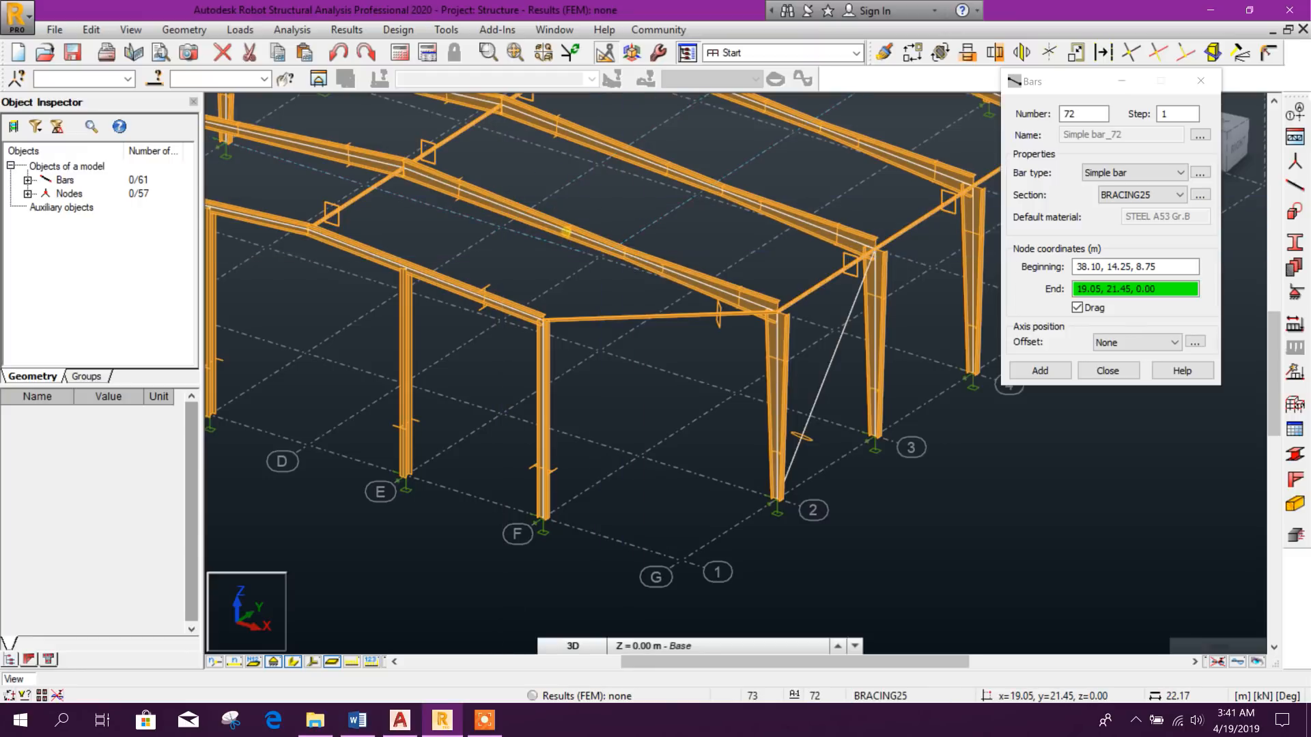
click(1102, 373)
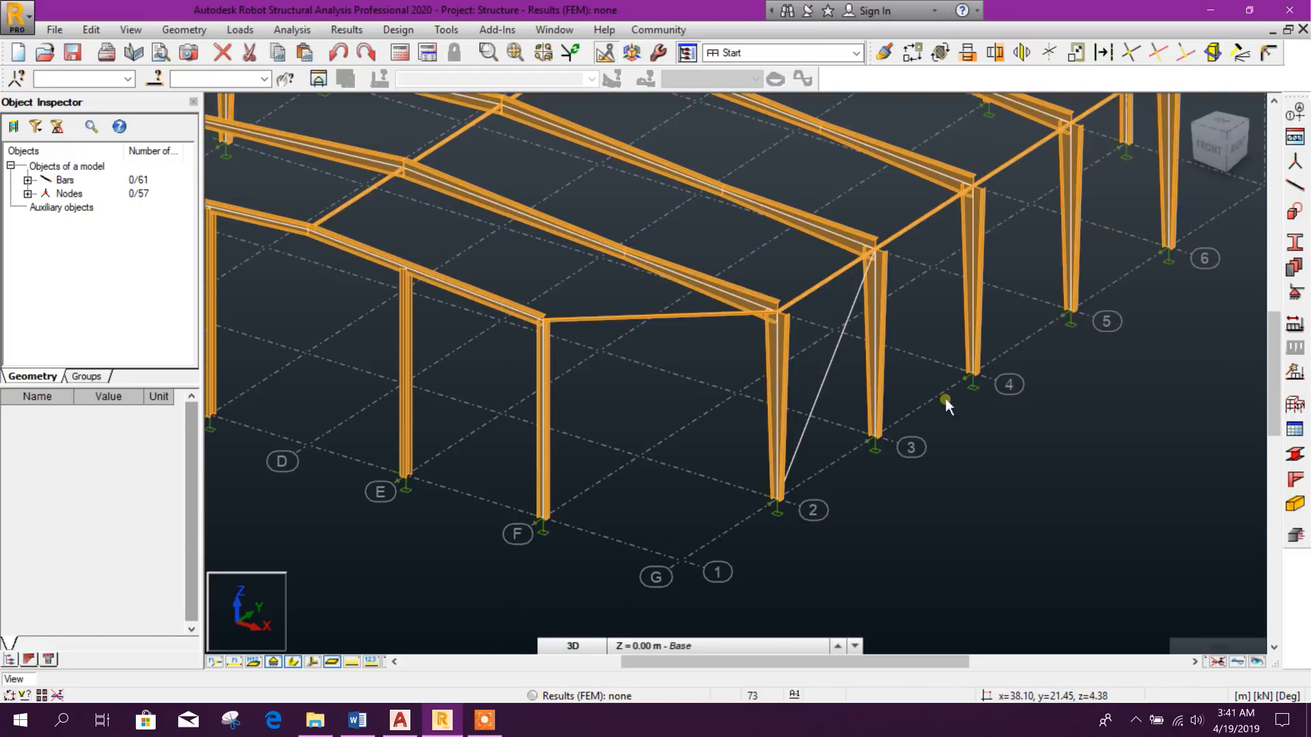
middle_drag(781, 361, 875, 416)
middle_drag(848, 337, 899, 374)
scroll(710, 344, up, 1)
middle_drag(610, 333, 673, 425)
scroll(858, 374, down, 1)
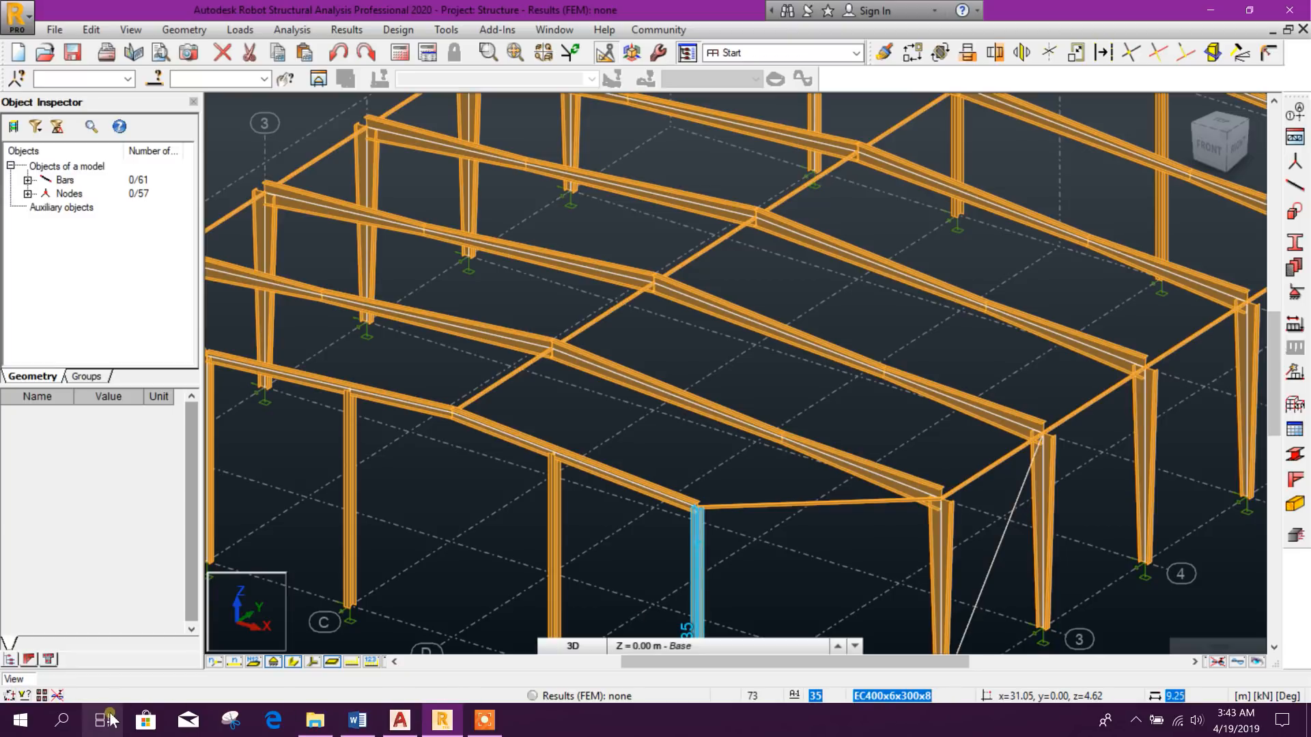
Switch to Calculator and add the two rafter bar lengths, 11.3 and 7.8
click(57, 722)
text(CAL)
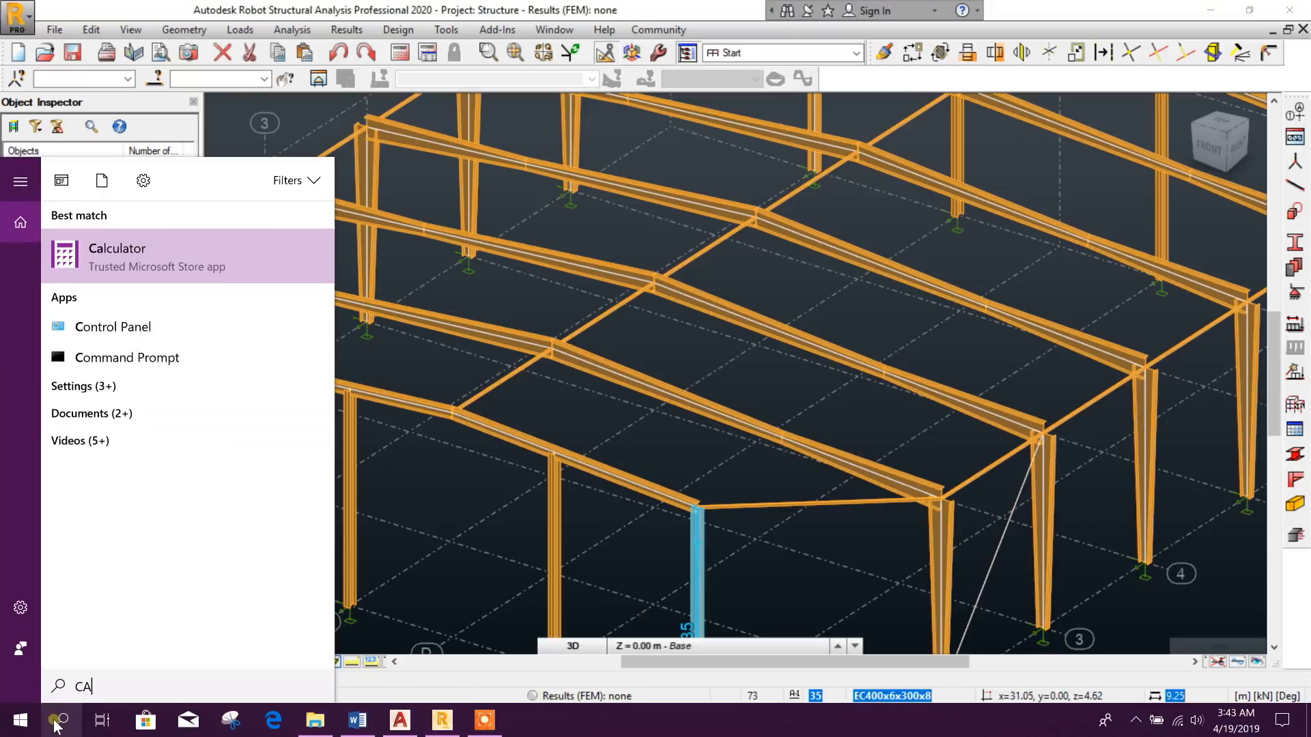
click(149, 265)
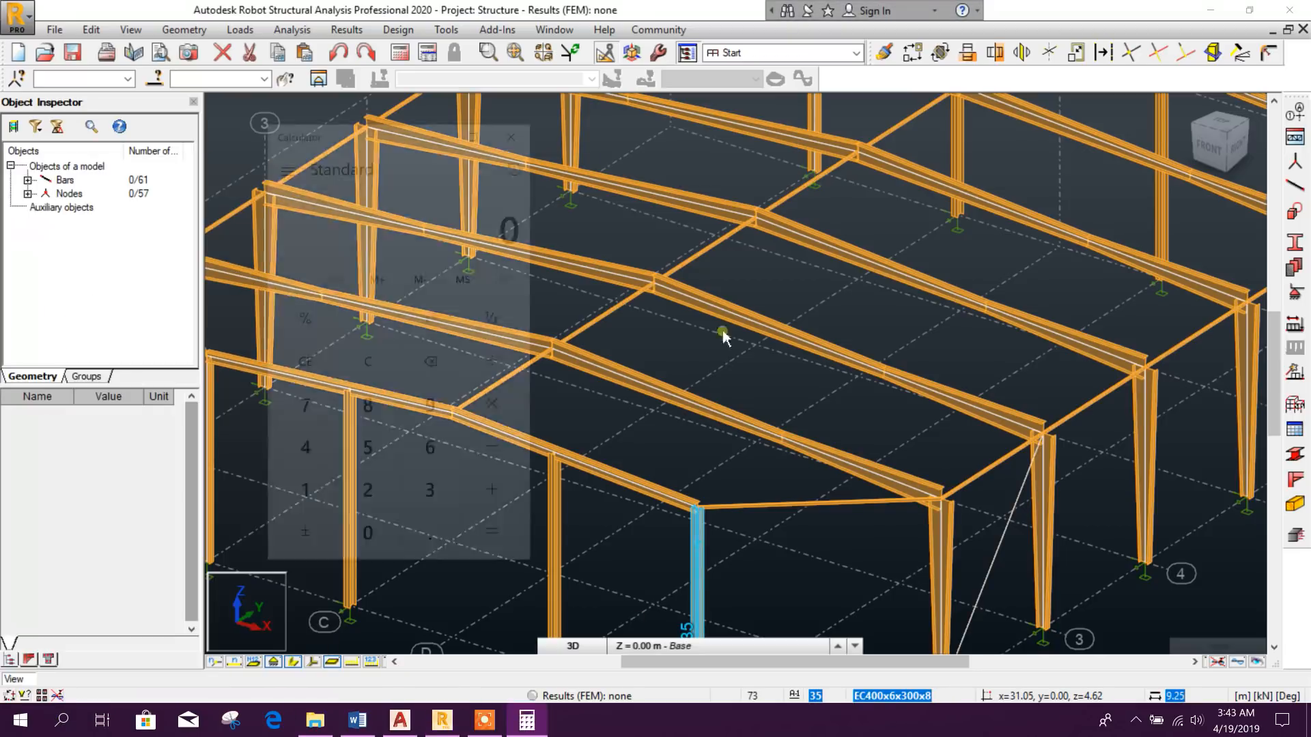
double_click(306, 489)
click(433, 546)
click(429, 501)
click(498, 502)
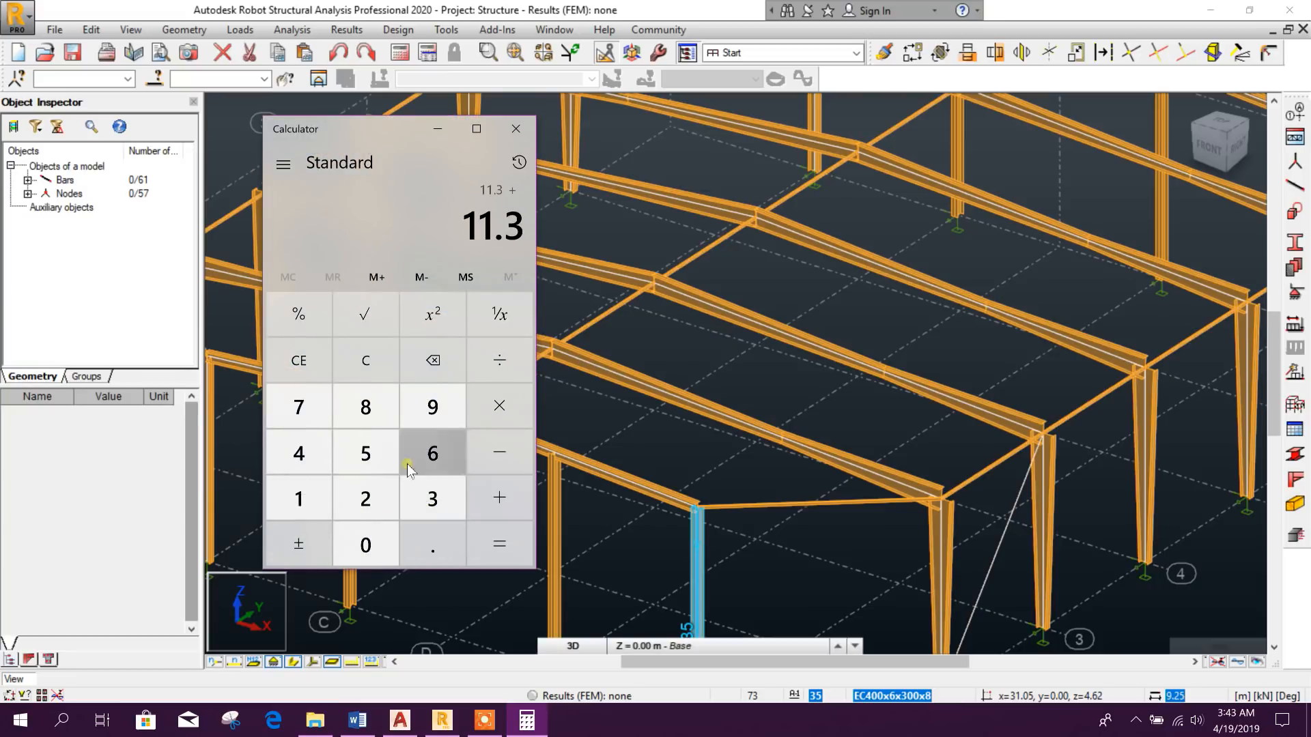
click(295, 406)
click(432, 545)
click(365, 409)
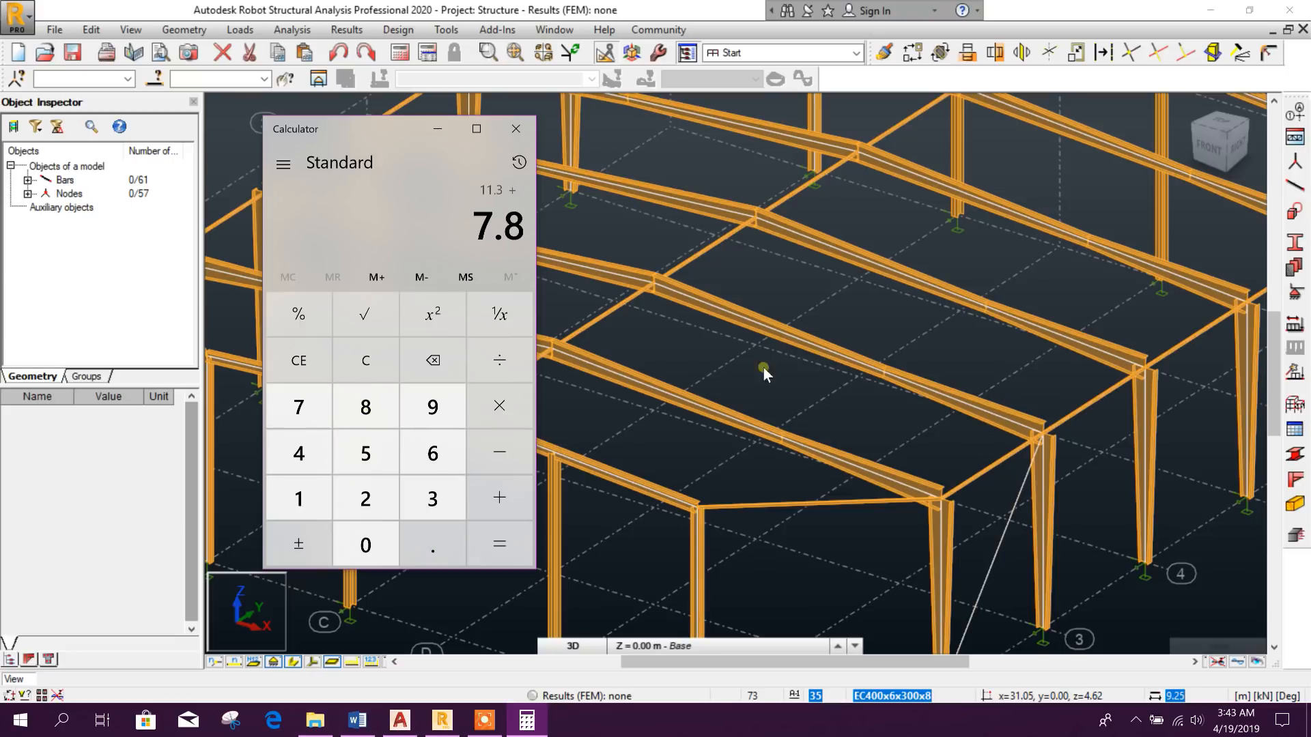
click(936, 408)
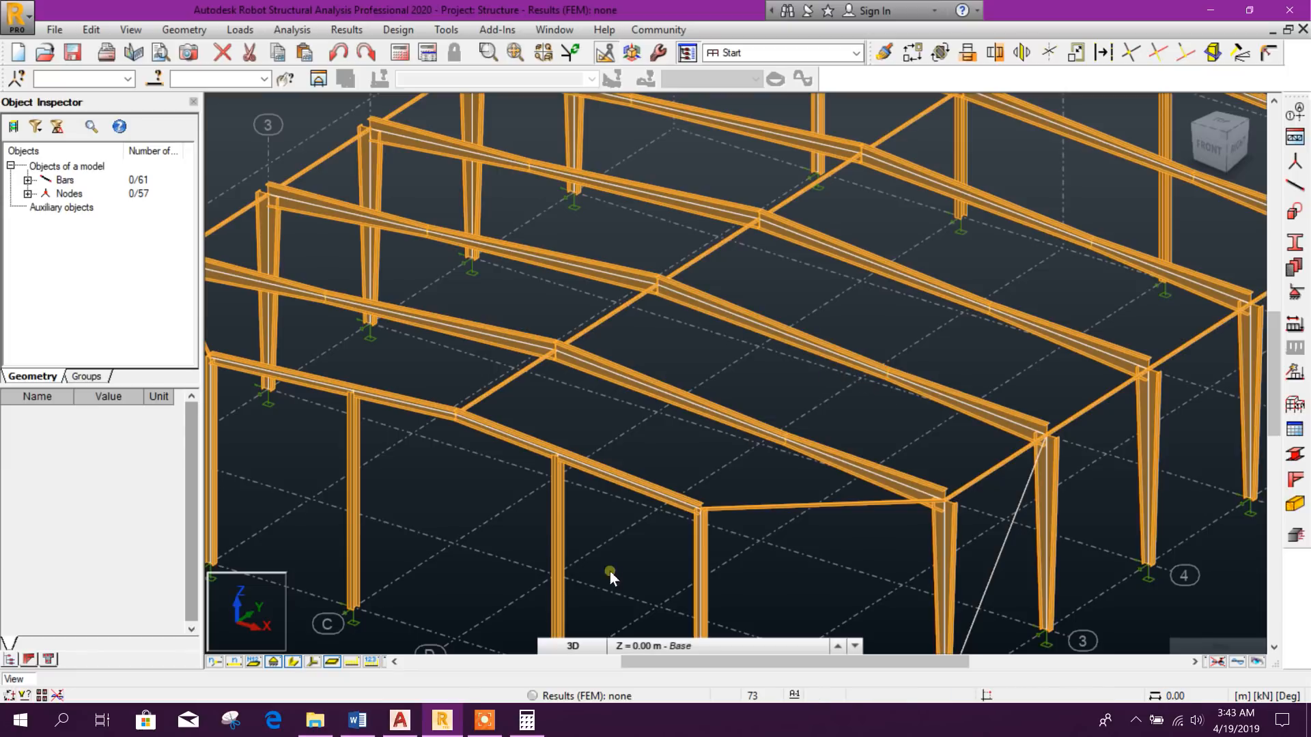
click(526, 721)
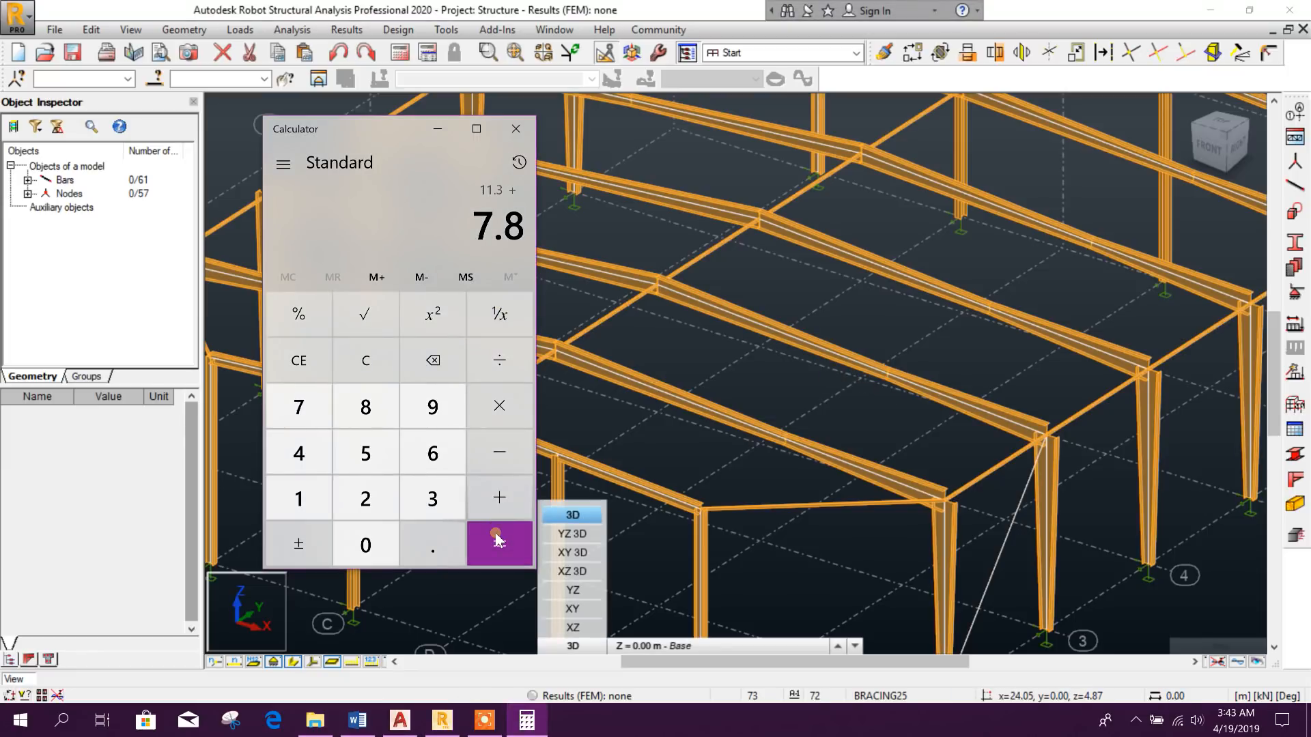
click(496, 547)
Halve the summed rafter length, subtract 7.8 to get the midpoint offset, and close Calculator
drag(370, 129, 423, 105)
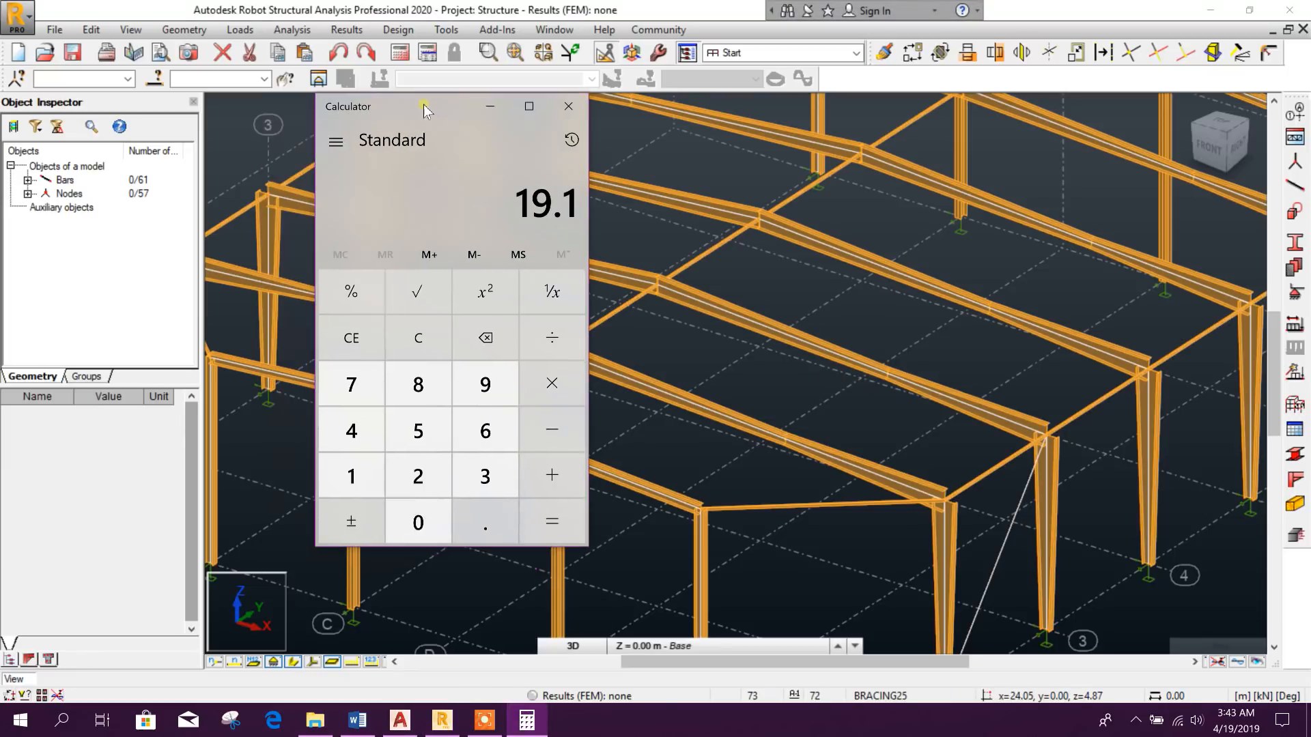
click(543, 338)
click(434, 475)
click(550, 519)
click(550, 413)
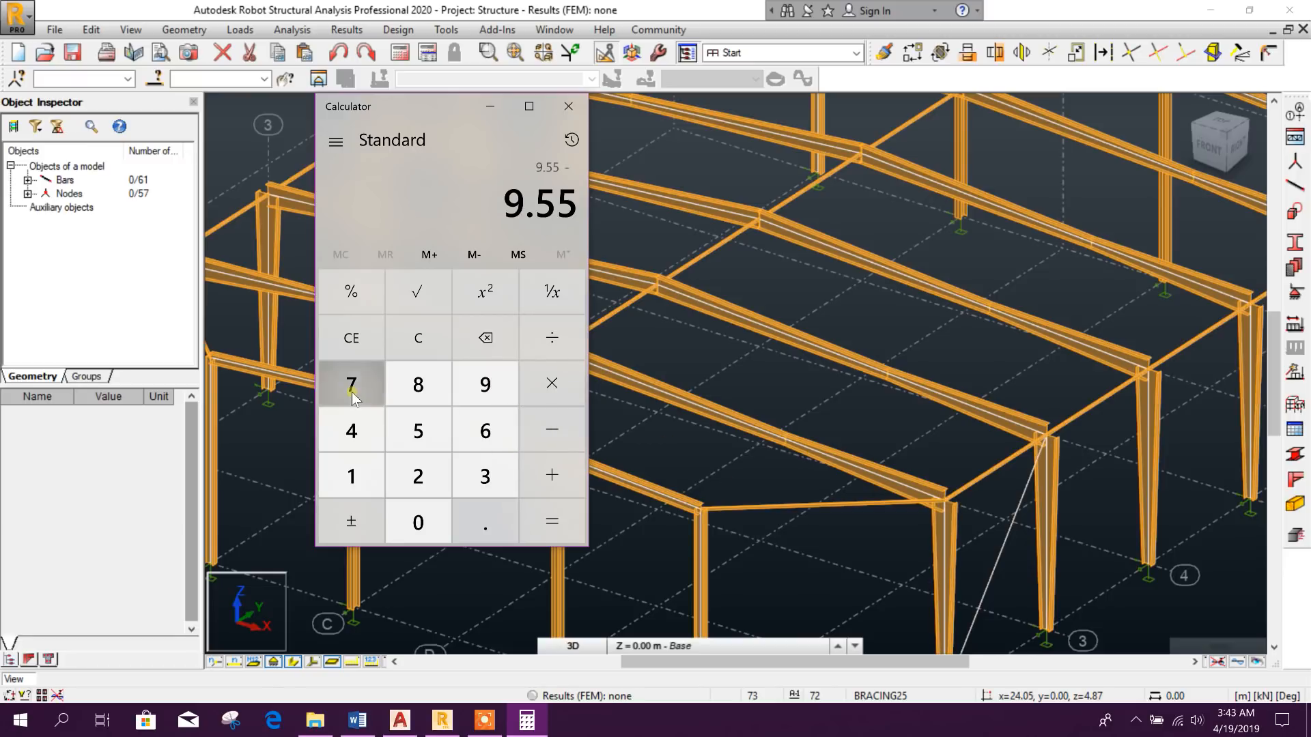
click(351, 392)
click(416, 384)
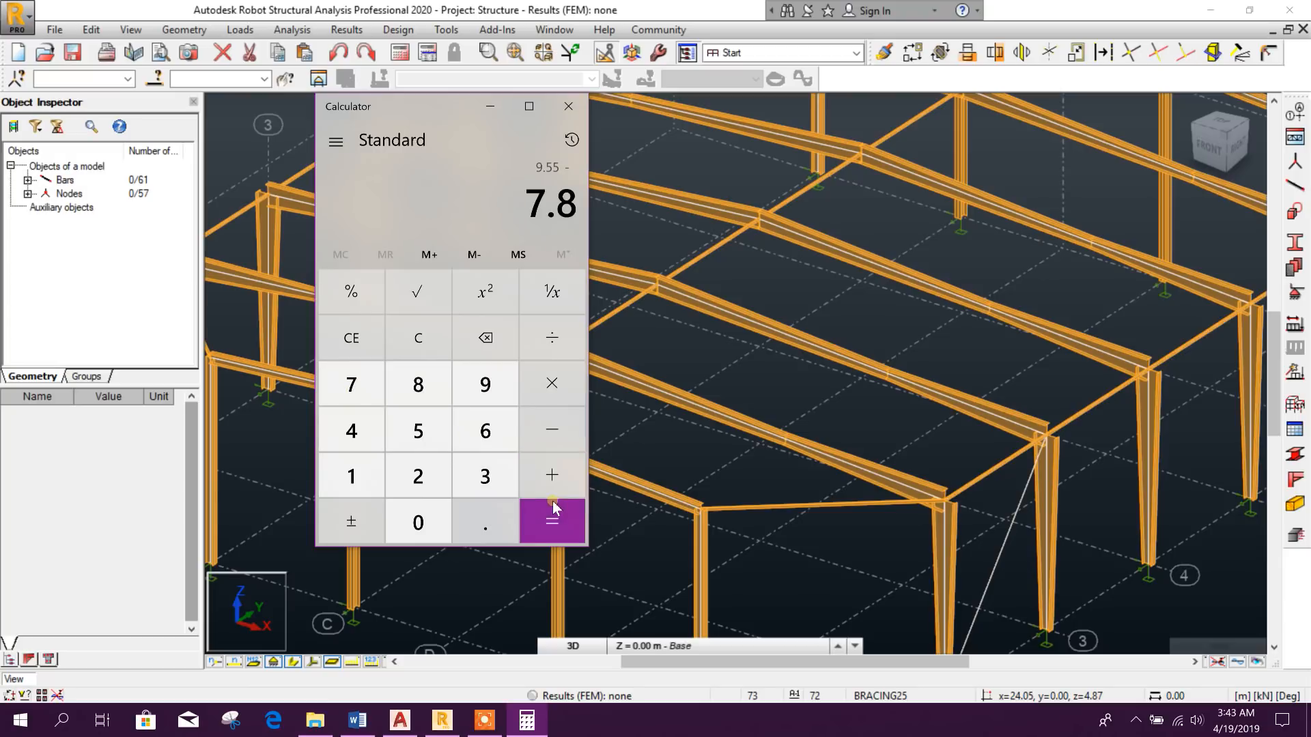
click(553, 520)
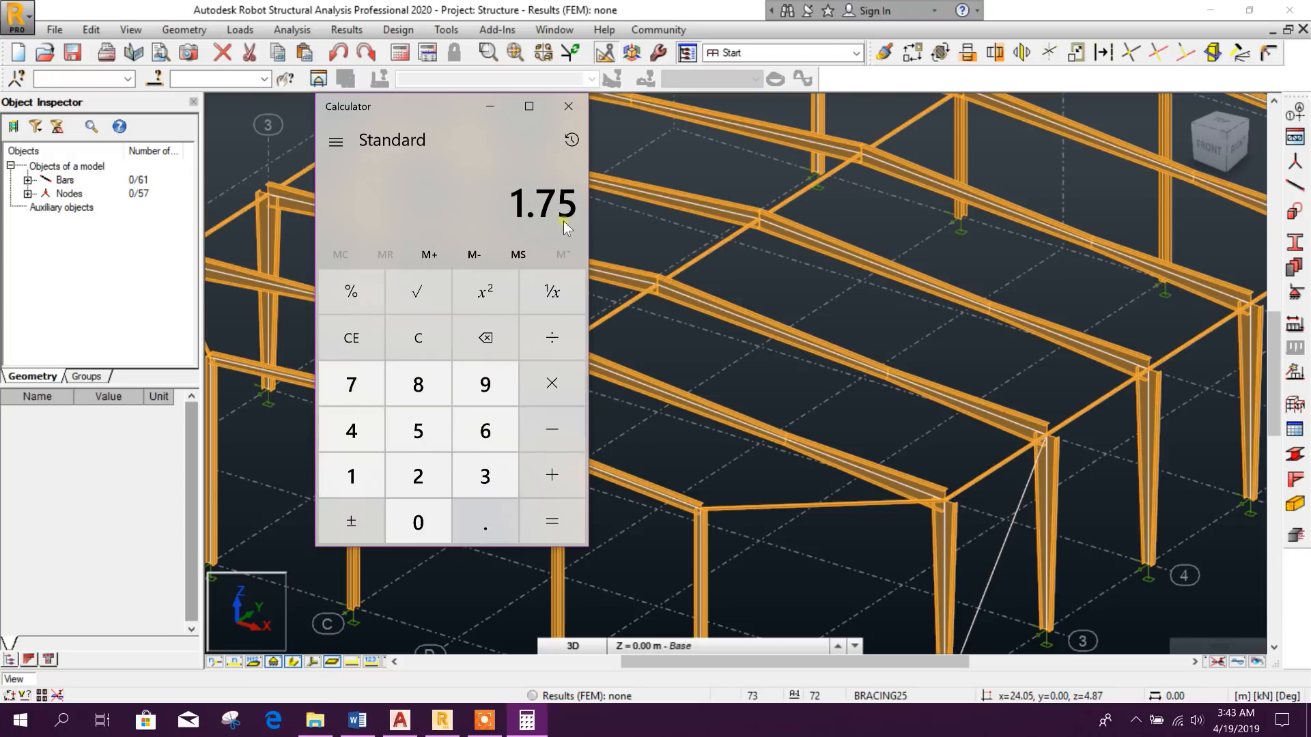
click(568, 107)
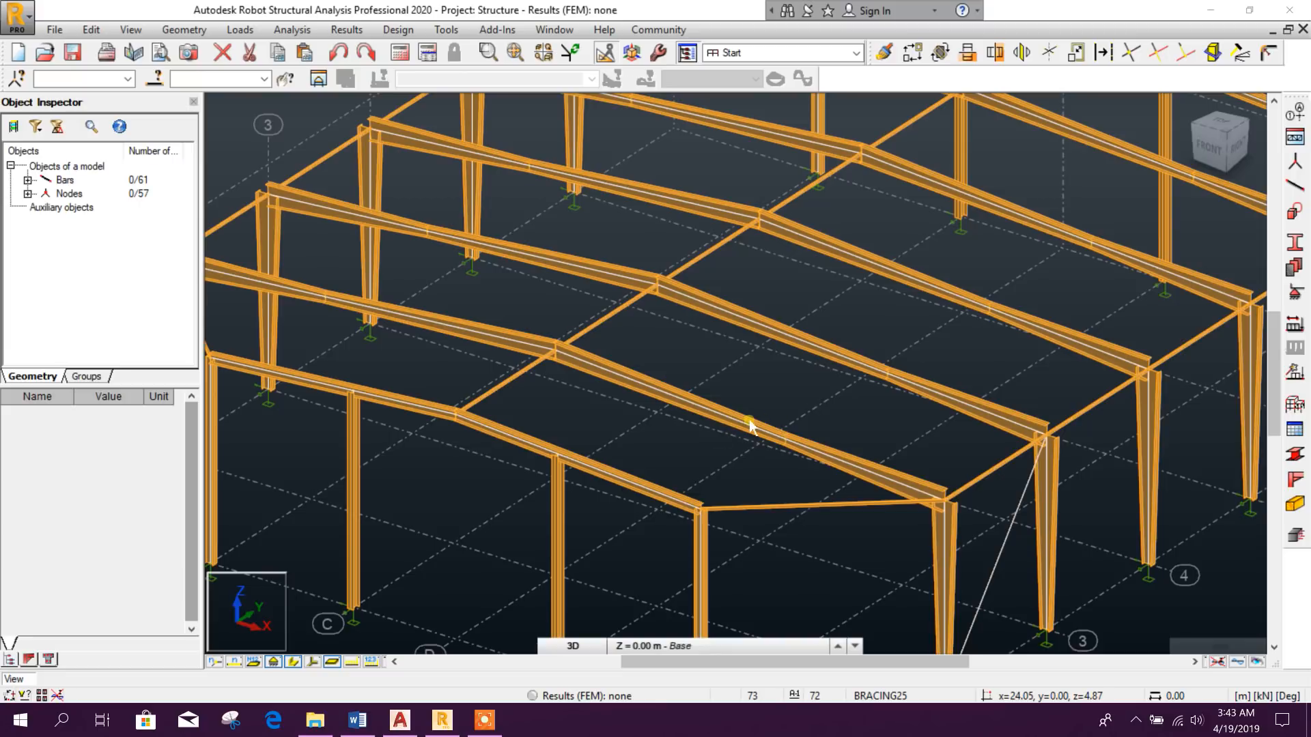
Generate nodes 1.75 m along the ridge-side rafter bars of frames 2 and 3 on the axis G slope, without dividing the bars
middle_drag(755, 449, 754, 453)
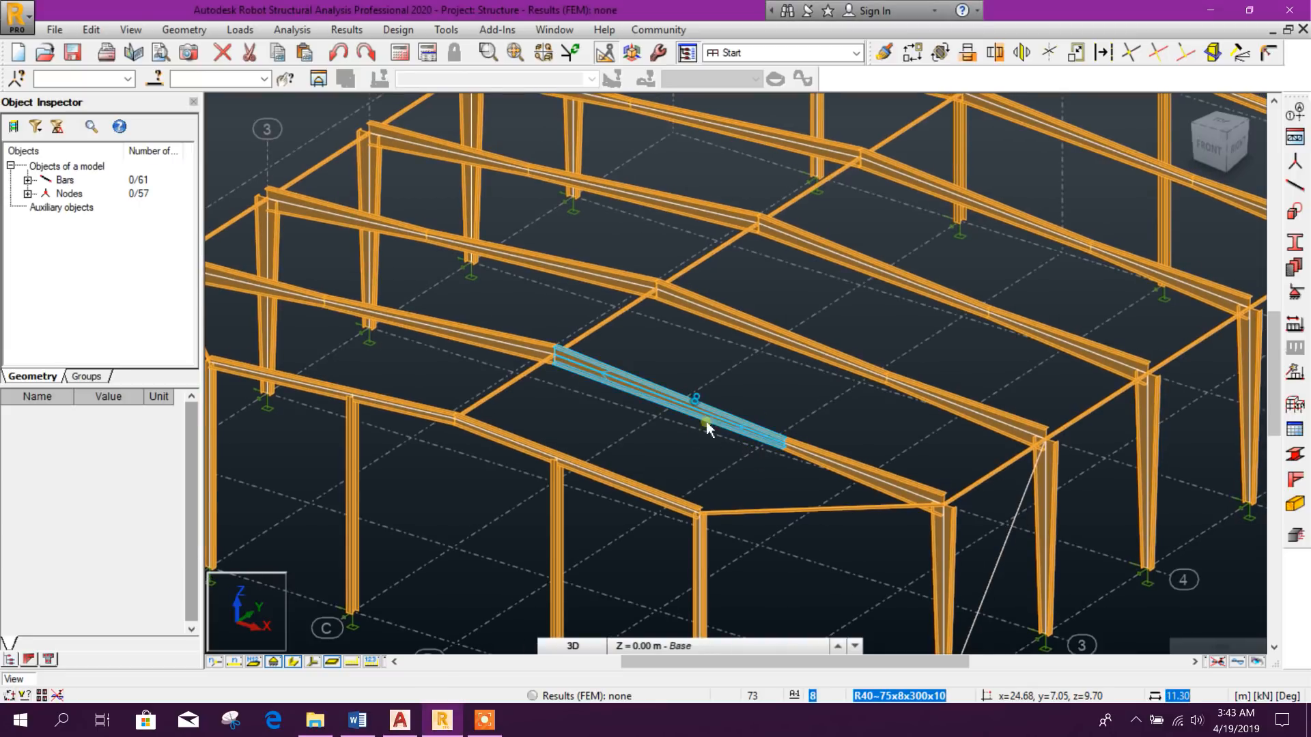
click(710, 423)
ctrl+click(811, 349)
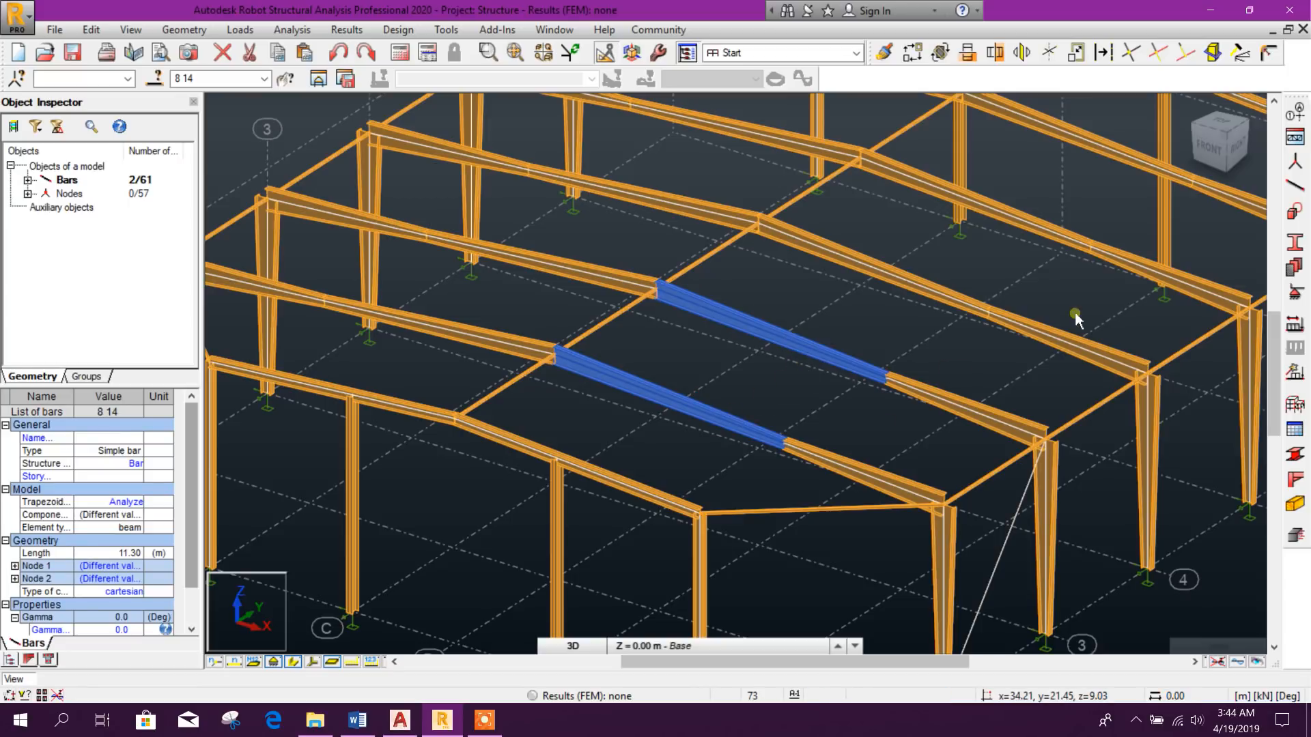
click(1104, 53)
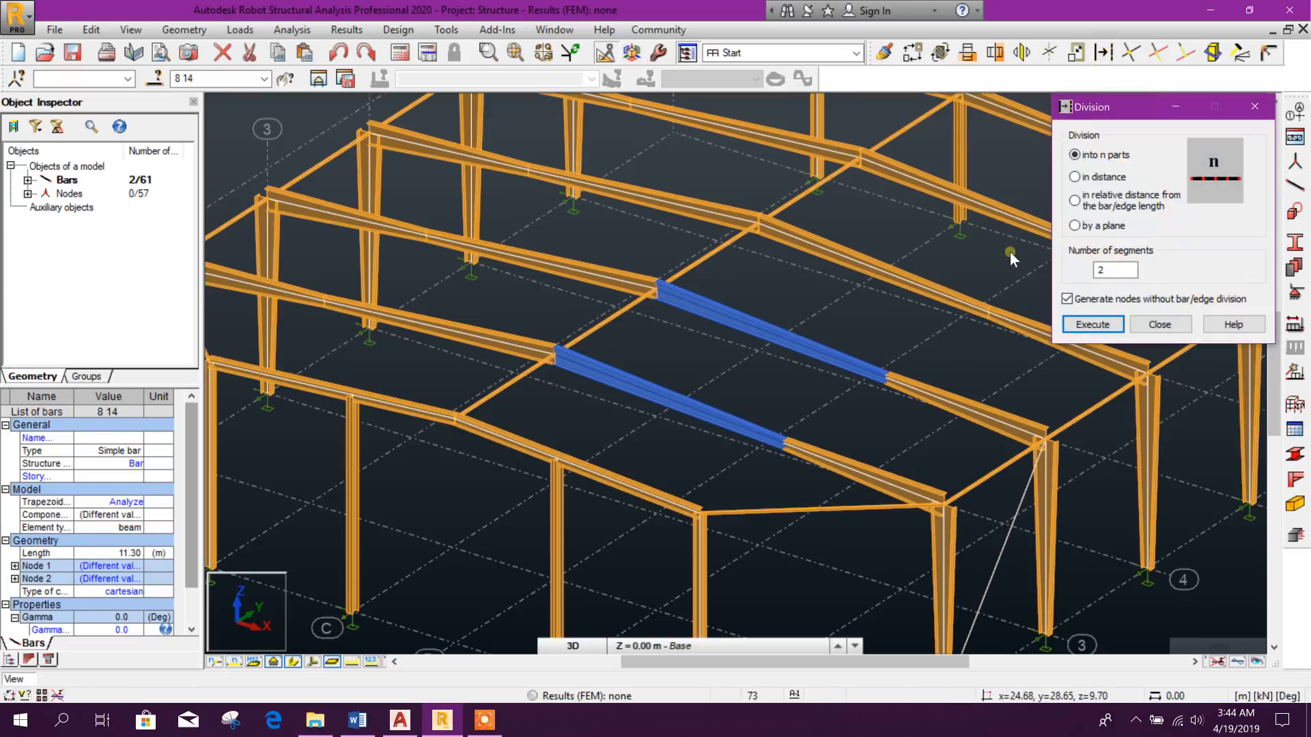
click(1096, 179)
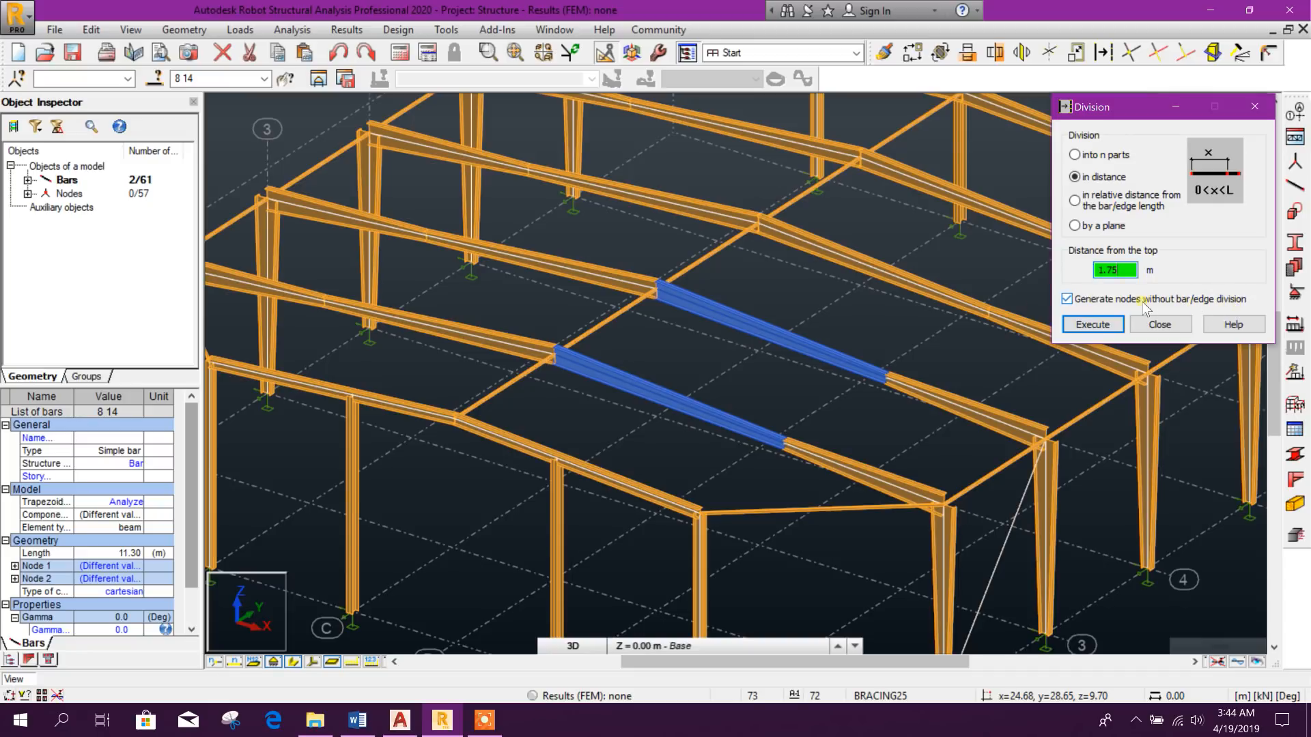
click(1091, 324)
click(1159, 324)
click(947, 351)
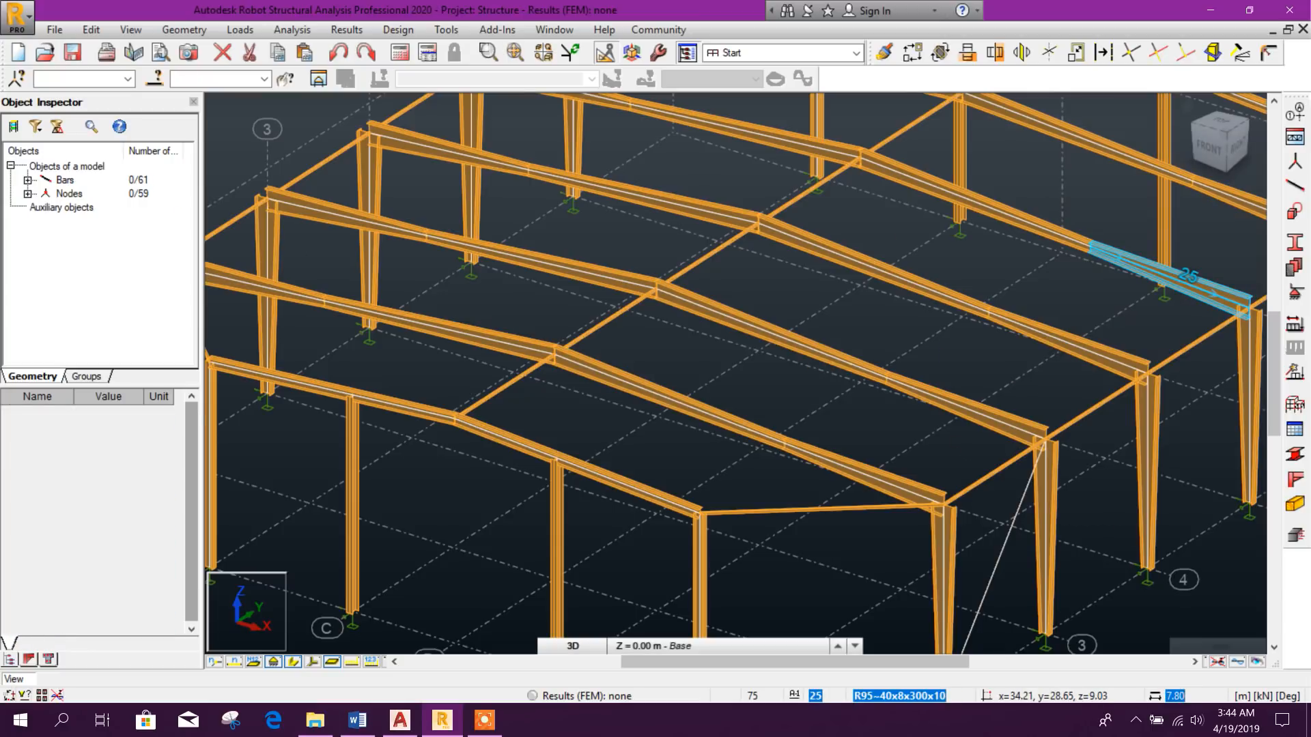
Add two chained BRACING25 roof diagonals from the axis 3 eave through the new axis 2 rafter node to the axis 3 ridge
click(1294, 185)
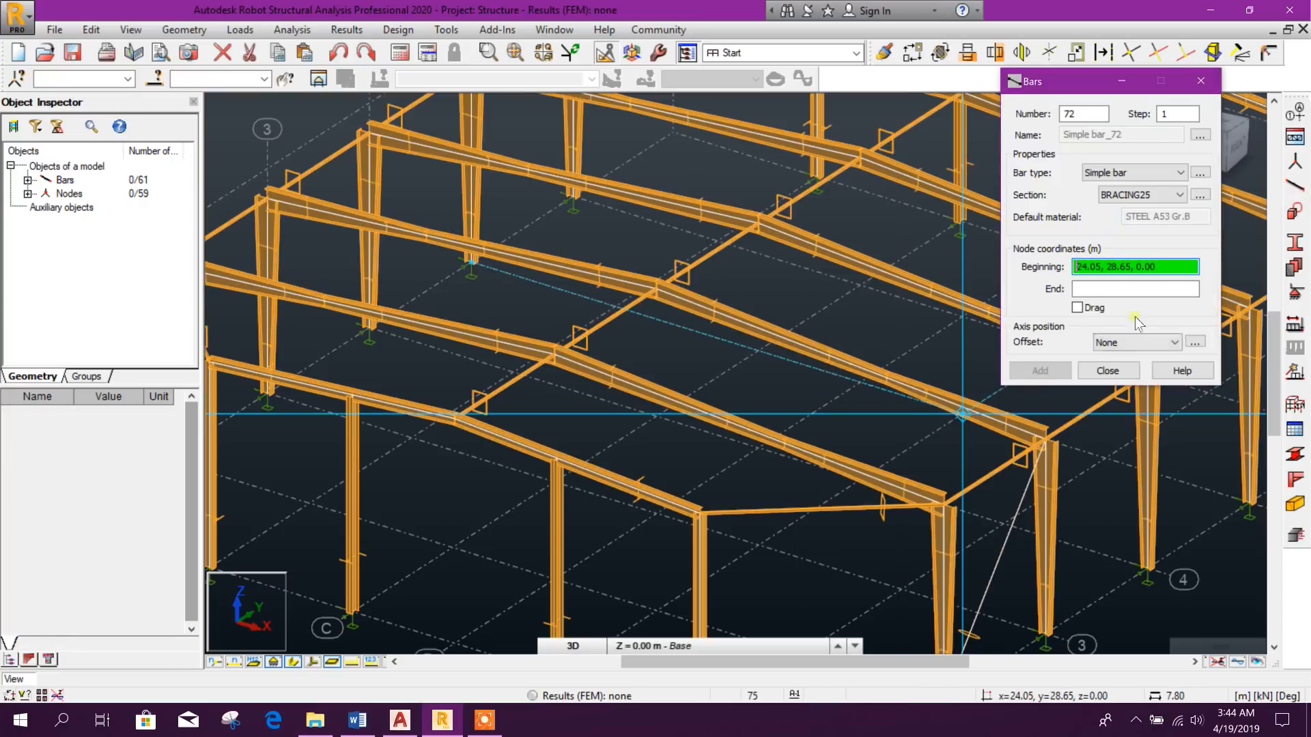
click(1090, 309)
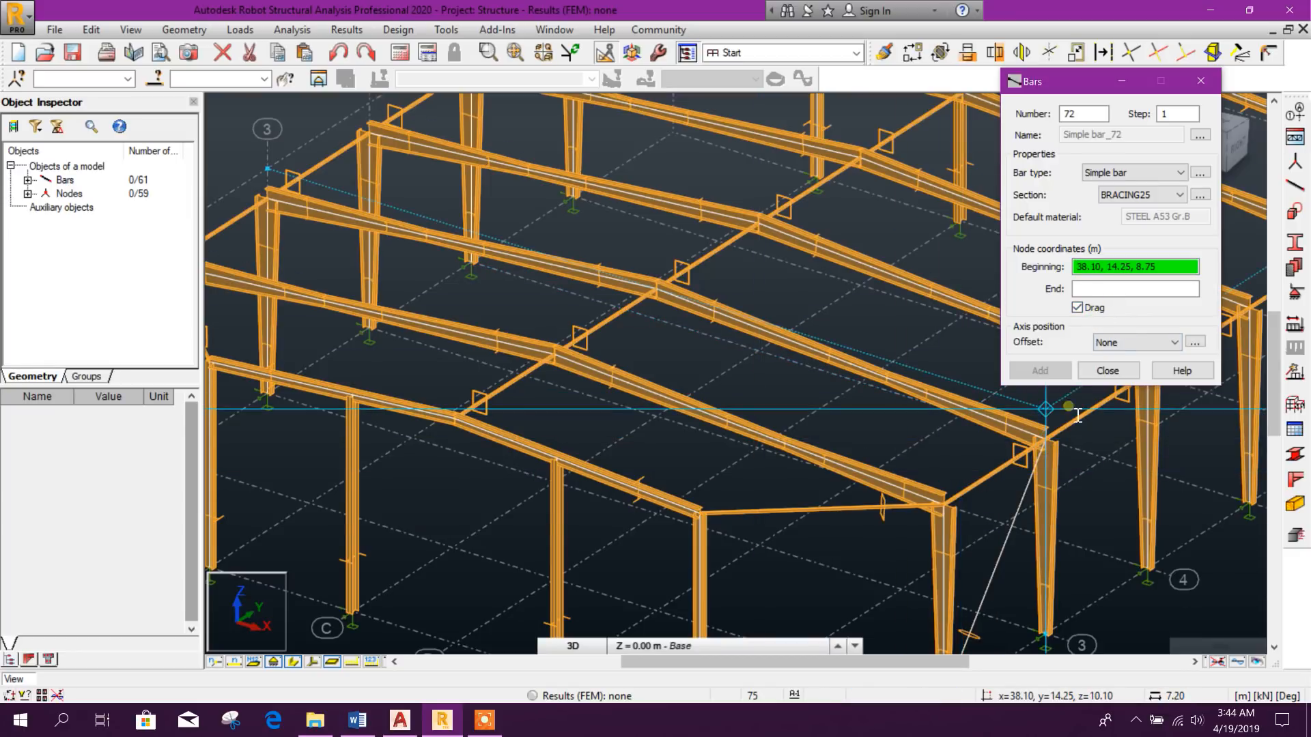
click(1044, 439)
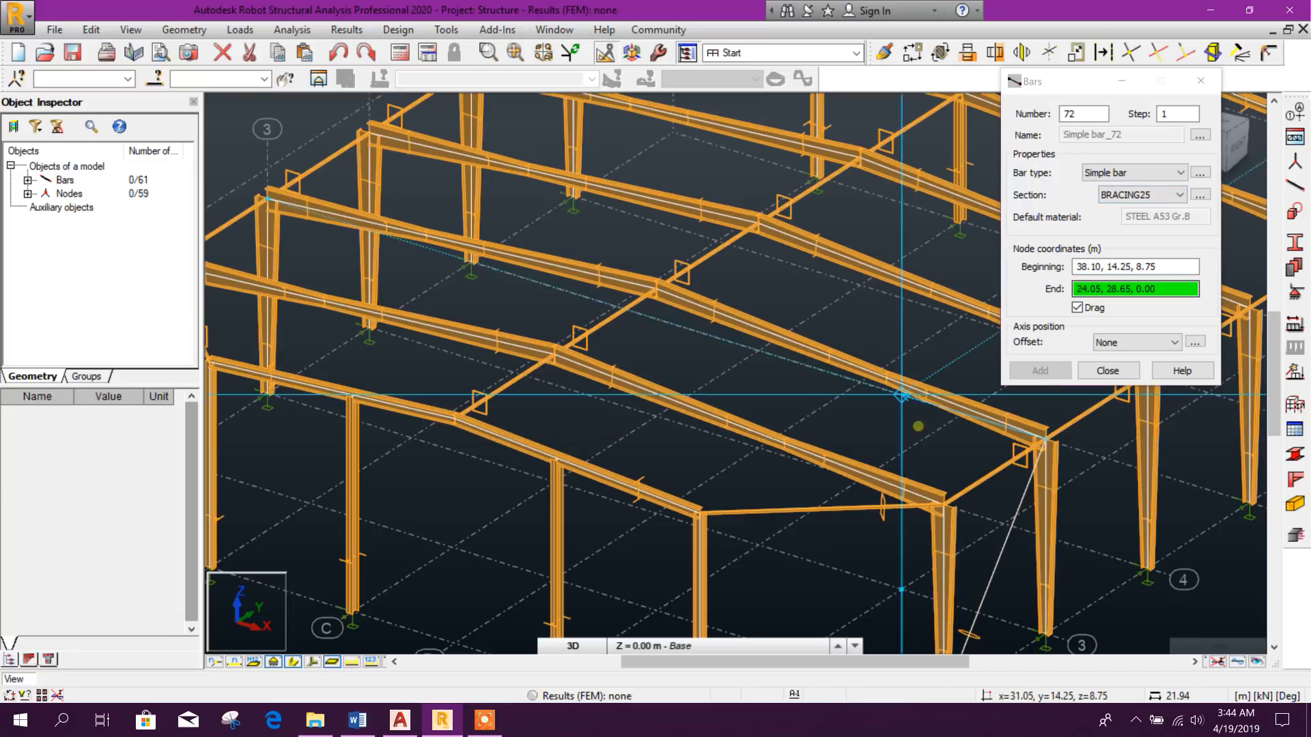
click(749, 430)
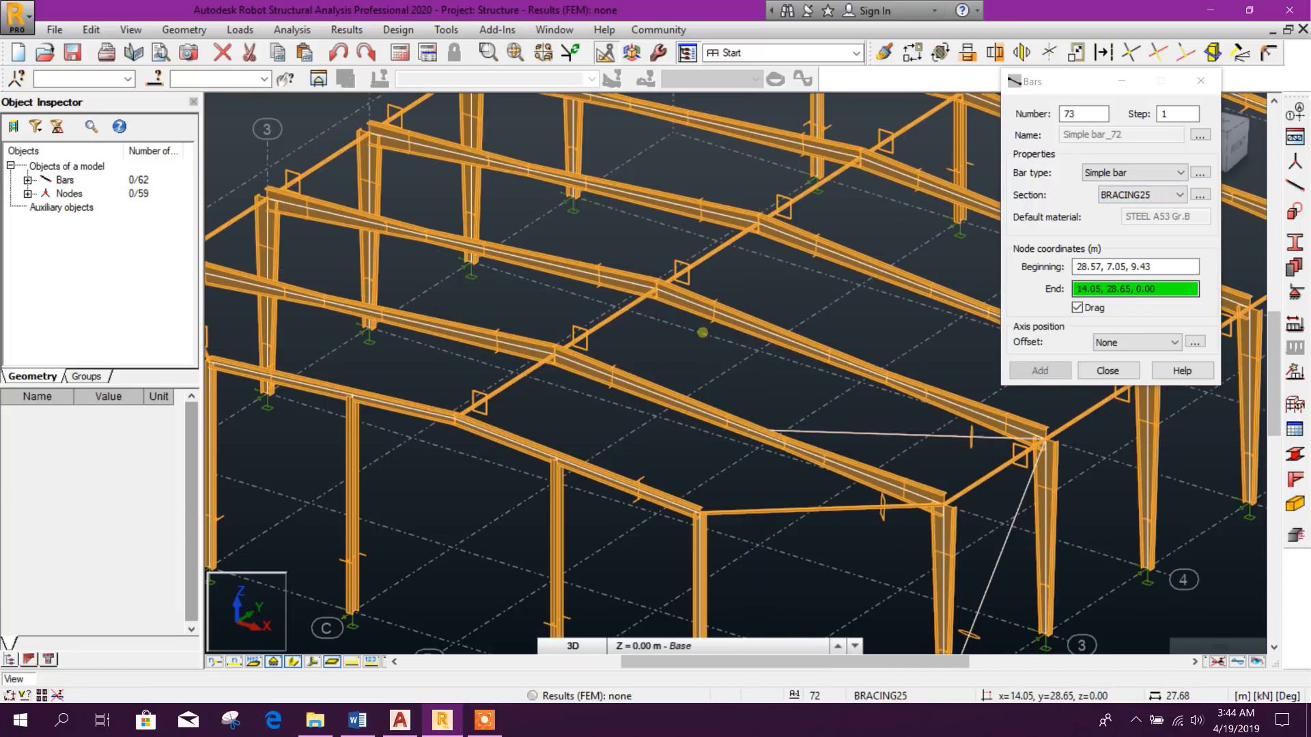
click(657, 288)
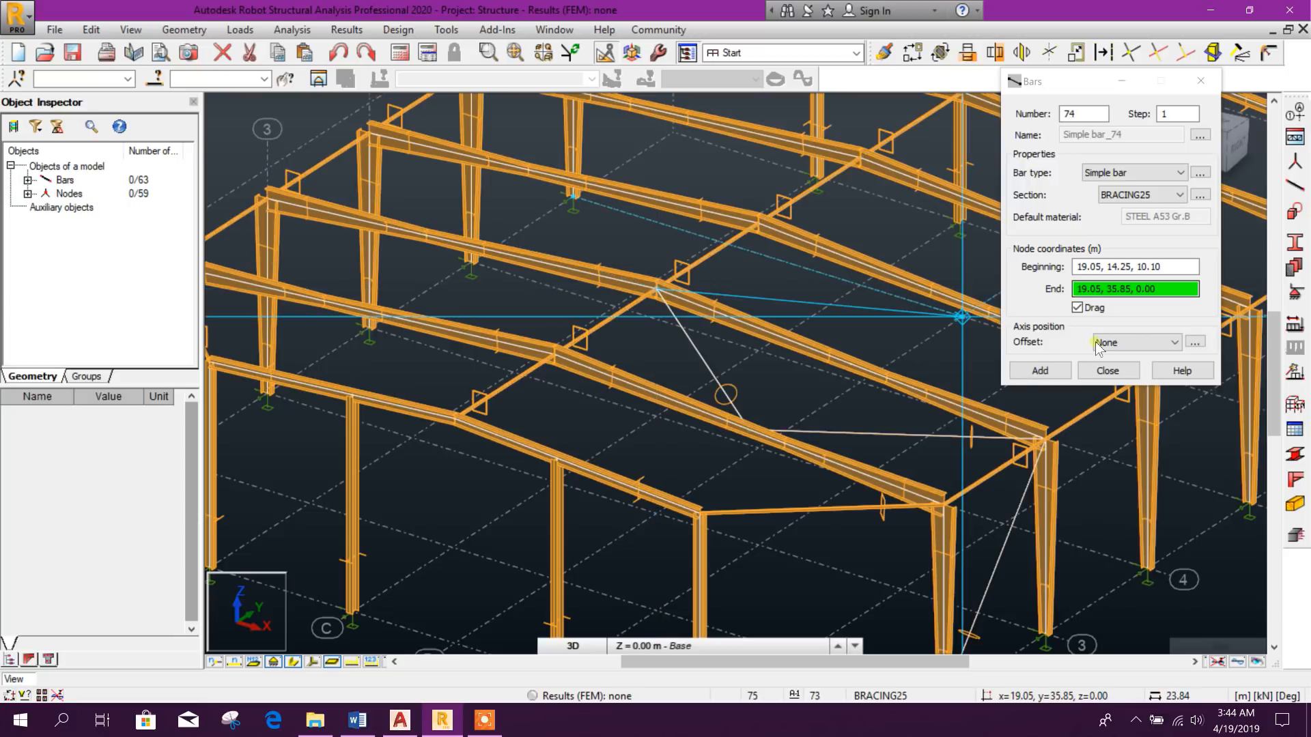
Add the crossing BRACING25 side-wall diagonal on axis G from the axis 3 column base to the axis 2 eave, with chained drawing off
click(1077, 307)
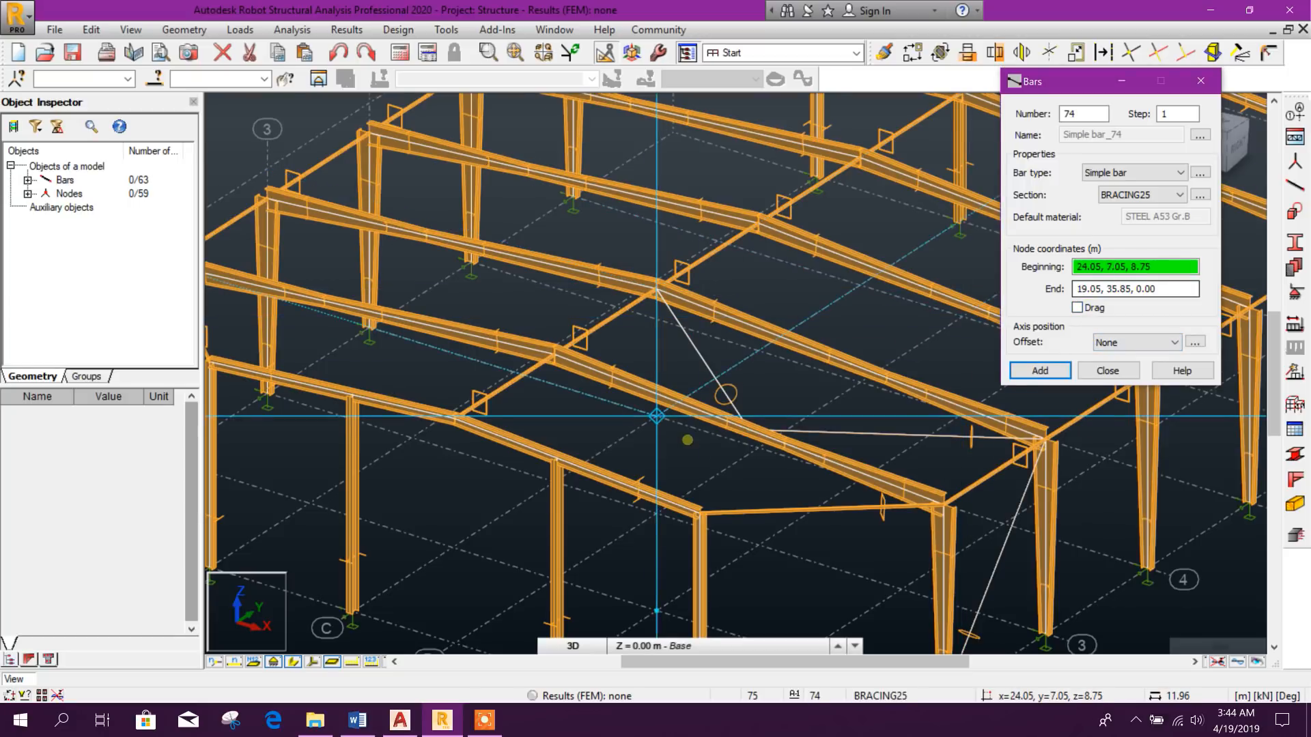
middle_drag(944, 501, 847, 492)
middle_drag(889, 582, 862, 521)
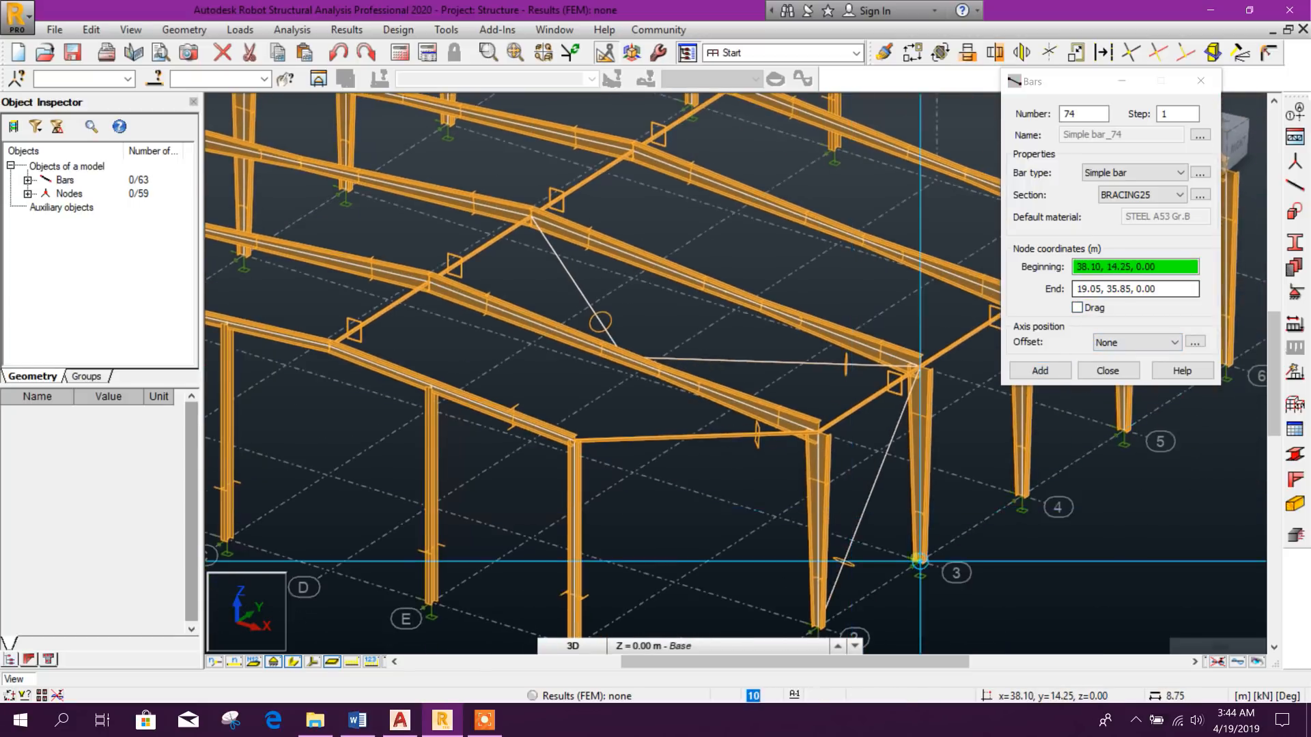
click(920, 560)
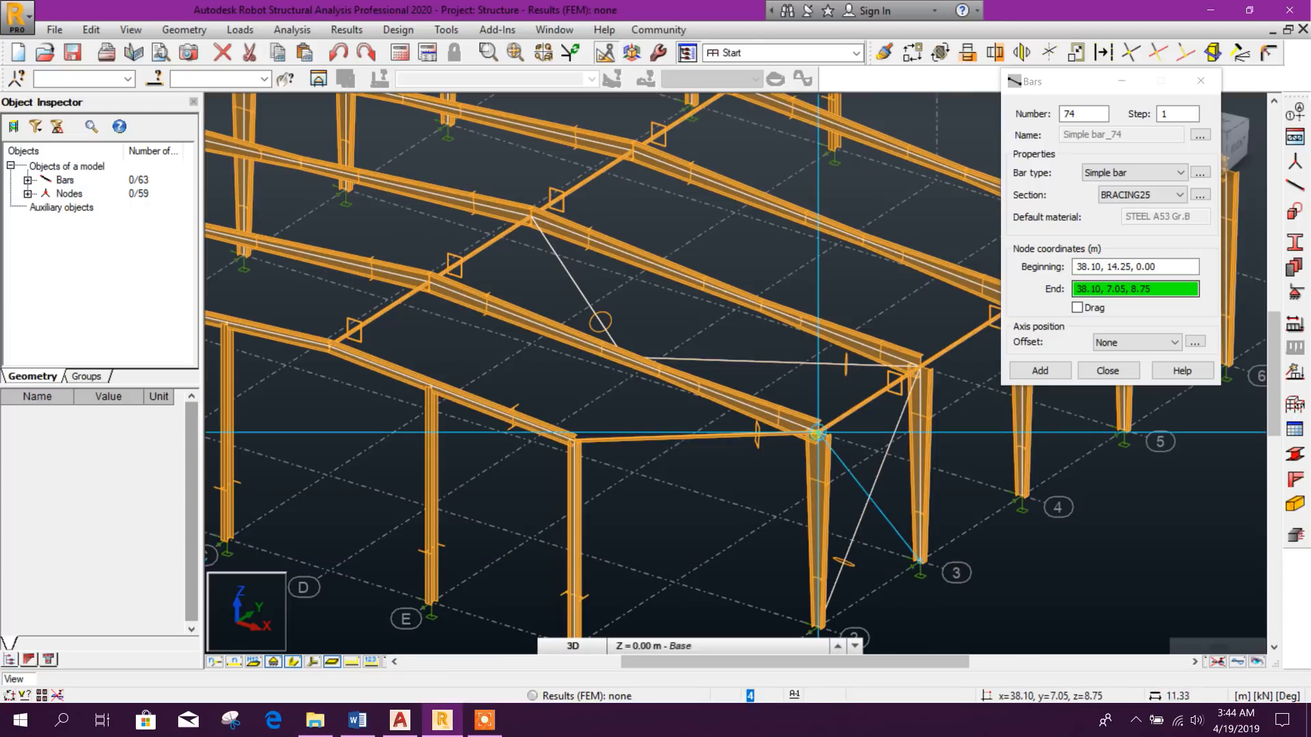
click(818, 433)
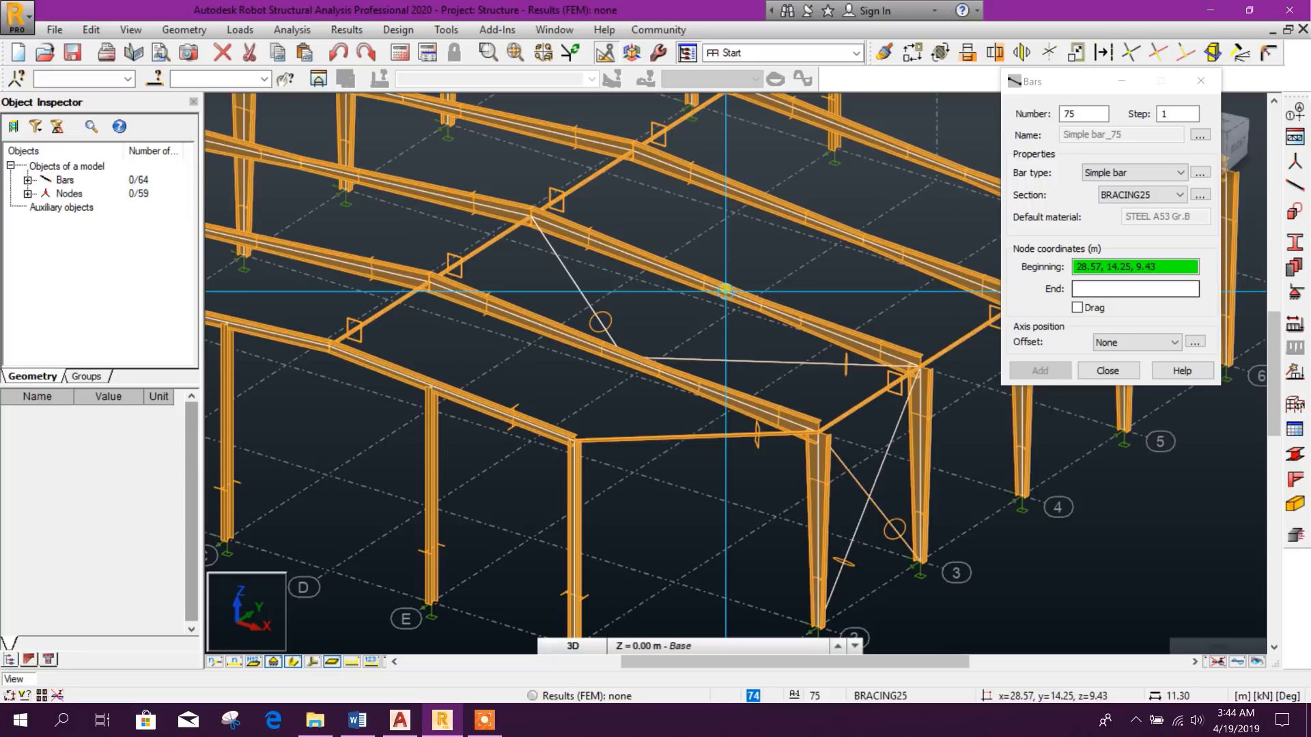
Add two chained BRACING25 roof diagonals from the axis 2 eave through the axis 3 rafter midpoint node to the axis 2 ridge
click(1077, 307)
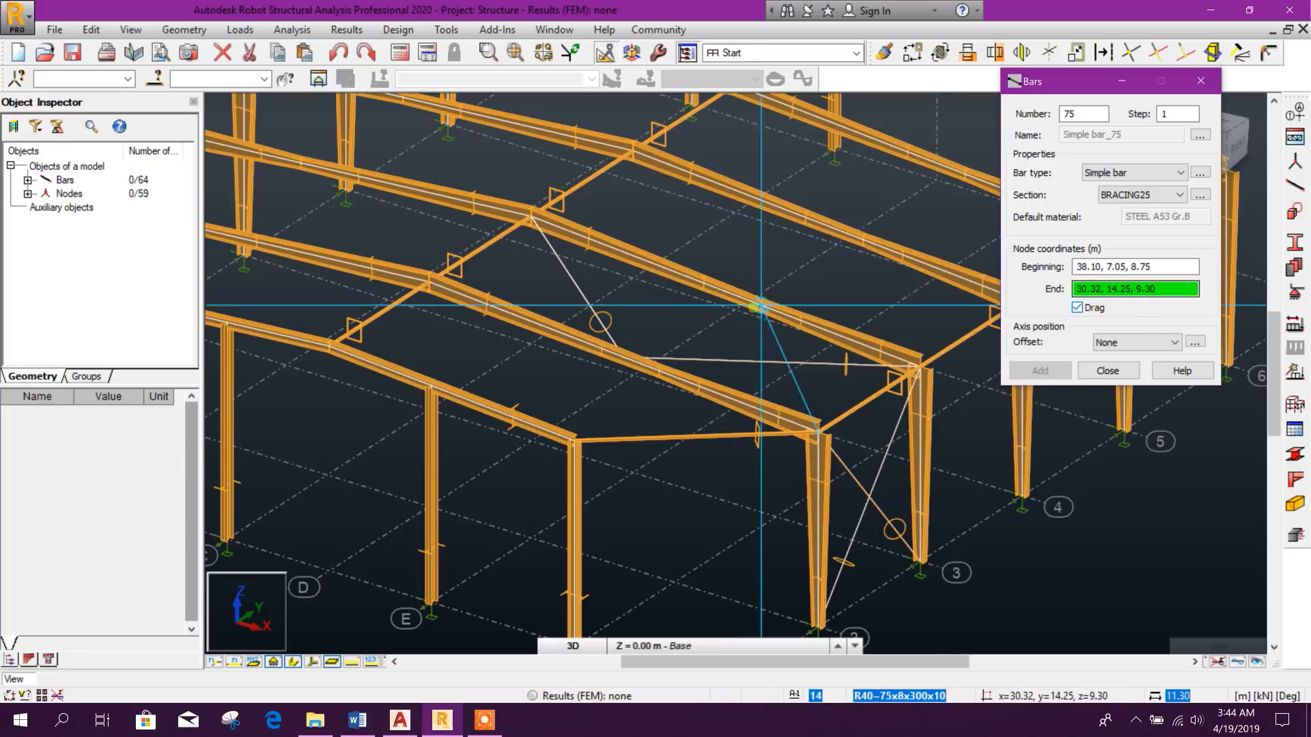
click(726, 291)
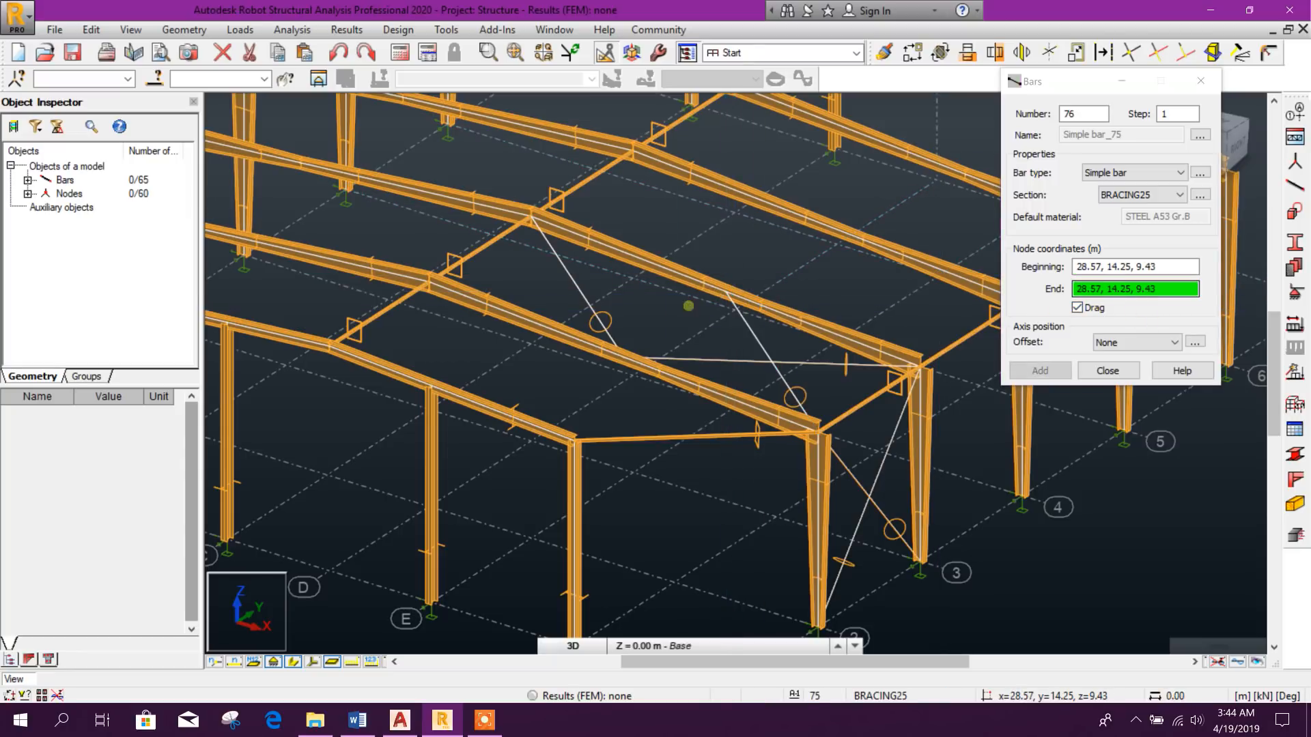
click(429, 282)
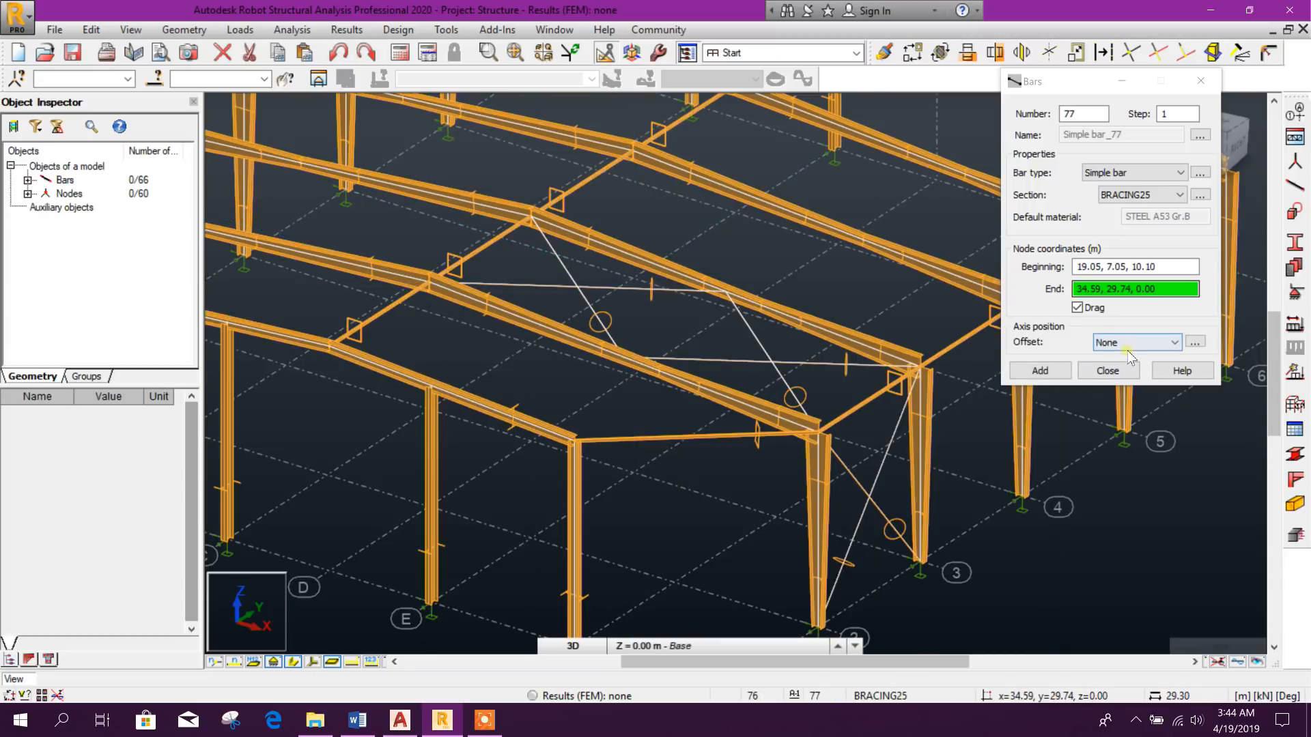
click(1107, 371)
Mirror copies of the six BRACING25 wall and roof diagonals between axes 2 and 3 about the YZ plane through the ridge
scroll(900, 381, down, 2)
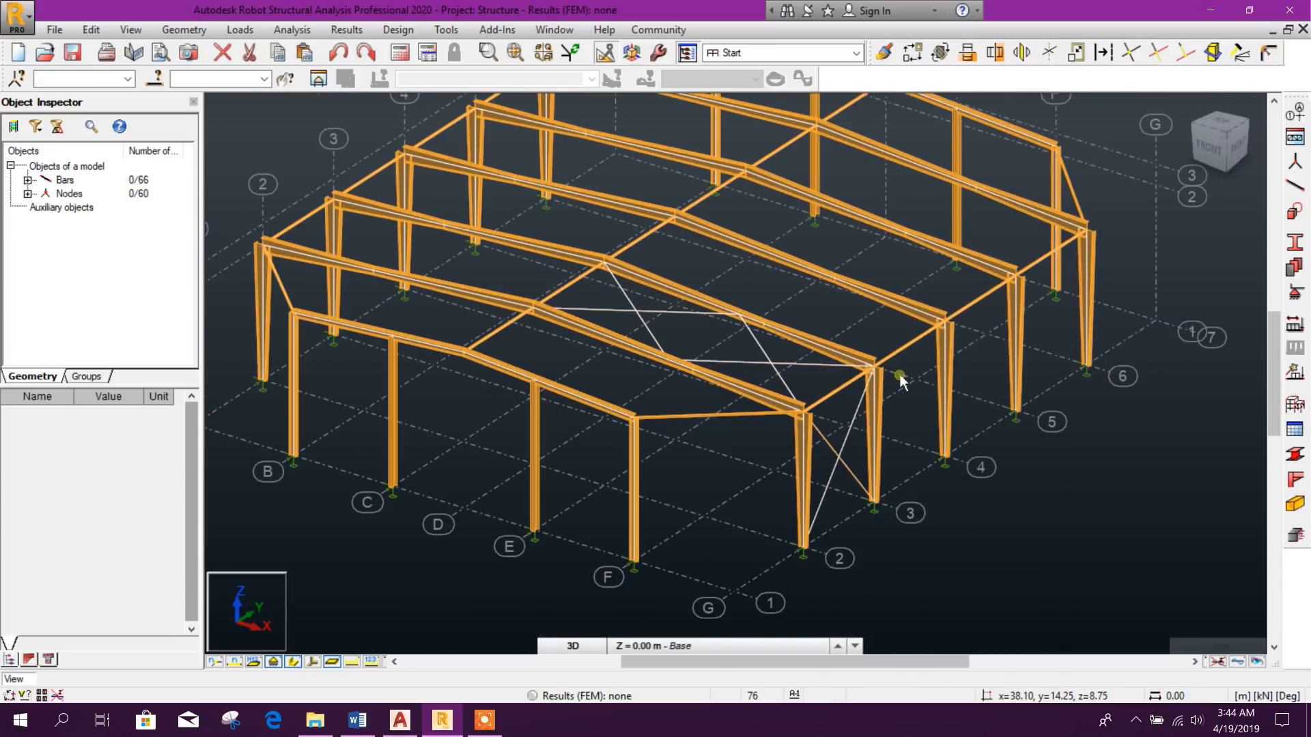
shift+middle_drag(1019, 459, 966, 474)
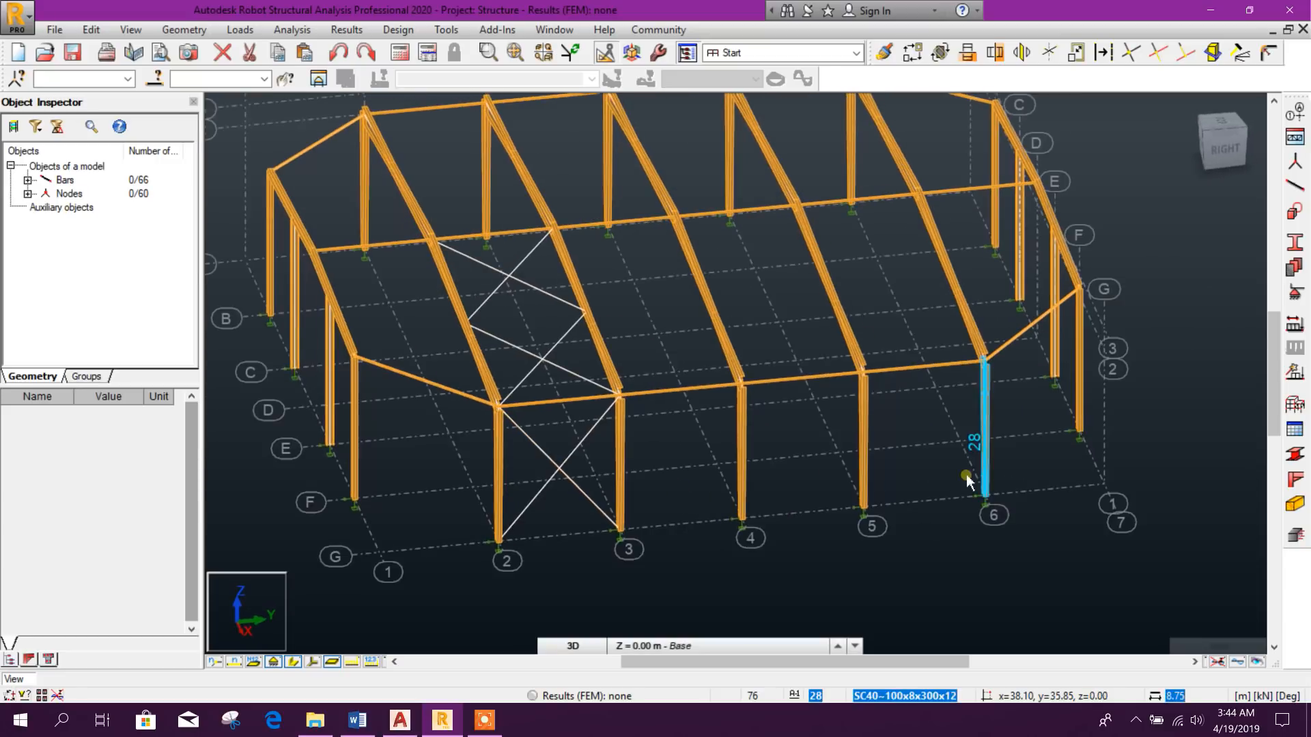
click(564, 503)
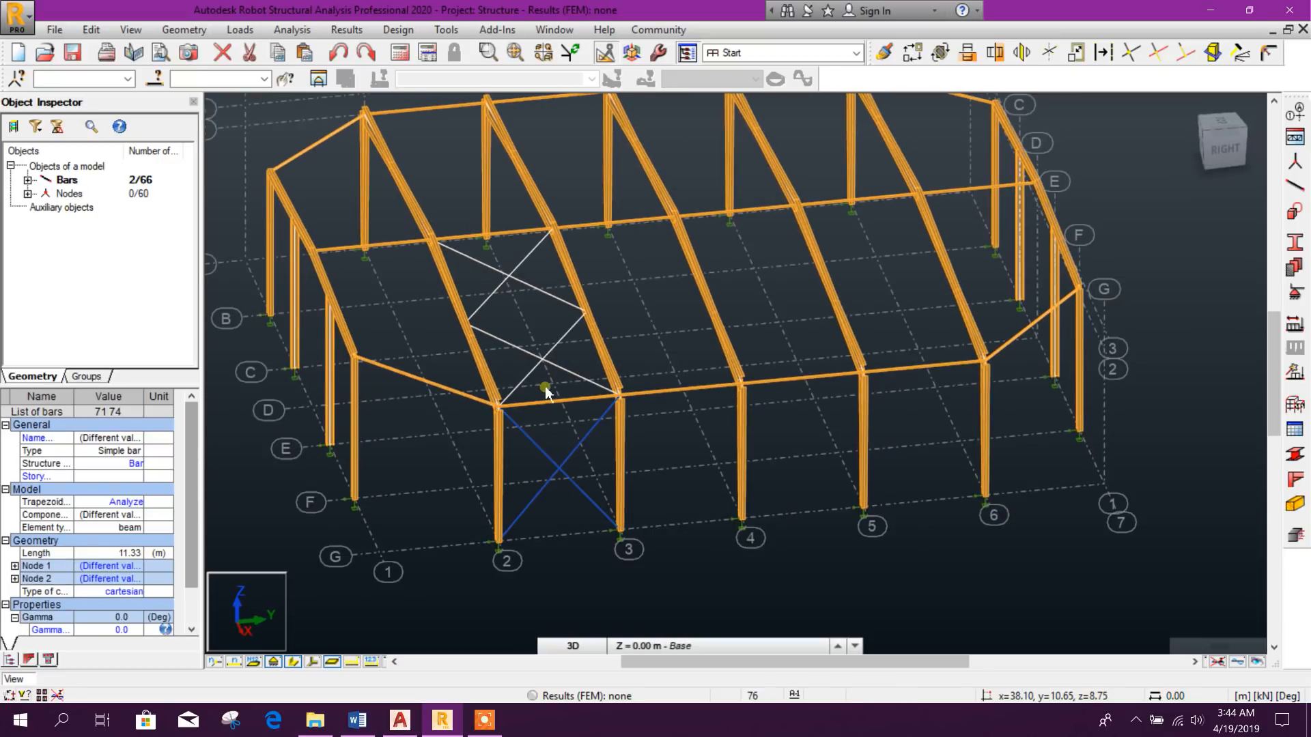
ctrl+drag(541, 370, 503, 267)
shift+middle_drag(681, 527, 755, 536)
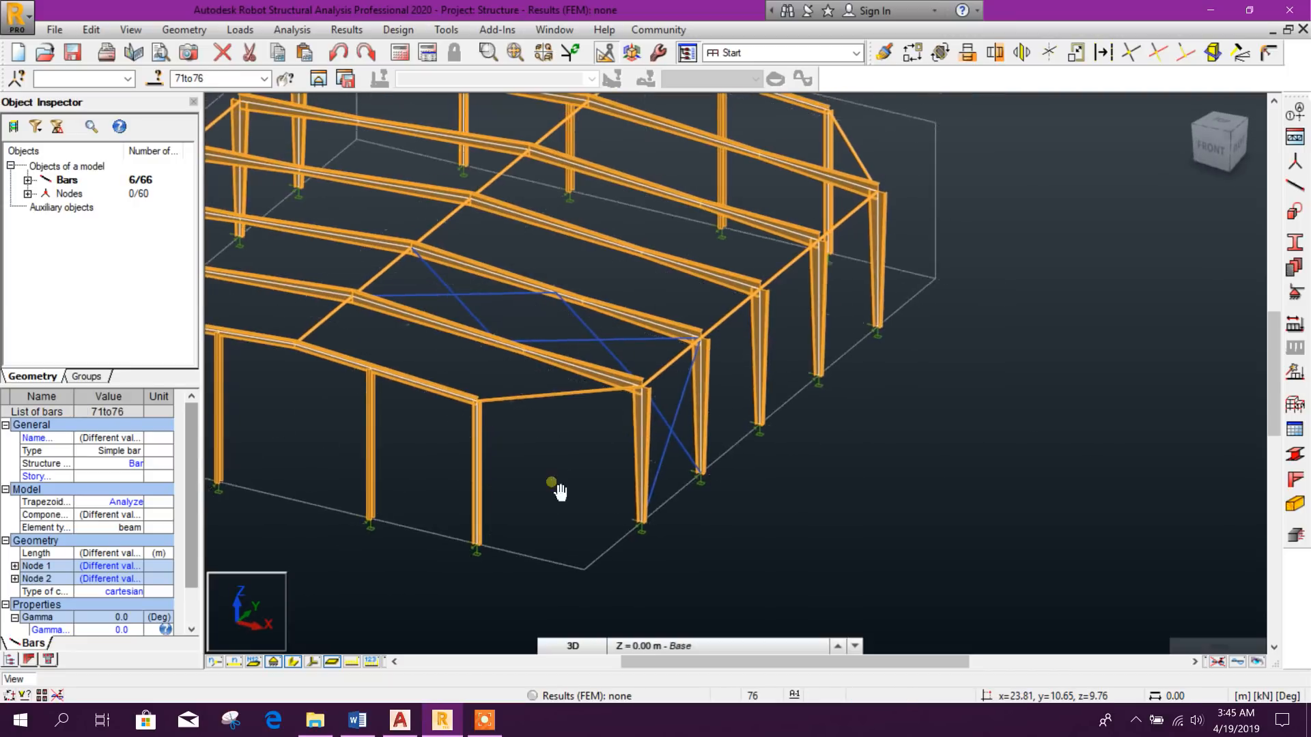
middle_drag(553, 488, 792, 468)
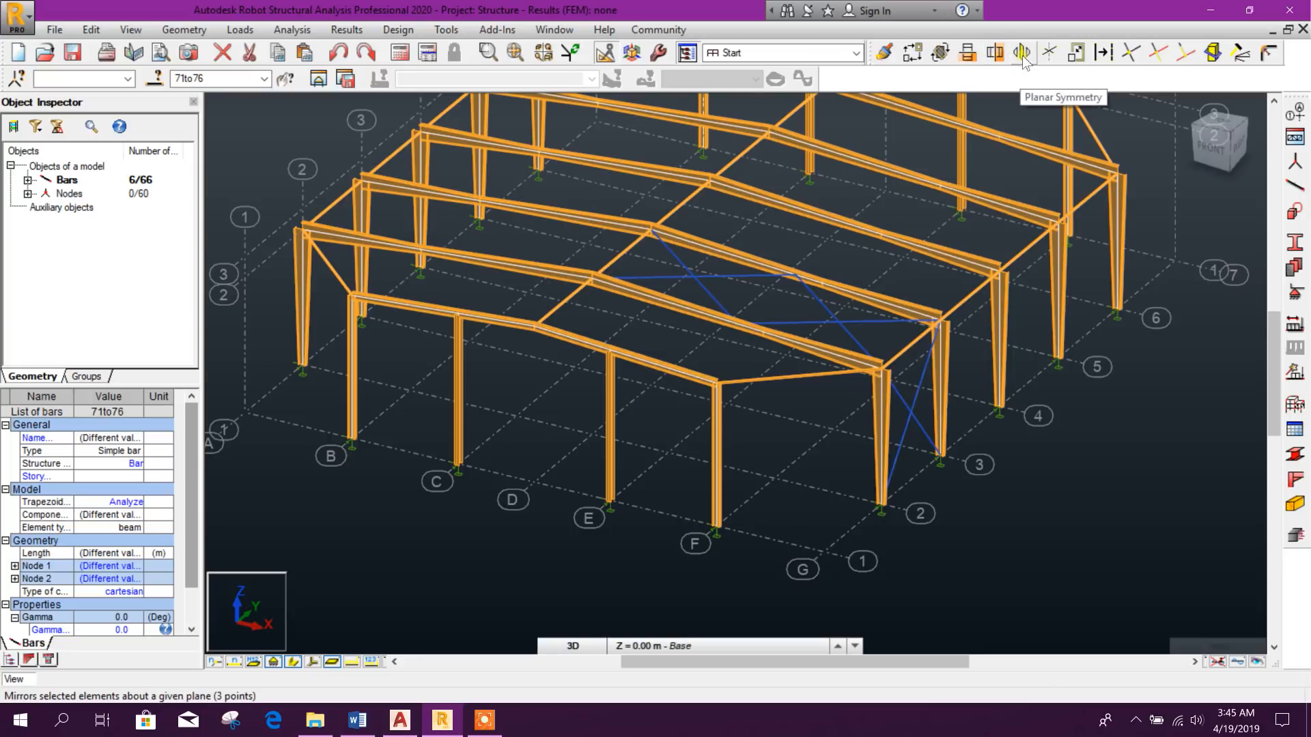
click(995, 52)
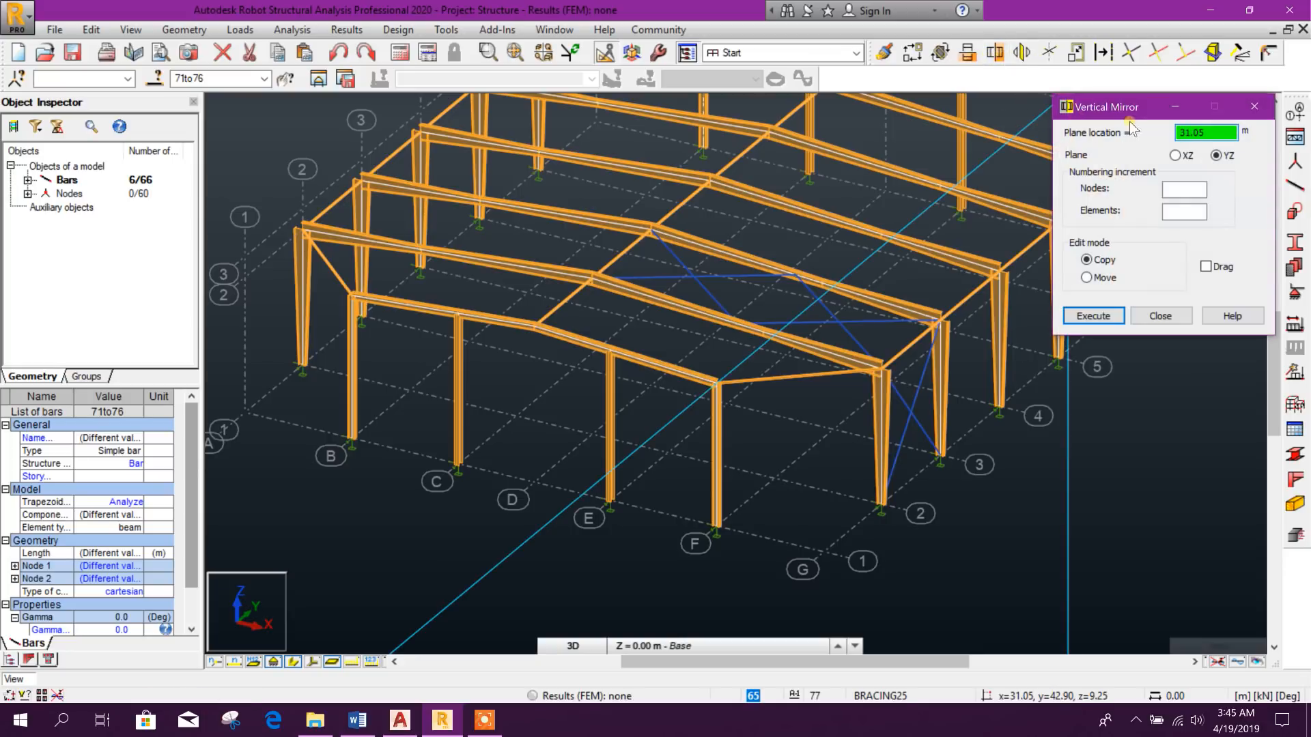
click(1176, 155)
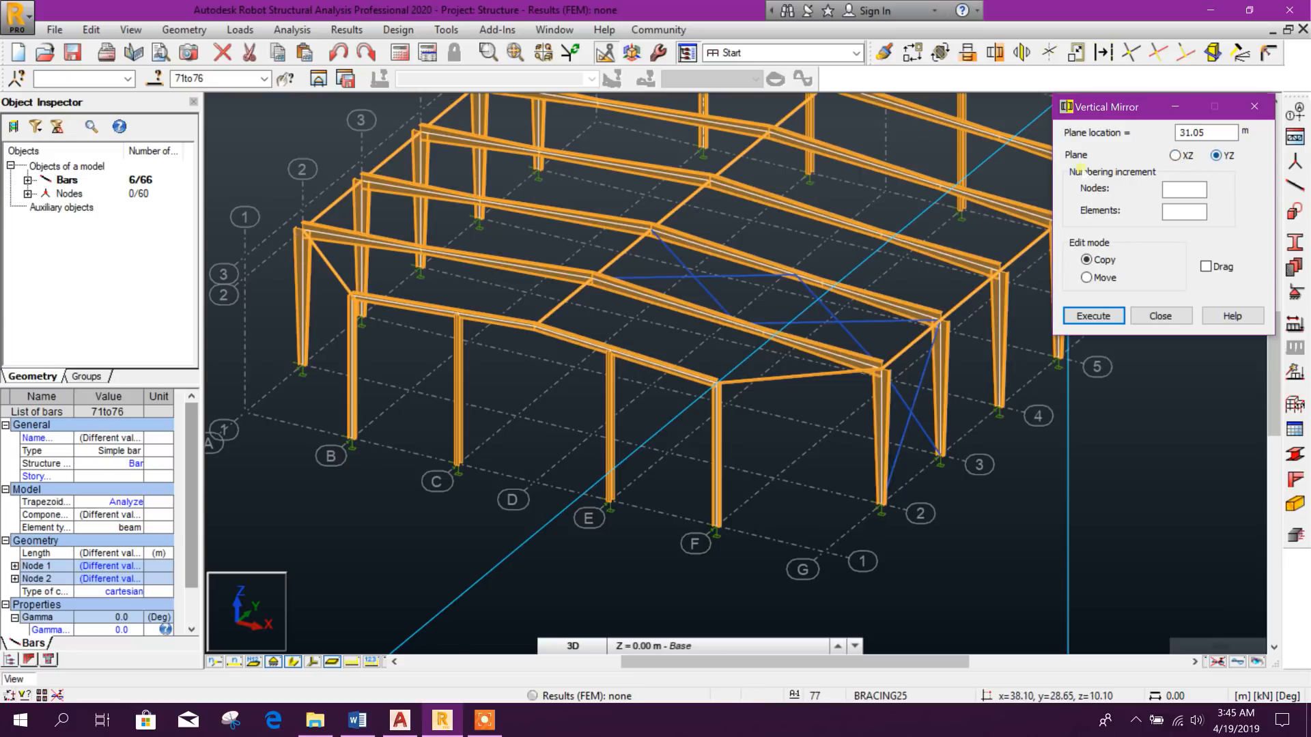
click(589, 442)
click(1161, 316)
click(1067, 457)
Copy all BRACING25 bars, selected by cross-section, from axes 2–3 to axes 5–6 with a translation vector of 0.00, 21.60, 0.00 m
shift+middle_drag(1076, 472, 852, 490)
right_click(851, 490)
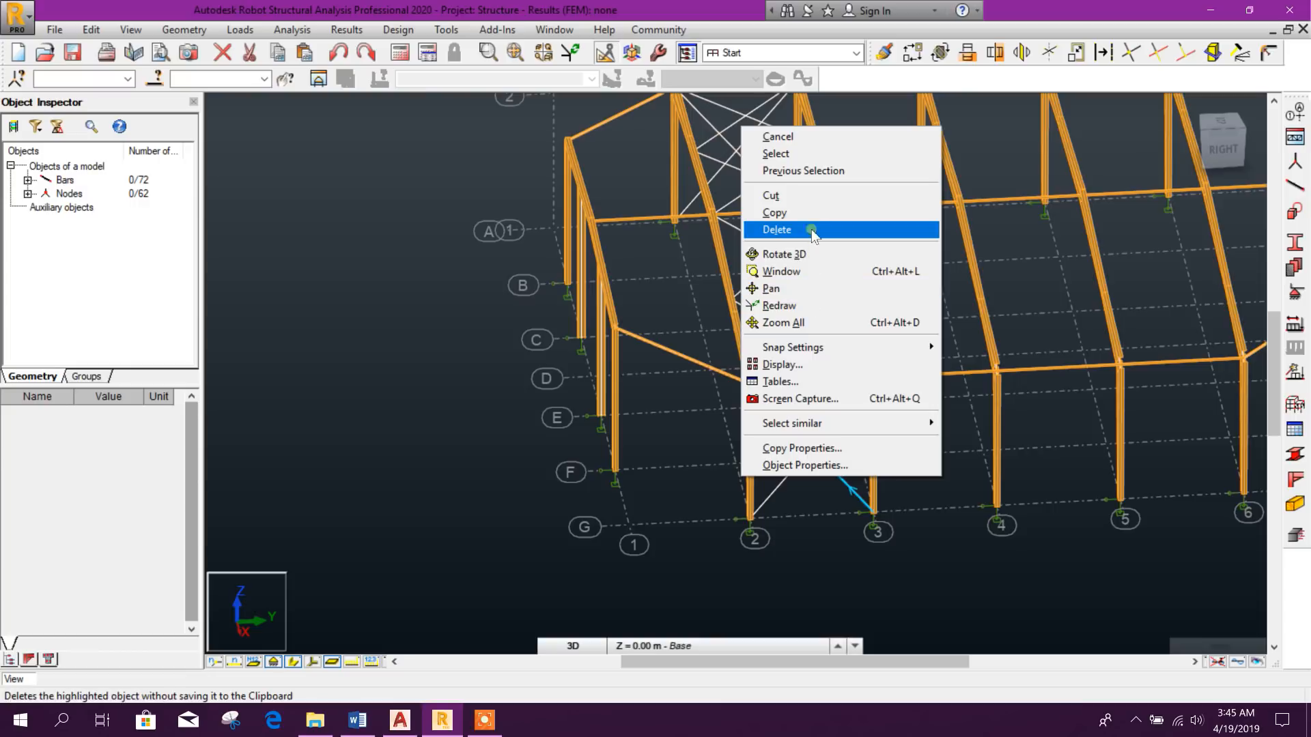
mouse_move(834, 424)
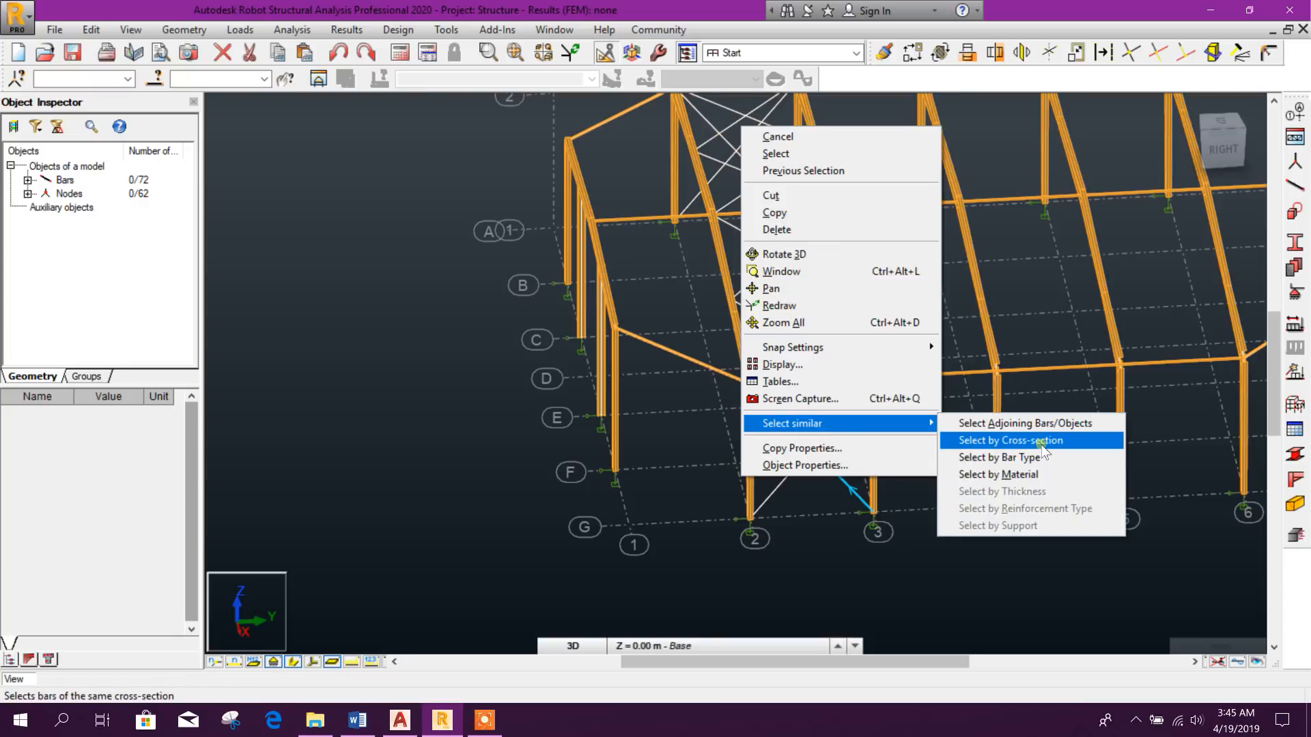
click(1043, 442)
scroll(853, 505, down, 3)
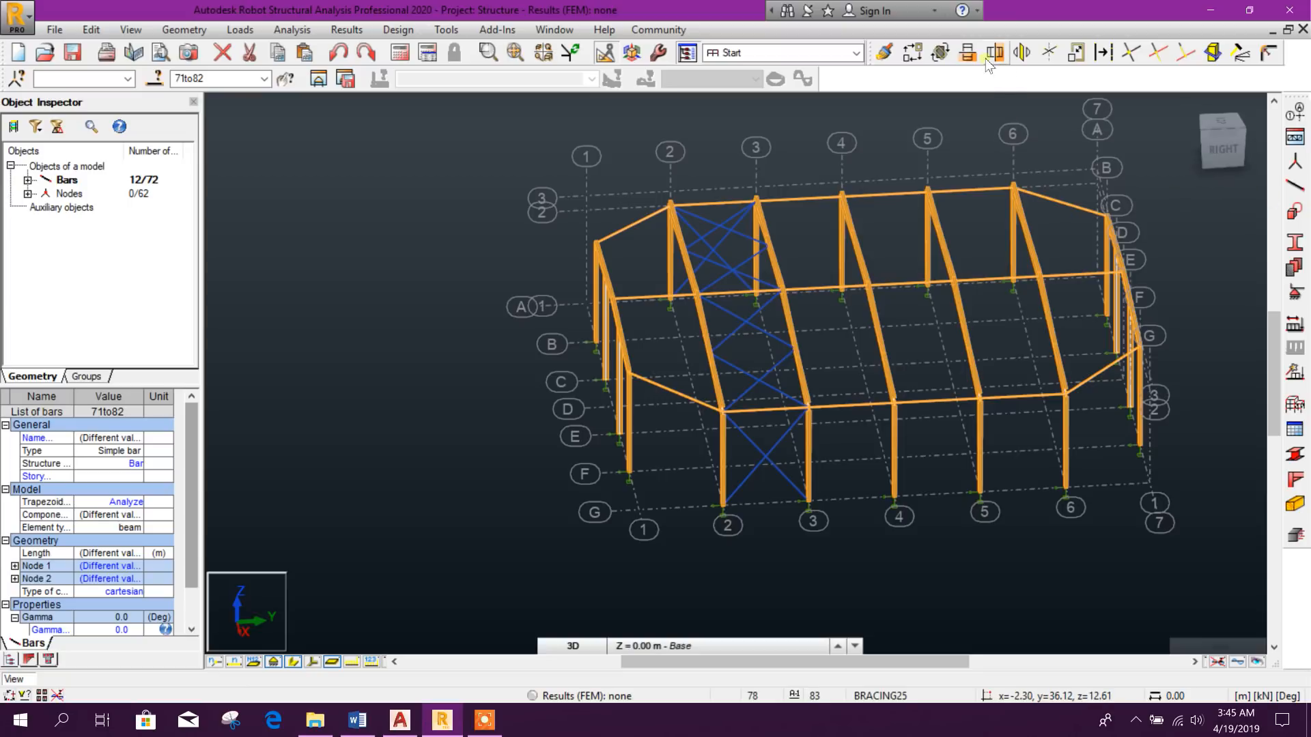
click(940, 53)
click(1254, 106)
click(912, 52)
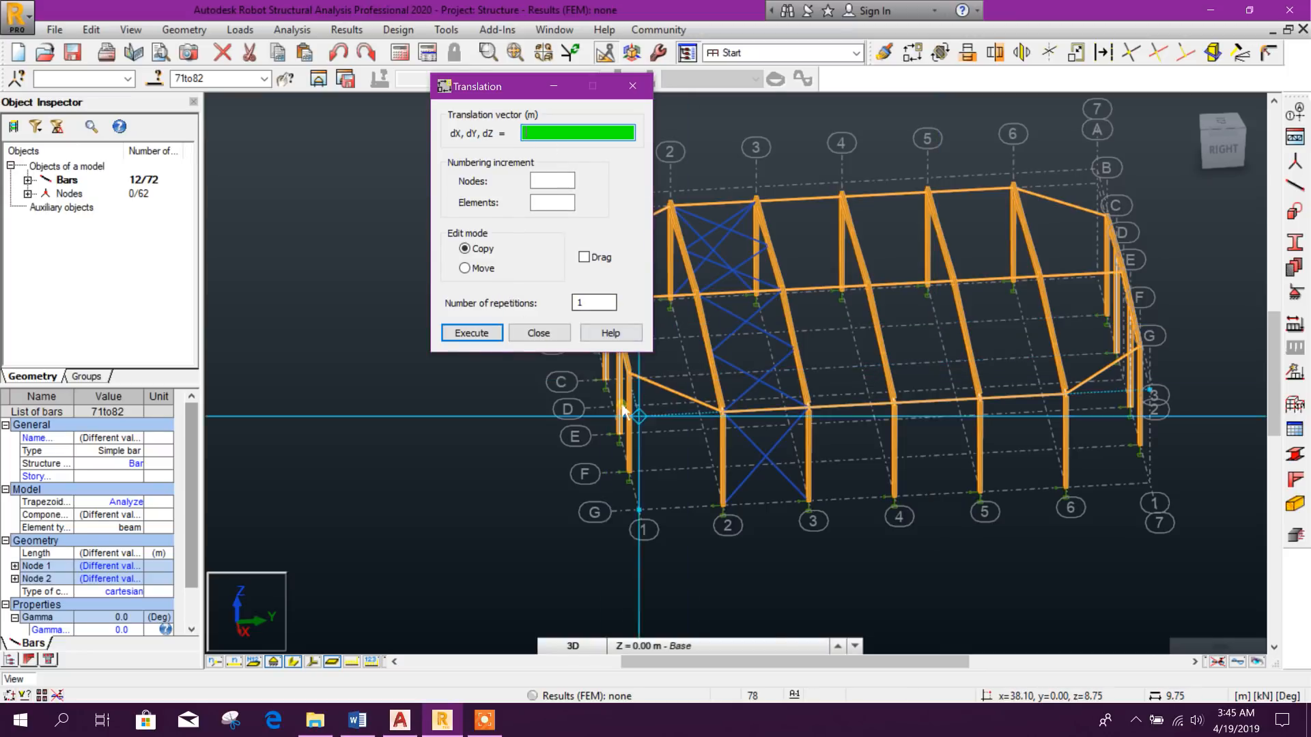
click(723, 509)
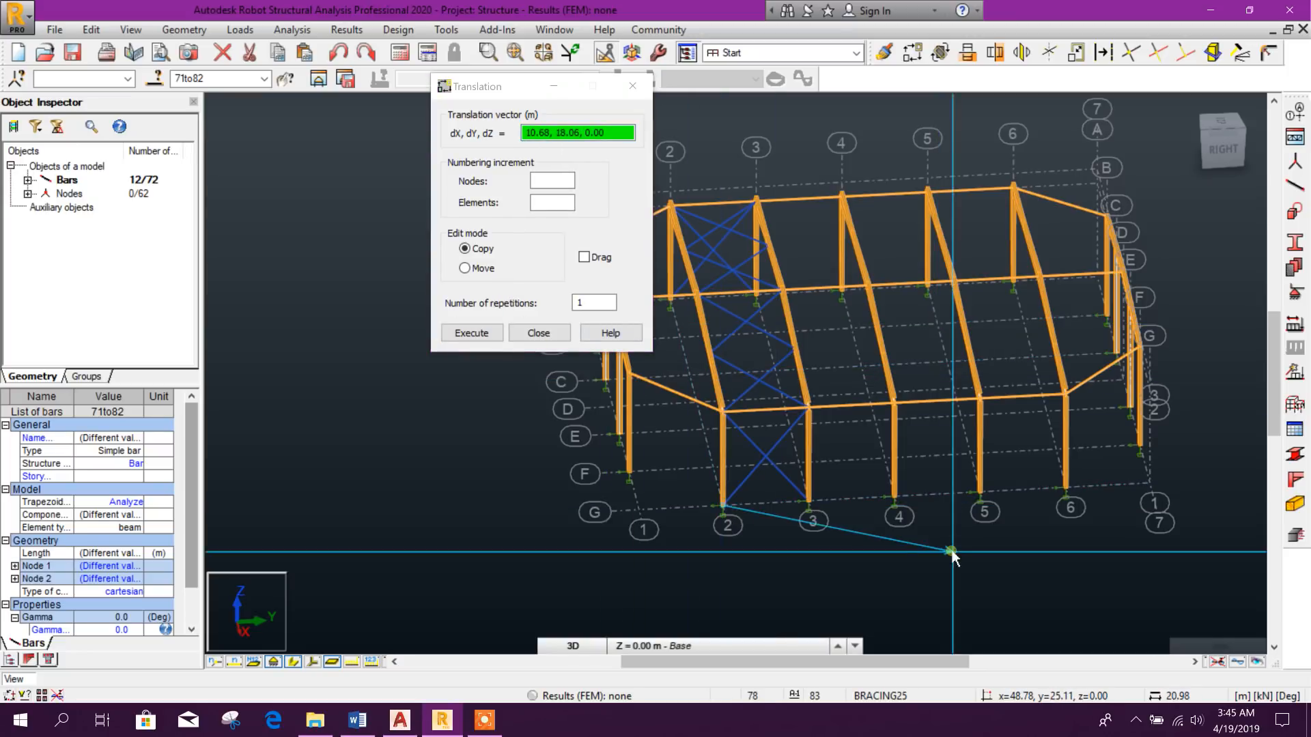
click(906, 533)
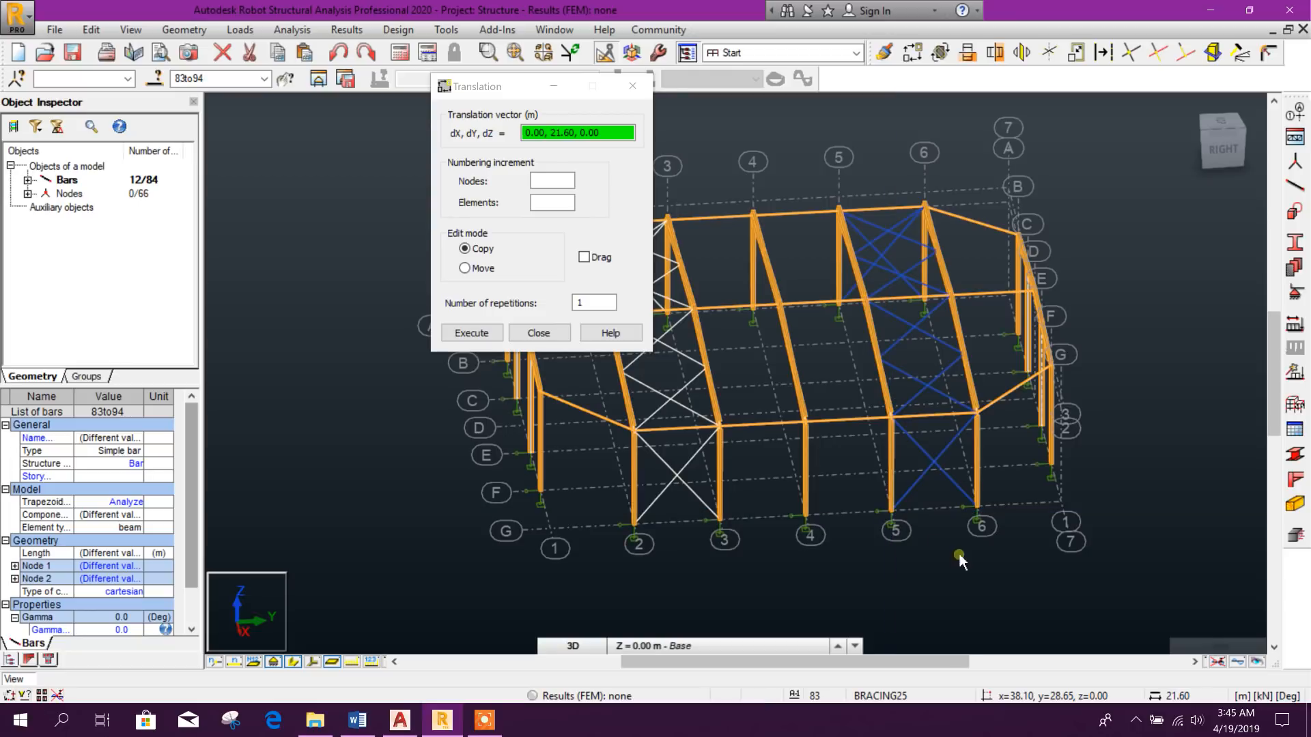
click(539, 333)
click(1021, 441)
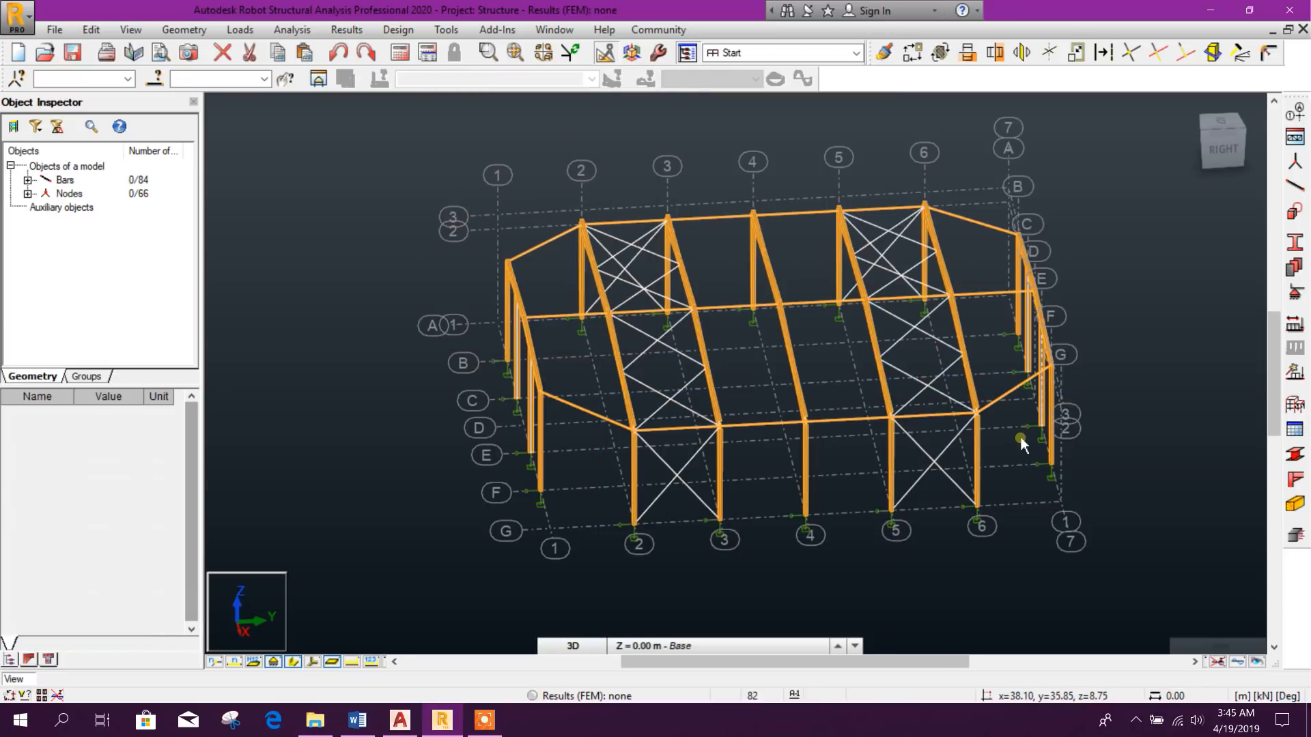
Inspect the wall and roof bracing in both braced bays of the hall from an isometric view
shift+middle_drag(969, 525, 924, 530)
scroll(753, 422, up, 3)
scroll(753, 425, up, 2)
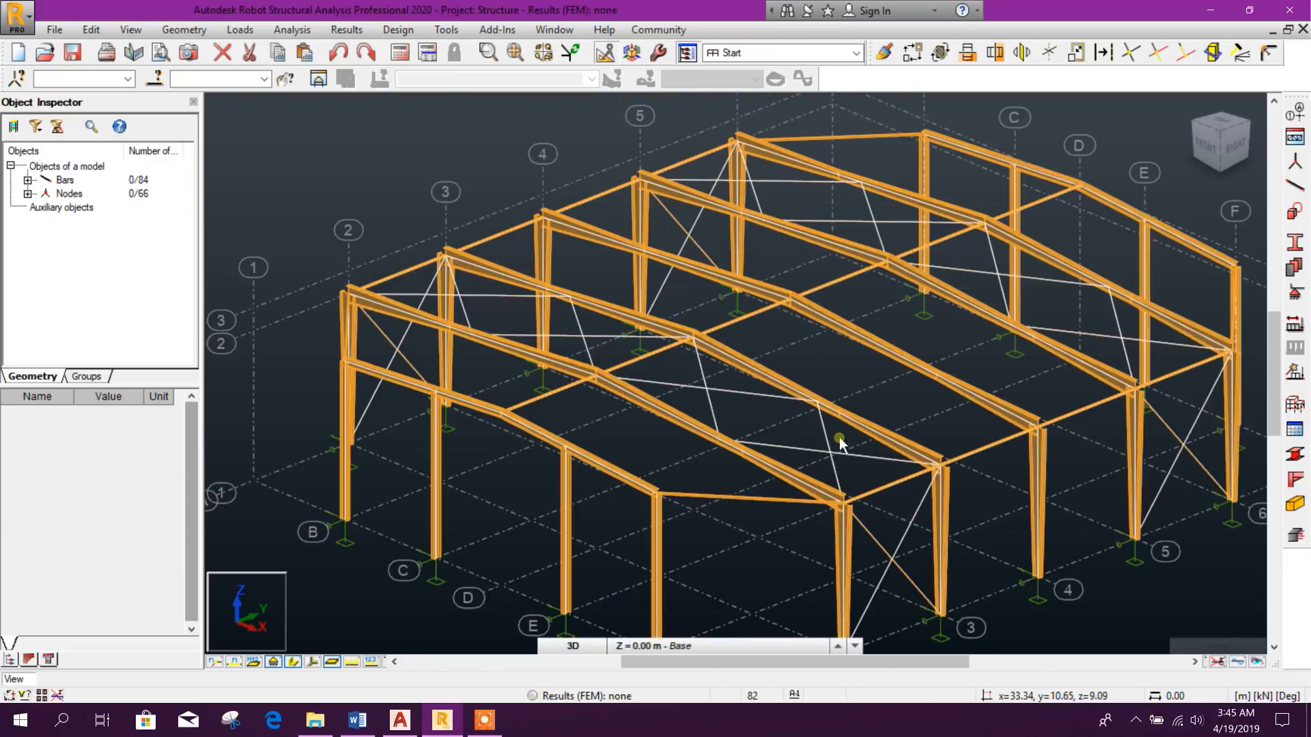
scroll(839, 443, down, 3)
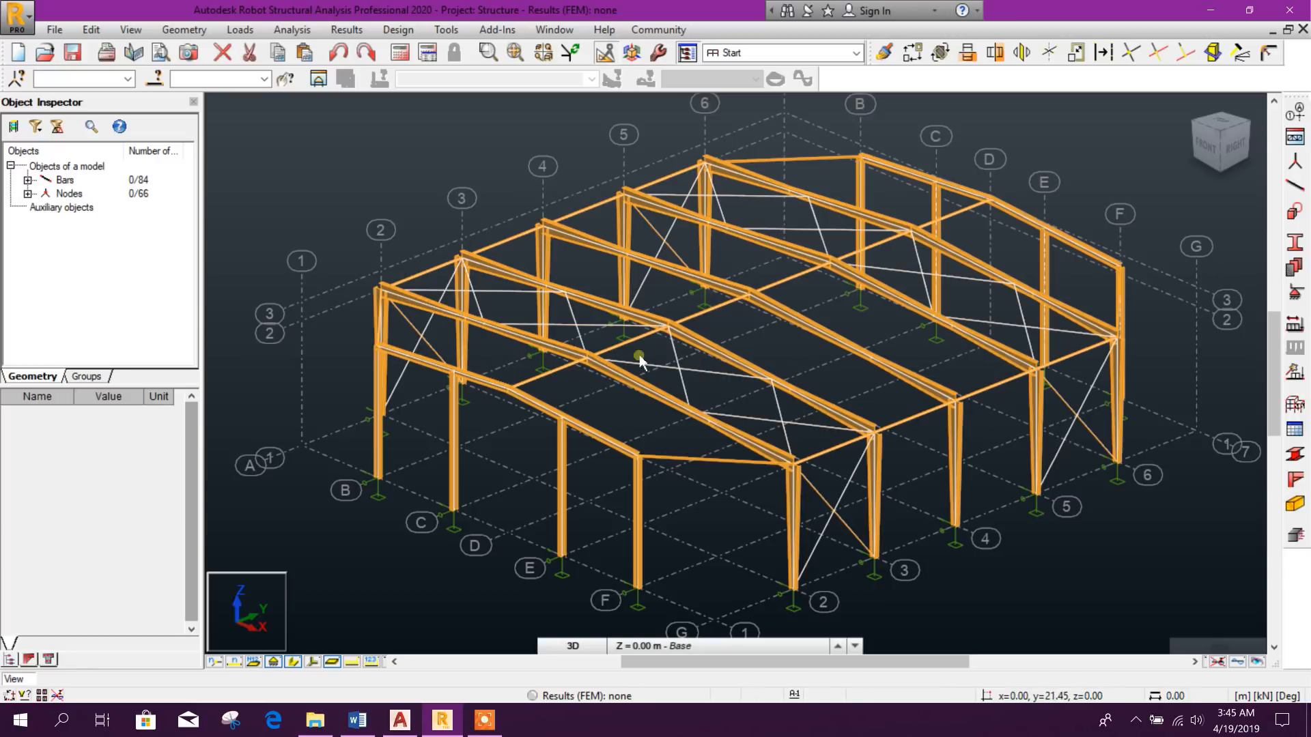
middle_drag(636, 338, 776, 383)
scroll(574, 347, up, 4)
scroll(555, 301, down, 3)
middle_drag(902, 407, 718, 348)
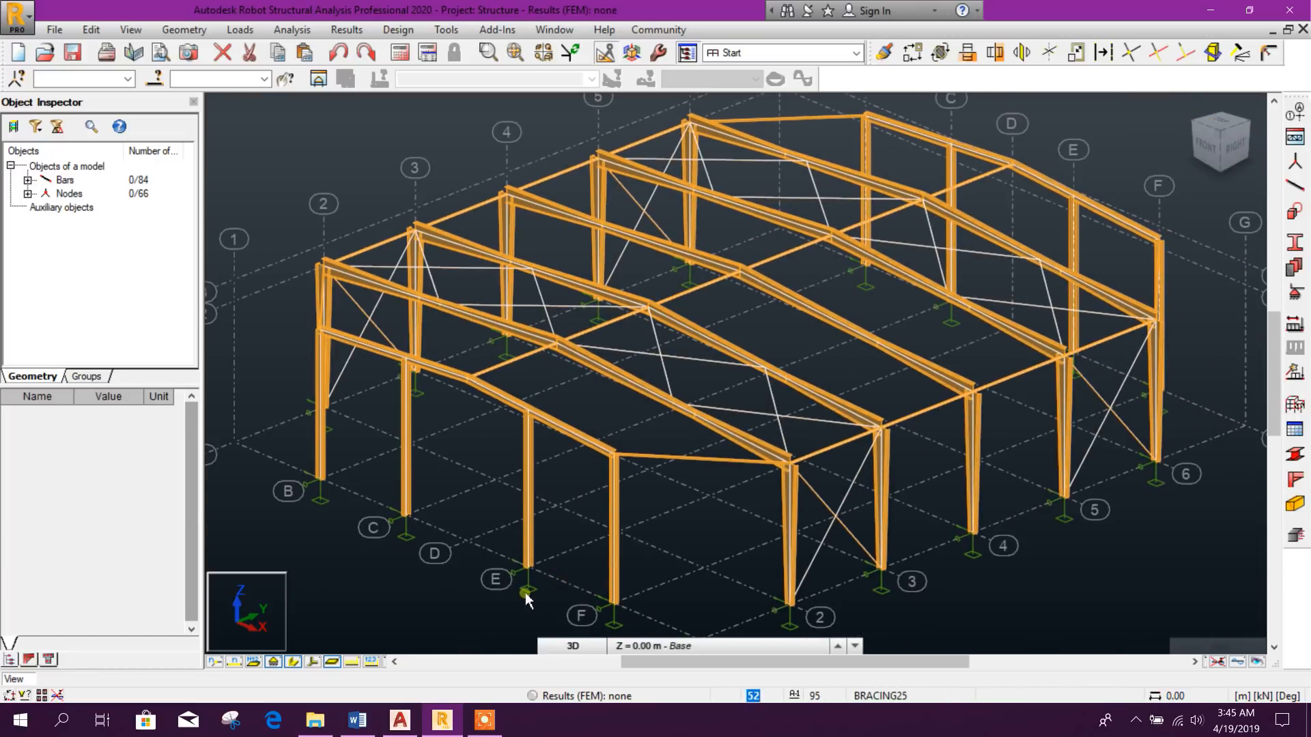
Add the AUS (Australia) section database to the steel and timber section databases in the job preferences
click(446, 29)
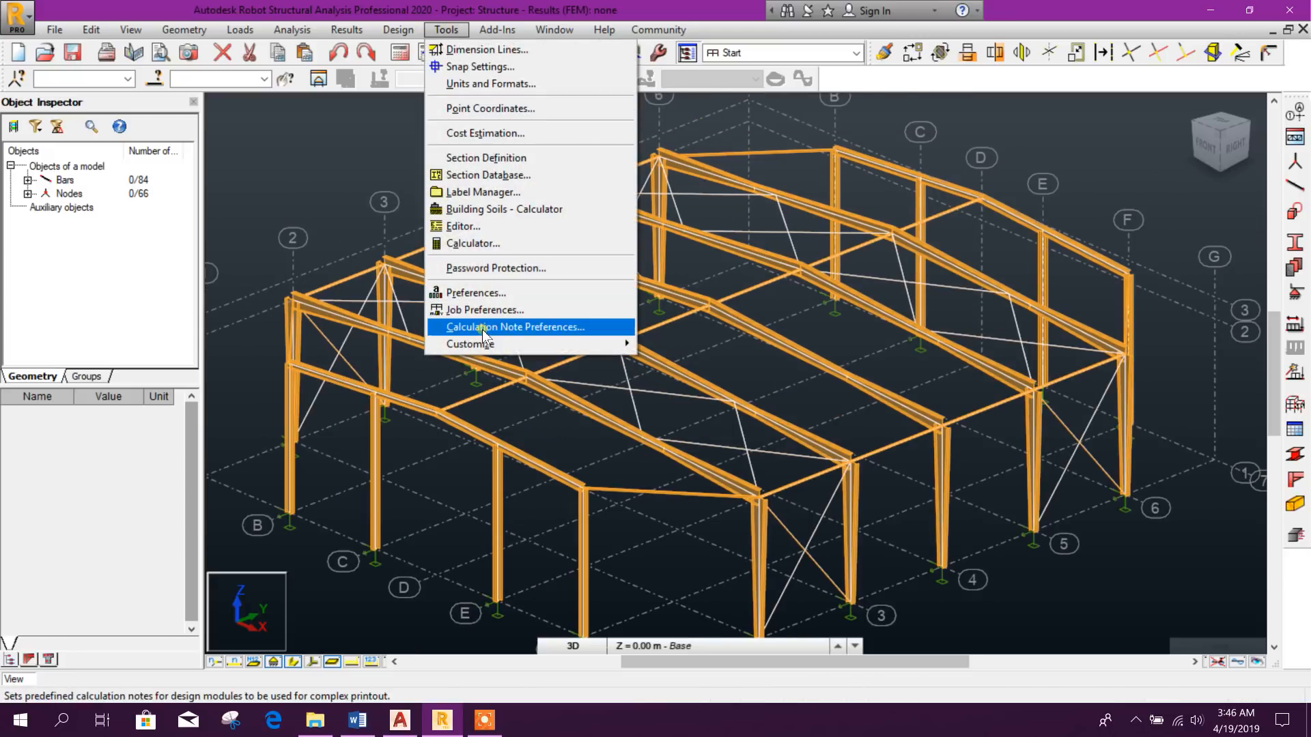
click(489, 313)
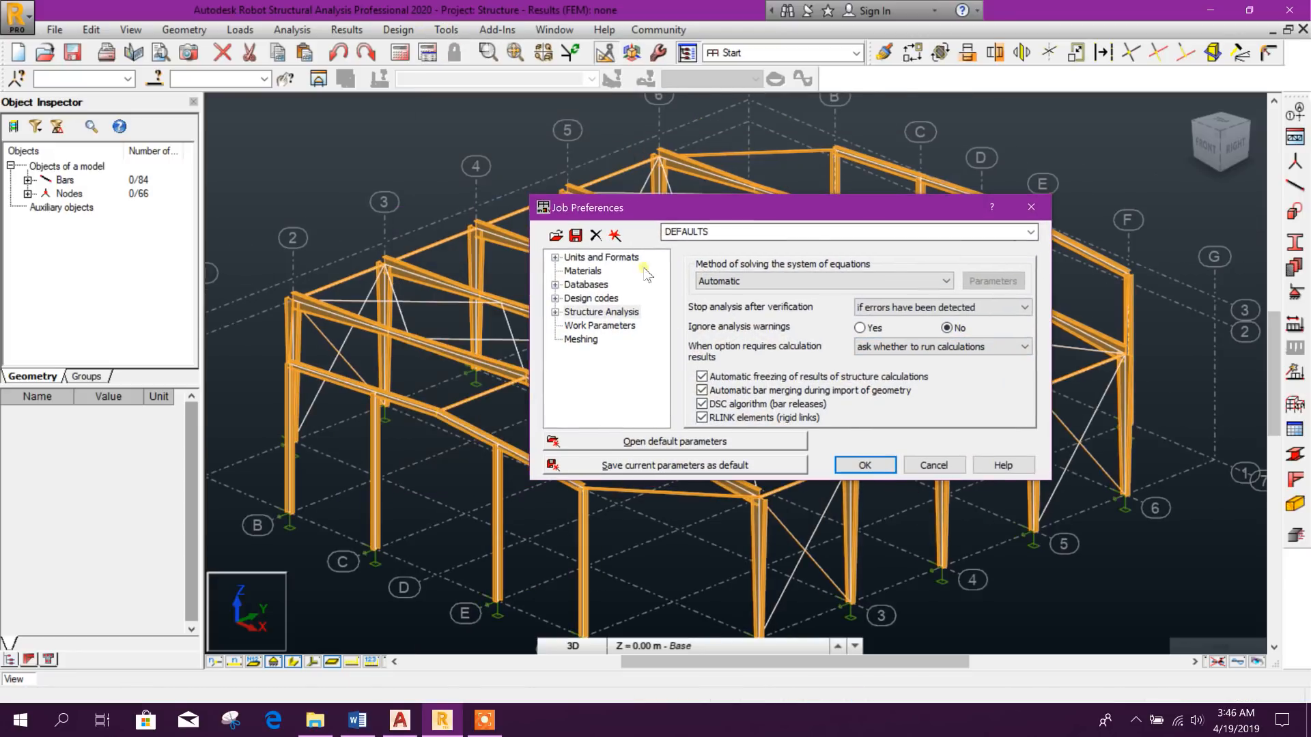
click(555, 285)
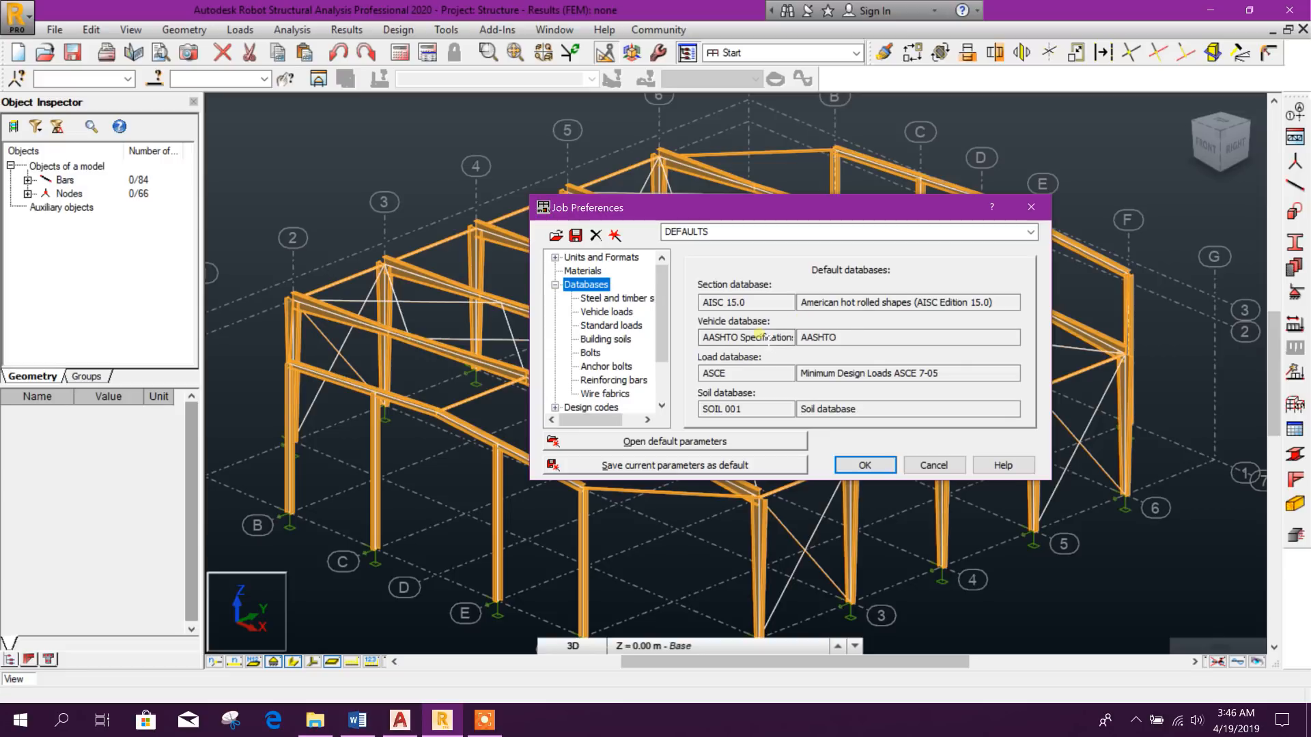
click(614, 298)
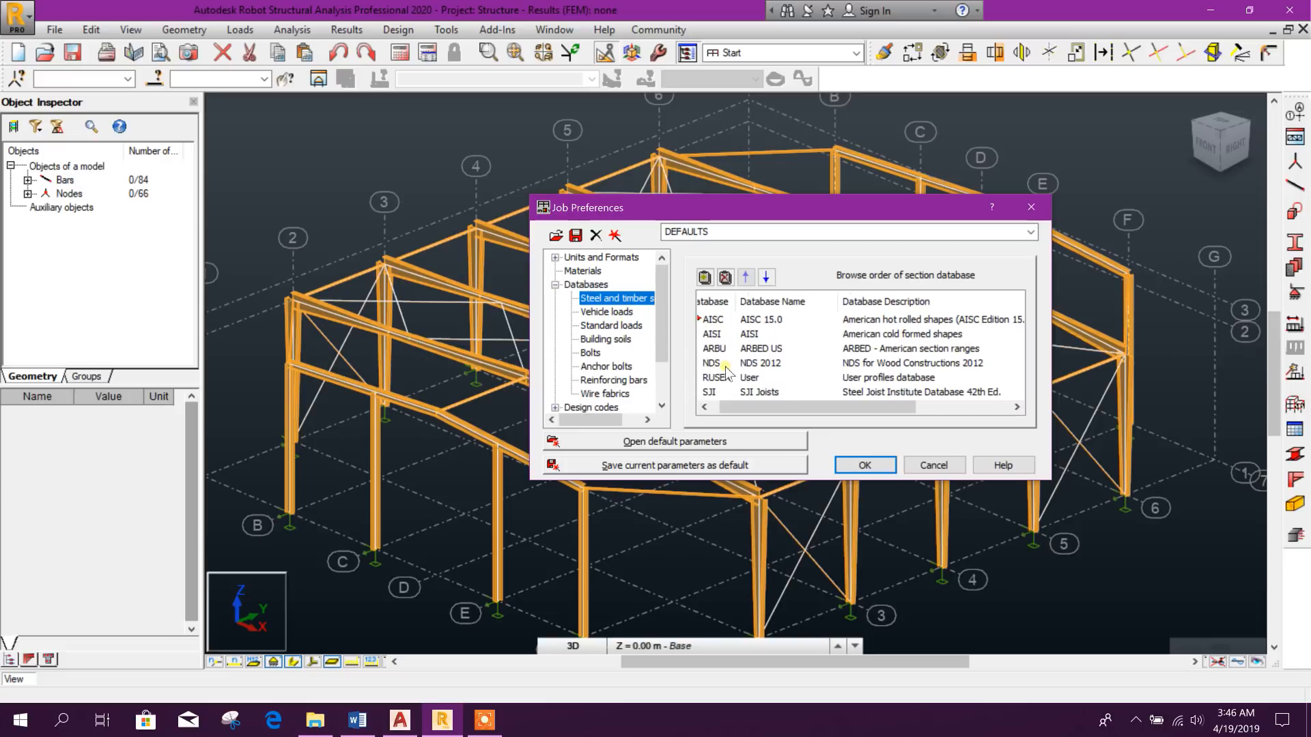
click(705, 277)
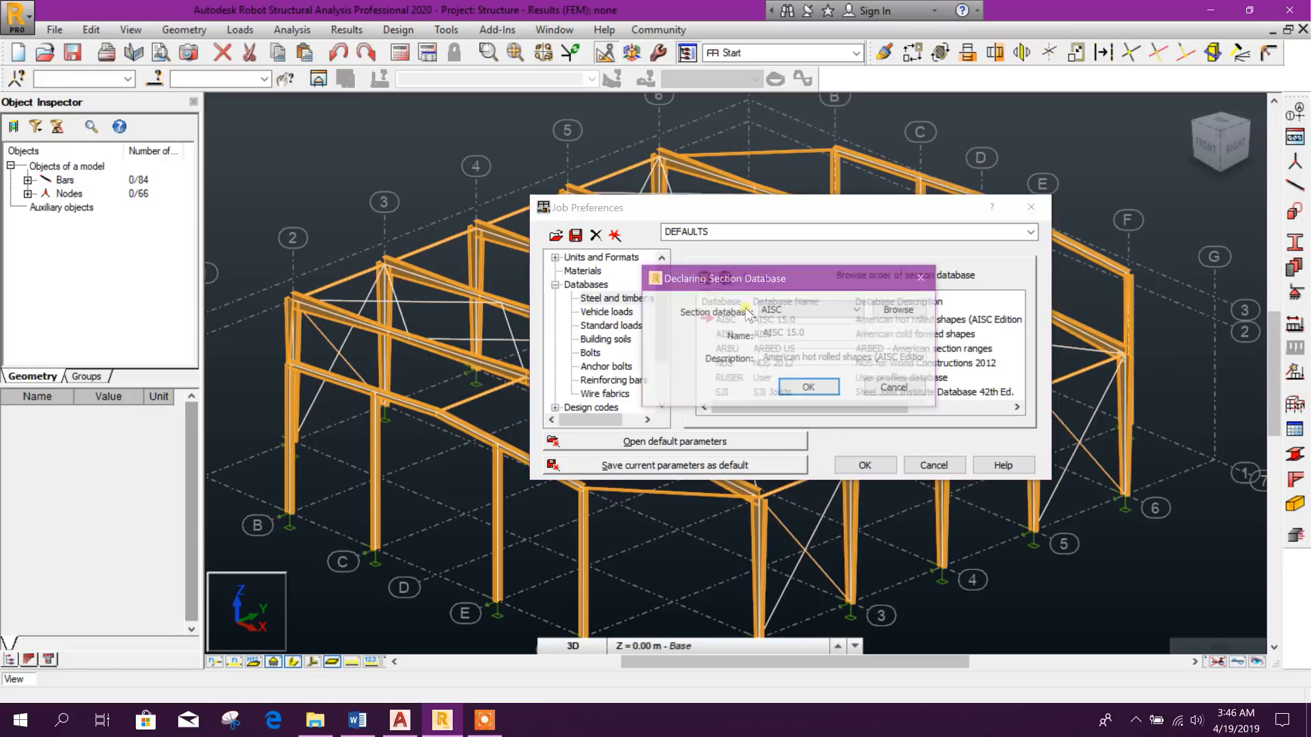
click(813, 310)
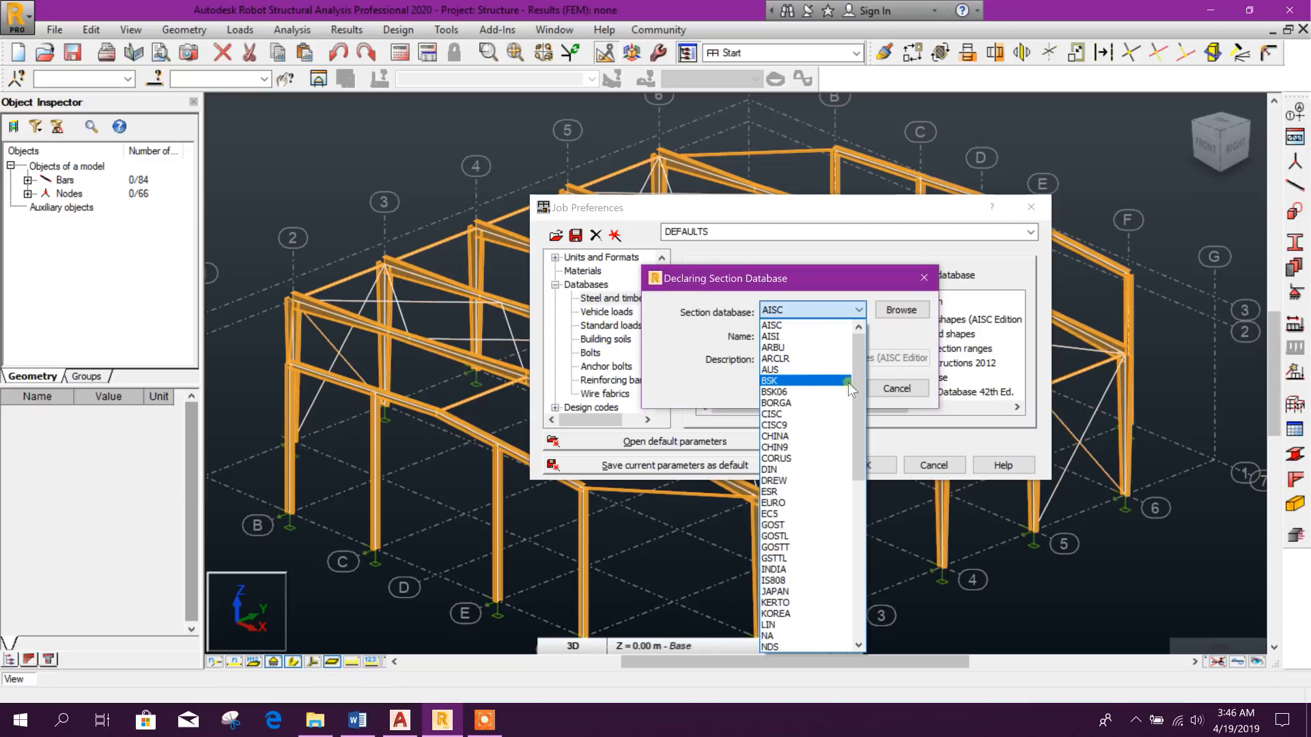
click(807, 370)
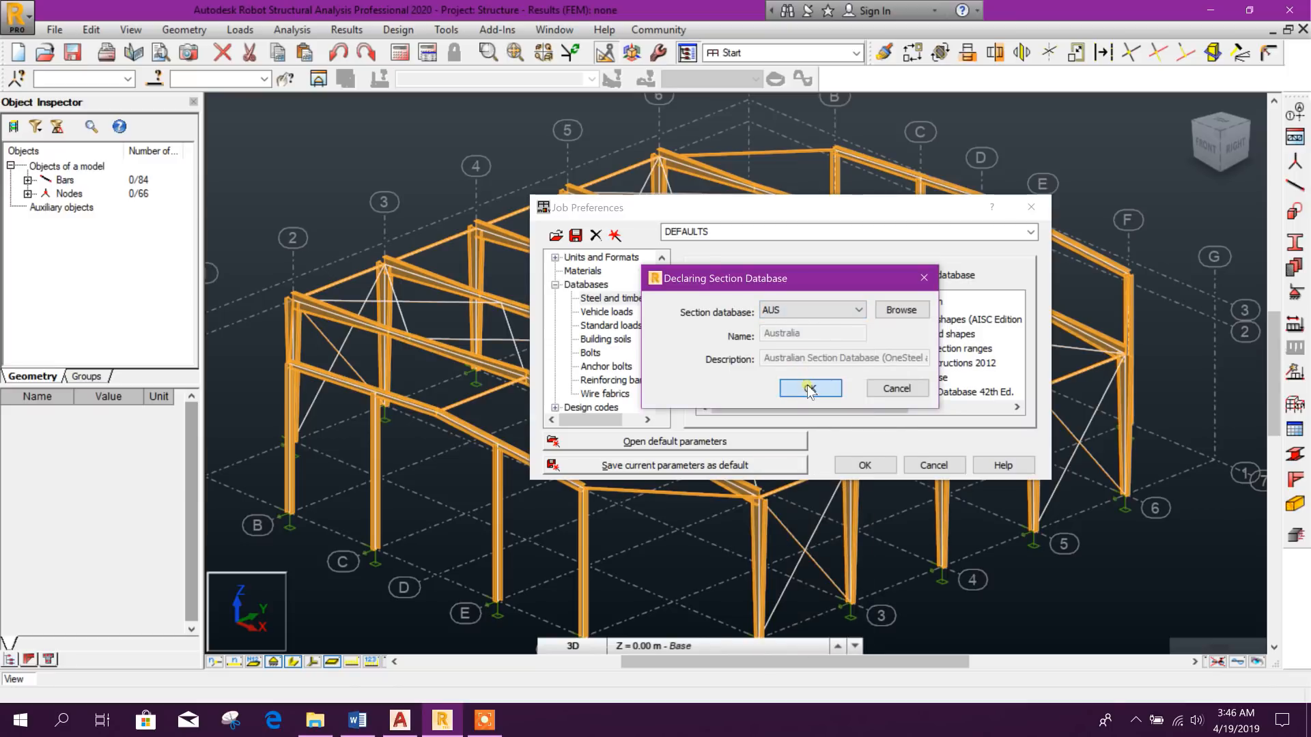
click(809, 388)
Place the AUS database second in the browse order, directly below AISC, and apply the job preferences
drag(1015, 342, 1018, 372)
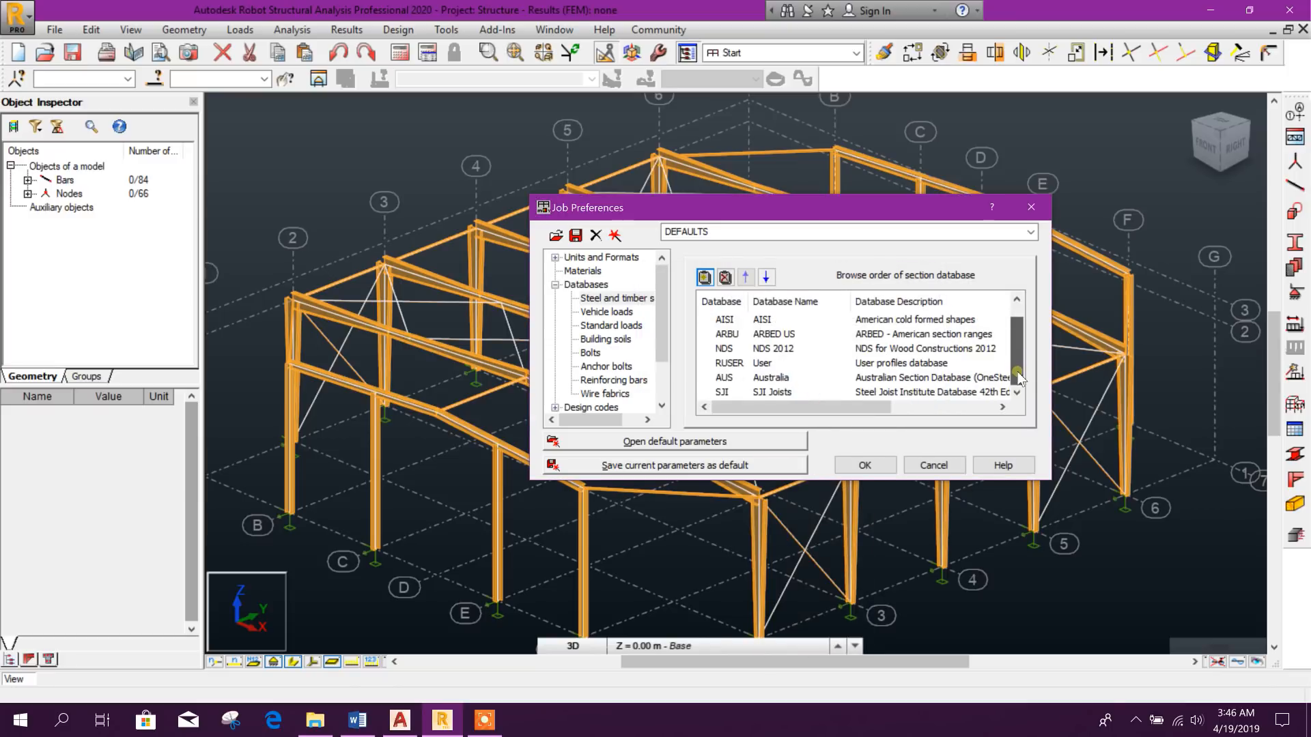
click(737, 380)
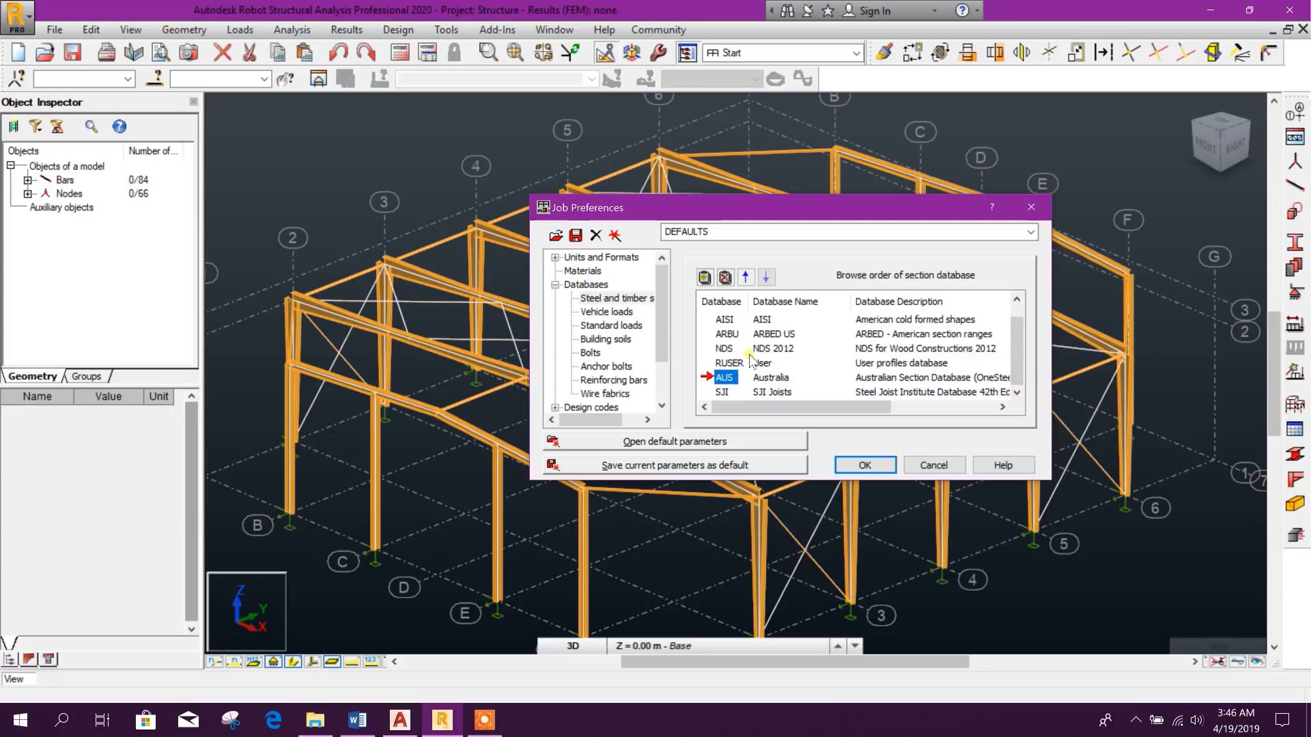
click(745, 276)
click(745, 276)
click(746, 277)
click(746, 277)
click(746, 277)
click(766, 278)
click(726, 321)
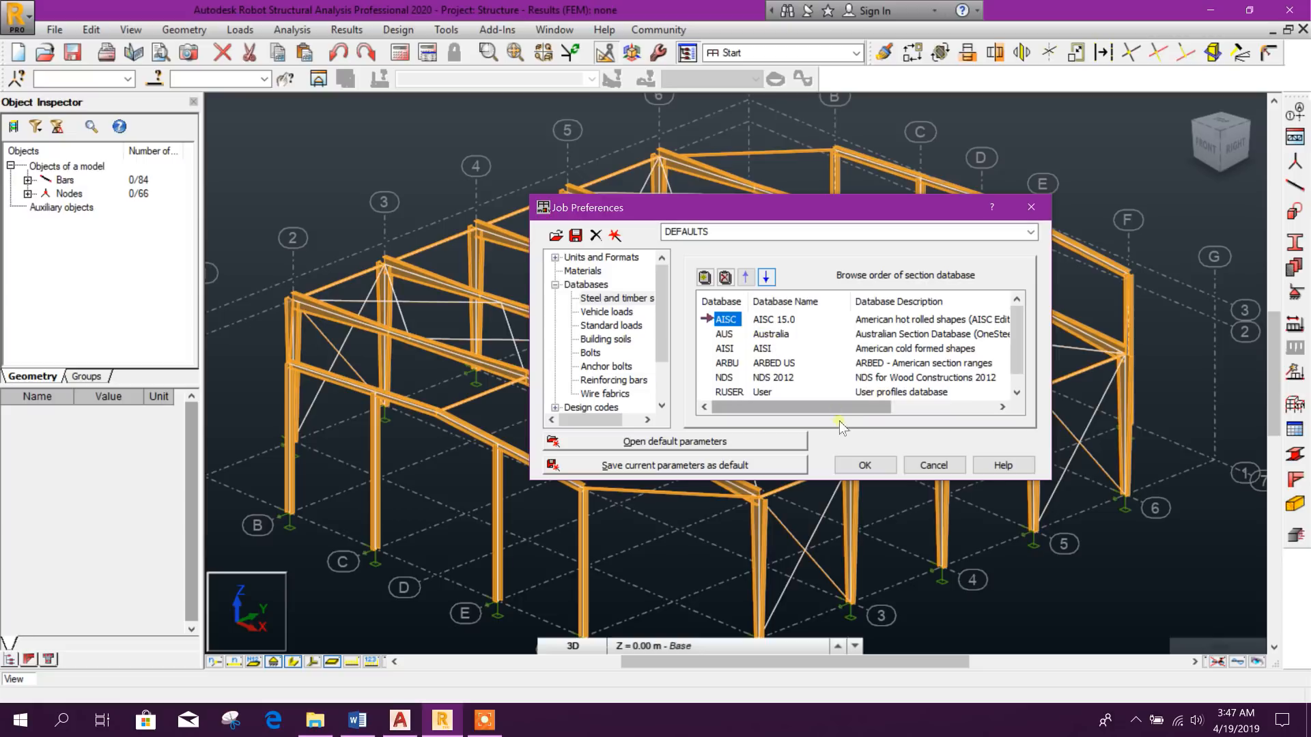
click(865, 465)
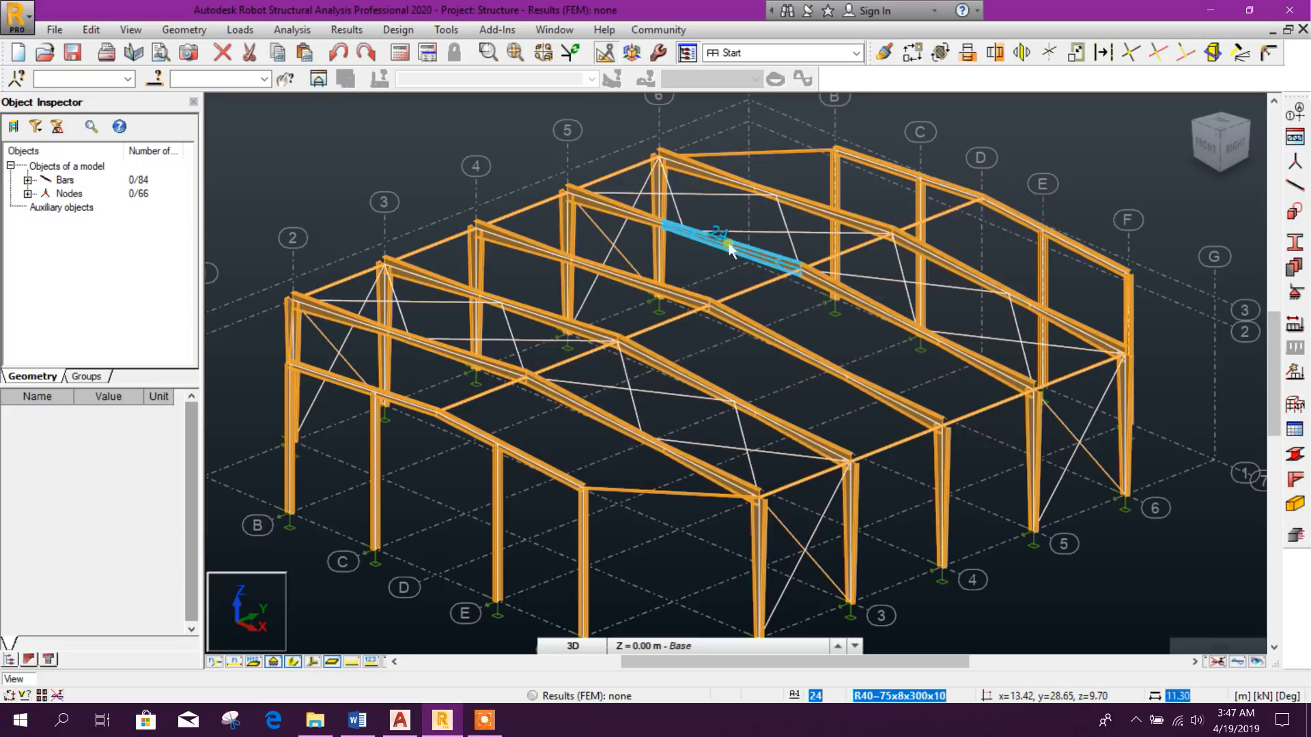
Start a new bar section definition and set its section type to Aluminum
click(1295, 242)
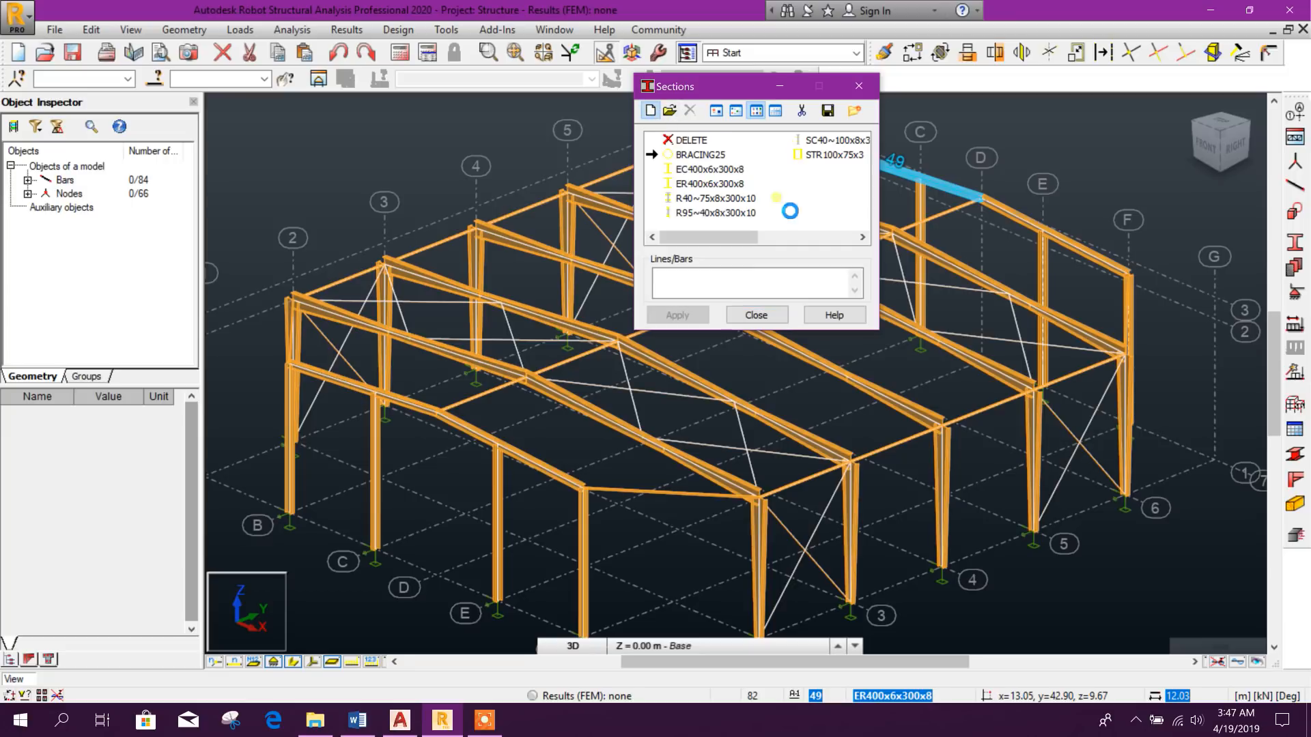
click(864, 214)
click(864, 214)
click(864, 214)
click(864, 214)
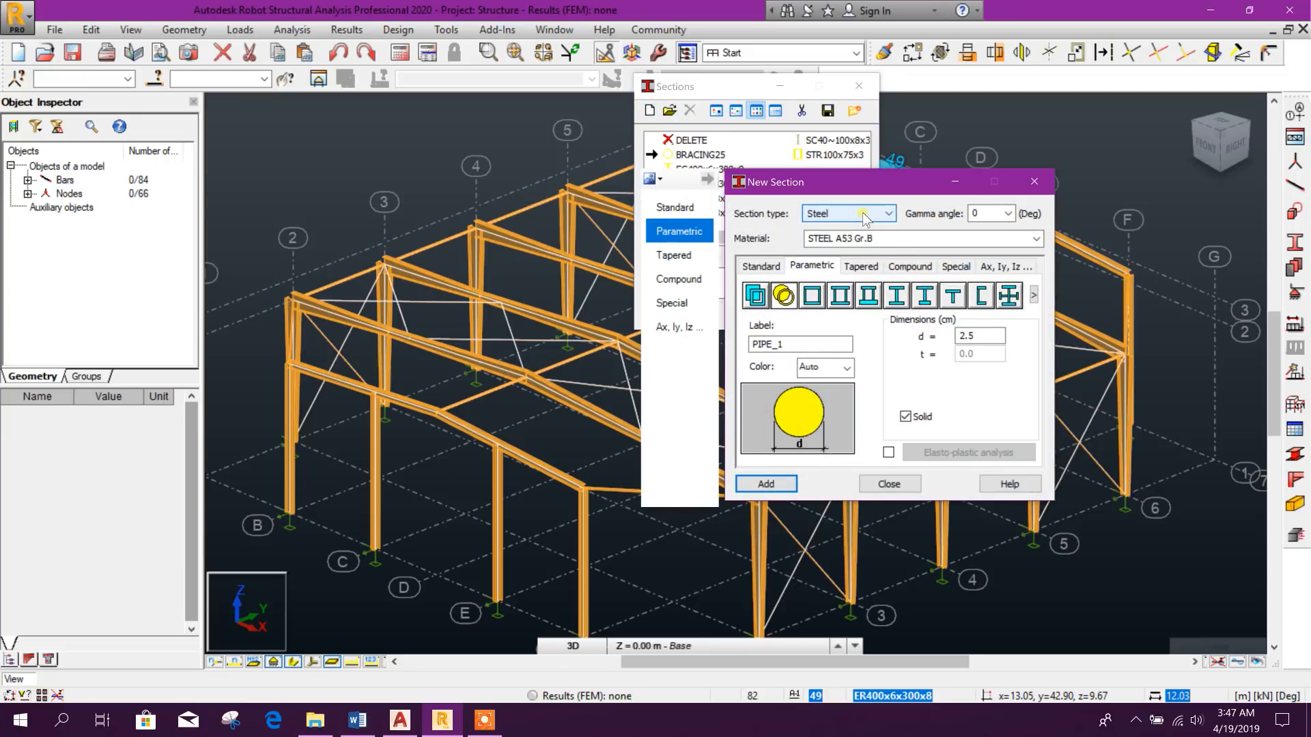
click(865, 218)
click(846, 277)
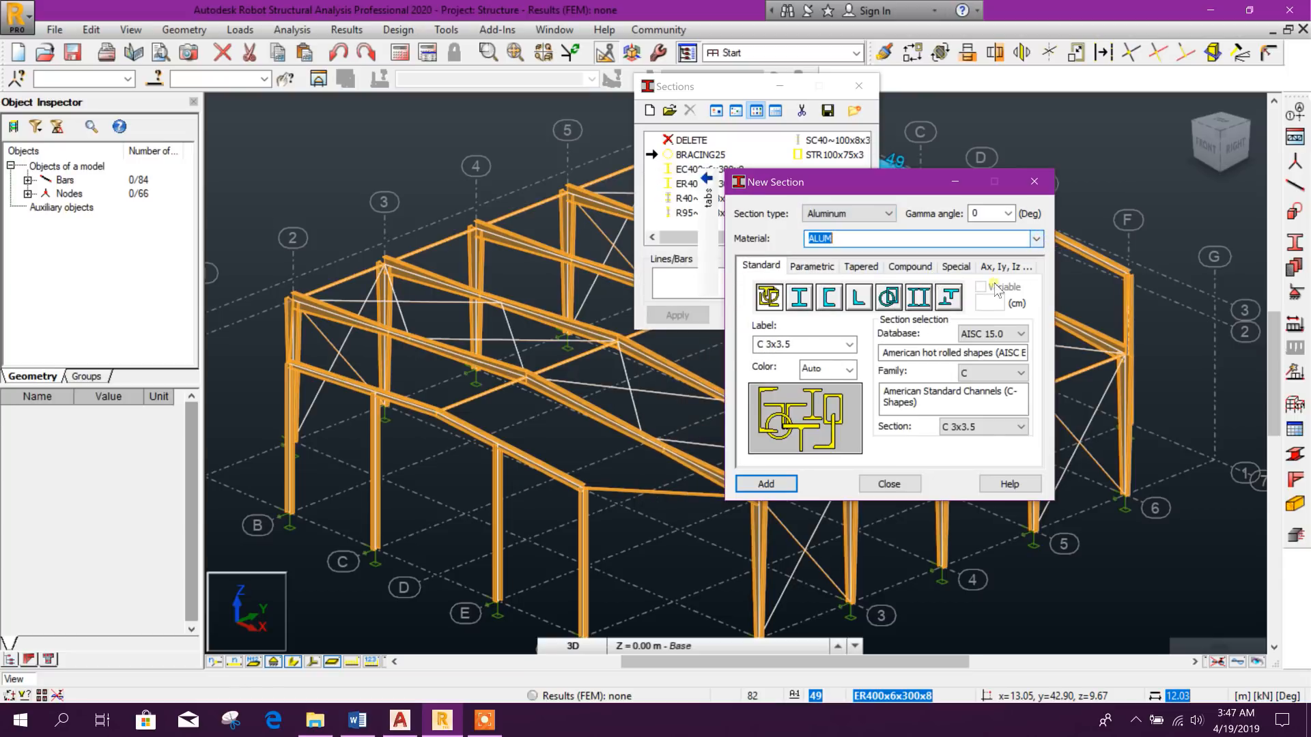
Choose Z 200x19 from the Z family of the Australia database and add it to the section list
click(1011, 337)
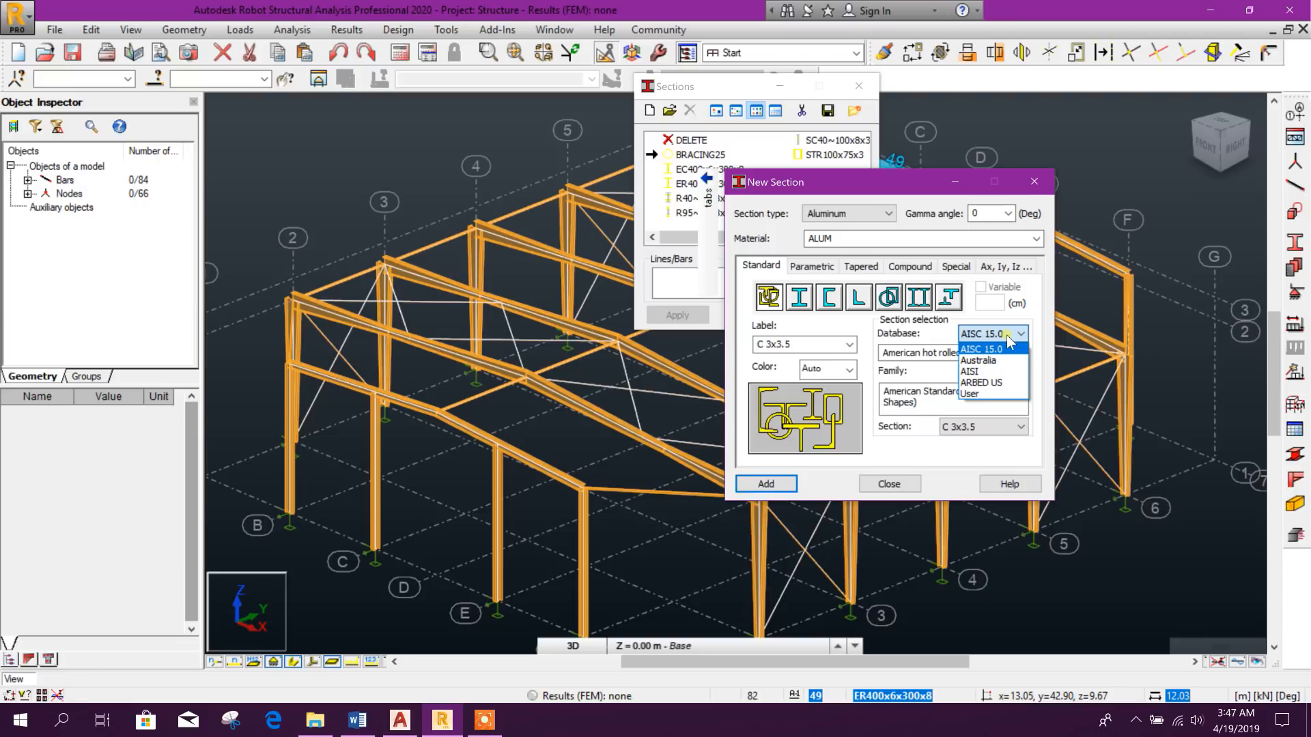
click(999, 360)
click(1001, 372)
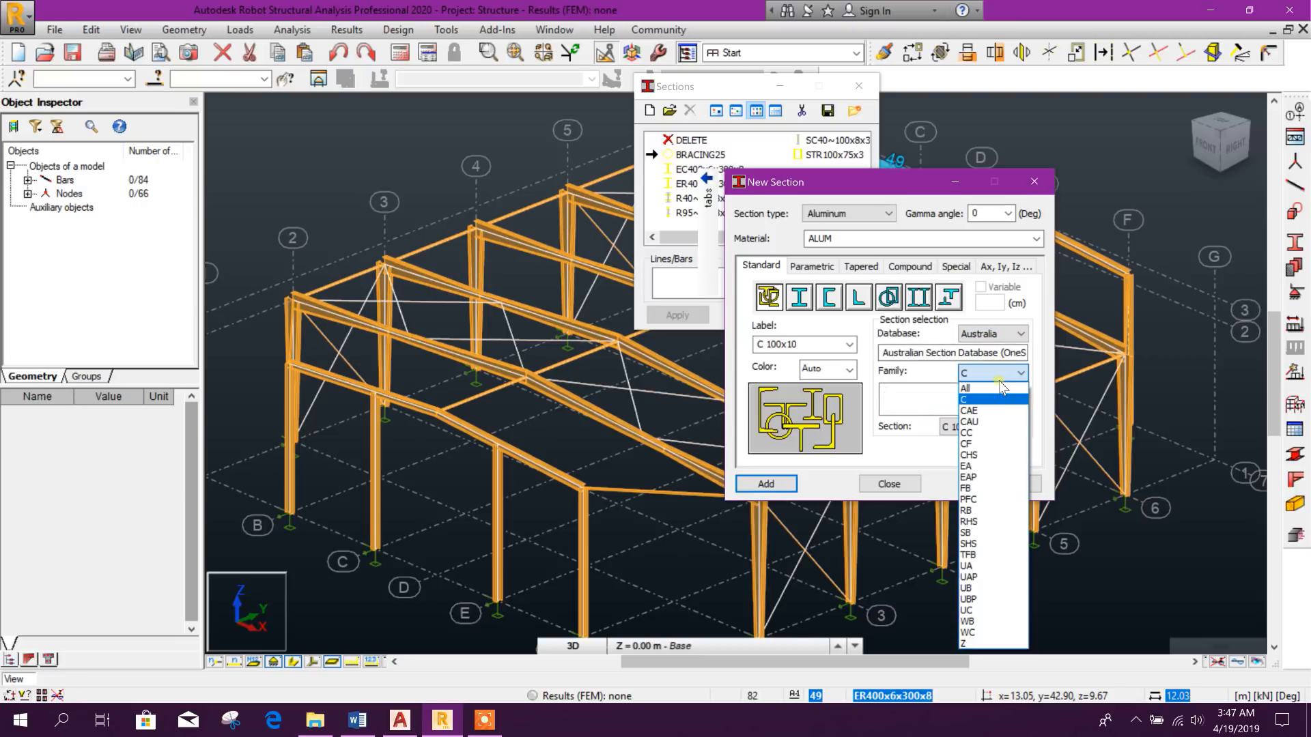
click(1001, 643)
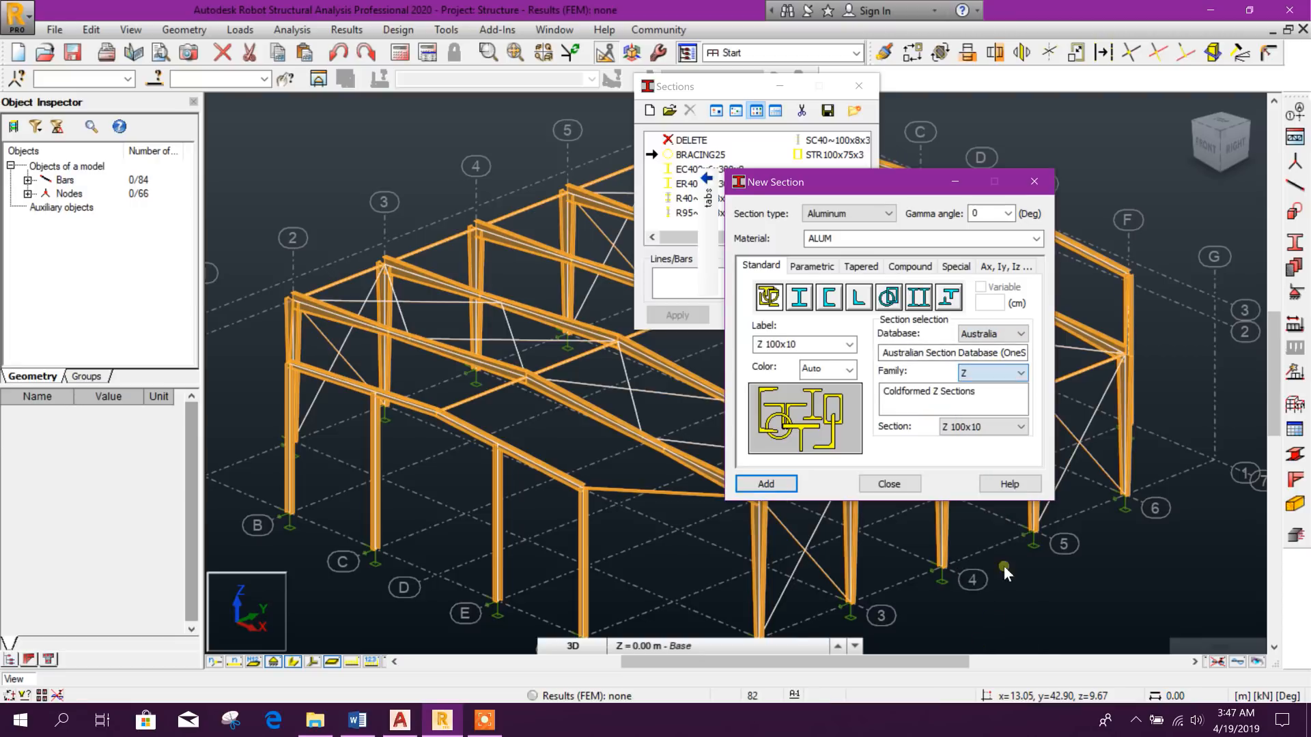
click(1011, 428)
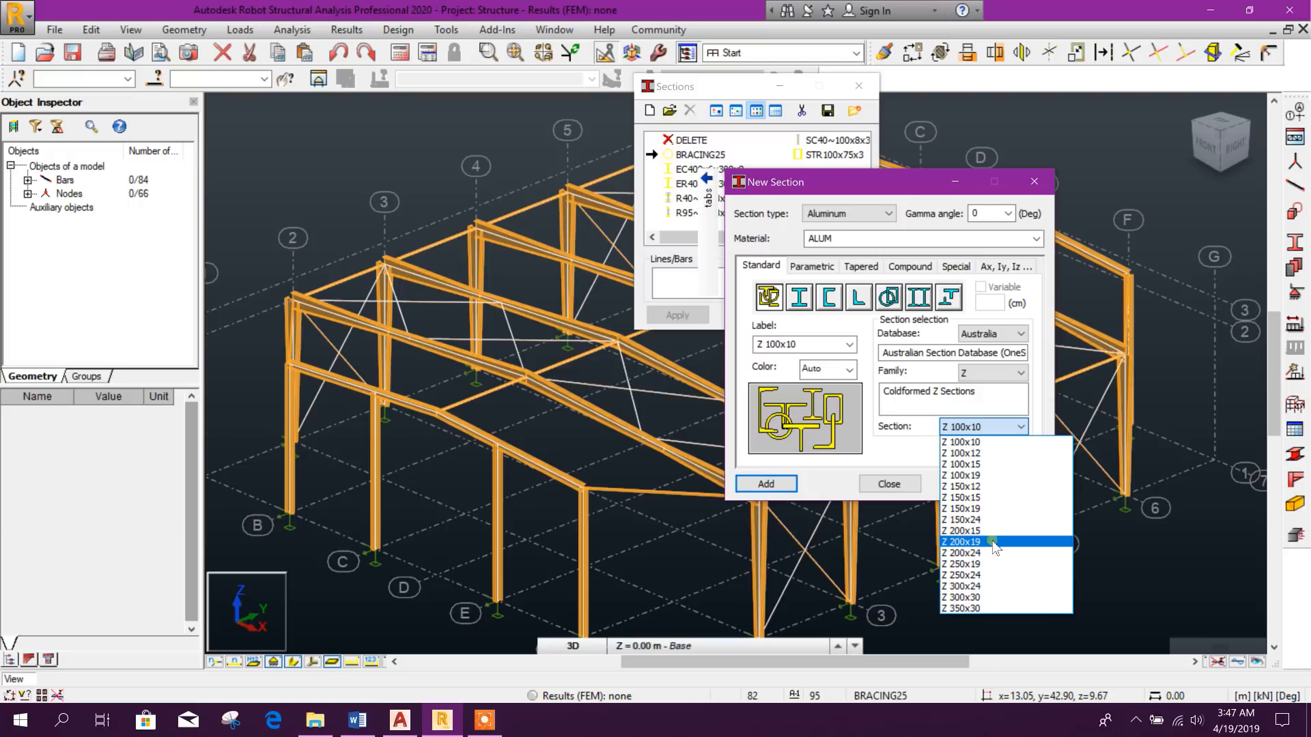
click(970, 542)
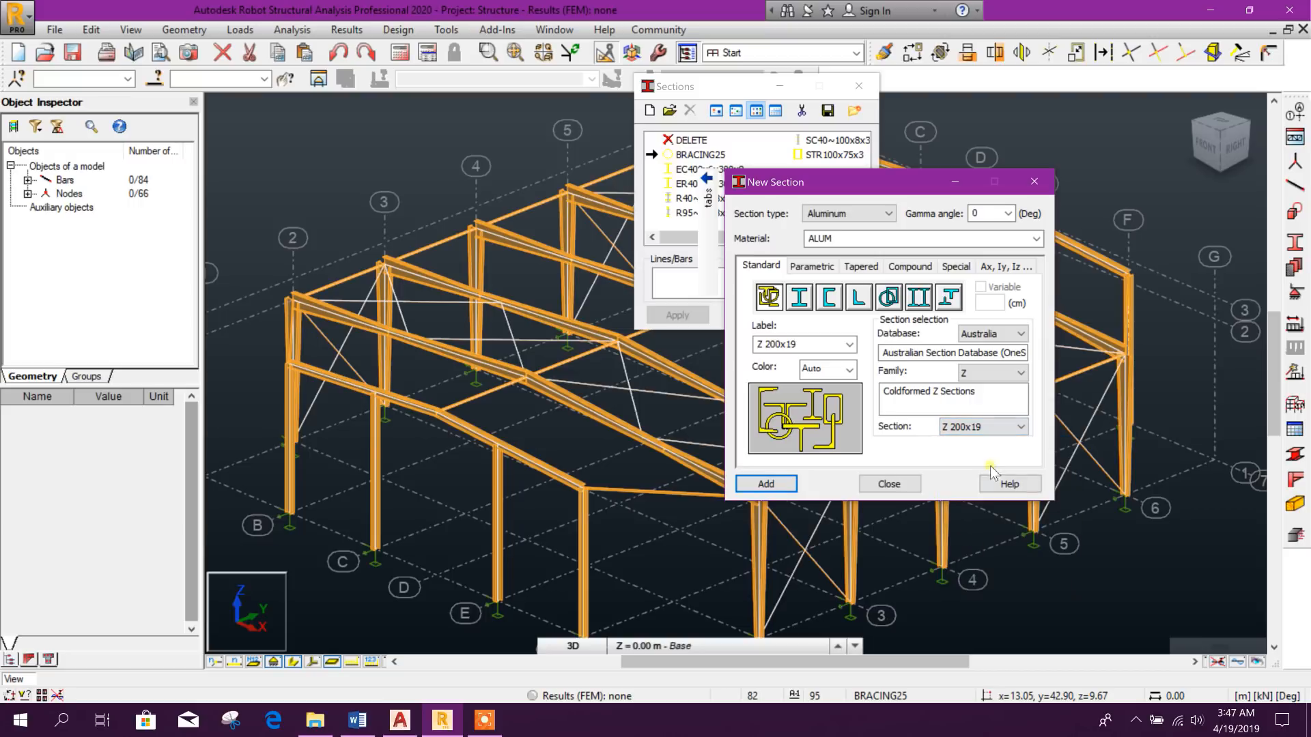
click(780, 484)
click(910, 484)
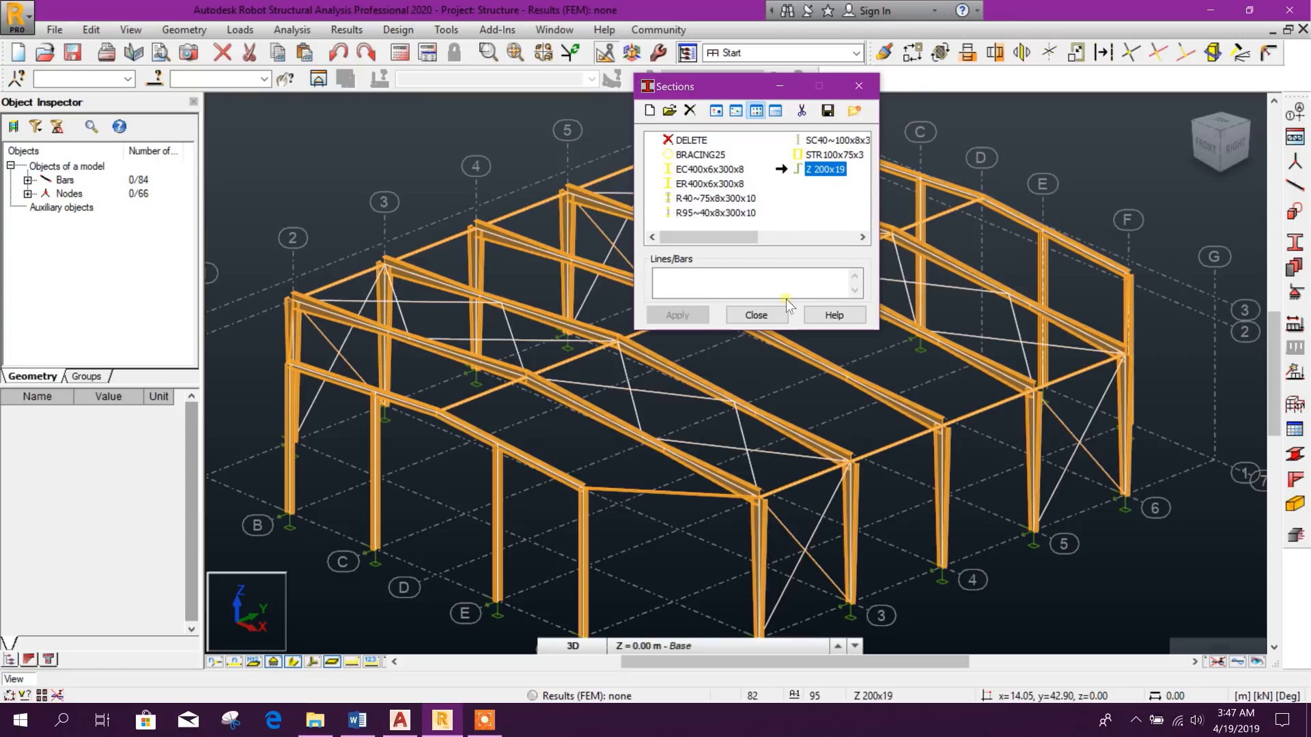
click(765, 314)
Examine the eave bar between axes 2 and 3 and how it meets the adjoining rafters and columns
scroll(1036, 440, up, 3)
scroll(1104, 379, down, 3)
scroll(1008, 416, up, 3)
scroll(936, 410, down, 2)
scroll(1045, 339, up, 1)
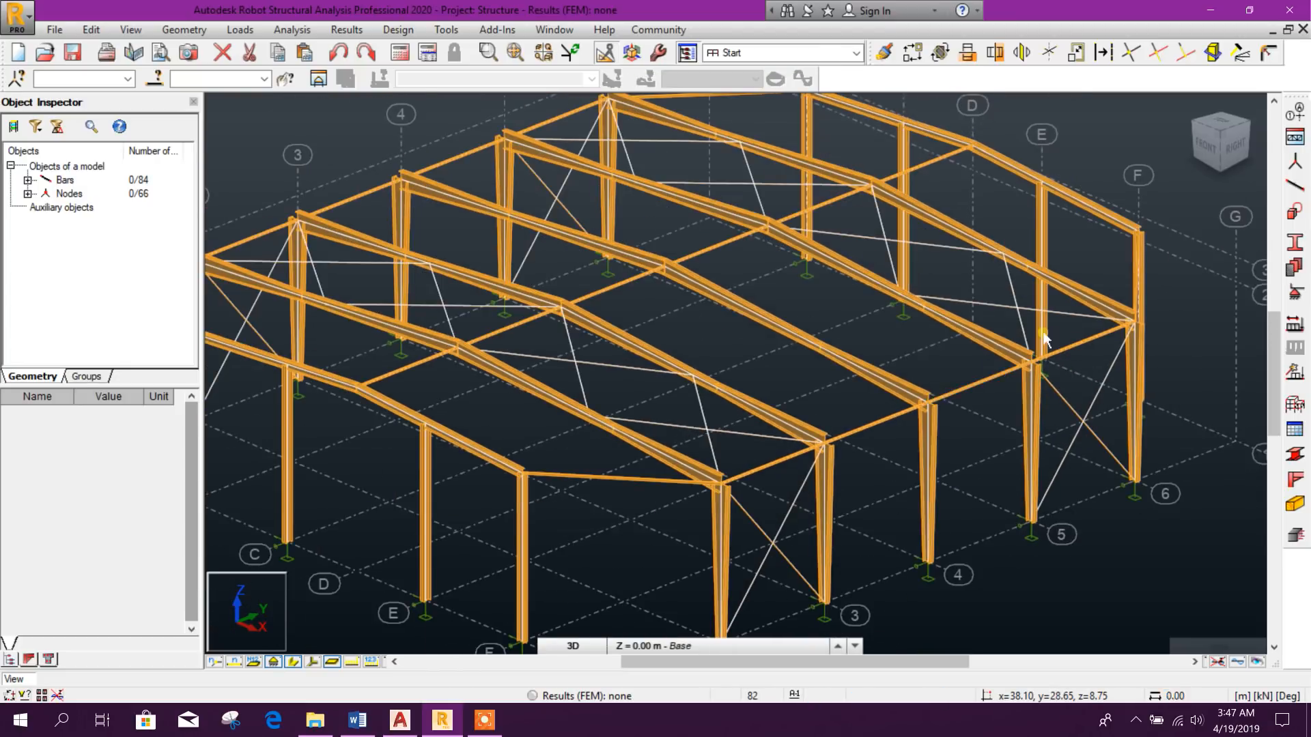
middle_drag(950, 313, 1067, 302)
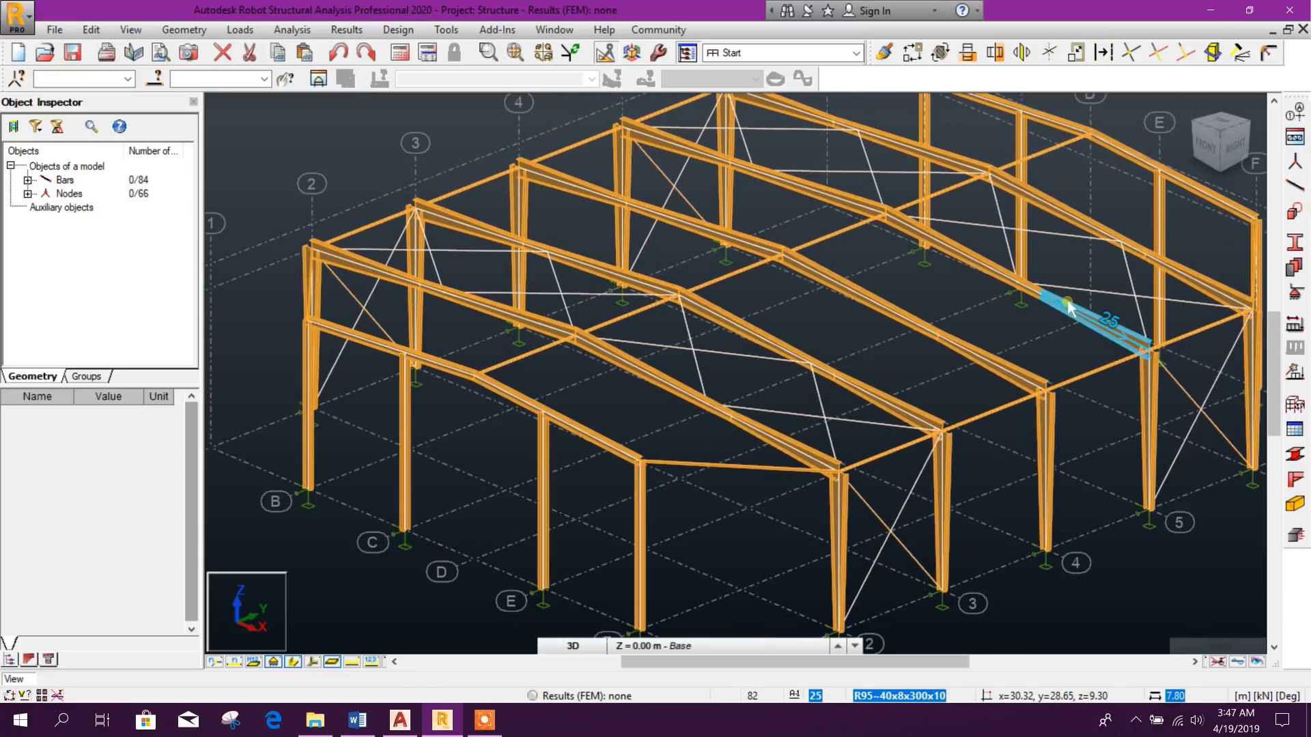
middle_drag(906, 334, 910, 387)
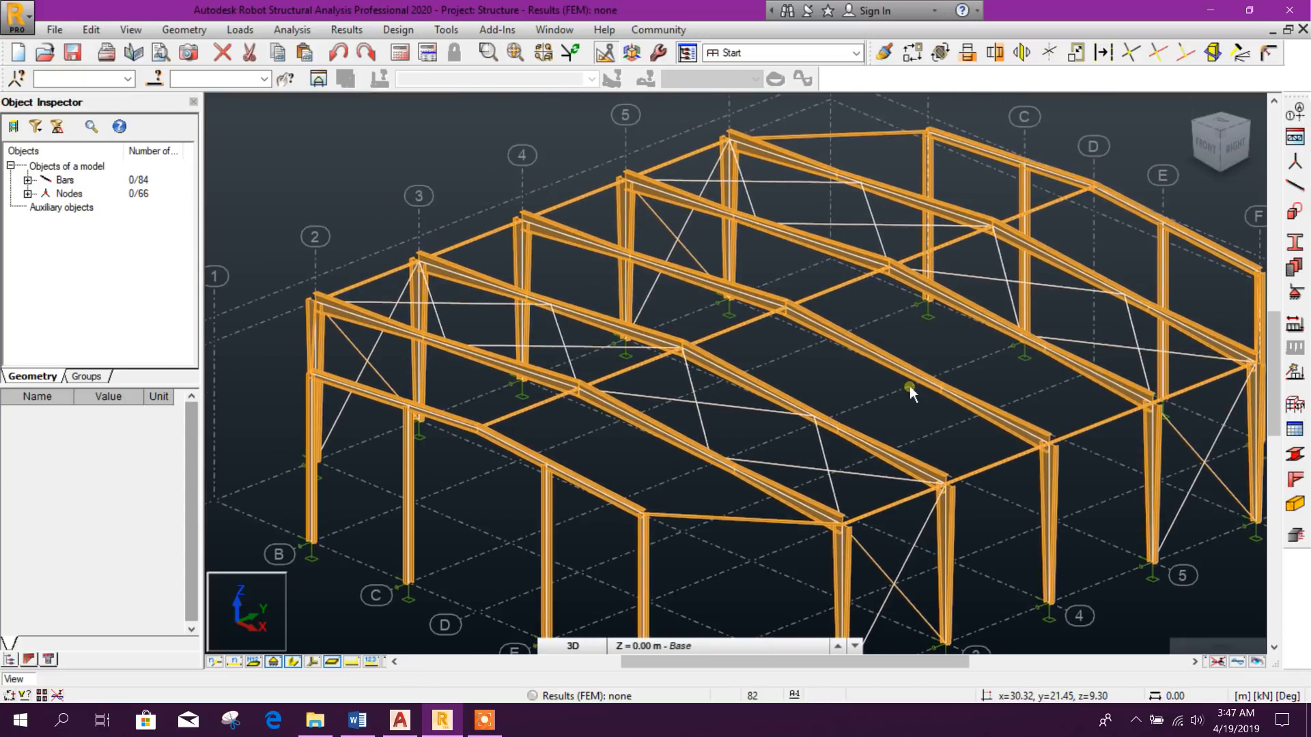
scroll(968, 460, down, 2)
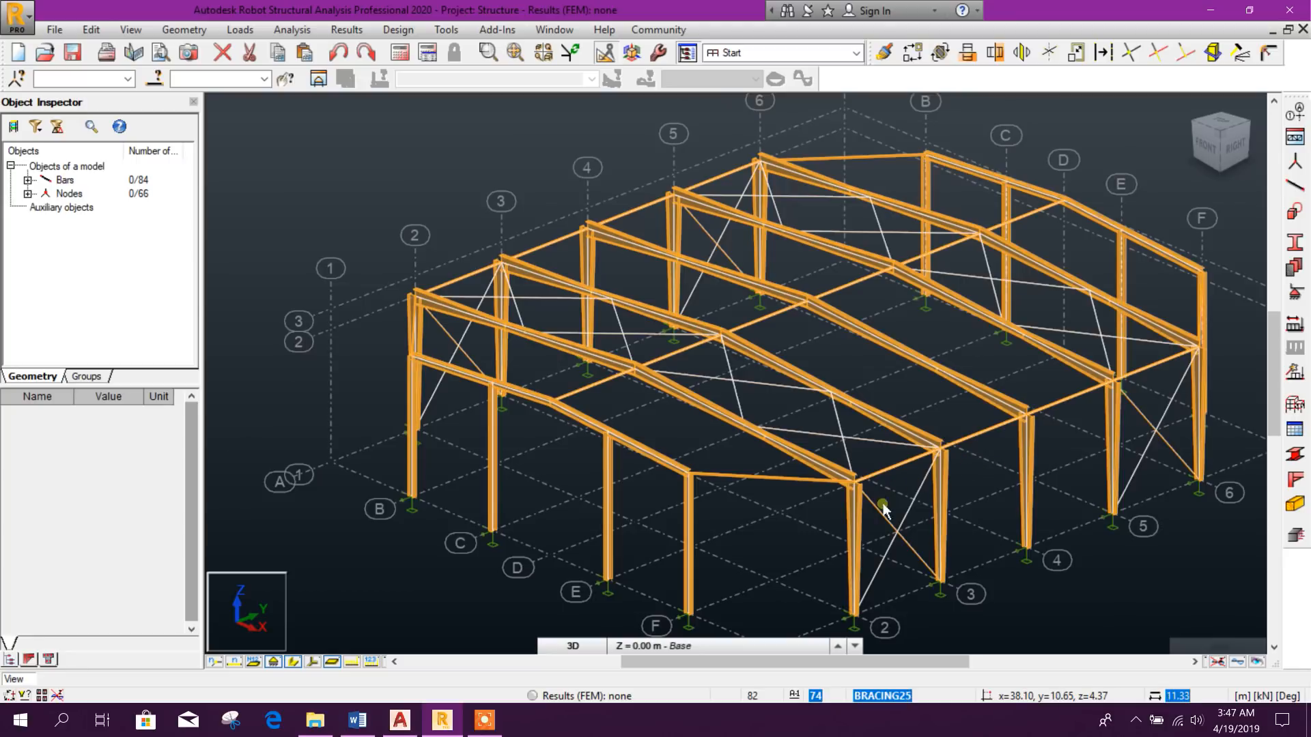
scroll(883, 509, up, 2)
click(901, 445)
scroll(887, 470, down, 2)
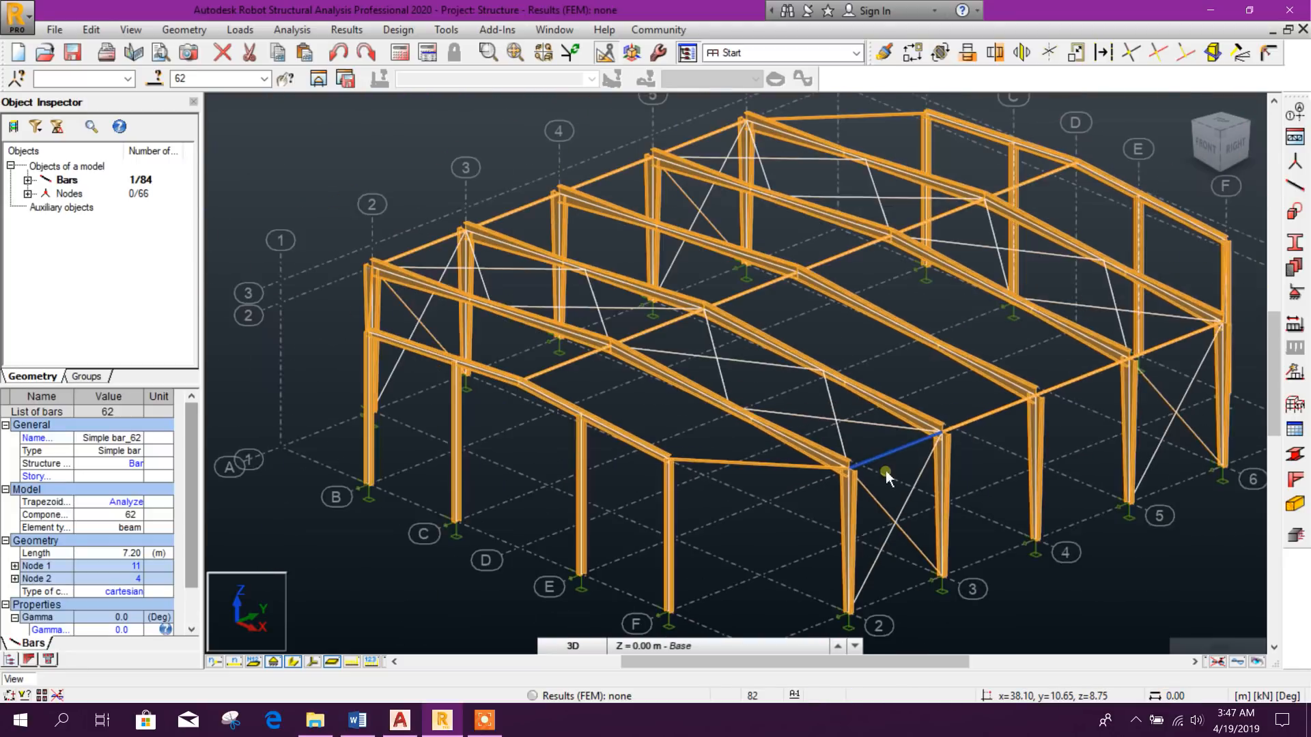
middle_drag(936, 500, 954, 489)
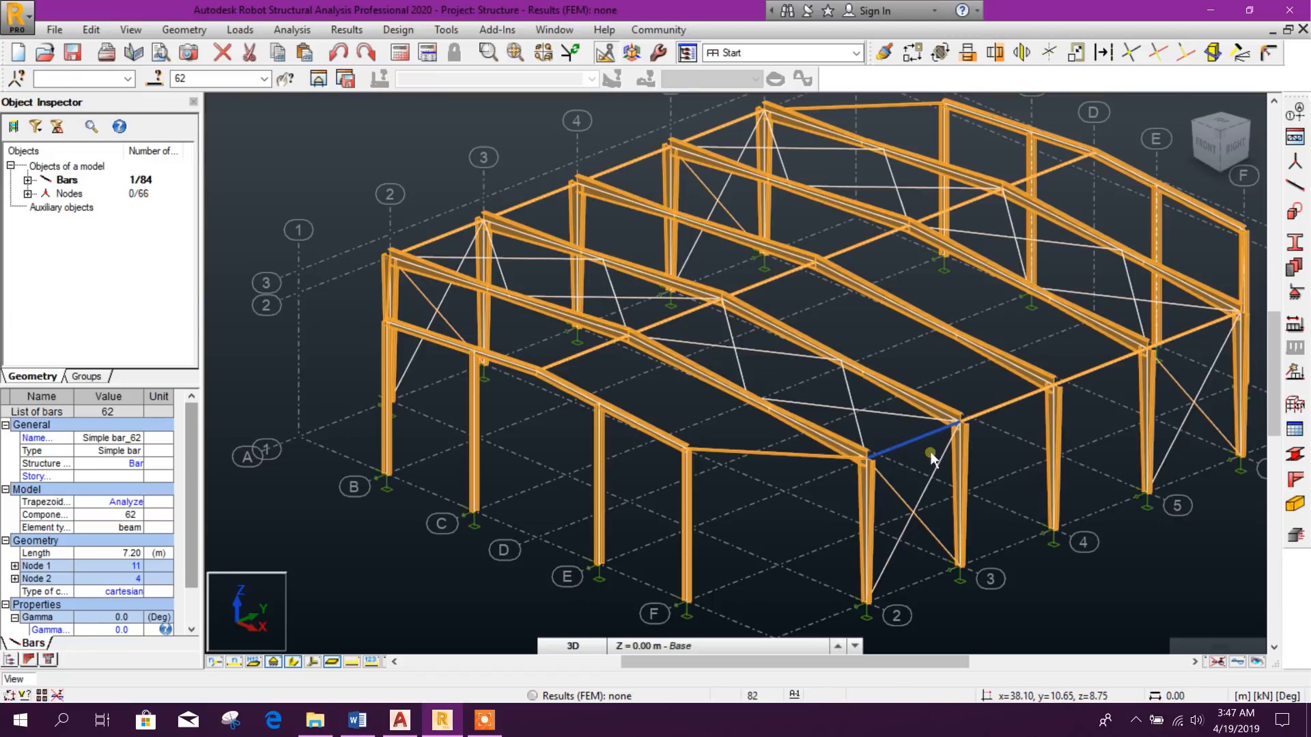
scroll(916, 448, up, 3)
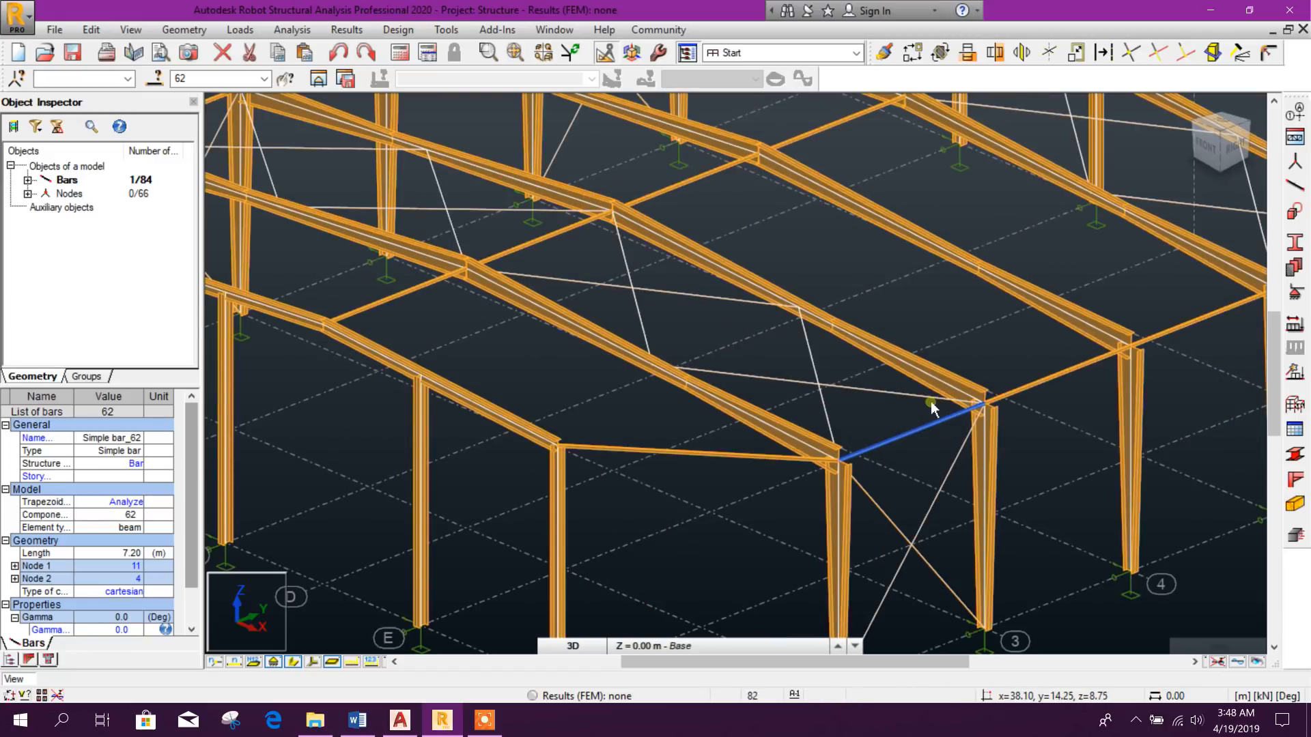
middle_drag(923, 475, 887, 443)
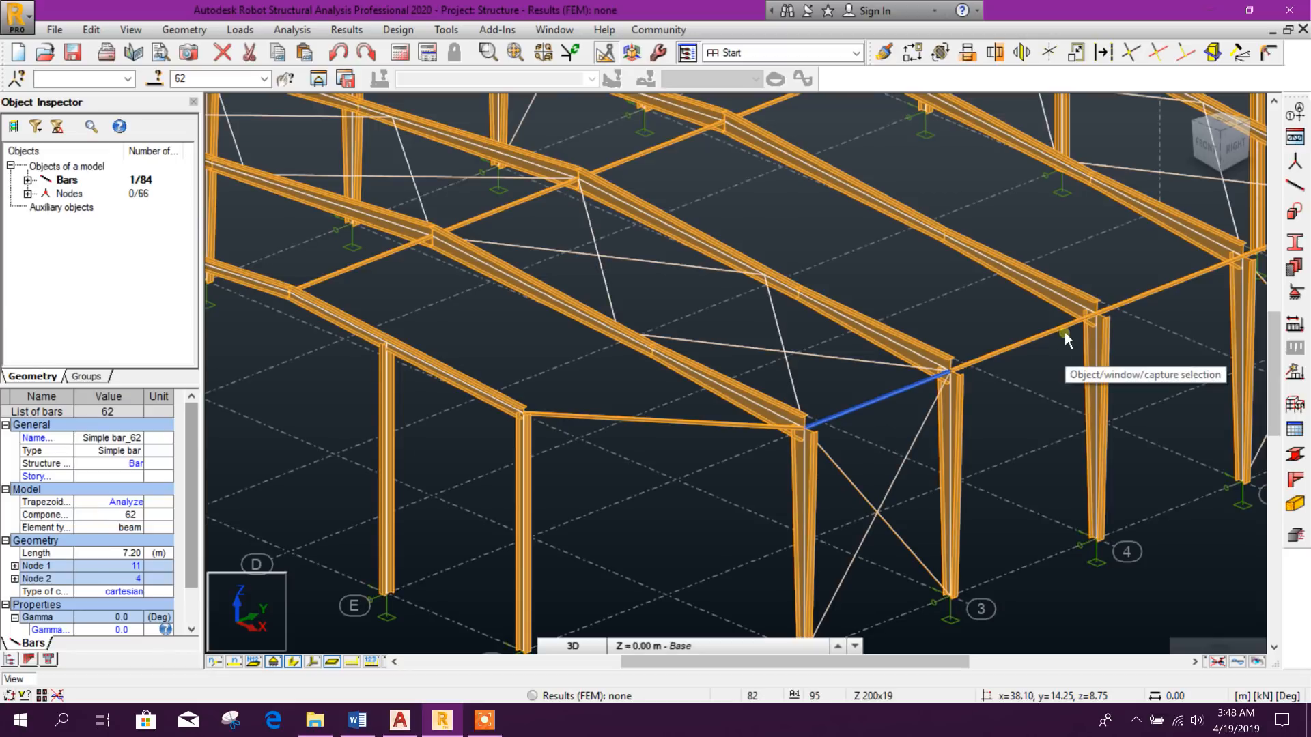
scroll(956, 317, up, 3)
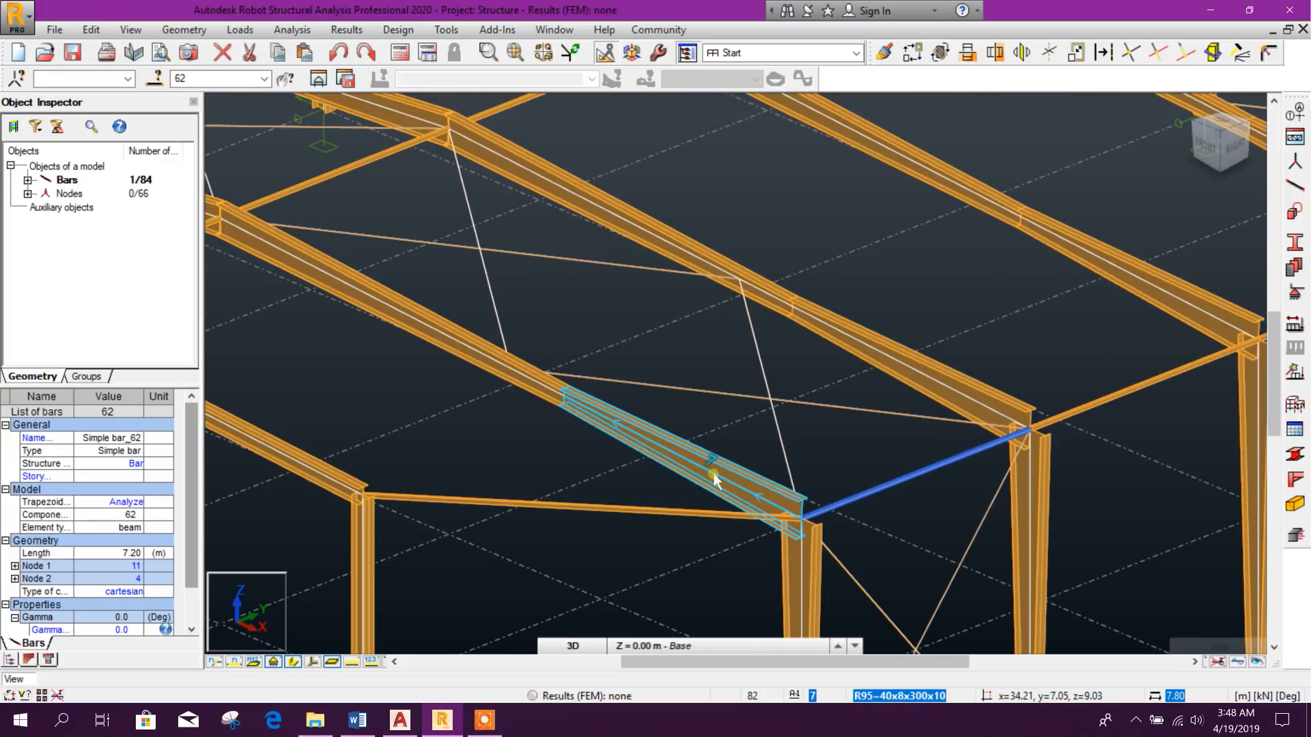
middle_drag(928, 509, 926, 451)
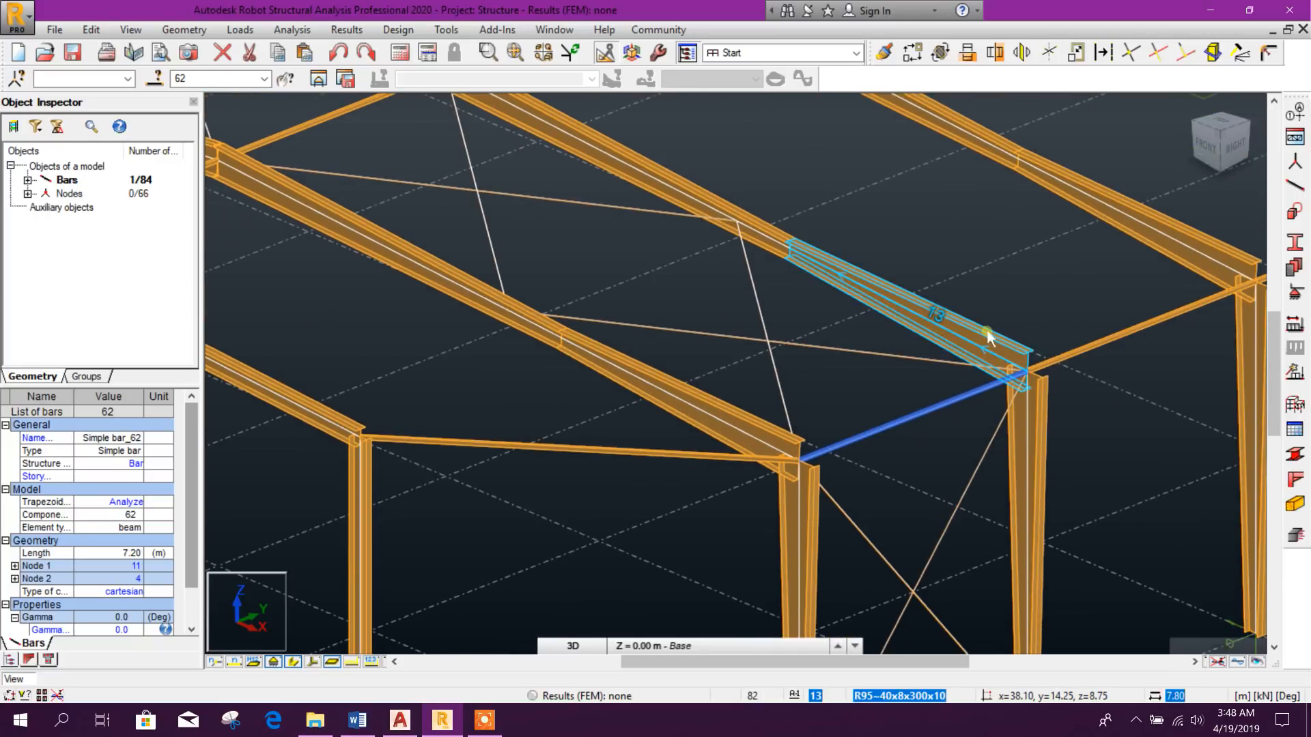
click(917, 469)
scroll(919, 422, down, 2)
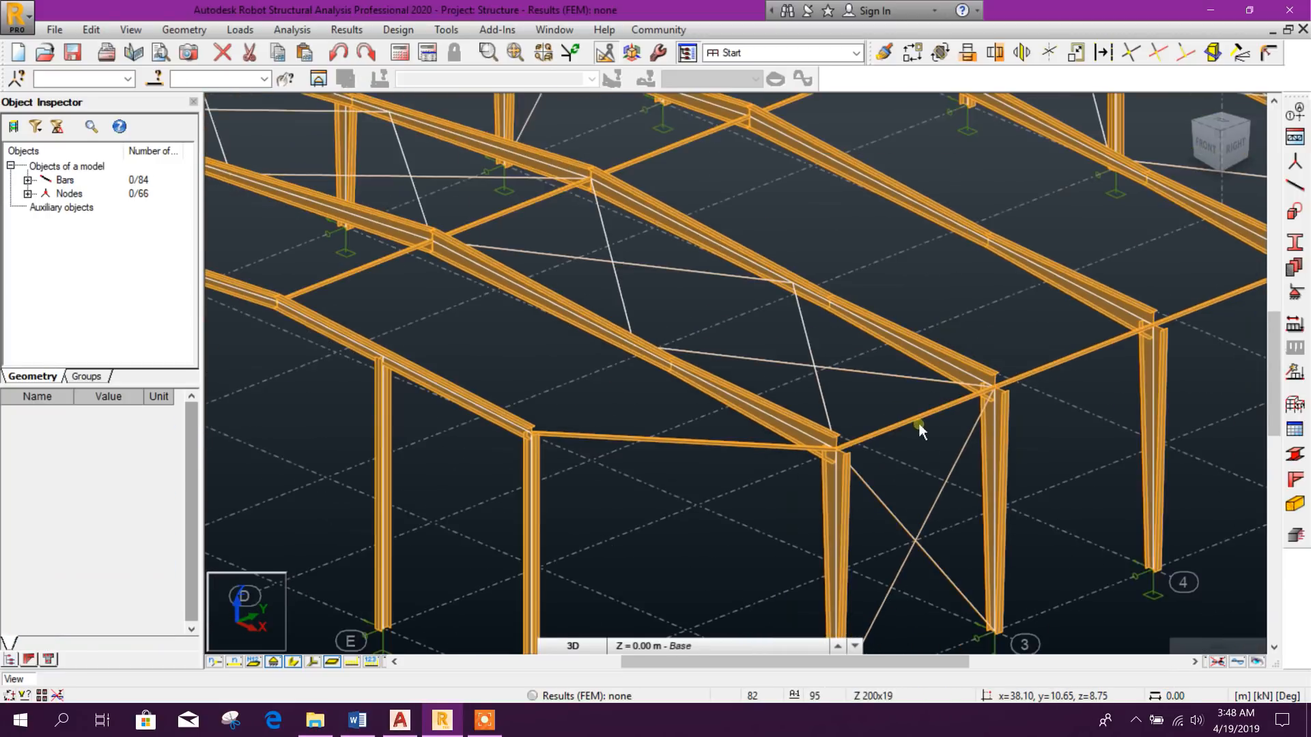
Select the tapered rafter segment at the axis 3 eave and start the Division command
click(931, 357)
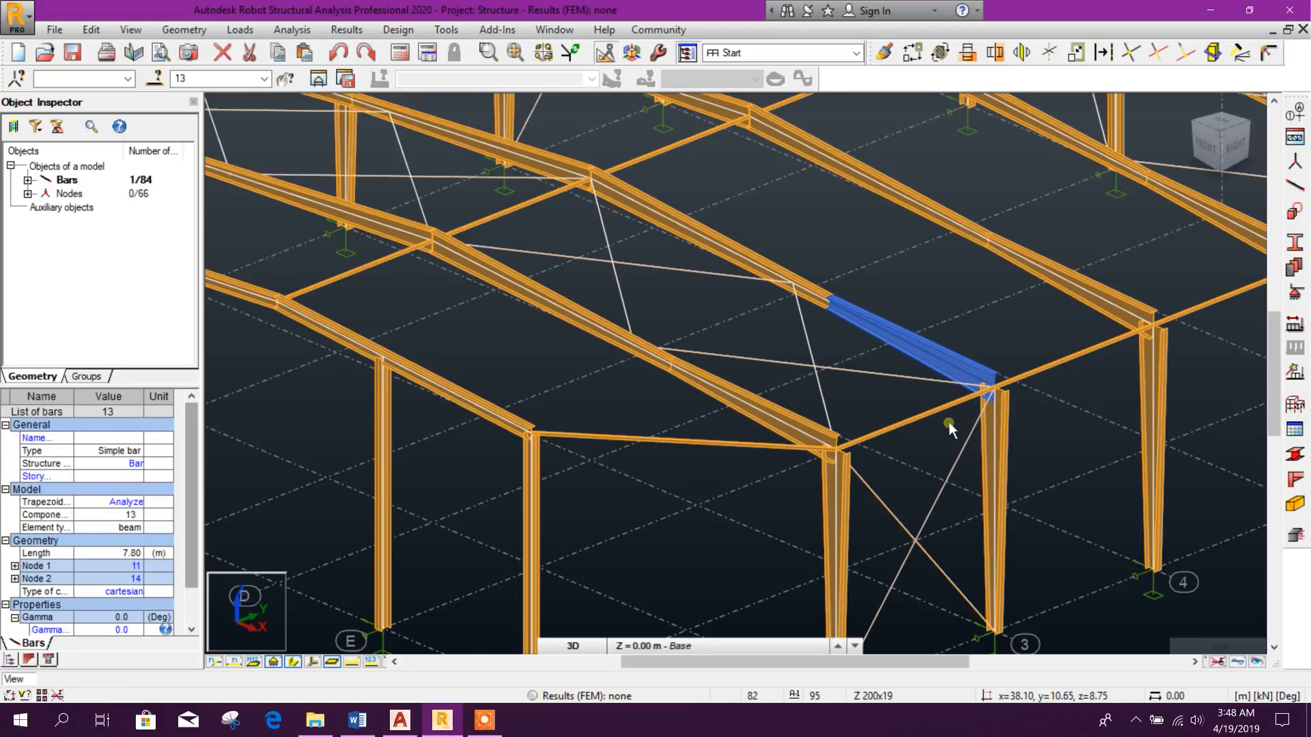
click(930, 355)
scroll(975, 268, up, 1)
scroll(911, 411, up, 1)
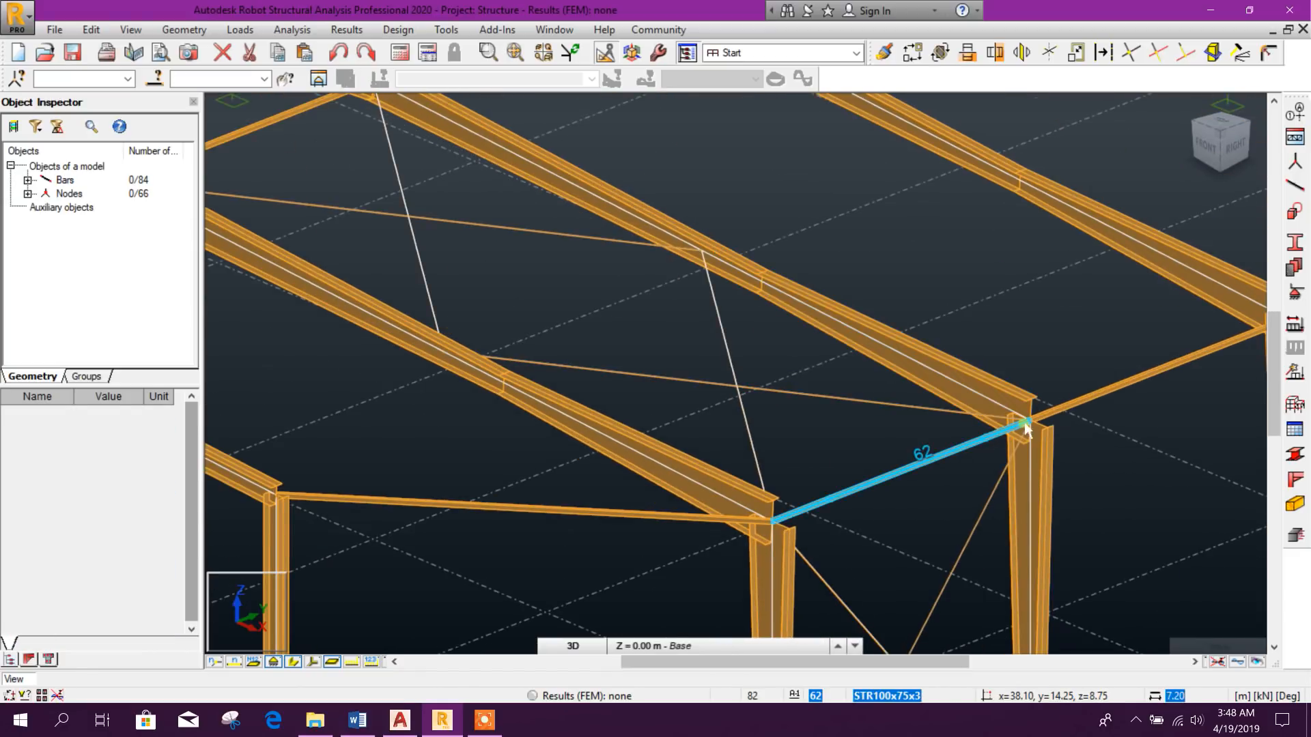
scroll(925, 454, down, 1)
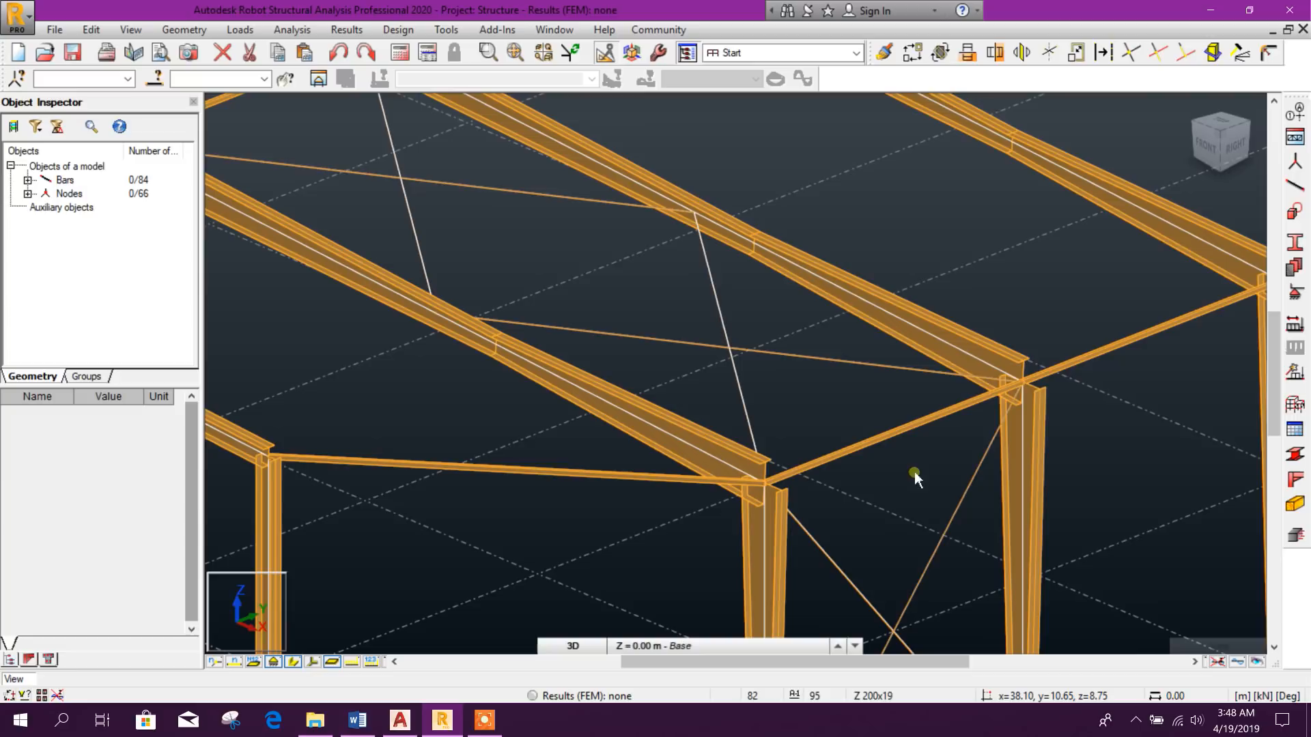
click(933, 348)
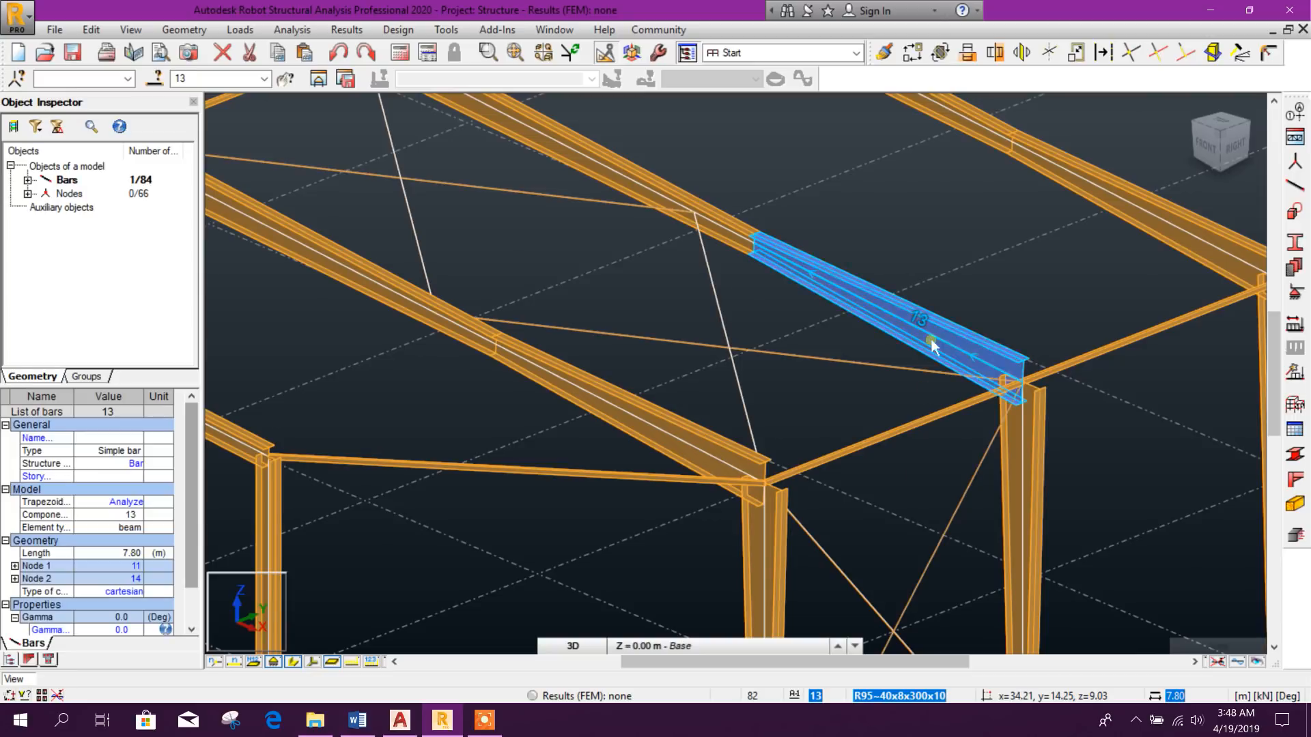
click(1103, 53)
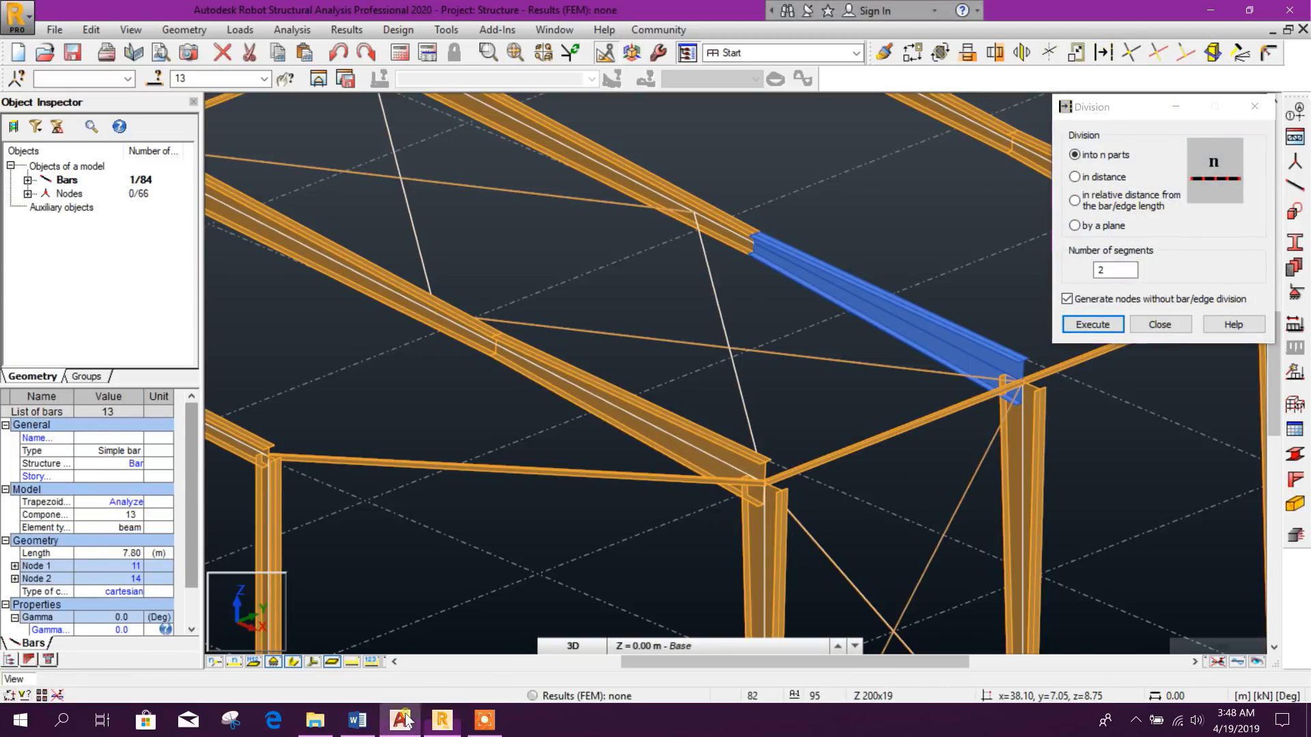
Switch to AutoCAD and look up the purlin spacing dimension in the roof plan of the portal frame drawing
click(399, 721)
scroll(733, 433, down, 5)
middle_drag(758, 253, 784, 366)
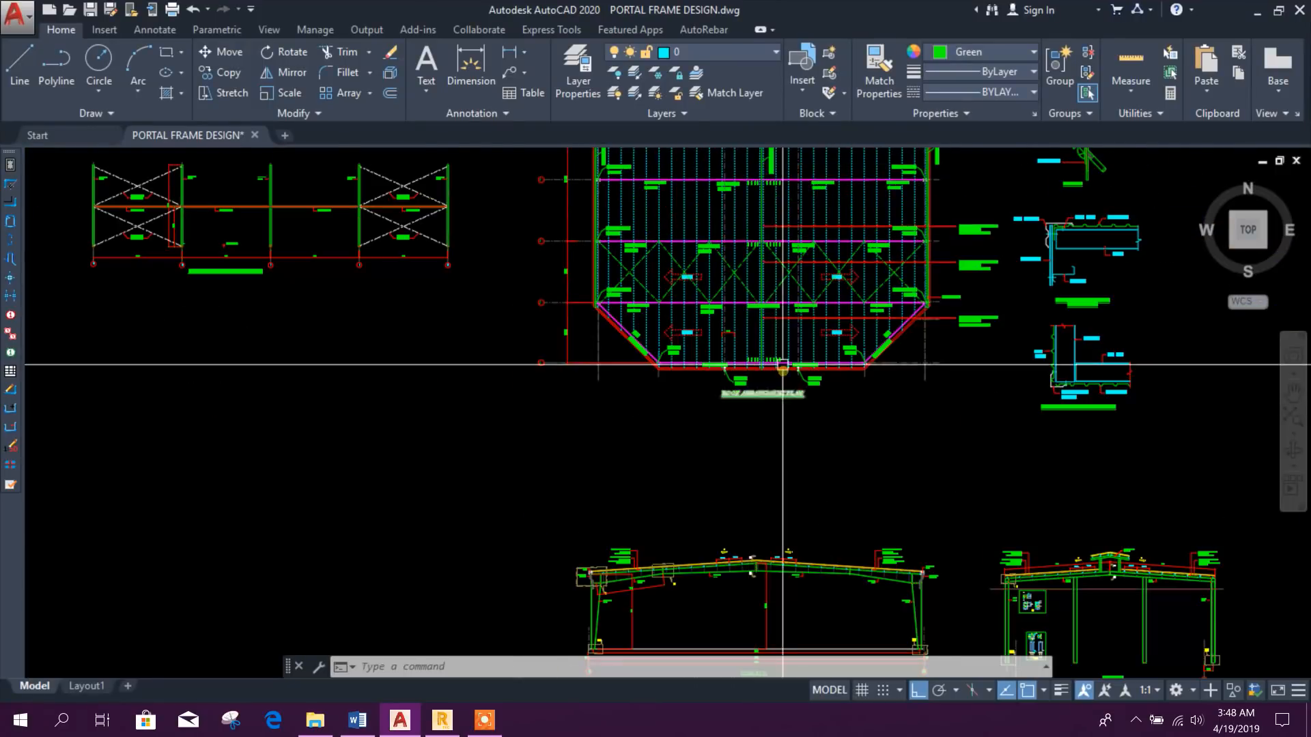
scroll(703, 381, up, 3)
middle_drag(703, 381, 704, 544)
scroll(705, 544, down, 2)
scroll(580, 255, up, 4)
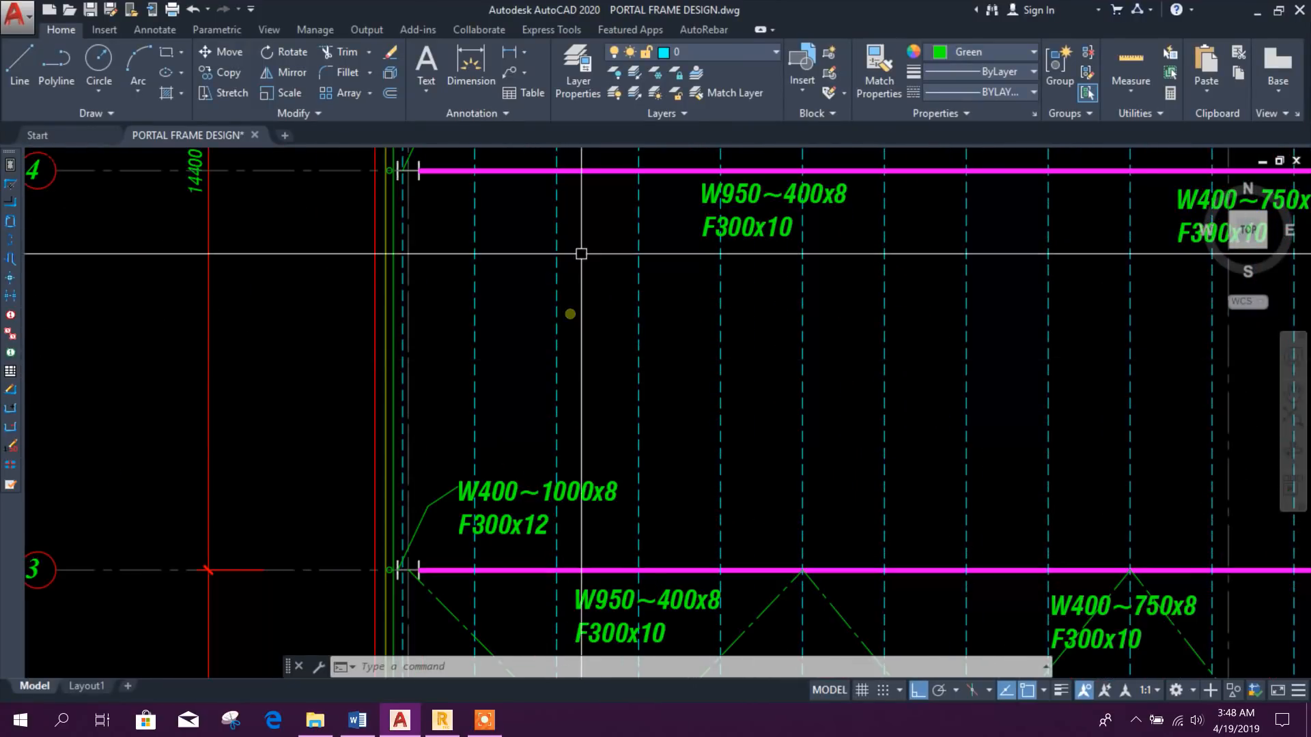
scroll(670, 416, down, 5)
scroll(737, 529, up, 8)
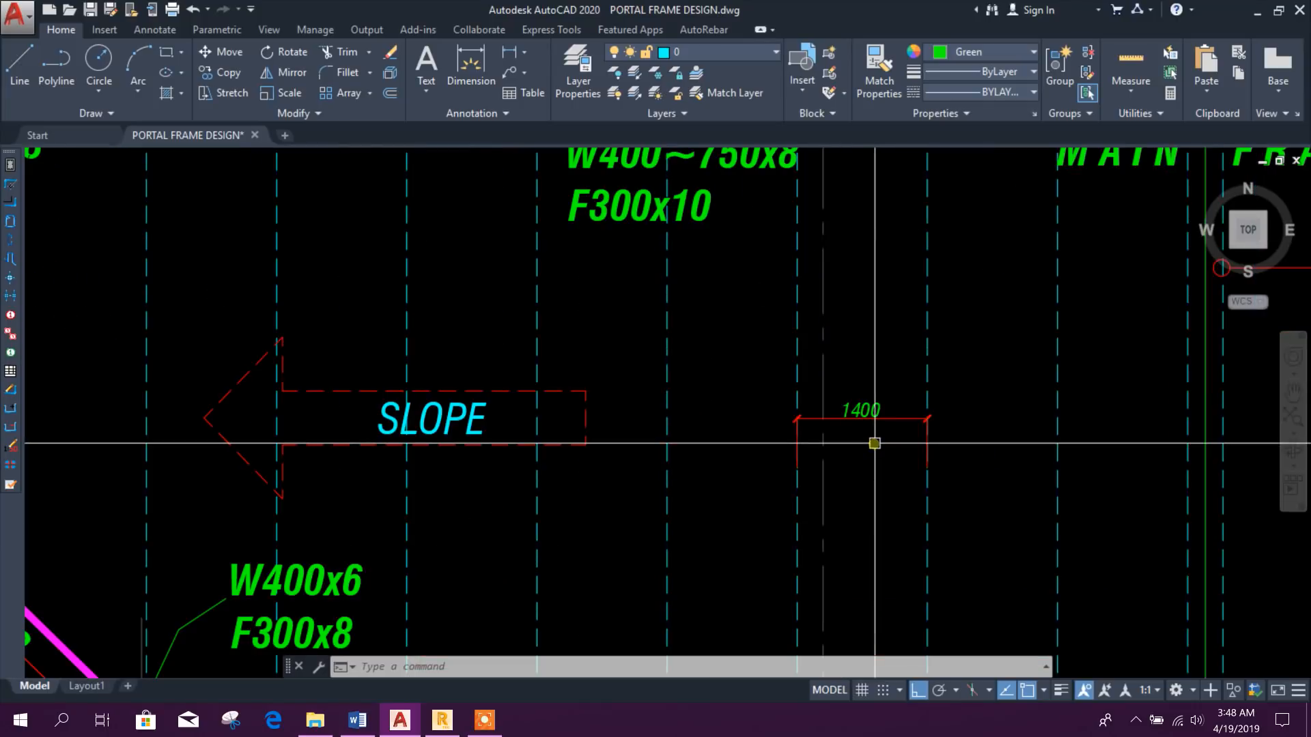
Back in Robot Structural Analysis, generate a node on the selected rafter segment at a distance of 1.4 m without dividing the bar
click(442, 720)
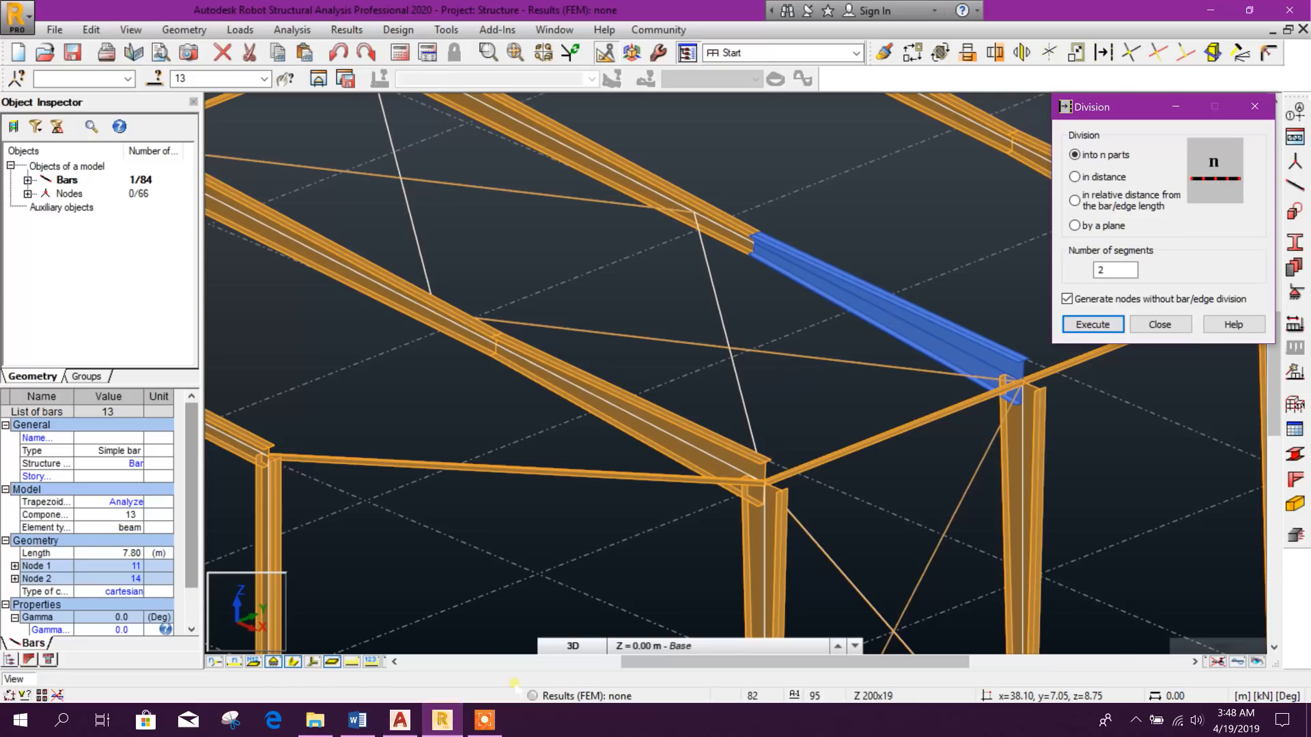
click(1117, 176)
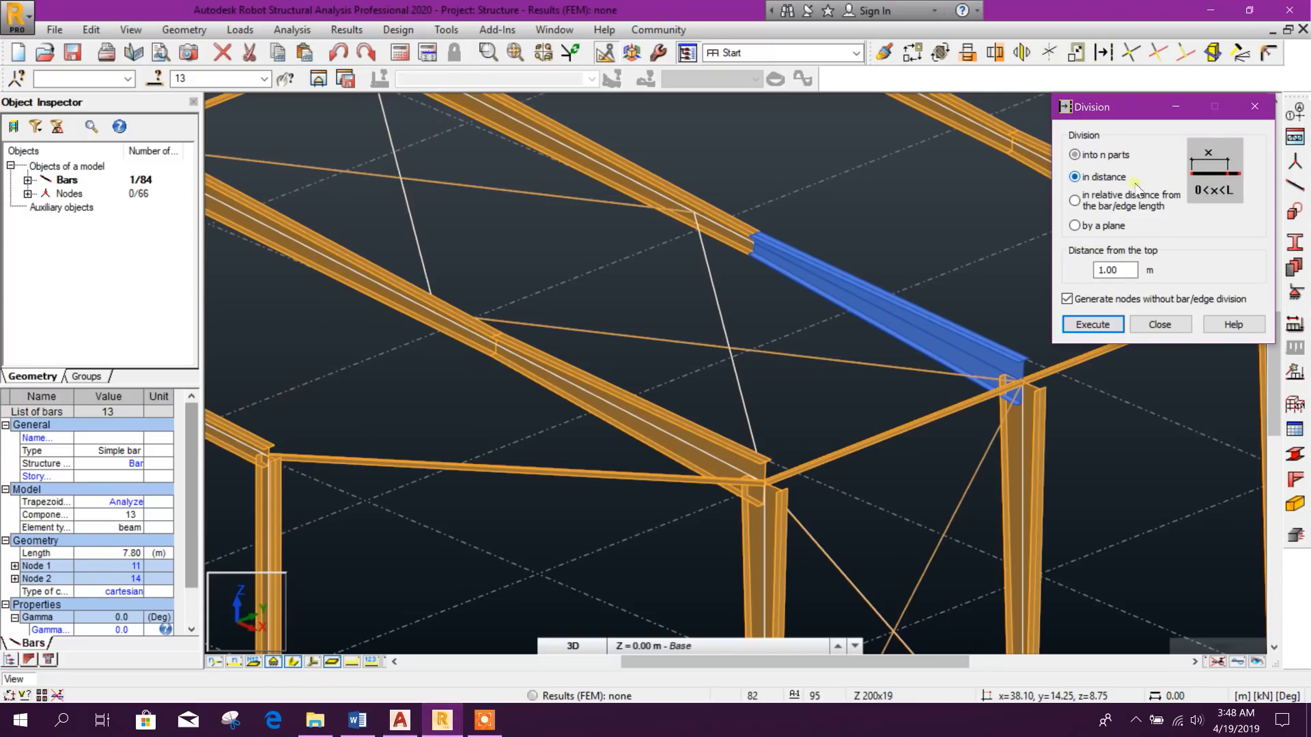
double_click(1124, 269)
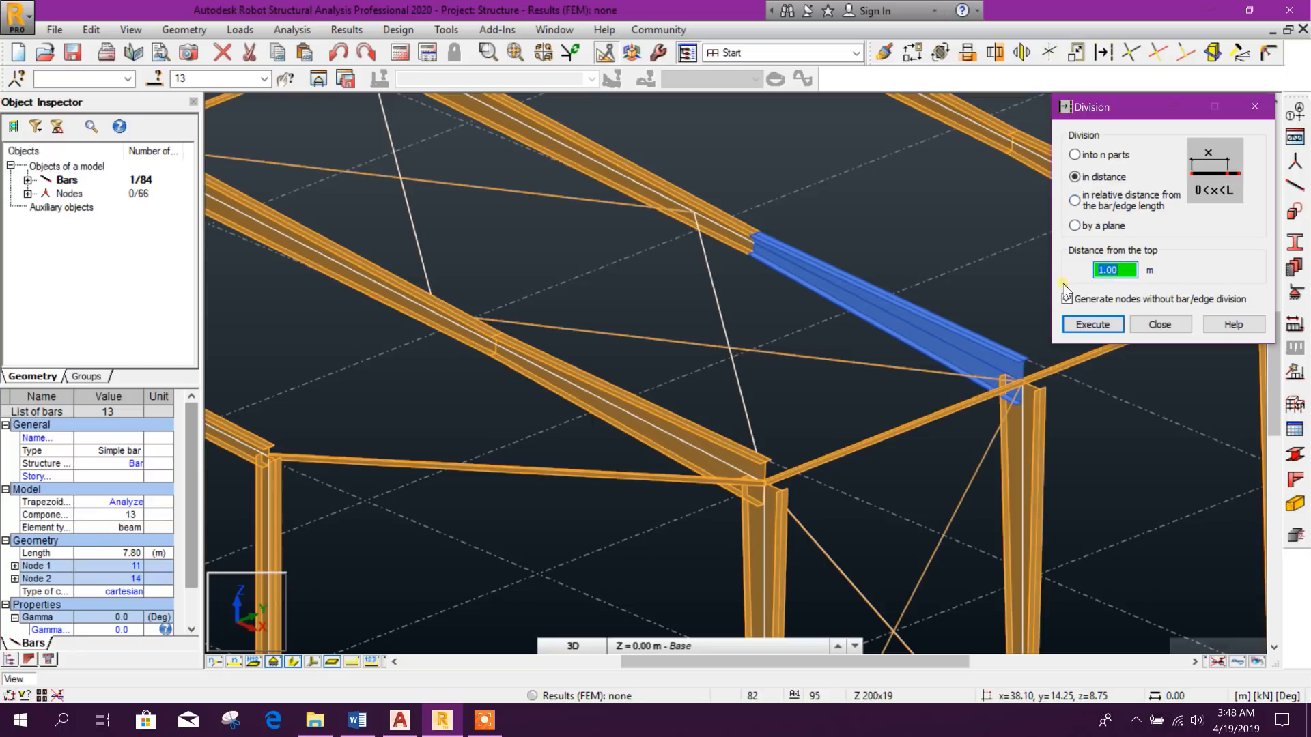
text(1.4)
click(1116, 322)
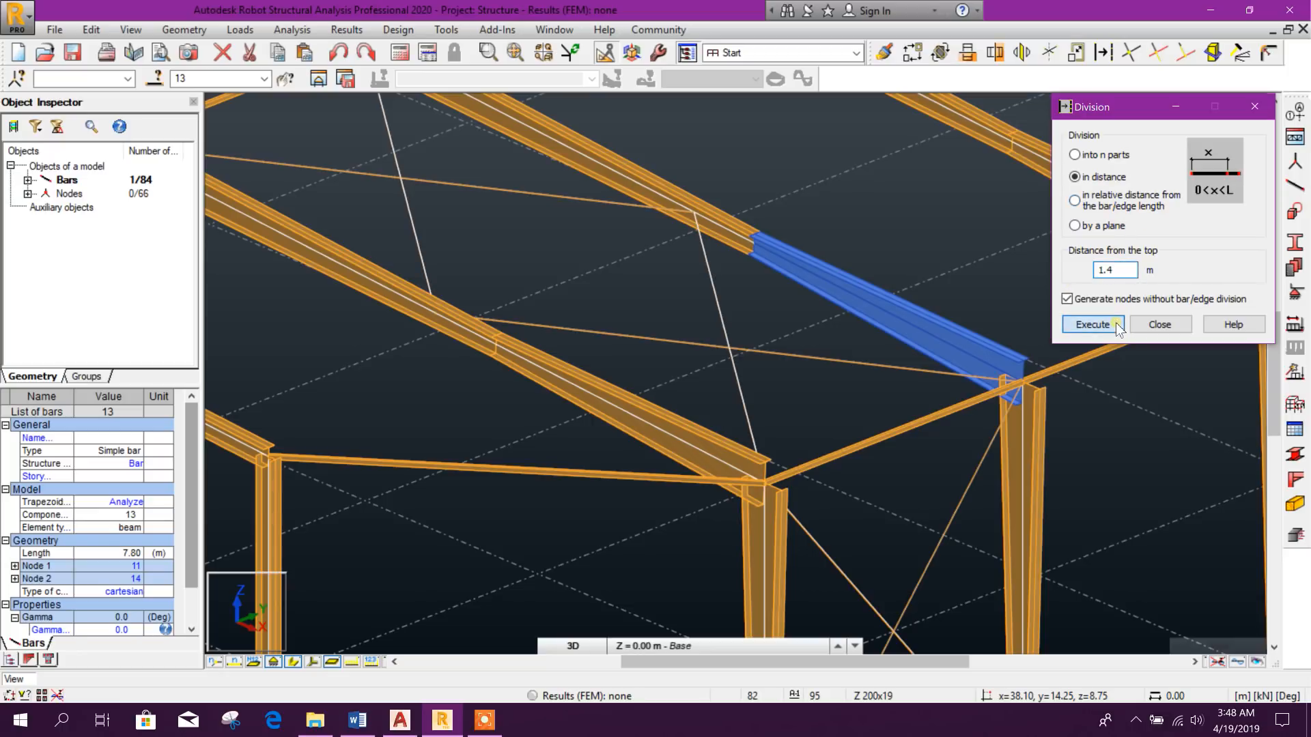
click(1167, 325)
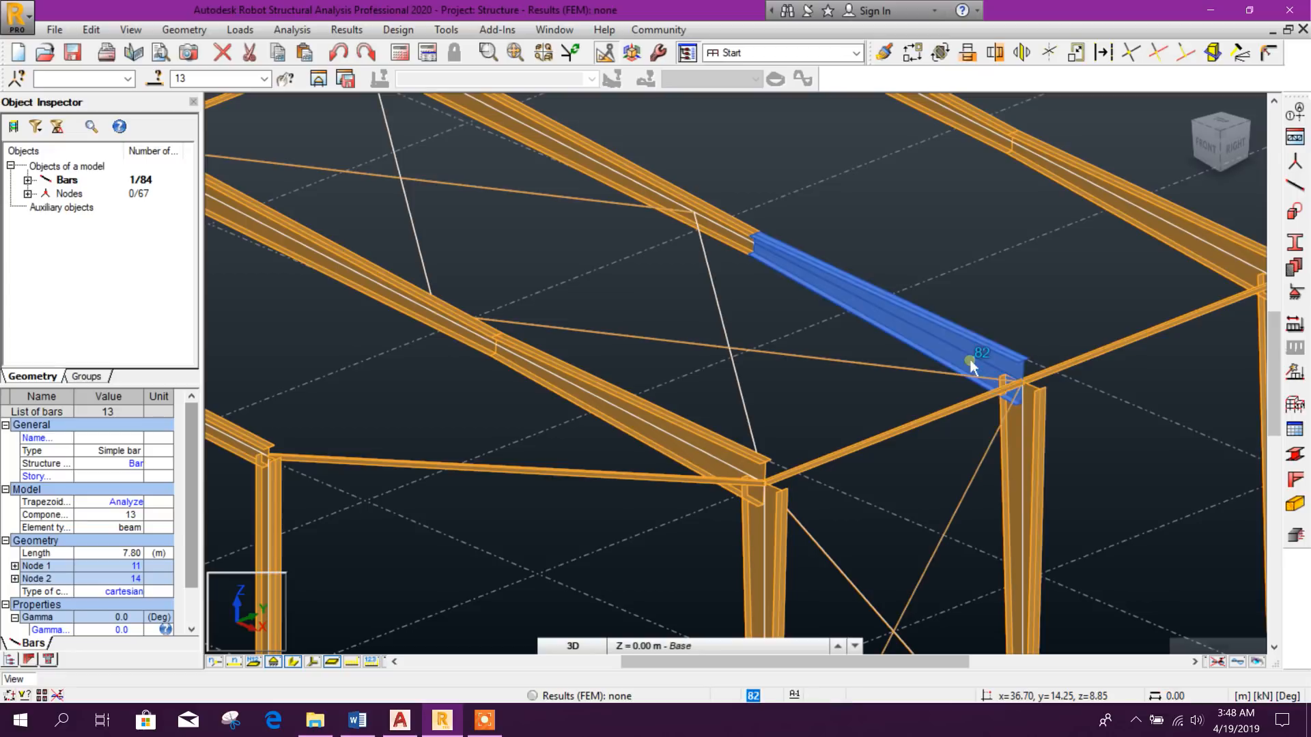
Select the eave bar spanning between axes 2 and 3
middle_drag(1083, 475, 1059, 428)
click(921, 406)
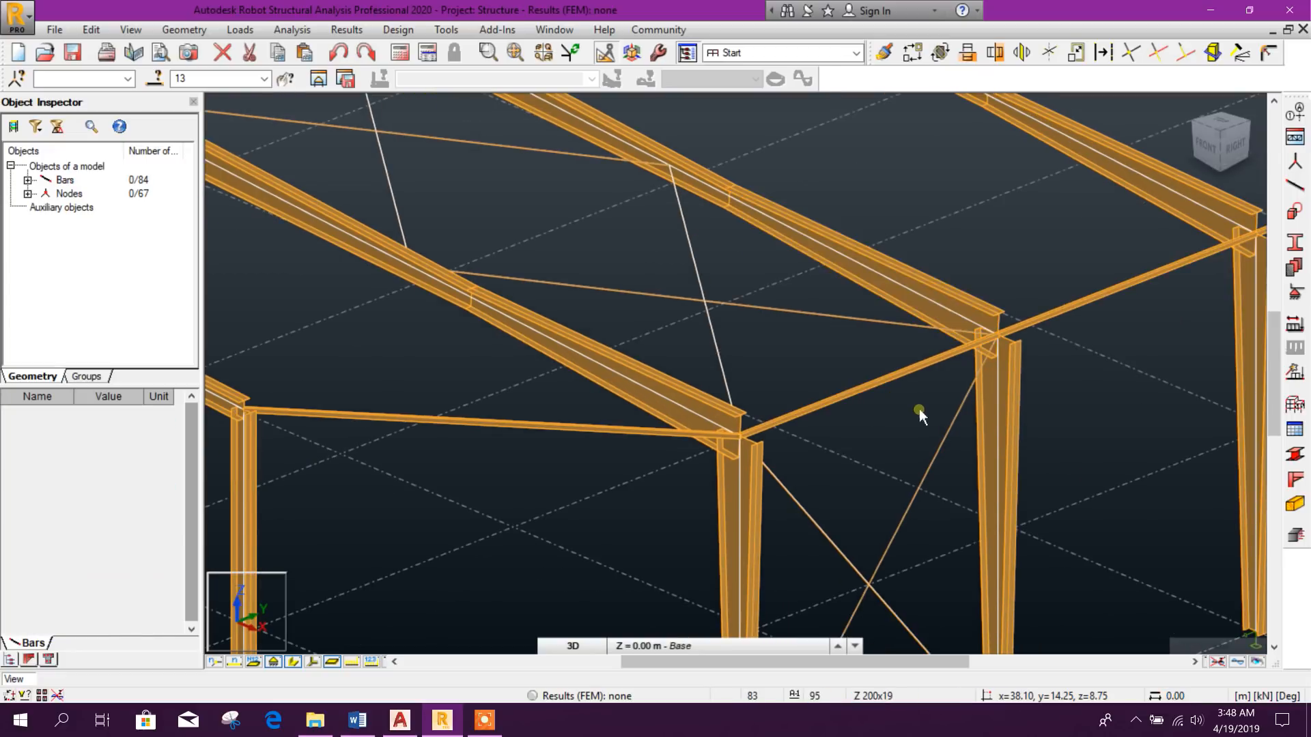
scroll(922, 410, up, 2)
click(904, 402)
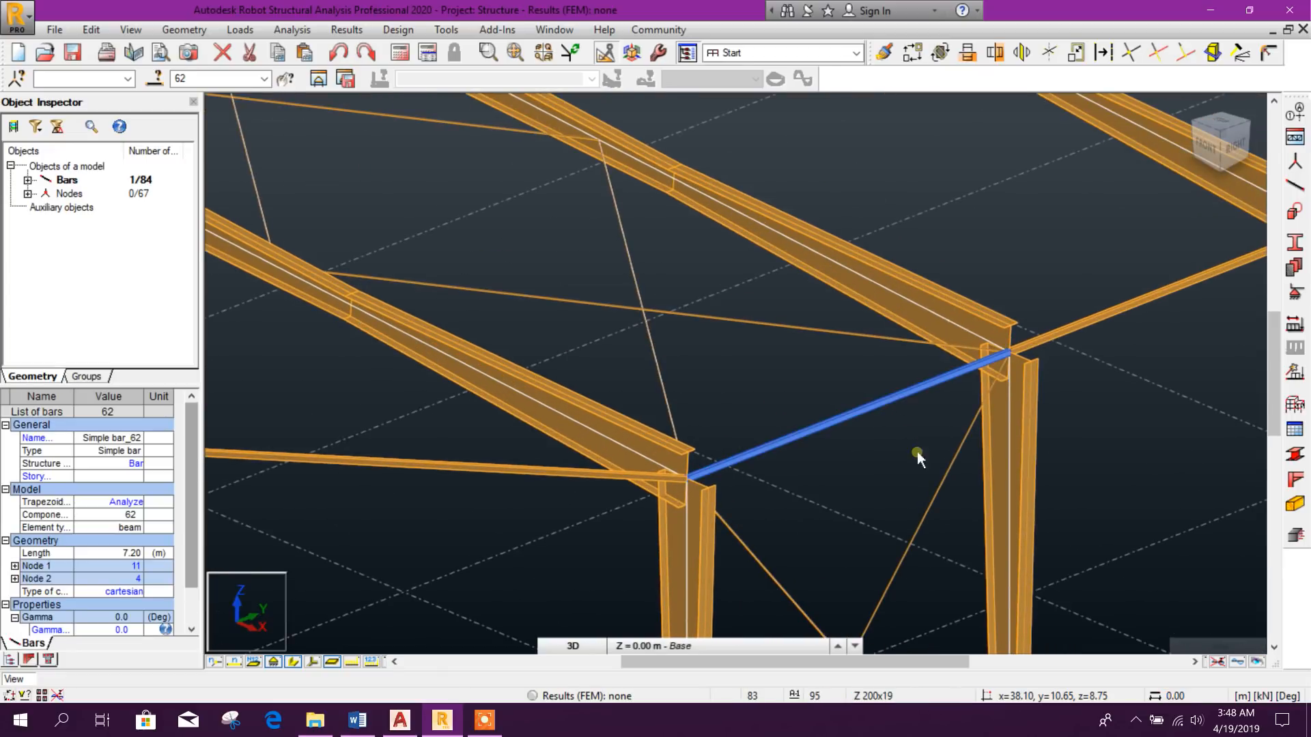
middle_drag(916, 452, 891, 440)
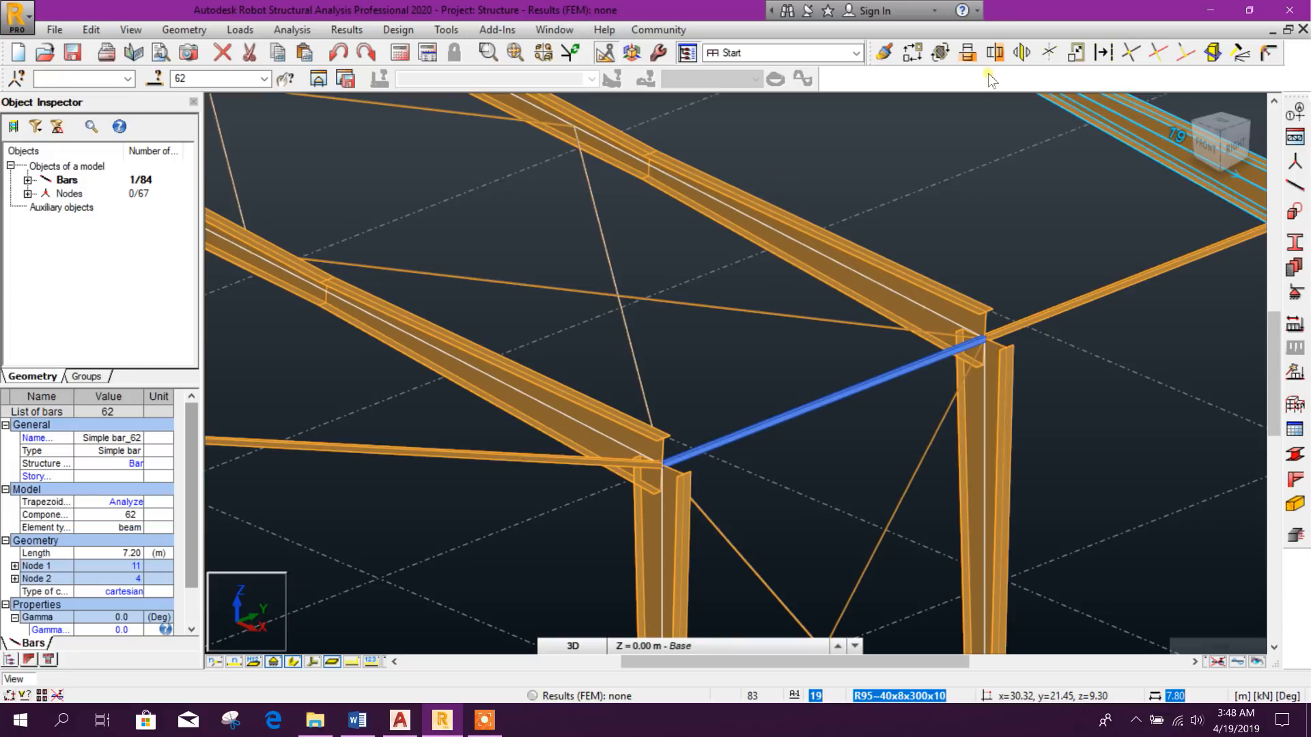
click(938, 54)
drag(496, 94, 1099, 227)
scroll(922, 343, down, 1)
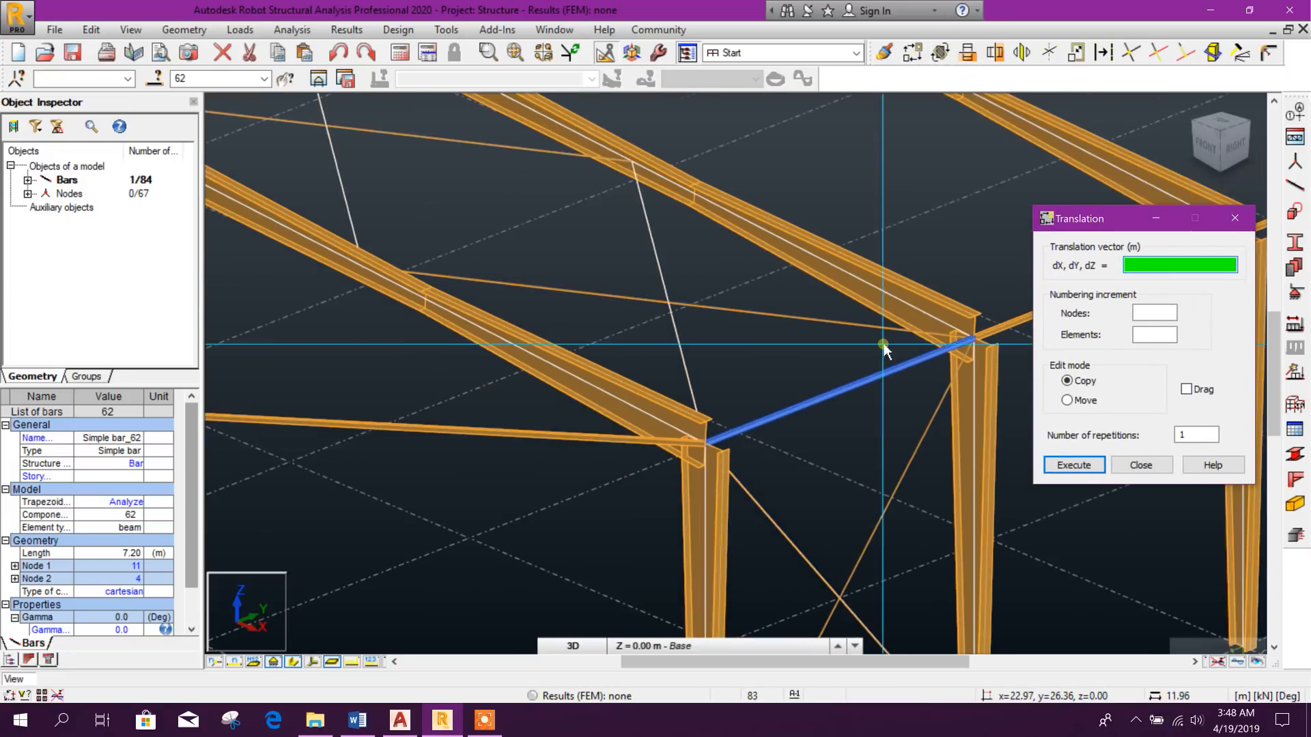
scroll(884, 345, down, 1)
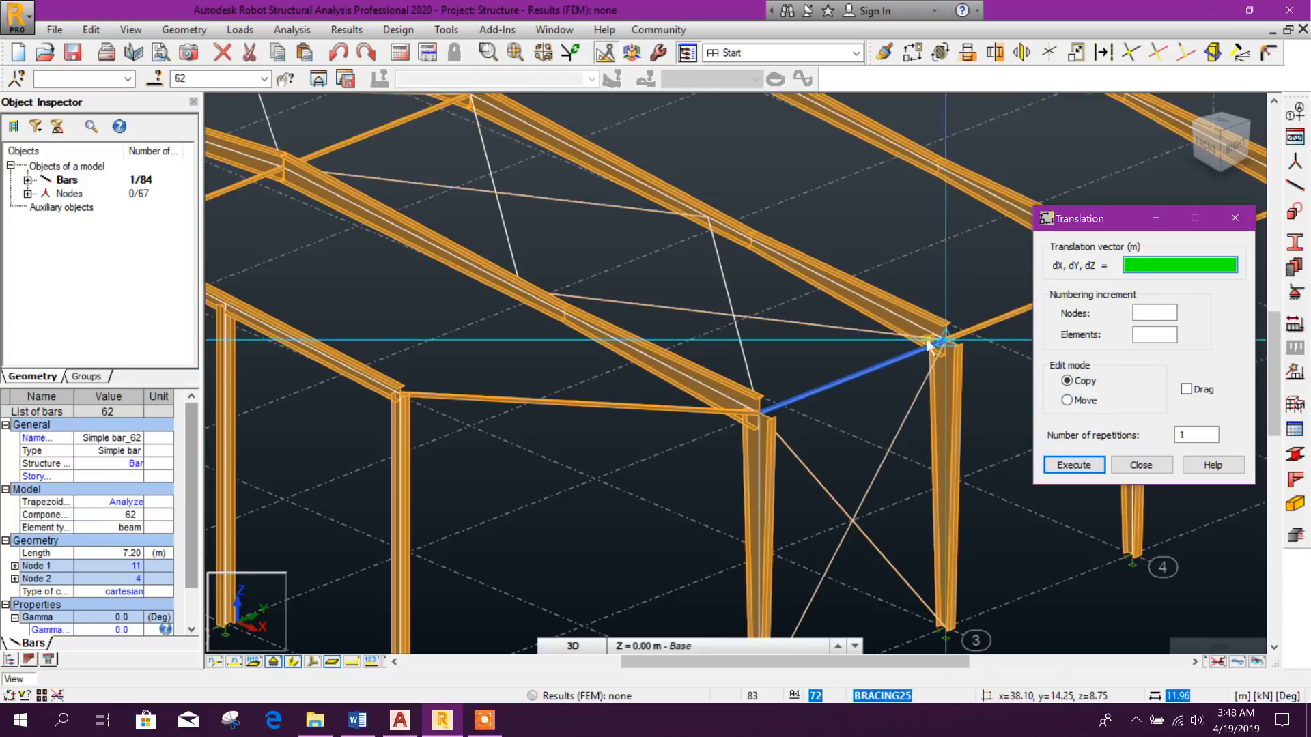
scroll(721, 322, down, 1)
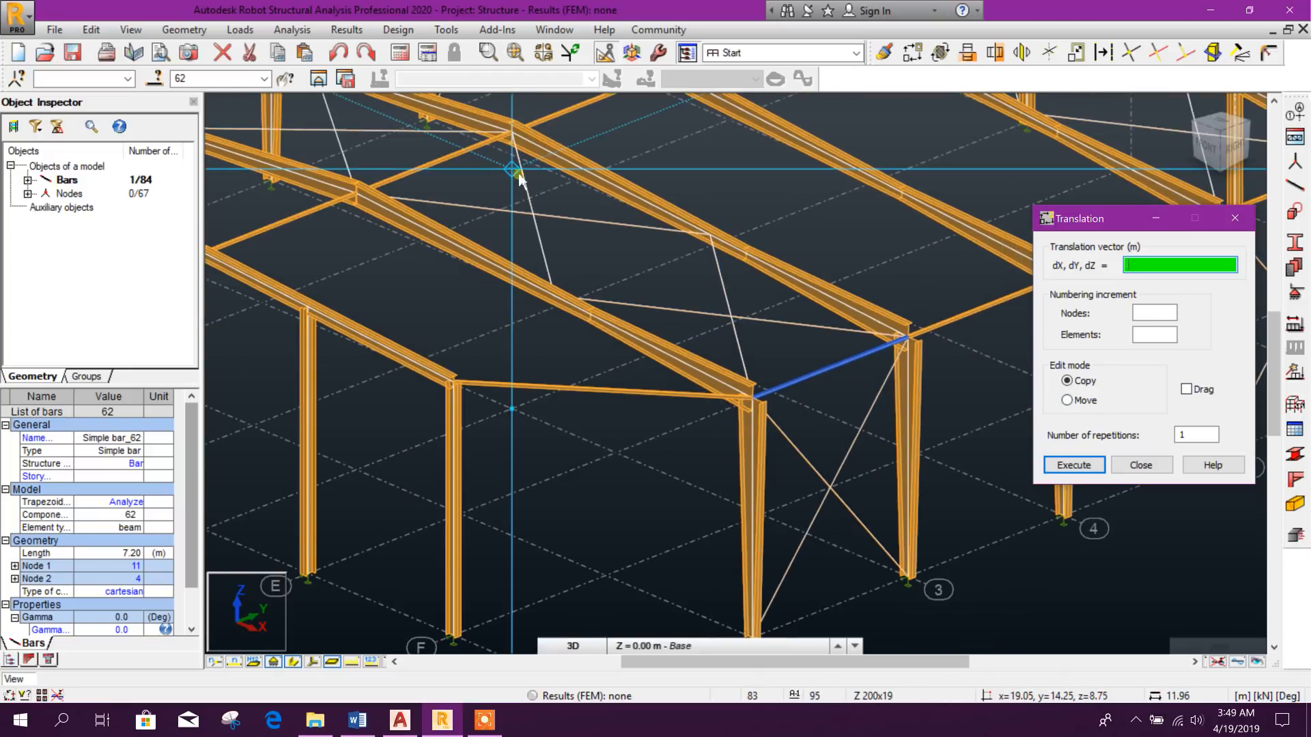
scroll(519, 176, up, 3)
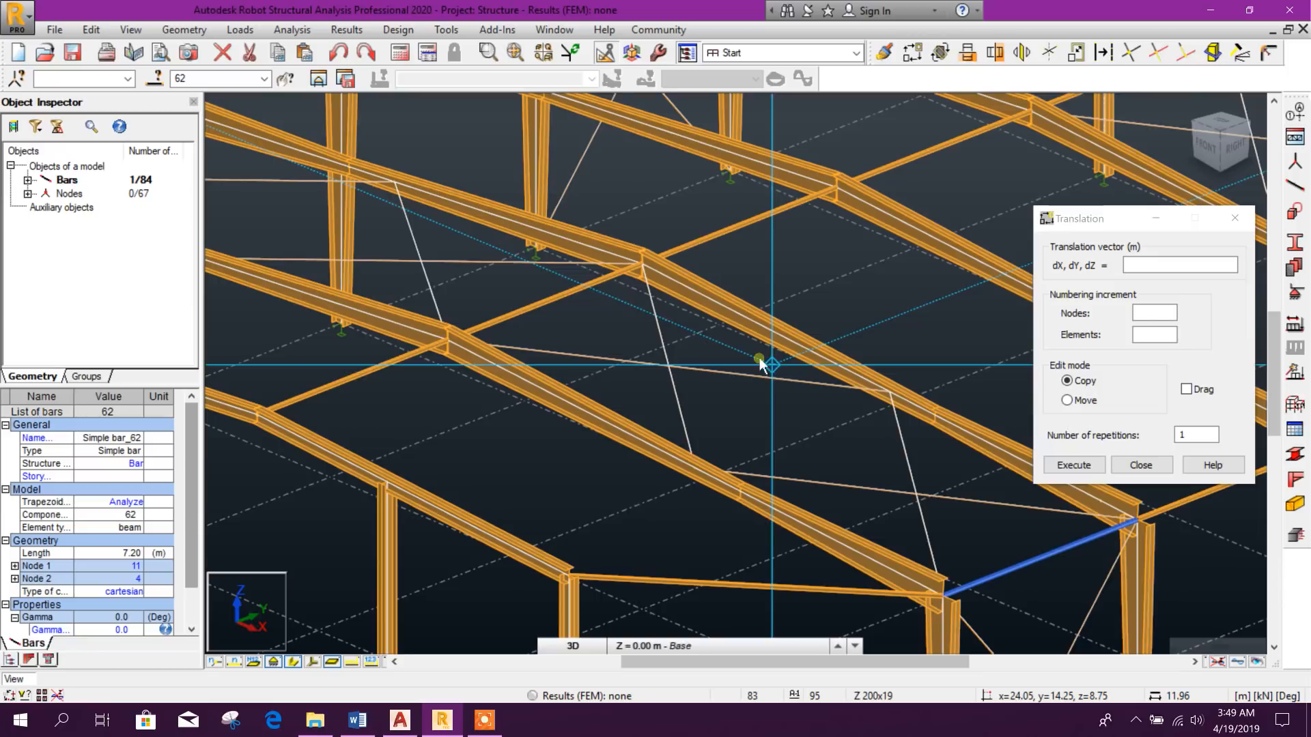
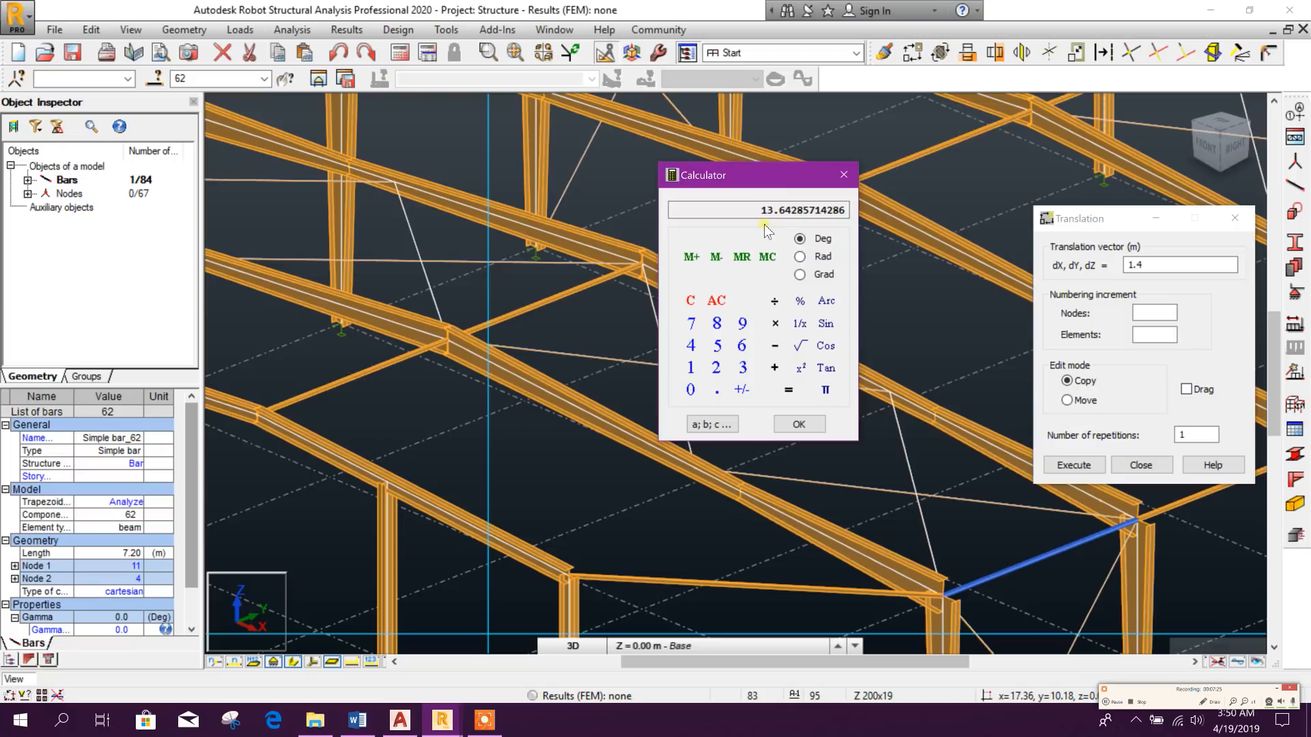
click(845, 175)
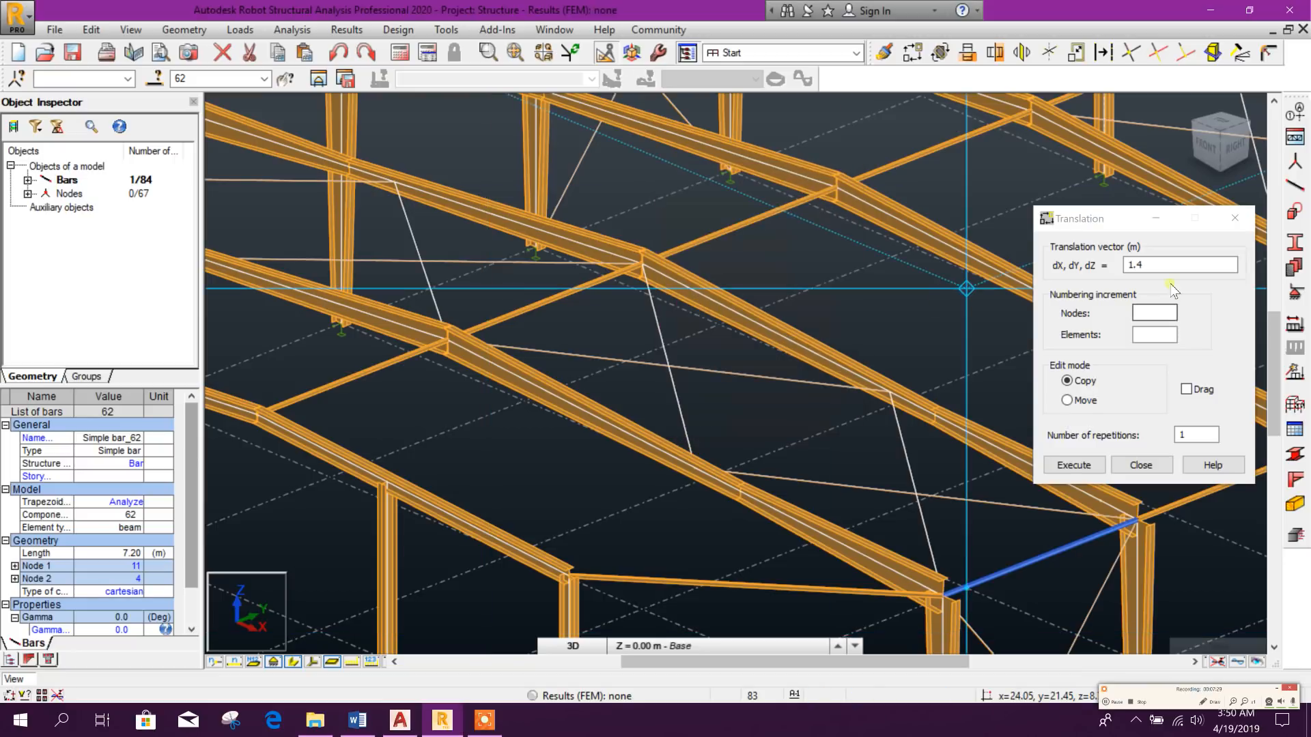
click(1235, 218)
Copy the selected eave bar by translation with 13 repetitions, from the axis 3 eave node to the node 1.4 m up the rafter
scroll(826, 301, down, 1)
middle_drag(1011, 378, 928, 333)
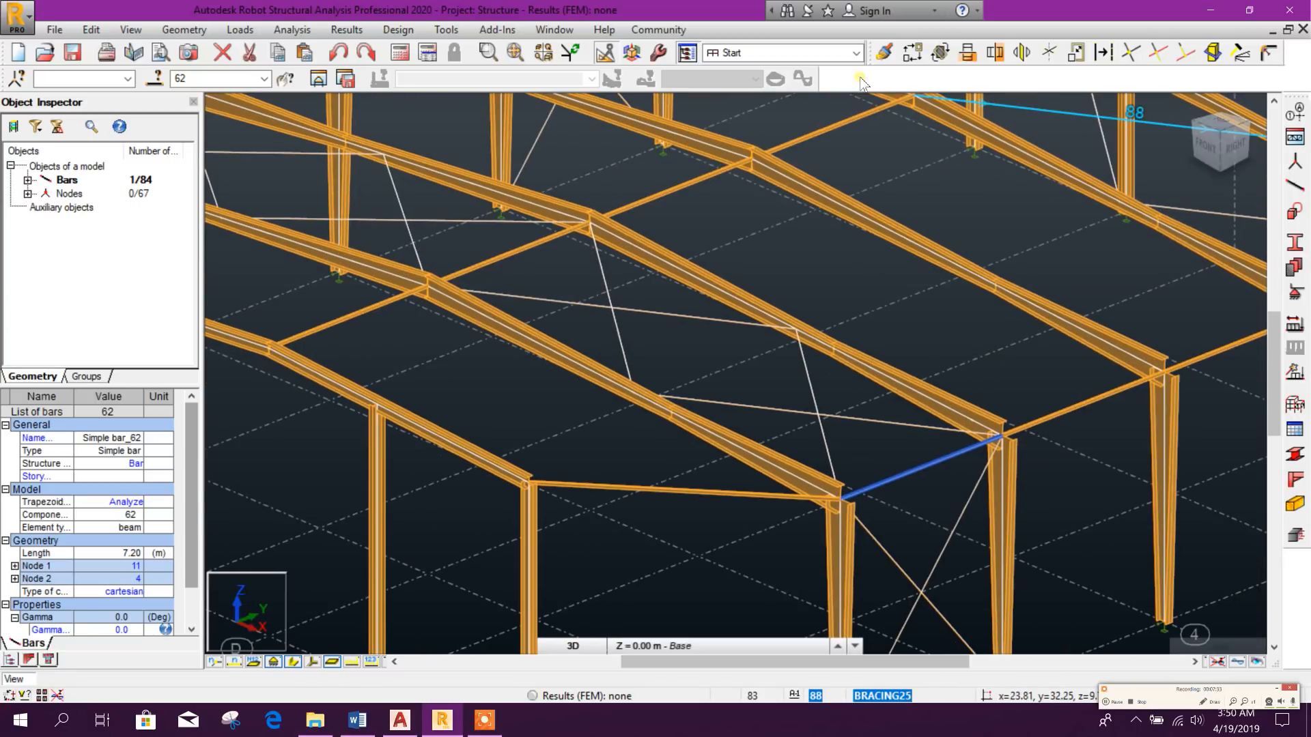
click(935, 53)
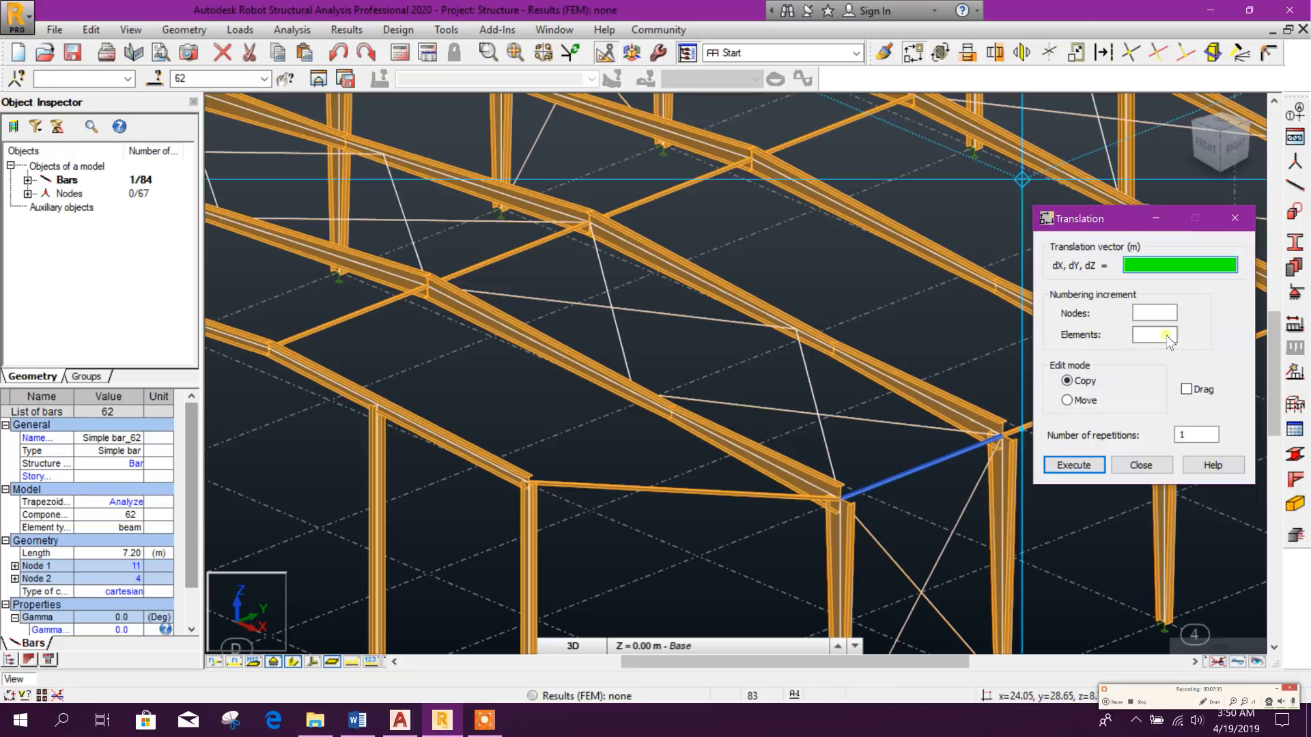
click(1206, 438)
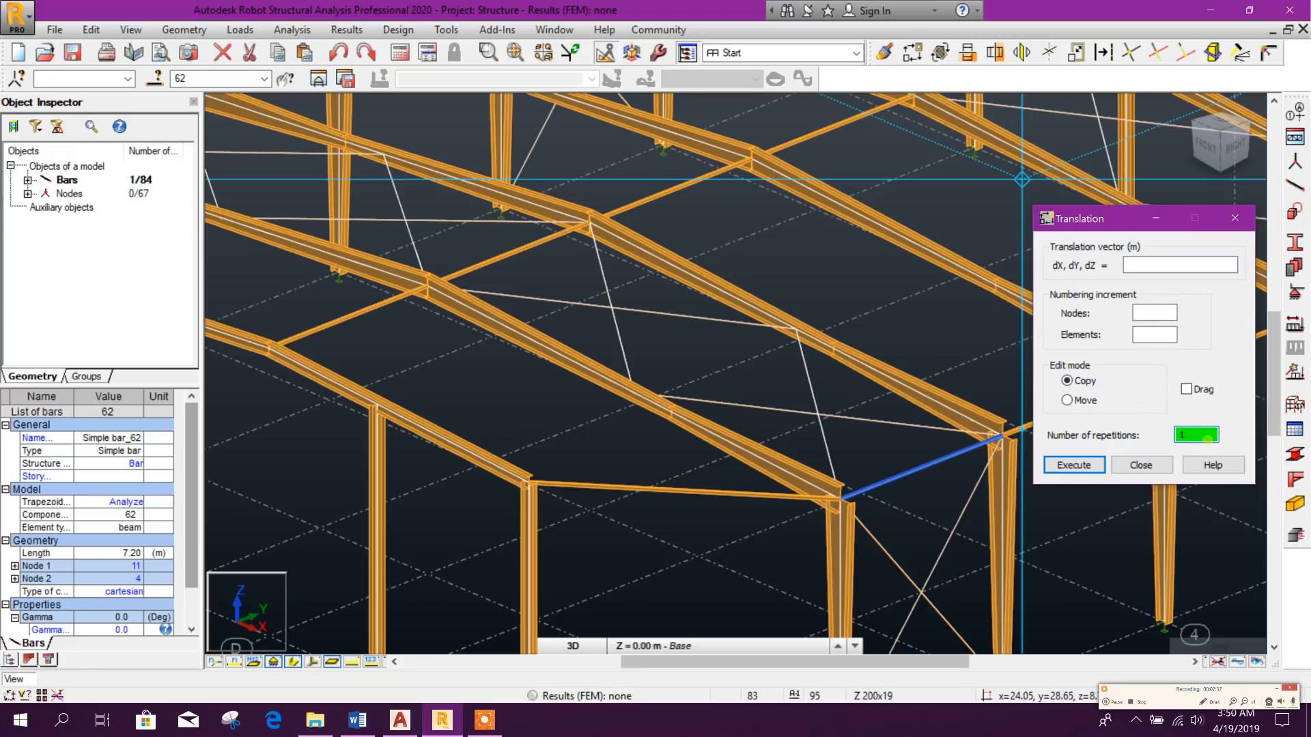
click(1156, 313)
scroll(970, 416, up, 2)
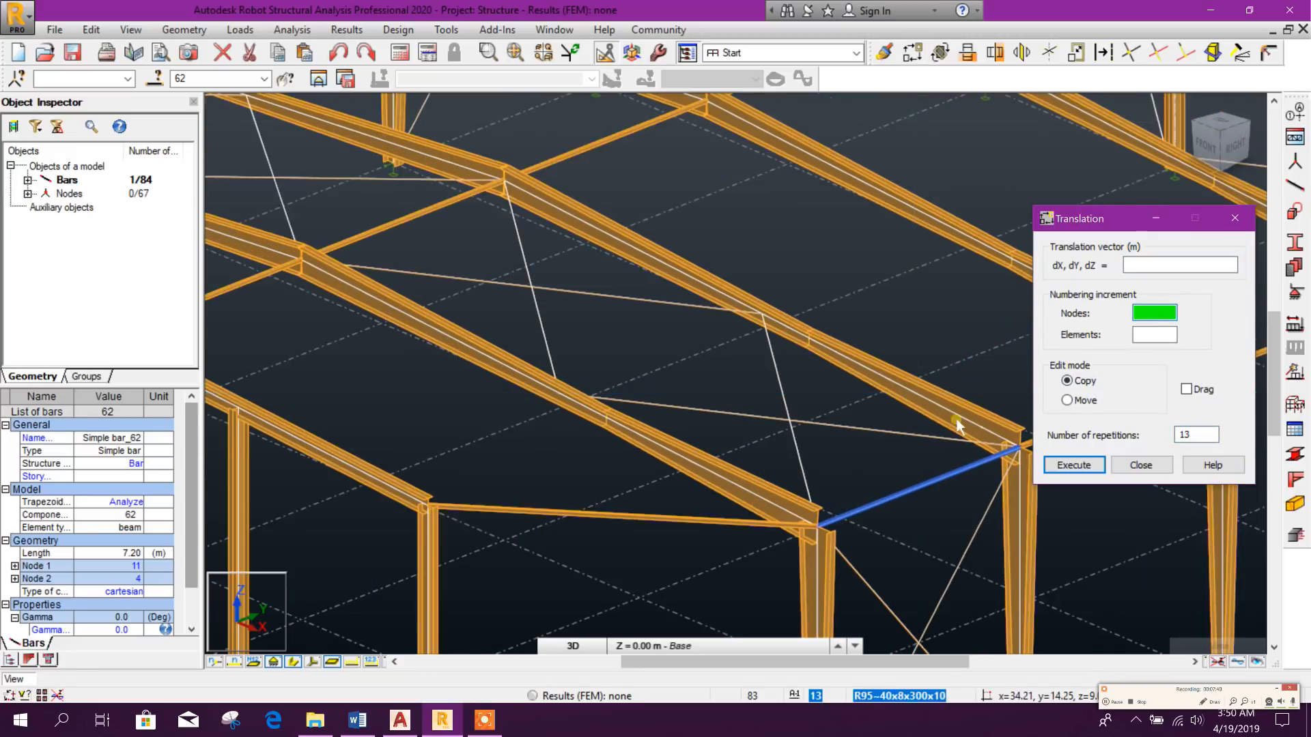
scroll(908, 437, up, 2)
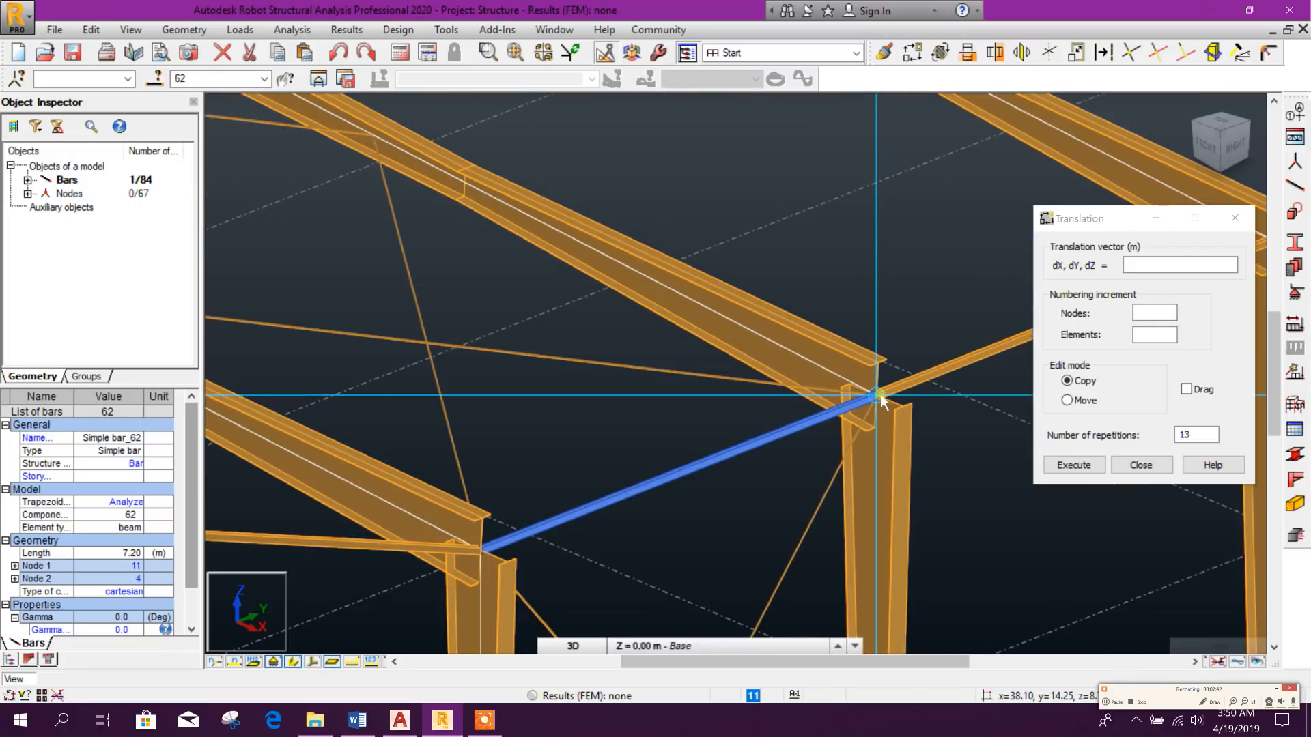
click(879, 399)
click(801, 359)
click(1140, 465)
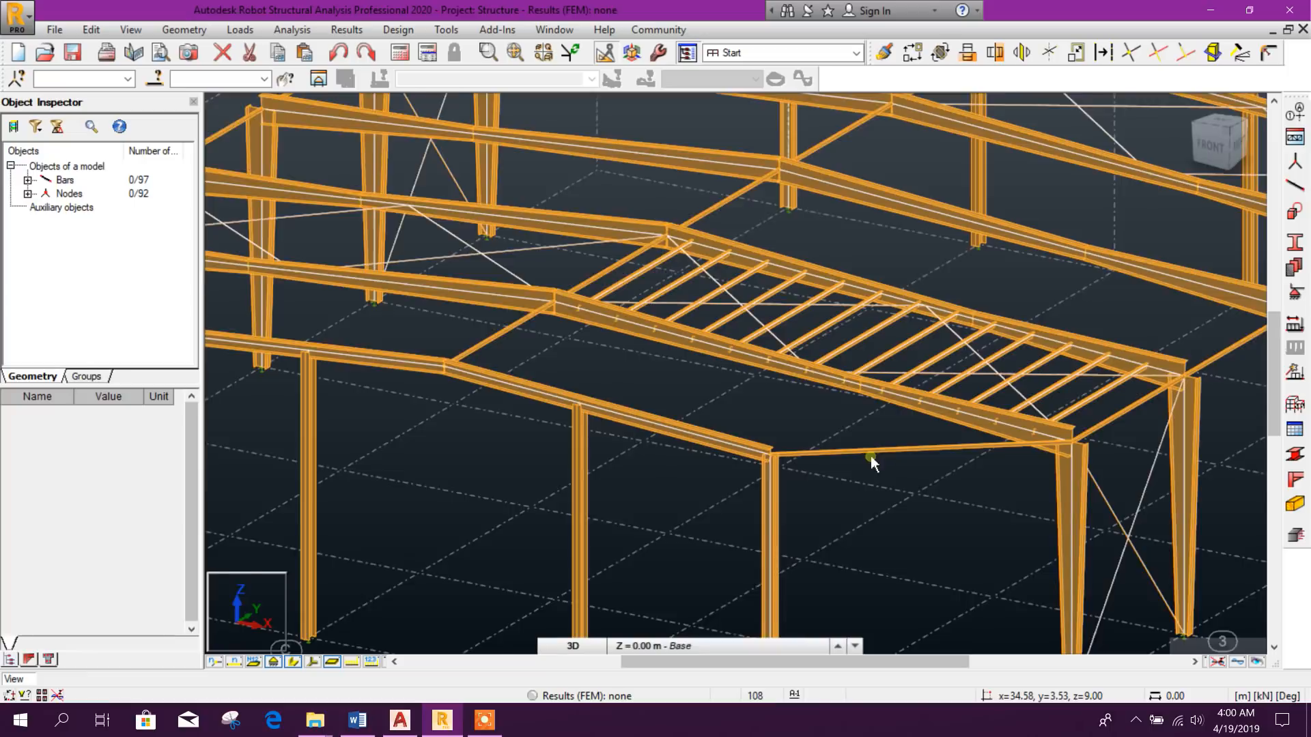
Turn on the display of sections with a legend by colors for the whole structure
scroll(908, 550, down, 3)
scroll(804, 318, up, 5)
scroll(720, 360, up, 2)
scroll(785, 488, down, 4)
right_click(815, 465)
click(784, 394)
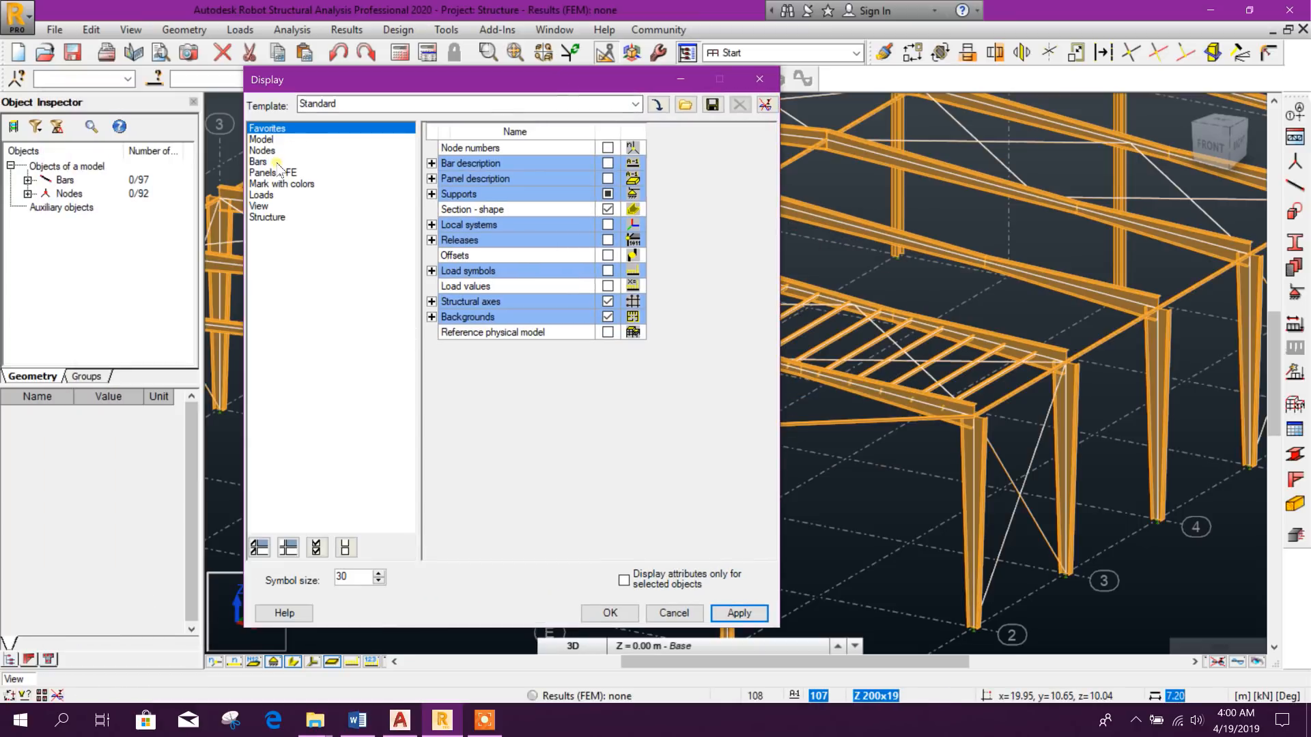
click(269, 173)
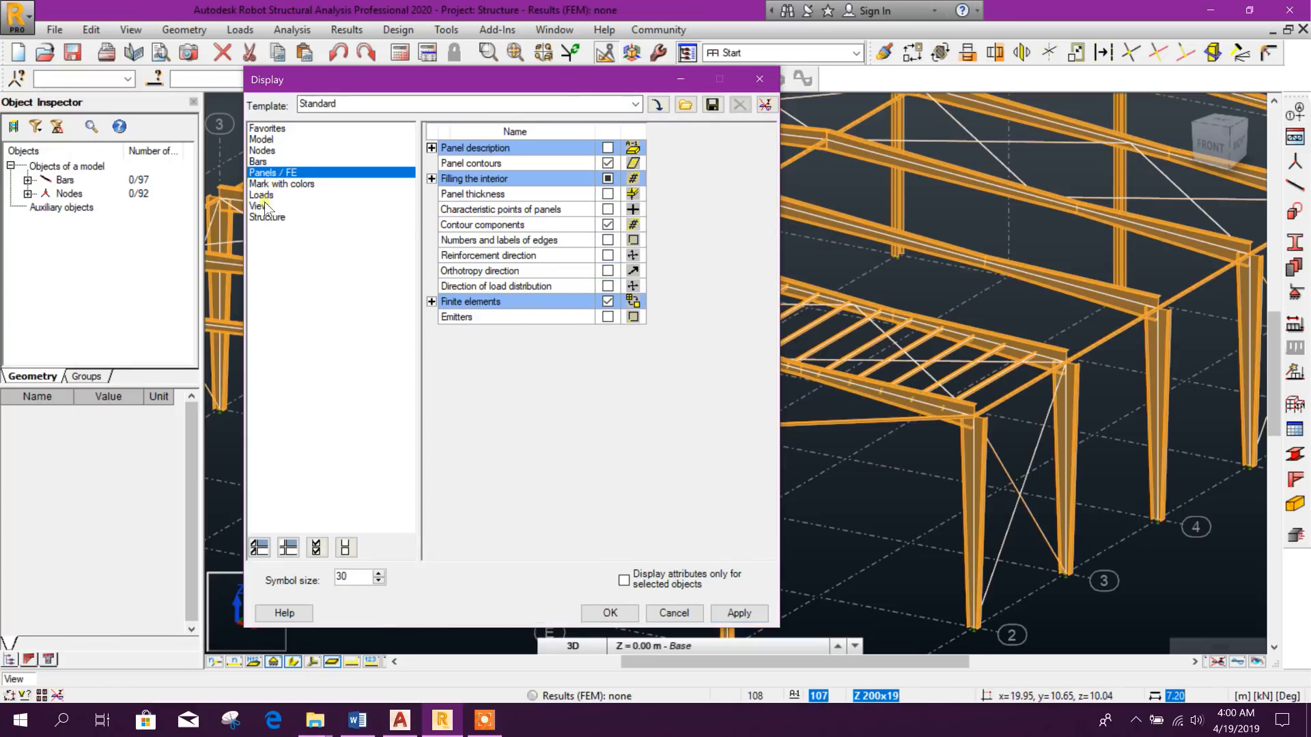
click(260, 216)
click(259, 206)
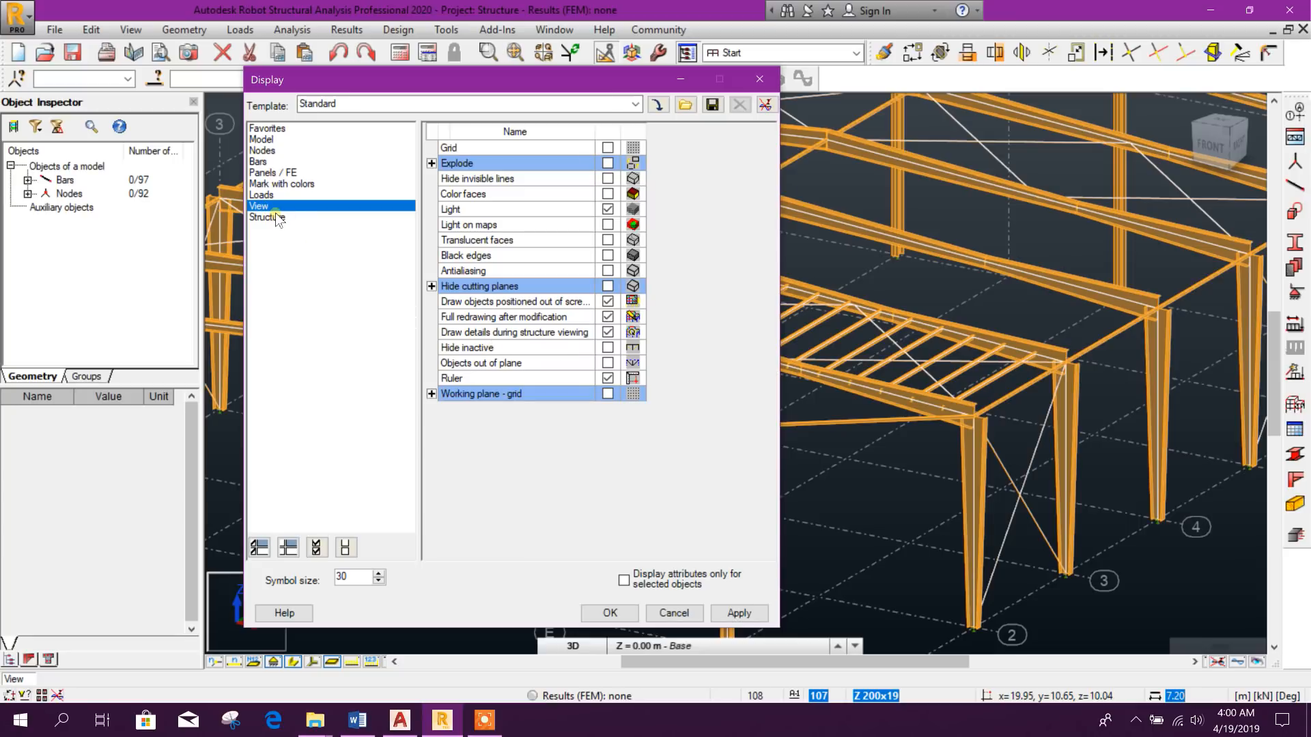
click(289, 183)
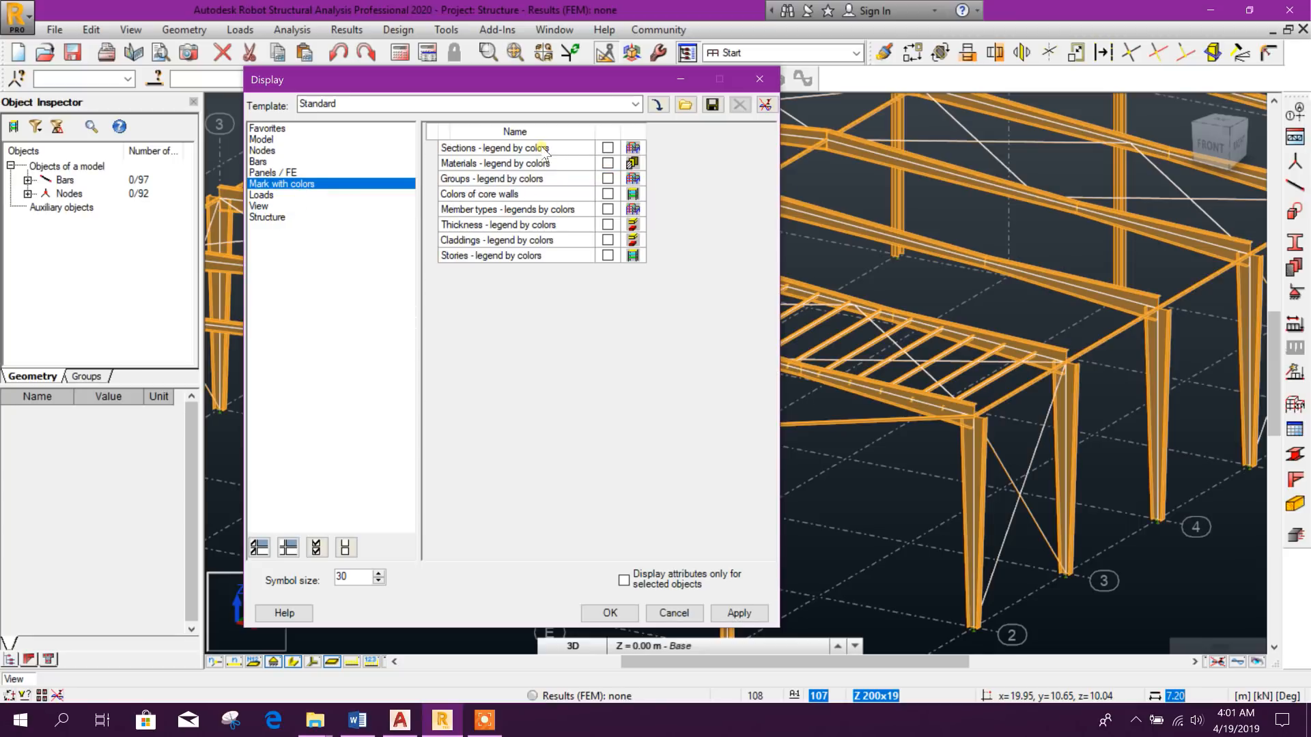
click(608, 148)
click(721, 615)
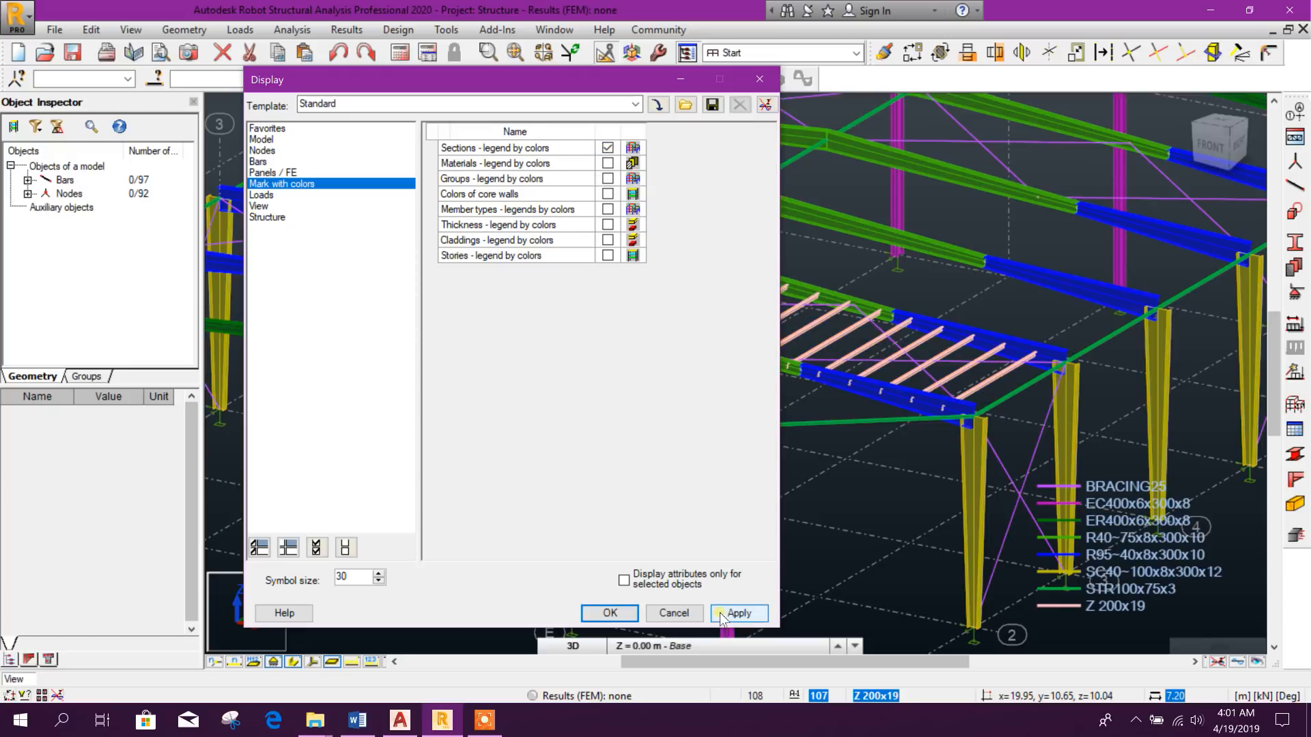
click(610, 613)
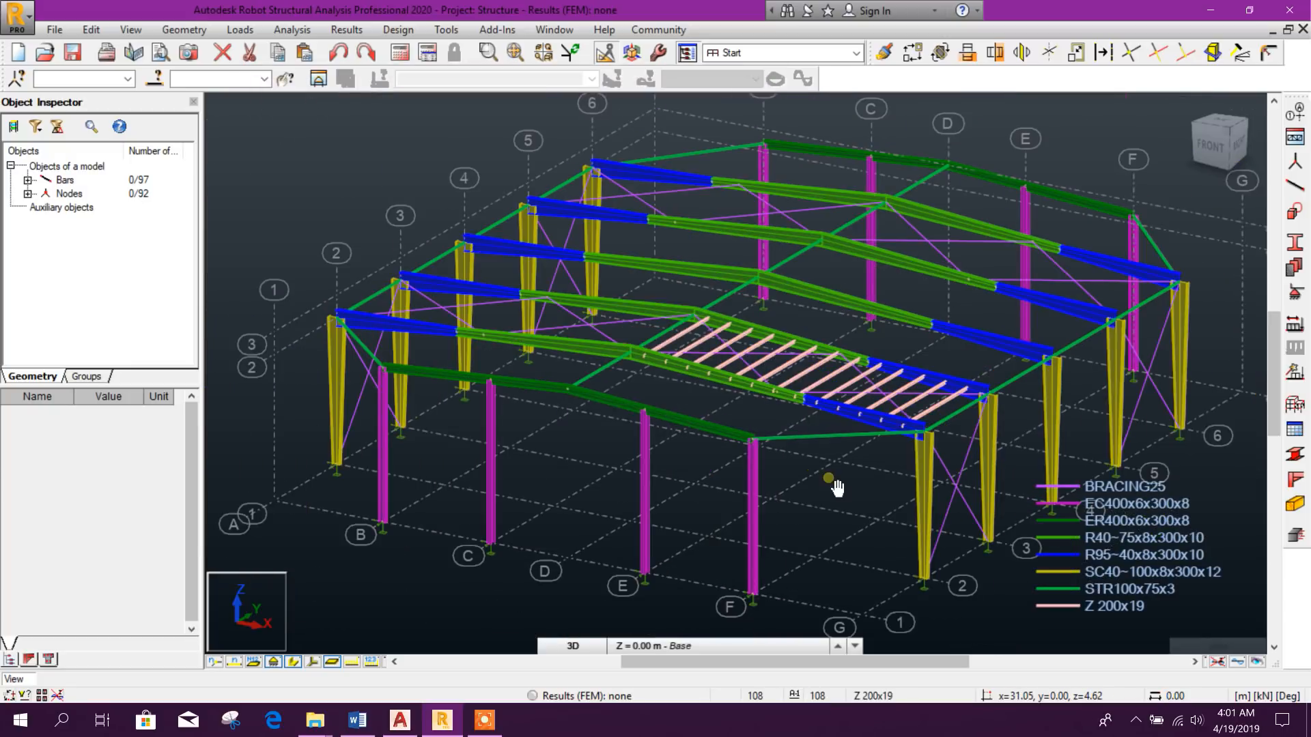
Select all Z 200x19 purlins by cross-section and mirror a copy onto the opposite roof slope about the YZ plane at 19.05 m
scroll(837, 488, up, 4)
right_click(850, 375)
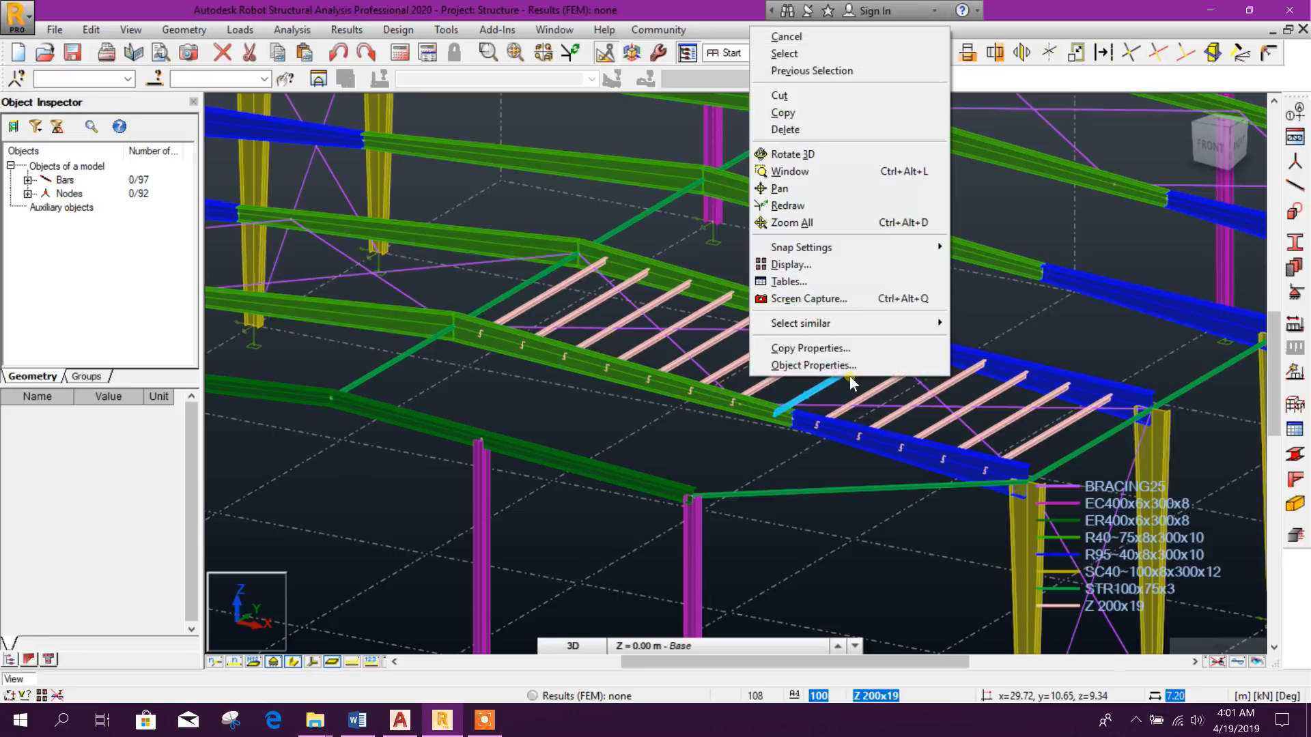
mouse_move(812, 324)
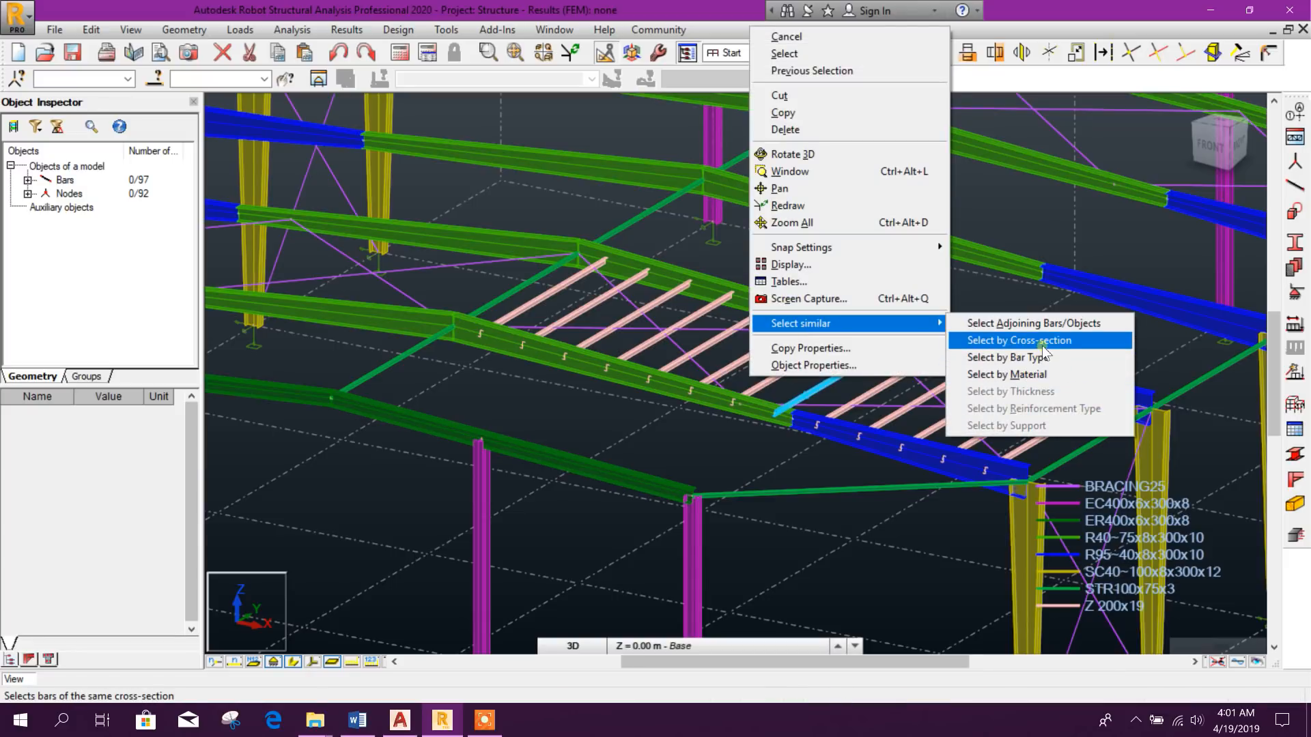
click(1043, 341)
scroll(901, 478, down, 4)
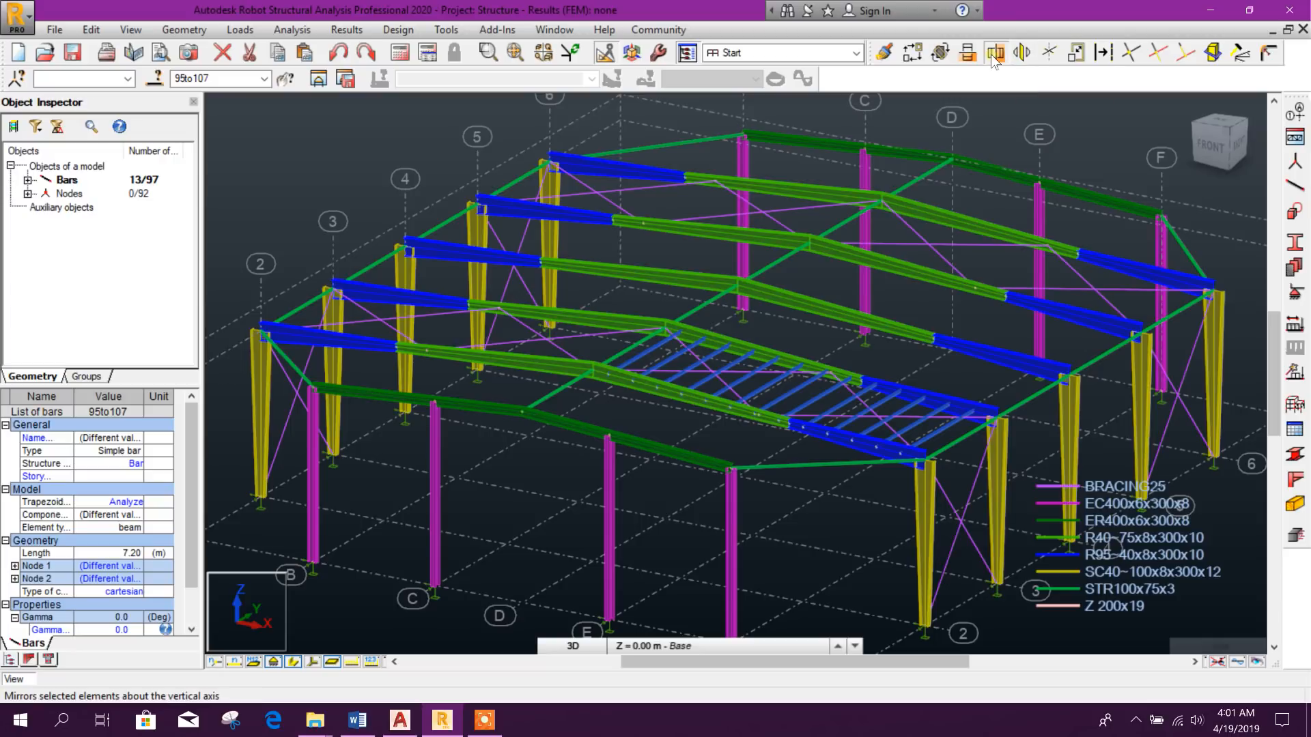
click(995, 53)
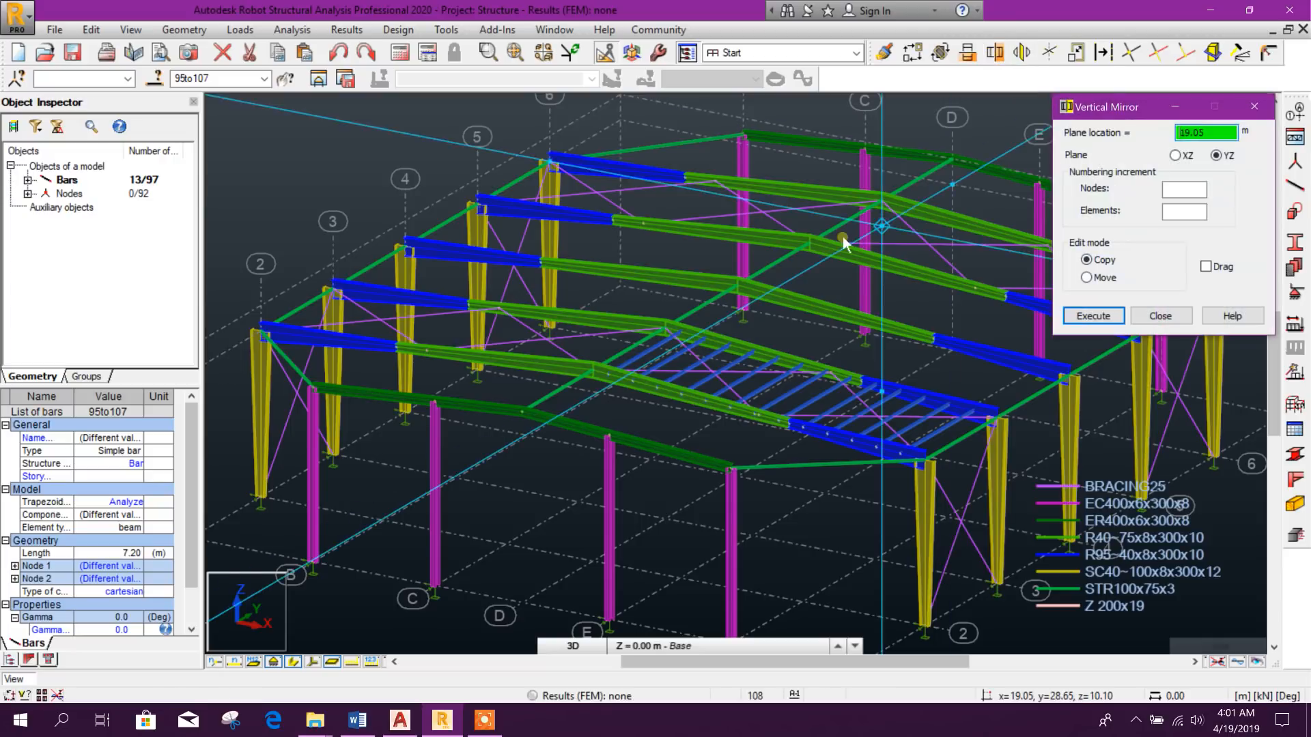
click(1180, 156)
scroll(581, 519, up, 2)
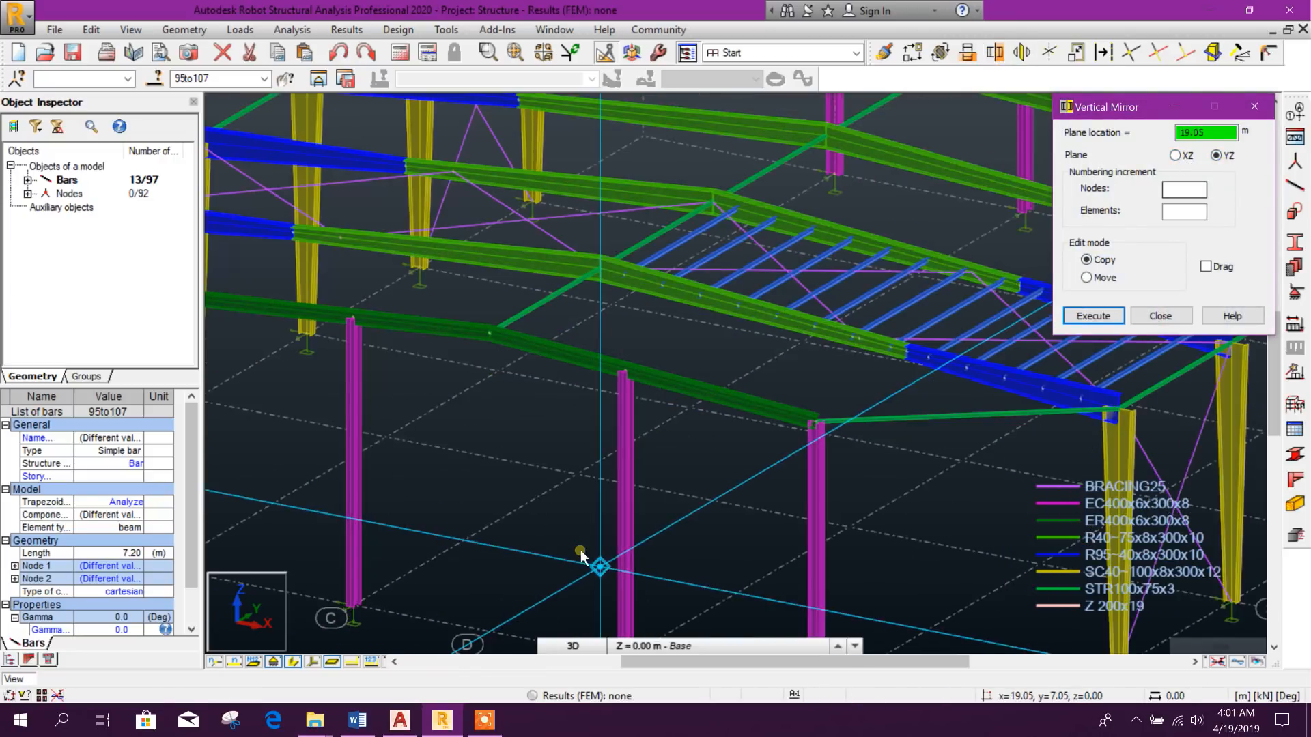
scroll(524, 521, down, 2)
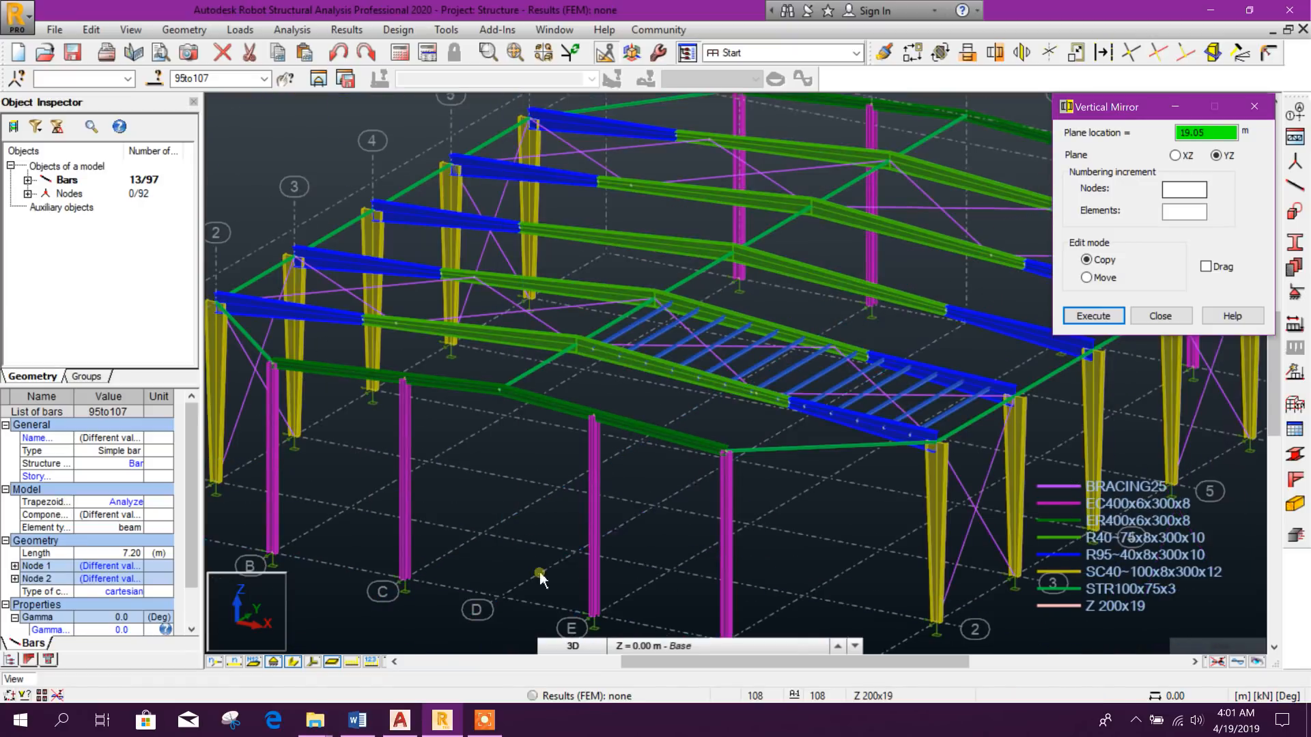
click(570, 565)
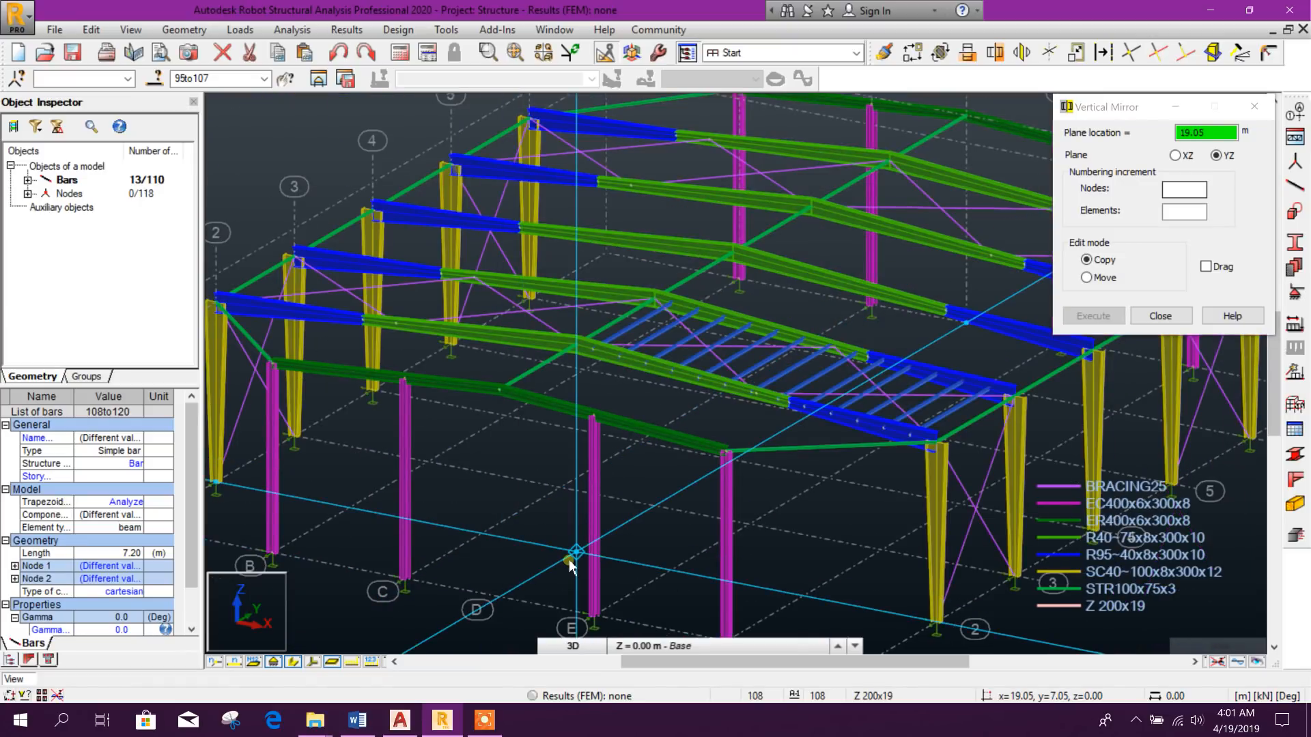
click(1160, 316)
middle_drag(593, 416, 715, 440)
scroll(478, 294, up, 4)
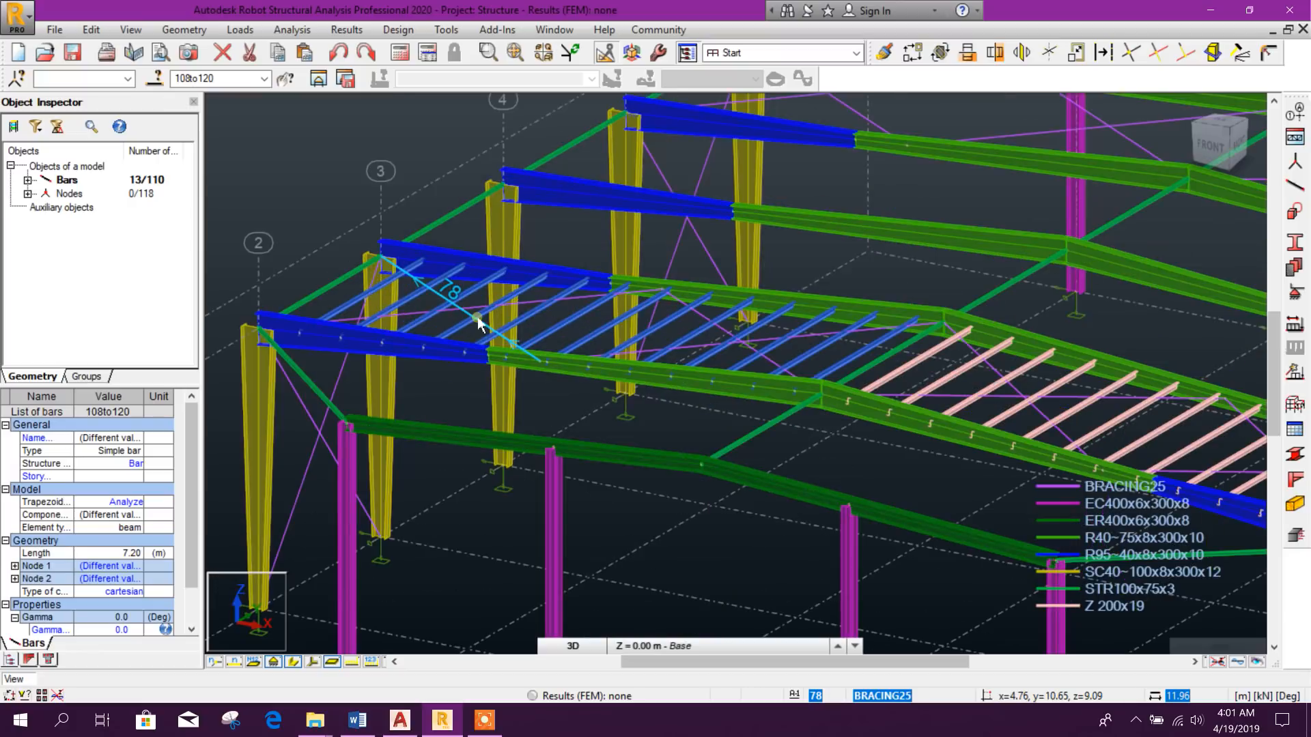
click(455, 287)
scroll(455, 287, down, 5)
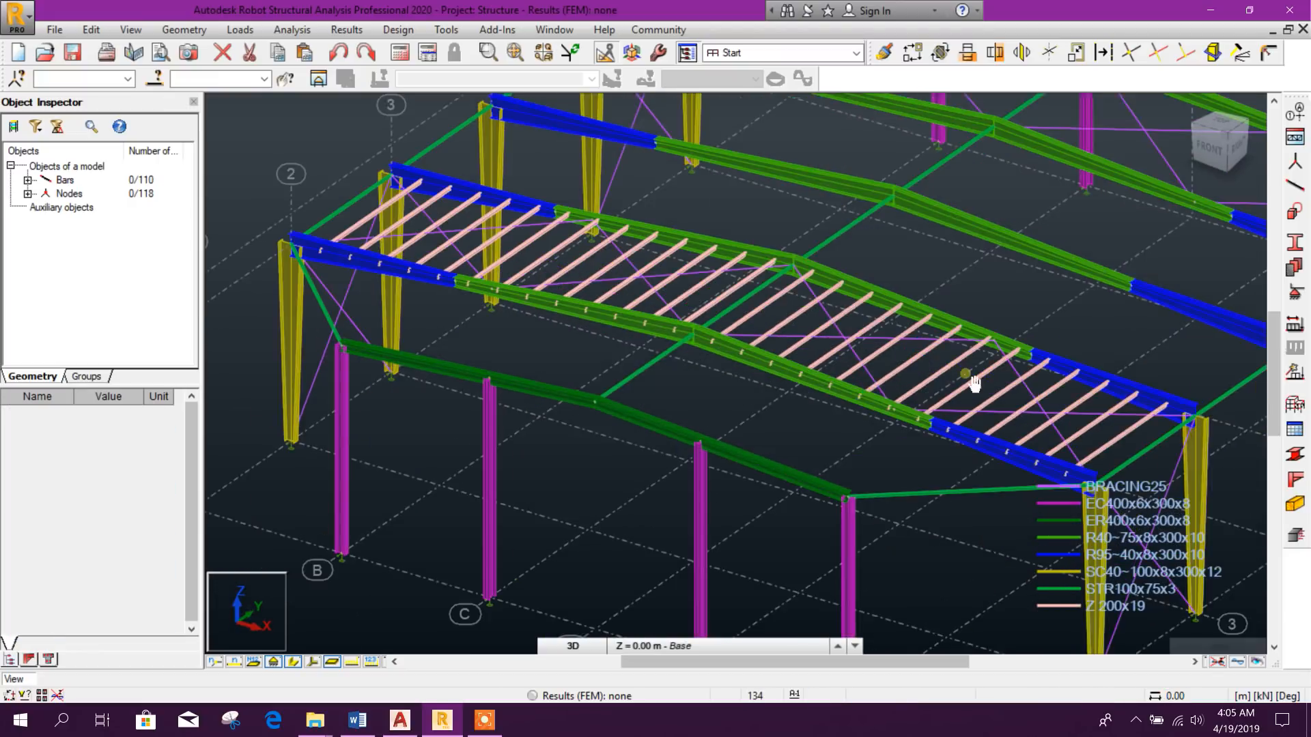
Select all Z 200x19 purlins by cross-section and copy them by translation with 4 repetitions, from the axis 2 column base to the axis 3 base
scroll(840, 360, down, 1)
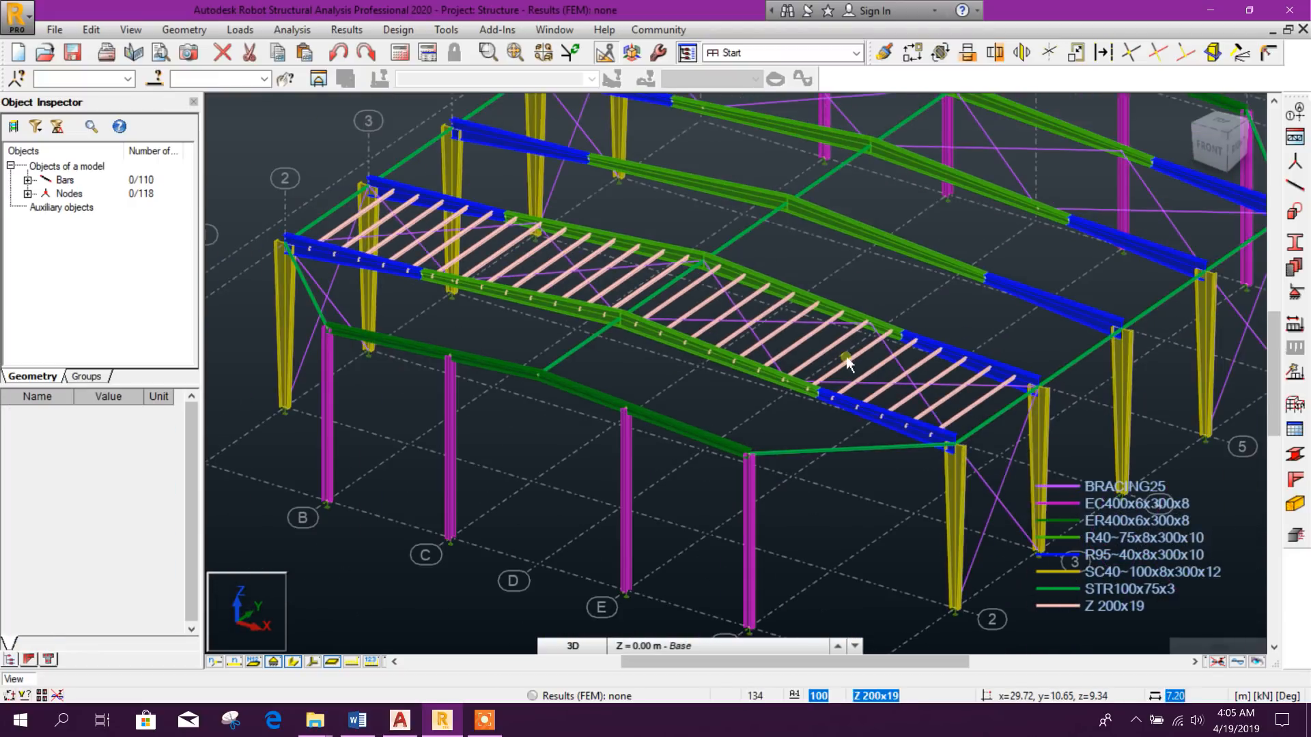
right_click(862, 360)
mouse_move(888, 303)
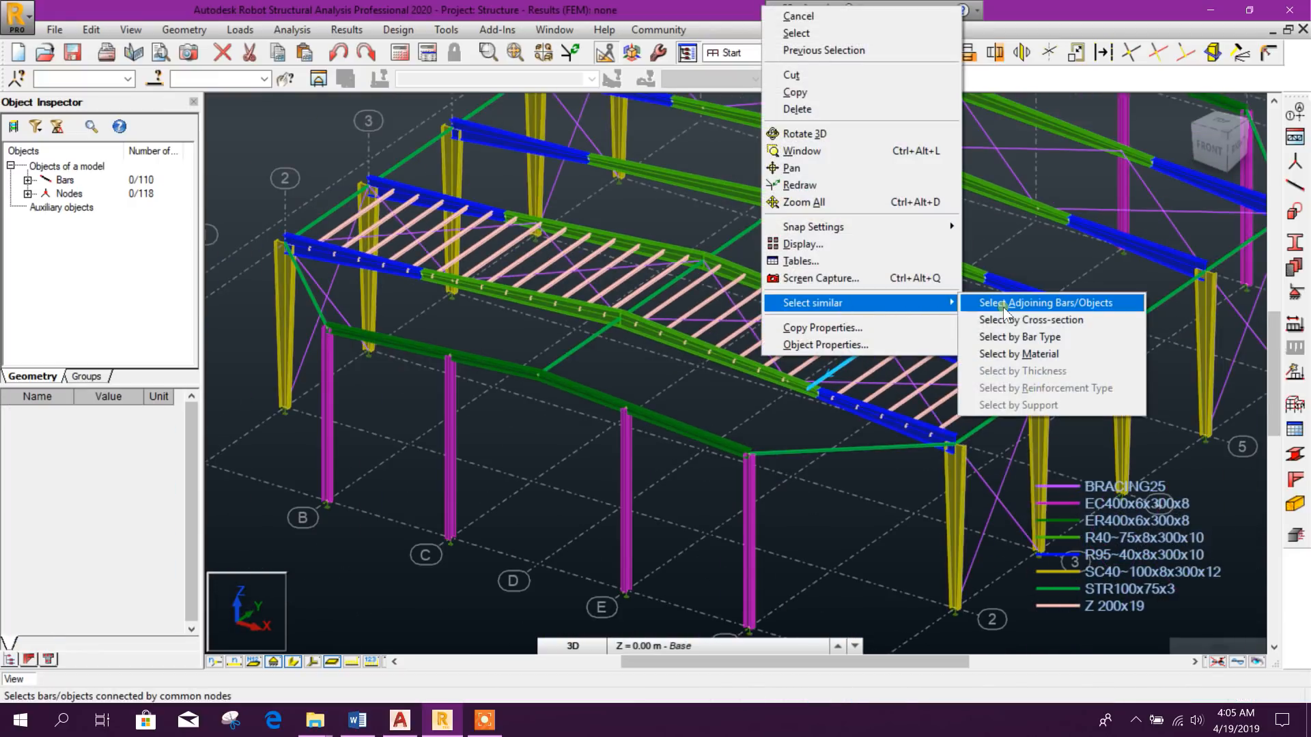
click(1037, 320)
scroll(723, 419, down, 2)
mouse_move(978, 507)
shift+middle_down()
mouse_move(1004, 530)
mouse_move(943, 539)
mouse_move(990, 518)
shift+middle_up()
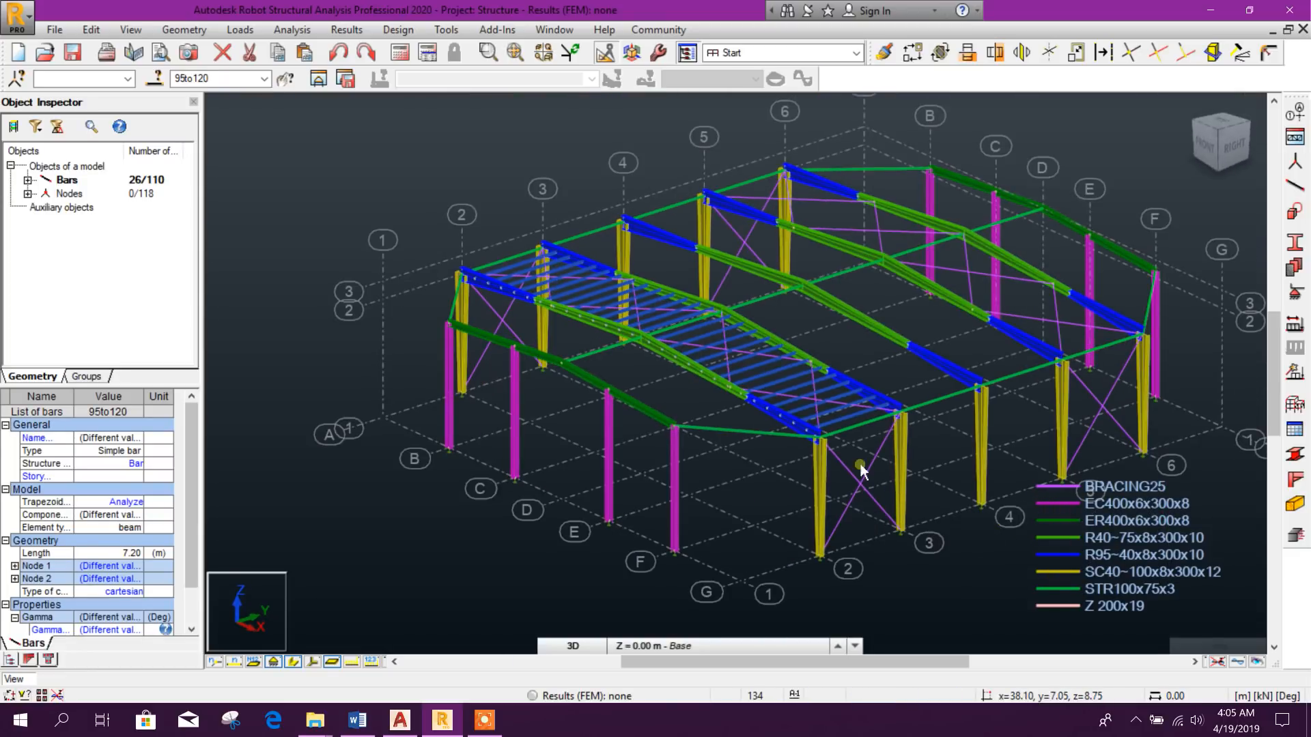
click(913, 52)
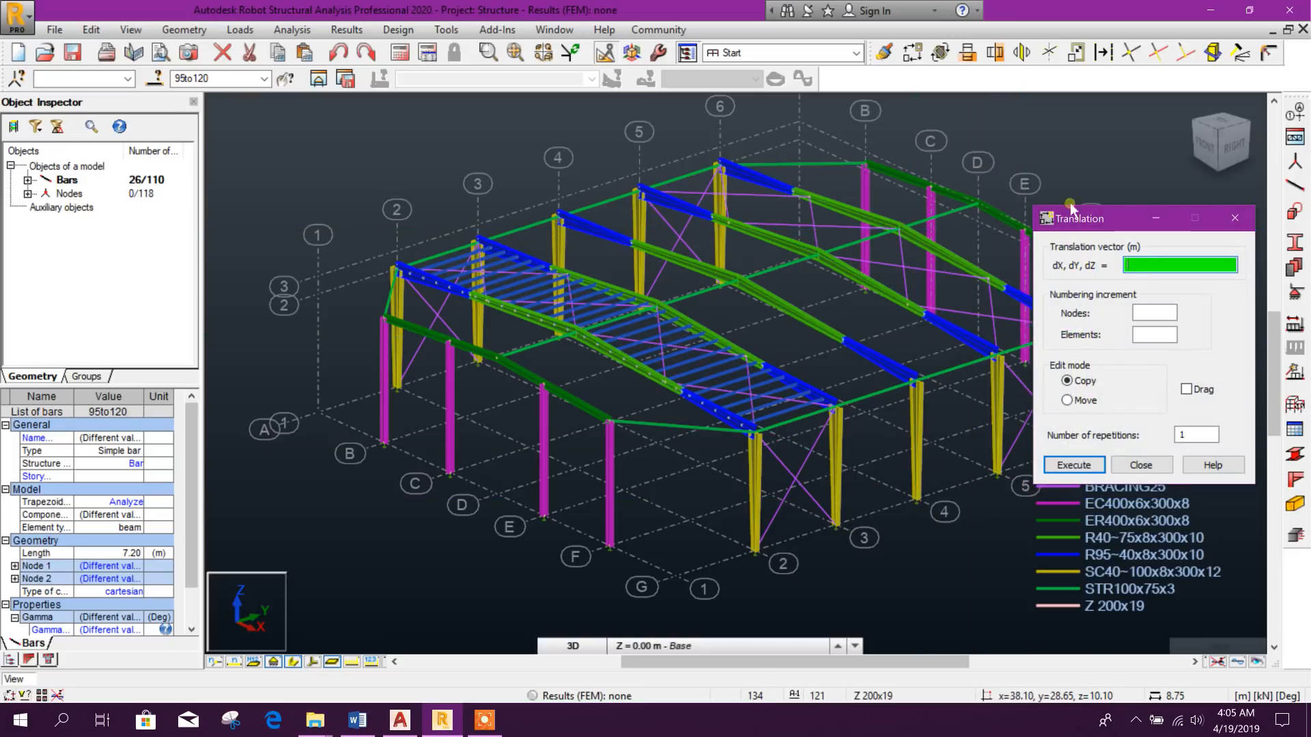
drag(1072, 217, 1148, 215)
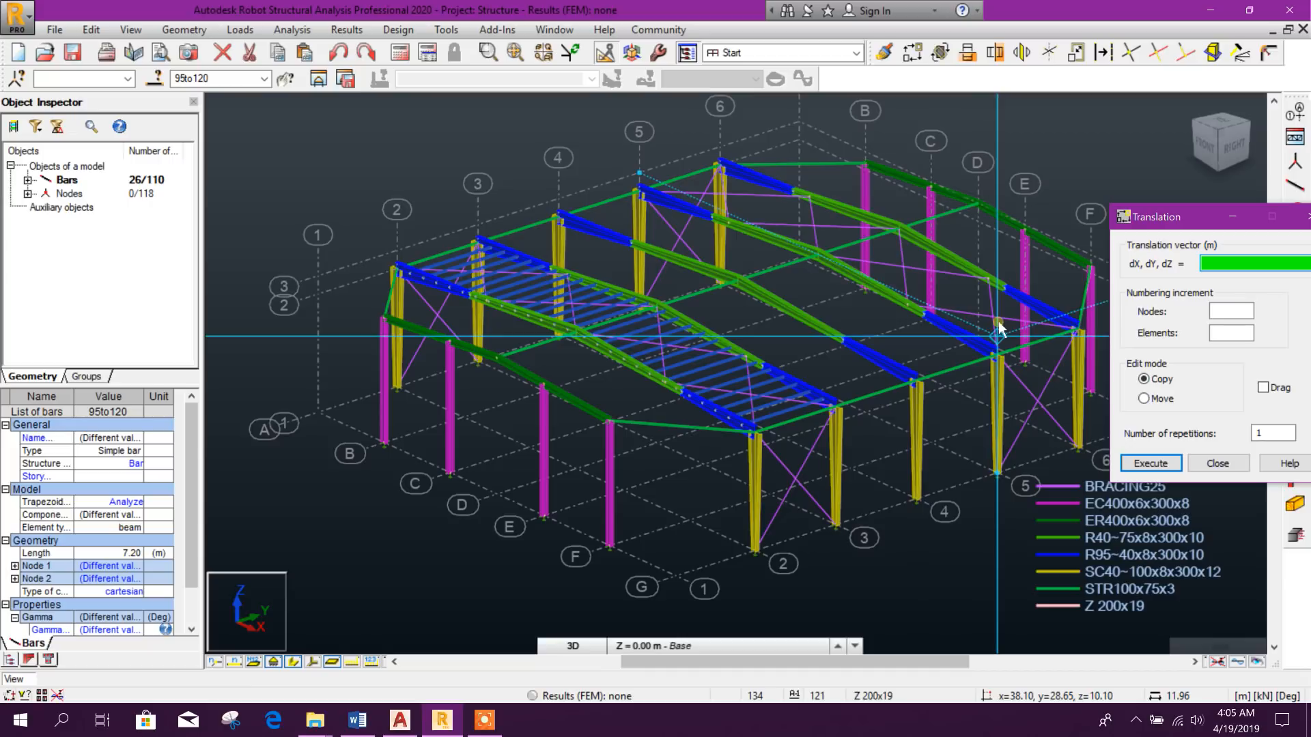
click(1277, 435)
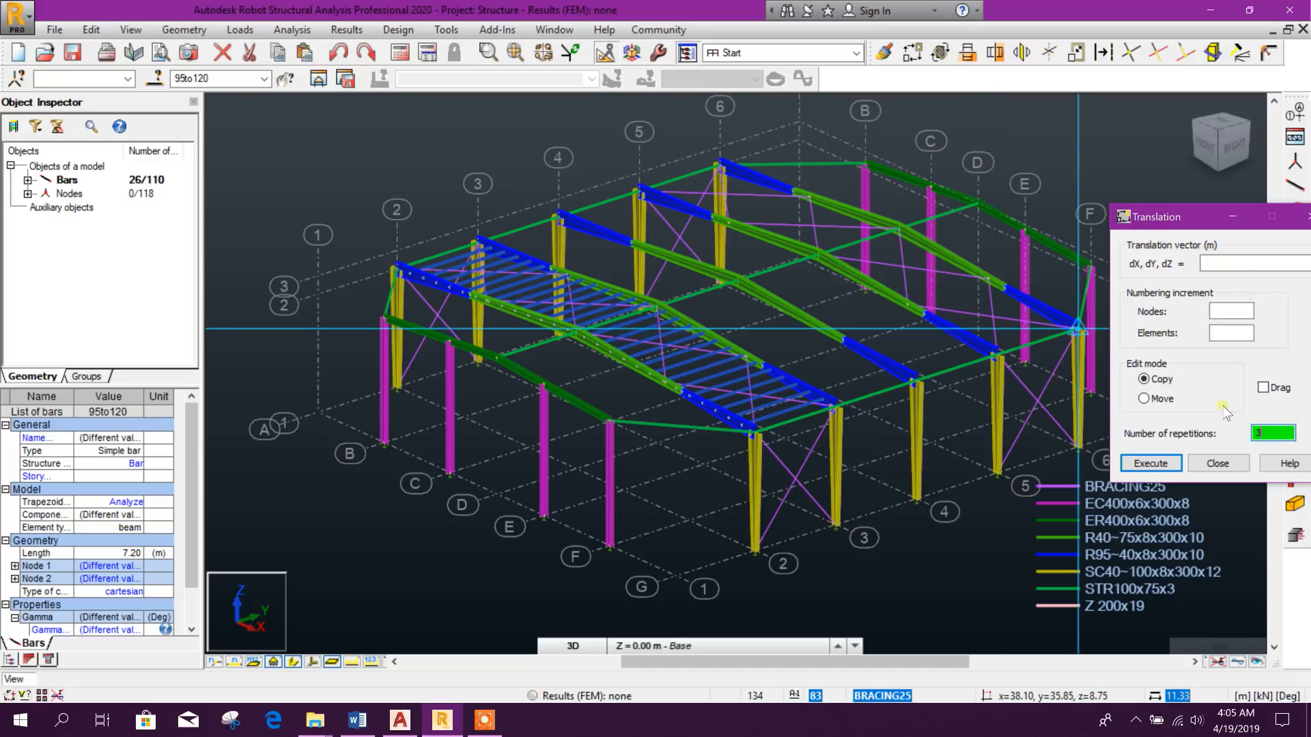
click(1214, 265)
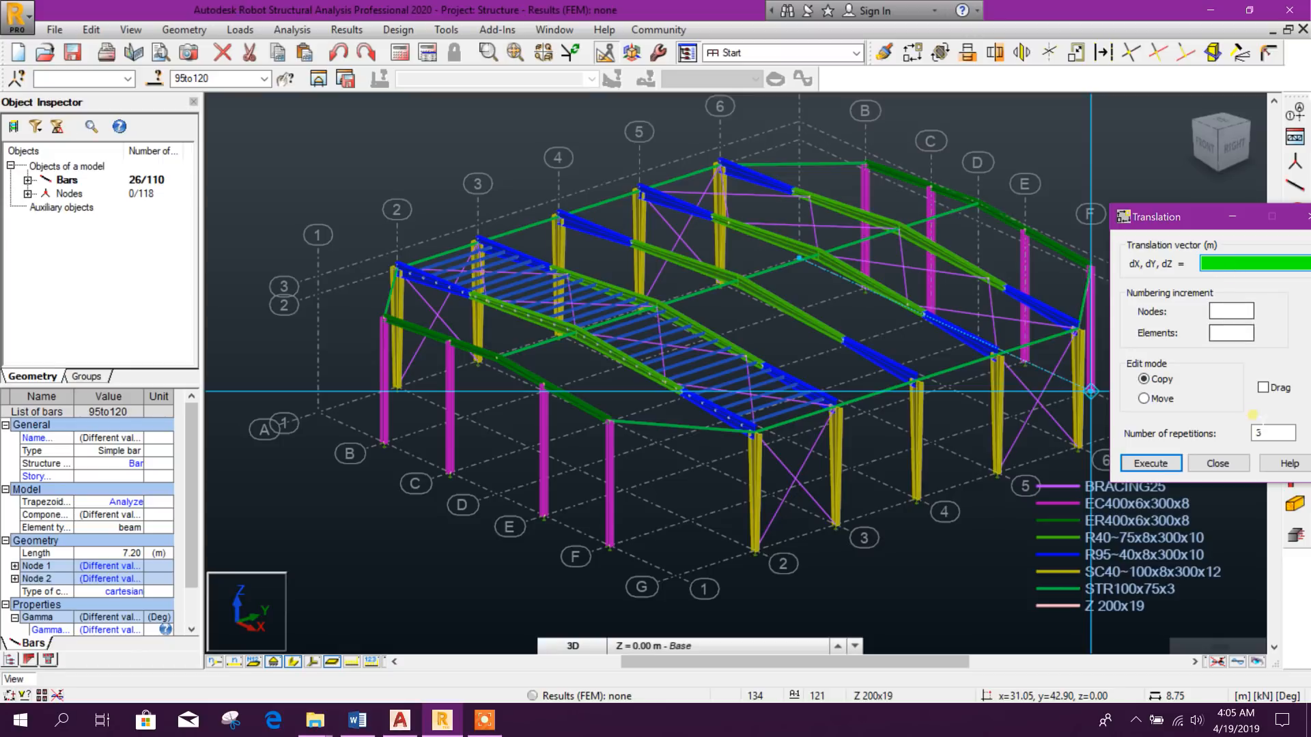
click(1271, 433)
text(4)
click(1216, 265)
click(762, 554)
click(833, 527)
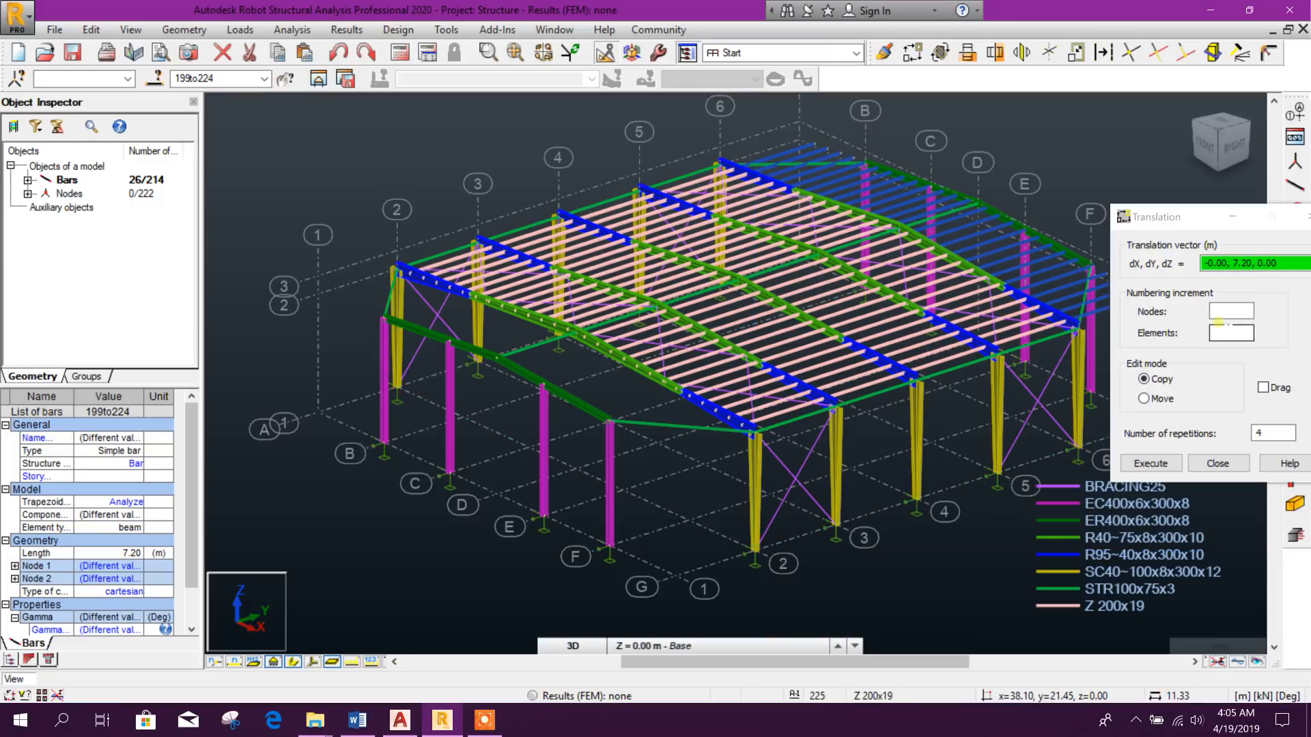
Try to copy the purlins beyond axis 6 by translation with 1 repetition, from the axis 7 base point on line G to the axis 2 base
click(1236, 438)
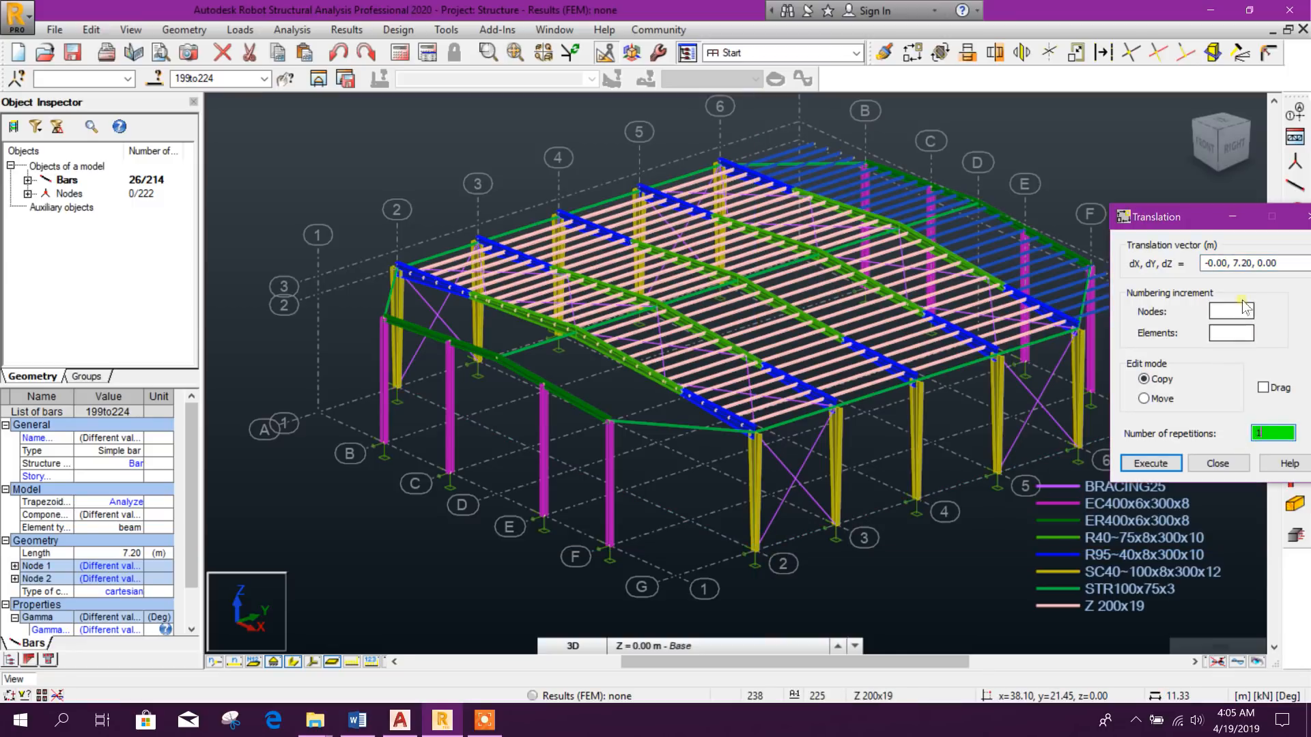
click(1287, 265)
drag(1192, 217, 527, 116)
drag(627, 160, 462, 165)
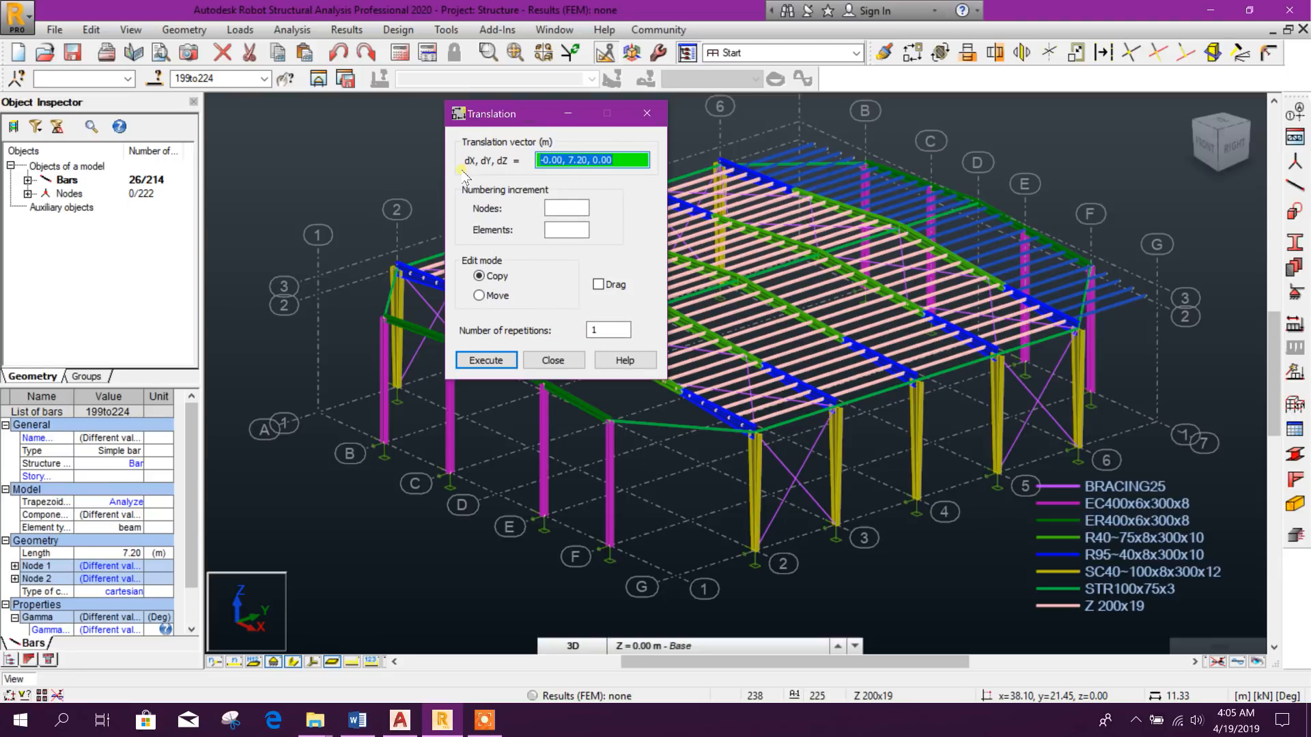
click(1158, 423)
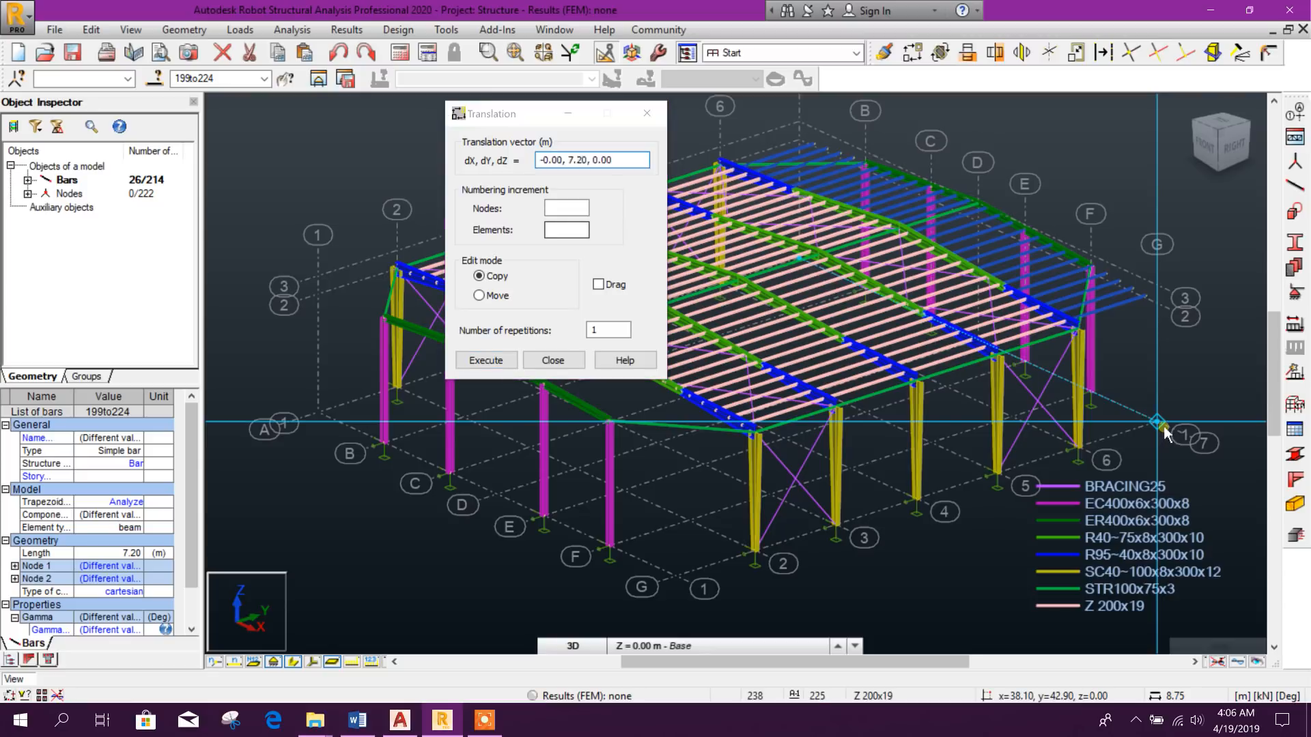
click(755, 560)
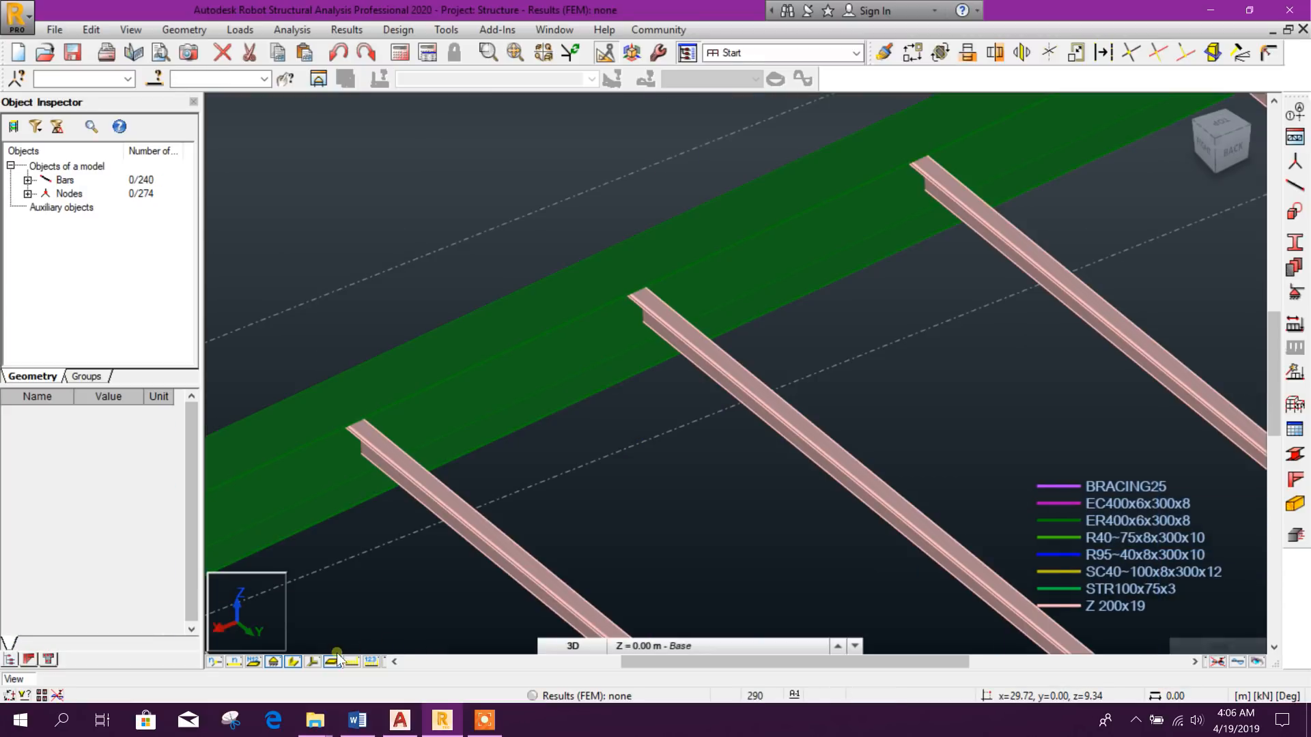
Turn off the display of section shapes and examine how the purlin ends line up with both gable rafters
click(294, 661)
scroll(638, 306, up, 6)
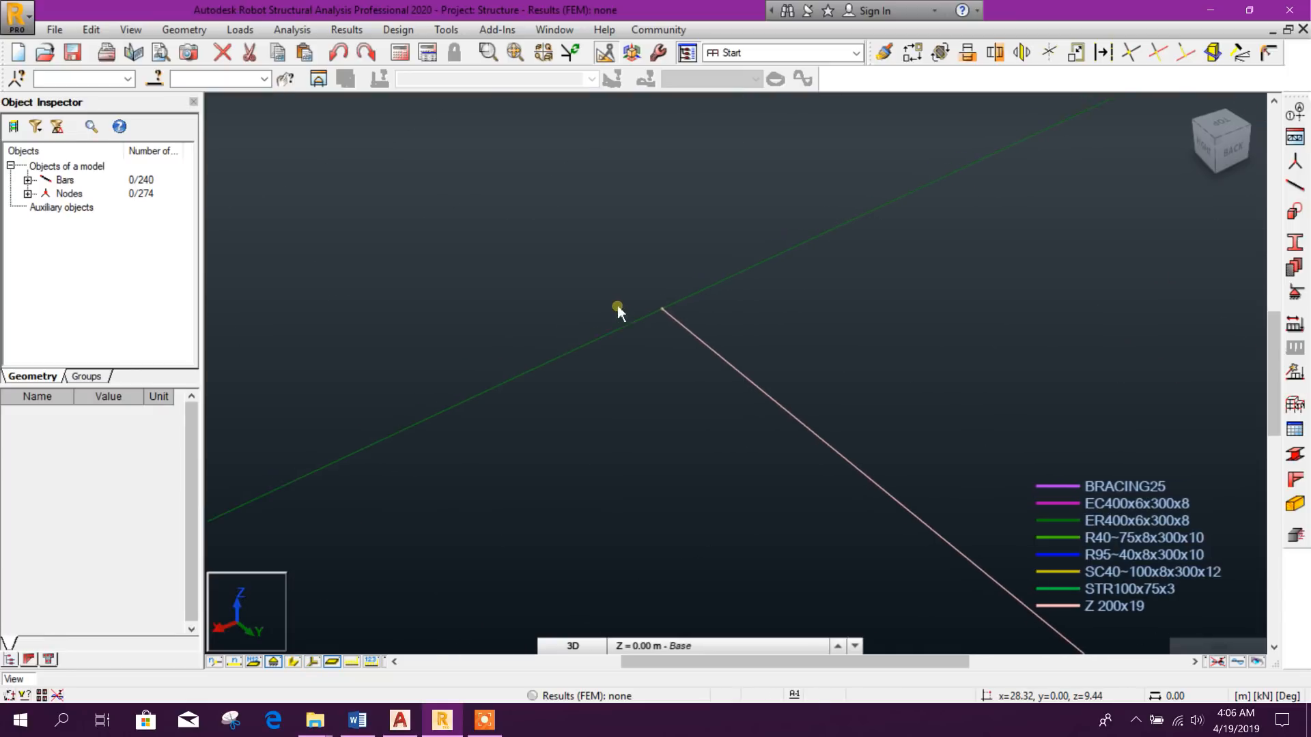
scroll(699, 377, down, 6)
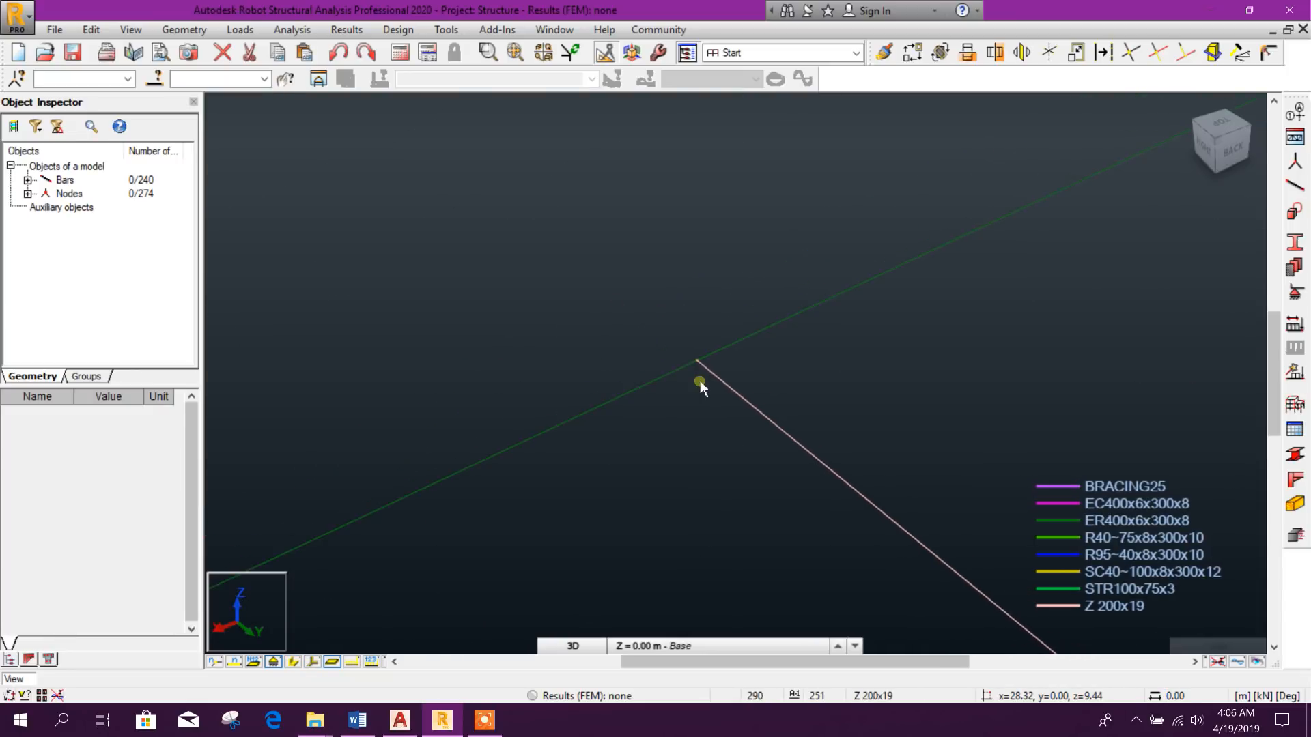
shift+middle_drag(778, 453, 756, 469)
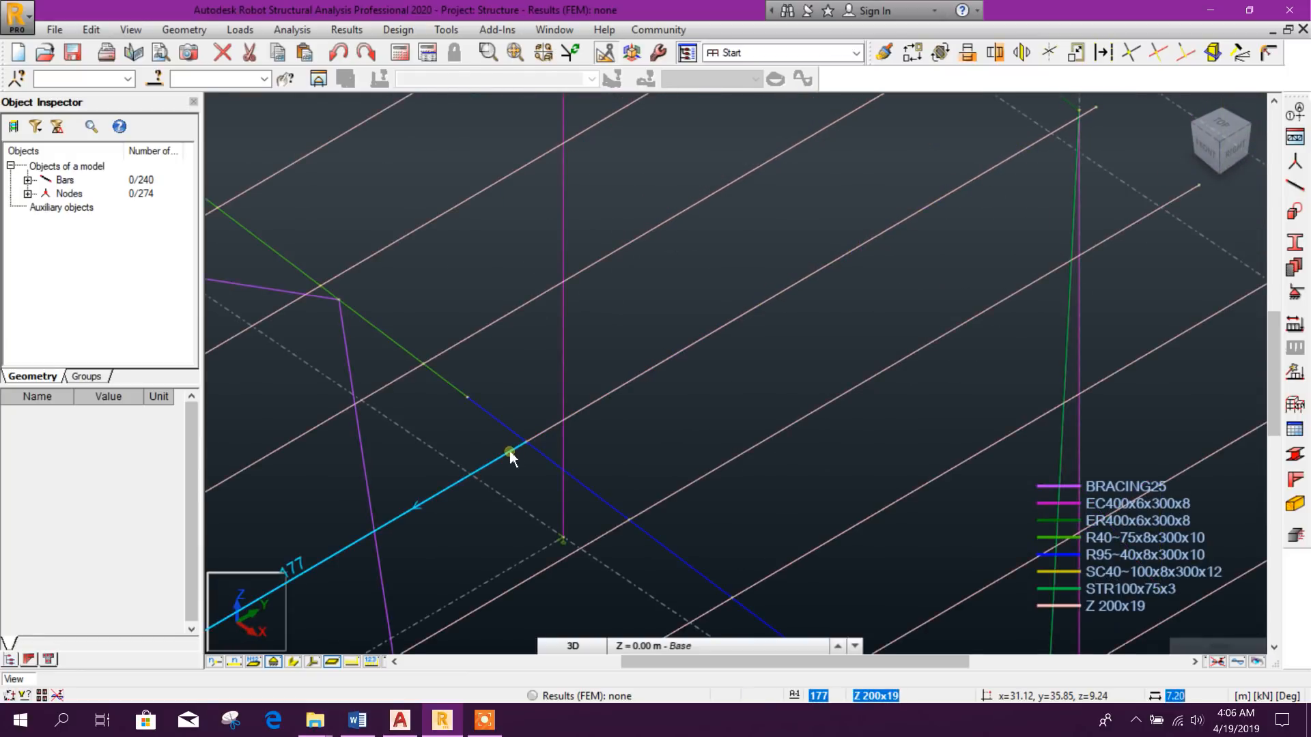
scroll(566, 420, down, 3)
middle_drag(773, 330, 746, 453)
scroll(793, 345, up, 4)
scroll(789, 284, up, 2)
click(767, 302)
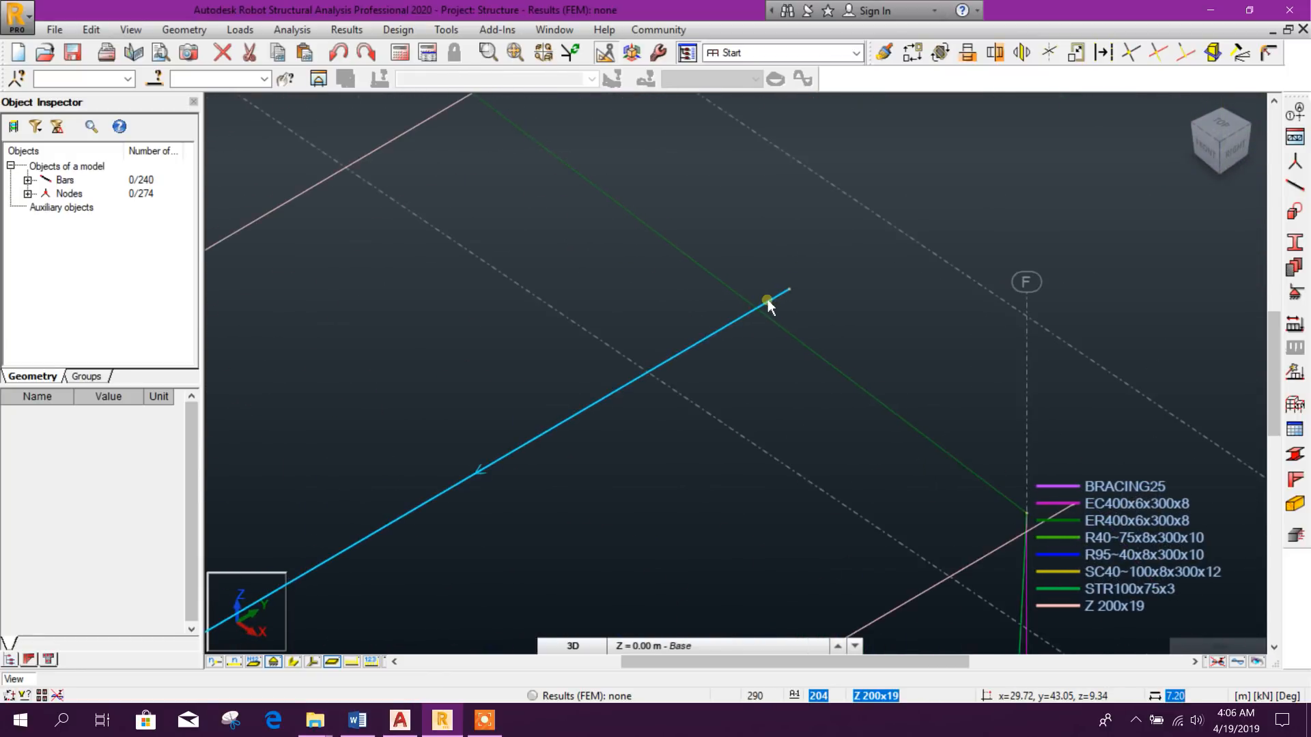
key(Escape)
scroll(790, 293, down, 8)
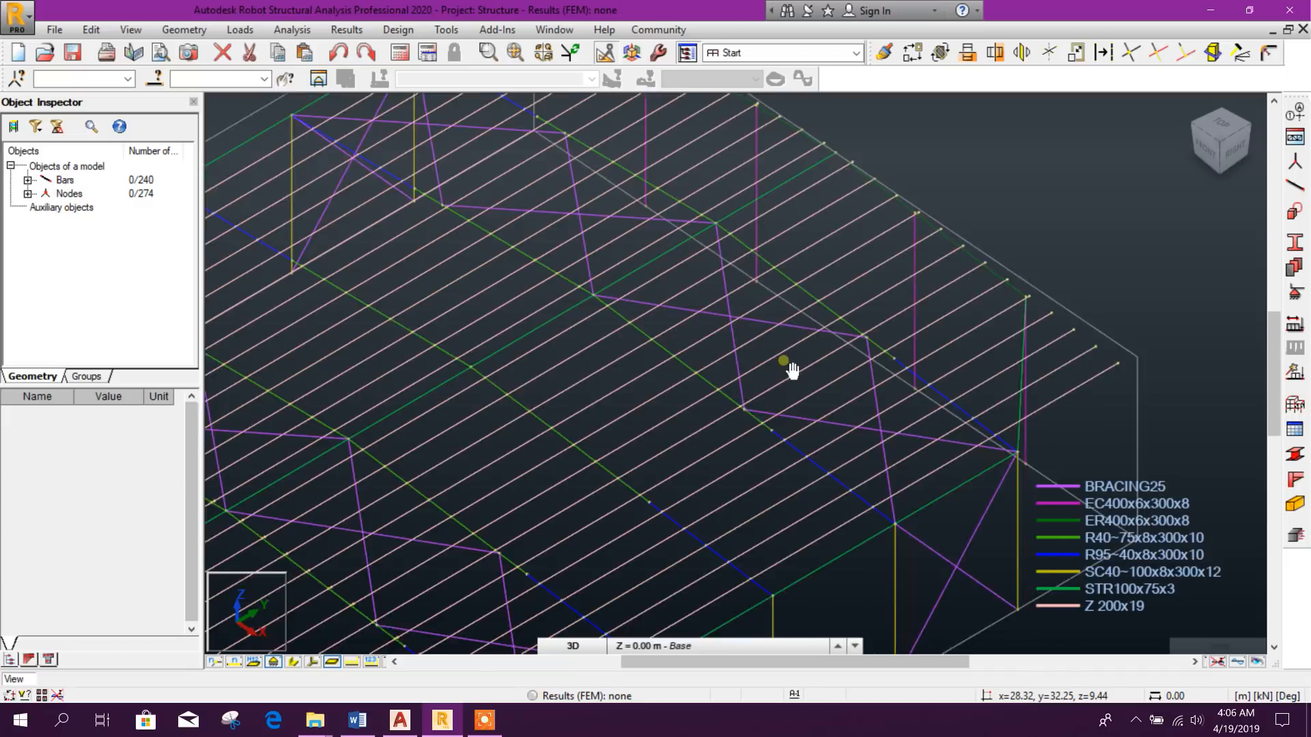
Check the structural axis positions in the X direction and examine the purlin ends at the axis 1 gable
click(185, 30)
click(205, 61)
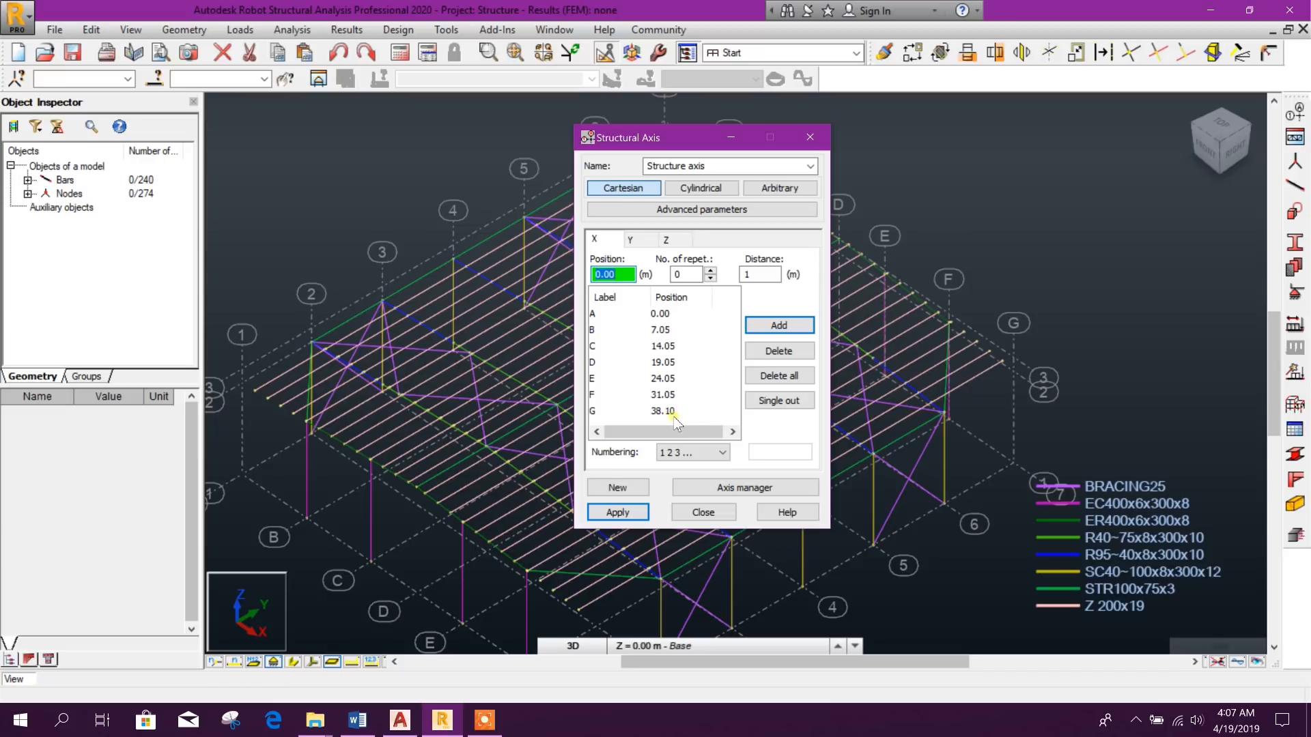
click(811, 138)
scroll(893, 294, up, 6)
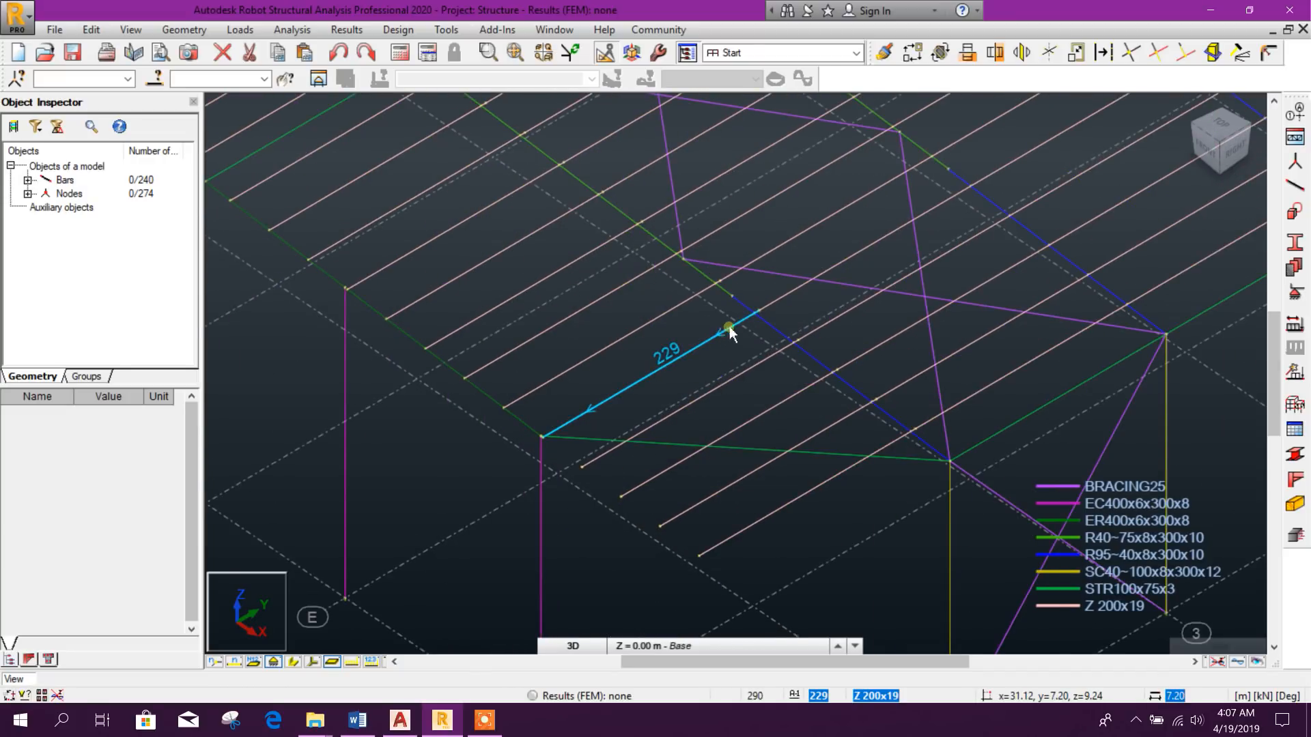
scroll(729, 326, up, 2)
scroll(755, 316, down, 4)
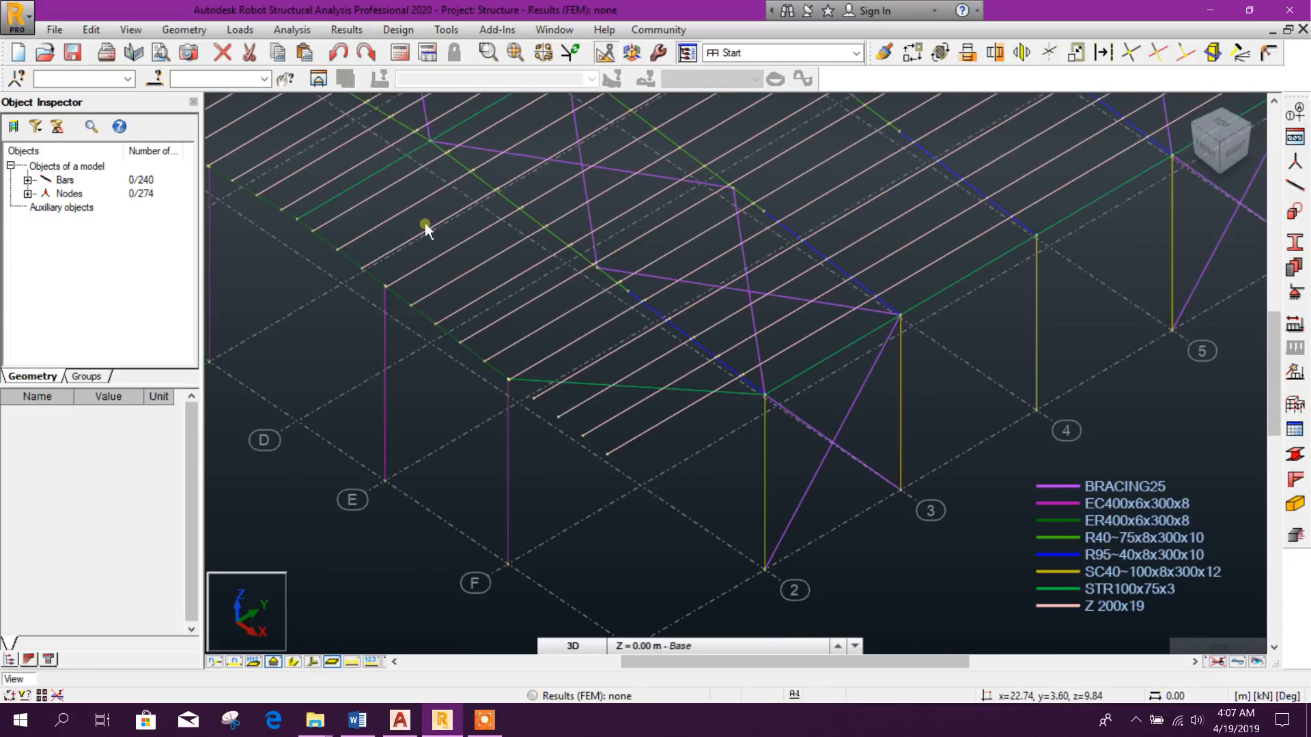
Undo the last purlin copy and clear the selection
click(338, 53)
scroll(527, 388, down, 5)
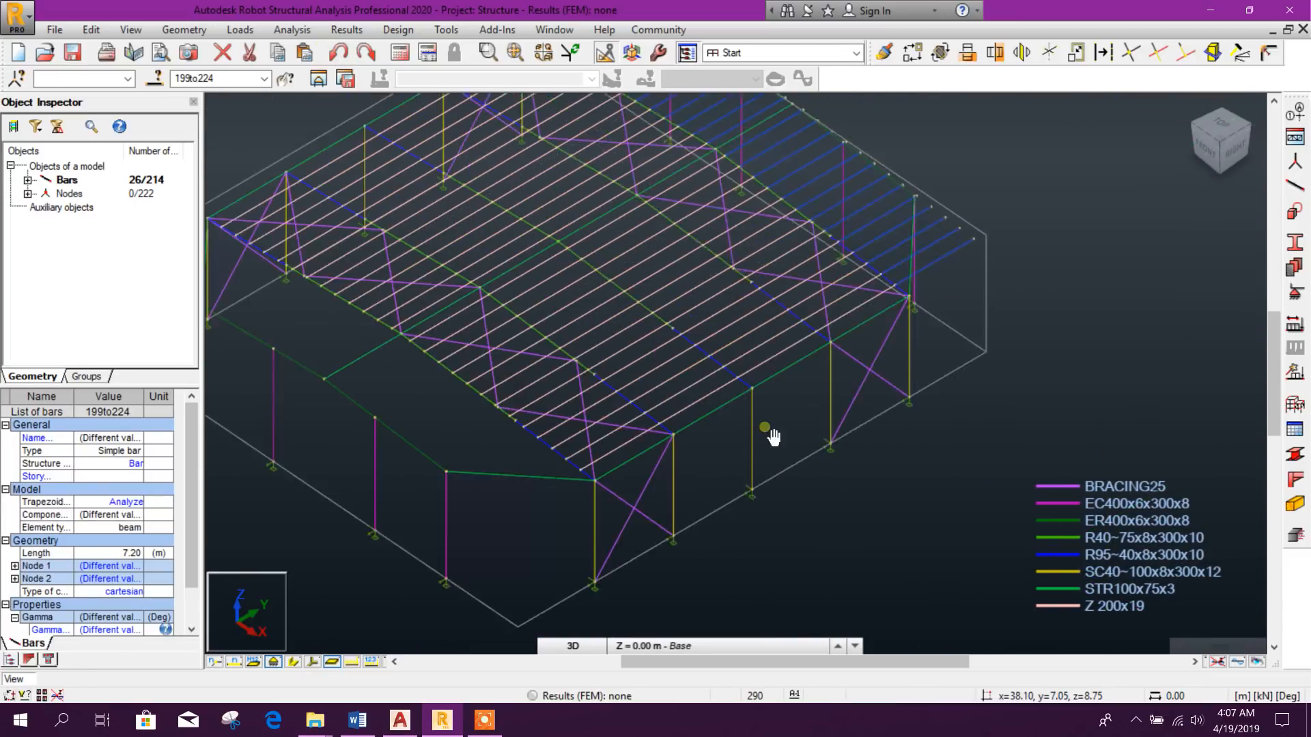
click(946, 445)
shift+middle_drag(945, 456, 899, 471)
scroll(529, 515, up, 5)
middle_drag(524, 508, 551, 435)
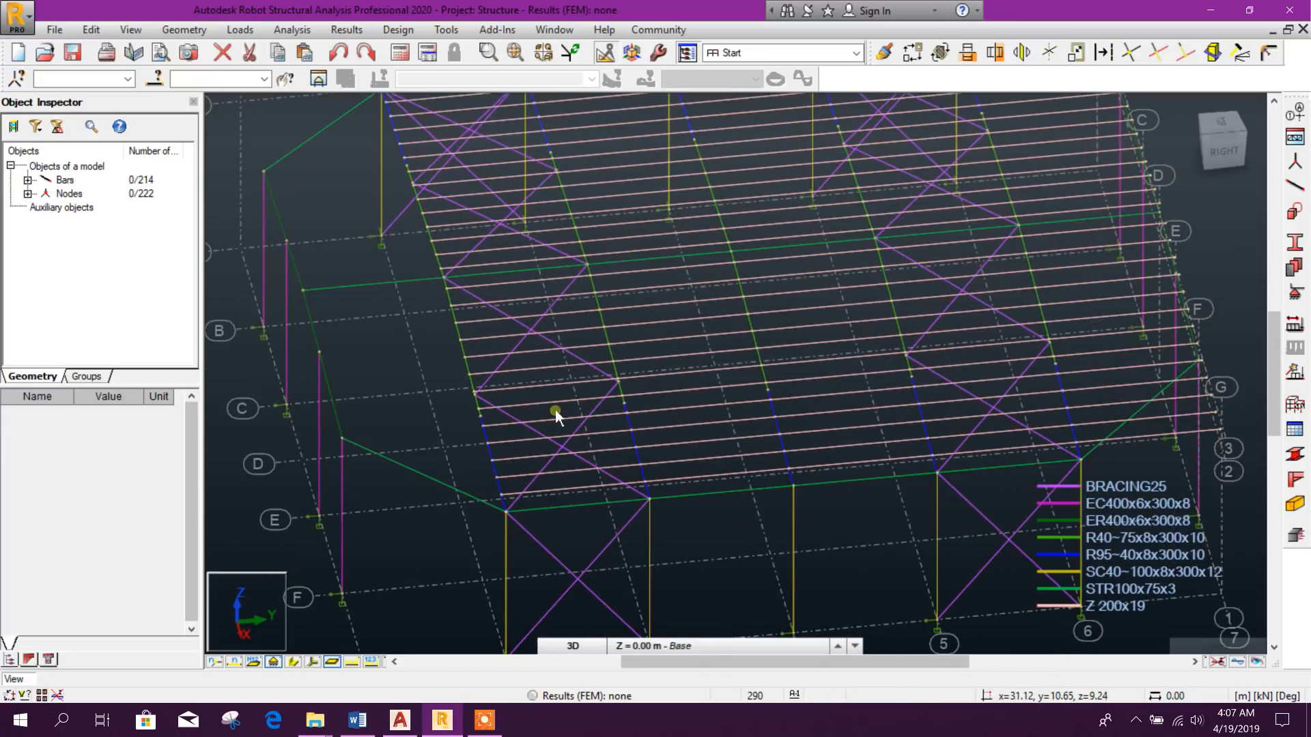
Select all Z 200x19 purlins on the roof by cross-section
scroll(555, 502, down, 2)
shift+middle_drag(554, 501, 588, 505)
right_click(573, 497)
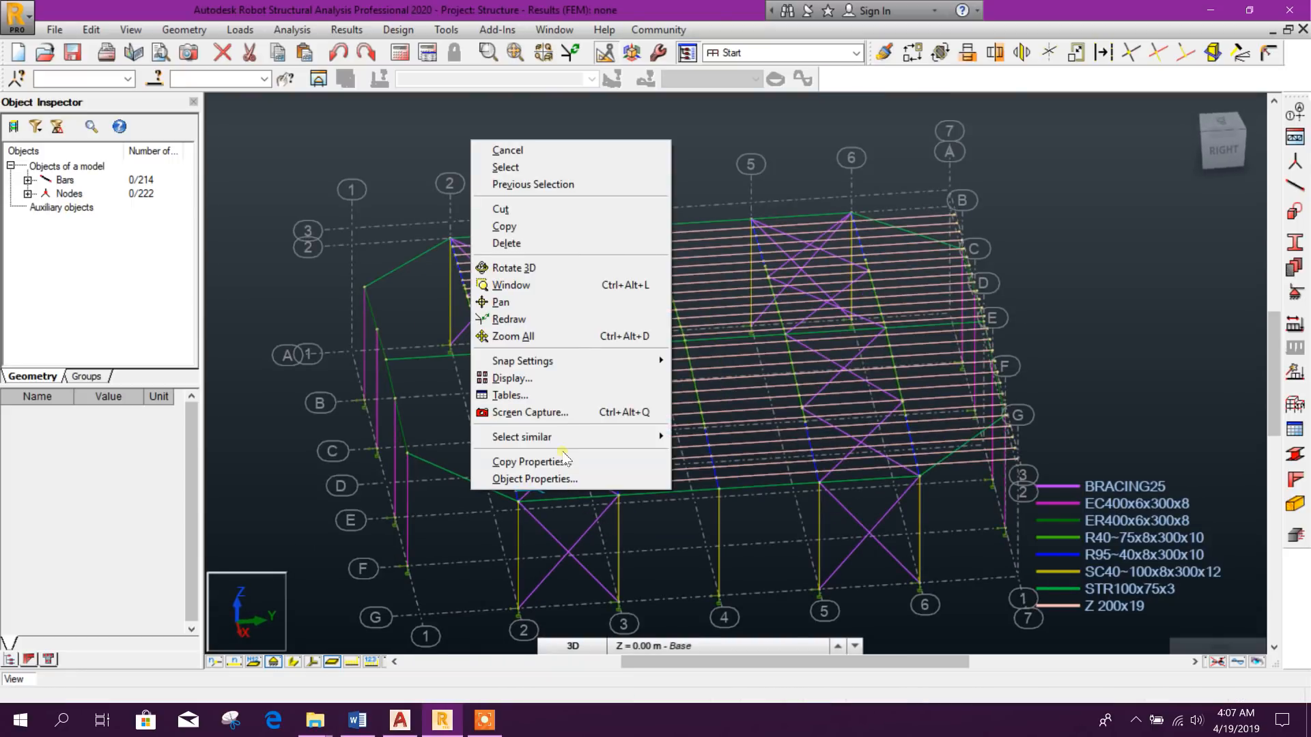
mouse_move(570, 438)
click(737, 454)
scroll(632, 483, down, 3)
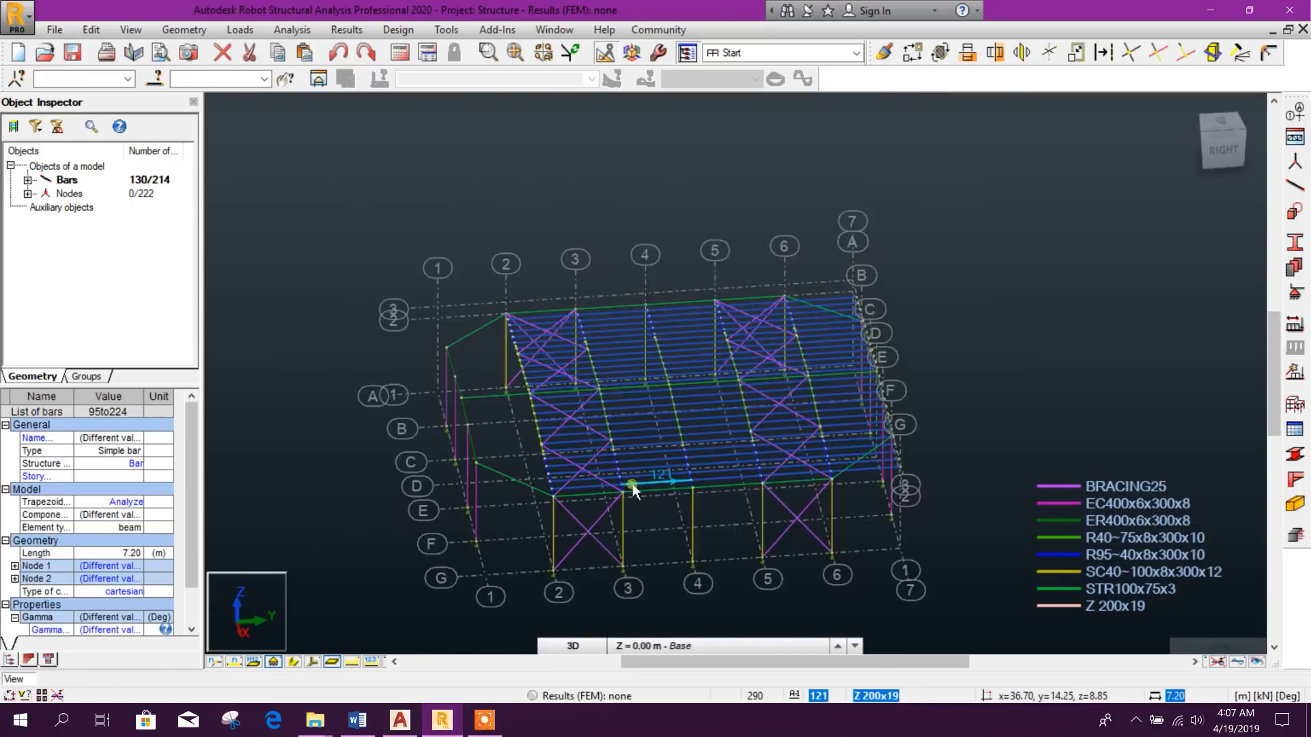
right_click(900, 334)
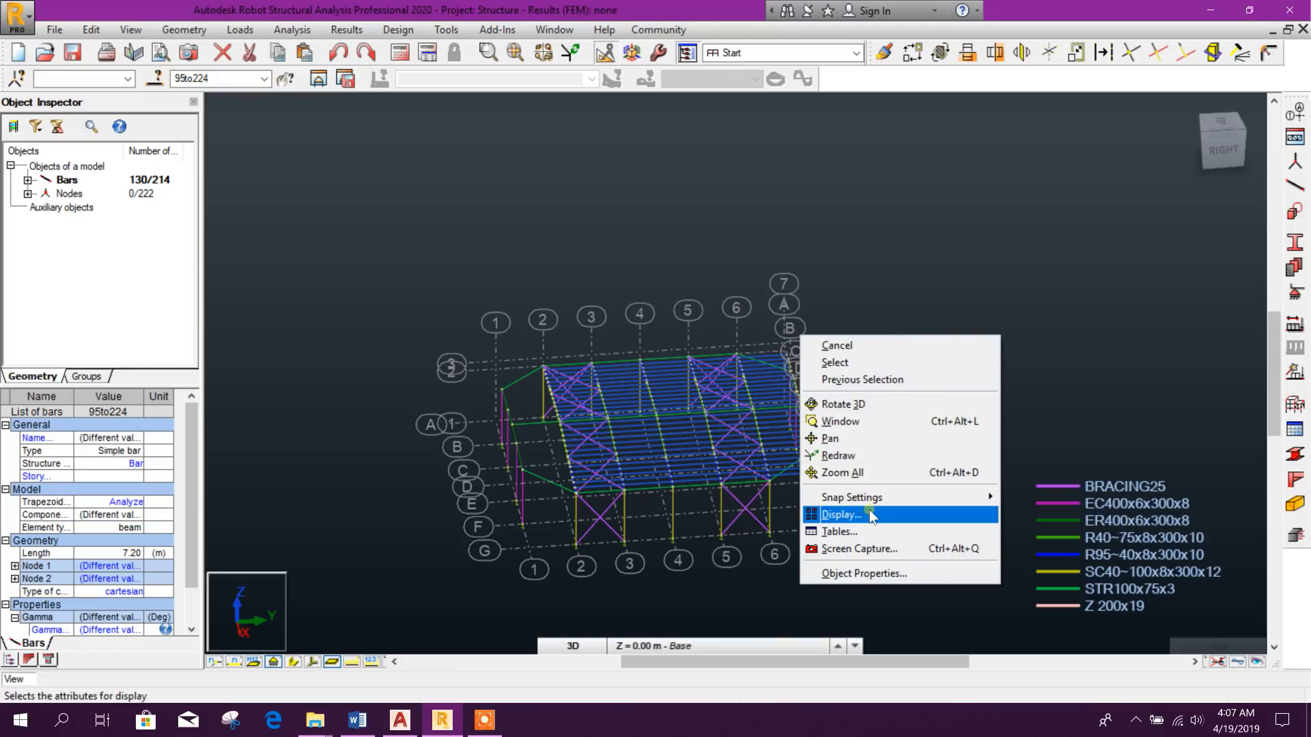
click(842, 404)
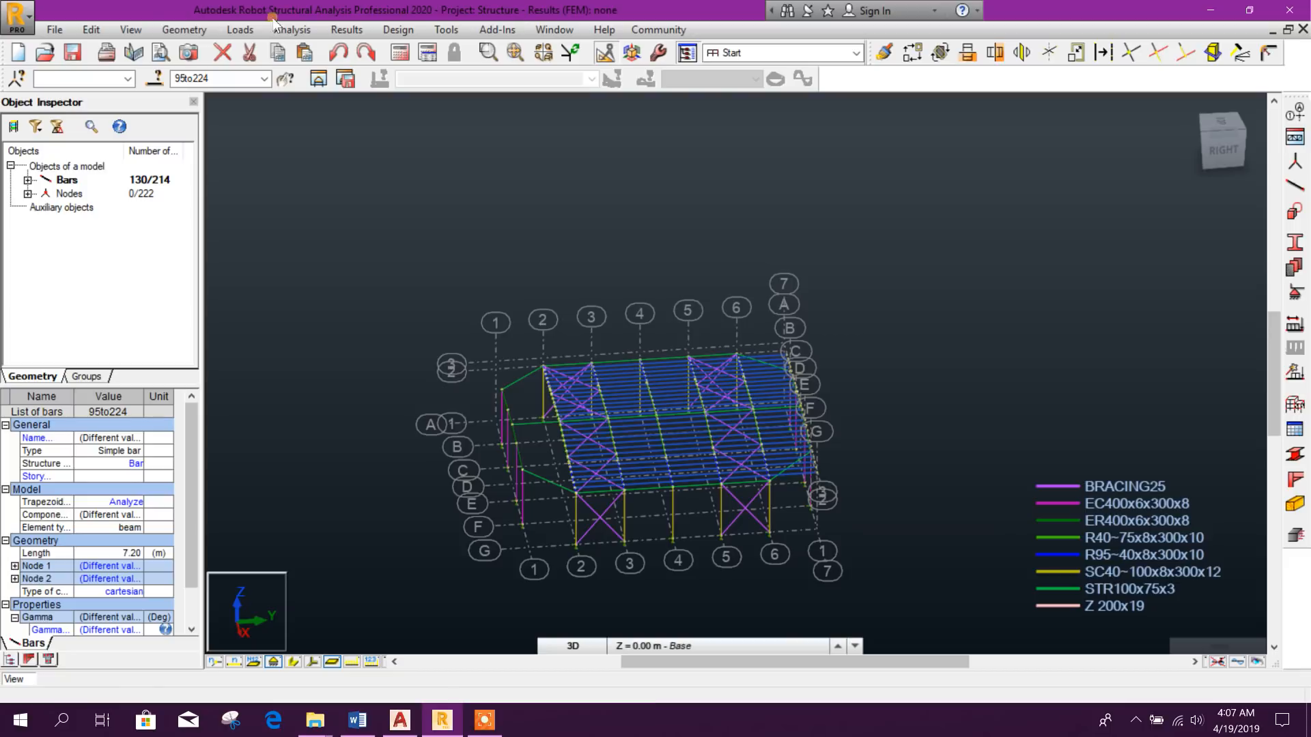
click(129, 31)
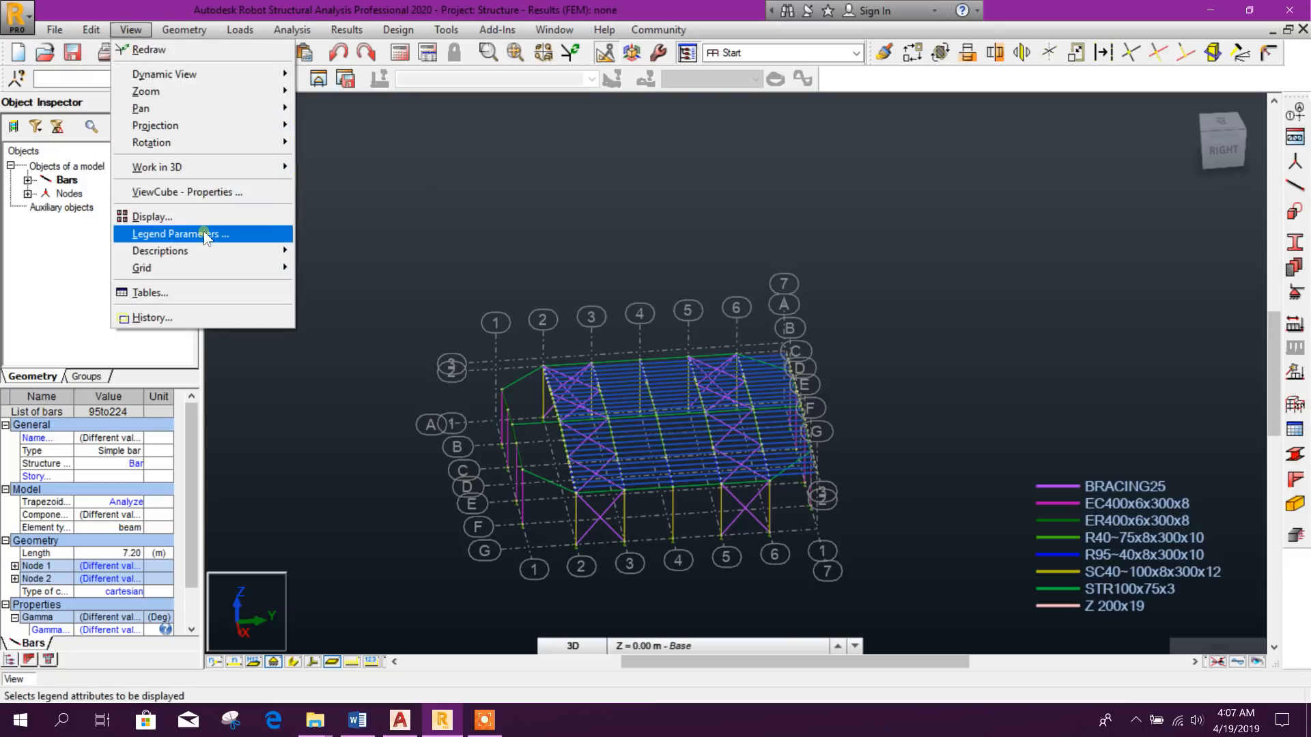
right_click(639, 231)
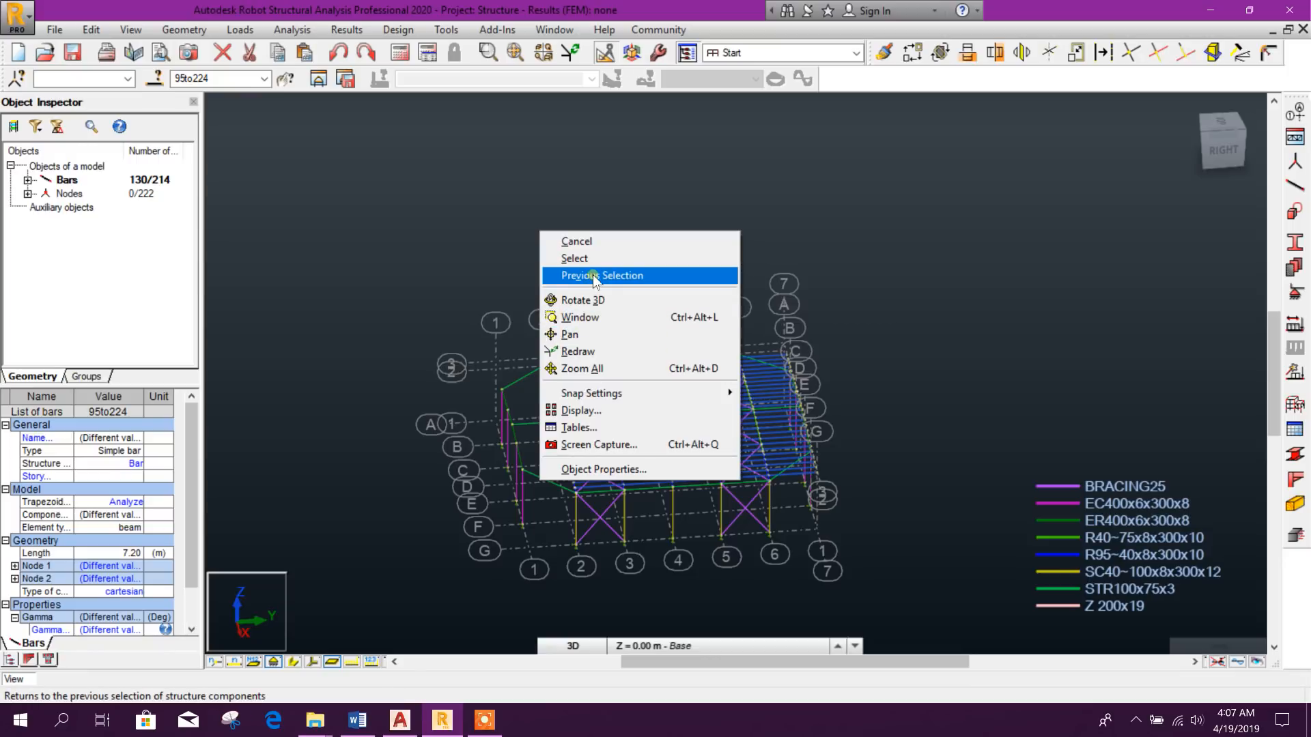
click(454, 15)
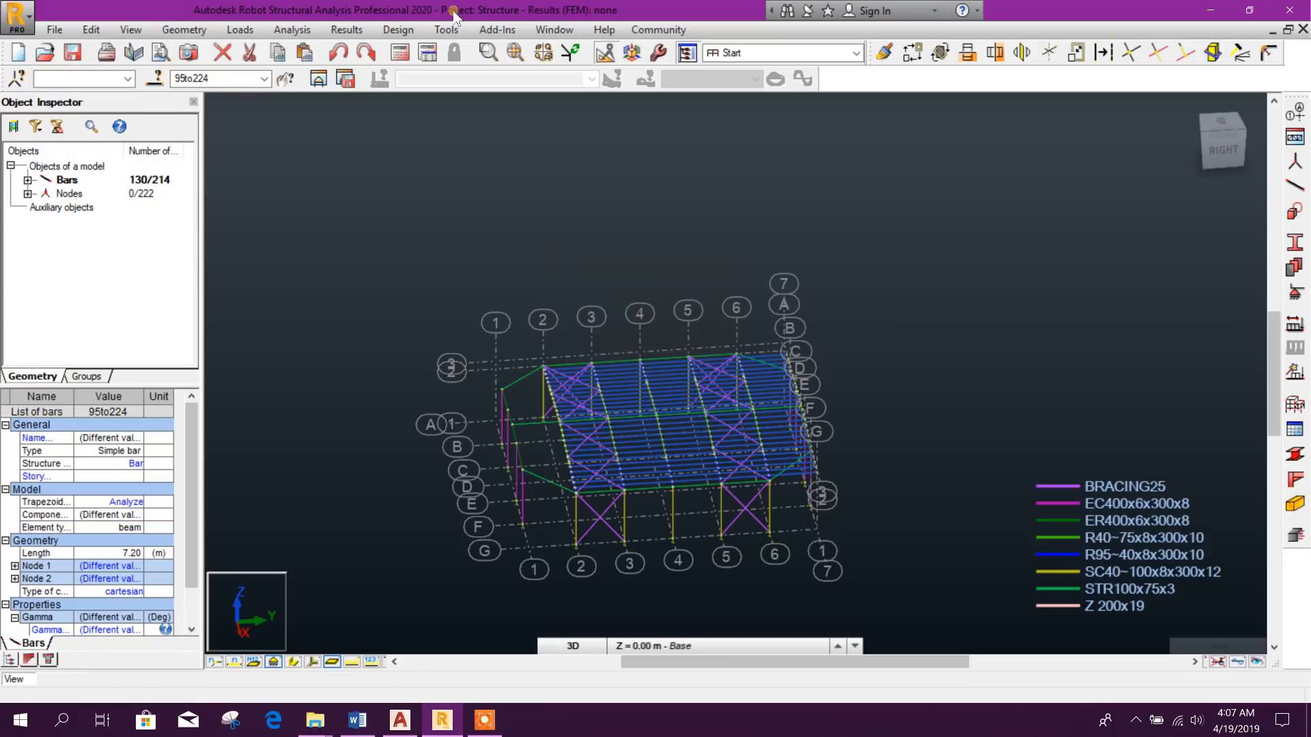
Open the selected purlins alone for editing in a new window, turned to a side view
click(319, 79)
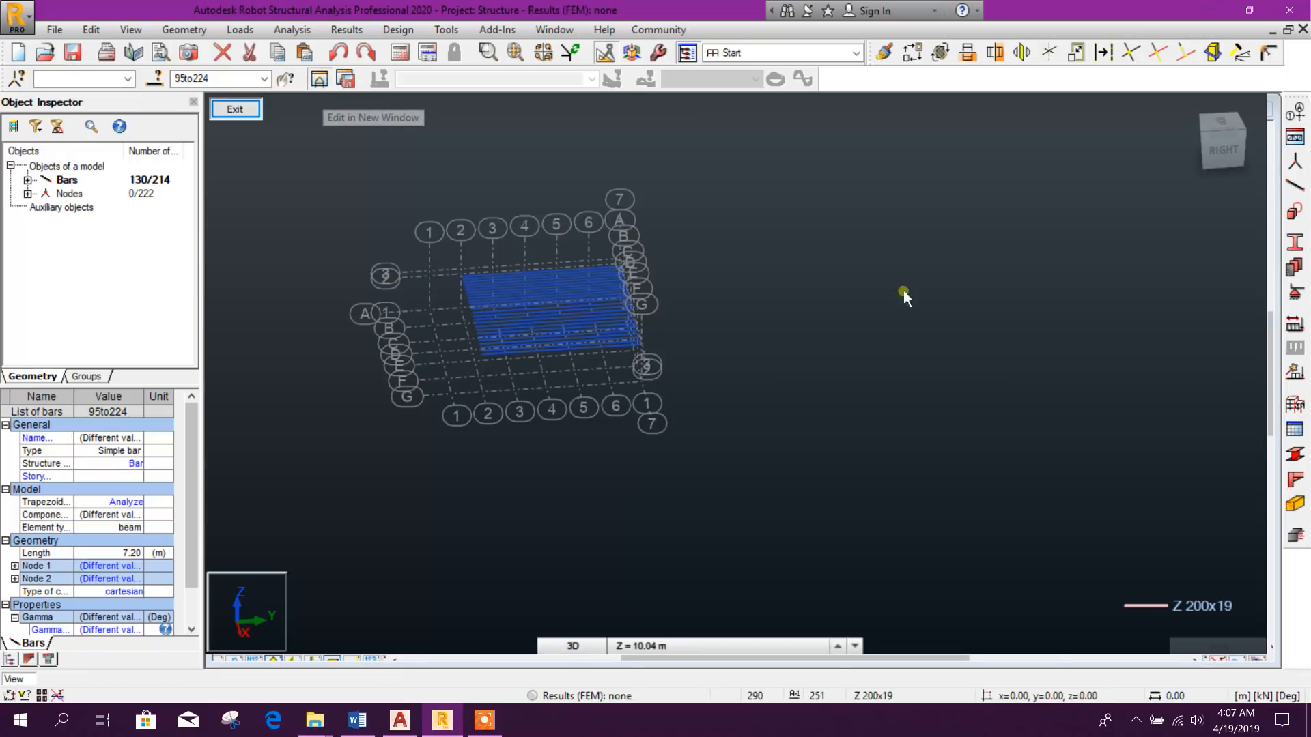
scroll(526, 319, up, 3)
shift+middle_drag(526, 321, 591, 459)
Copy the purlins between axes 2 and 3 into the axis 1–2 bay by translation with vector 0.00, -7.20, 0.00 and 1 repetition
drag(571, 428, 477, 161)
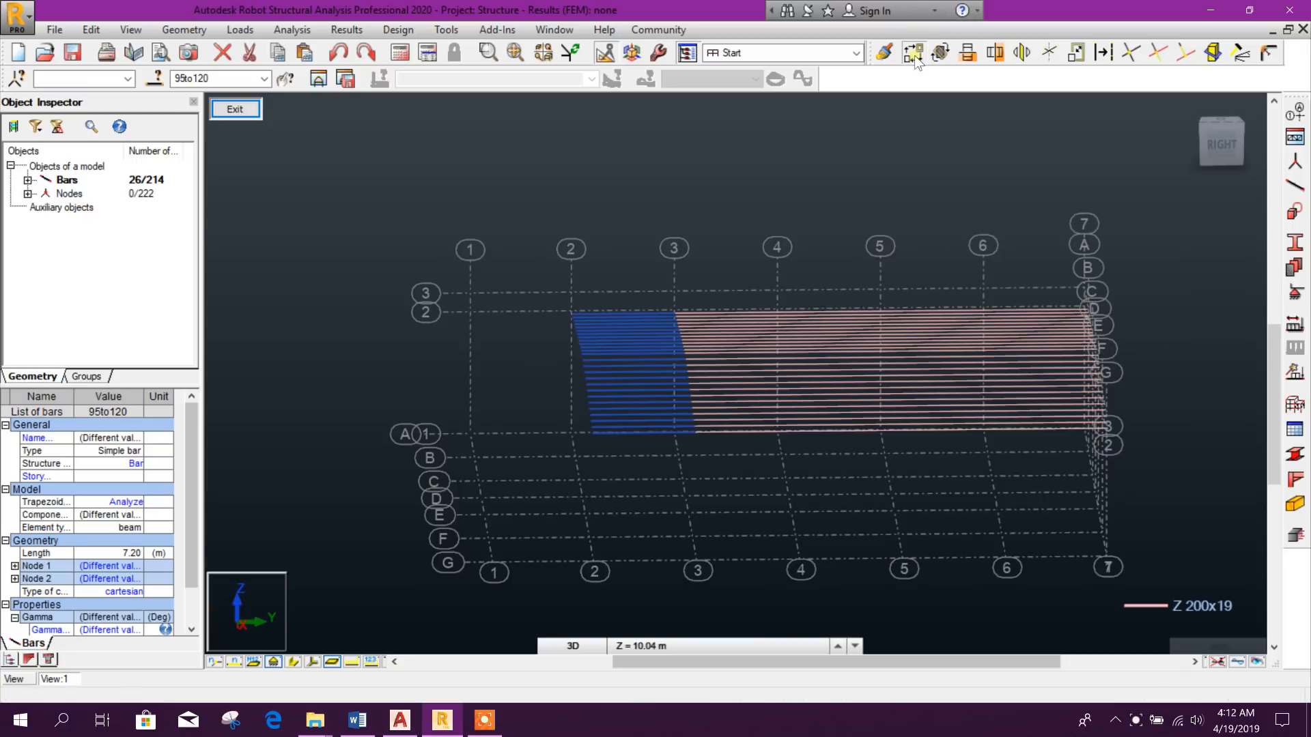
click(913, 52)
click(674, 432)
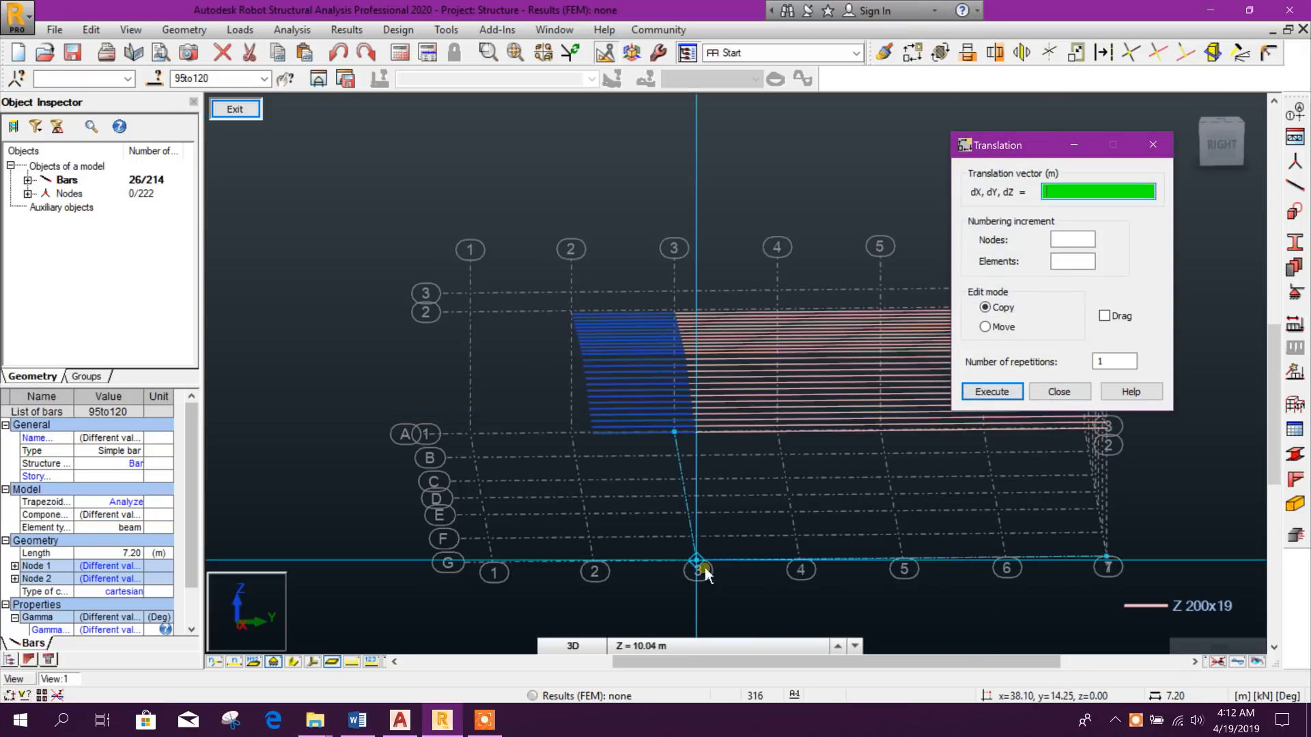
click(679, 565)
click(610, 567)
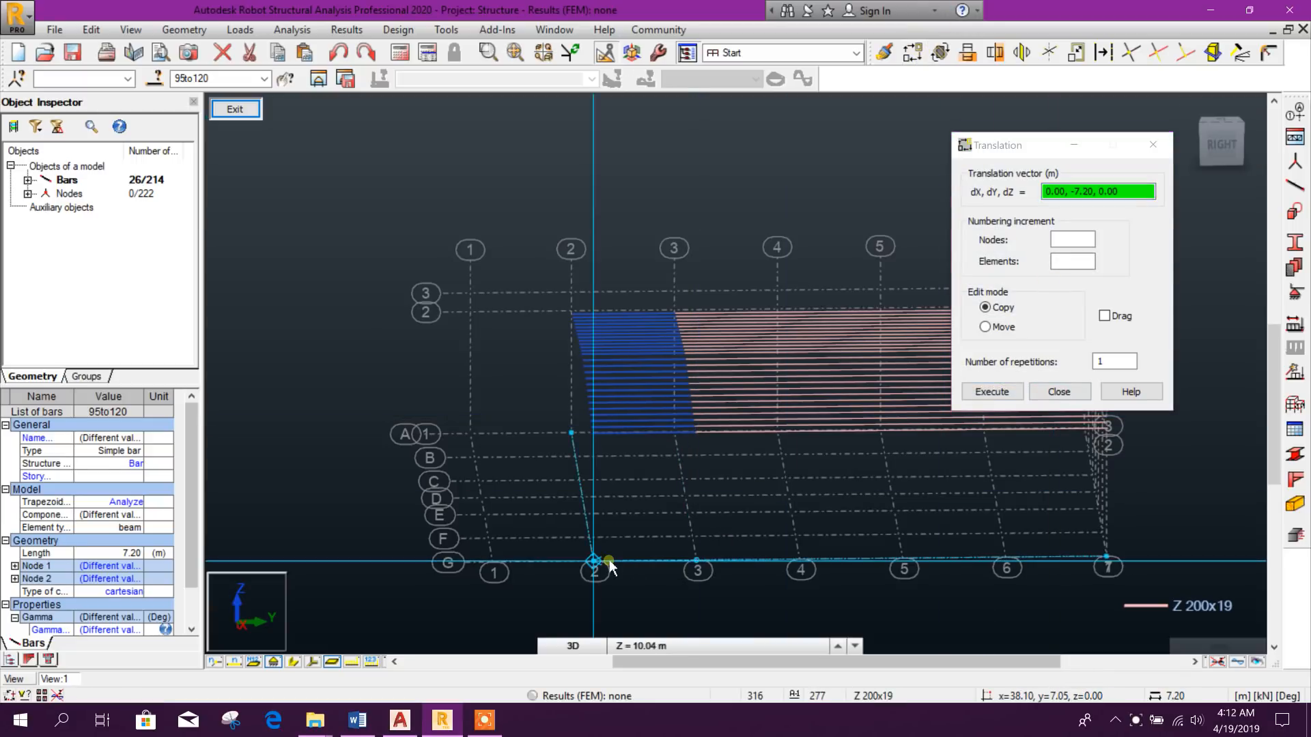
click(991, 392)
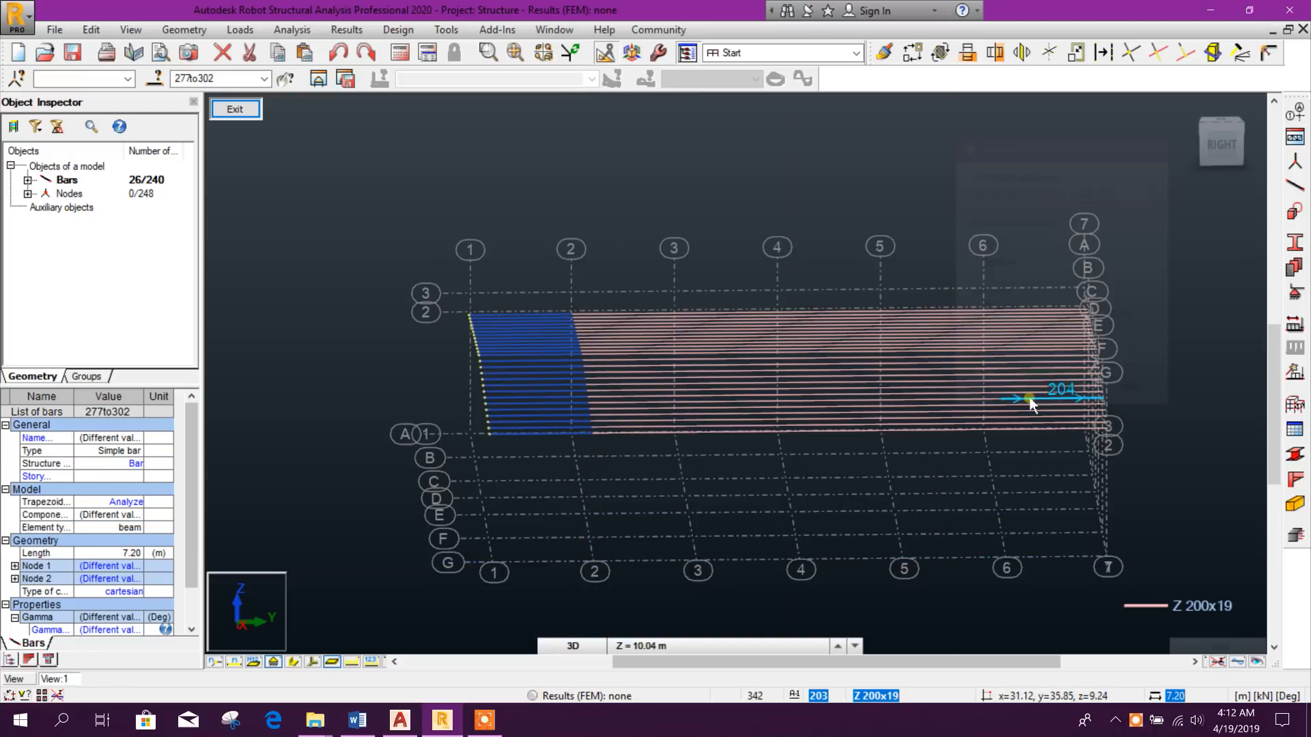
Clear the selection and exit the isolated purlin editing window to return to the full structure
click(667, 214)
click(236, 111)
scroll(644, 334, down, 3)
middle_drag(865, 388, 868, 390)
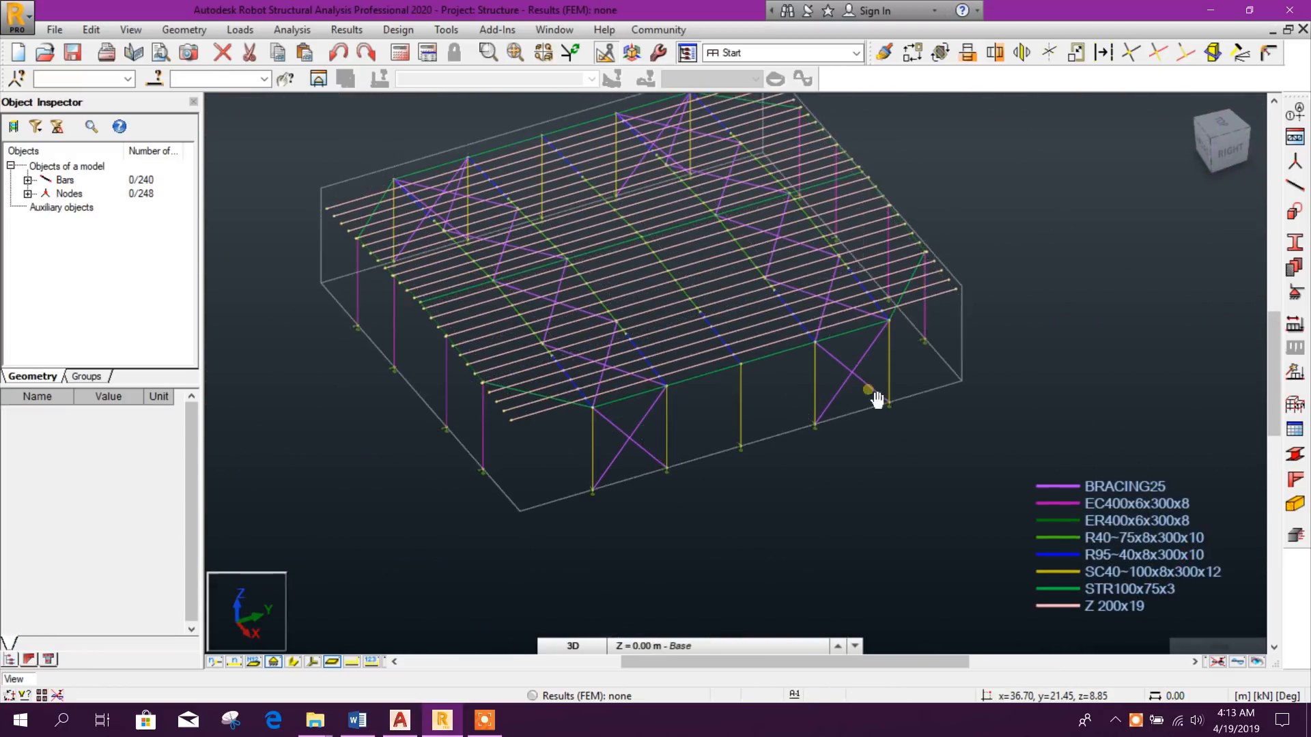
Trim the overhanging Z 200x19 purlin ends back to diagonal corner bar 58, between axes F and G at the axis 7 end
scroll(888, 341, up, 5)
scroll(807, 323, up, 3)
middle_drag(828, 446, 844, 402)
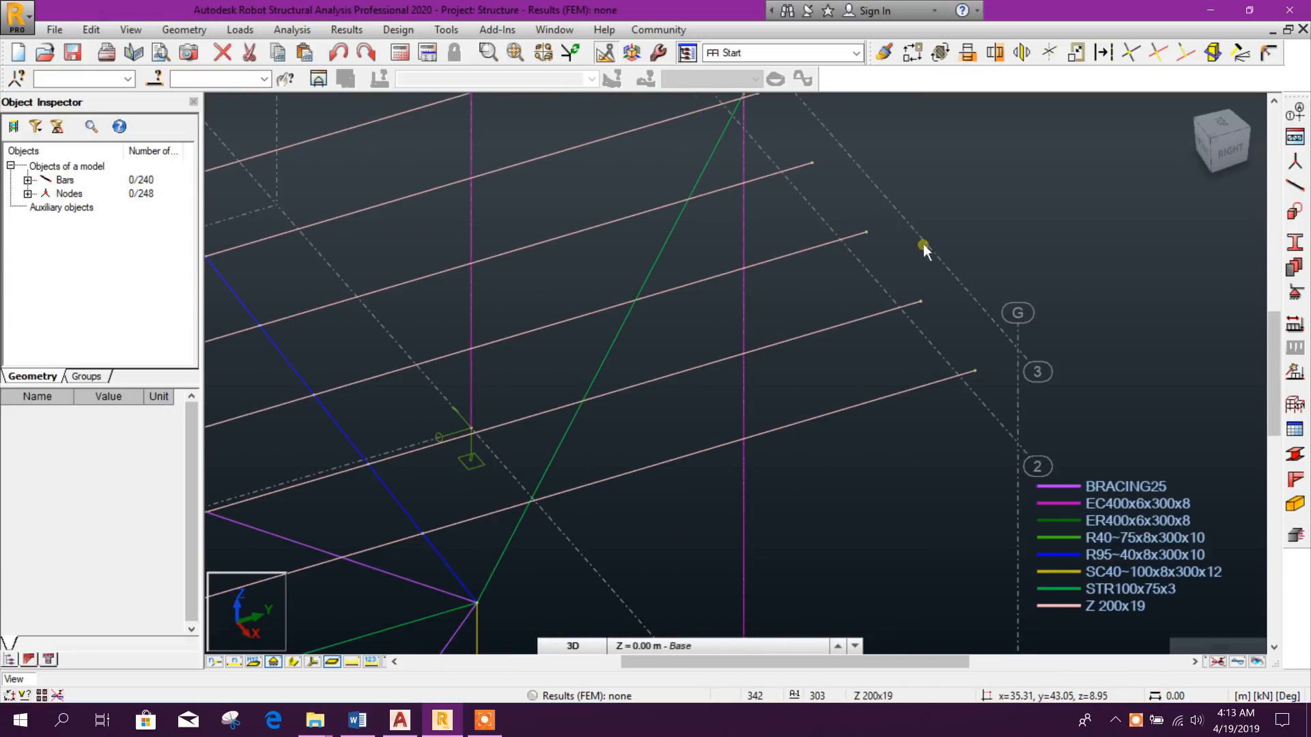
click(1159, 54)
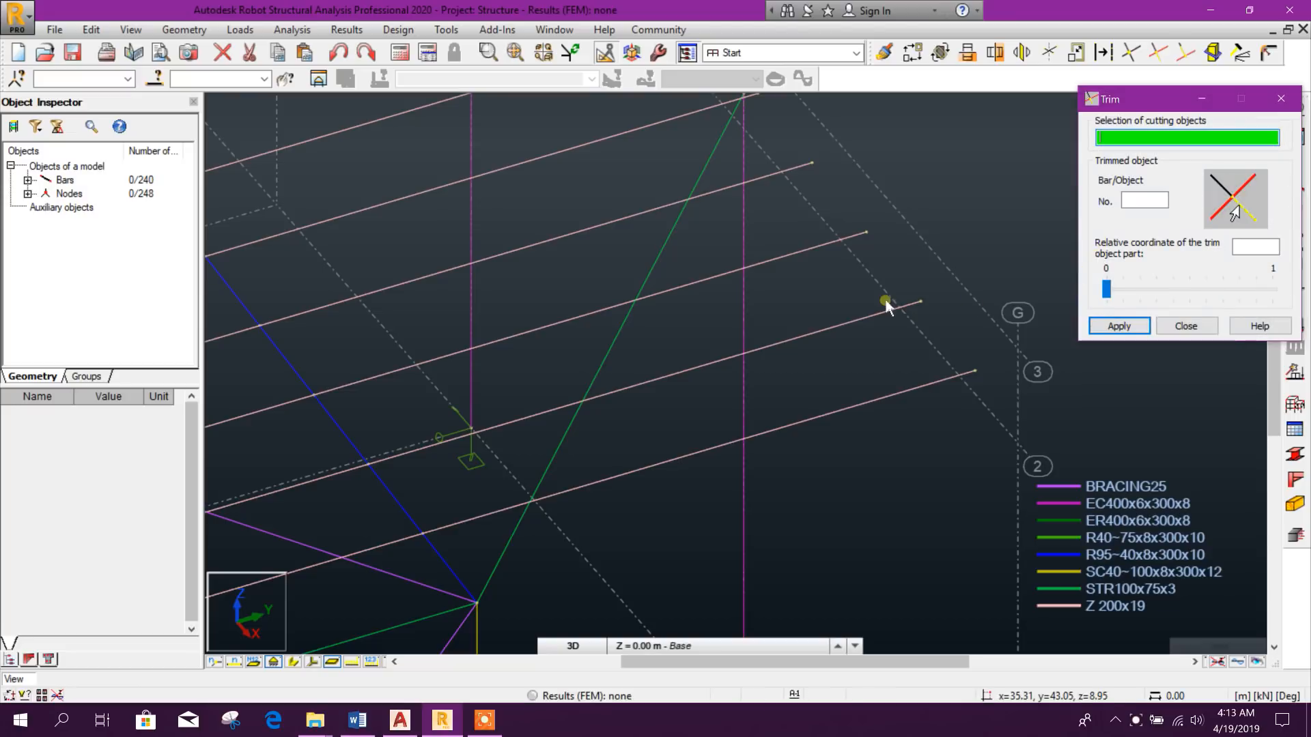
click(808, 333)
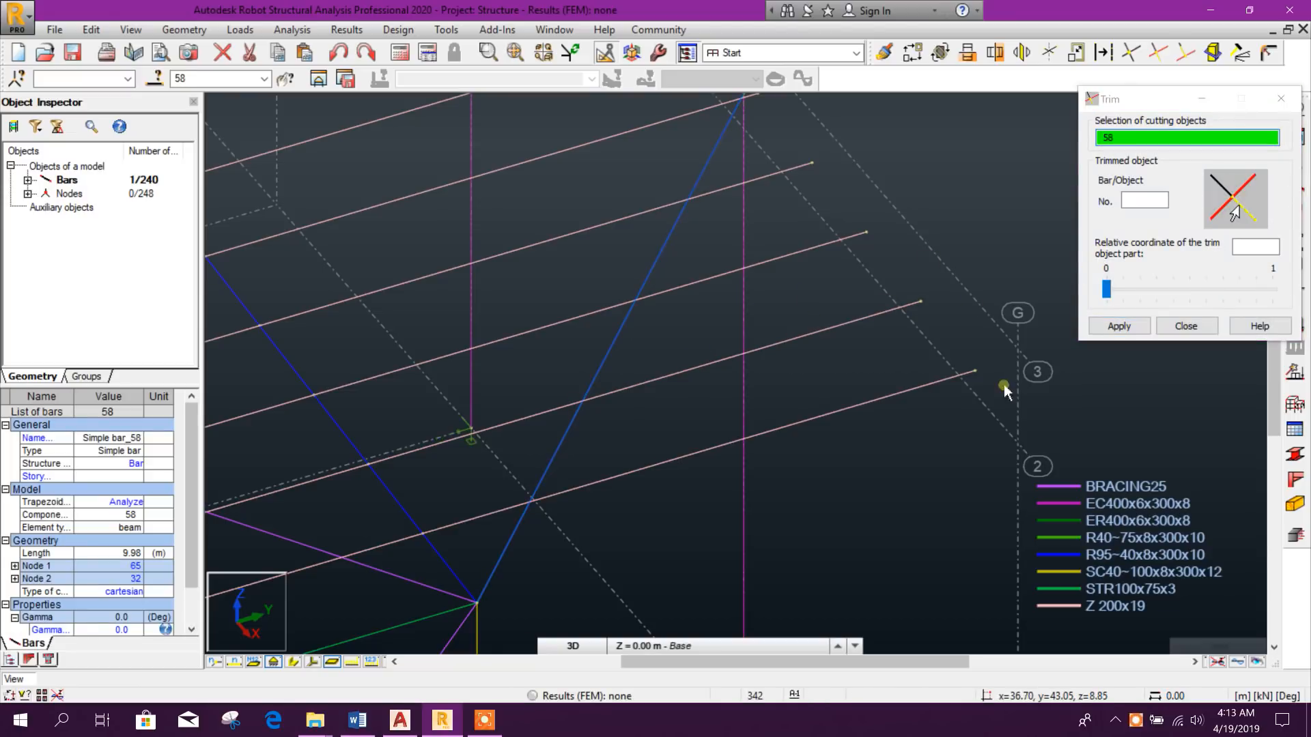
click(1143, 200)
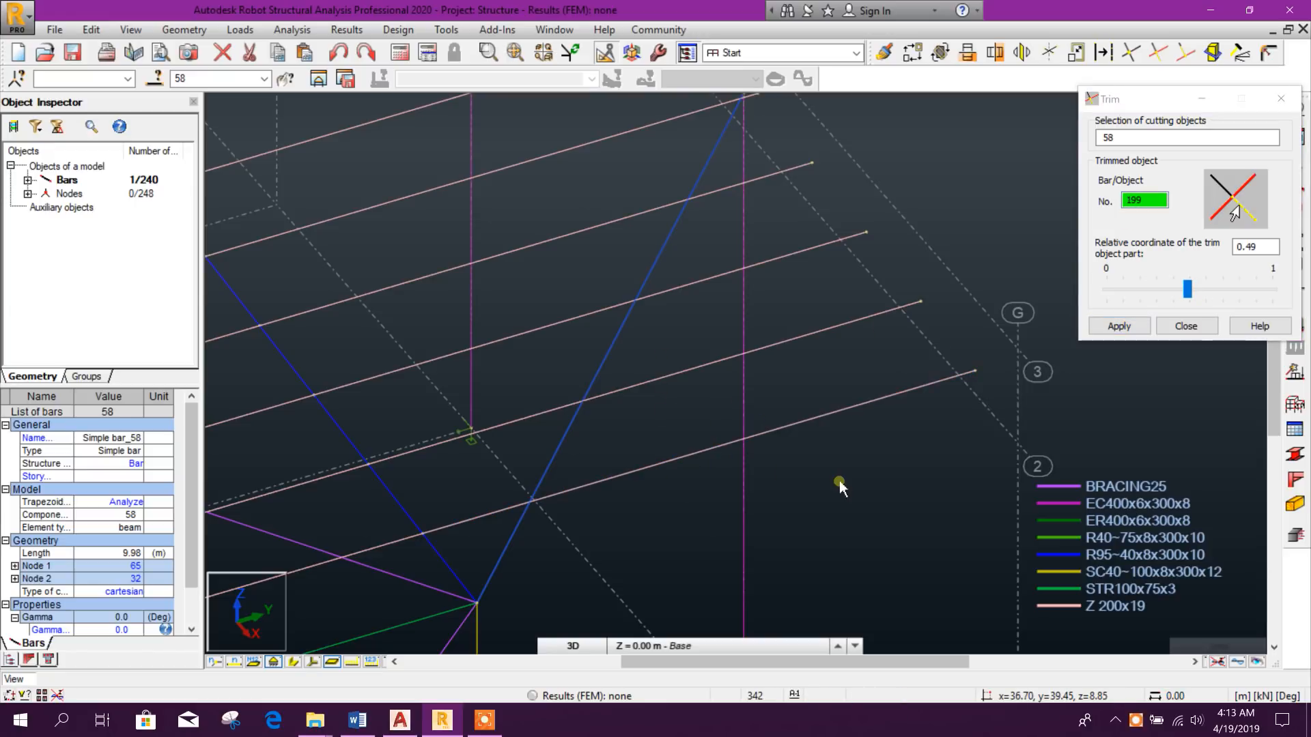
scroll(826, 410, down, 2)
click(725, 386)
click(725, 328)
middle_drag(724, 300, 726, 406)
click(739, 371)
click(746, 310)
middle_drag(819, 312, 842, 422)
scroll(790, 354, up, 5)
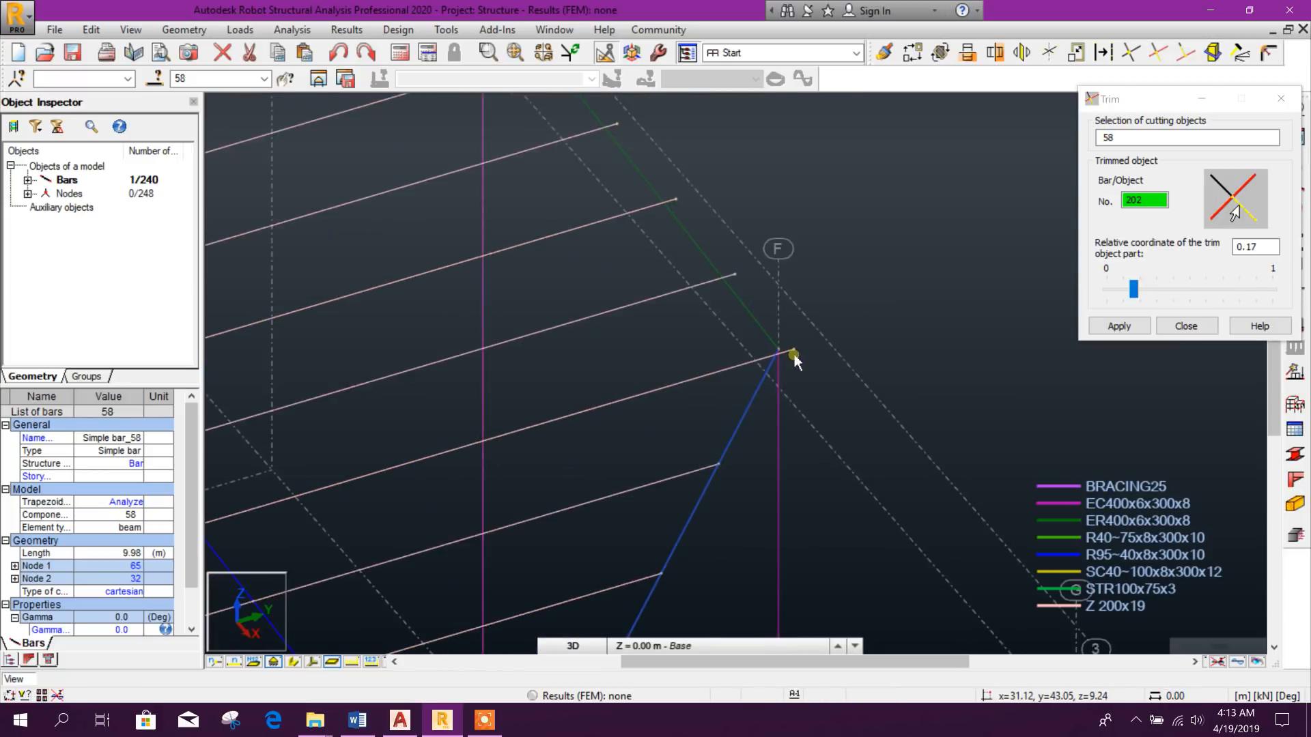
click(786, 360)
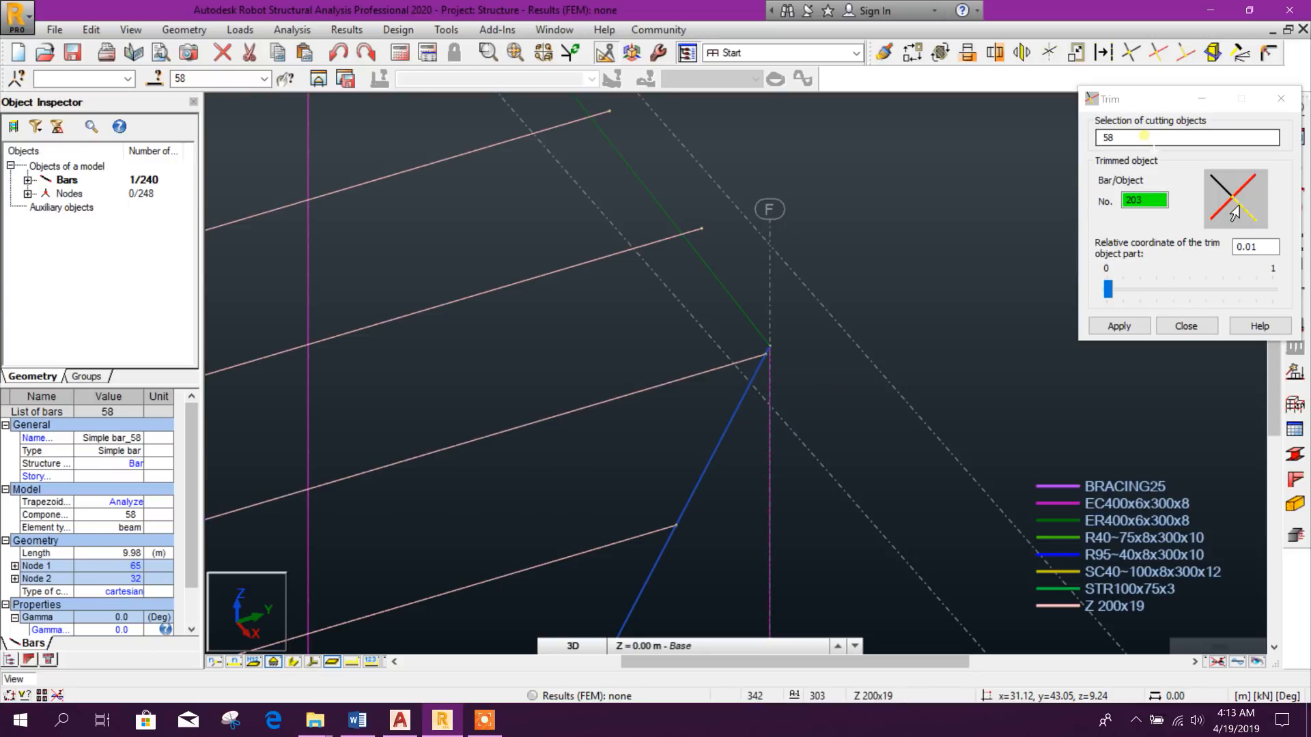
Trim the purlin ends that overhang the axis 7 gable, using end rafter bar 50, which starts at axis F, as the cutting object
click(1147, 137)
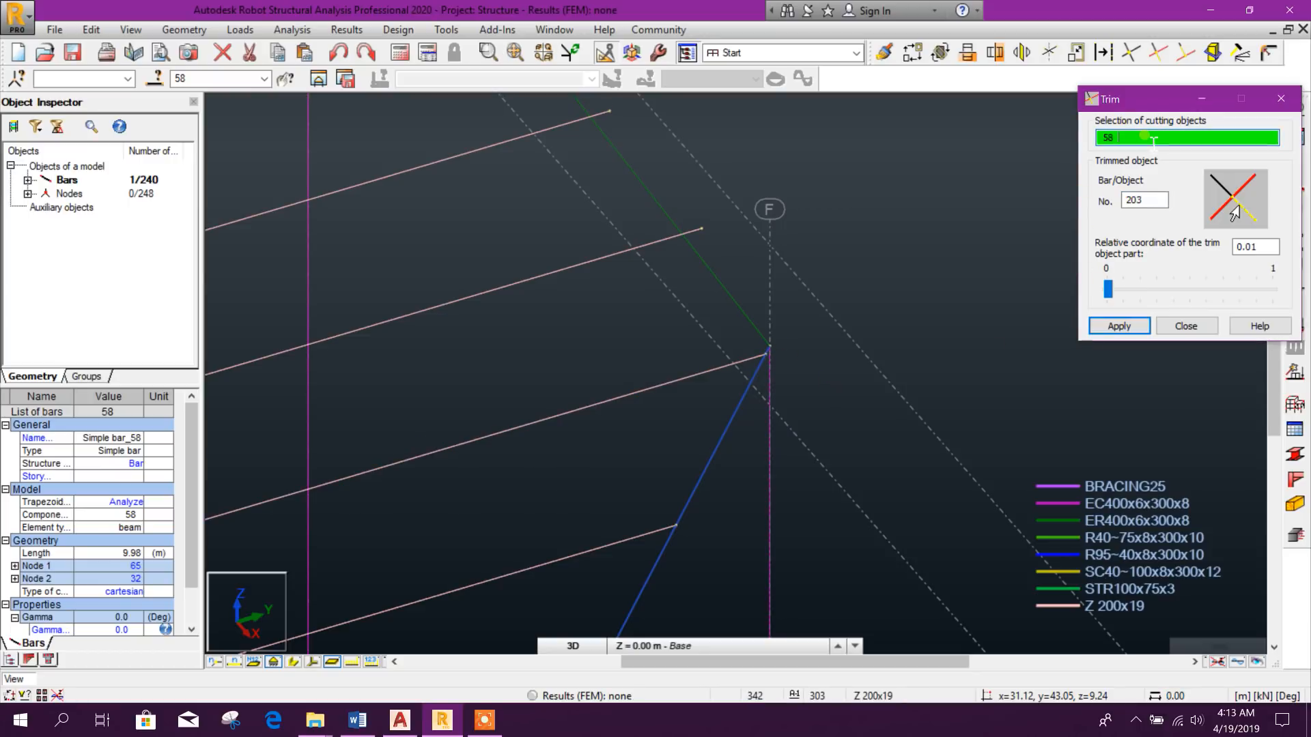
click(846, 172)
click(666, 211)
scroll(783, 214, down, 3)
middle_drag(783, 214, 867, 415)
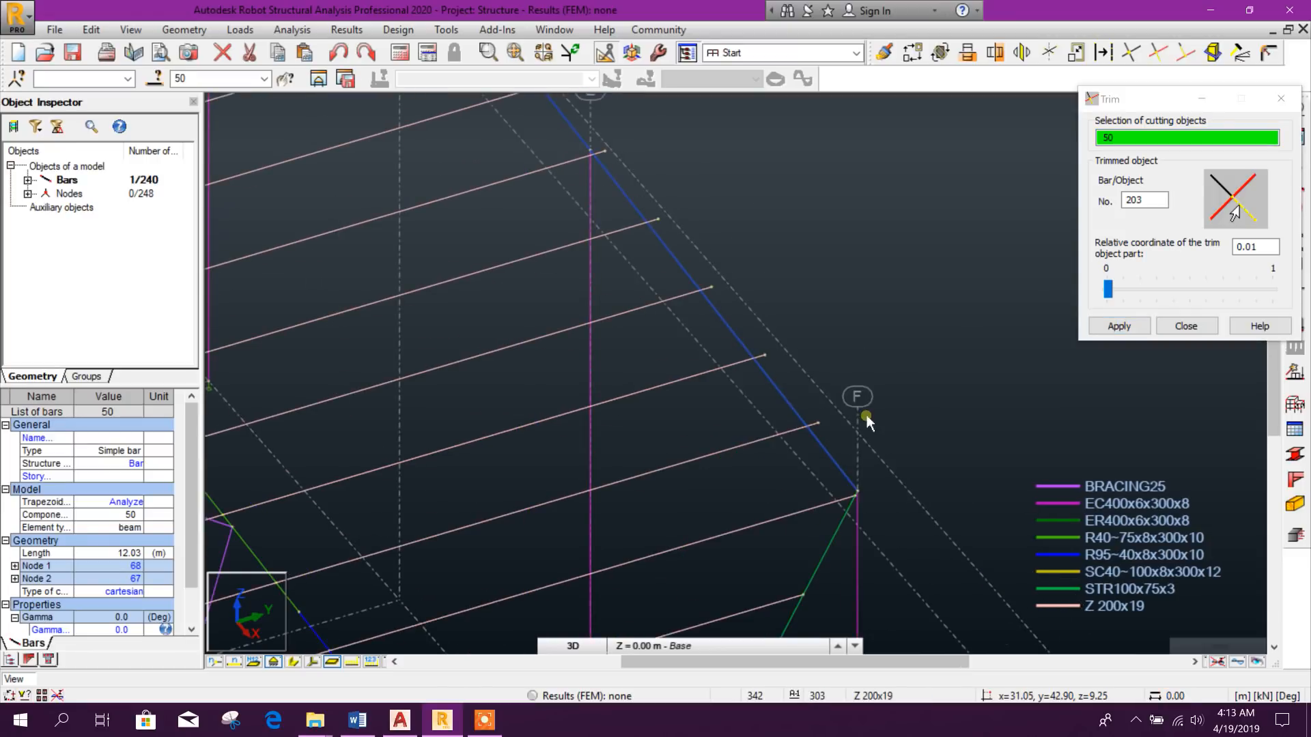
click(1150, 201)
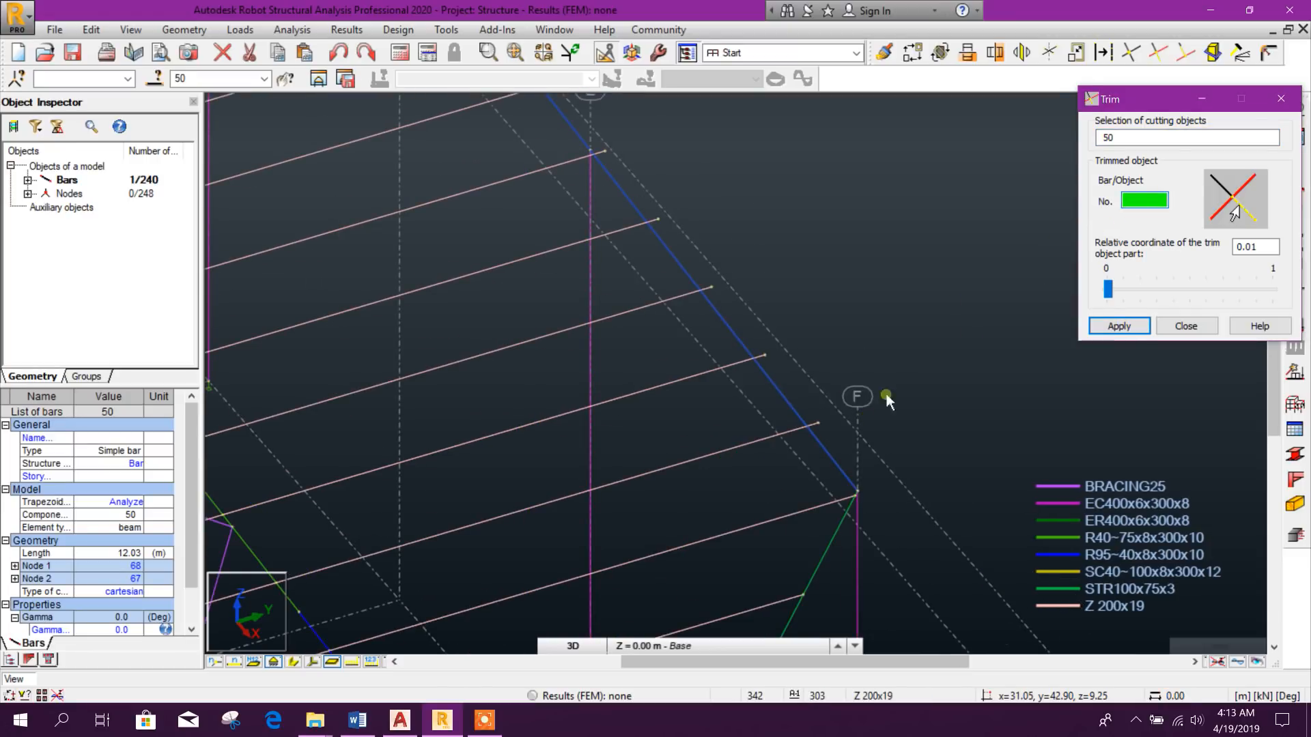
scroll(888, 401, up, 4)
click(781, 377)
middle_drag(781, 377, 844, 404)
click(751, 334)
scroll(751, 334, down, 3)
scroll(752, 296, up, 1)
middle_drag(752, 297, 847, 455)
scroll(711, 347, up, 2)
click(768, 350)
scroll(773, 358, down, 2)
middle_drag(719, 240, 833, 396)
scroll(778, 379, up, 3)
scroll(778, 380, up, 2)
click(752, 364)
scroll(815, 399, down, 5)
middle_drag(723, 274, 802, 392)
scroll(740, 340, up, 3)
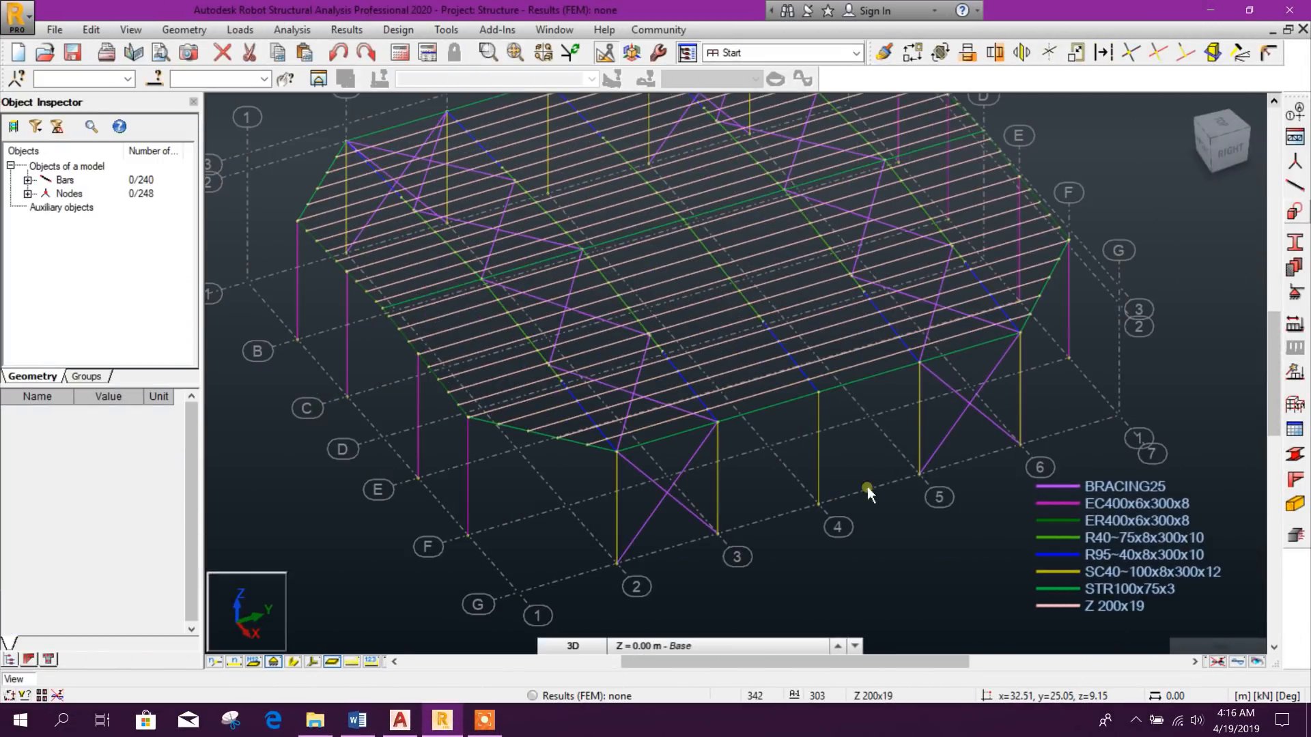
Save the project as PORTAL FRAME3D.rtd in the ROBOT 2020 folder
middle_drag(878, 475, 930, 576)
scroll(714, 471, down, 2)
scroll(791, 525, up, 2)
scroll(742, 502, down, 1)
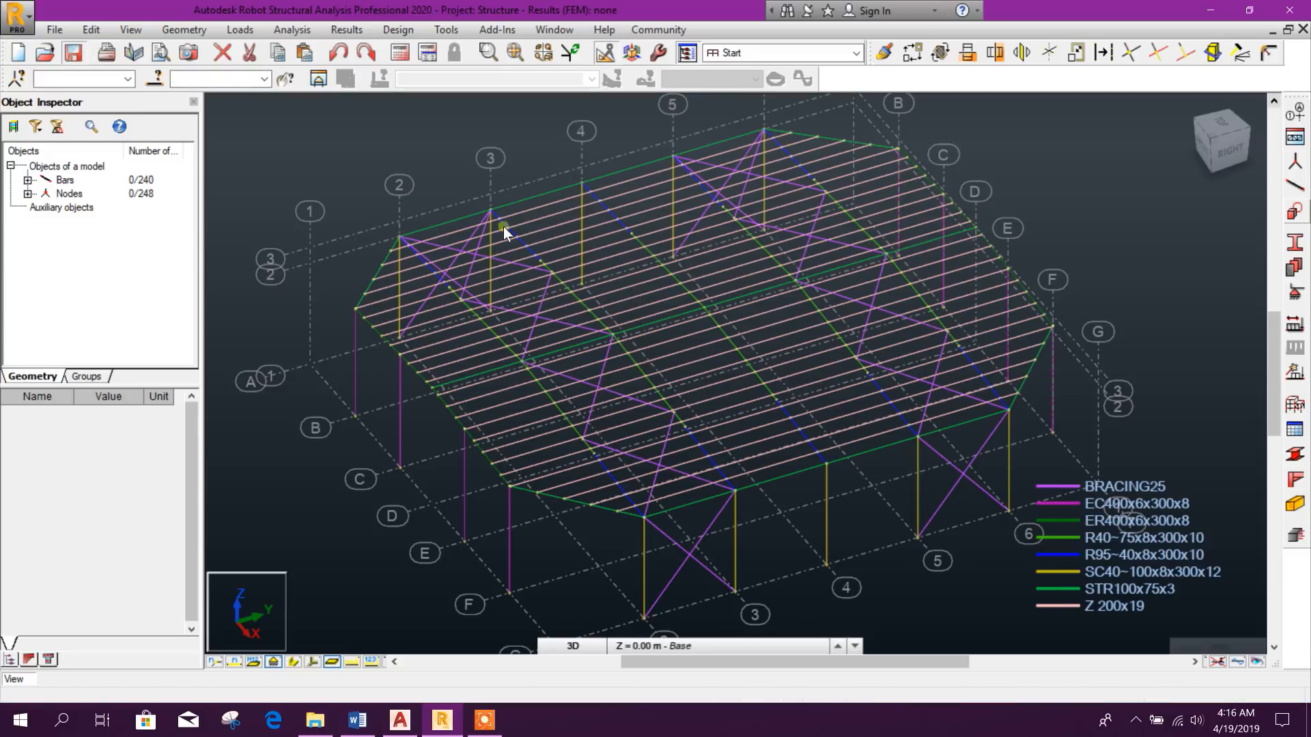
key(ctrl+s)
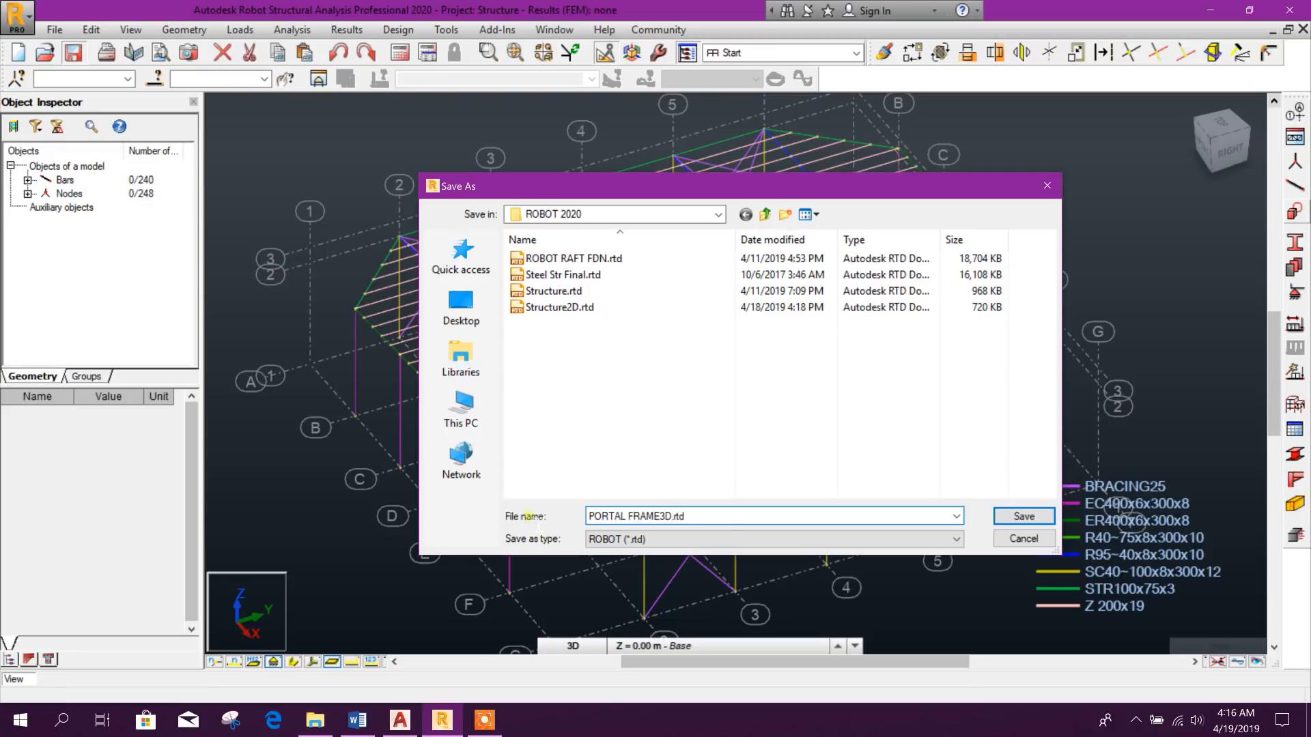
click(1018, 516)
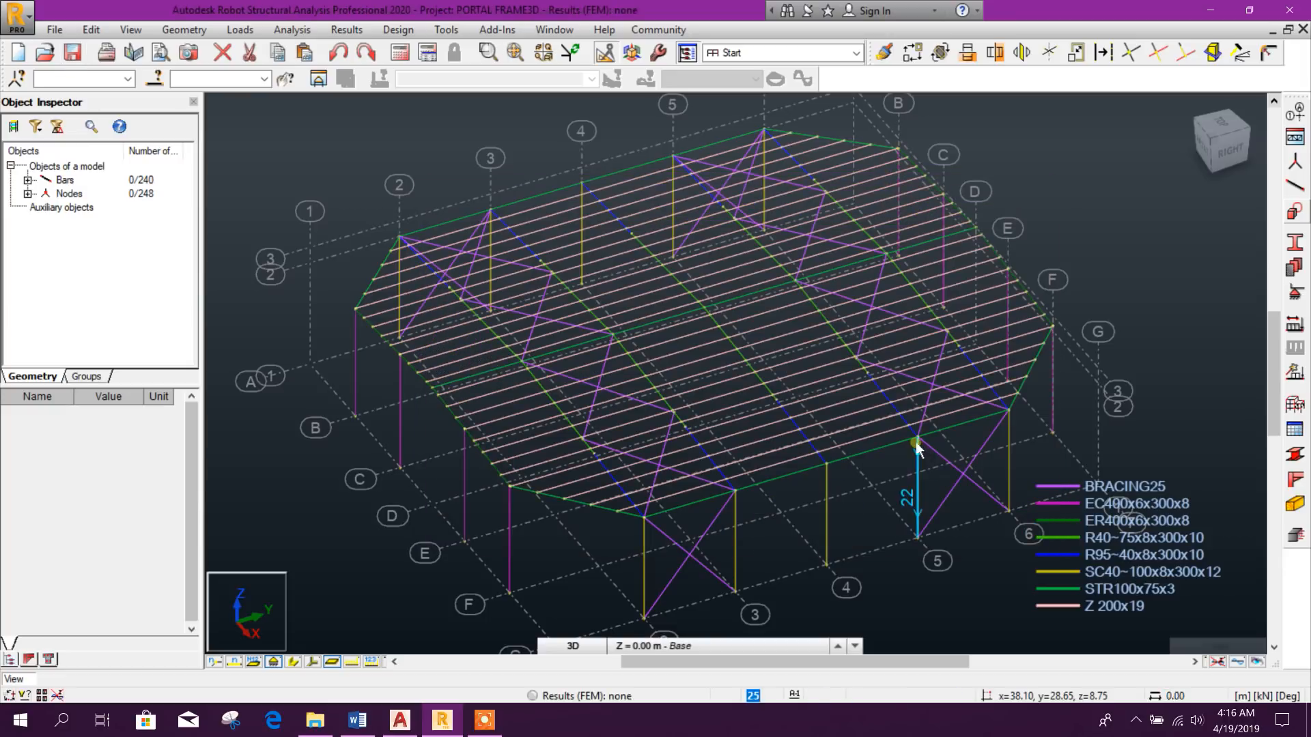
Display the section shapes on all bars of the 3D structure
click(294, 662)
scroll(770, 536, up, 2)
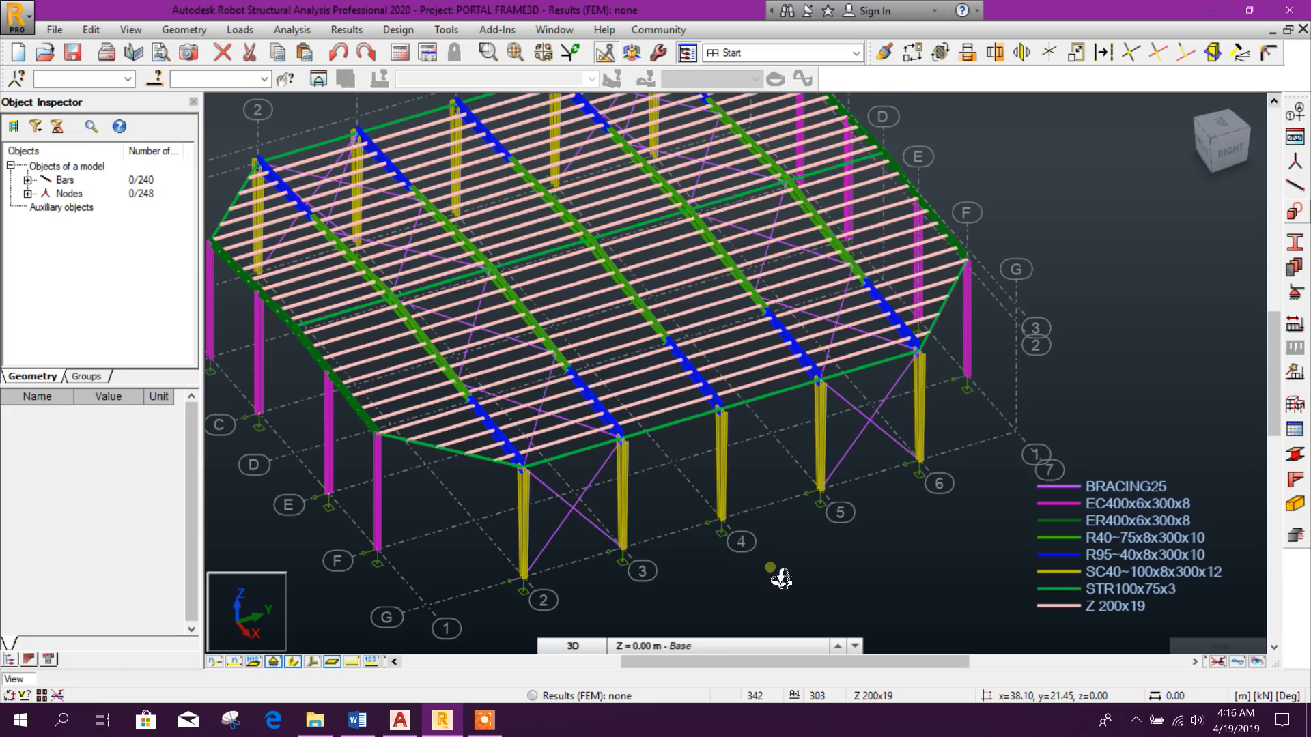
shift+middle_drag(770, 567, 819, 551)
middle_drag(599, 510, 959, 556)
shift+middle_drag(960, 556, 916, 553)
shift+middle_drag(741, 508, 581, 525)
Examine the diagonal corner struts and trimmed purlin ends in the axis 1–2 end bay from several angles
scroll(517, 482, up, 5)
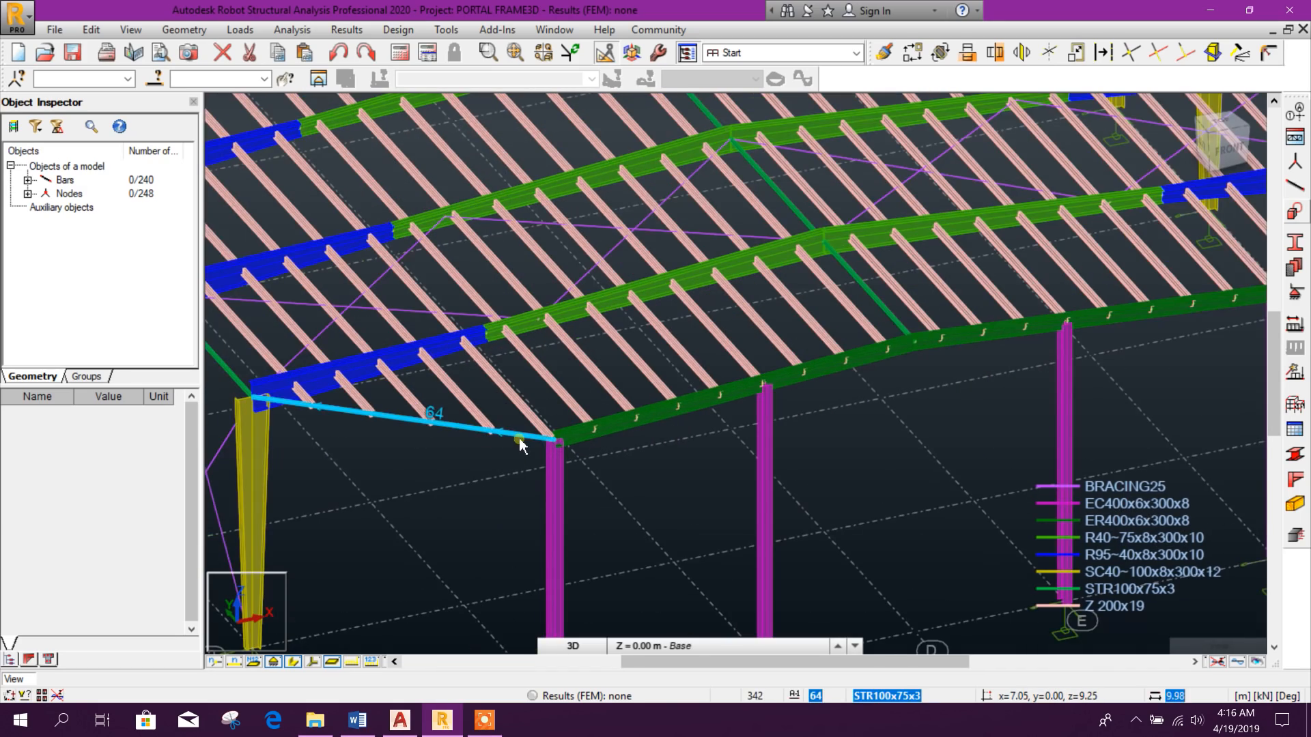
scroll(521, 445, down, 5)
shift+middle_drag(492, 492, 932, 485)
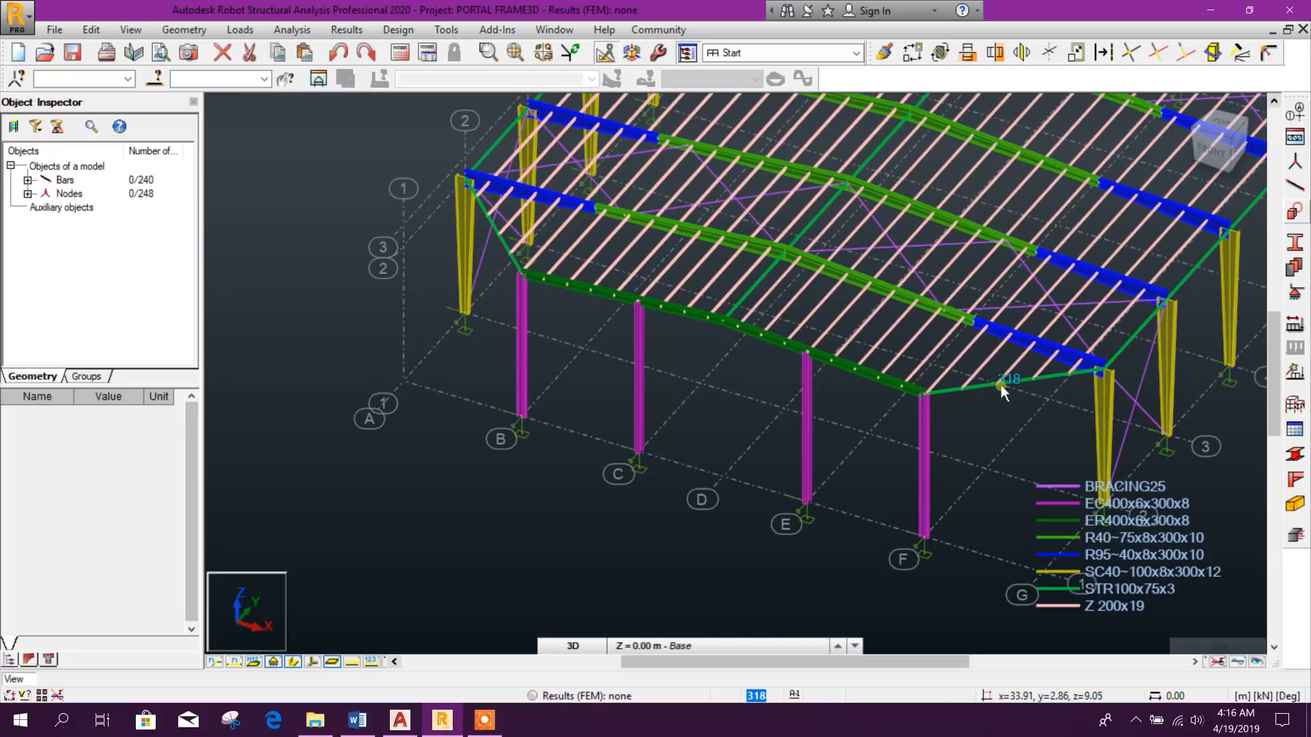
scroll(993, 386, up, 2)
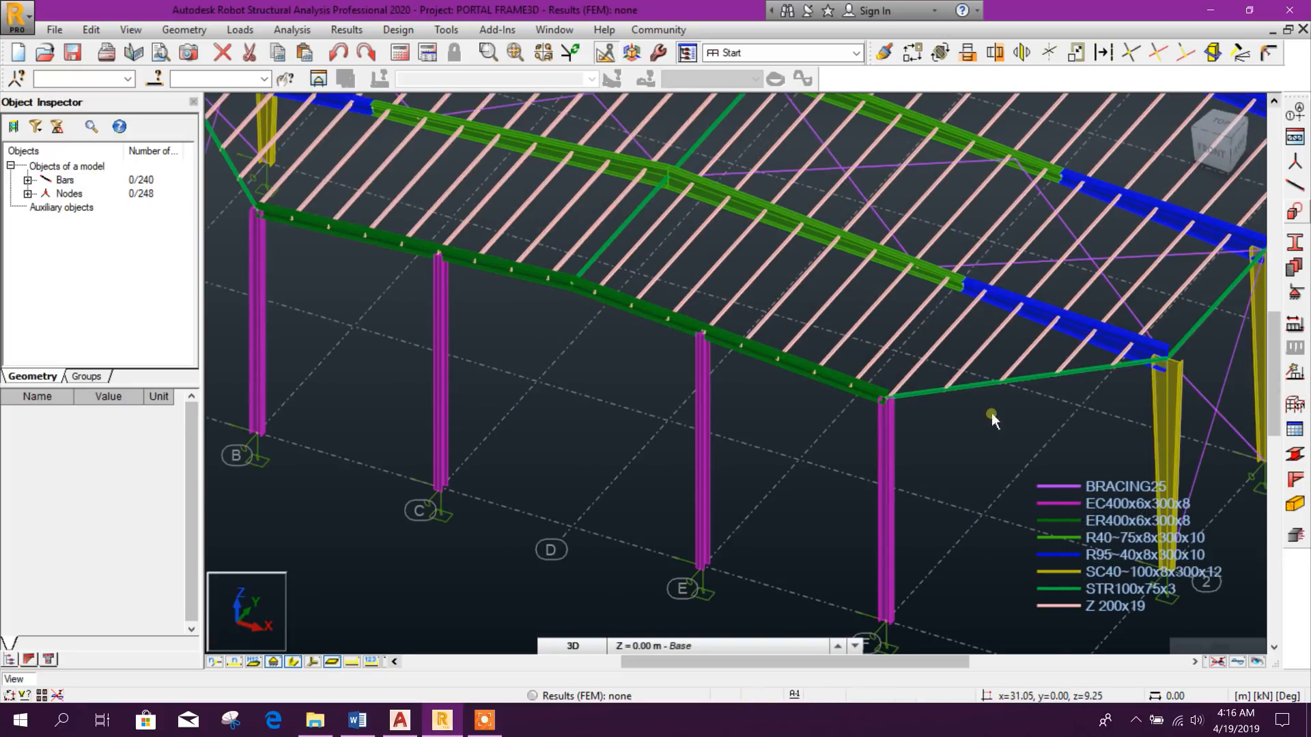
middle_drag(991, 412, 845, 453)
scroll(859, 415, up, 3)
scroll(861, 415, down, 2)
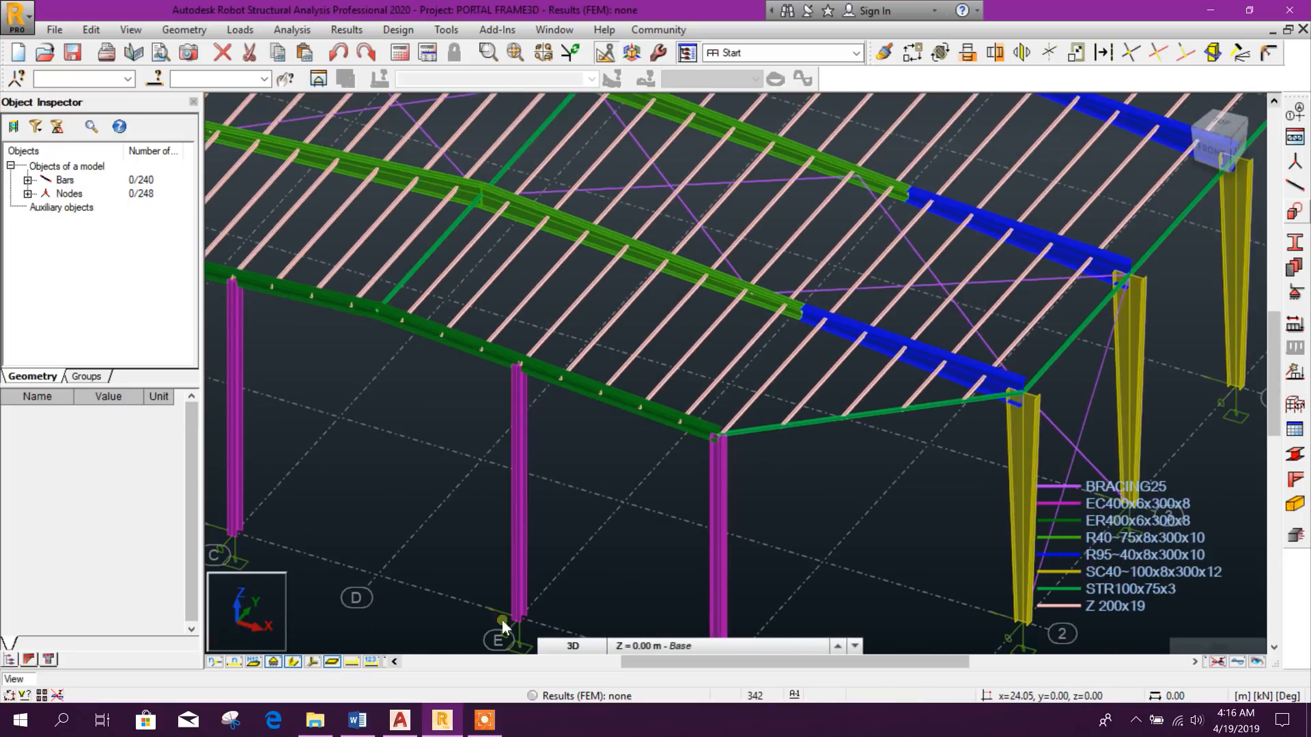
Switch to the AutoCAD roof arrangement plan and check the section specified for diagonal corner beam MB1
click(400, 719)
scroll(478, 441, down, 3)
scroll(678, 448, up, 3)
scroll(678, 448, up, 2)
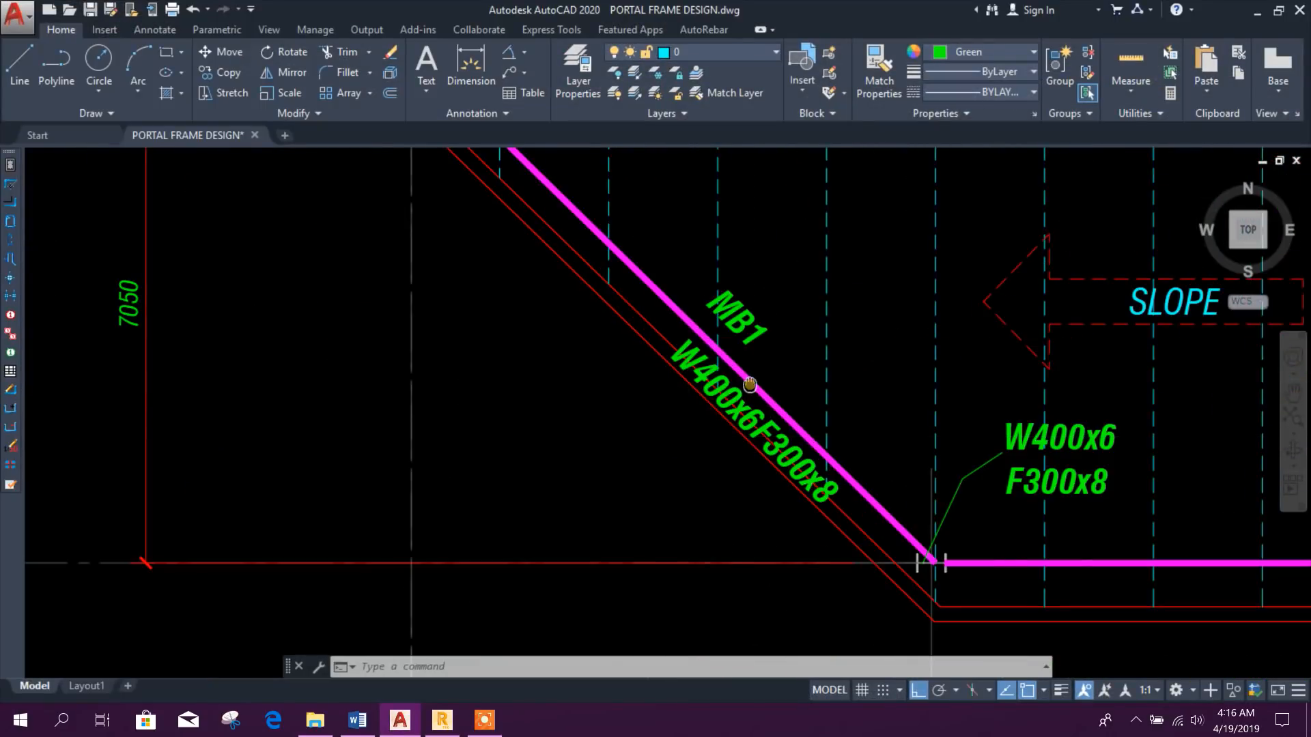
scroll(565, 351, down, 4)
scroll(584, 346, up, 4)
scroll(585, 347, down, 5)
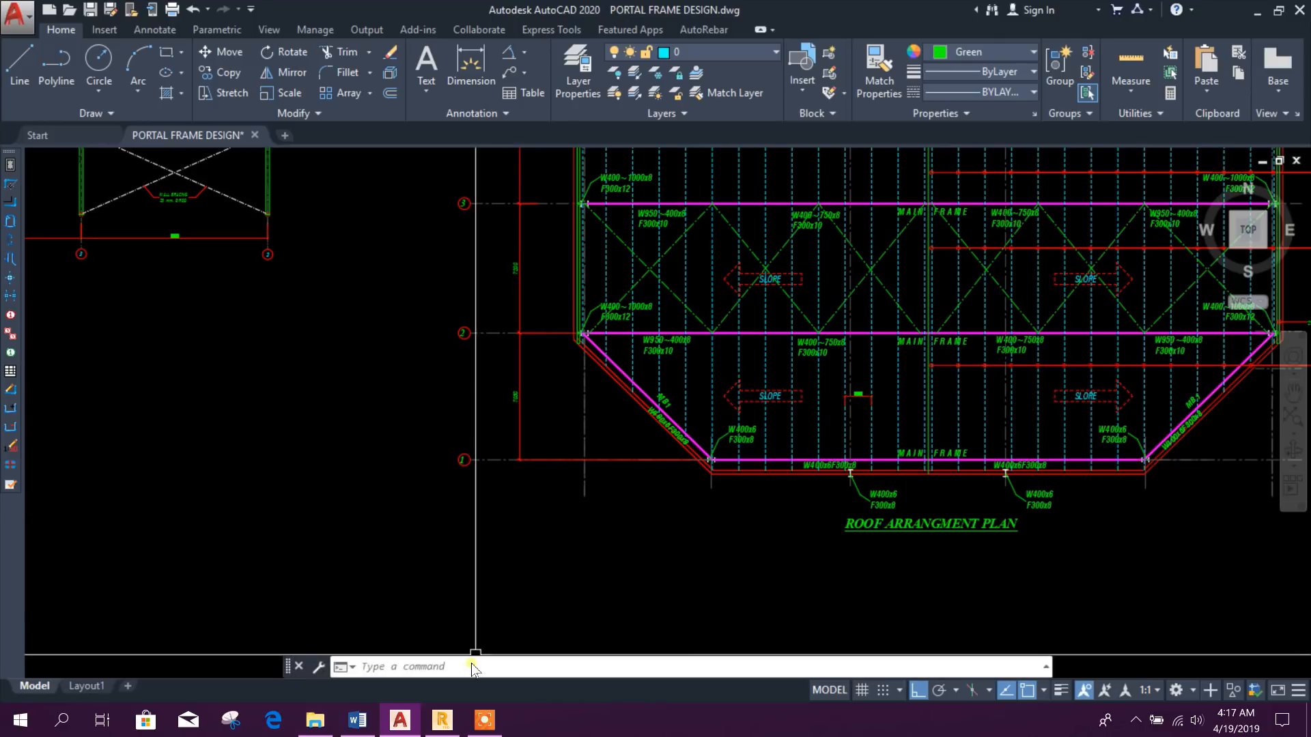
Back in Robot Structural Analysis, assign the ER400x6x300x8 section to the four diagonal corner beams, bars 57, 58, 63 and 64
click(442, 720)
click(736, 422)
shift+middle_drag(736, 422, 633, 285)
click(493, 309)
click(674, 252)
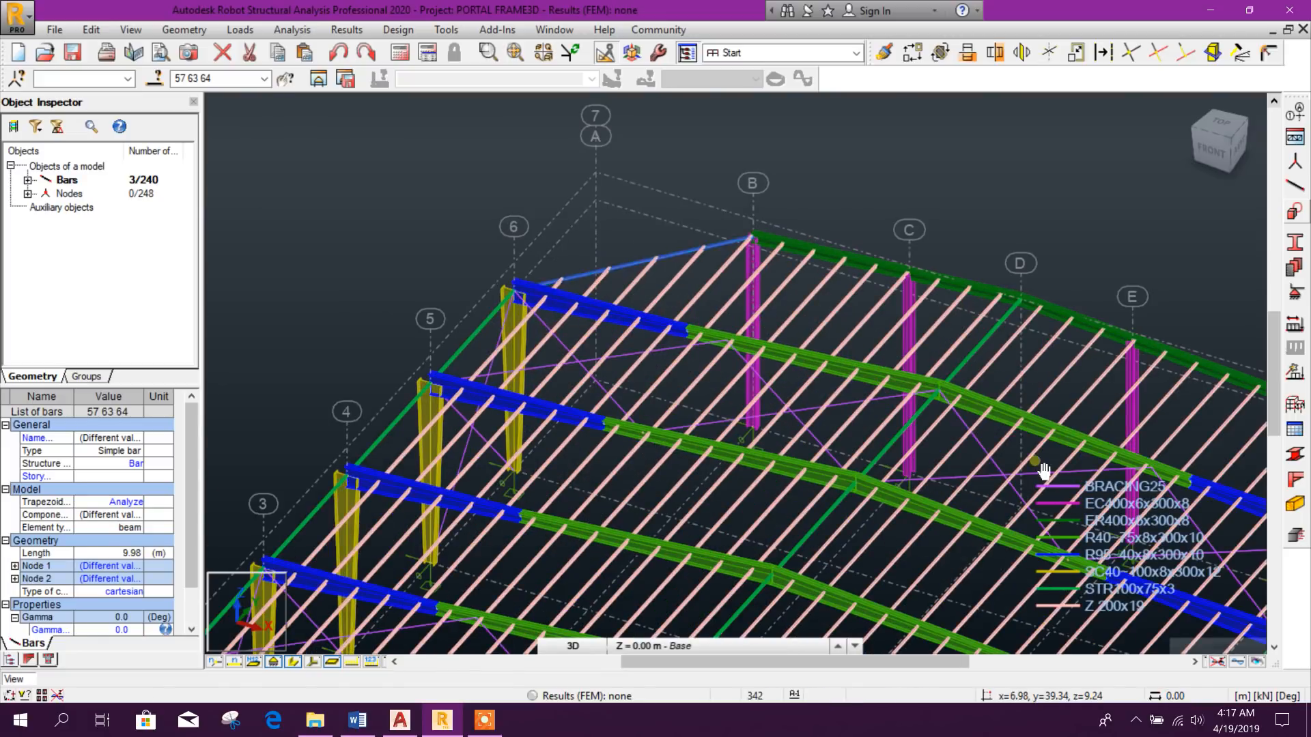
middle_drag(1045, 551, 848, 430)
click(750, 374)
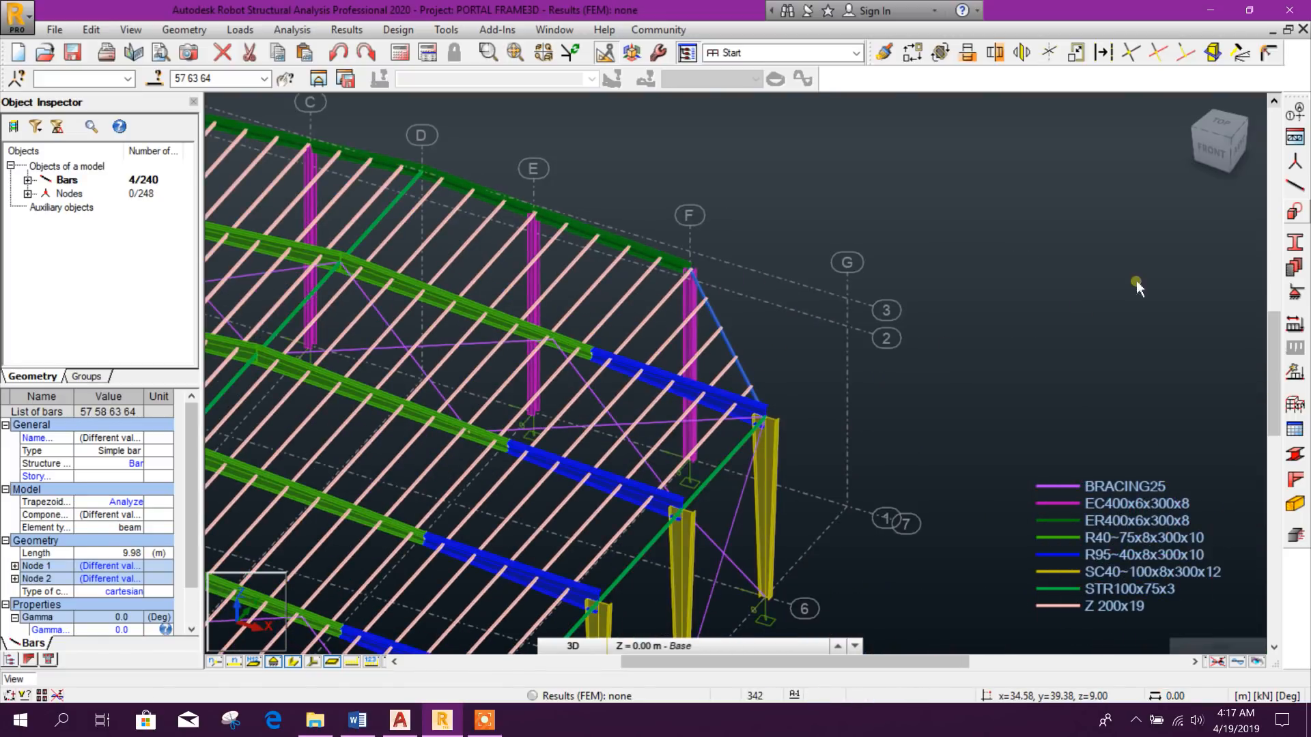
click(1295, 243)
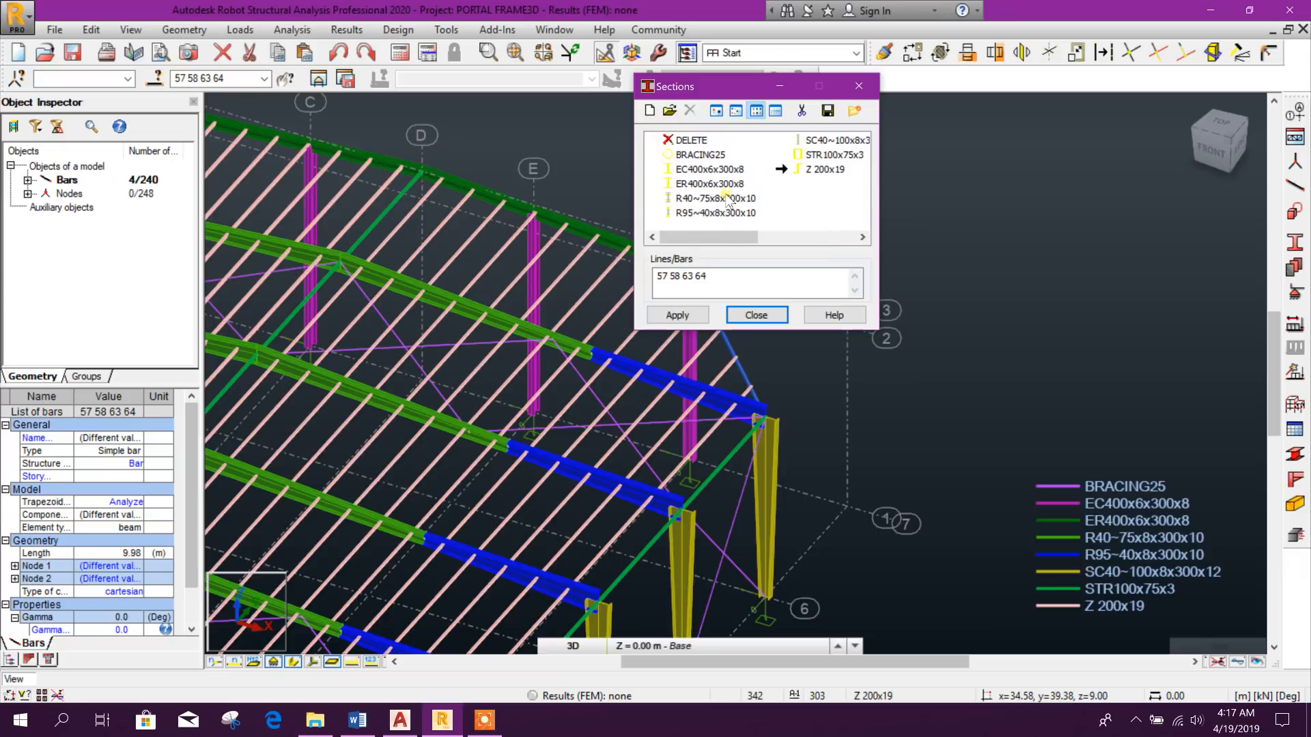
click(678, 315)
click(756, 315)
scroll(838, 310, down, 3)
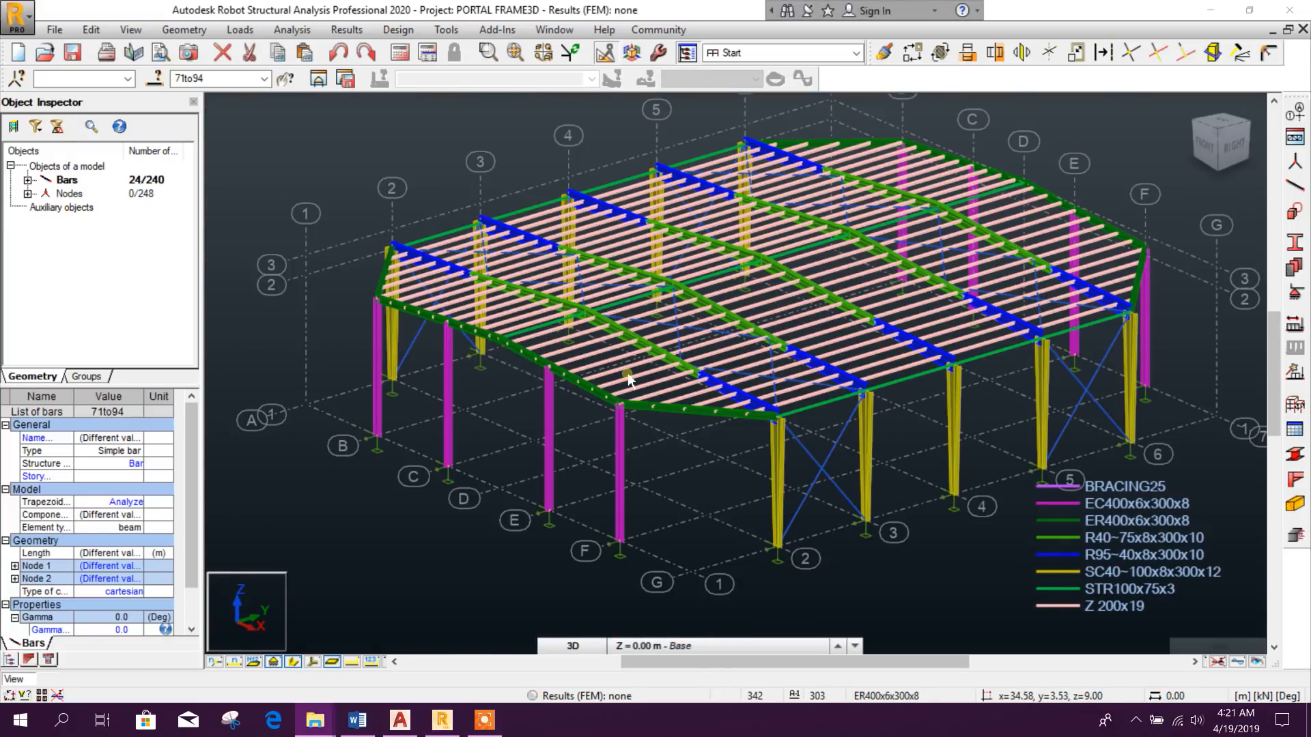
Select all Z 200x19 purlins by cross-section and assign them Pinned-Pinned bar releases
middle_drag(733, 499, 715, 519)
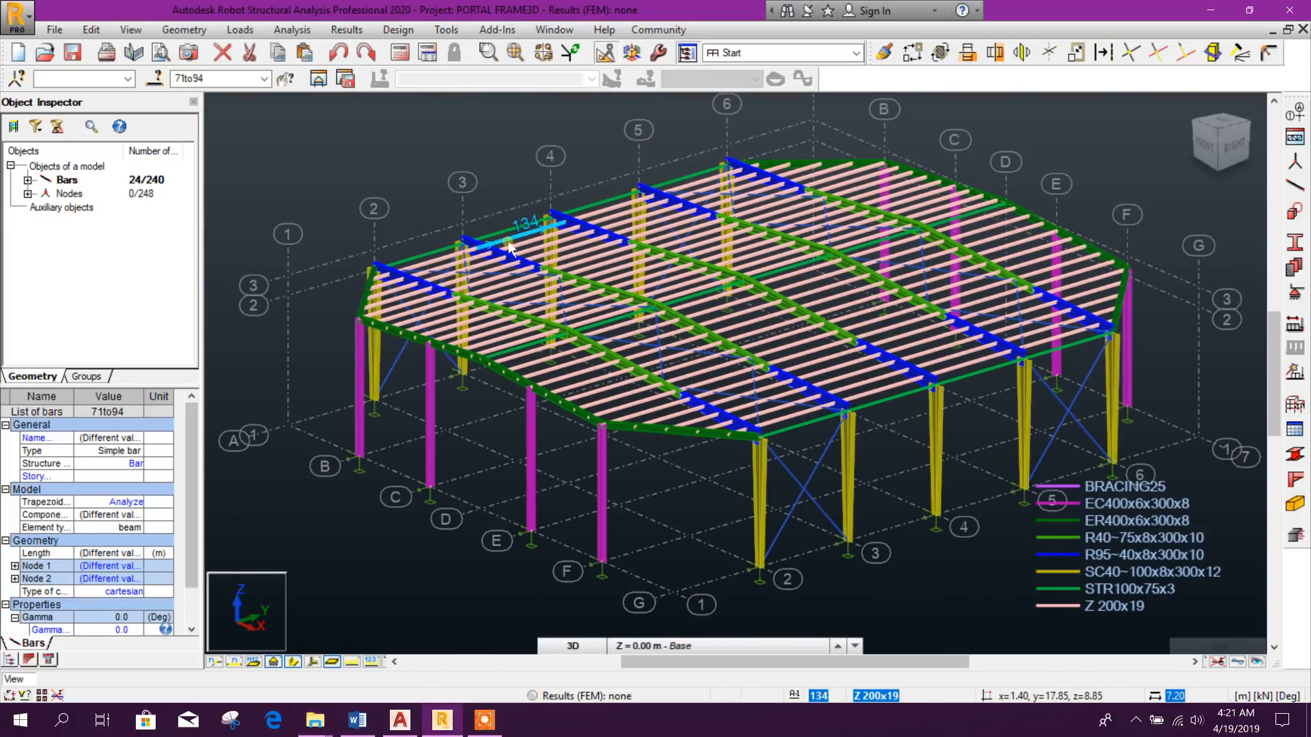
right_click(651, 408)
mouse_move(656, 350)
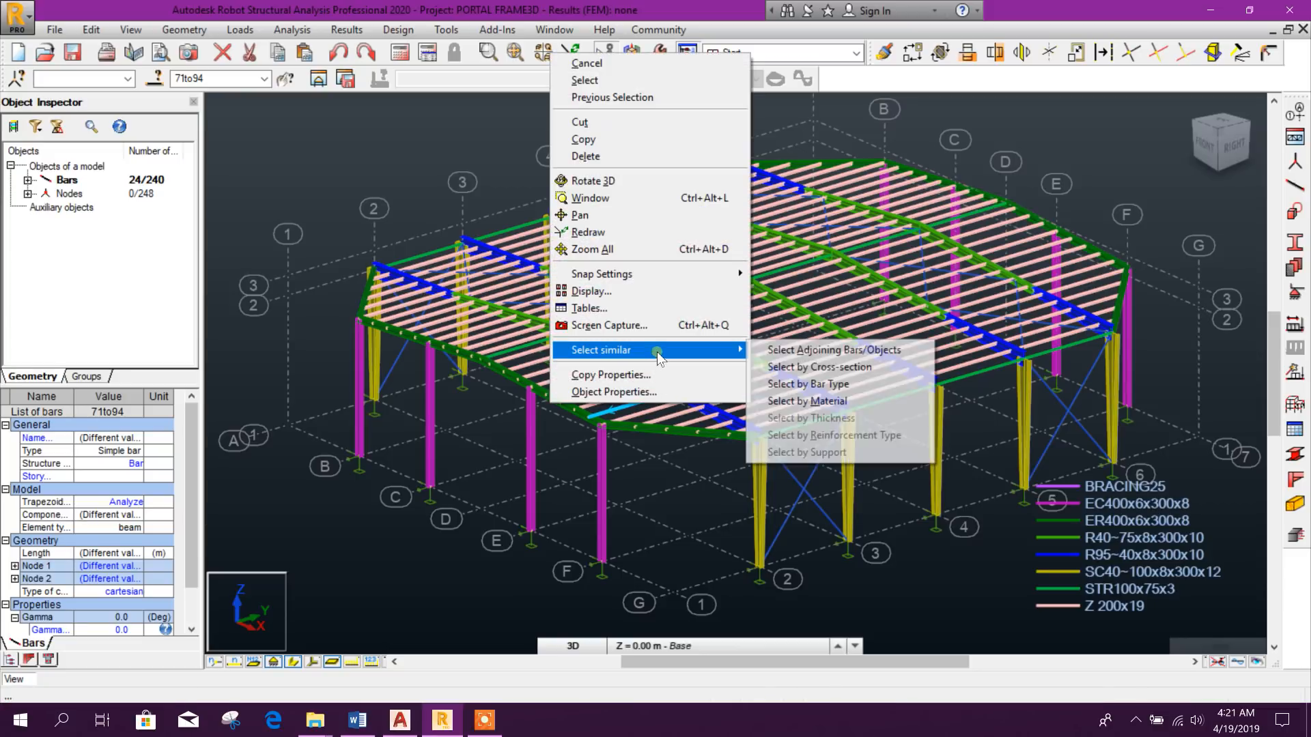
click(847, 369)
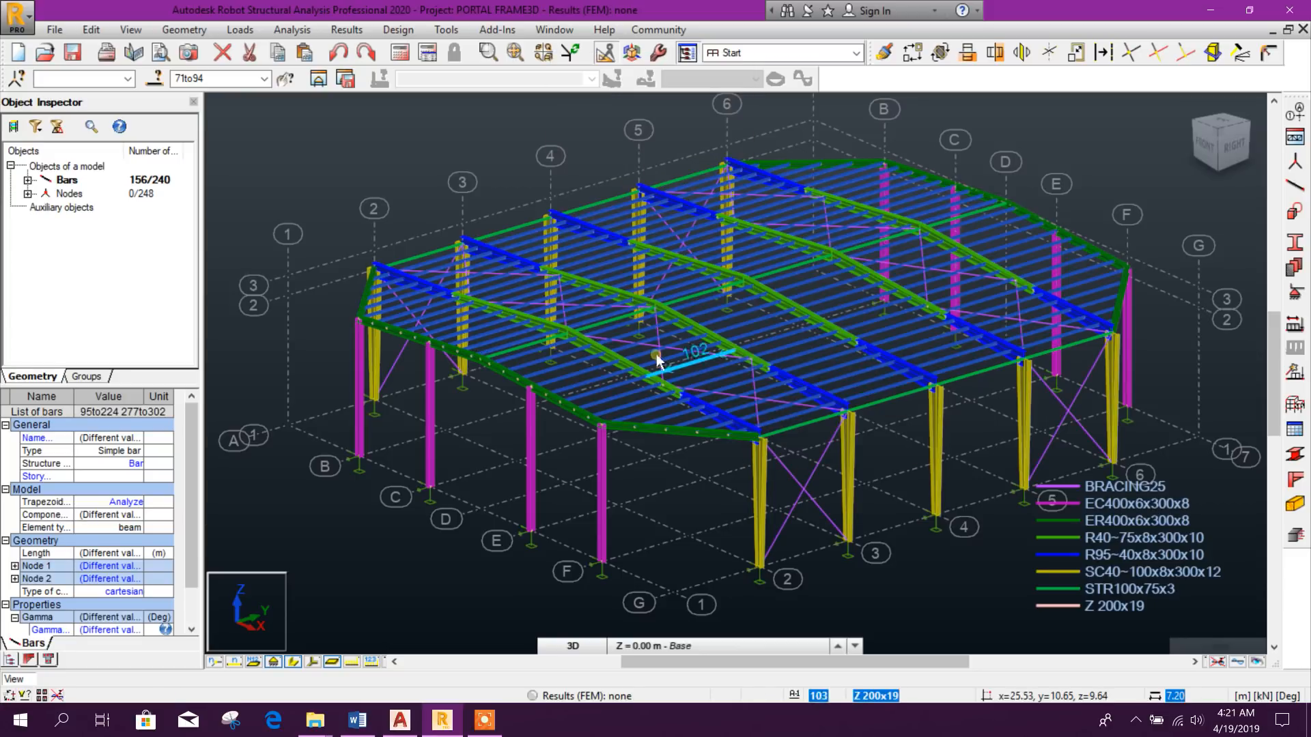
click(164, 31)
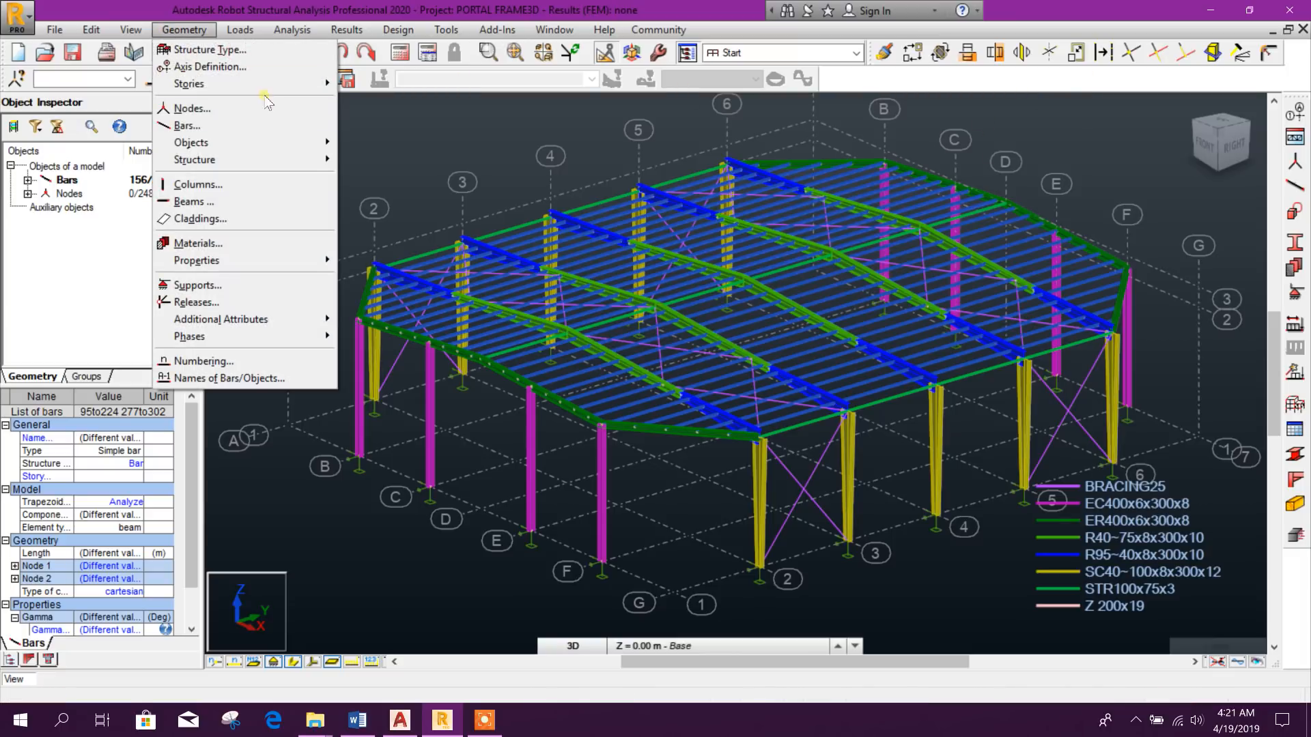
click(263, 304)
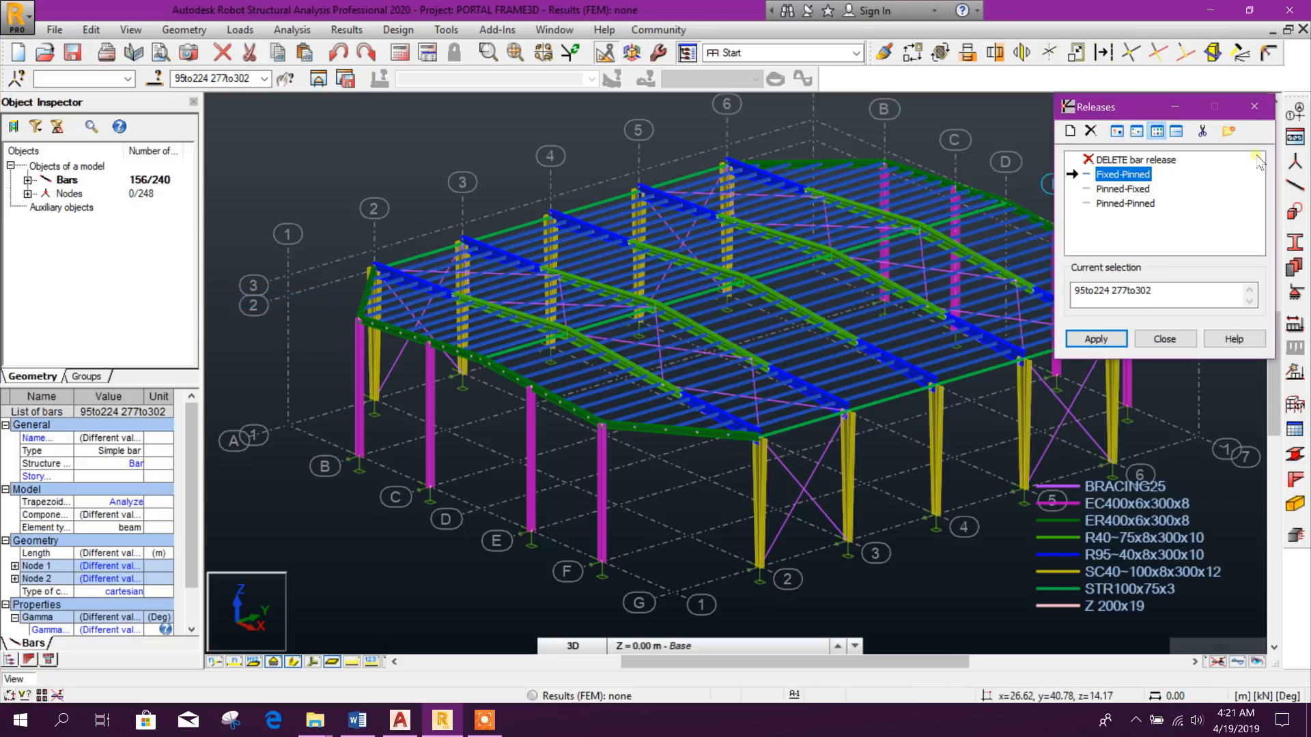
click(1133, 203)
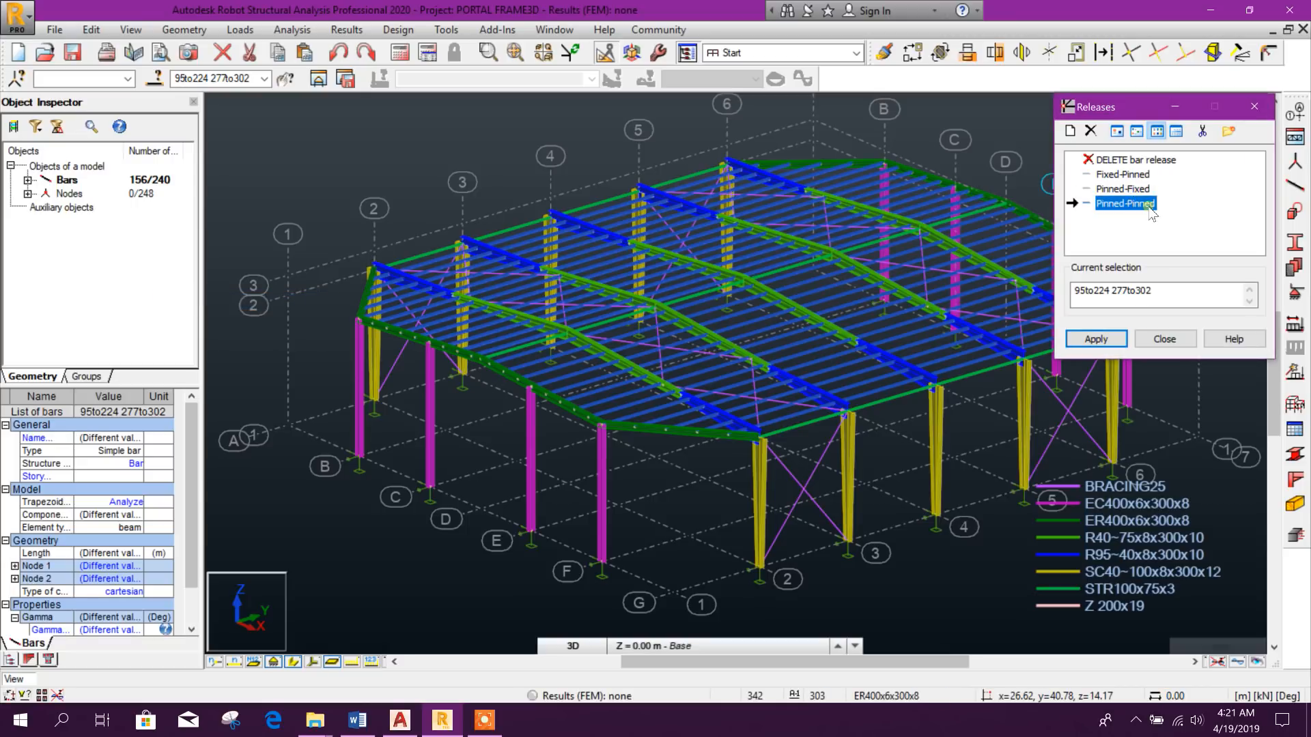
click(1095, 339)
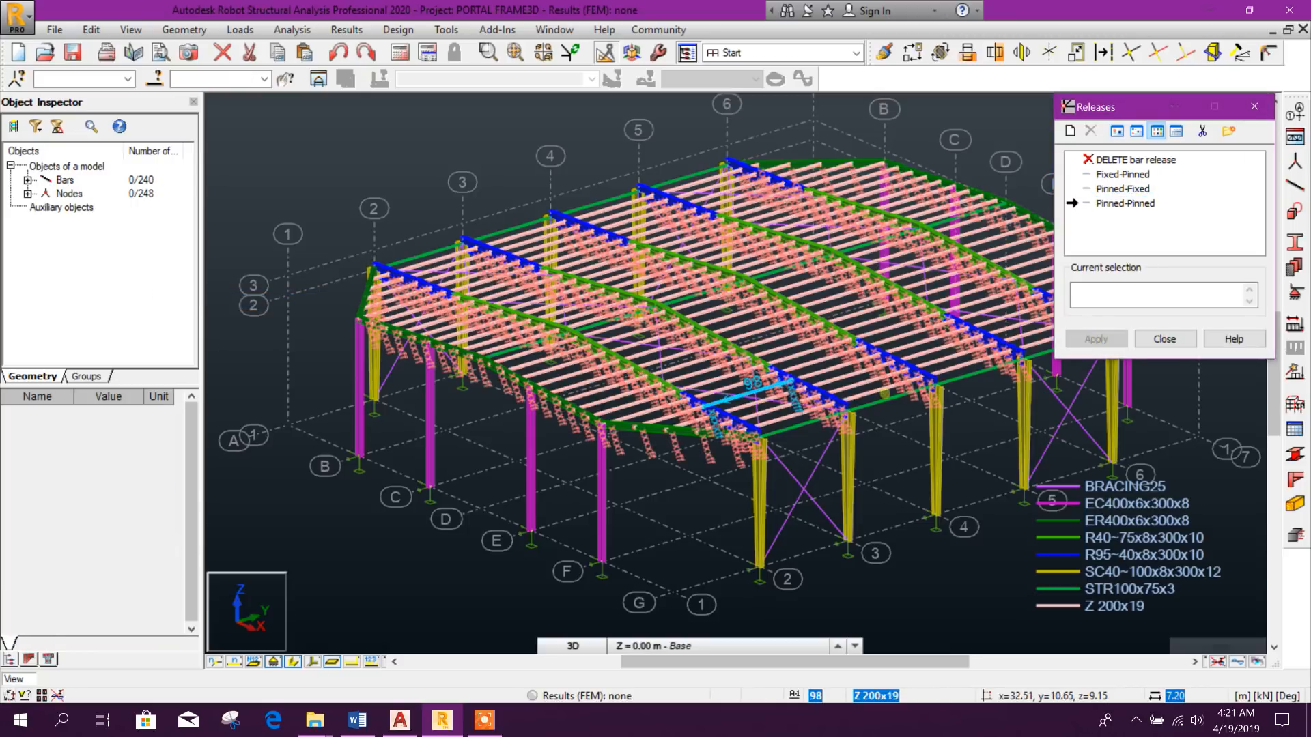
click(1164, 339)
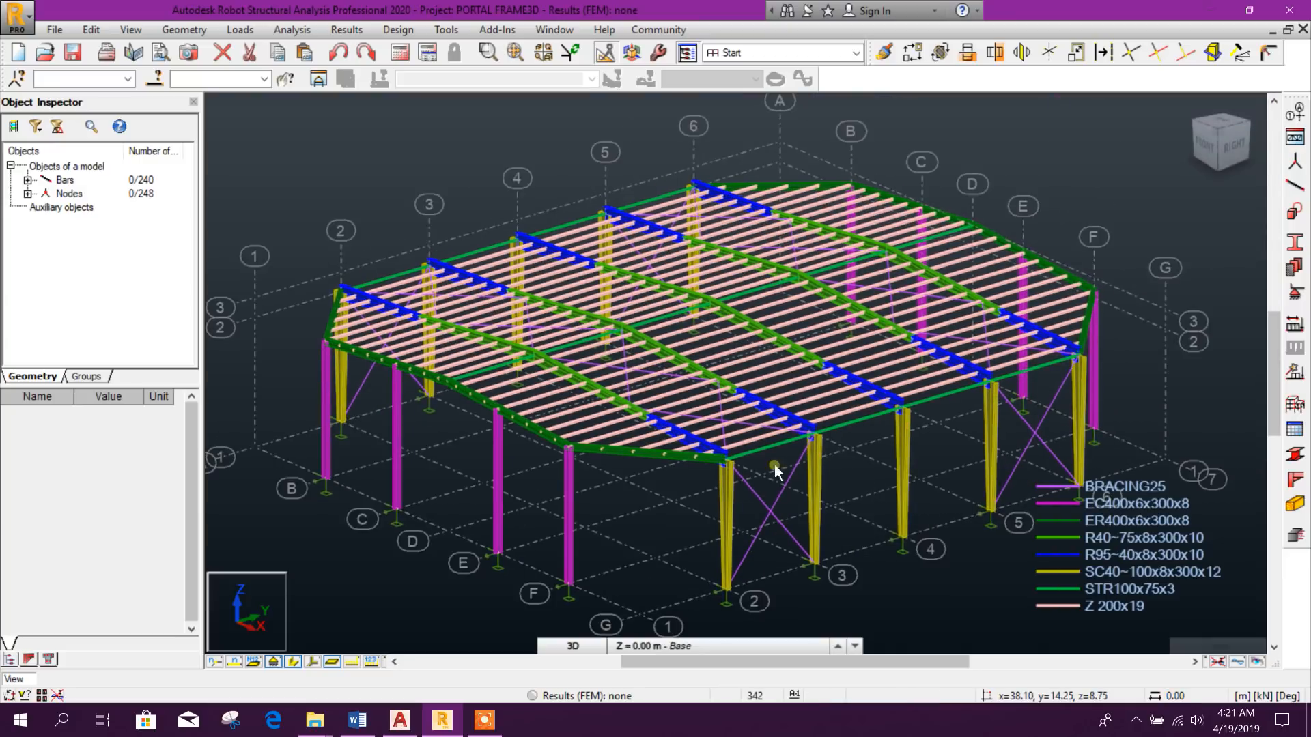
Select all STR100x75x3 struts by cross-section and assign them Pinned-Pinned bar releases
middle_drag(483, 456, 513, 409)
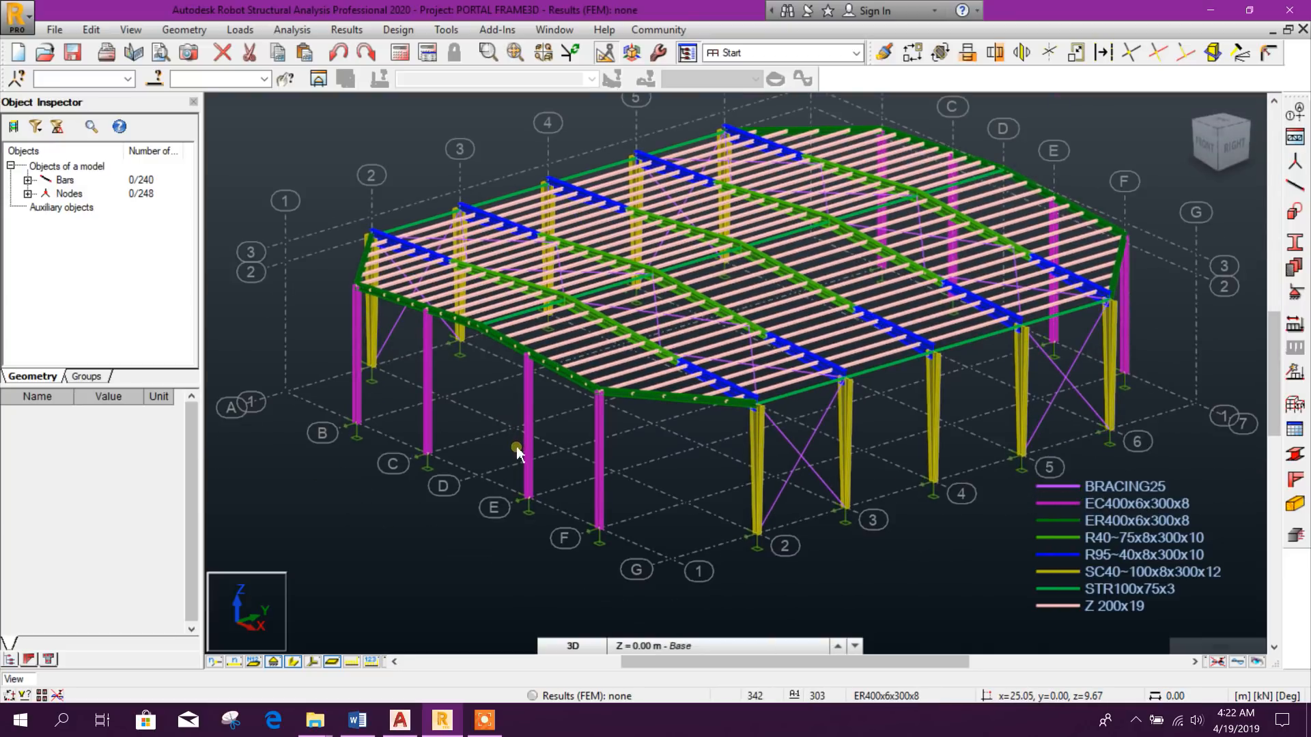
right_click(785, 397)
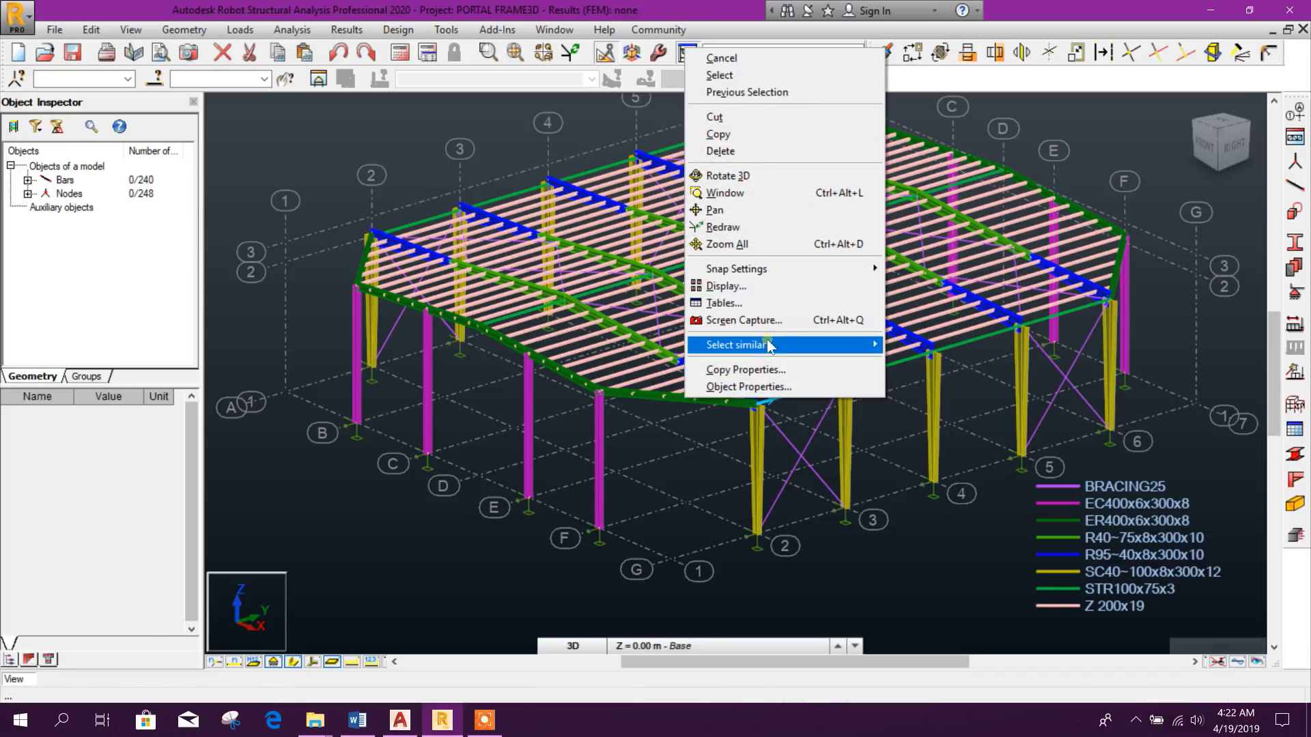
mouse_move(767, 344)
click(992, 363)
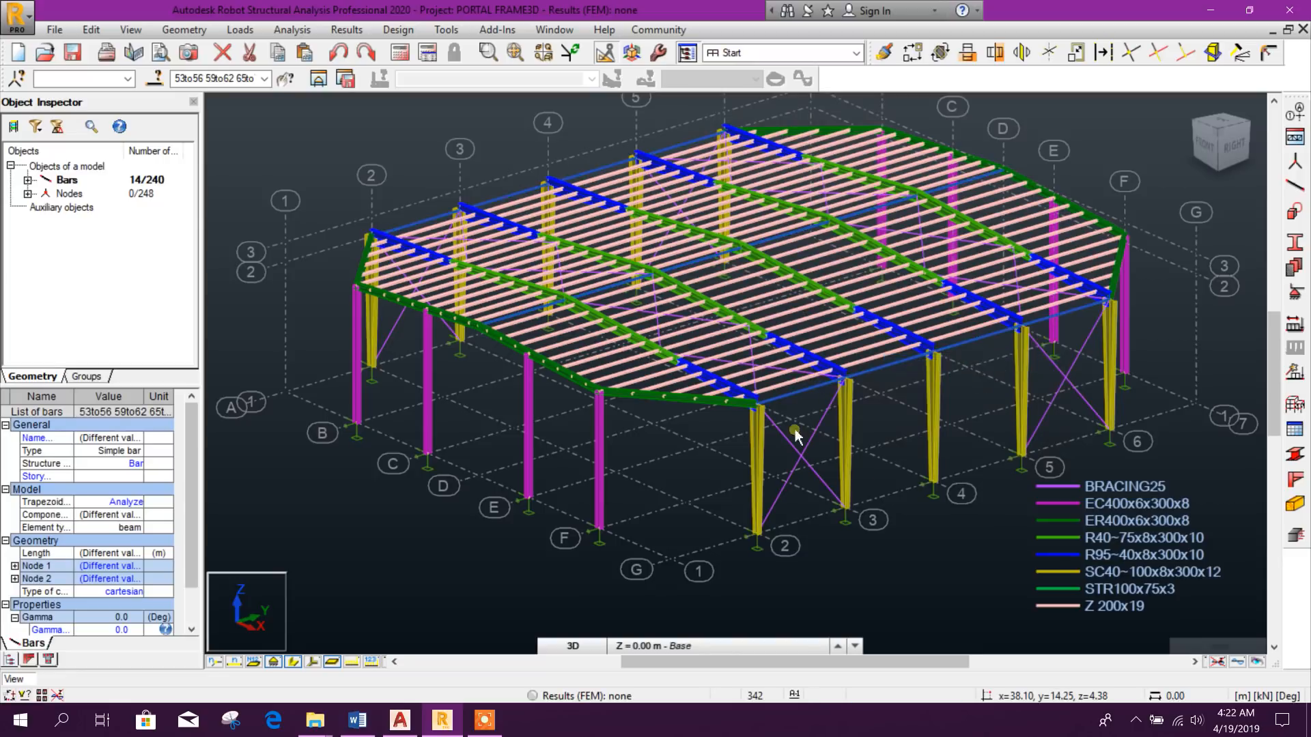
right_click(900, 369)
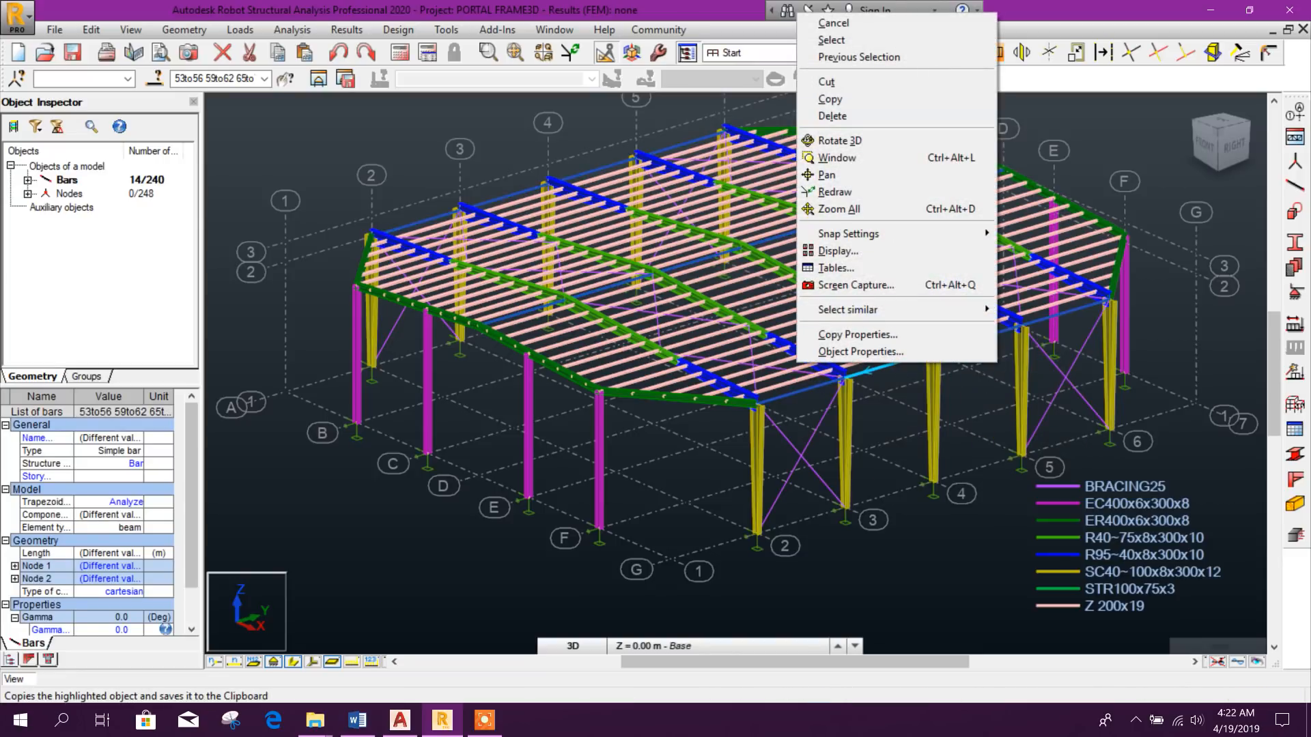
click(689, 25)
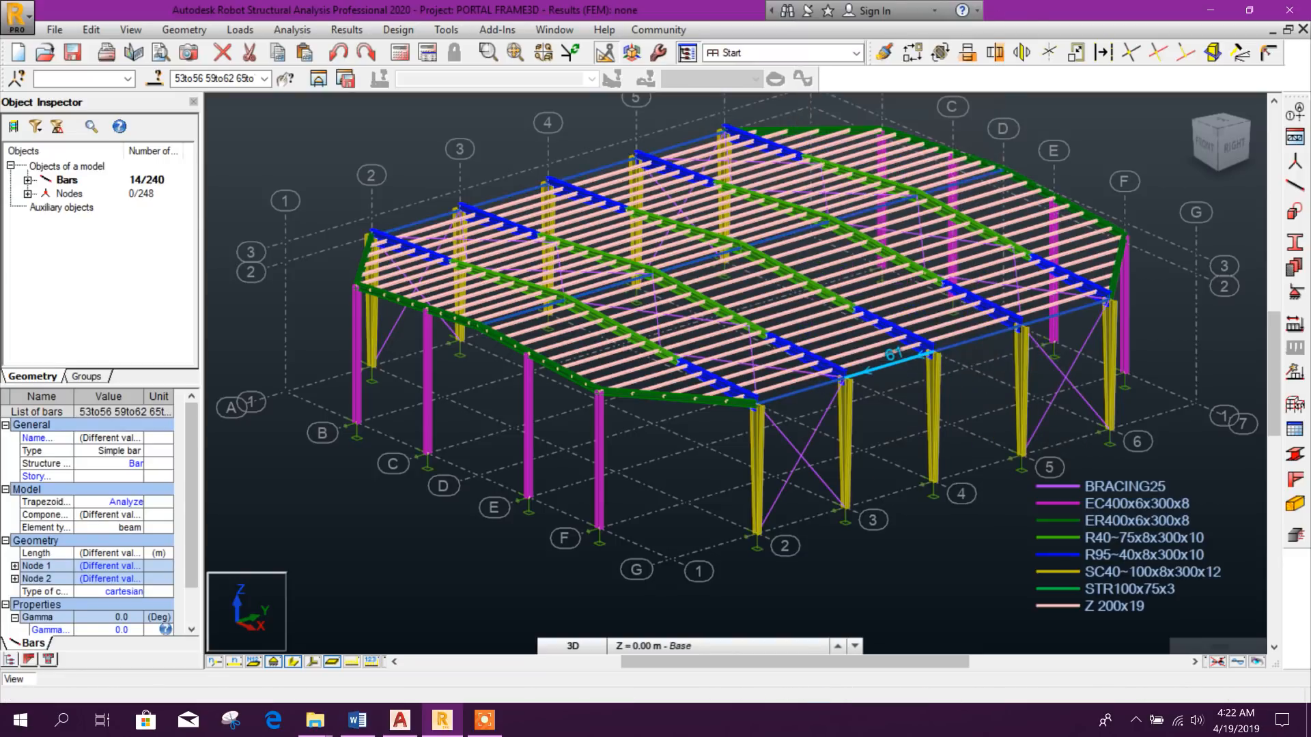
click(184, 29)
mouse_move(257, 320)
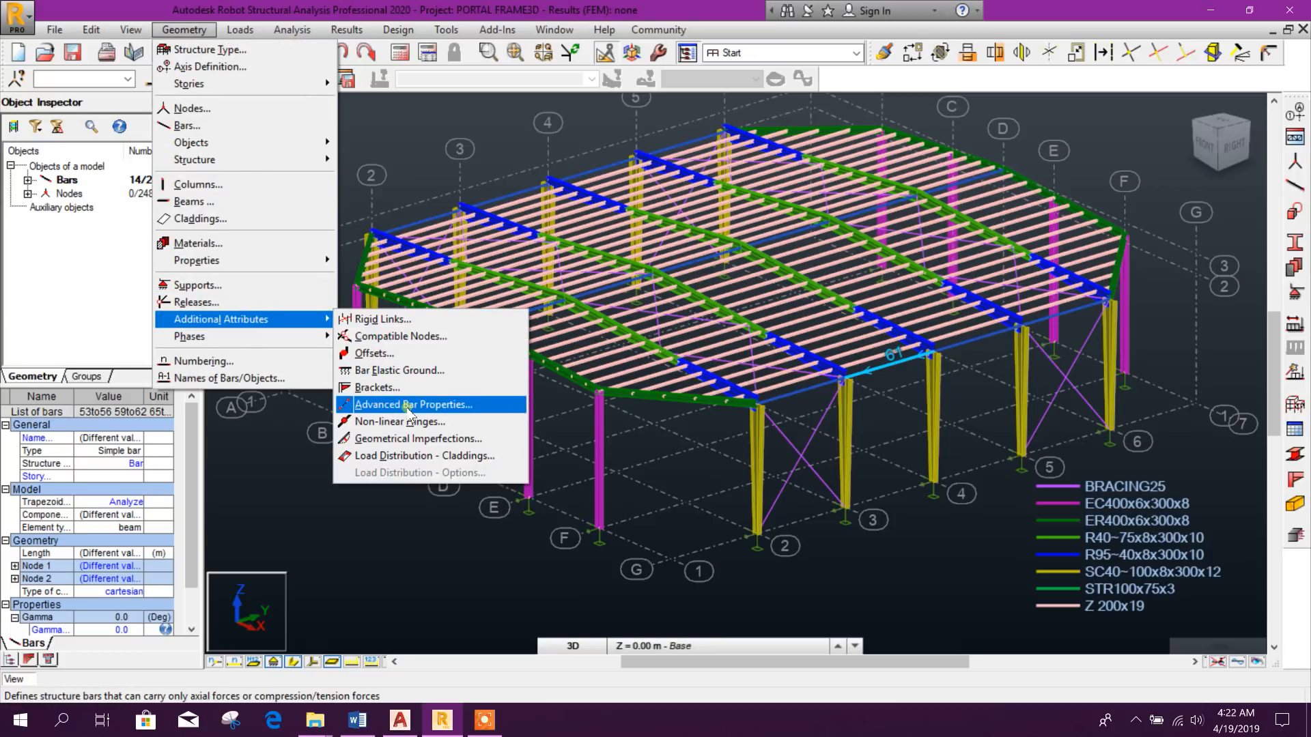
click(270, 302)
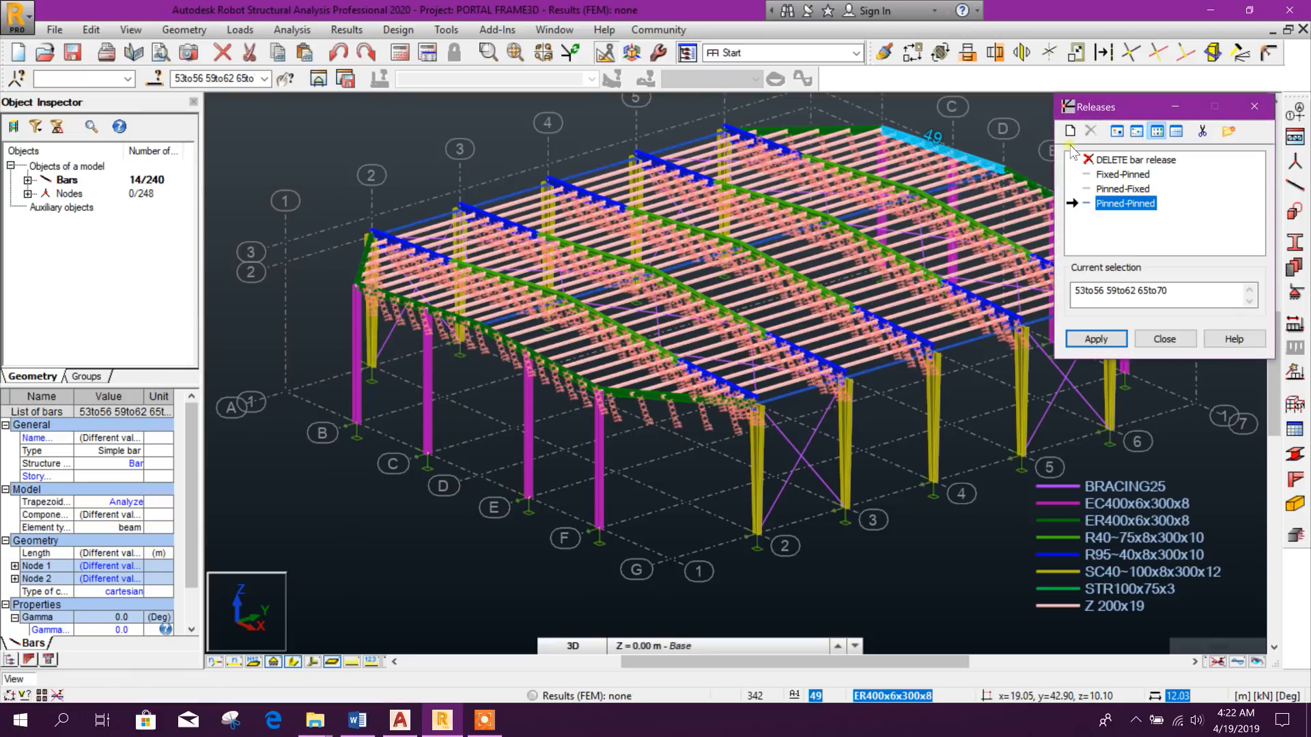
click(1096, 339)
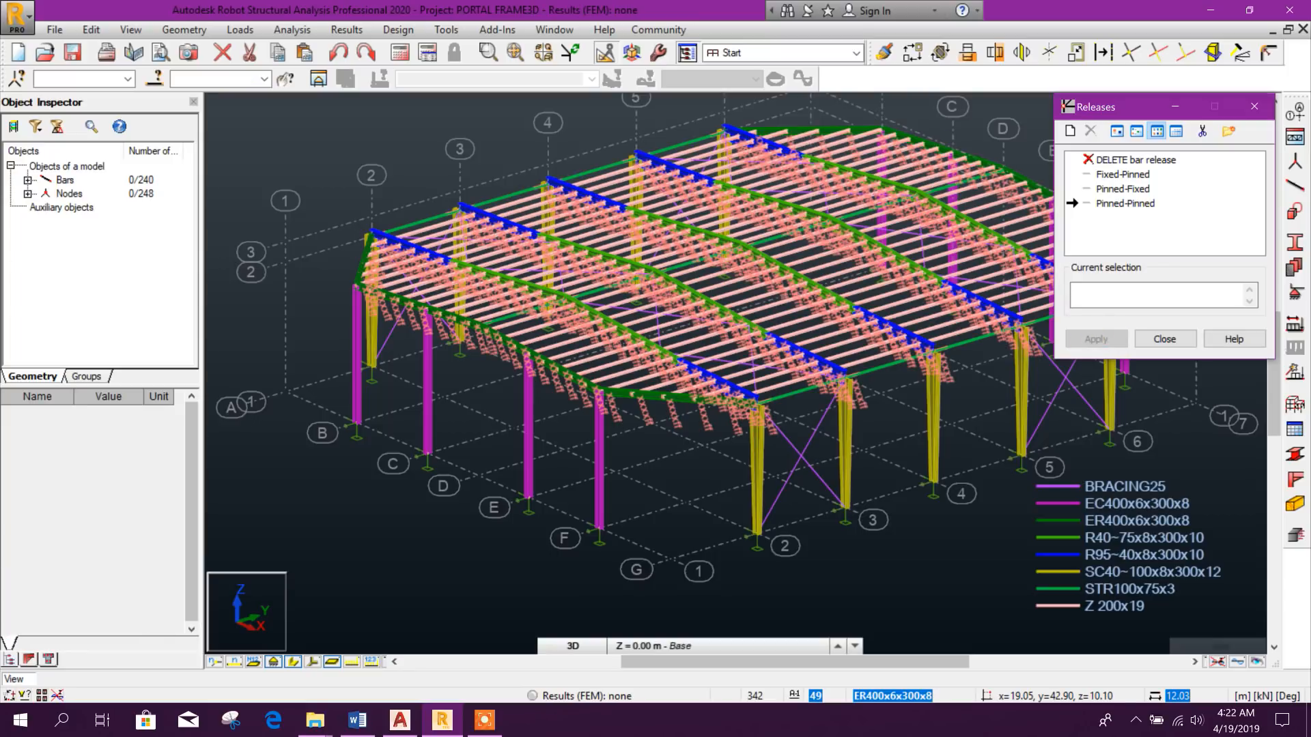
click(1165, 339)
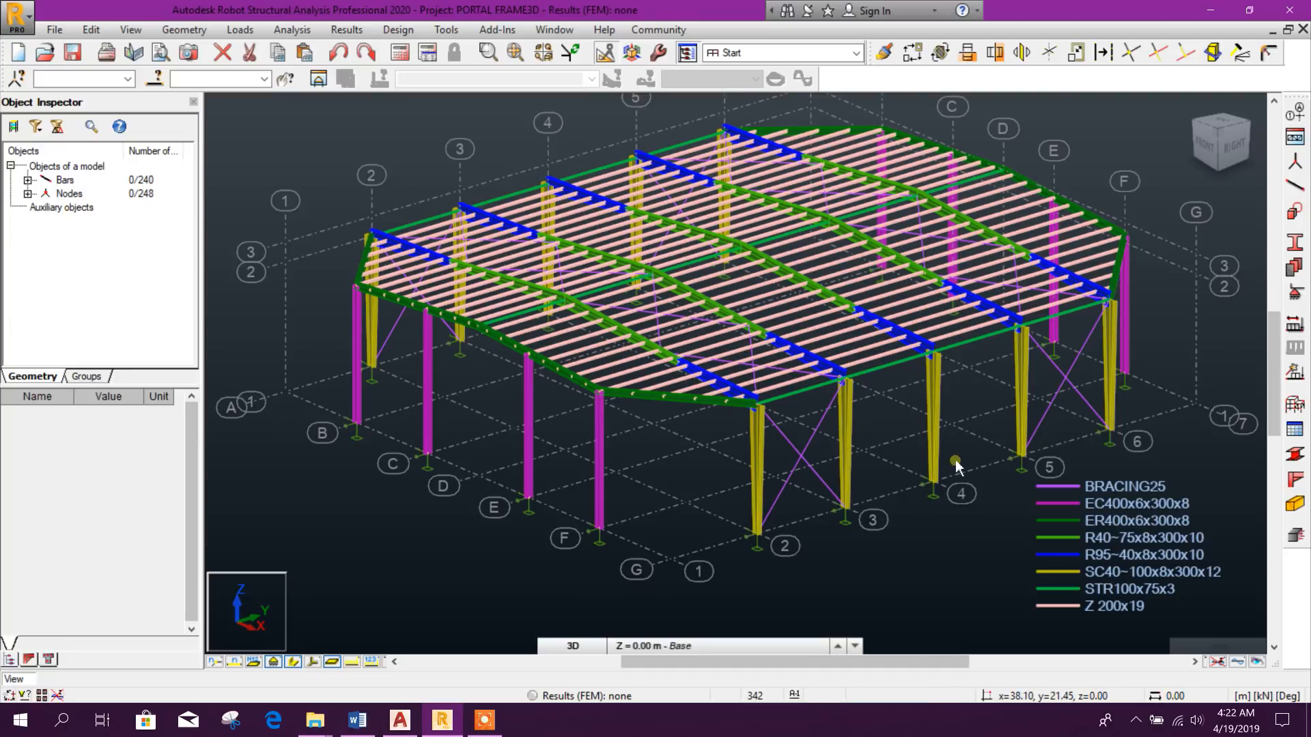
Select all BRACING25 bars by cross-section and define them as truss bars carrying only axial forces, set as tension bars
middle_drag(923, 548, 887, 497)
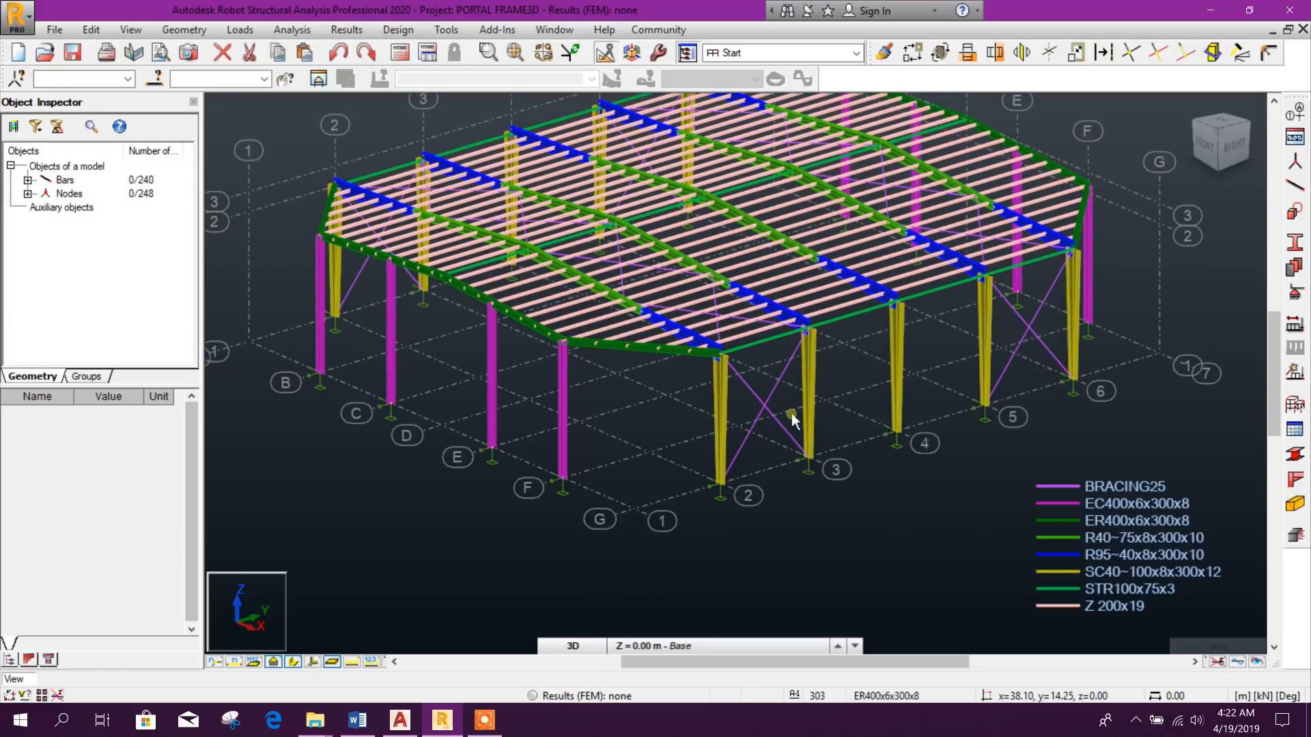
right_click(757, 405)
mouse_move(746, 349)
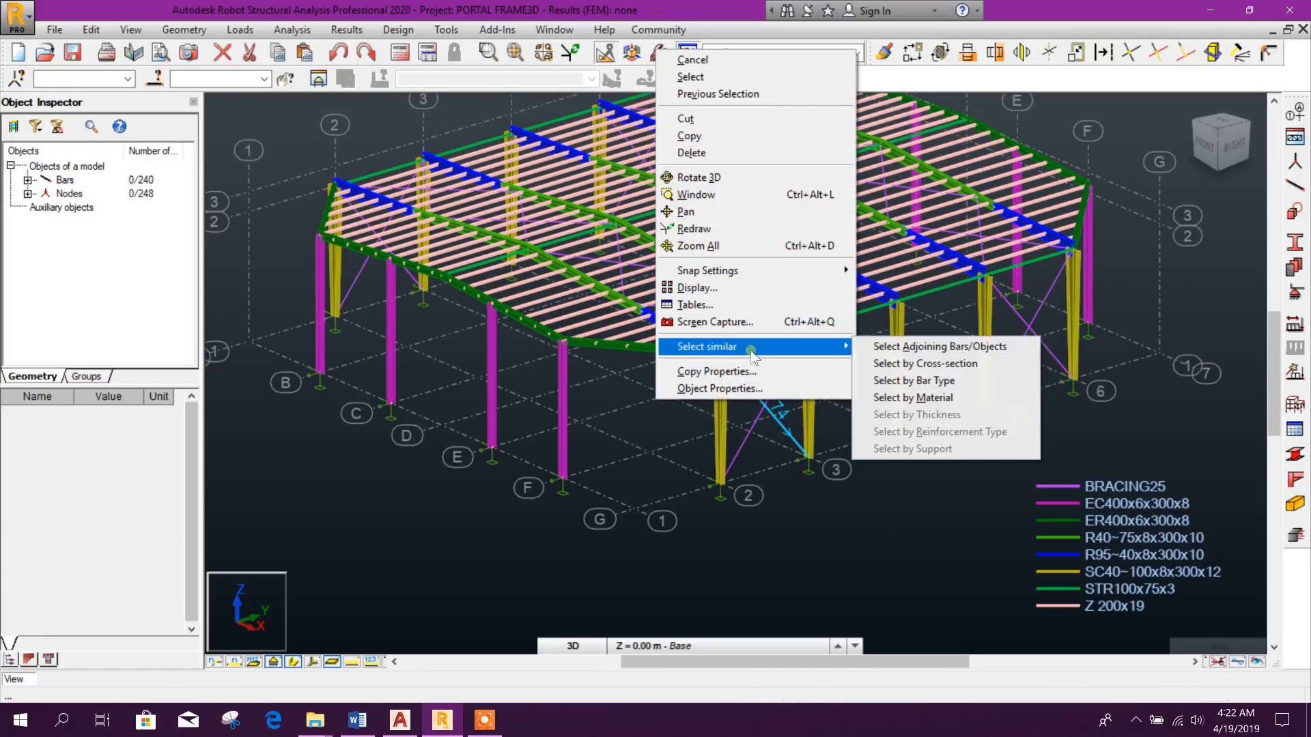
click(929, 367)
scroll(833, 521, down, 2)
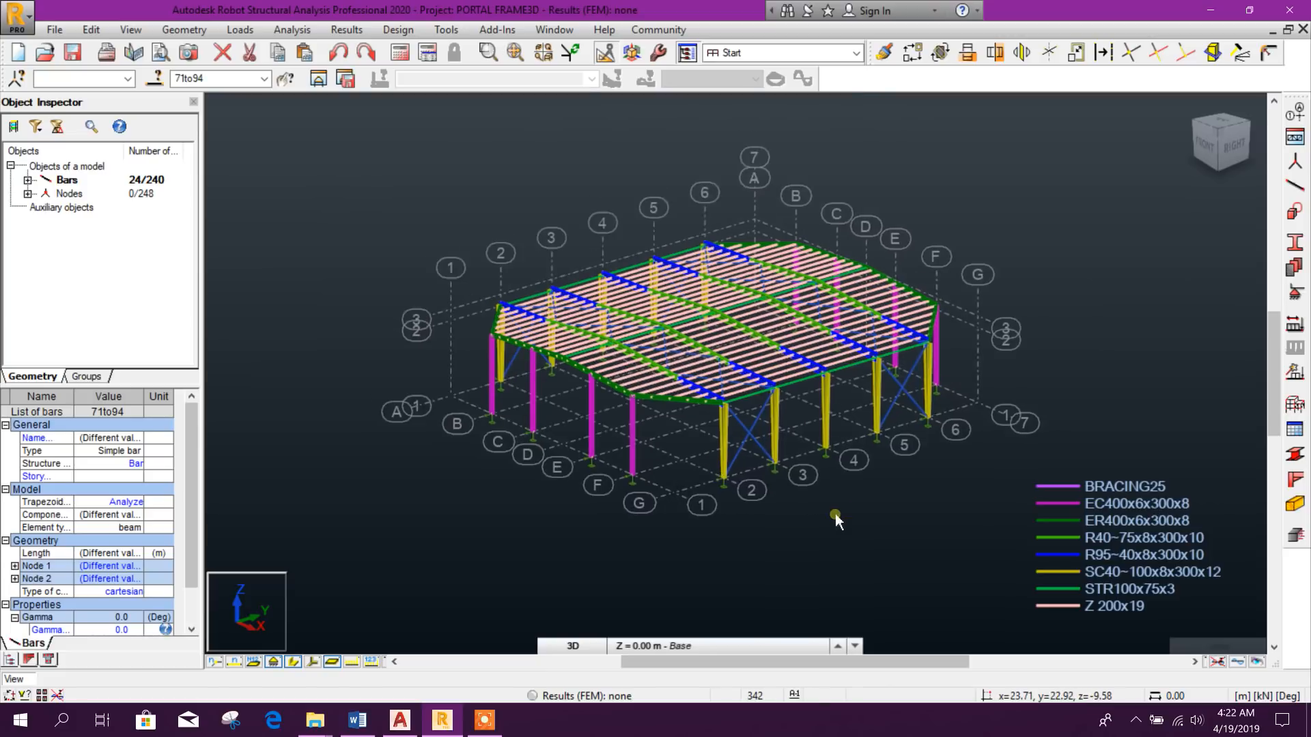
scroll(717, 414, up, 2)
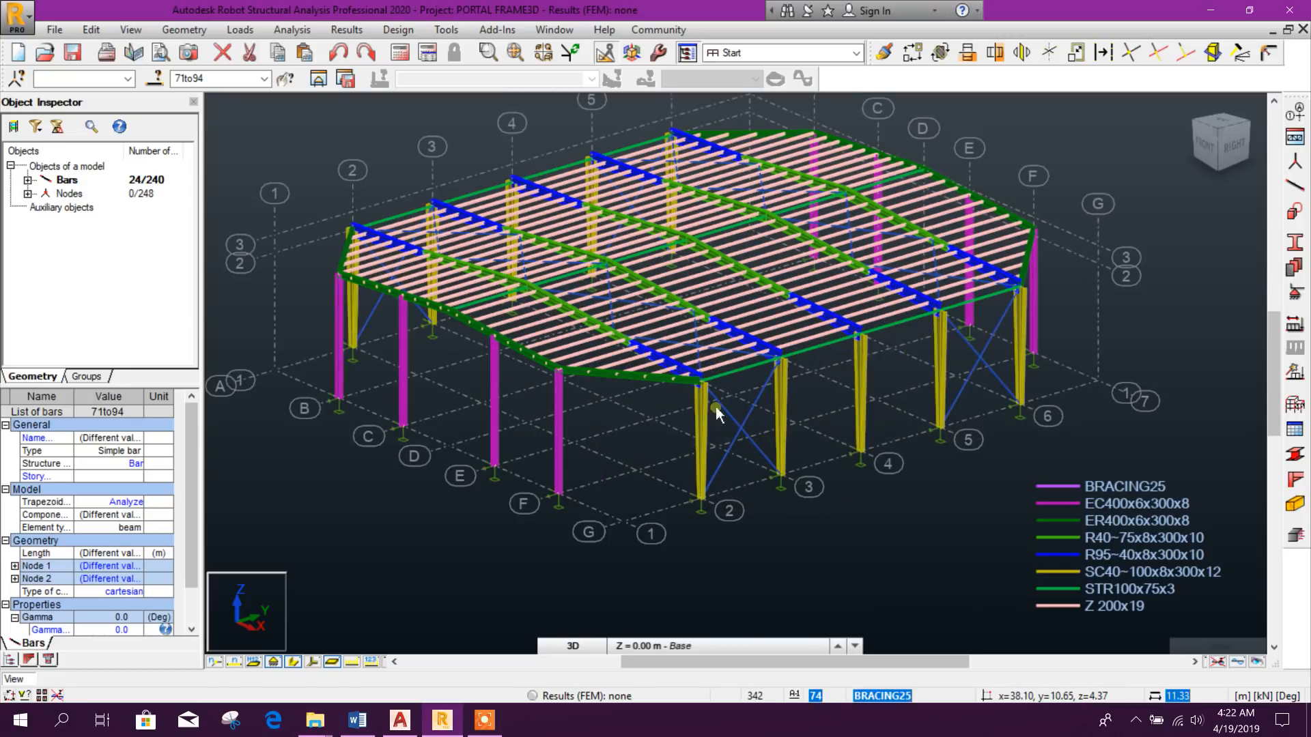
click(184, 29)
mouse_move(273, 318)
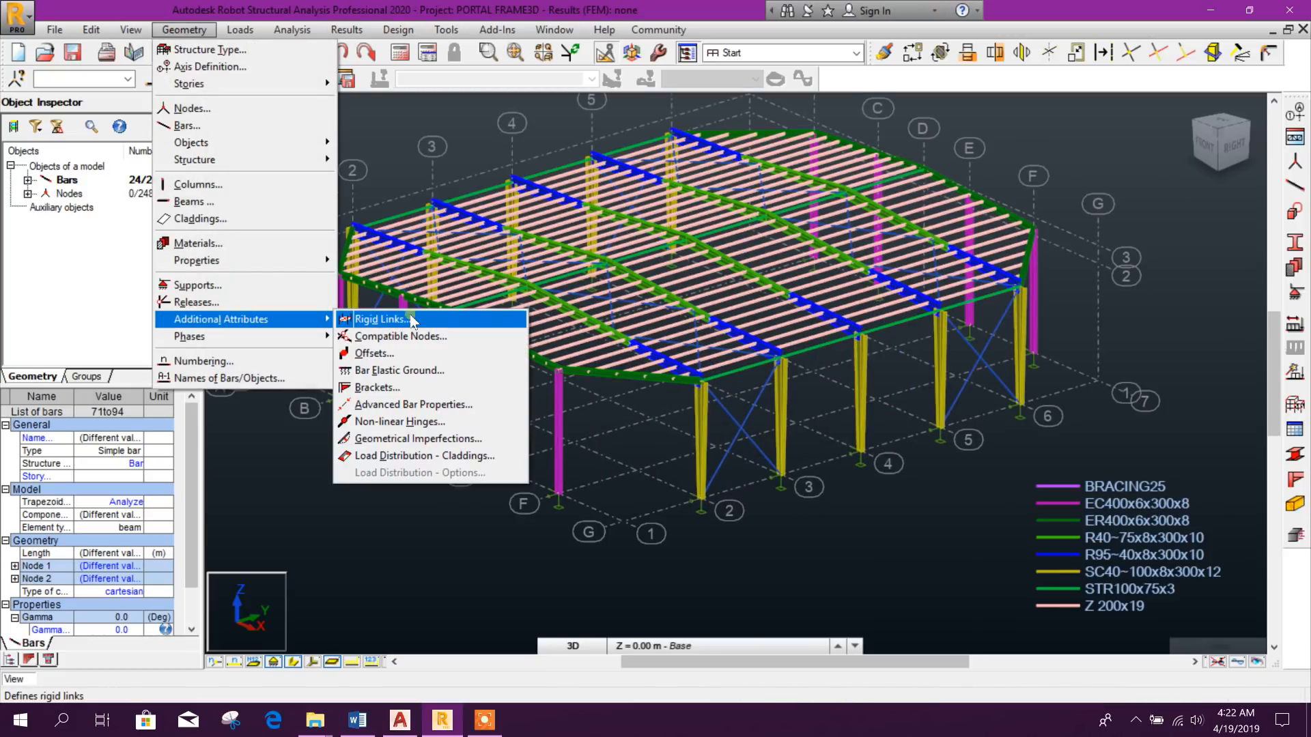
click(417, 404)
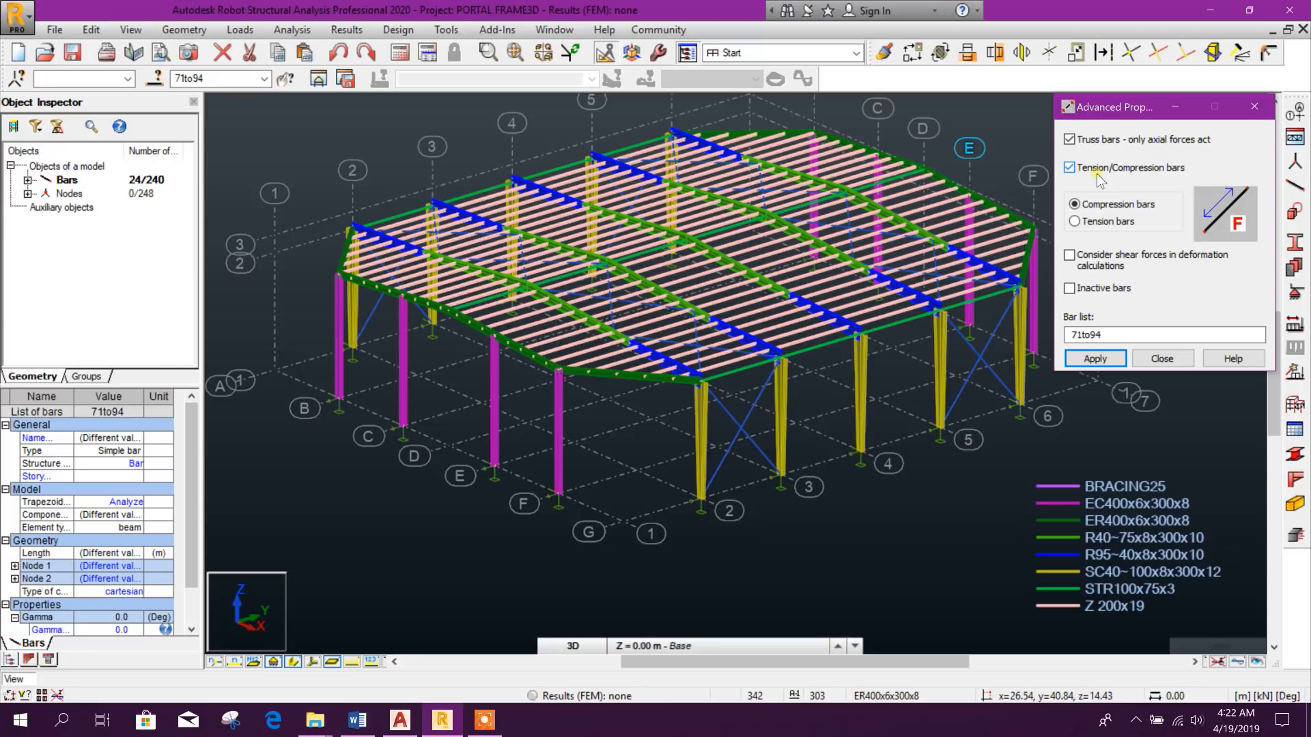
click(1076, 222)
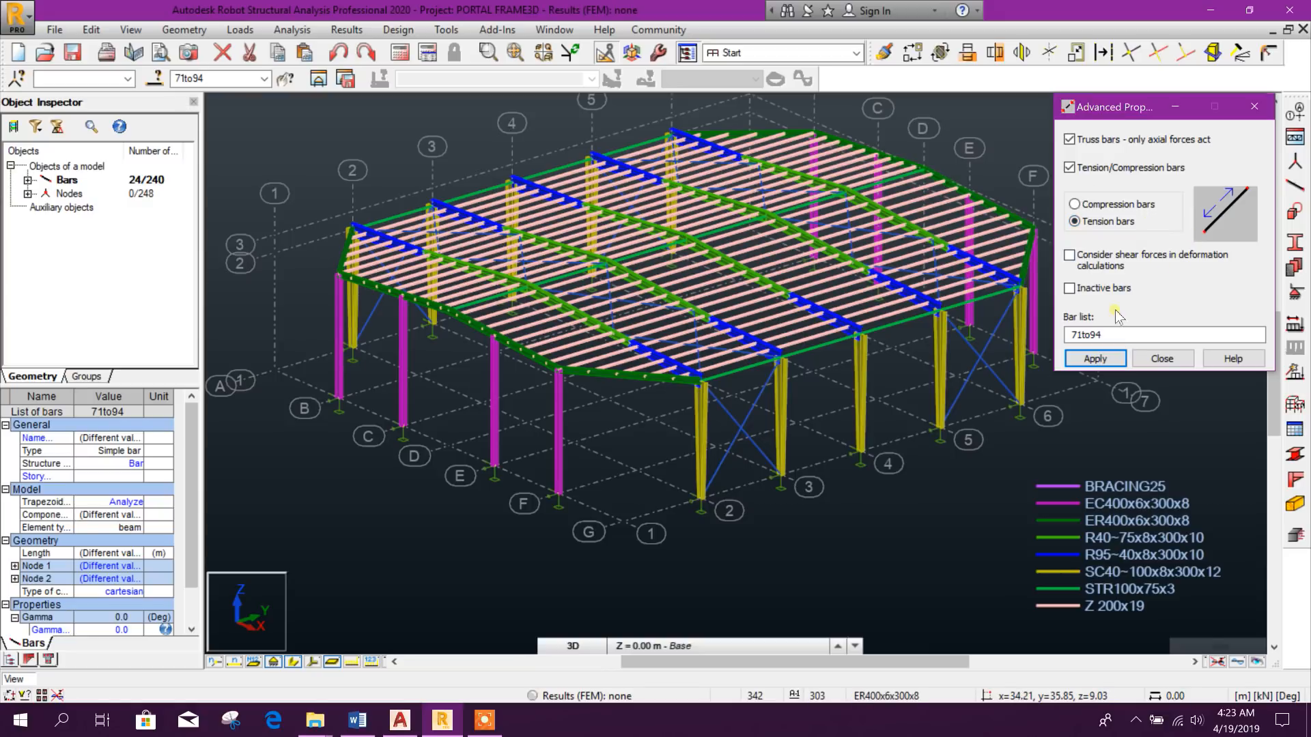
click(1096, 358)
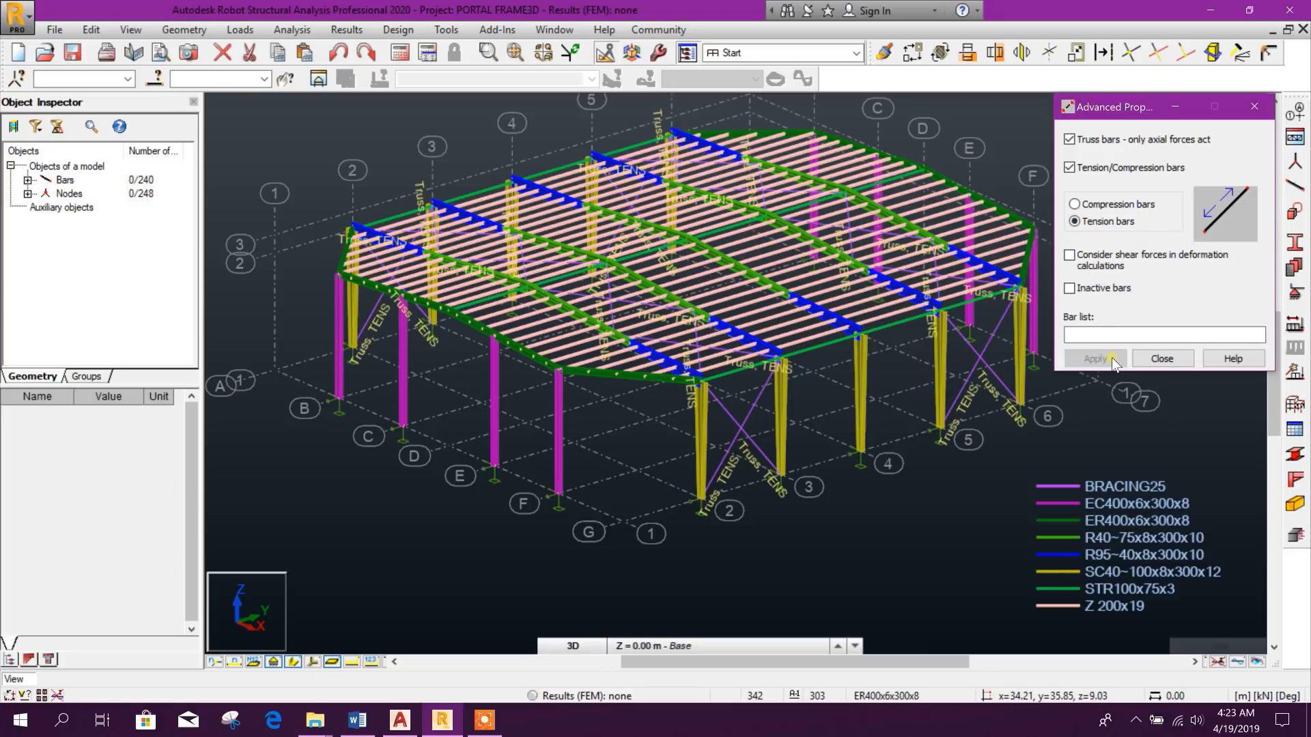
click(1162, 359)
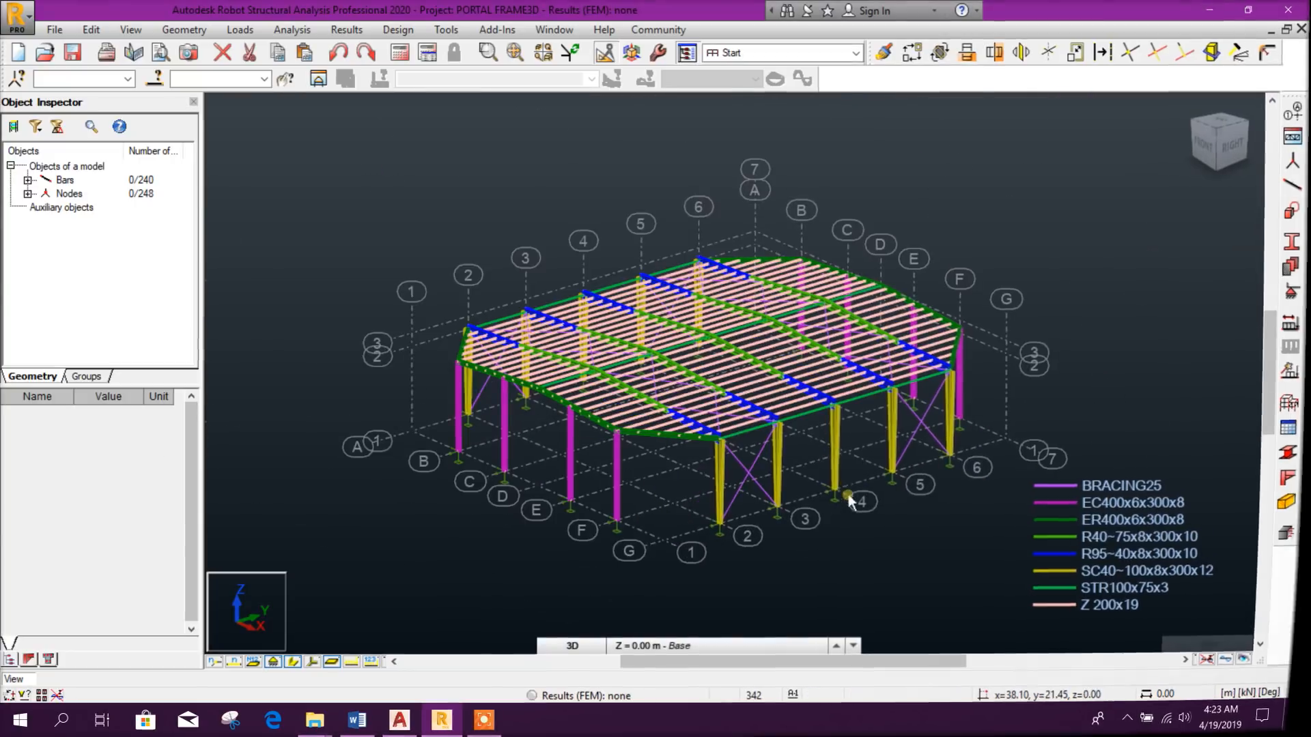